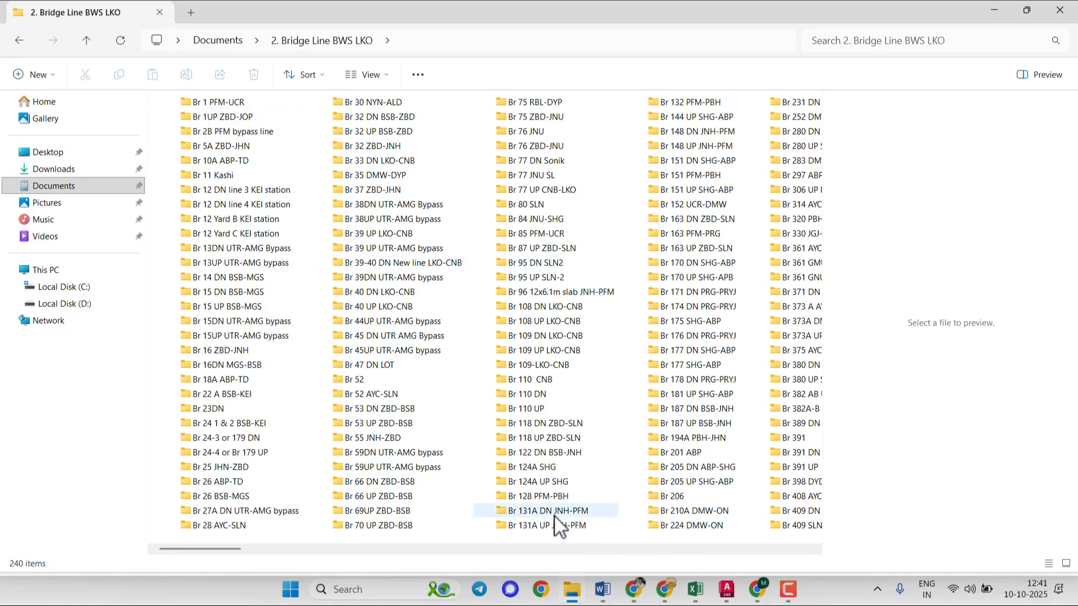
- Open the Br 132 PFM-PBH folder and examine the track photo IMG_20250829_135659.jpg full-window at close range
double_click(695, 101)
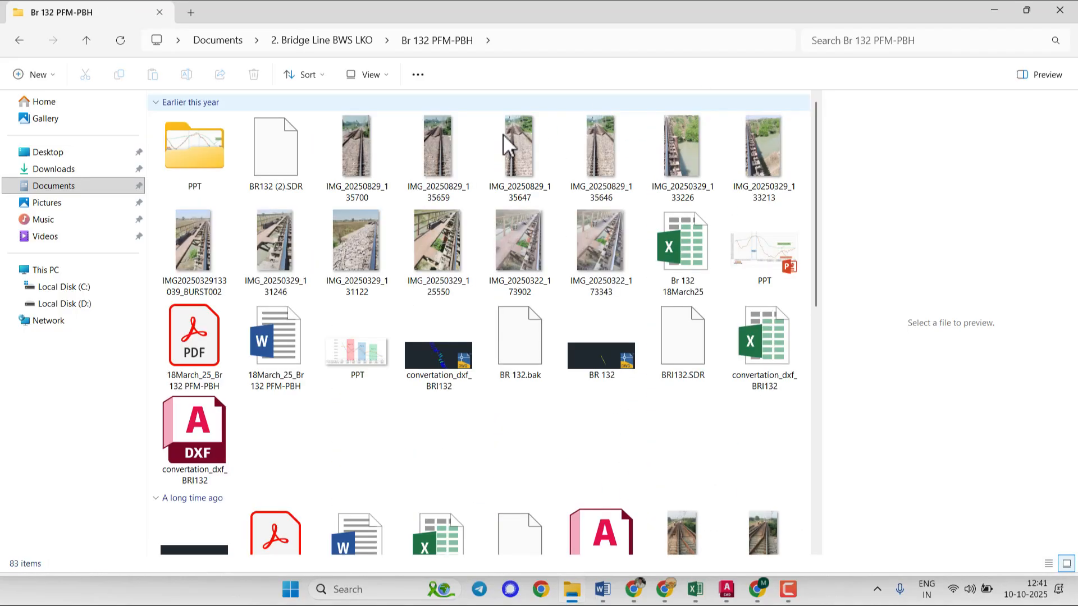
double_click(440, 141)
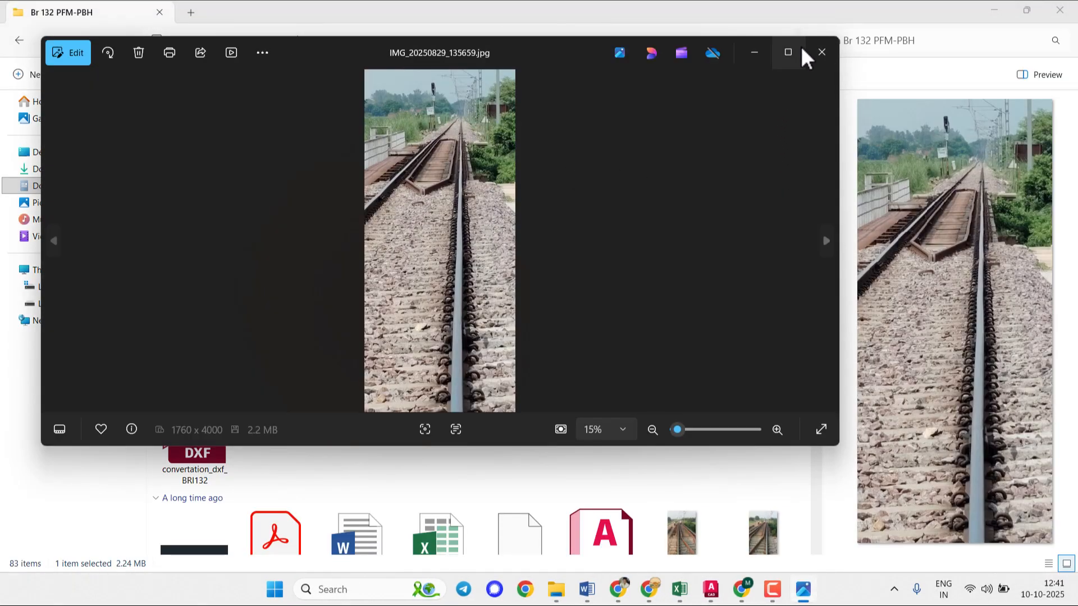
click(792, 49)
scroll(585, 171, up, 2)
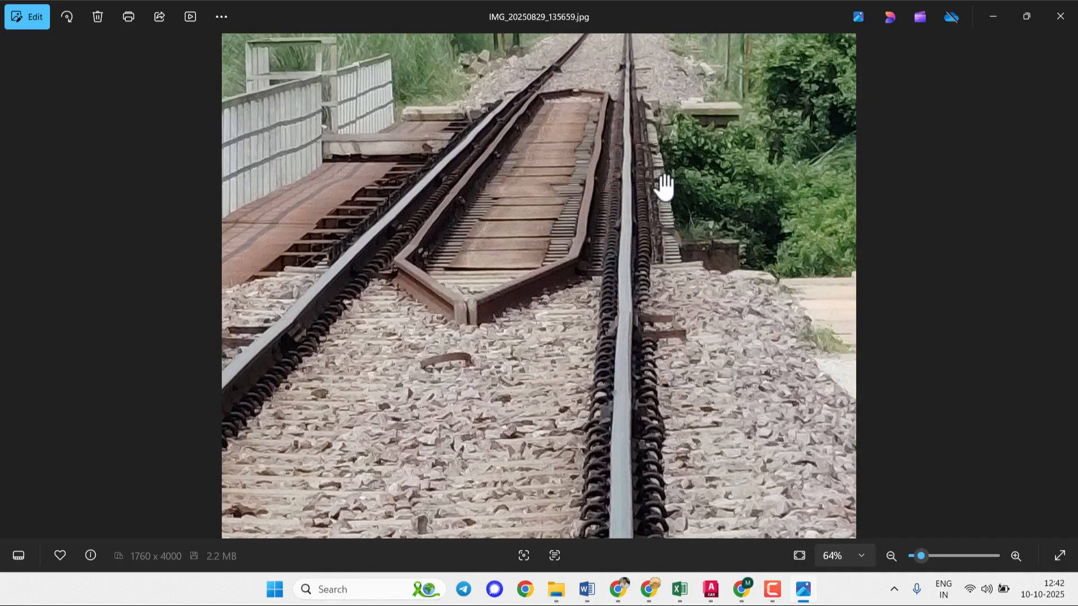
scroll(659, 185, up, 1)
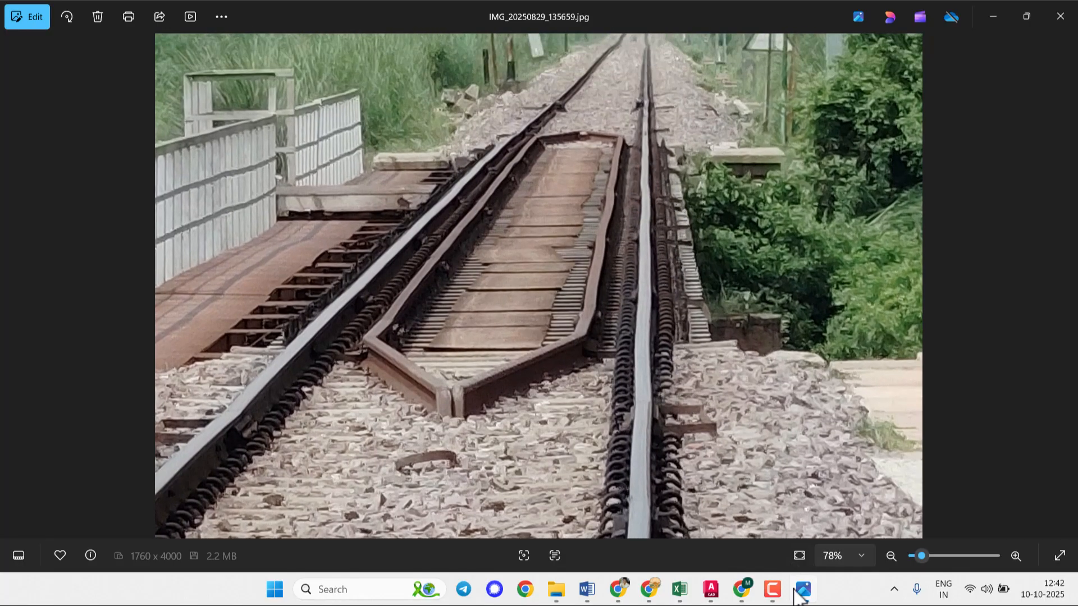
- Switch to the Word document 18March_25_Br 132 PFM-PBH and examine its correction table, bed plate sizes and stringer level chart
mouse_move(743, 597)
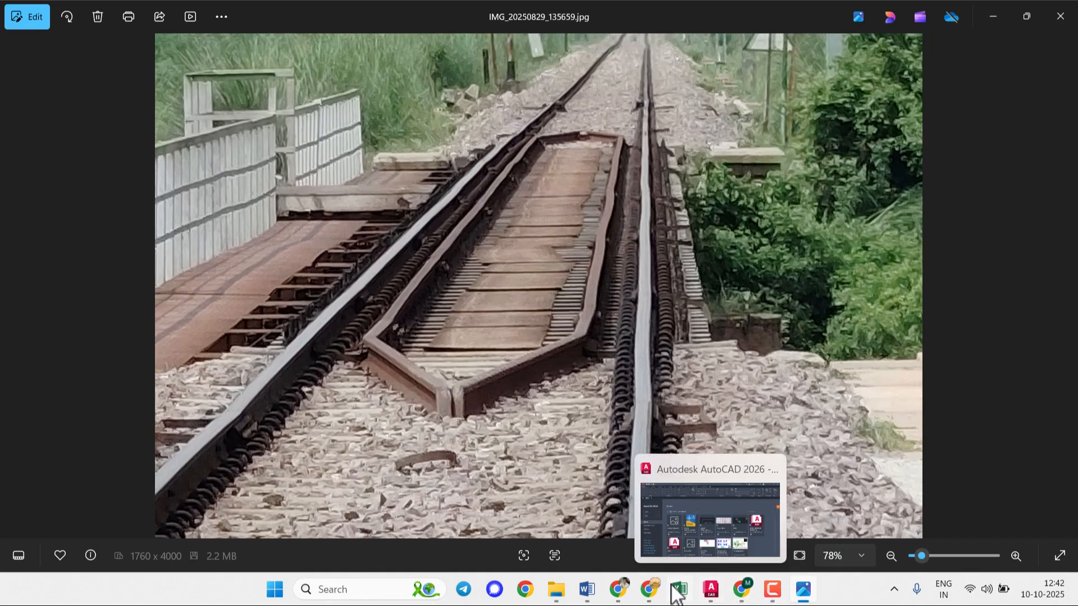
mouse_move(618, 591)
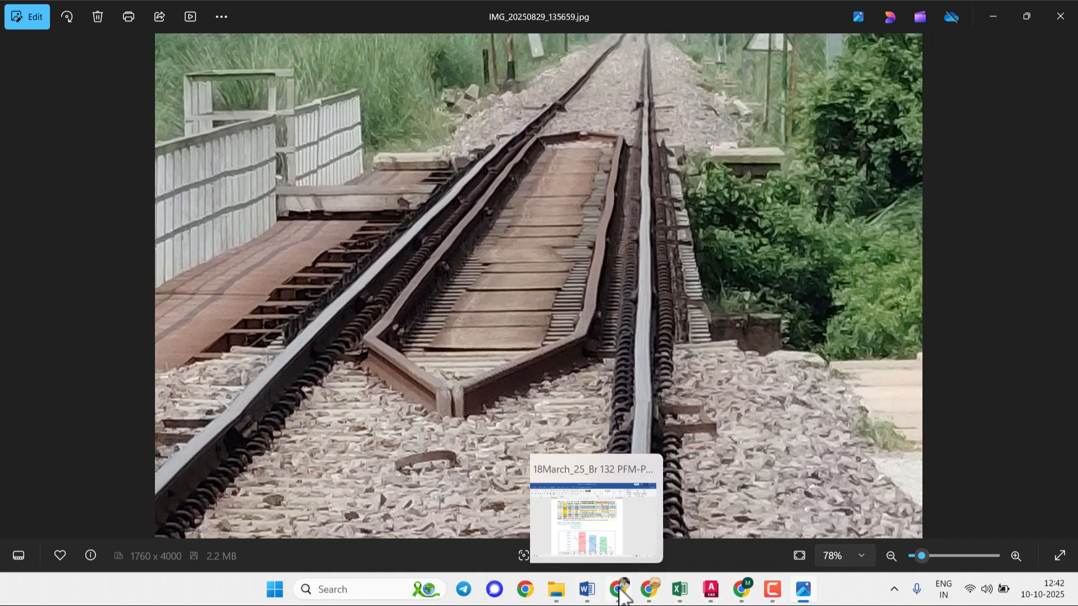
mouse_move(653, 597)
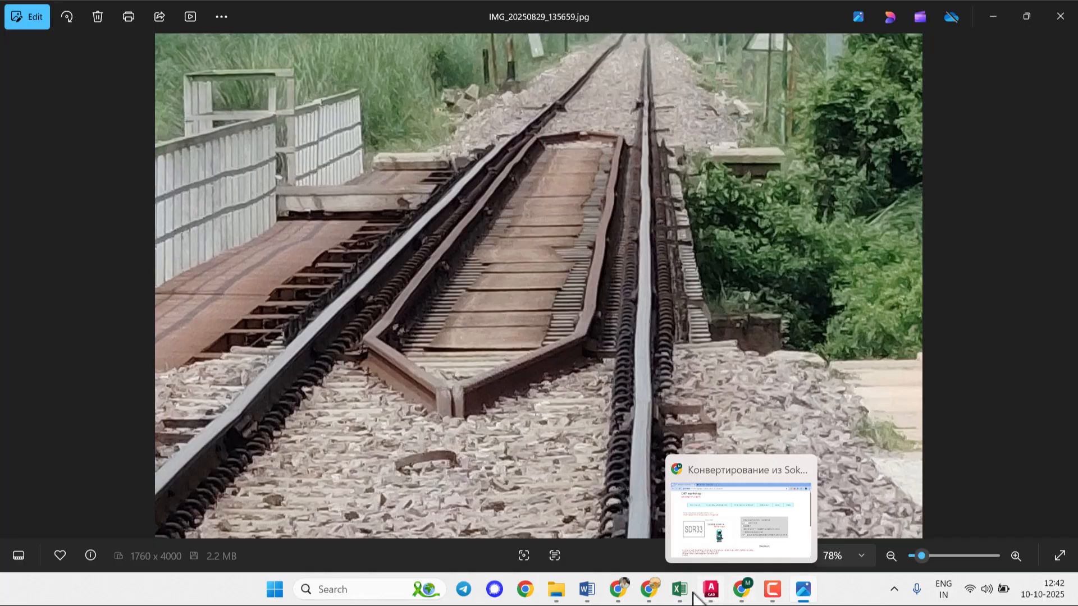
click(587, 595)
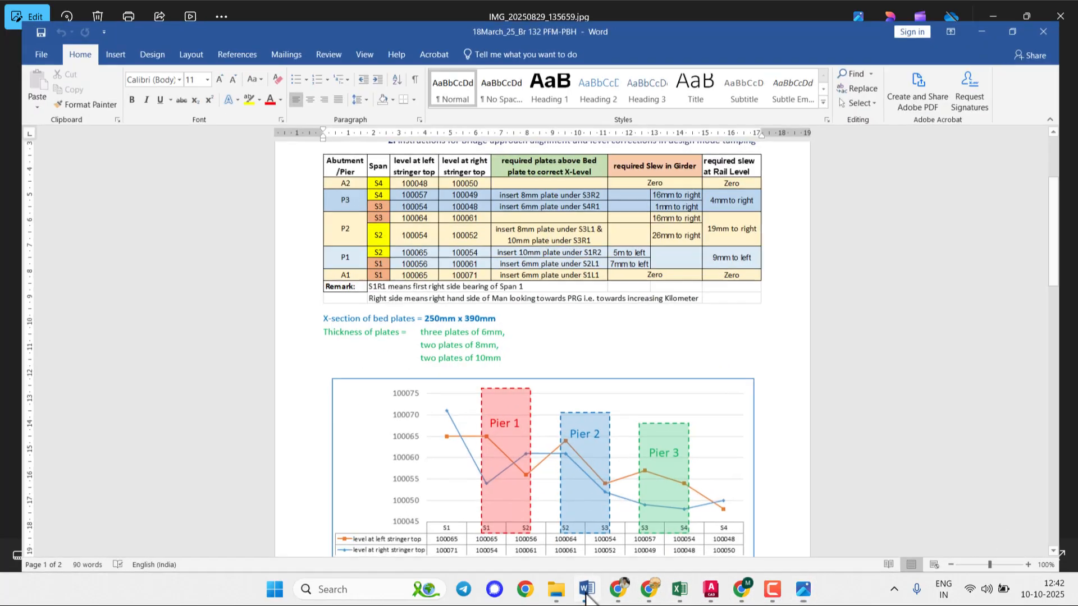
click(653, 207)
scroll(623, 192, up, 1)
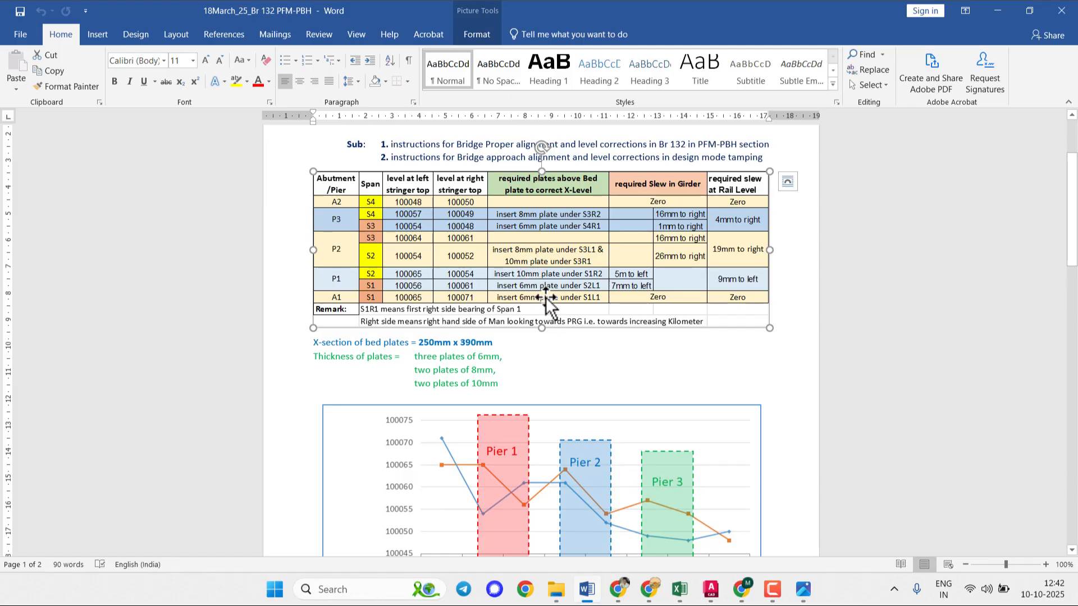
scroll(541, 292, down, 4)
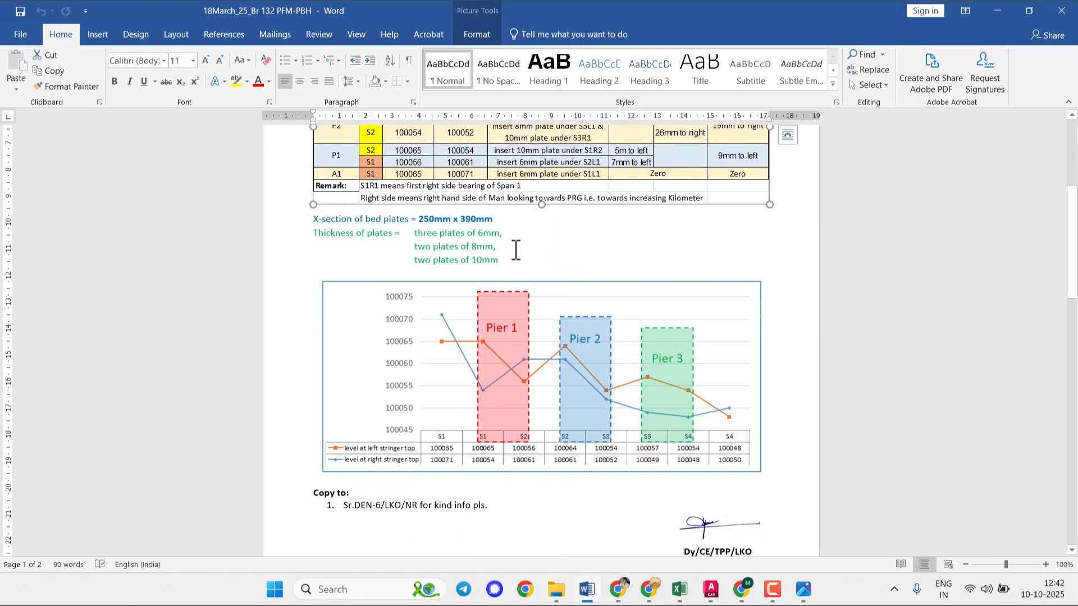
click(449, 247)
scroll(675, 241, up, 3)
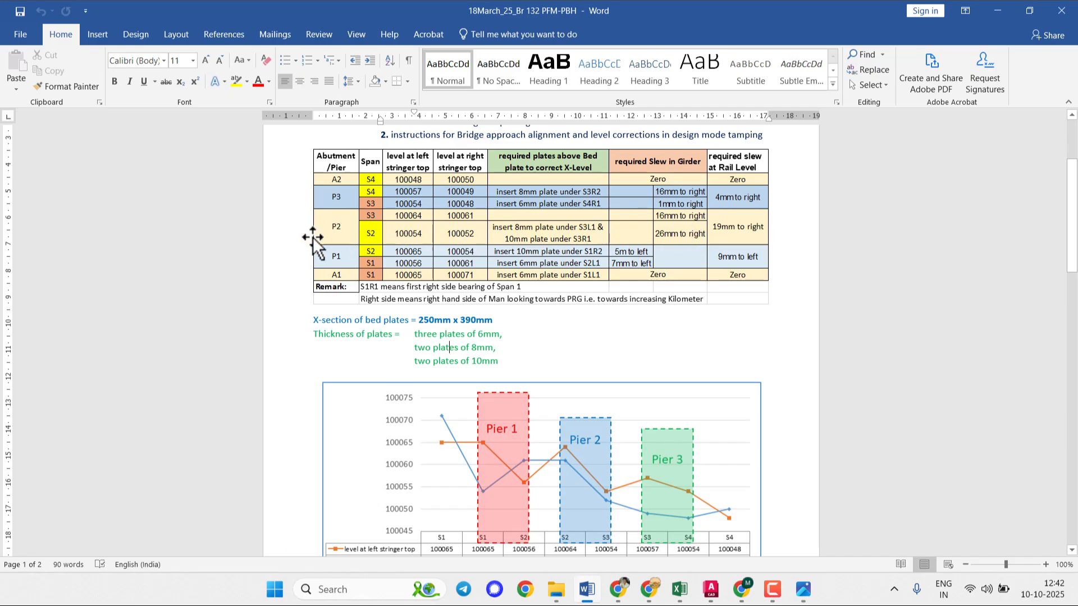
click(339, 225)
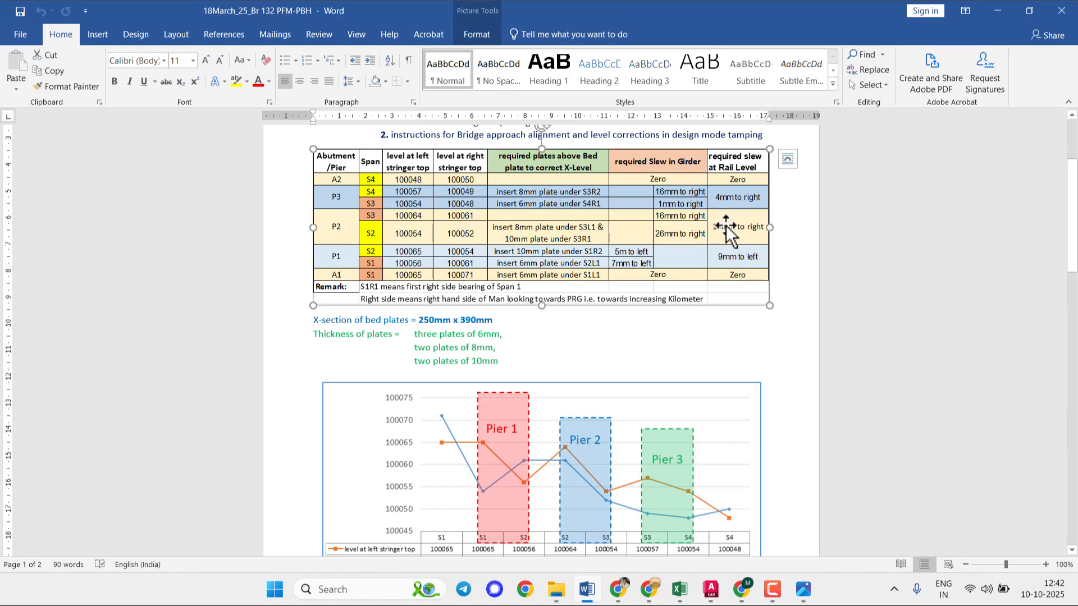
click(485, 322)
scroll(558, 320, down, 4)
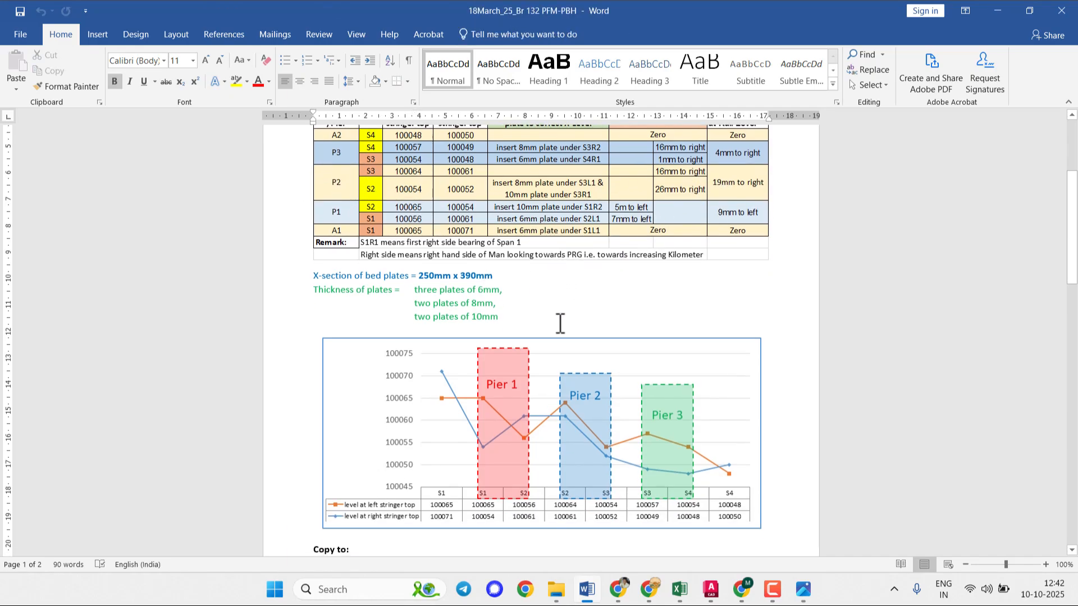
scroll(597, 331, down, 2)
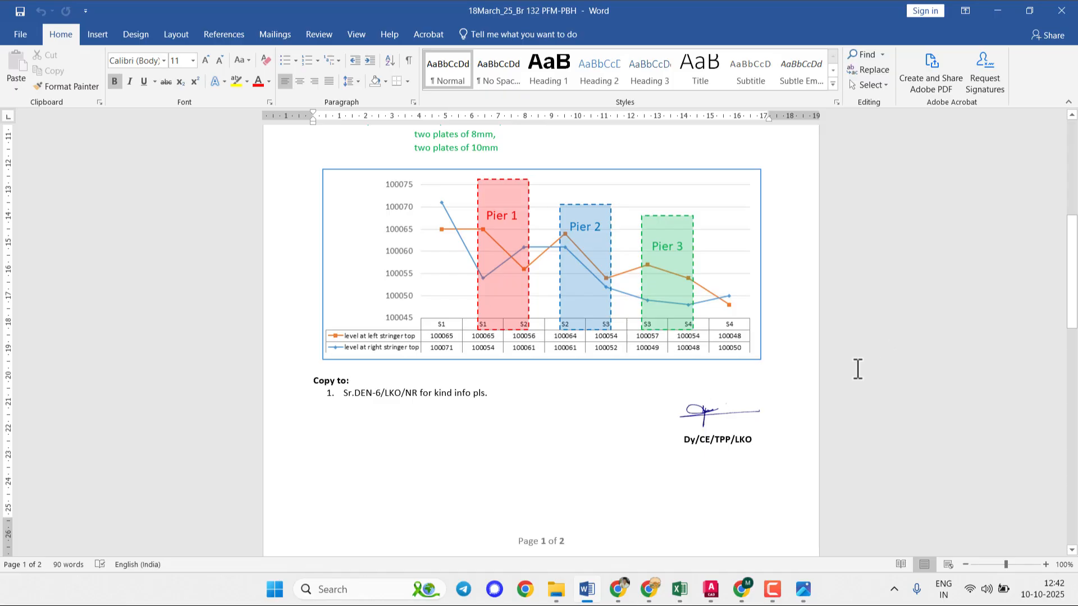
scroll(681, 268, up, 7)
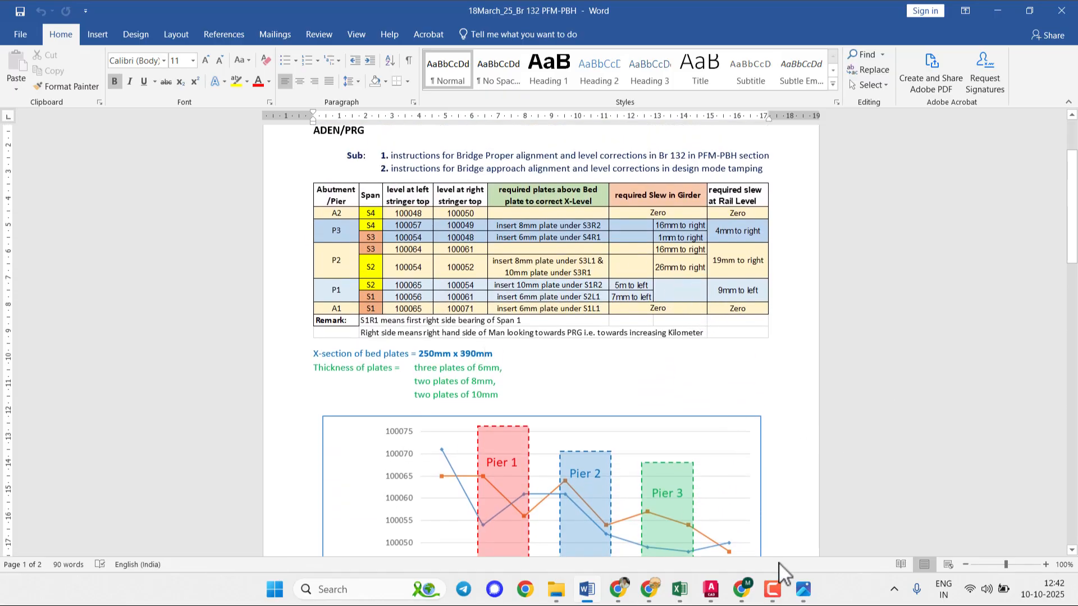
- Return to the photo IMG_20250829_135659.jpg and examine the rails at the bridge approach up close
mouse_move(804, 589)
click(816, 539)
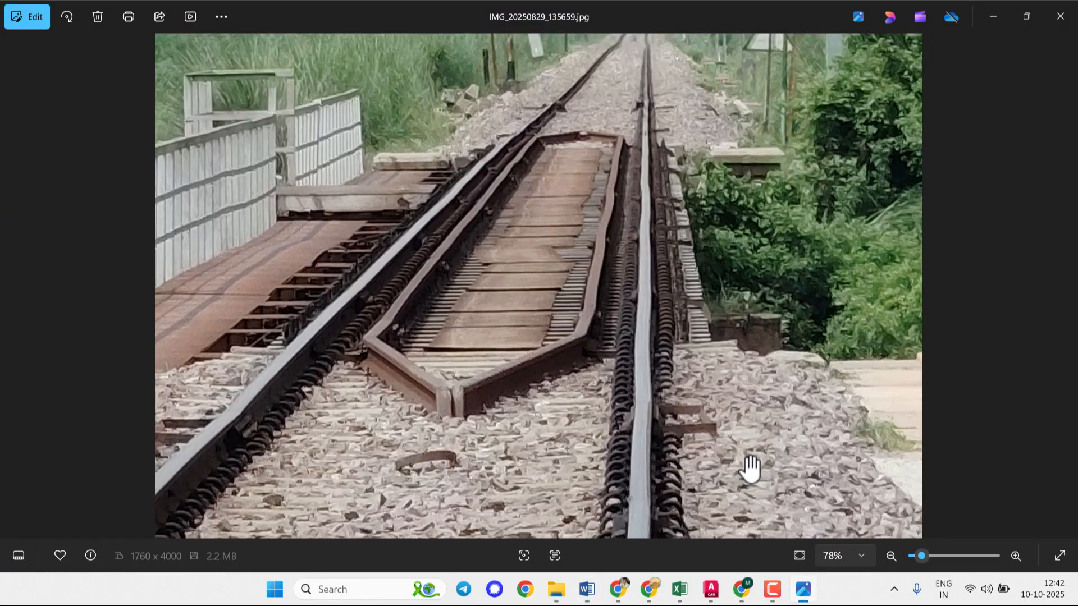
scroll(660, 242, up, 1)
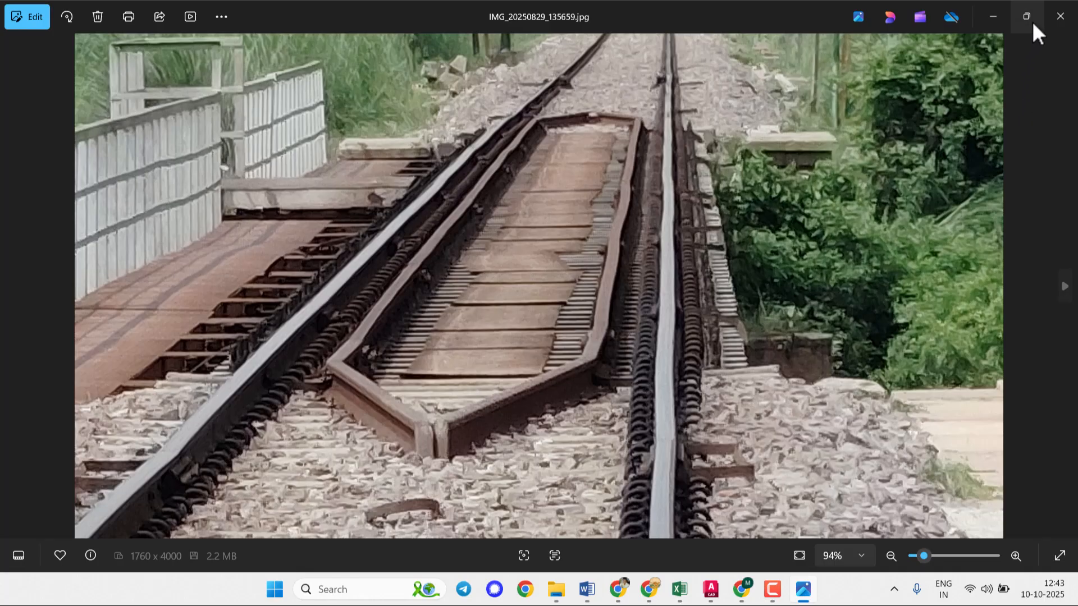
- Switch to File Explorer and check the creation and modification dates in the properties of BR132 (2).SDR
mouse_move(1028, 20)
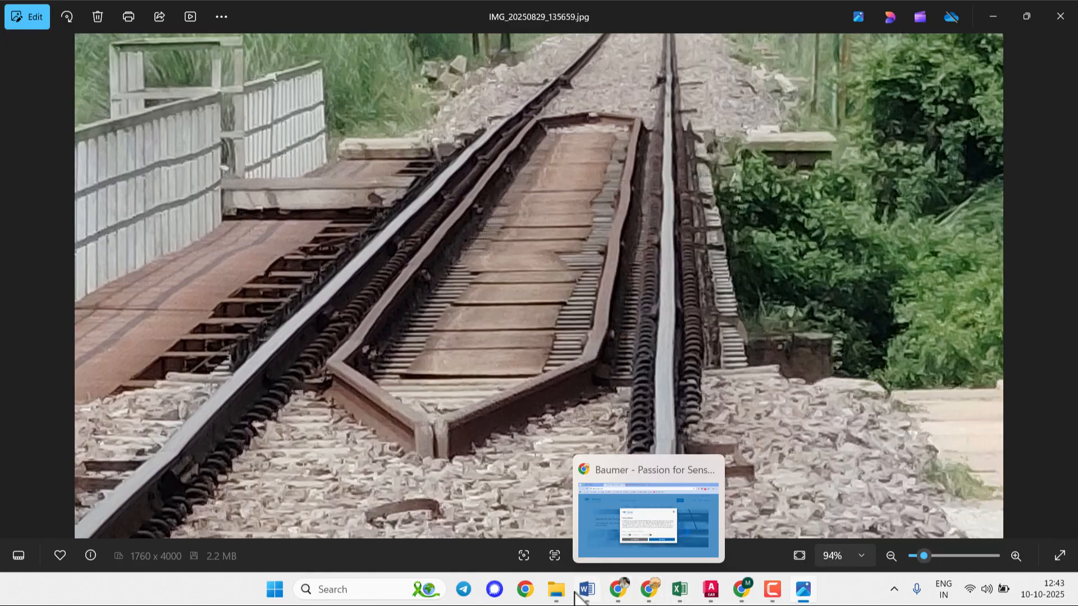
mouse_move(556, 589)
click(568, 519)
click(275, 147)
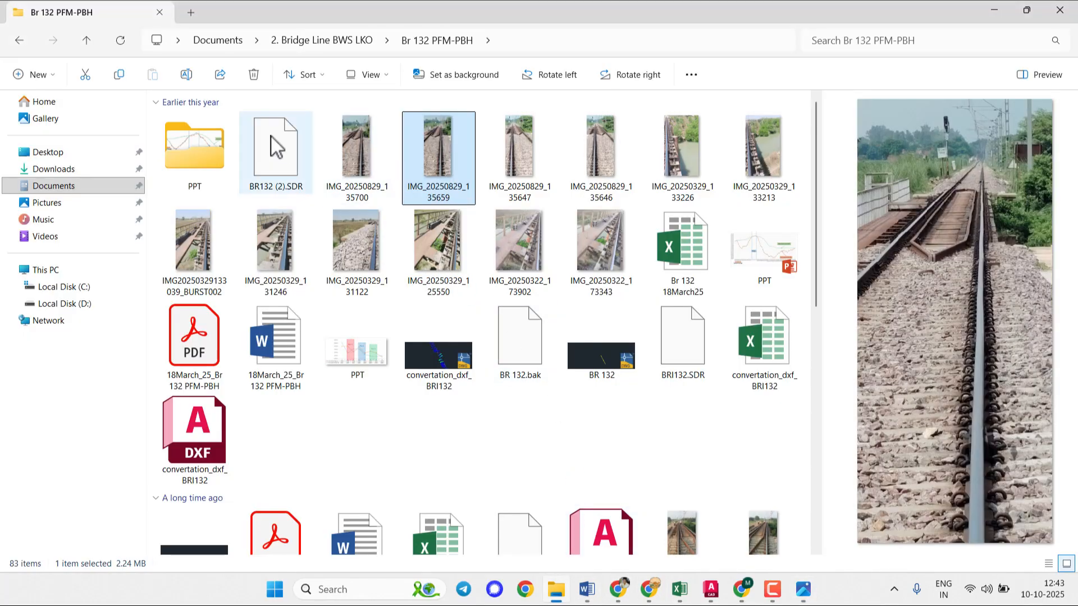
right_click(270, 137)
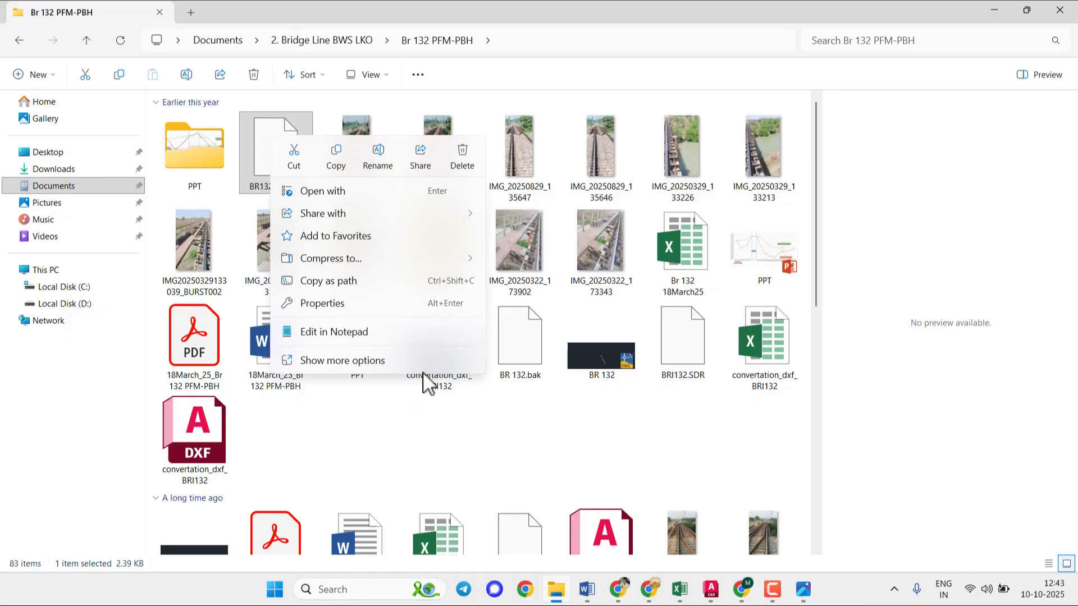
click(344, 307)
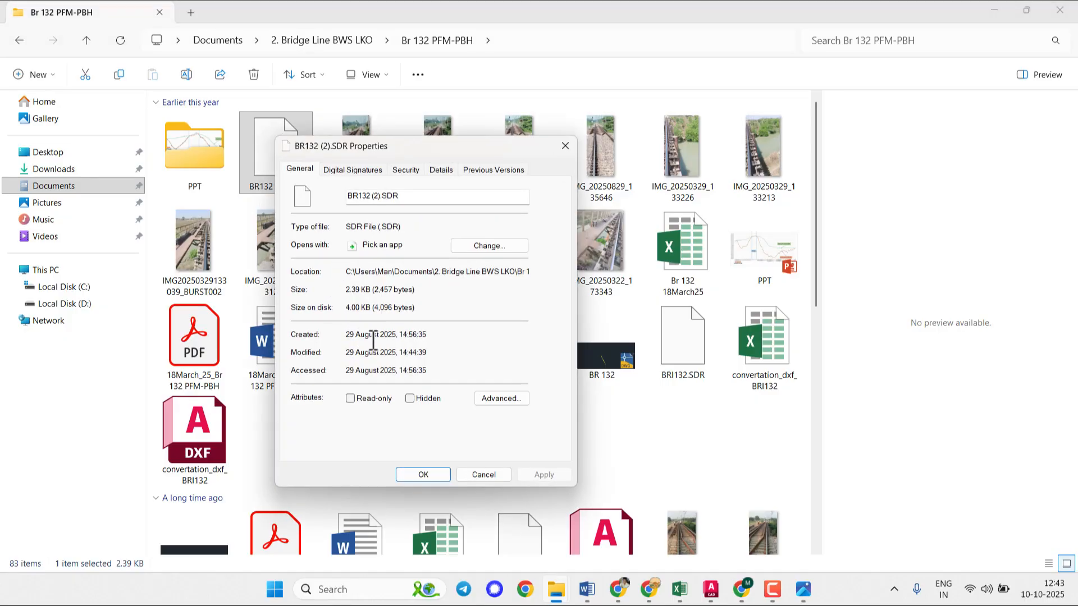
click(485, 475)
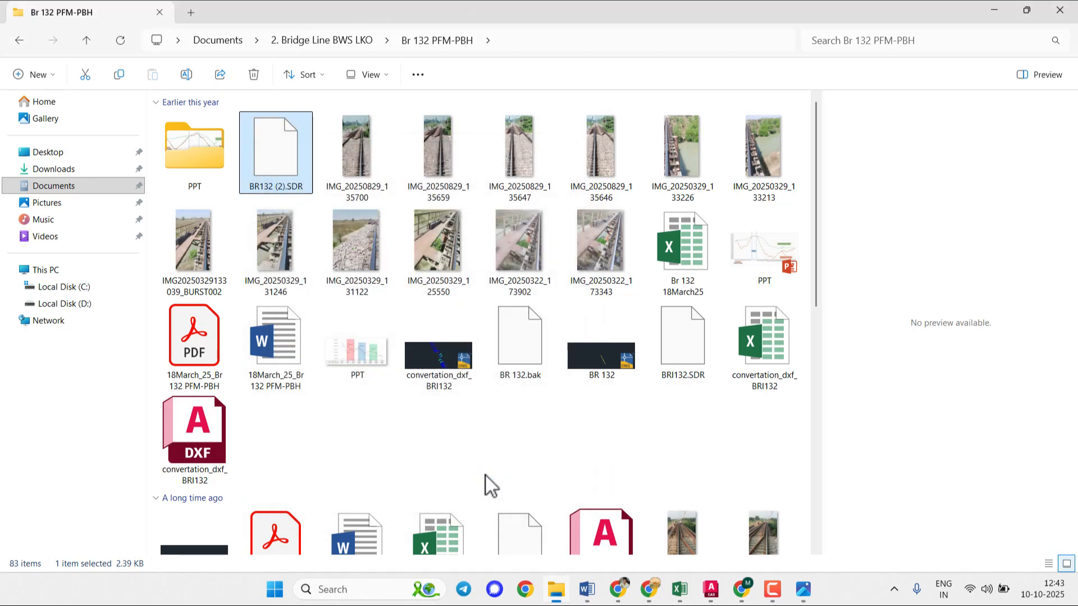
- Check the creation and modification dates in the properties of BRI132.SDR for comparison
click(692, 349)
right_click(692, 350)
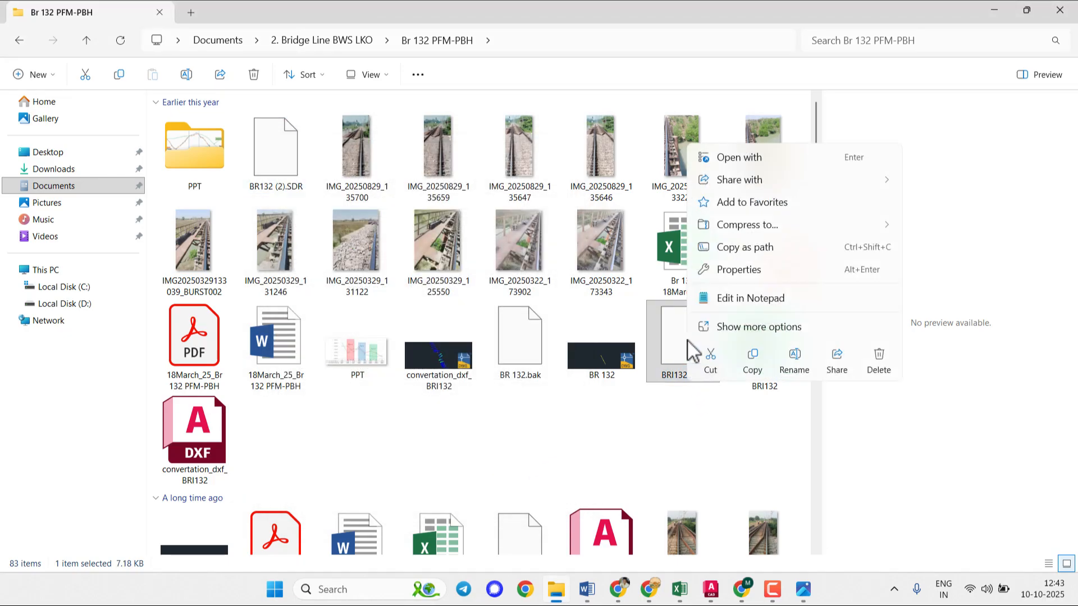
click(739, 270)
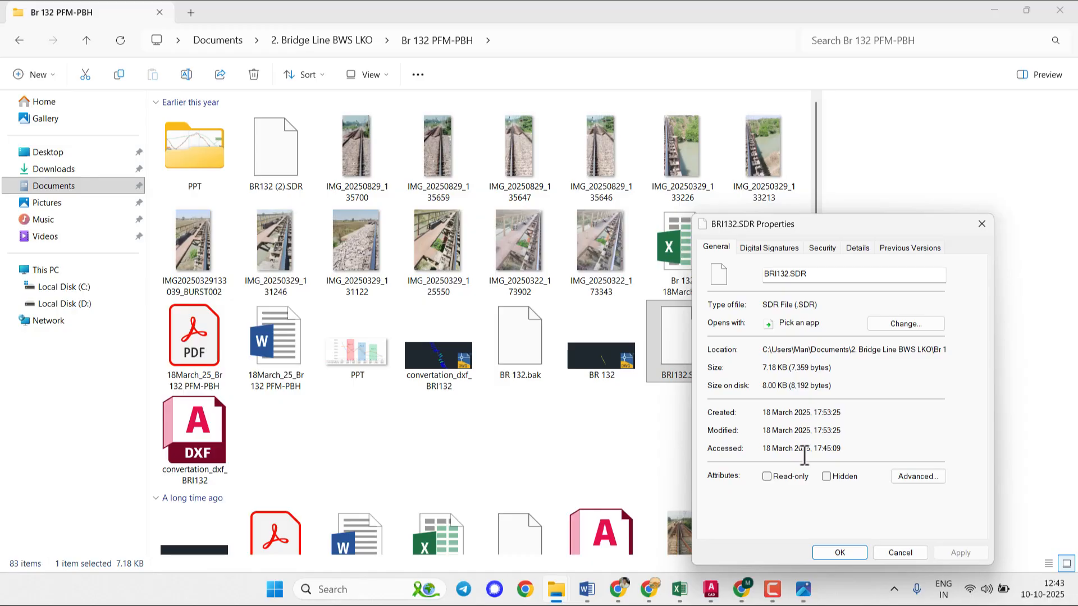
click(900, 554)
- Switch to the DXF workshop SDR33-to-DXF page in Chrome and enable the "+" symbol for positive elevations and the 3D polyline option
click(288, 167)
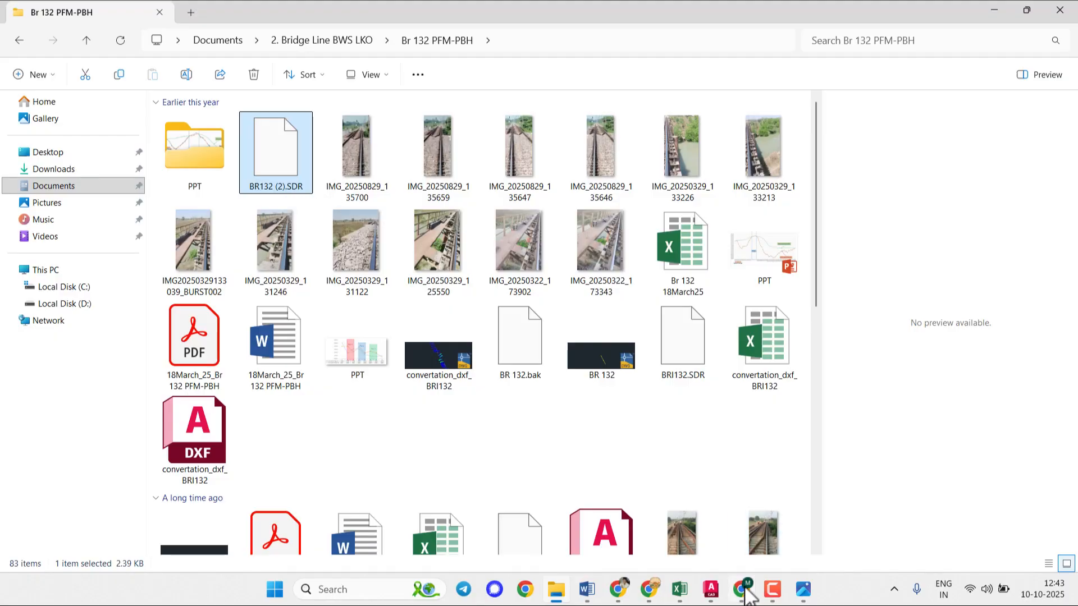
mouse_move(747, 592)
click(705, 444)
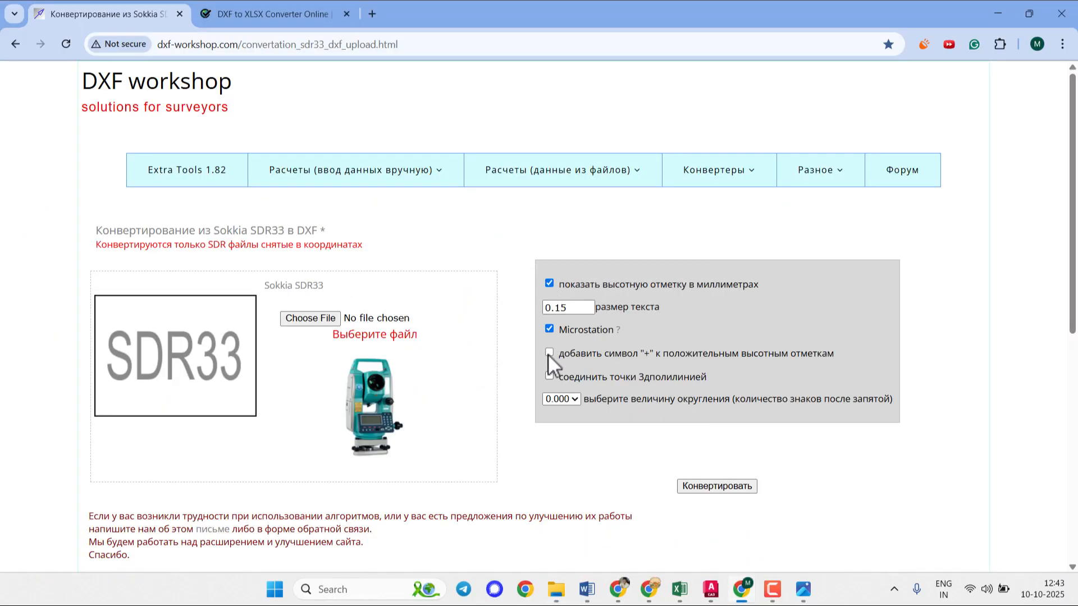
click(551, 376)
- Translate the DXF workshop converter page from Russian to English
mouse_move(376, 166)
right_click(511, 99)
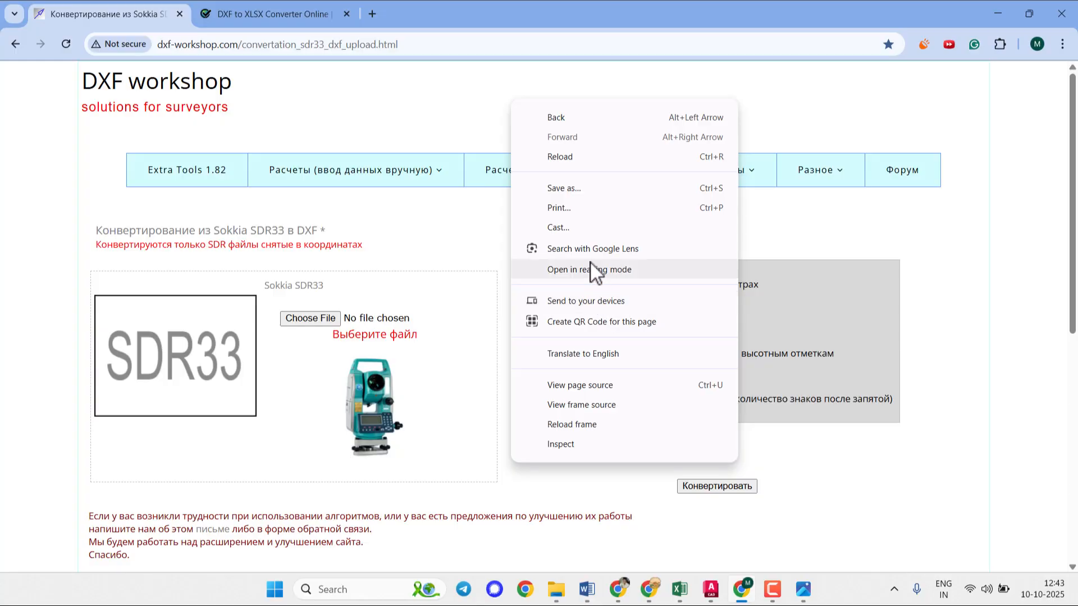
click(590, 355)
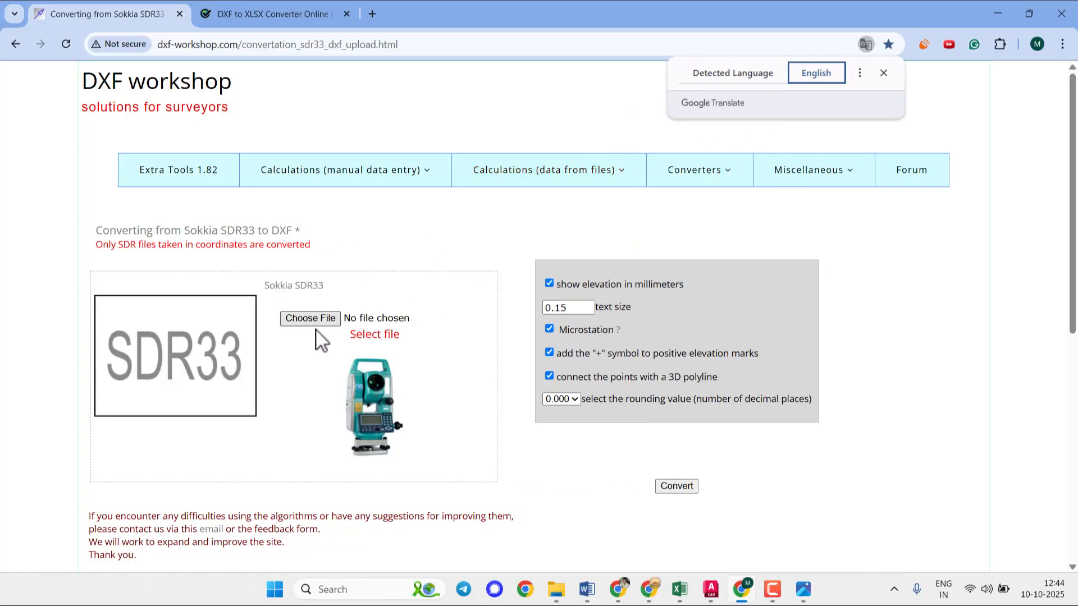
- Choose BR132 (2).SDR from the Br 132 PFM-PBH folder in Documents > 2. Bridge Line BWS LKO as the file for DXF conversion
click(298, 318)
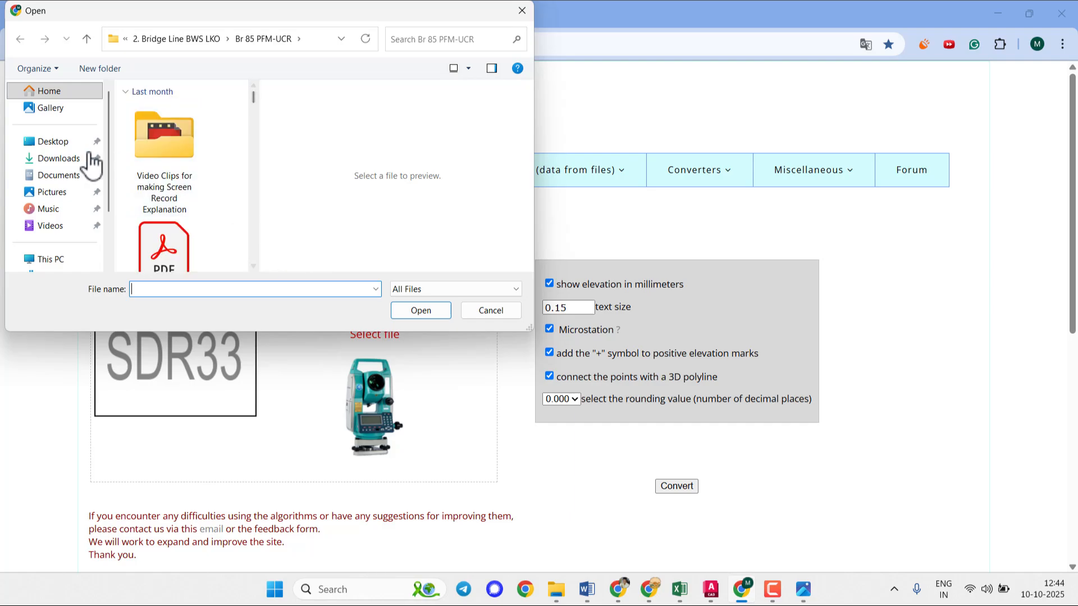
click(56, 159)
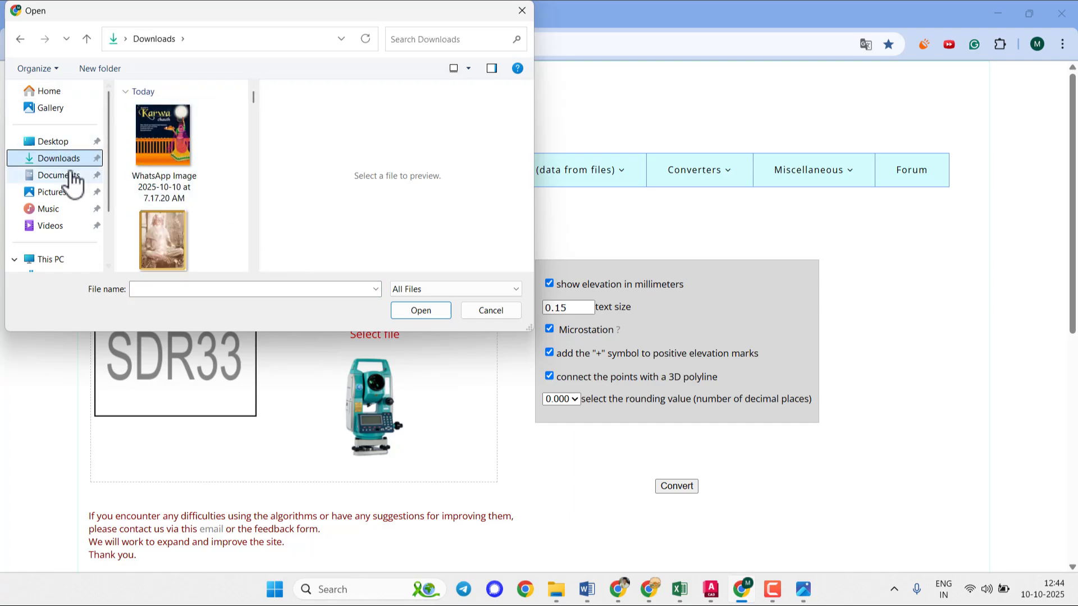
click(63, 175)
double_click(208, 108)
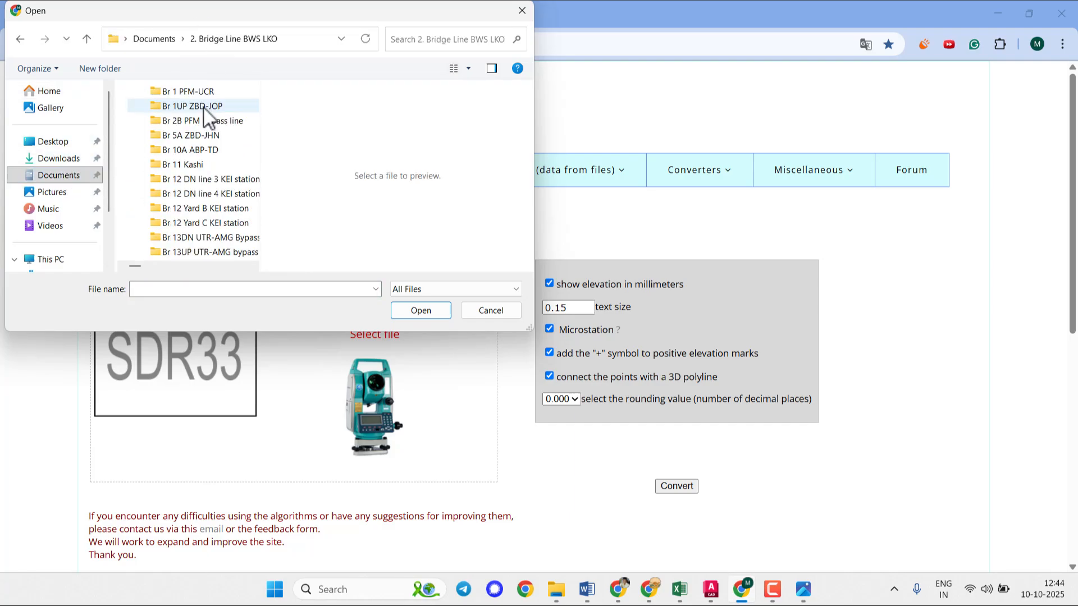
scroll(211, 163, down, 15)
scroll(211, 165, down, 6)
scroll(210, 163, up, 10)
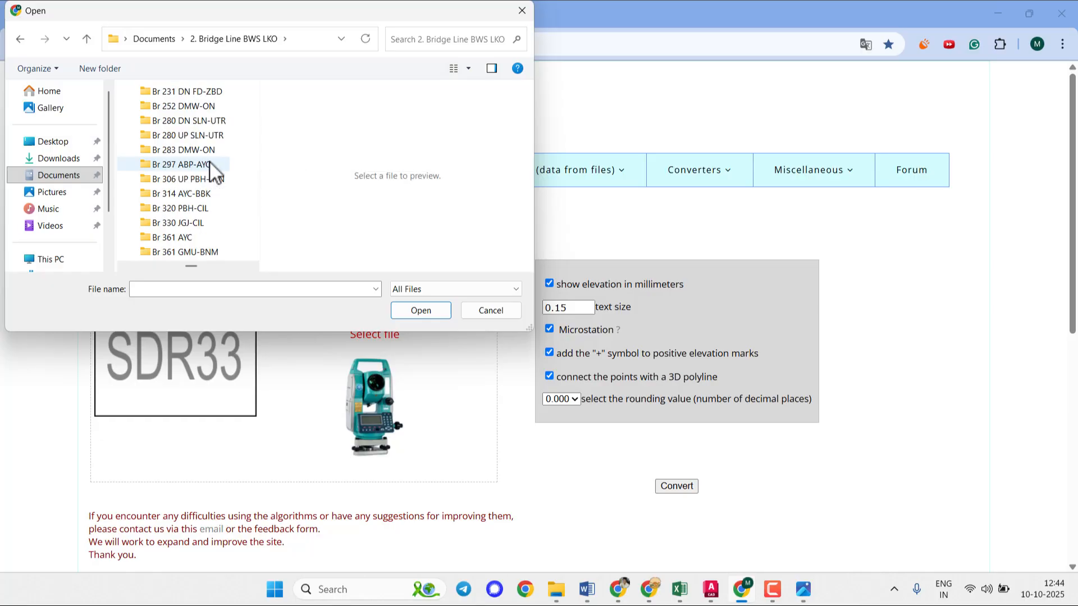
scroll(212, 169, up, 8)
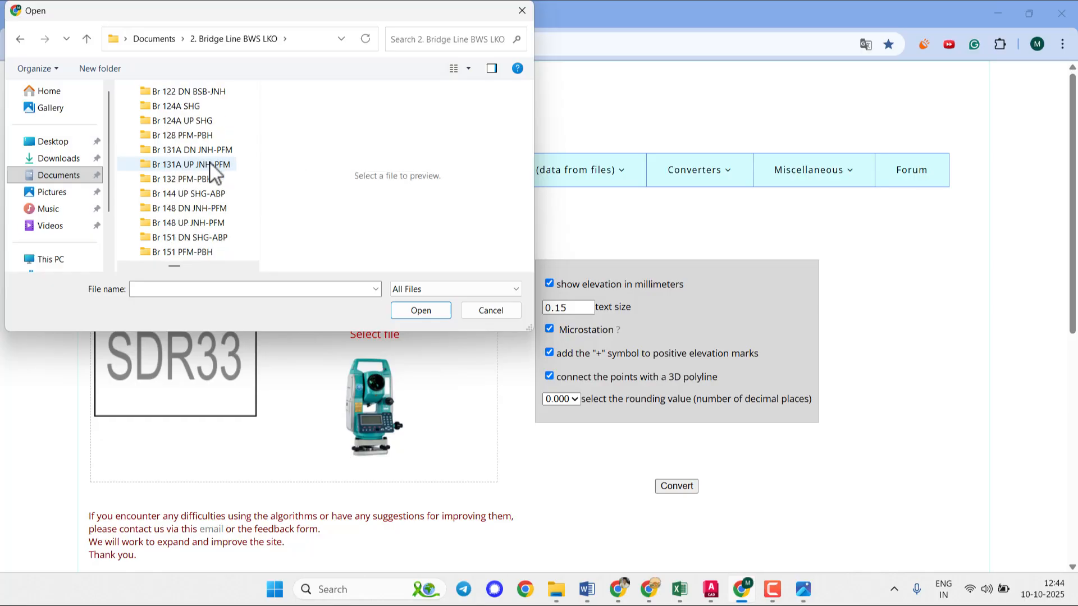
double_click(216, 180)
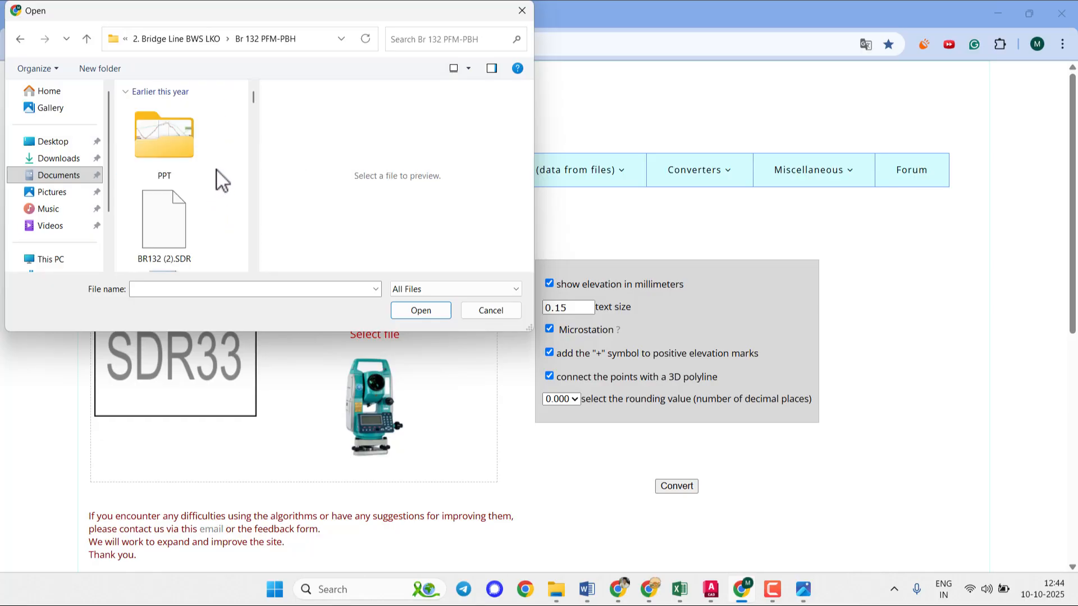
click(187, 225)
click(440, 312)
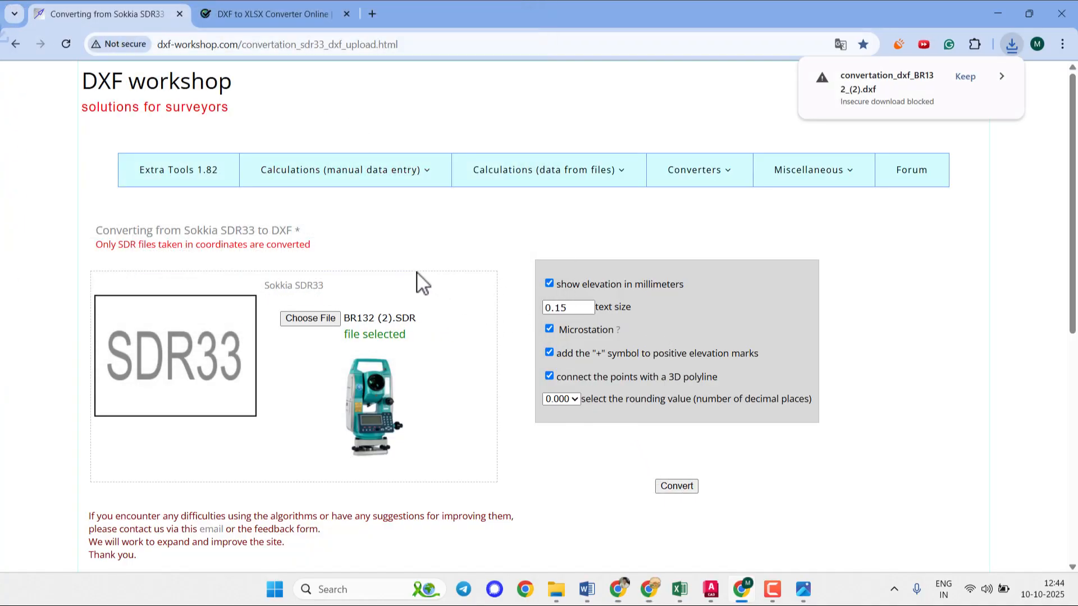
- Keep the blocked DXF download and move it from Downloads into the Br 132 PFM-PBH folder
click(973, 77)
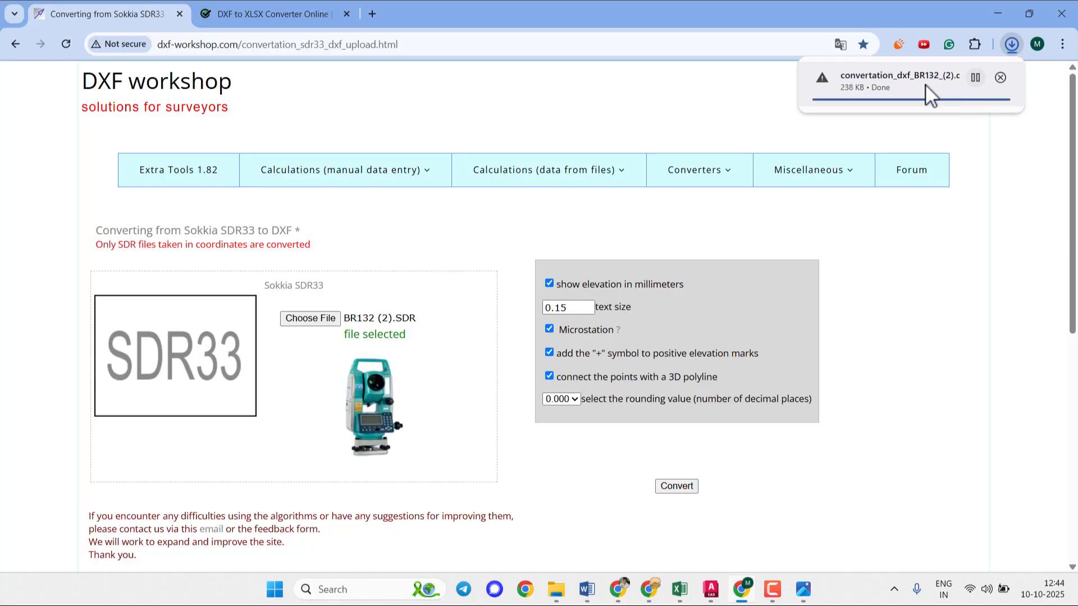
click(975, 78)
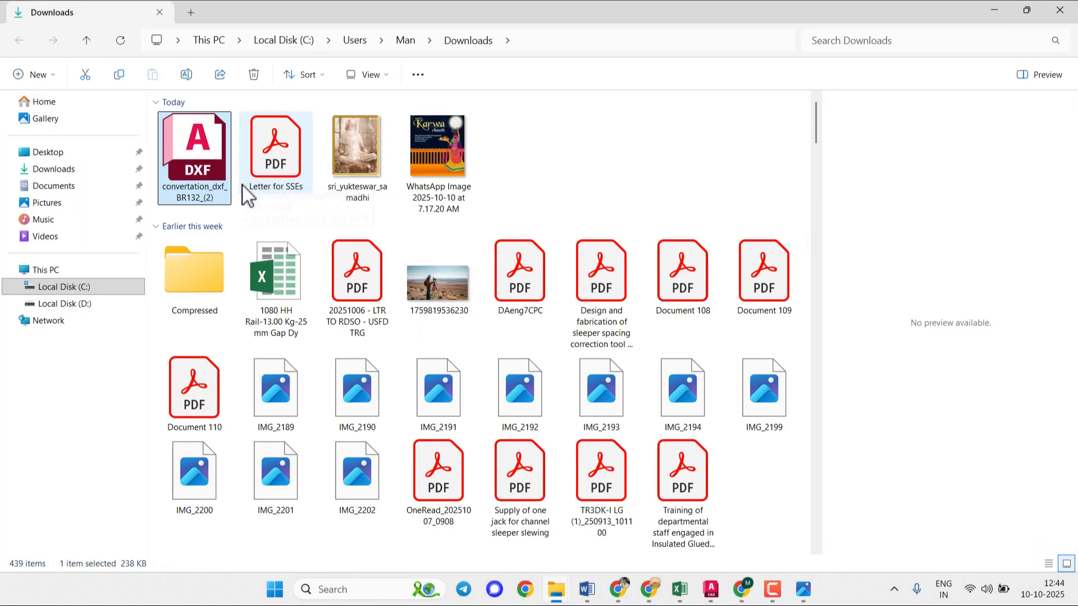
key(ctrl+x)
mouse_move(555, 587)
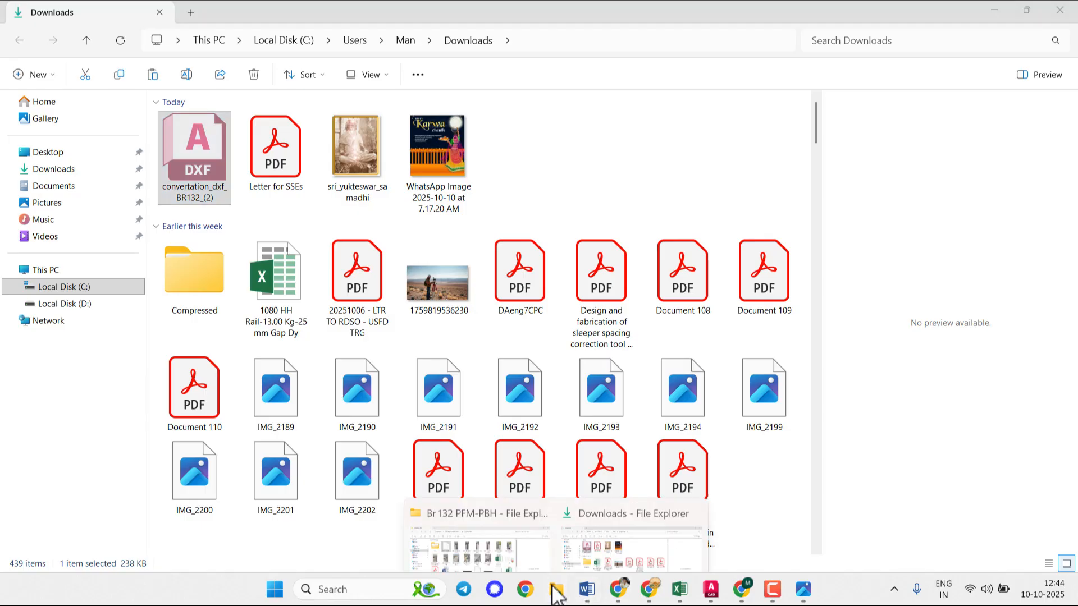
click(522, 511)
click(474, 443)
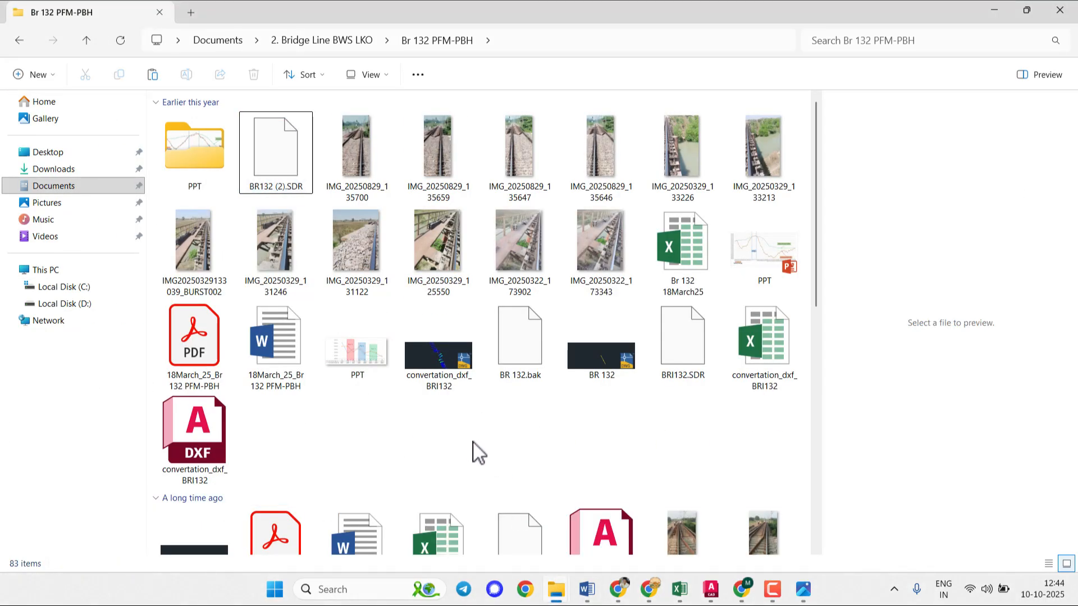
key(ctrl+v)
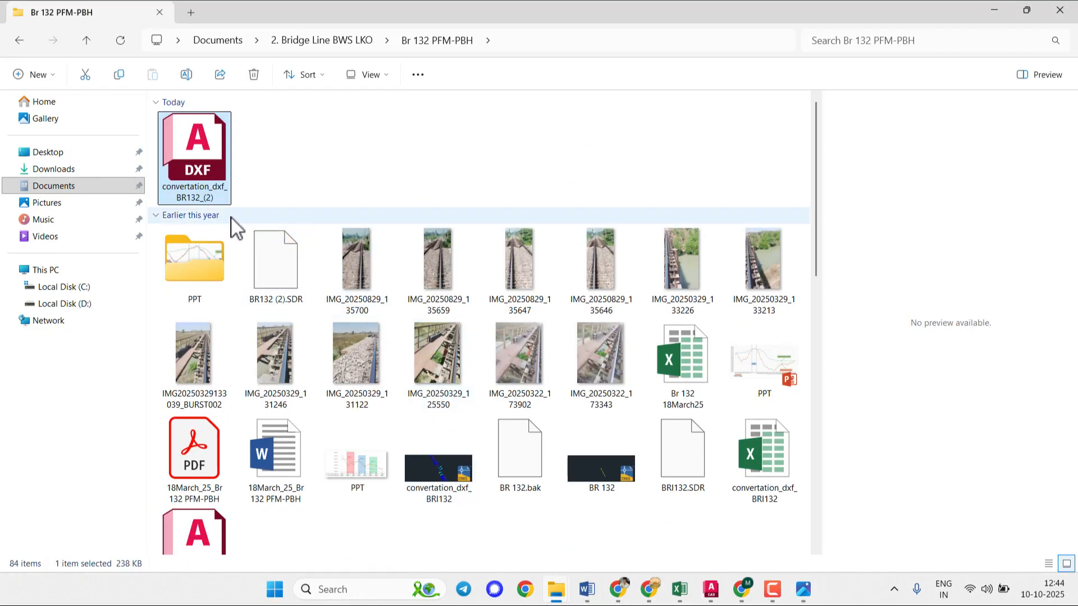
- Rename the converted DXF file as Br 132 29th Aug 2025
click(195, 196)
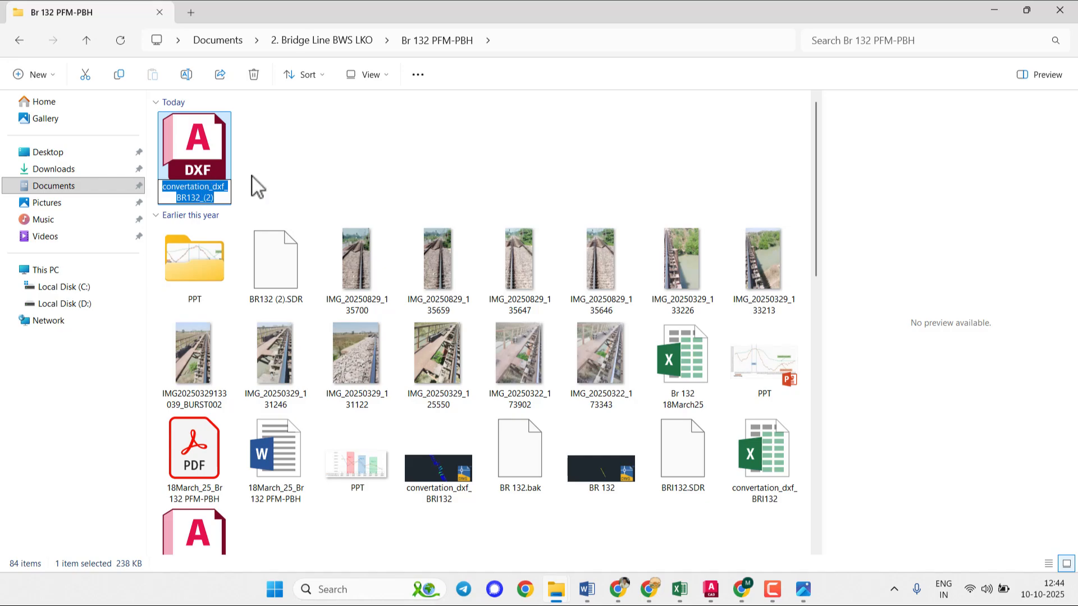
click(288, 168)
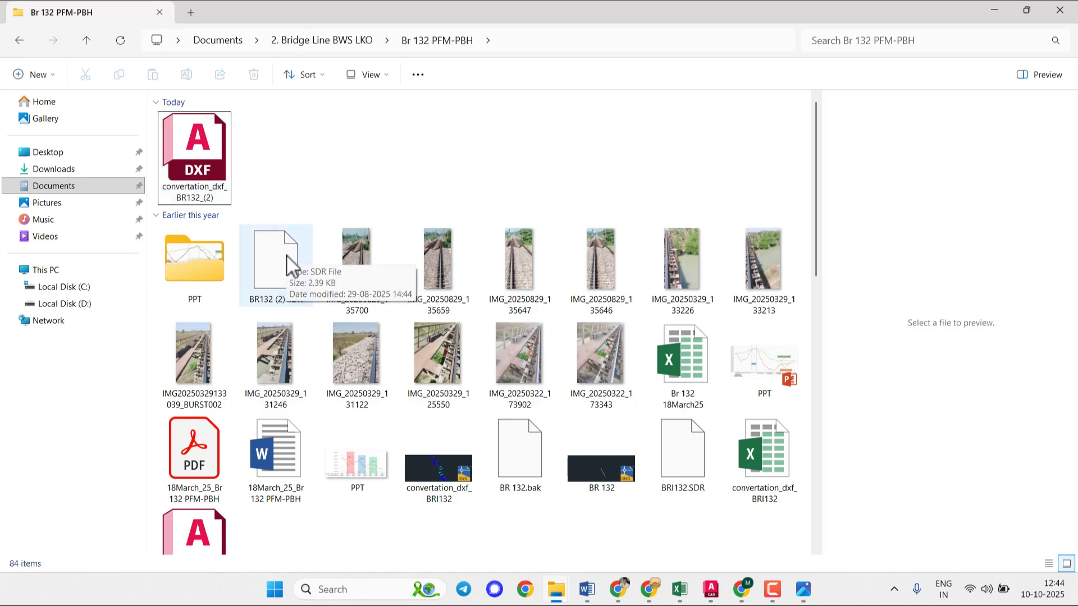
click(188, 179)
click(211, 199)
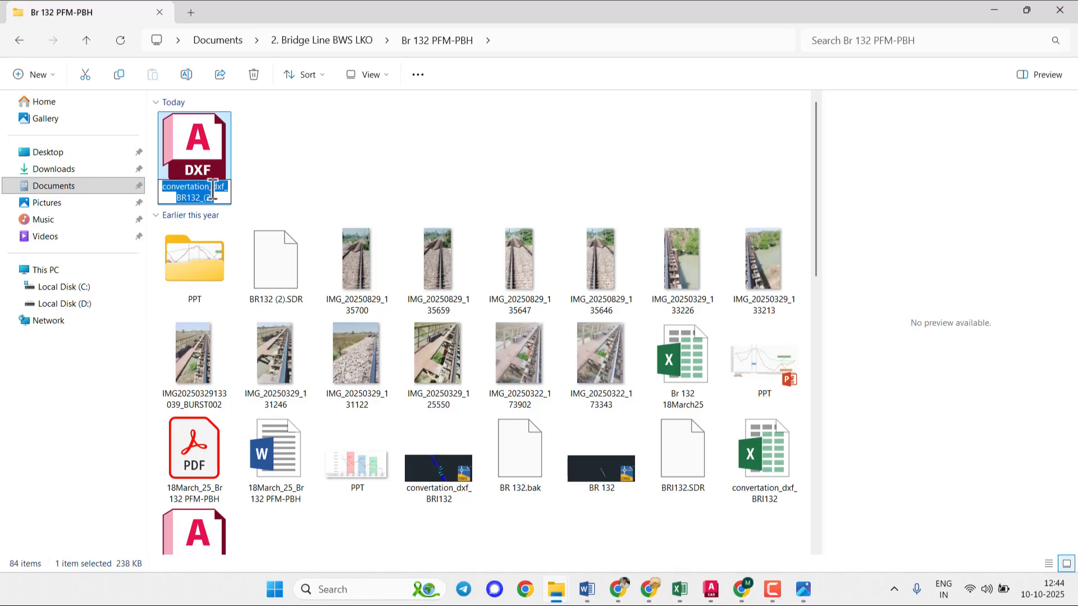
click(212, 191)
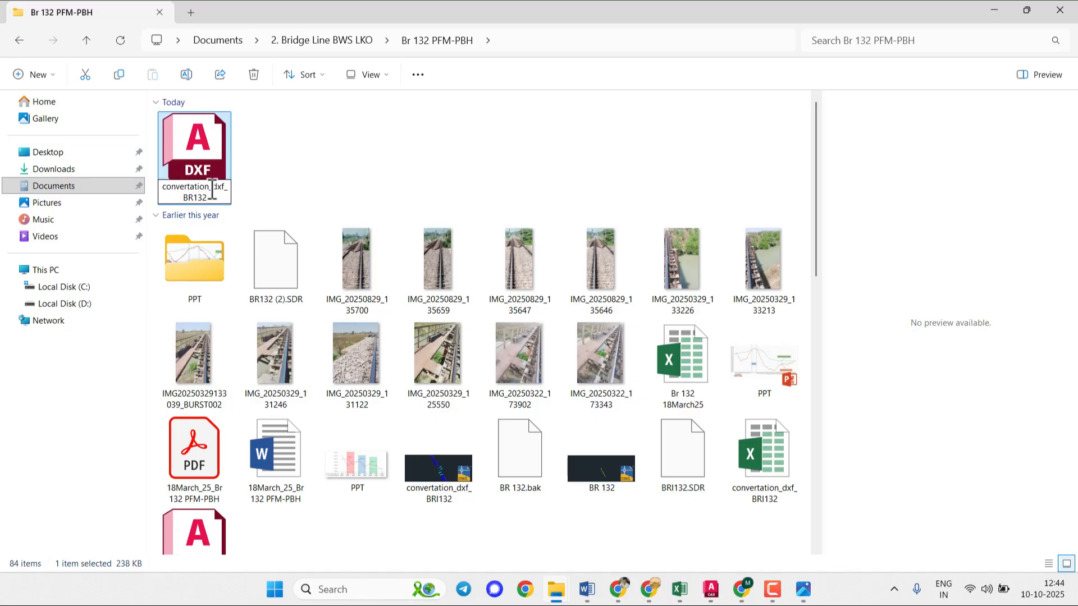
key(BackSpace)
key(BackSpace)
key(BackSpace)
key(BackSpace)
key(BackSpace)
key(BackSpace)
key(BackSpace)
key(BackSpace)
key(BackSpace)
key(BackSpace)
key(BackSpace)
key(BackSpace)
key(BackSpace)
key(BackSpace)
key(BackSpace)
key(BackSpace)
key(BackSpace)
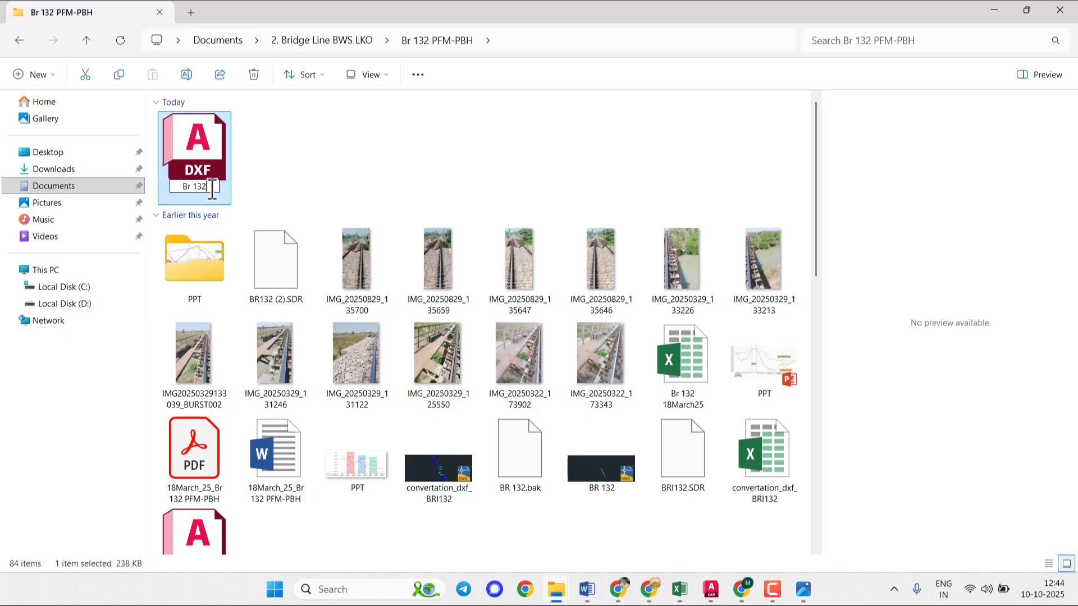
text(29th Aug 2025)
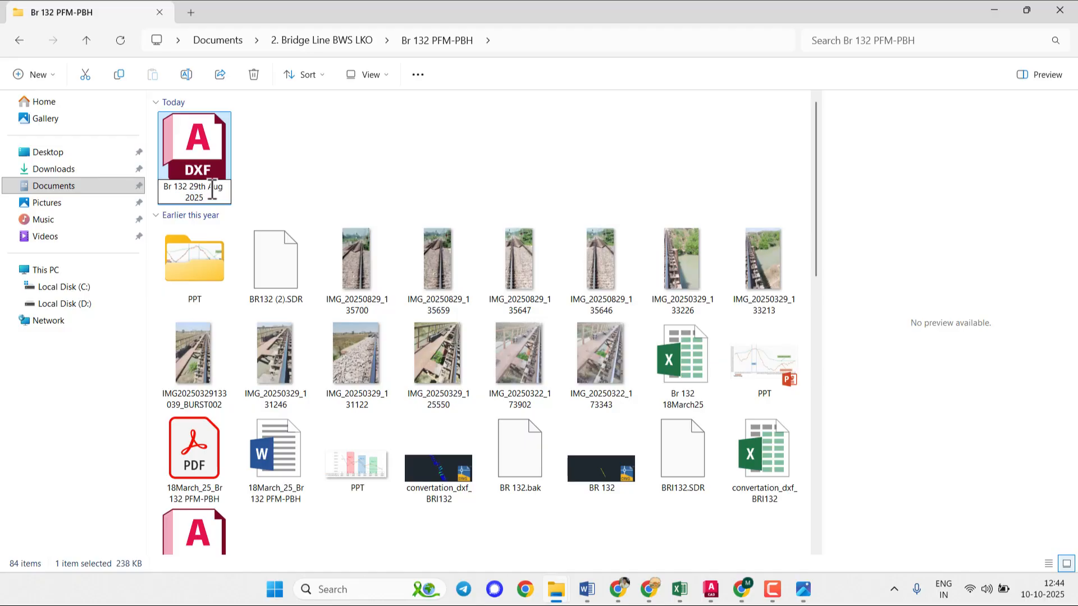
key(Return)
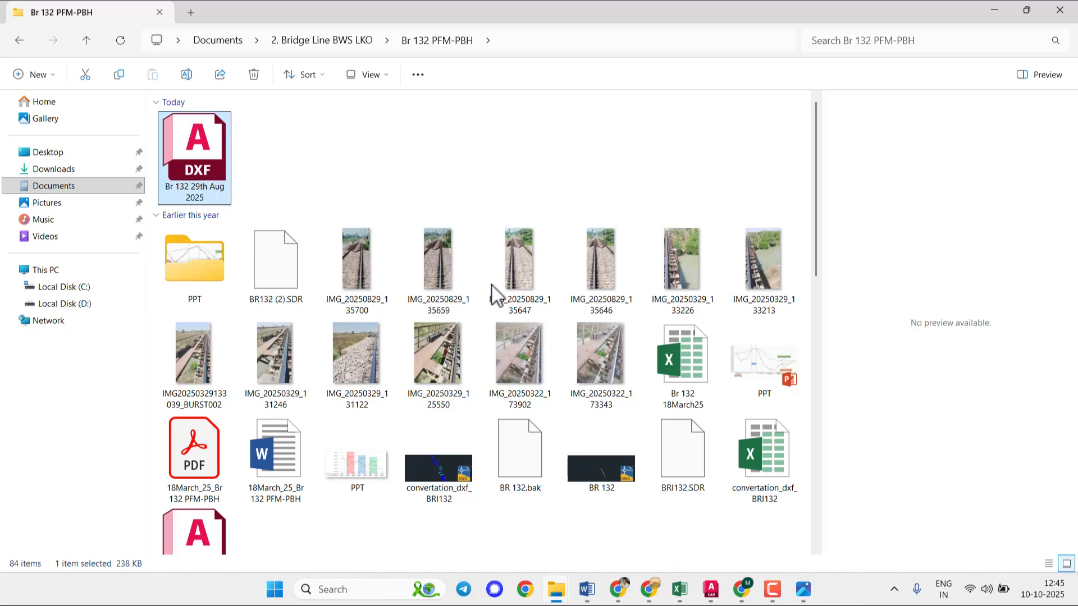
- Switch to AutoCAD with Br 132 29th Aug 2025.dxf and examine the survey point names and elevation labels along the bridge
click(711, 584)
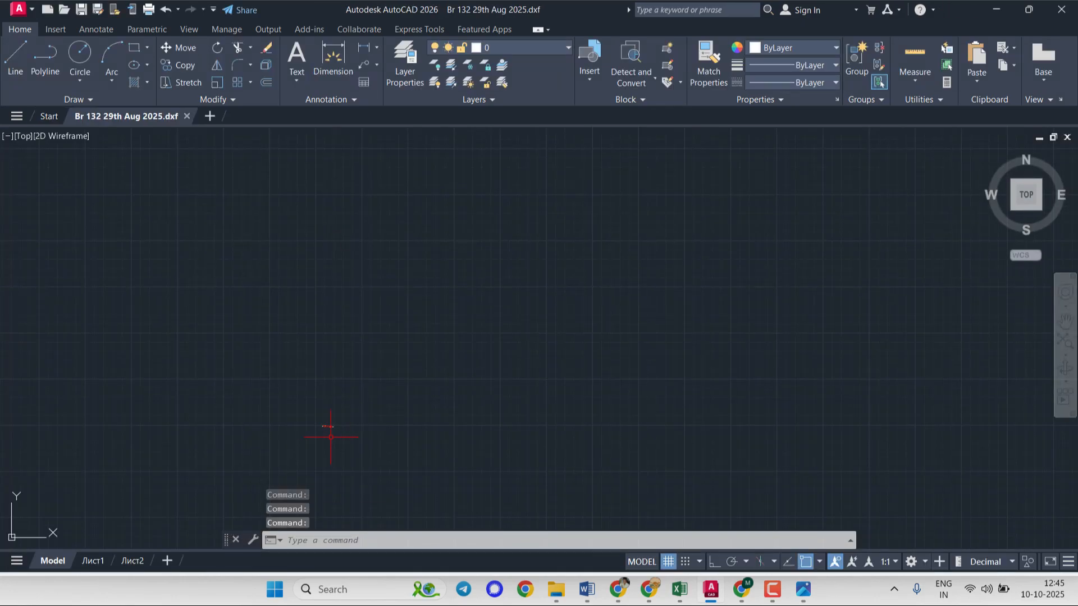
scroll(333, 437, up, 5)
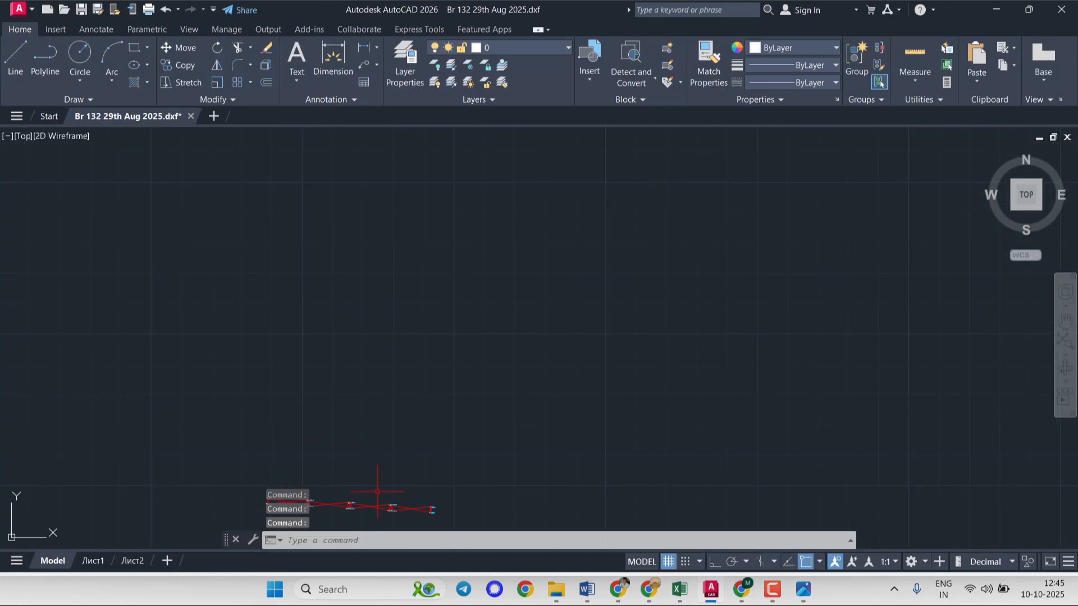
middle_drag(385, 474, 436, 219)
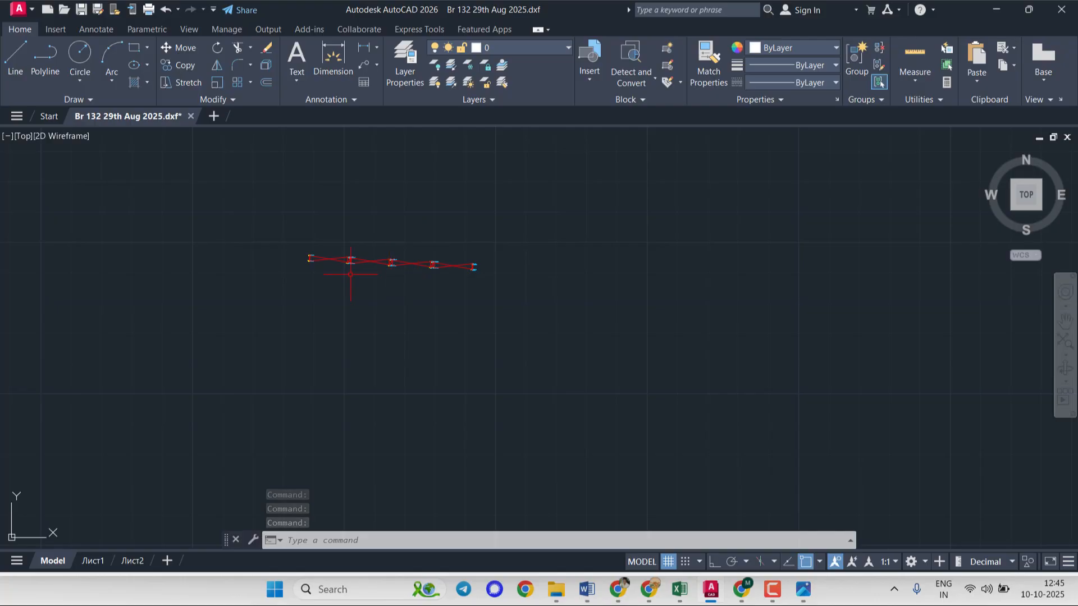
scroll(351, 274, up, 4)
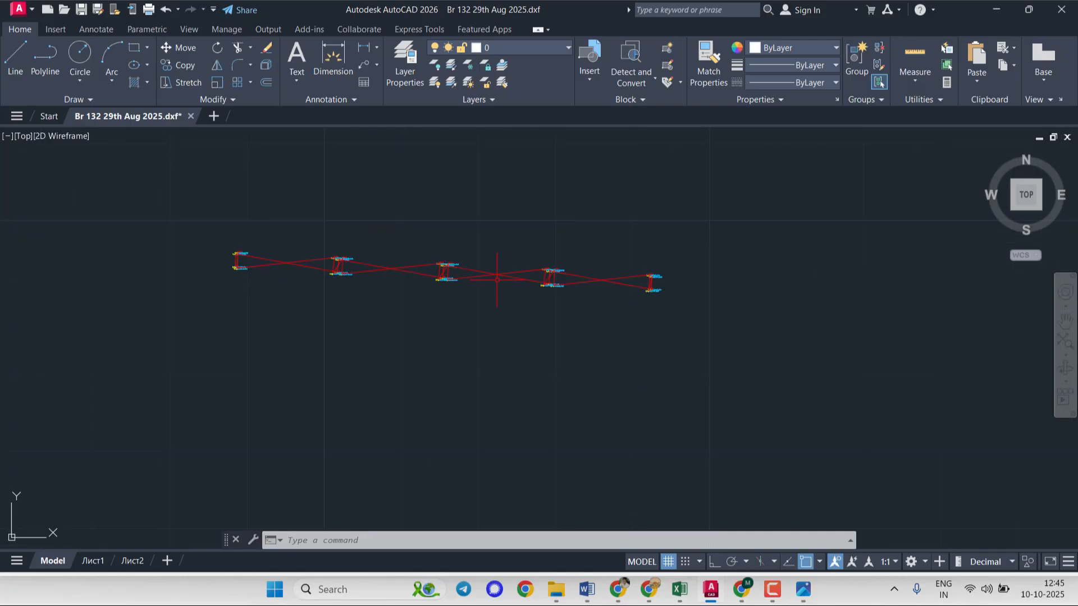
scroll(317, 264, up, 4)
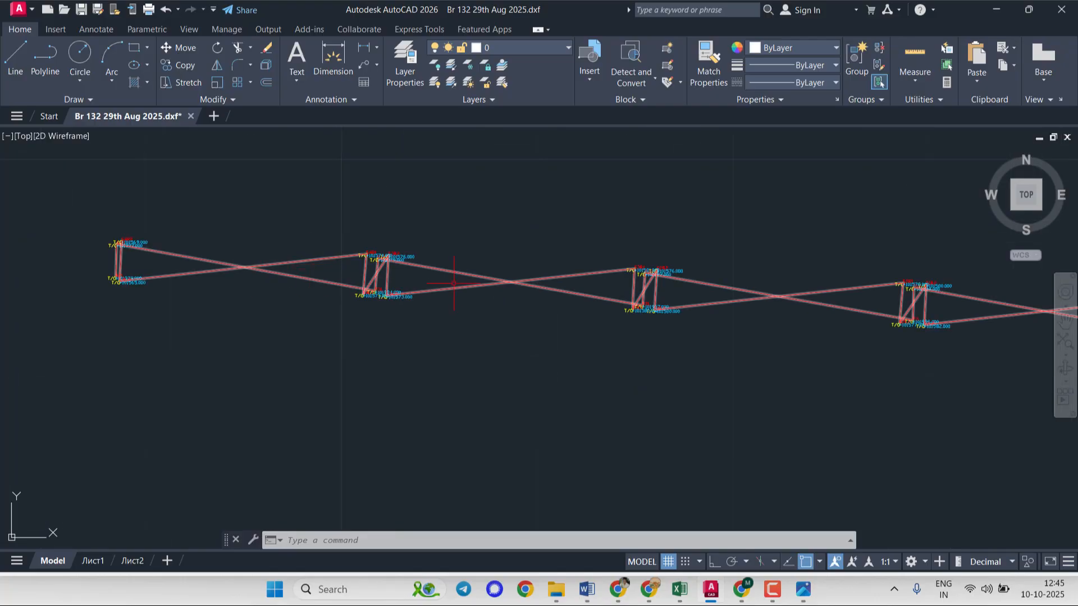
scroll(645, 281, up, 8)
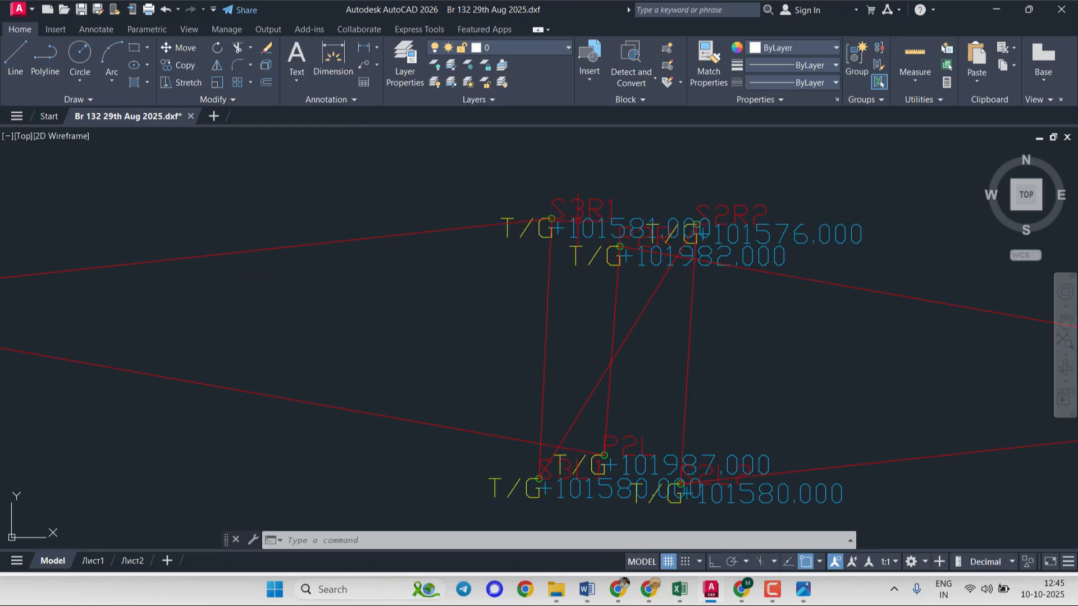
scroll(400, 260, down, 10)
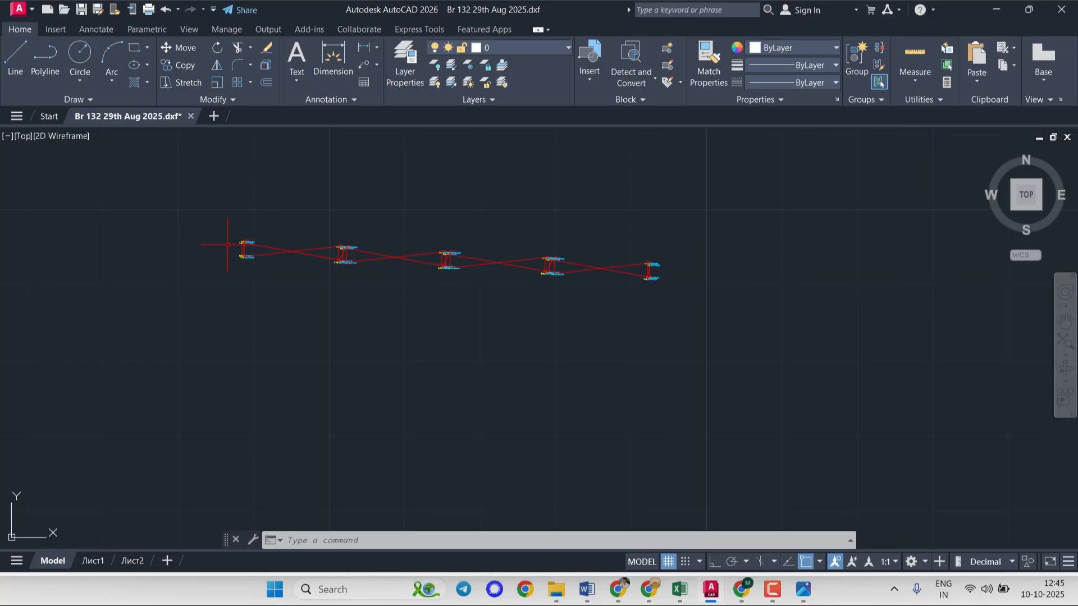
- Delete the red 3D polyline connecting the survey points and start the Line command near the A2 abutment points
scroll(227, 244, up, 8)
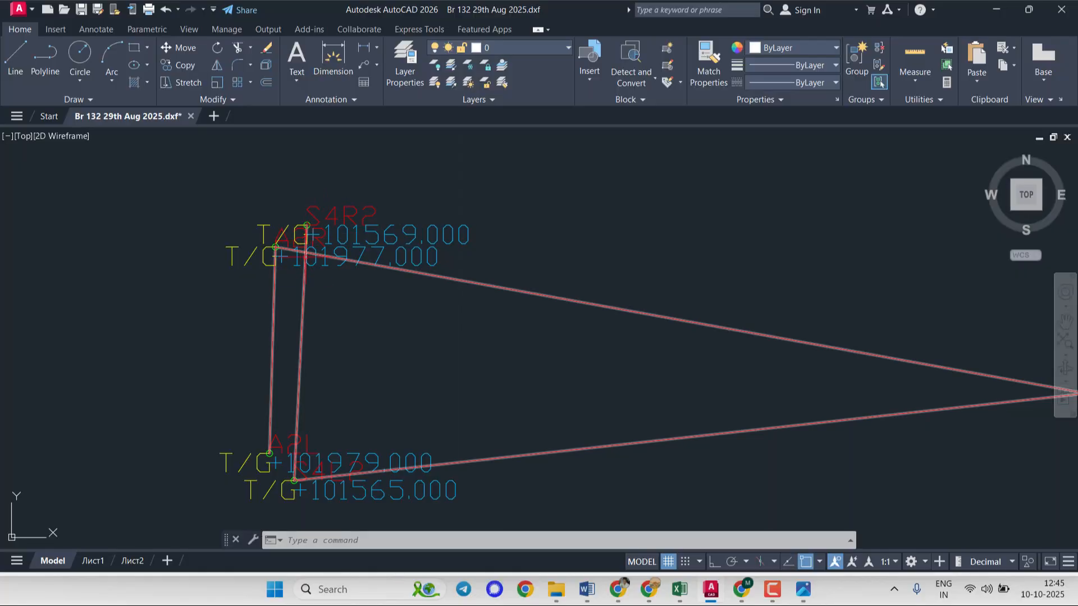
click(415, 274)
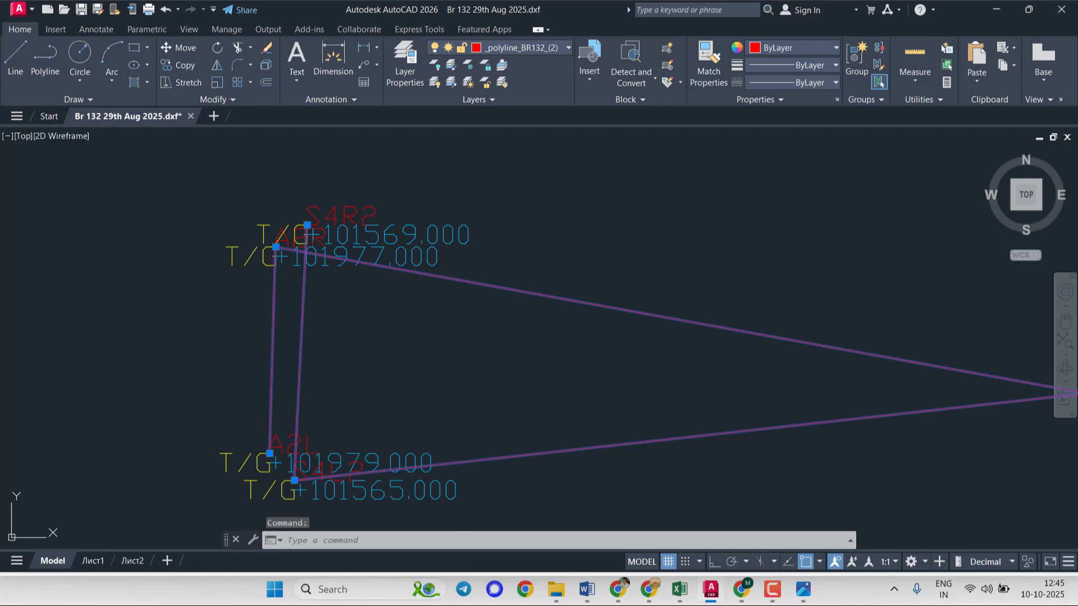
key(Delete)
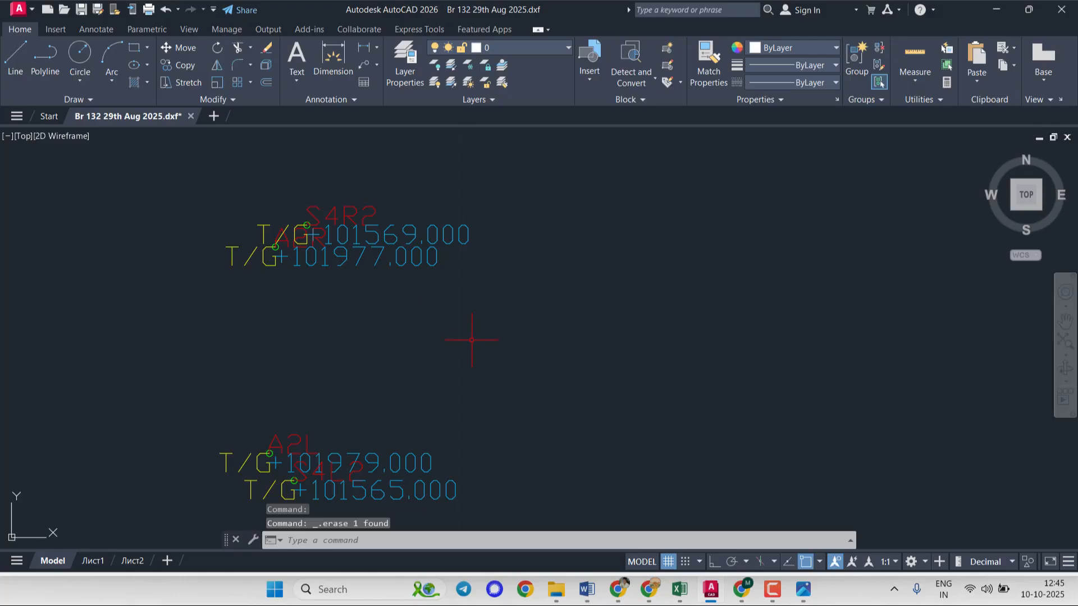
scroll(585, 349, down, 3)
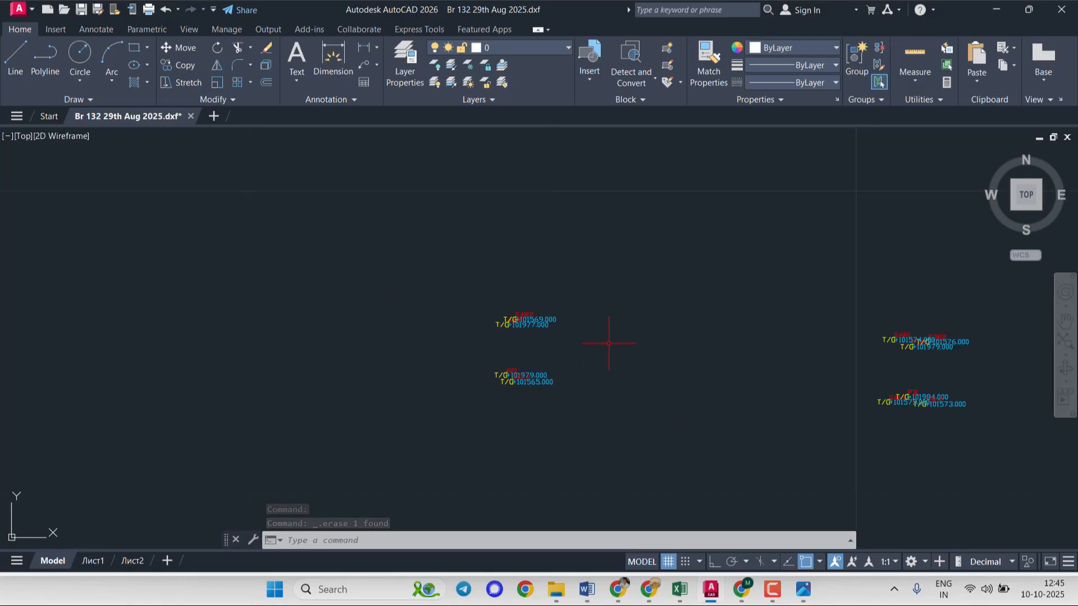
scroll(781, 362, down, 2)
middle_drag(881, 376, 360, 316)
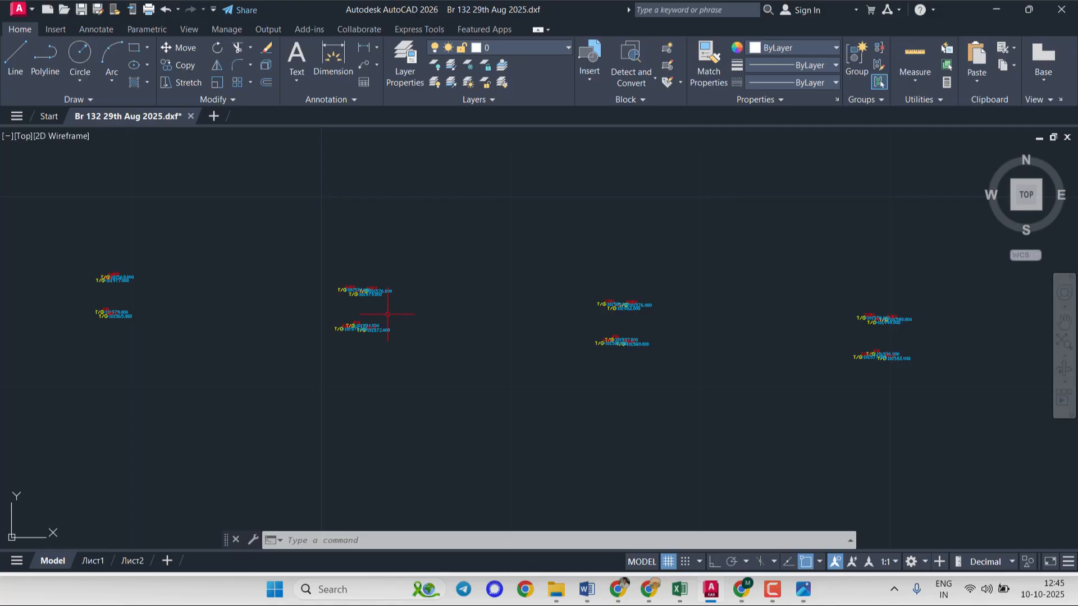
scroll(388, 314, down, 2)
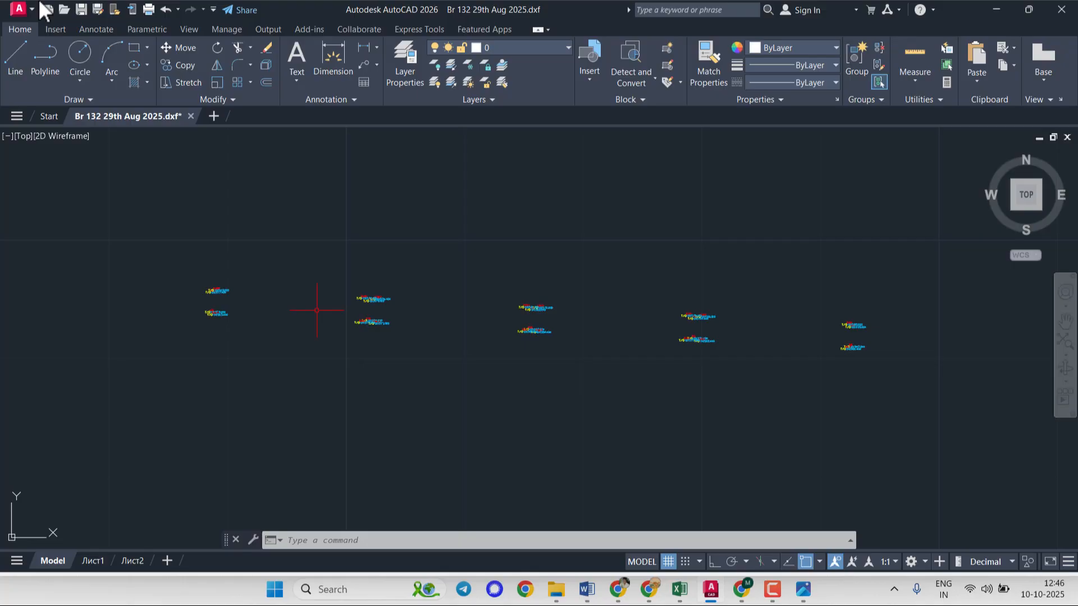
click(27, 60)
scroll(207, 292, up, 4)
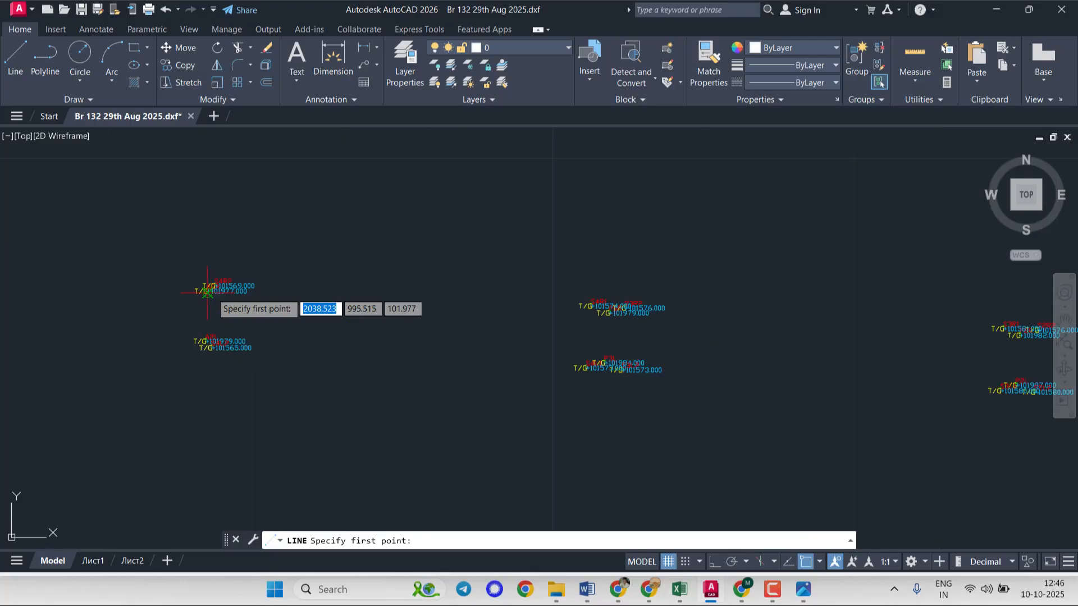
- Switch to the Br 132 18March25 workbook in Excel and copy the 18March25 Girder Sheet to the end
click(679, 589)
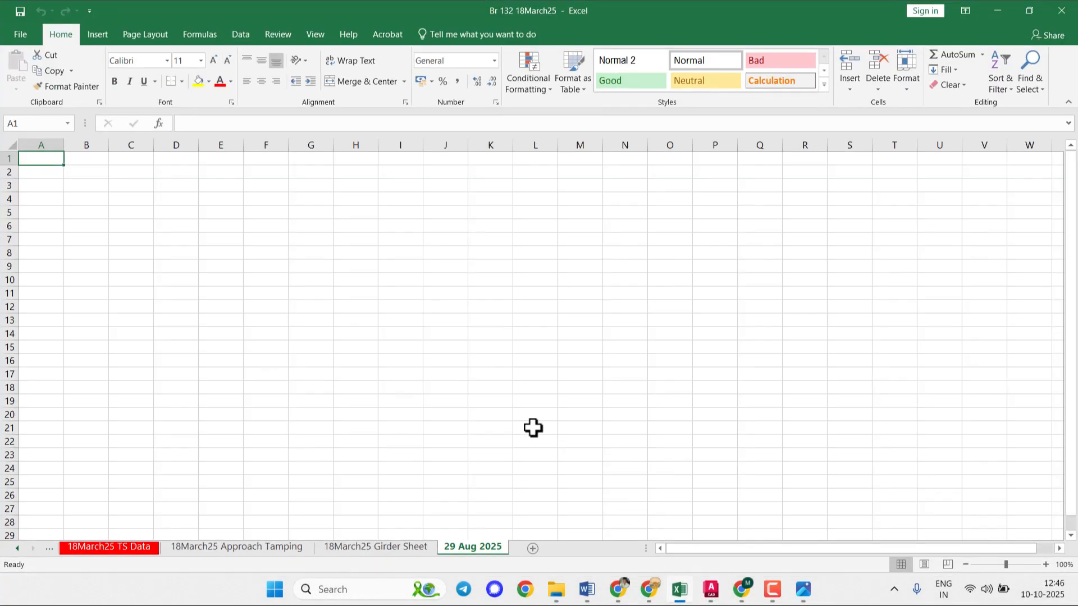
click(403, 548)
right_click(404, 547)
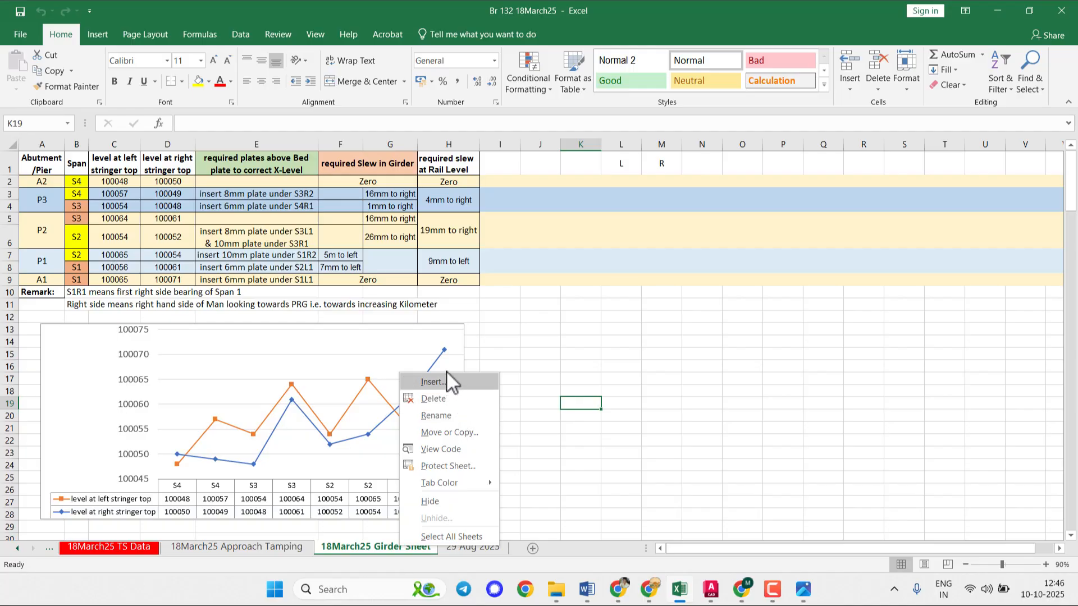
click(457, 431)
click(388, 480)
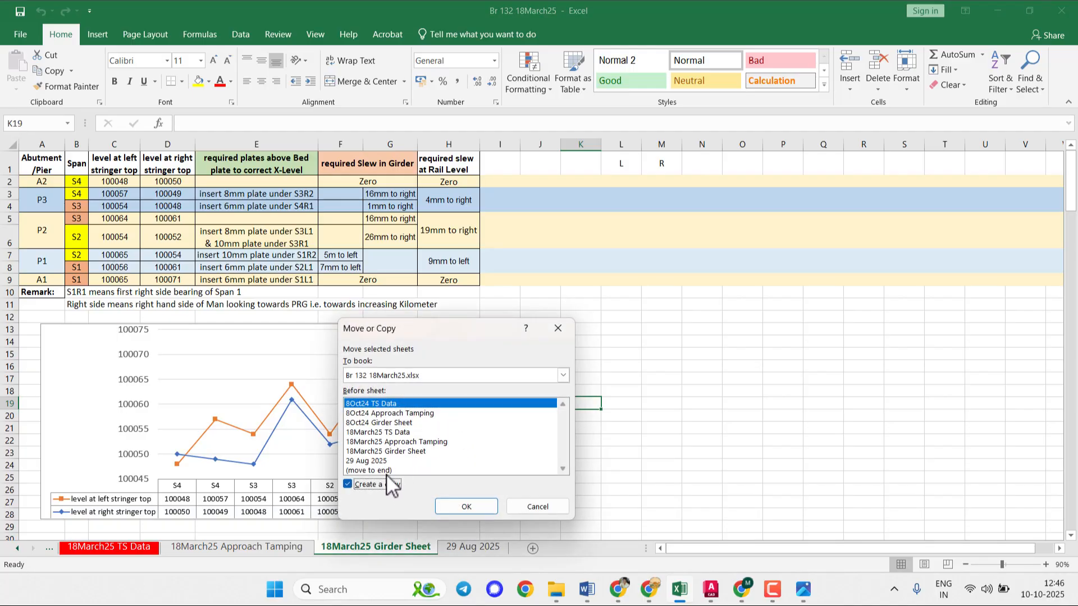
click(386, 471)
click(466, 505)
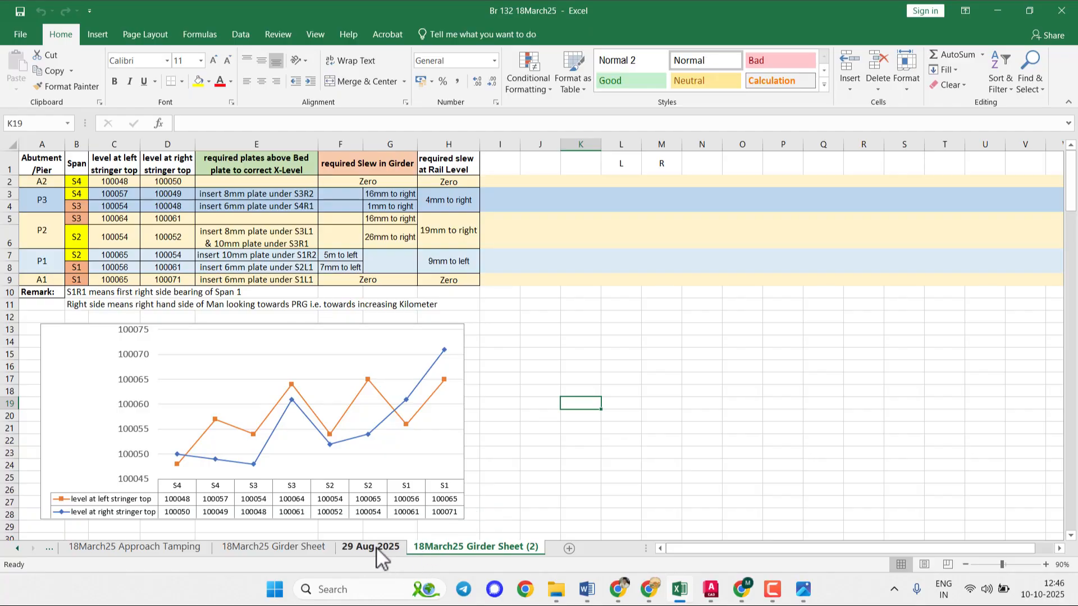
- Rename the copied girder sheet as 29th Aug 2025
double_click(427, 547)
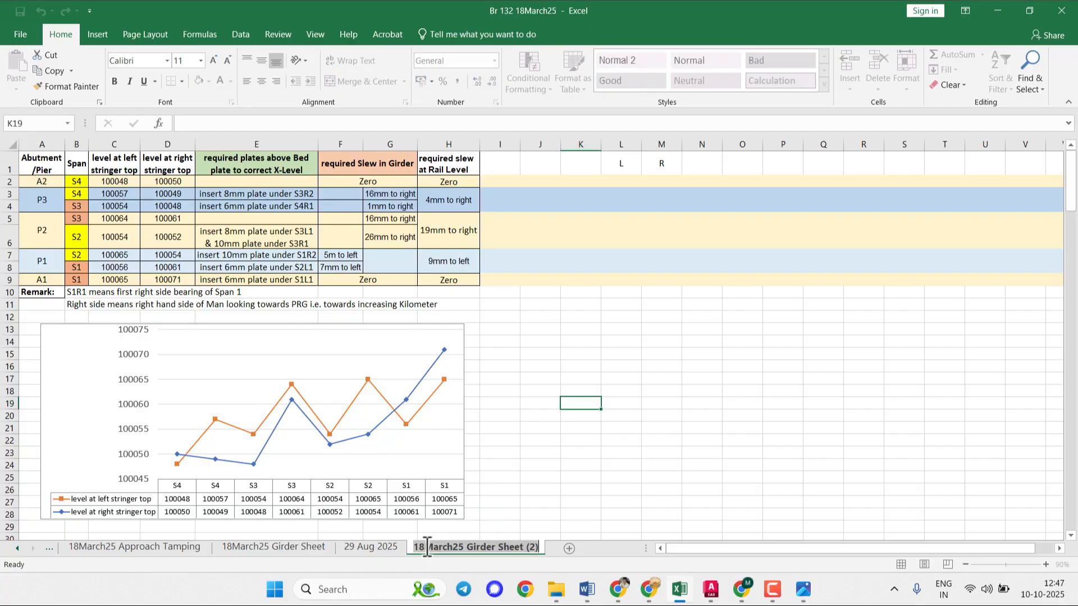
text(29)
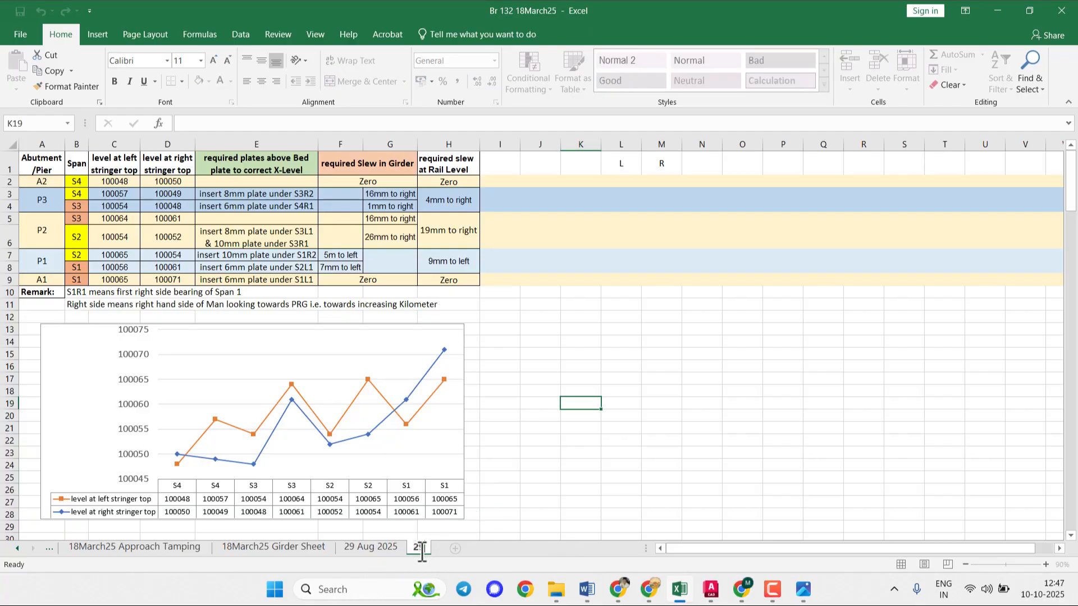
text(th Aug 2025)
key(Return)
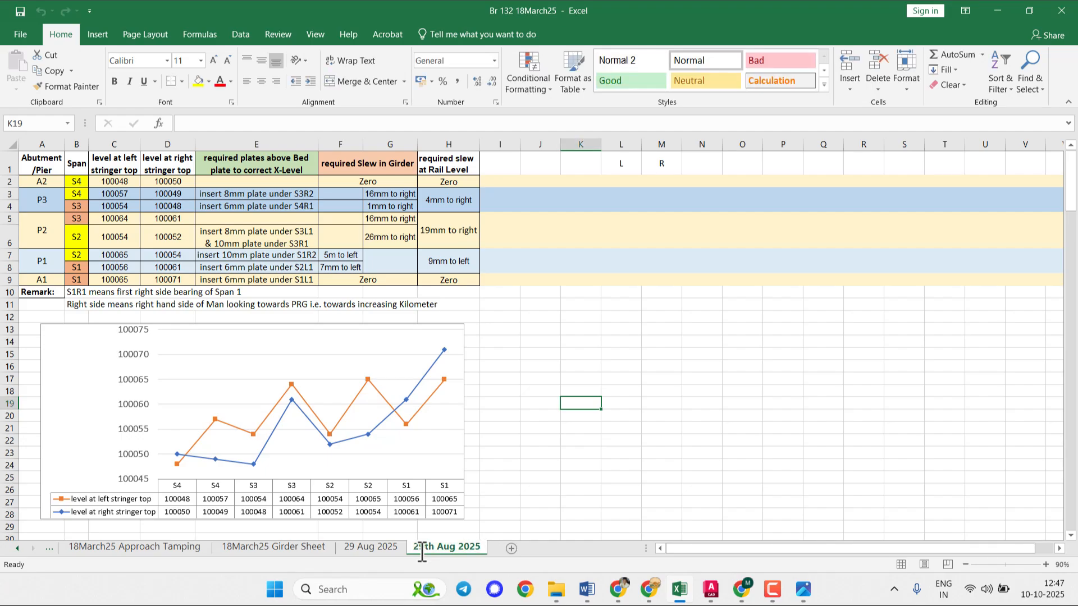
- Delete the empty 29 Aug 2025 sheet from the workbook
click(396, 548)
right_click(393, 549)
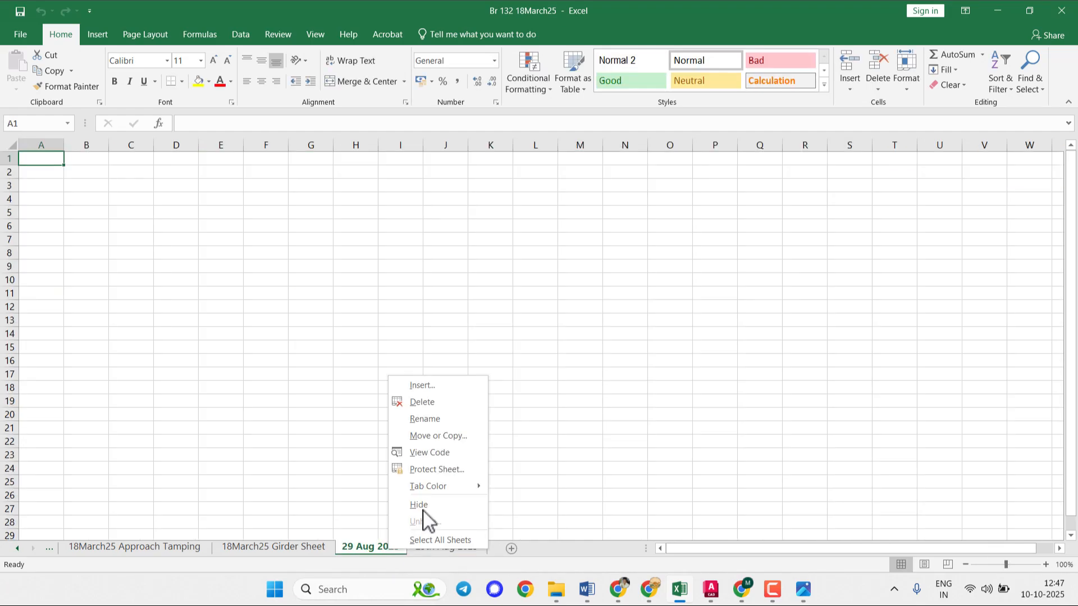
click(448, 402)
click(529, 413)
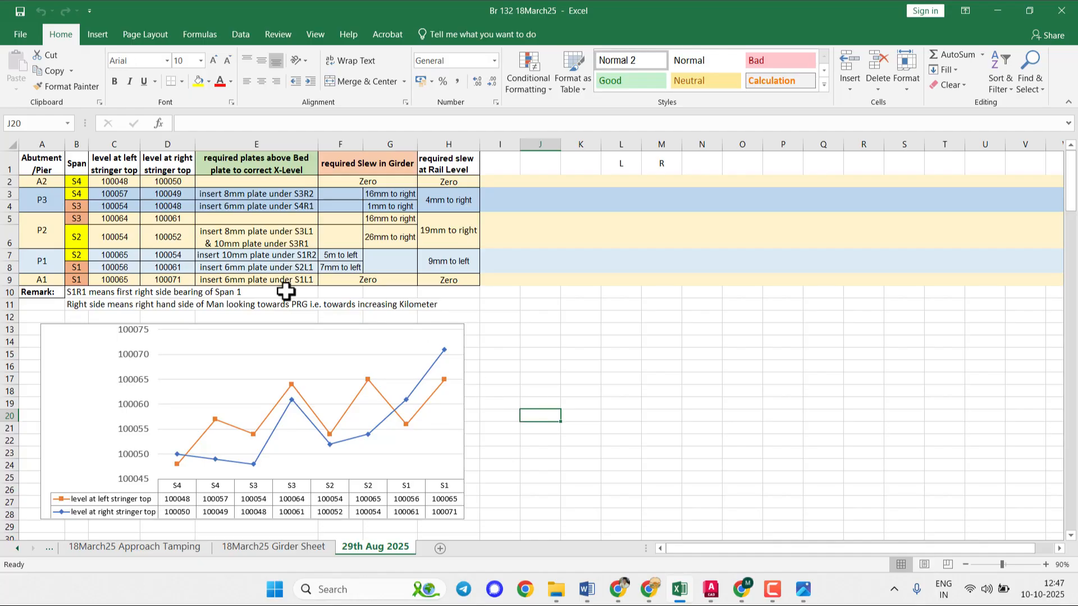
click(78, 239)
click(123, 237)
click(240, 238)
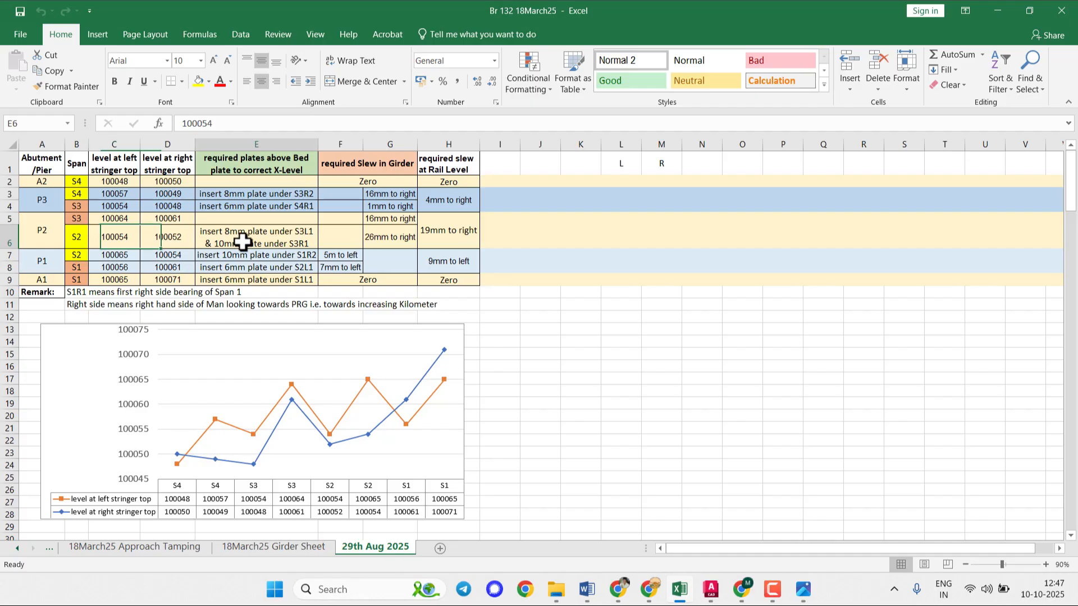
click(395, 238)
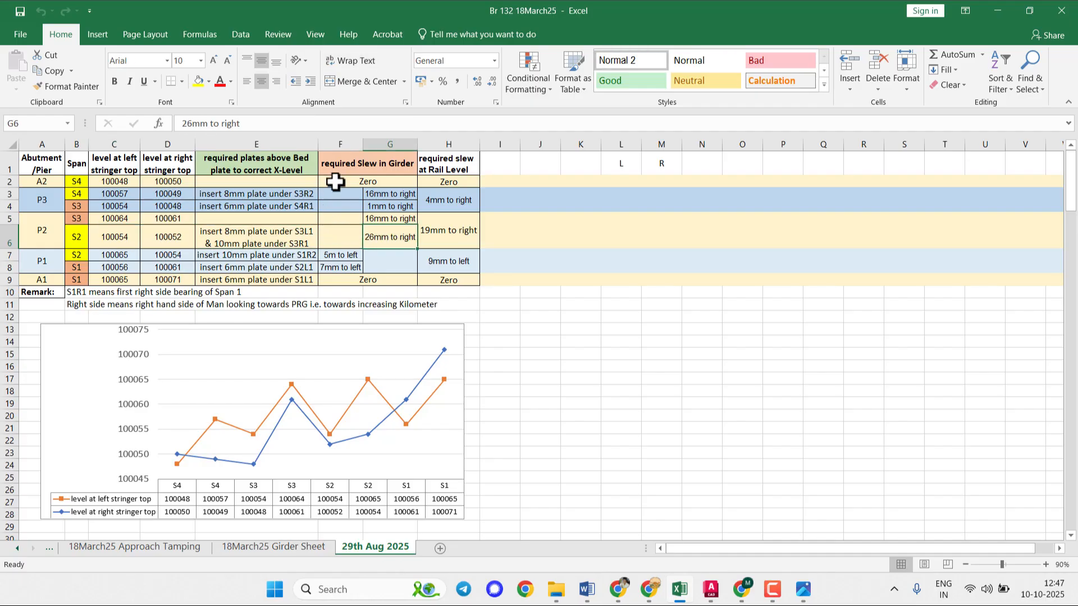
- Move the stringer level chart into the empty area beside the table, spanning about columns J to T
click(60, 337)
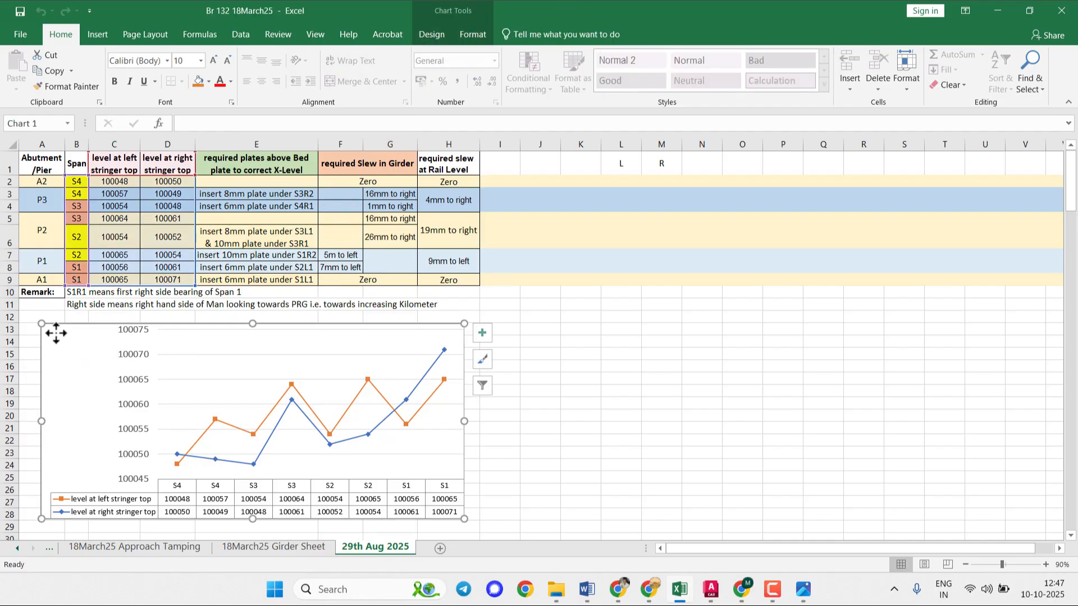
drag(53, 329, 545, 285)
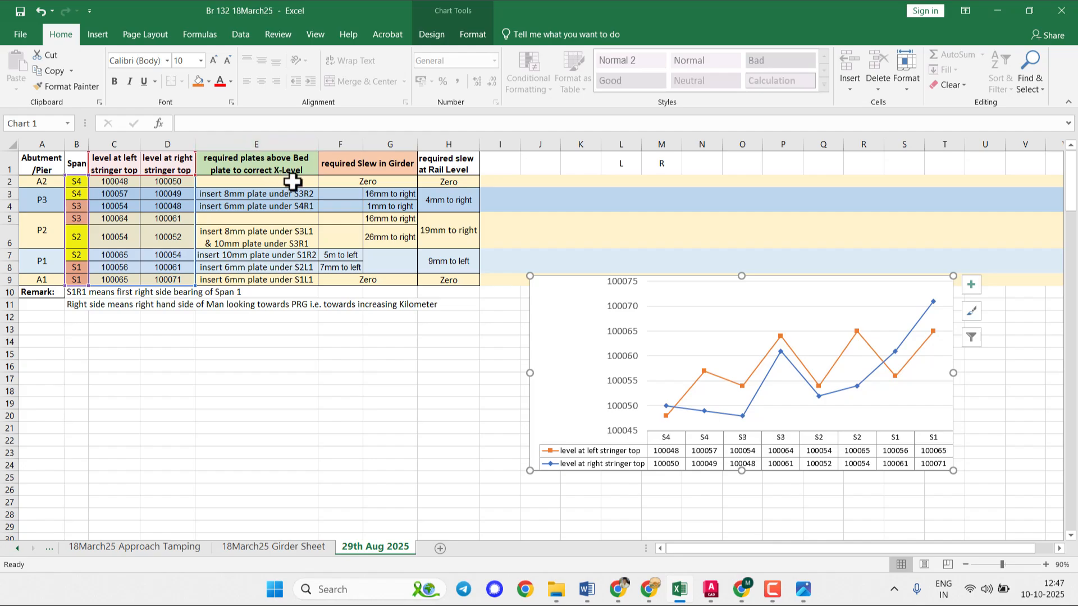
click(267, 193)
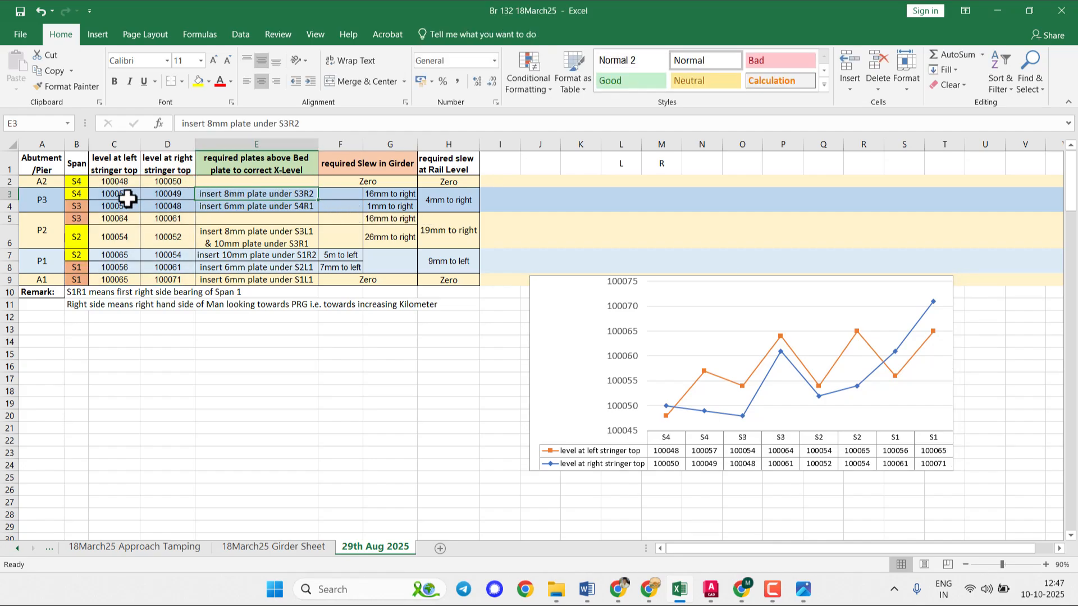
- Clear the required plate entries in E3:E9 and the left and right stringer levels in C3:D9
click(105, 182)
drag(105, 183, 163, 281)
drag(251, 195, 255, 276)
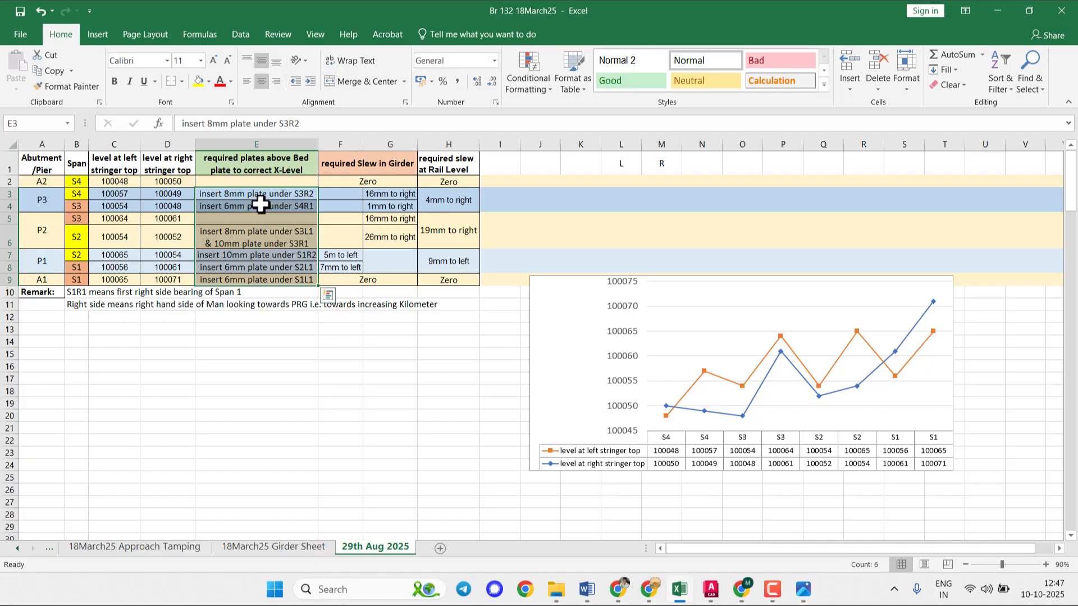
key(Delete)
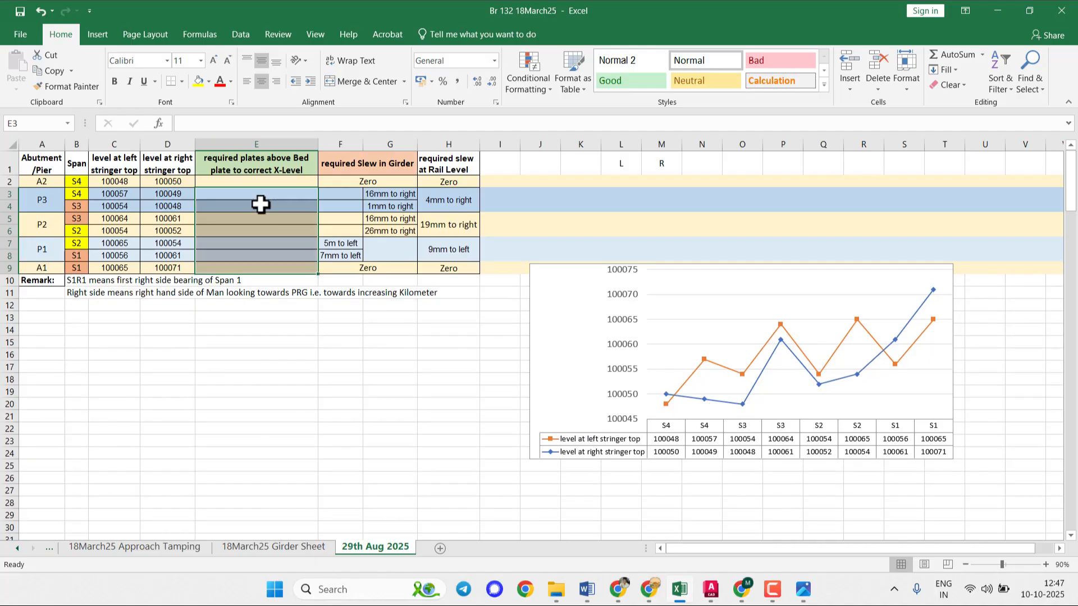
click(118, 195)
drag(141, 199, 187, 267)
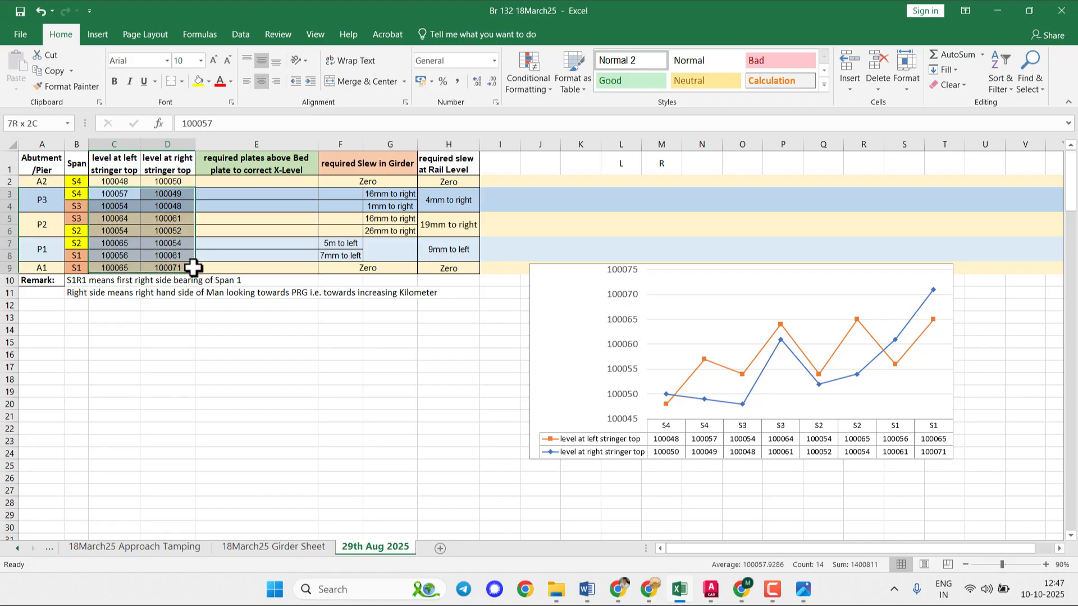
key(Delete)
click(176, 180)
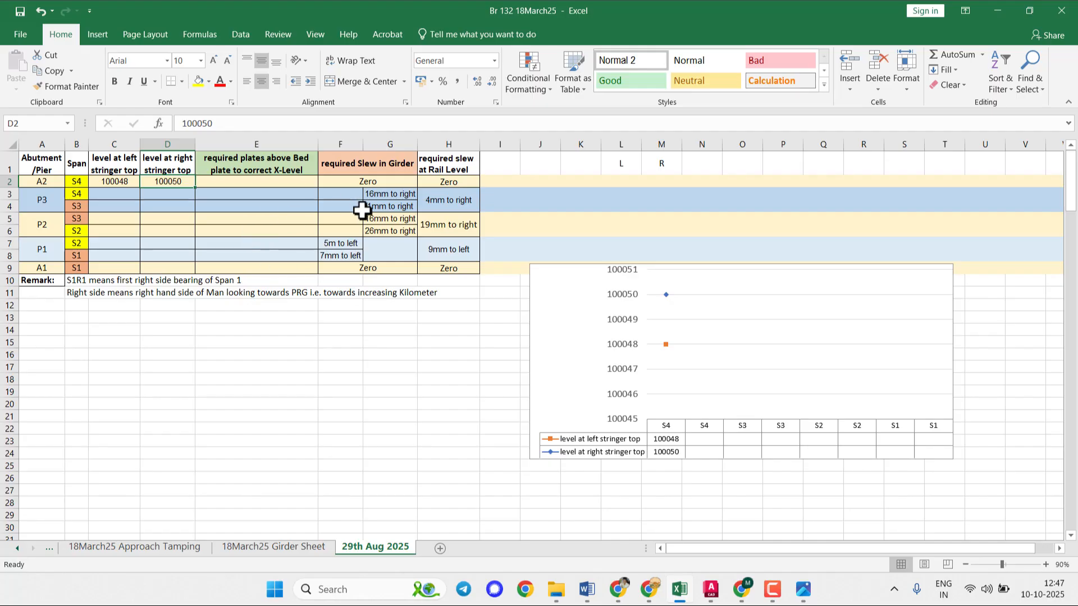
- Clear the required girder slews in G3:G6 and F7:F8 and the rail-level slews for P3, P2 and P1
click(382, 197)
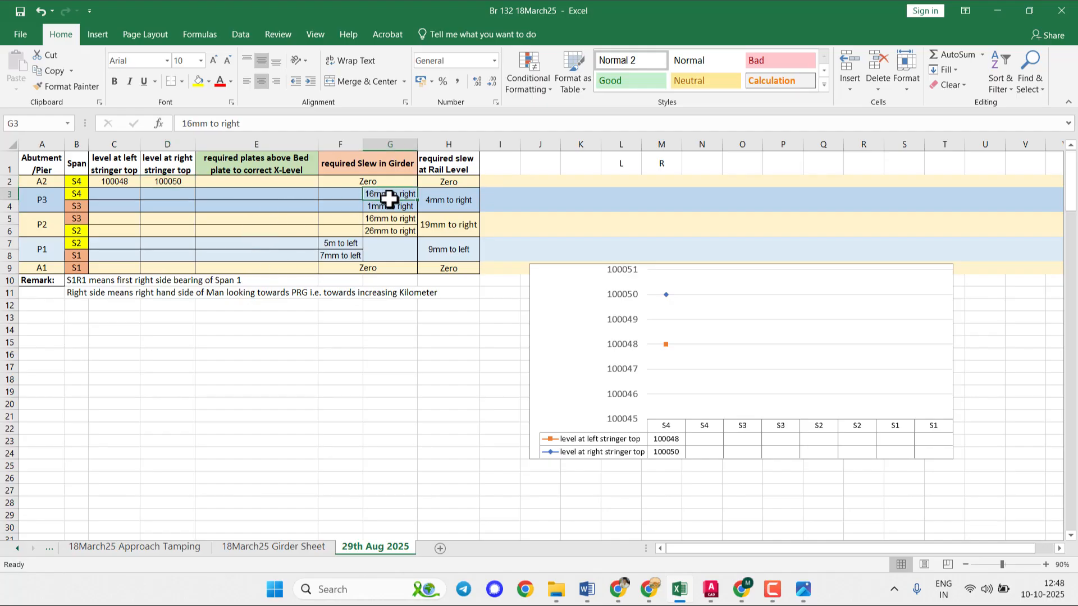
drag(384, 197, 386, 230)
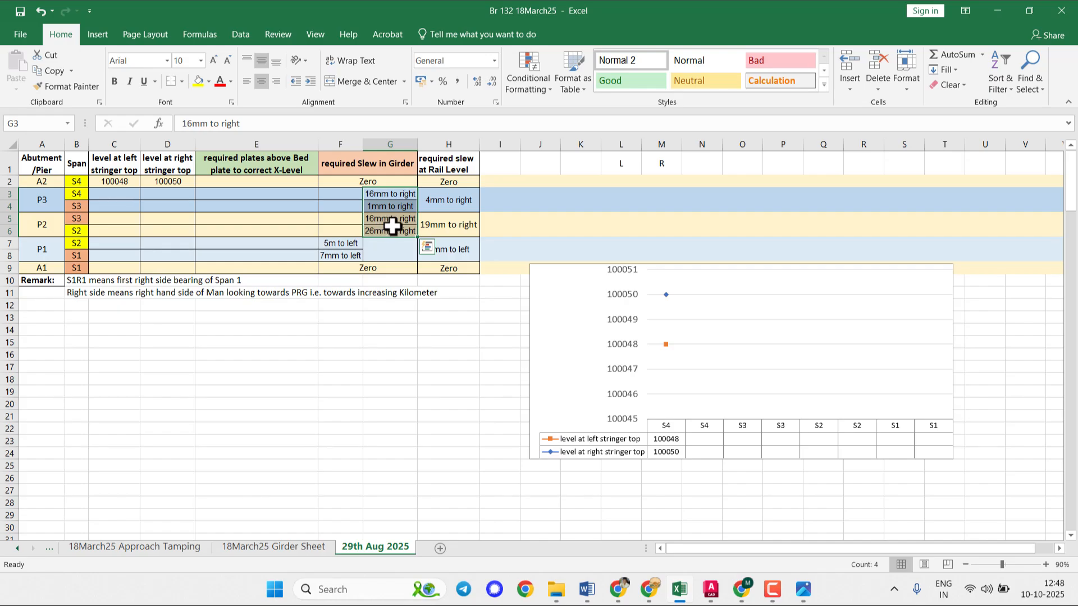
key(Delete)
click(342, 243)
mouse_move(342, 243)
mouse_down()
mouse_move(348, 262)
mouse_move(337, 253)
mouse_up()
click(339, 243)
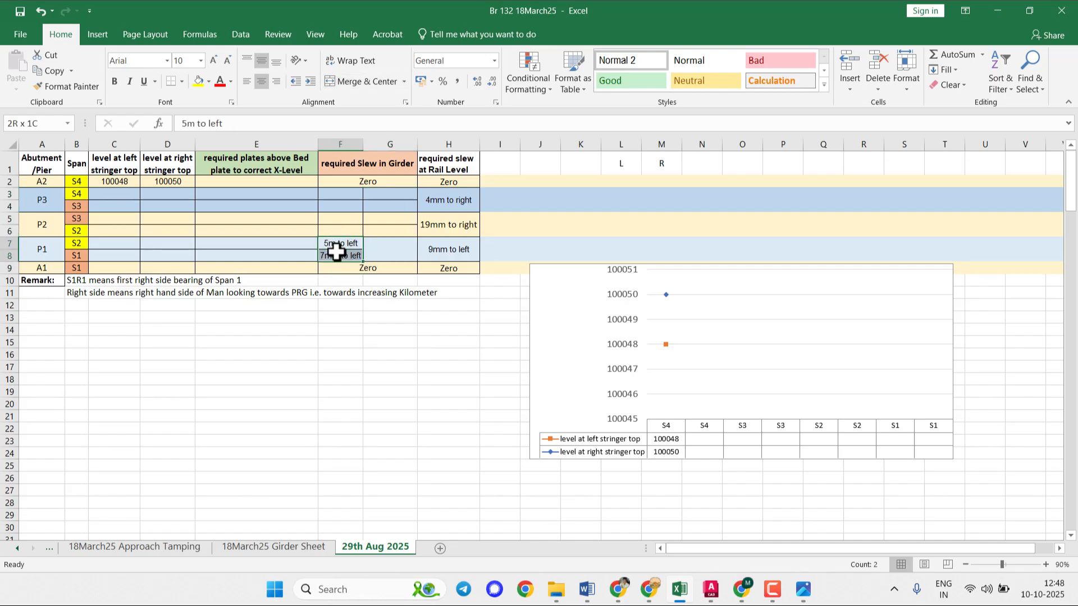
key(Delete)
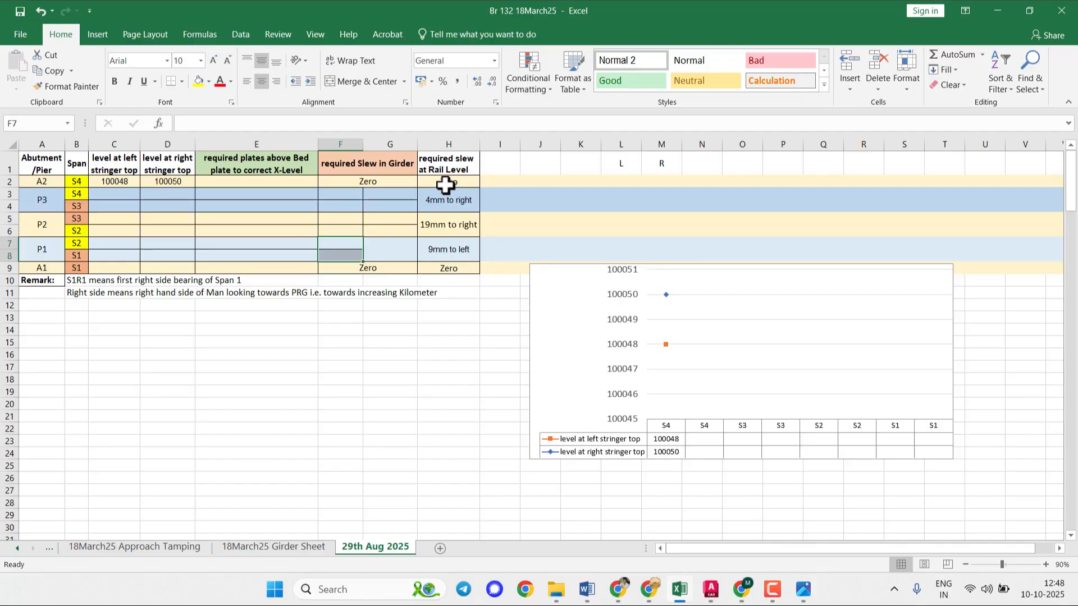
drag(451, 201, 444, 253)
key(Delete)
click(385, 181)
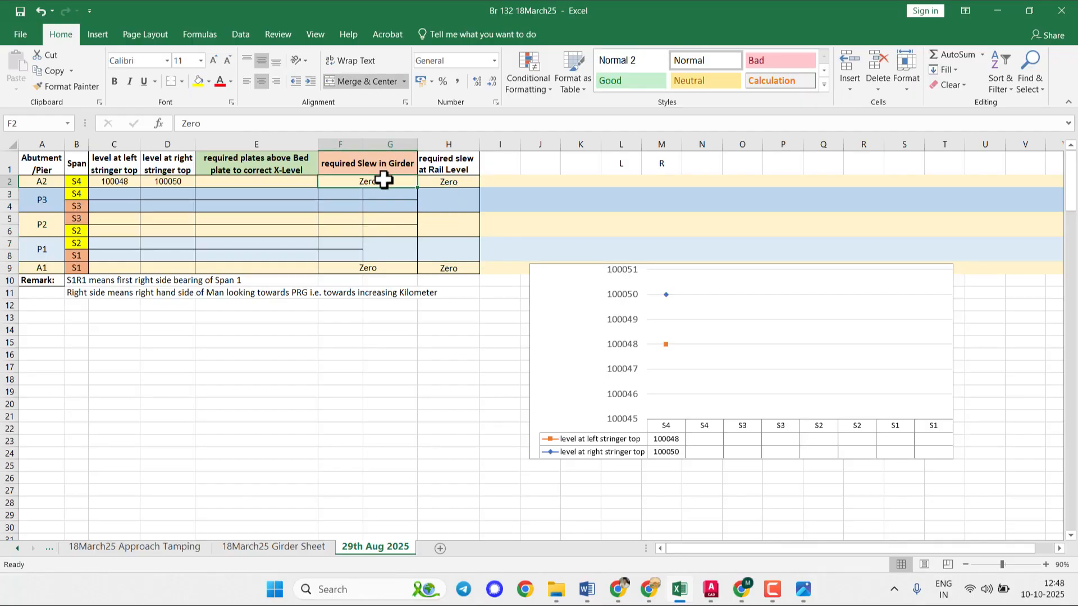
click(453, 181)
click(365, 268)
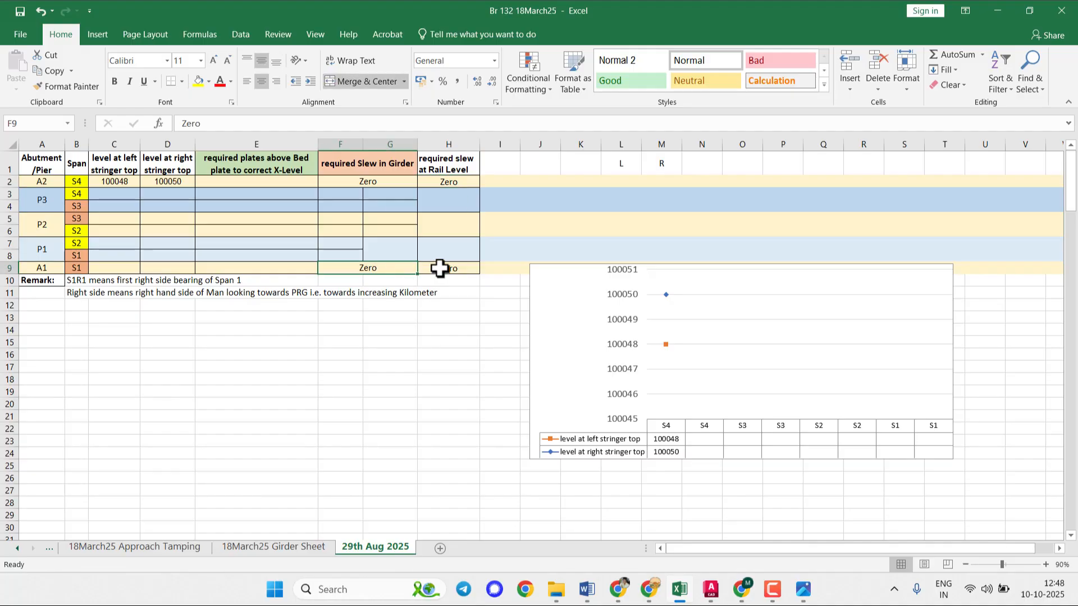
click(440, 268)
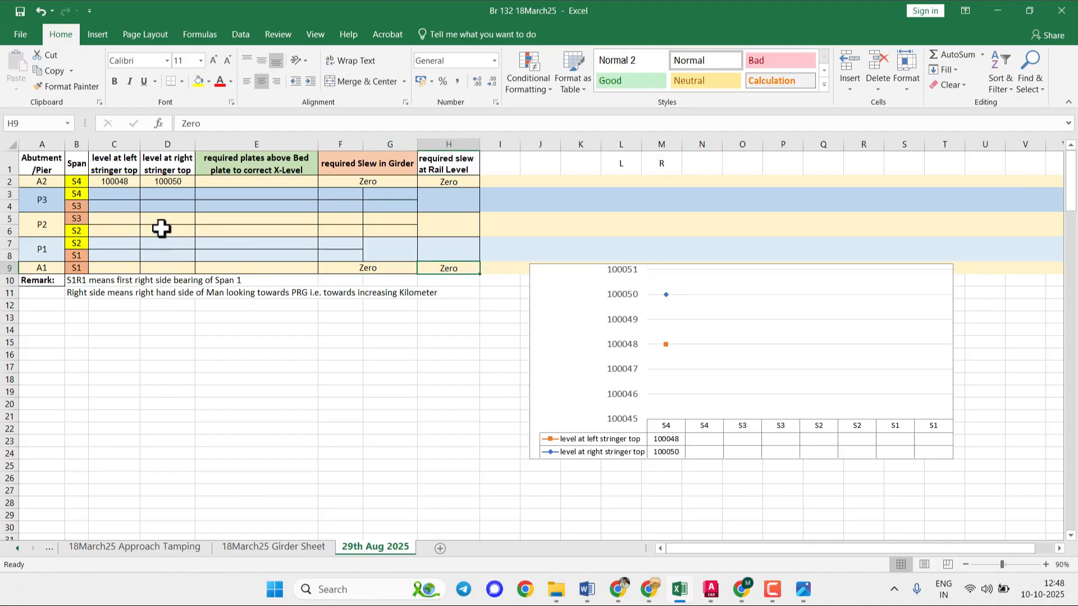
click(116, 184)
click(168, 183)
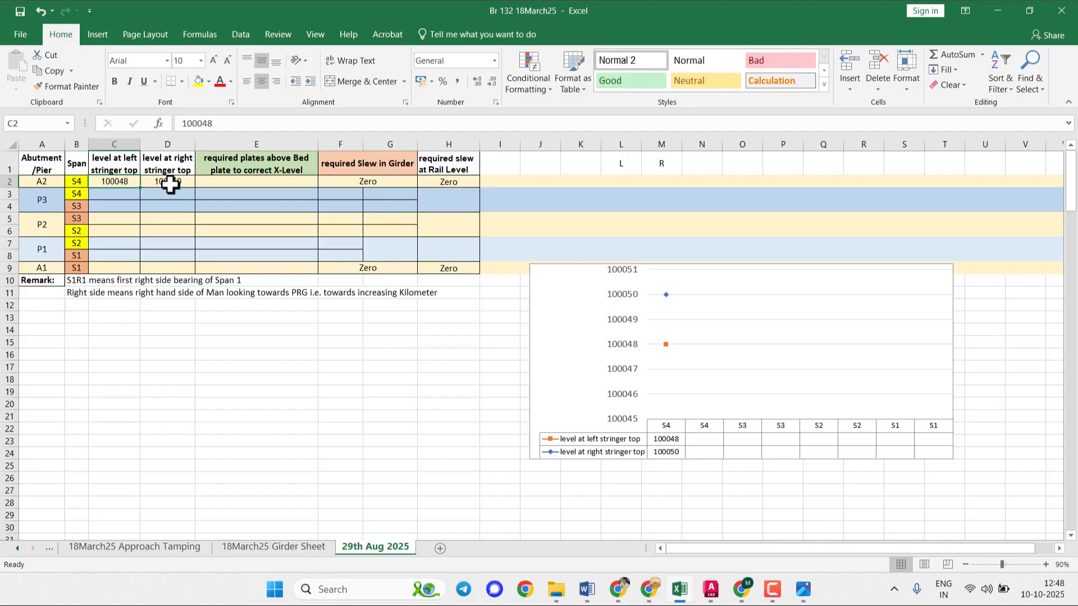
click(122, 194)
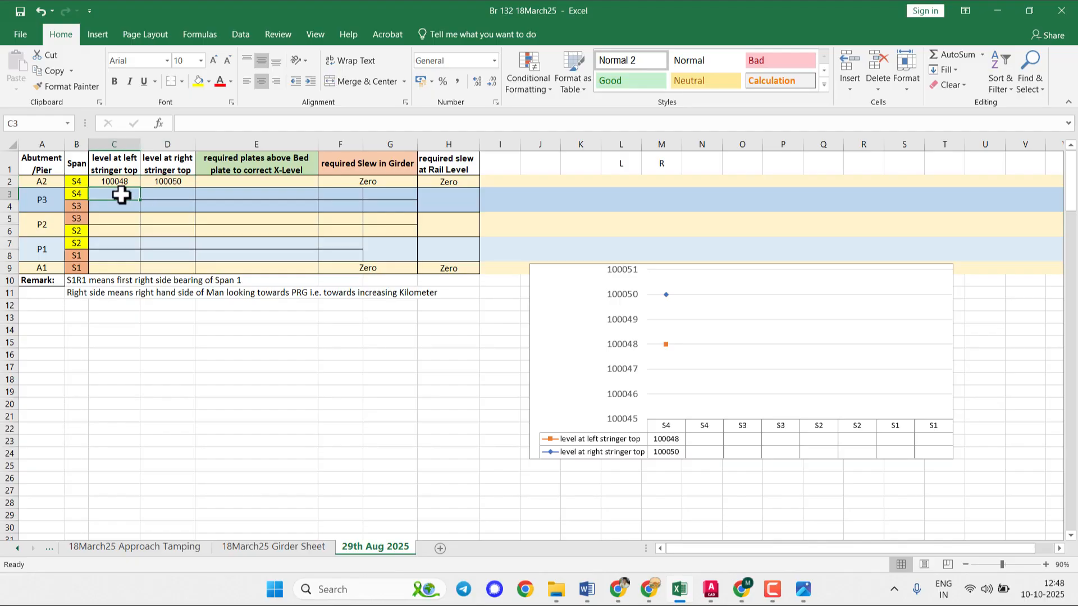
- Switch to the MyGeodata DXF to XLSX converter in Chrome and upload the Br 132 29th Aug 2025 DXF file
mouse_move(559, 599)
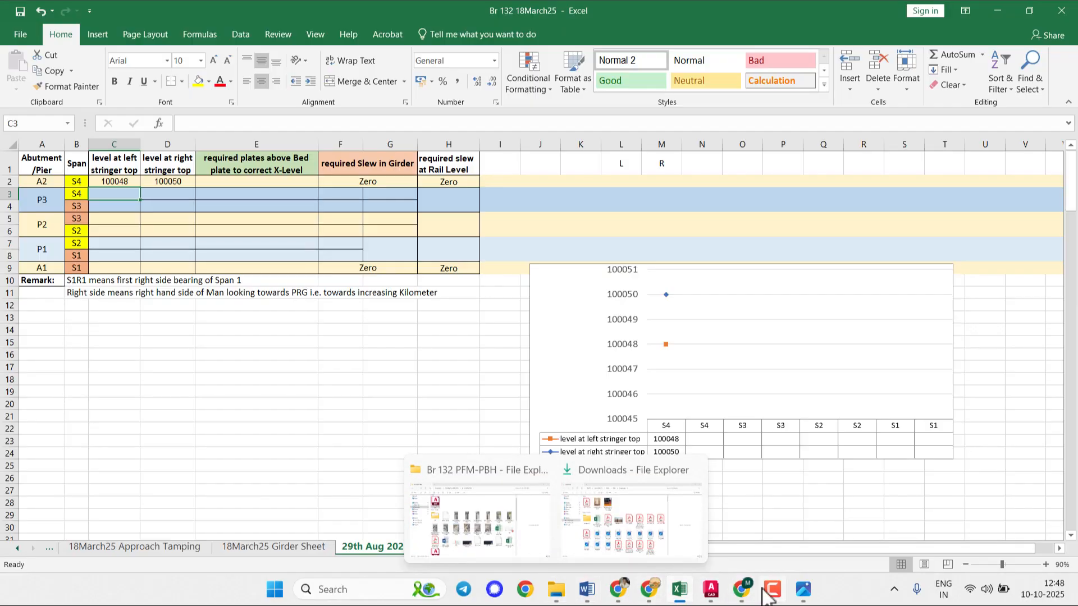
click(741, 590)
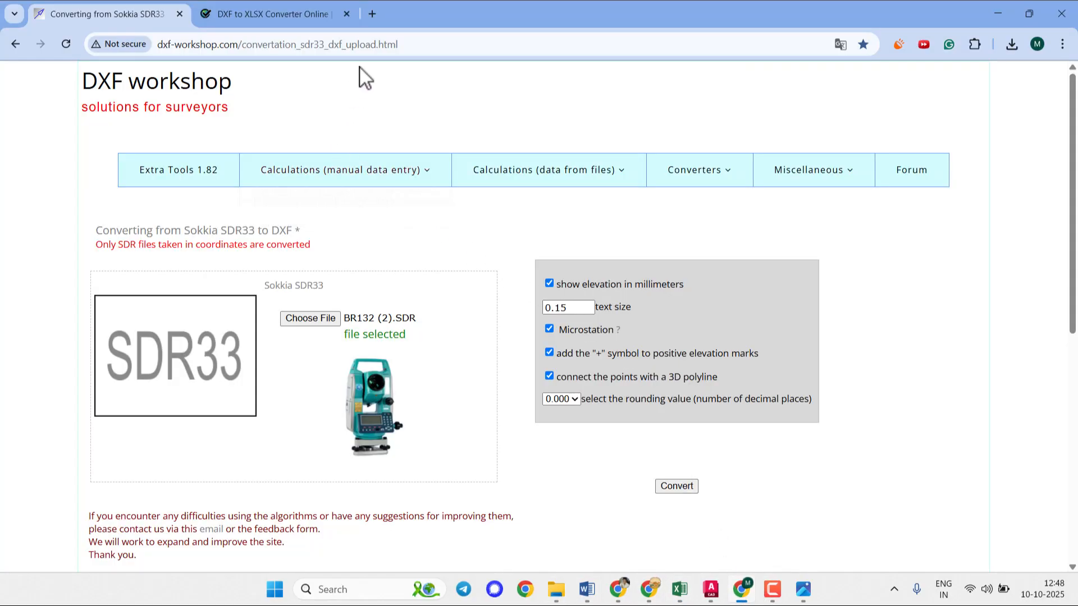
click(275, 16)
click(301, 345)
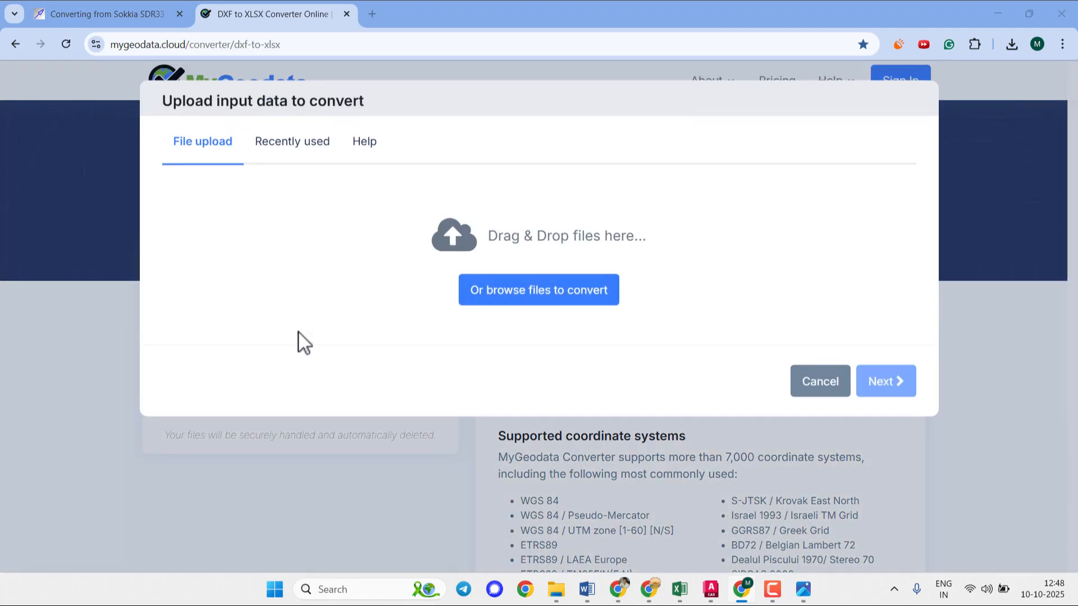
click(493, 284)
click(164, 141)
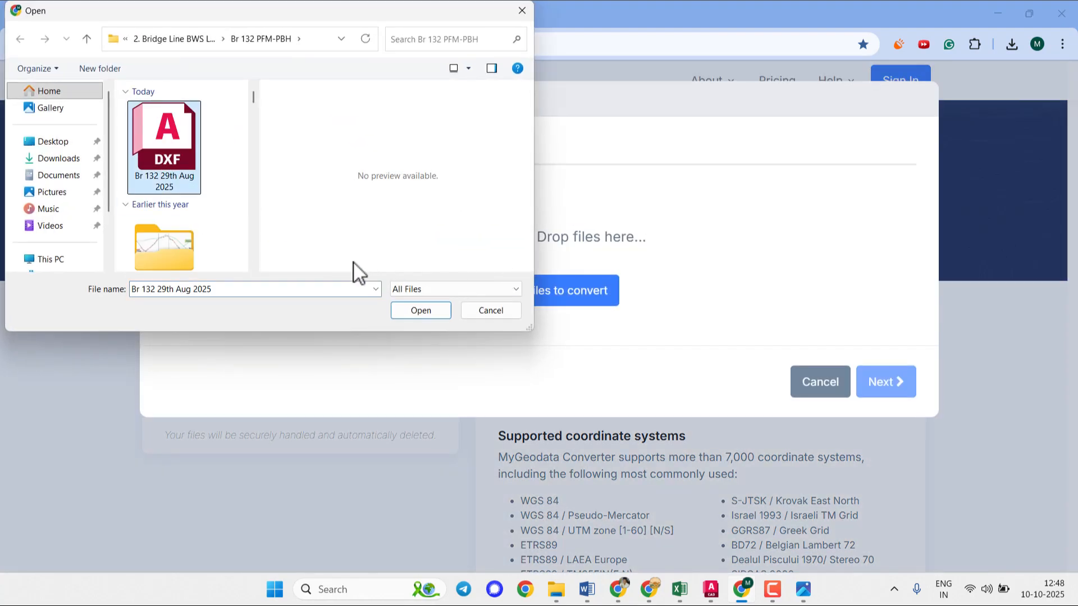
click(422, 311)
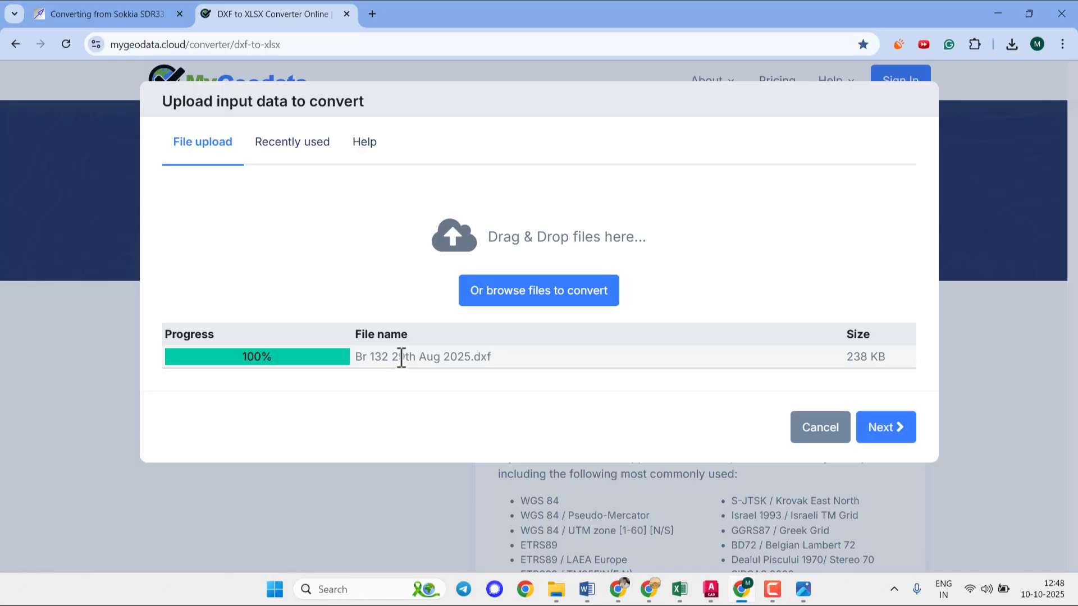
- Skip the coordinate system specification and convert the uploaded DXF to an XLSX spreadsheet with the default options
click(885, 430)
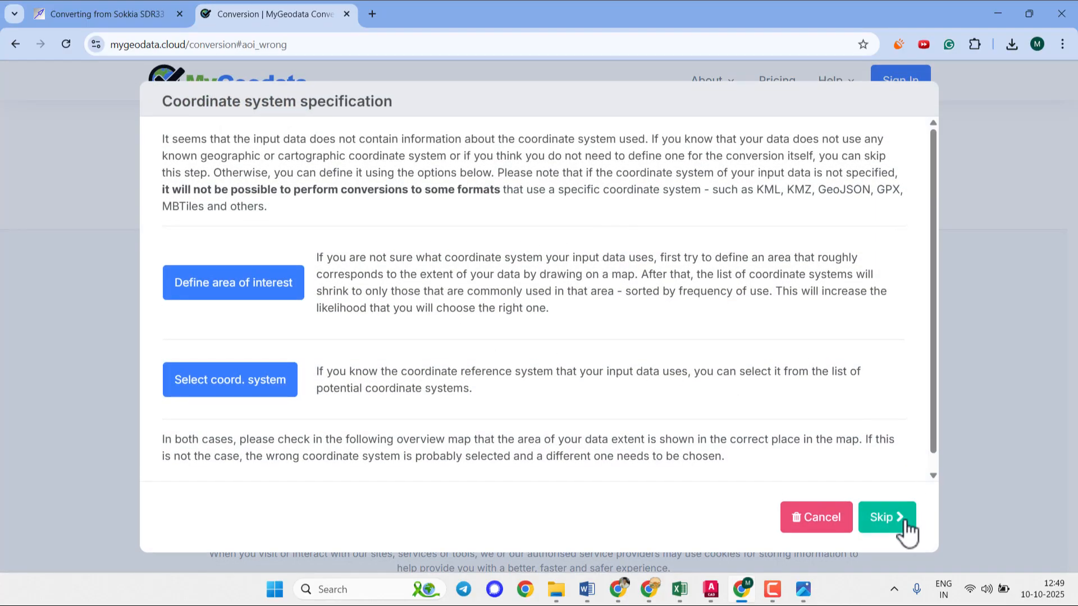
scroll(934, 464, down, 1)
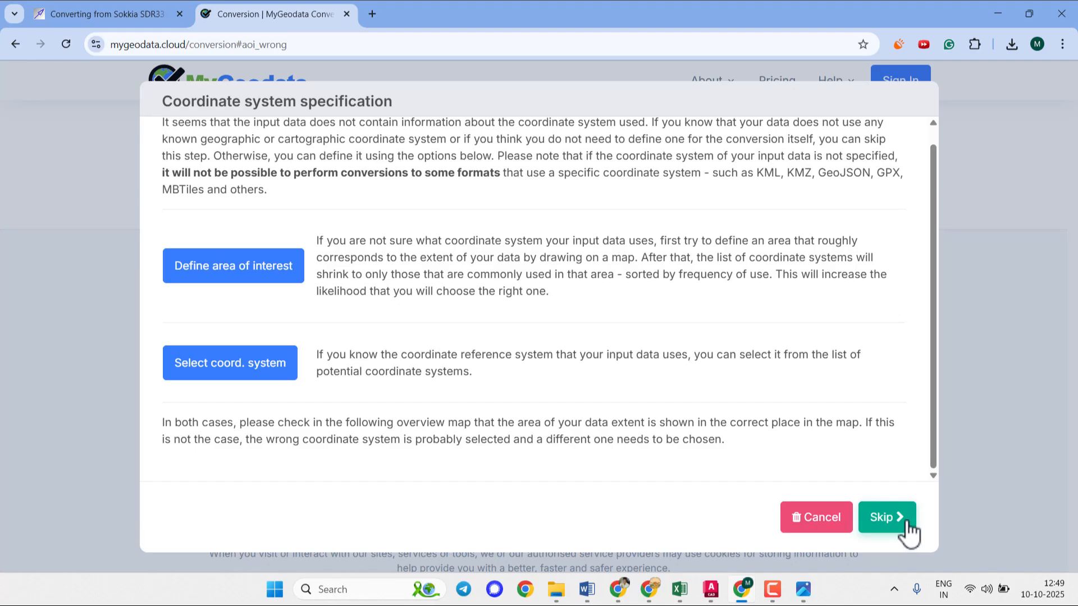
click(886, 518)
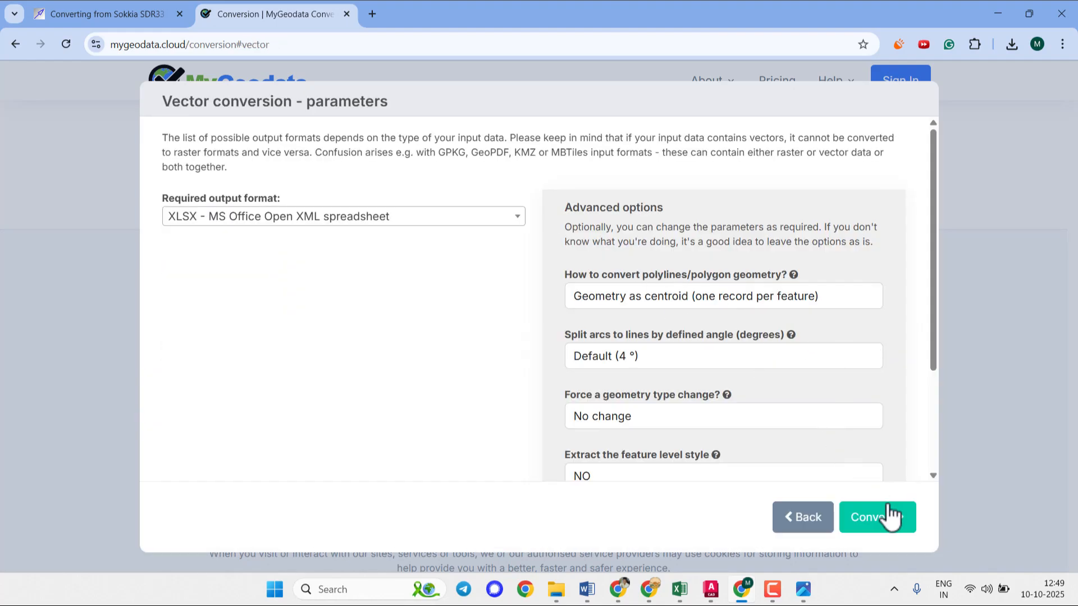
click(892, 517)
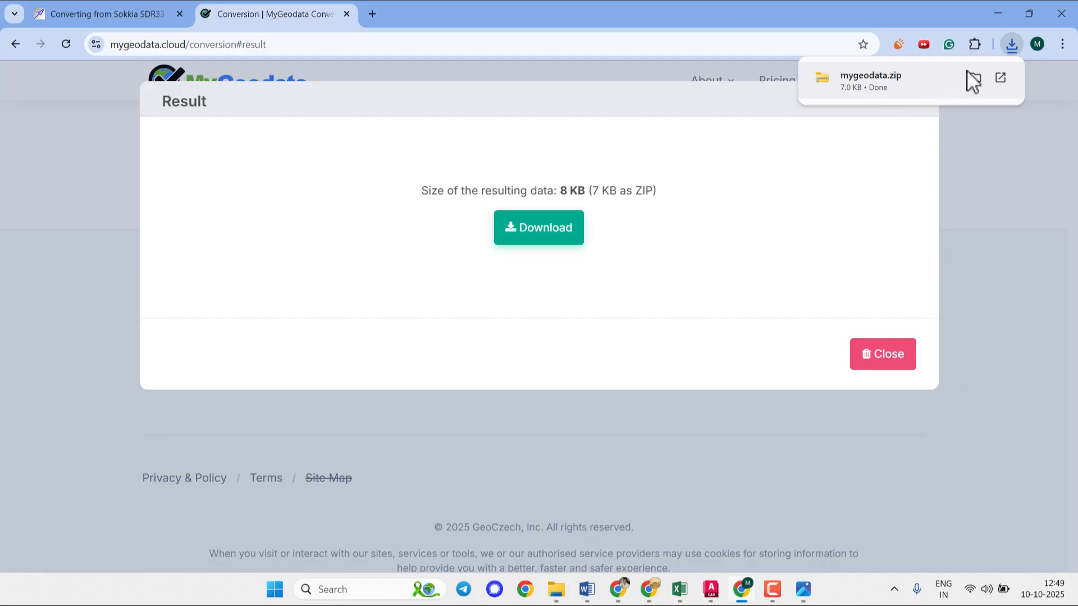
- Move the downloaded mygeodata archive from the Downloads folder to the Br 132 PFM-PBH folder in File Explorer
click(973, 81)
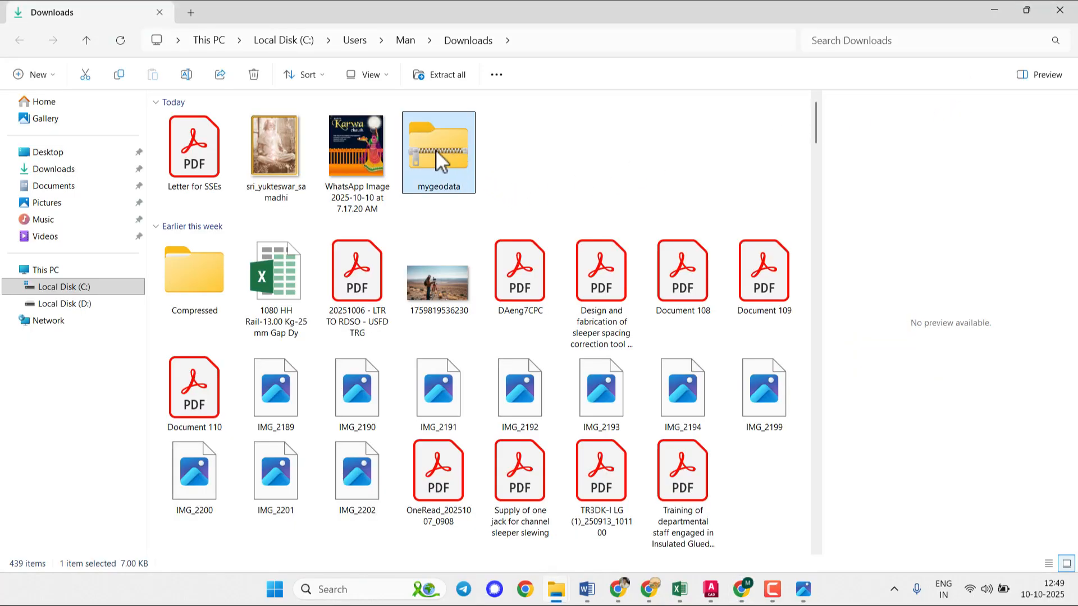
right_click(436, 149)
click(453, 157)
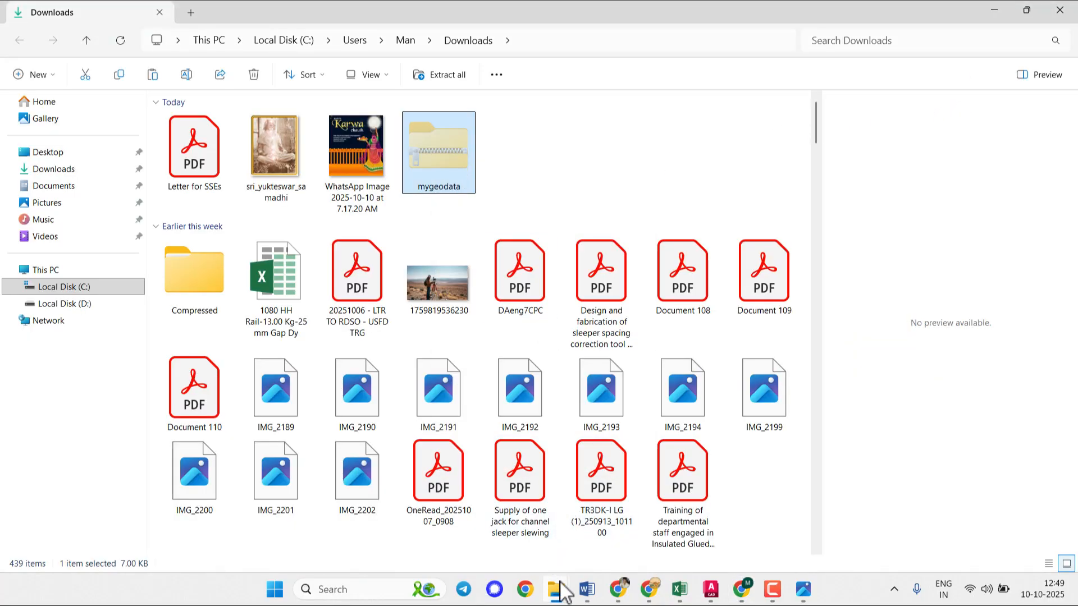
mouse_move(559, 591)
click(527, 520)
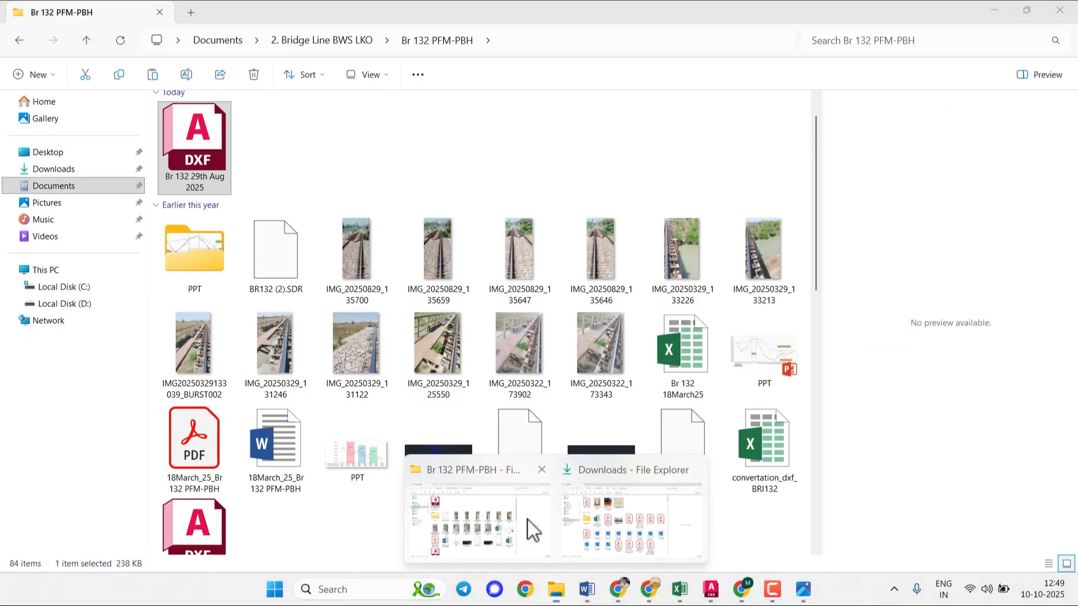
click(365, 127)
key(ctrl+v)
- Extract the mygeodata archive into a mygeodata subfolder and preview the extracted Br 132 29th Aug 2025 workbook
click(281, 129)
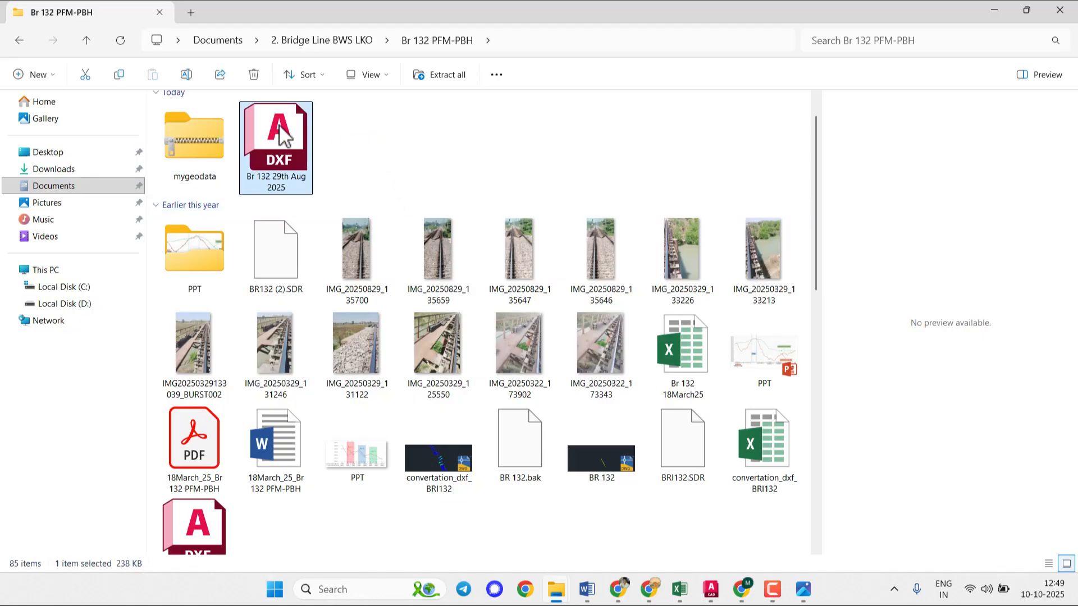
right_click(281, 130)
click(193, 126)
right_click(193, 127)
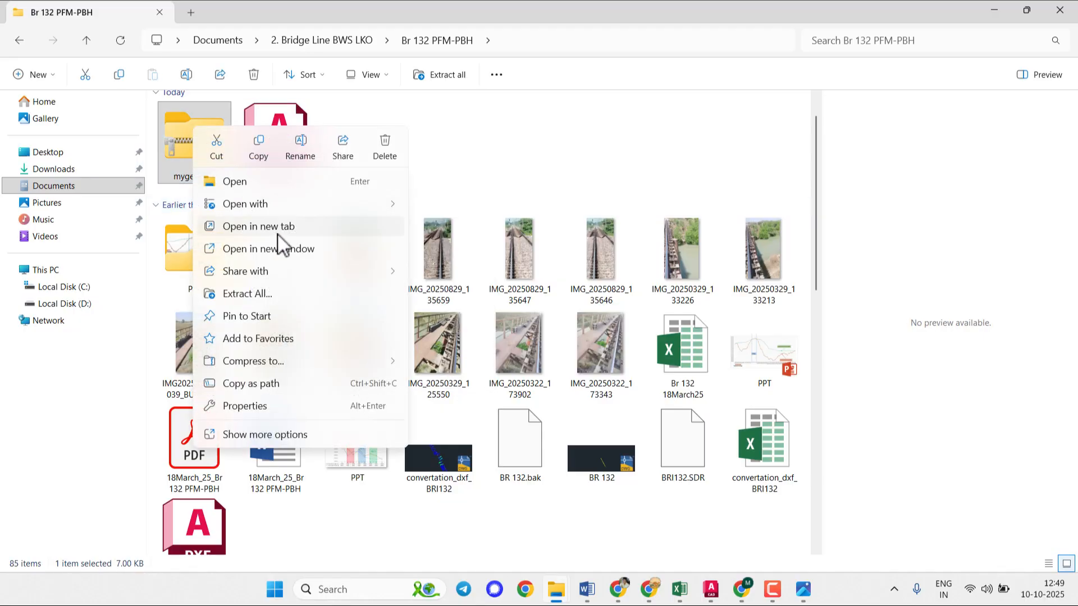
click(343, 294)
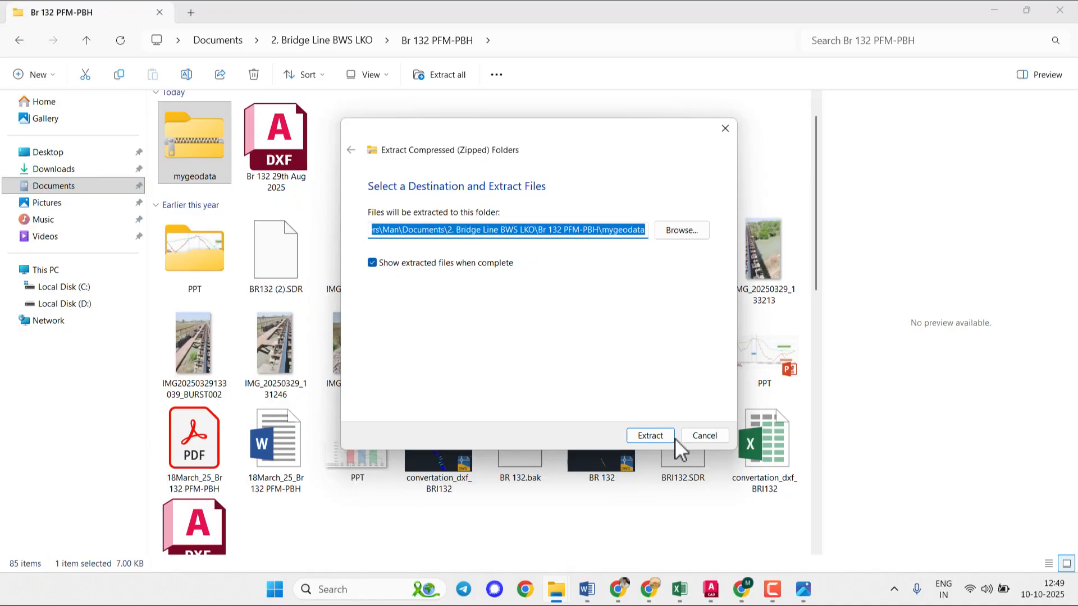
click(649, 435)
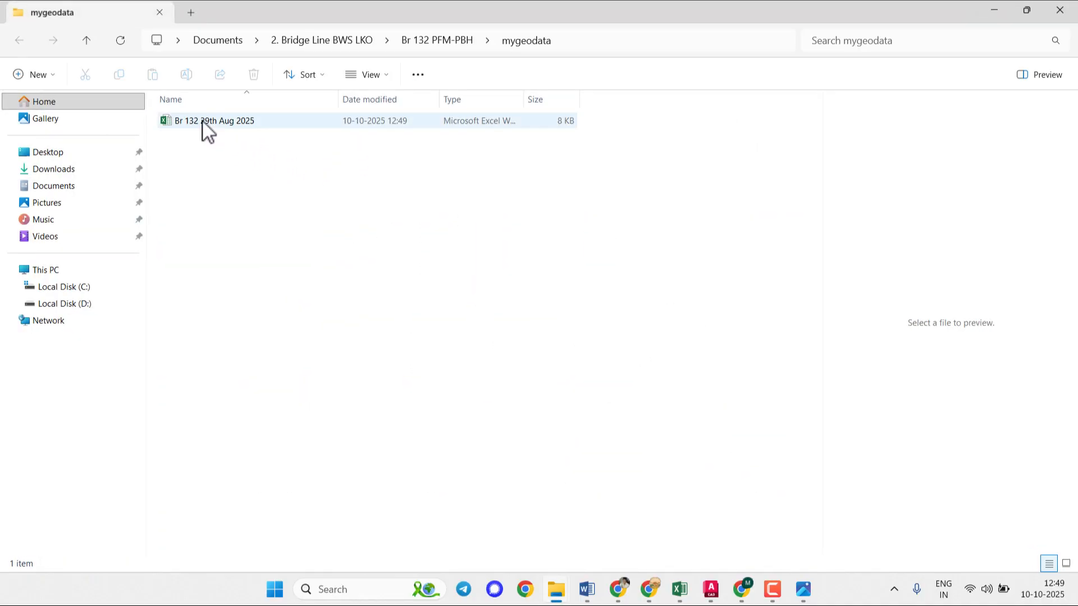
click(203, 125)
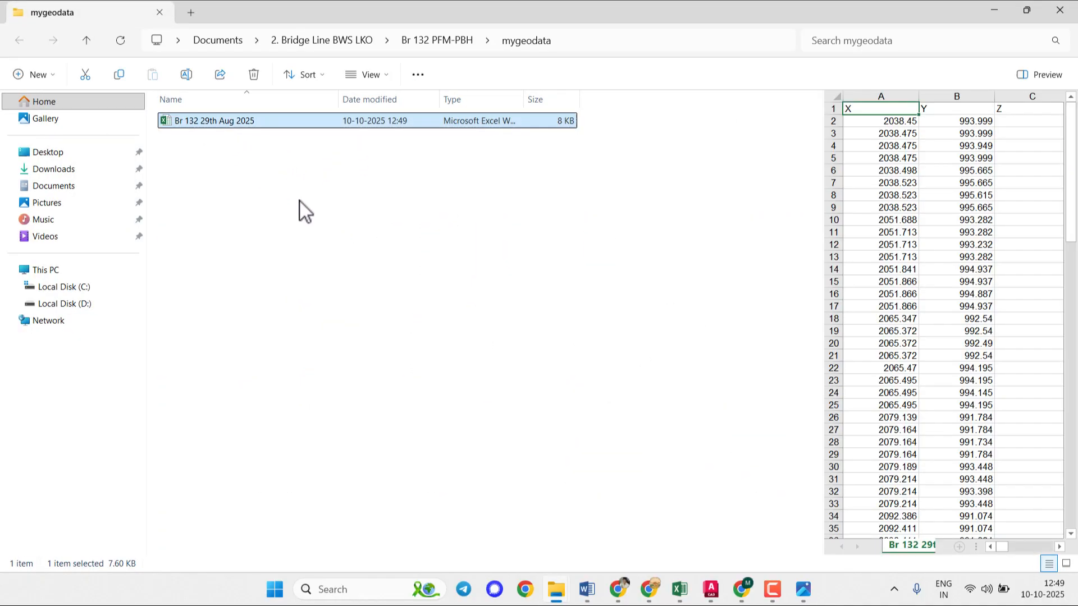
- Paste the extracted Br 132 29th Aug 2025 workbook into the Br 132 PFM-PBH folder and open it in Excel with editing enabled
click(427, 41)
key(ctrl+v)
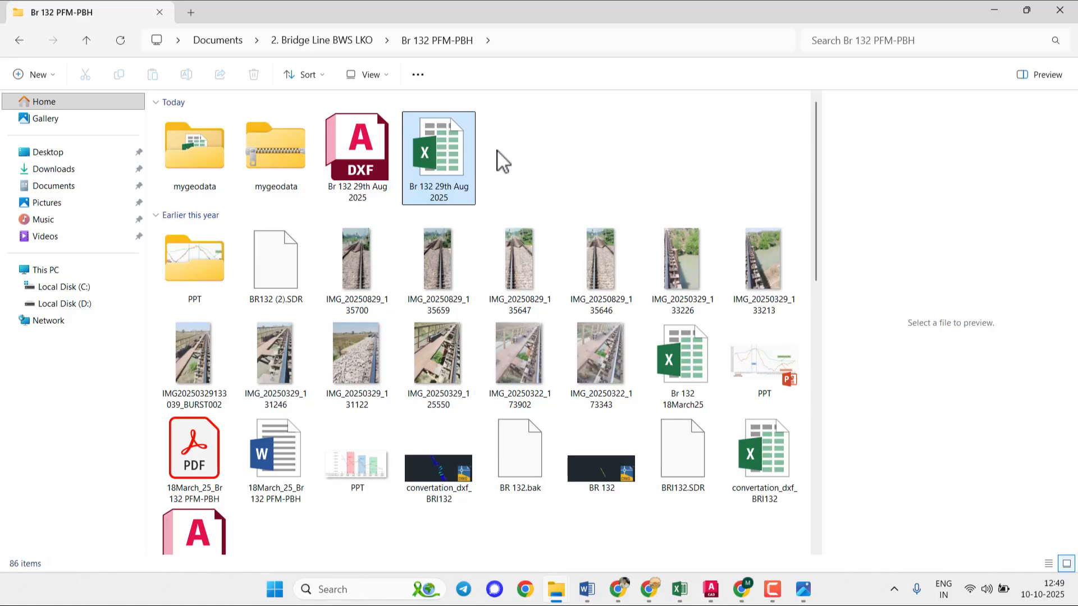
double_click(449, 156)
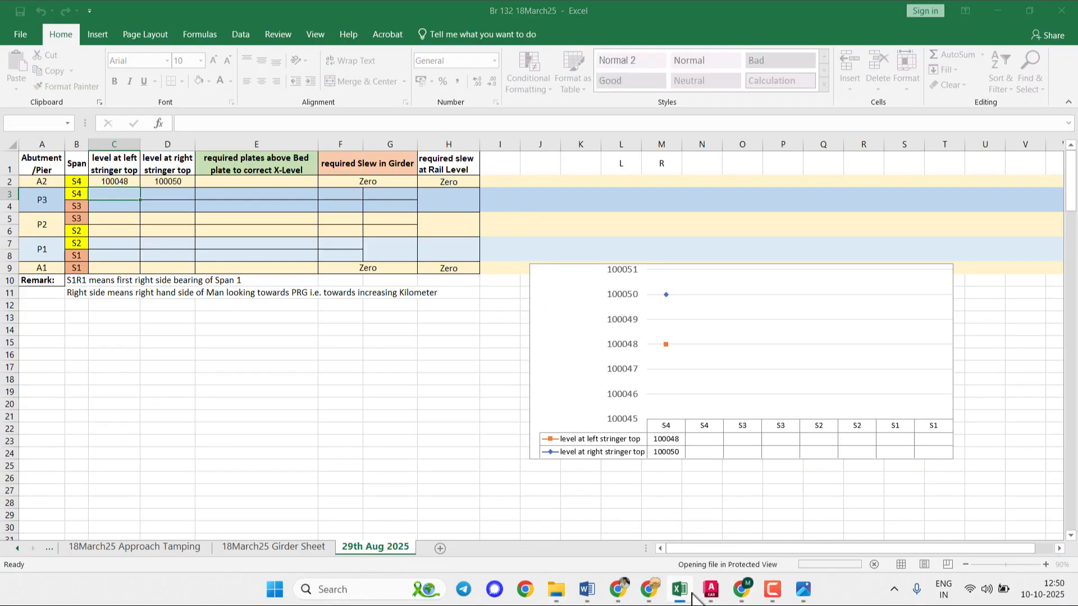
mouse_move(679, 588)
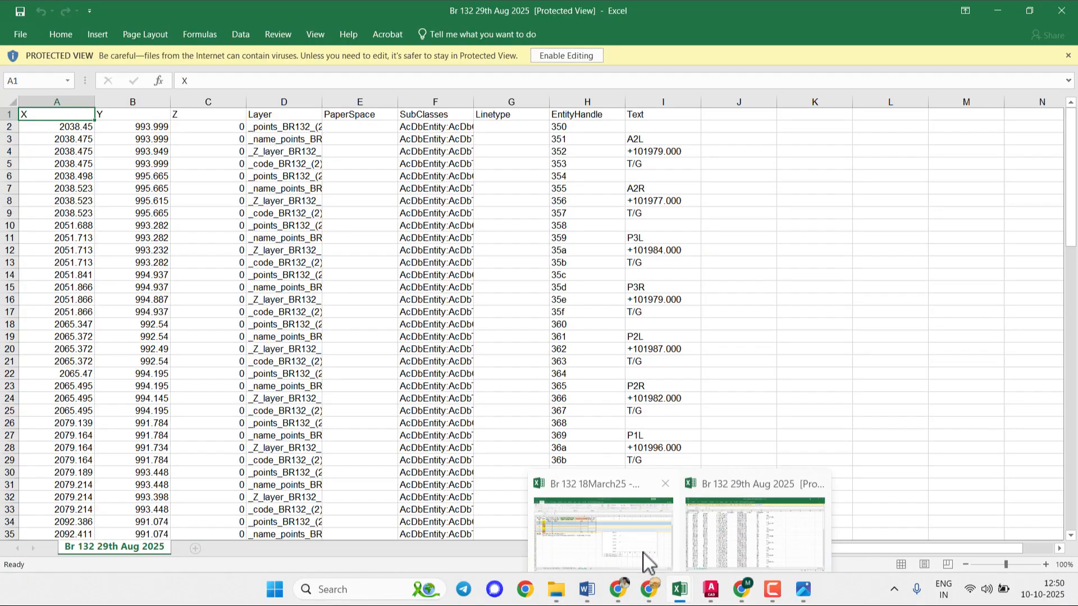
click(558, 55)
- Copy the Br 132 29th Aug 2025 sheet to the end of the Br 132 18March25.xlsx workbook
right_click(124, 546)
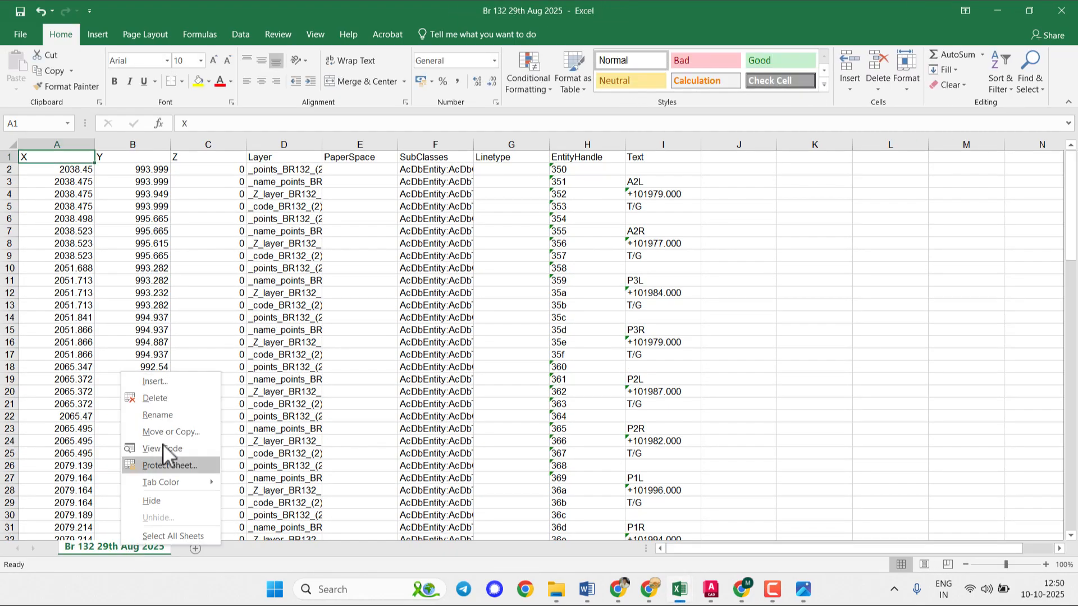
click(188, 432)
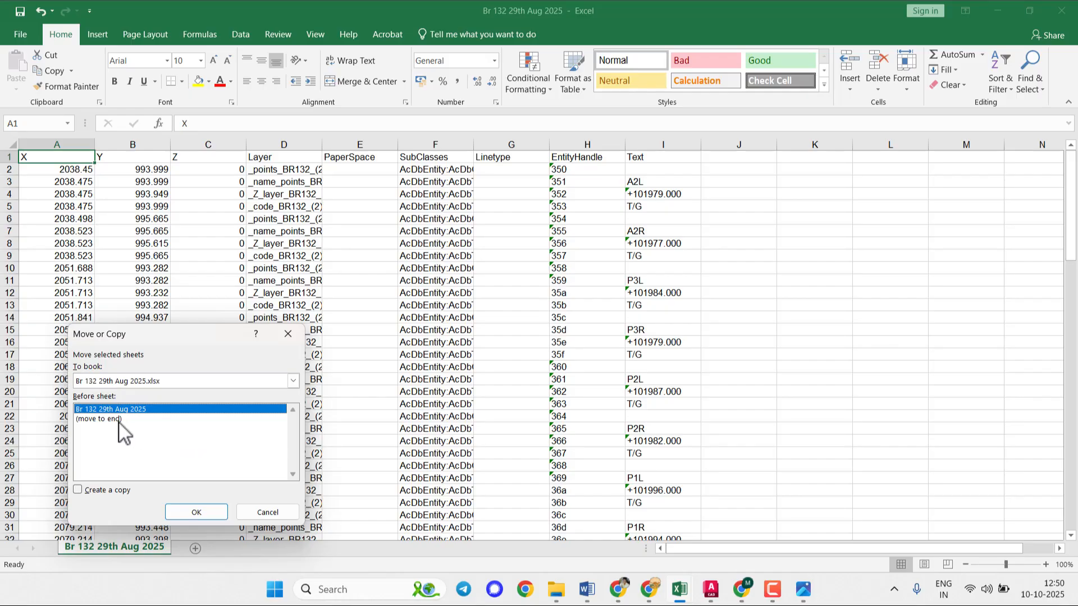
click(116, 381)
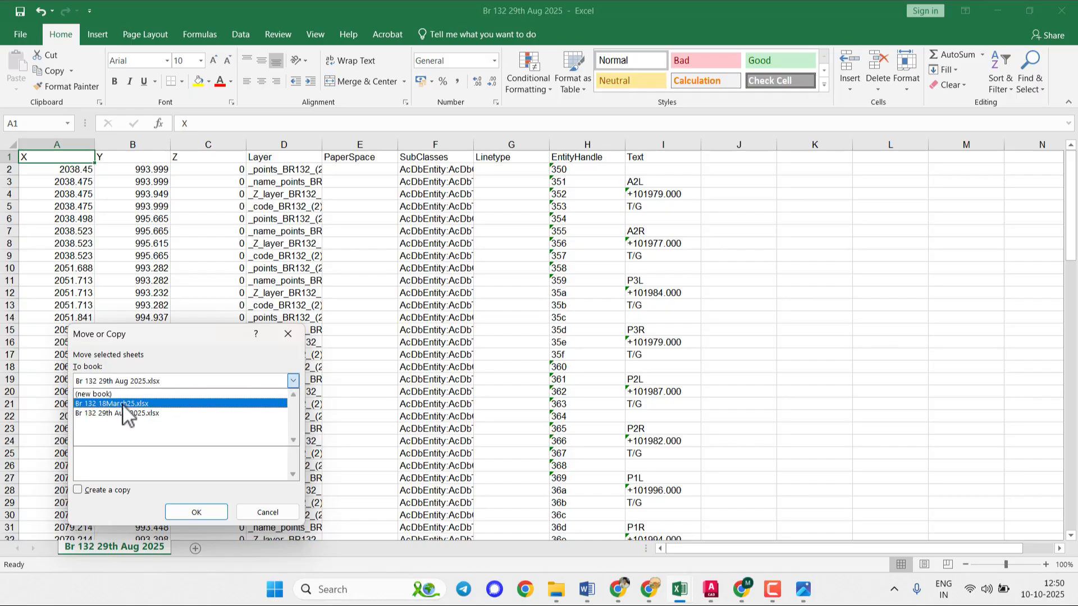
click(125, 404)
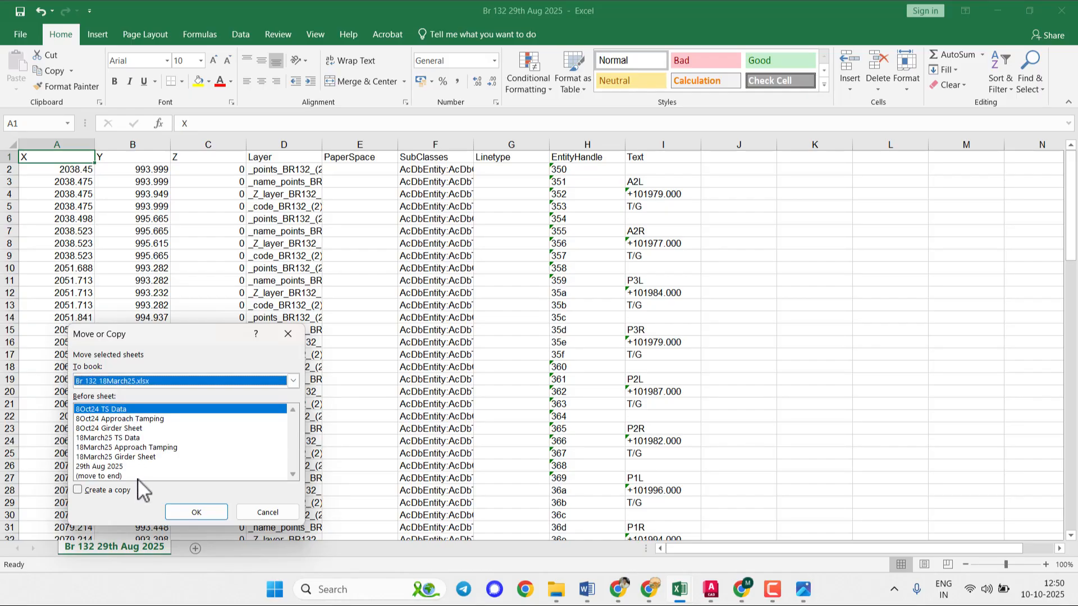
click(114, 492)
click(109, 476)
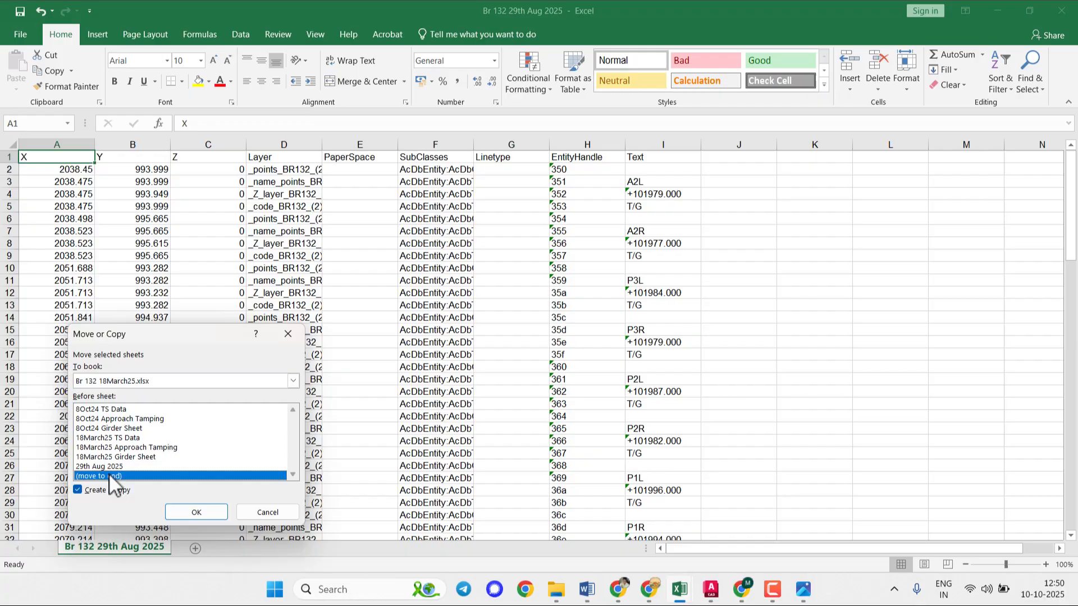
click(197, 513)
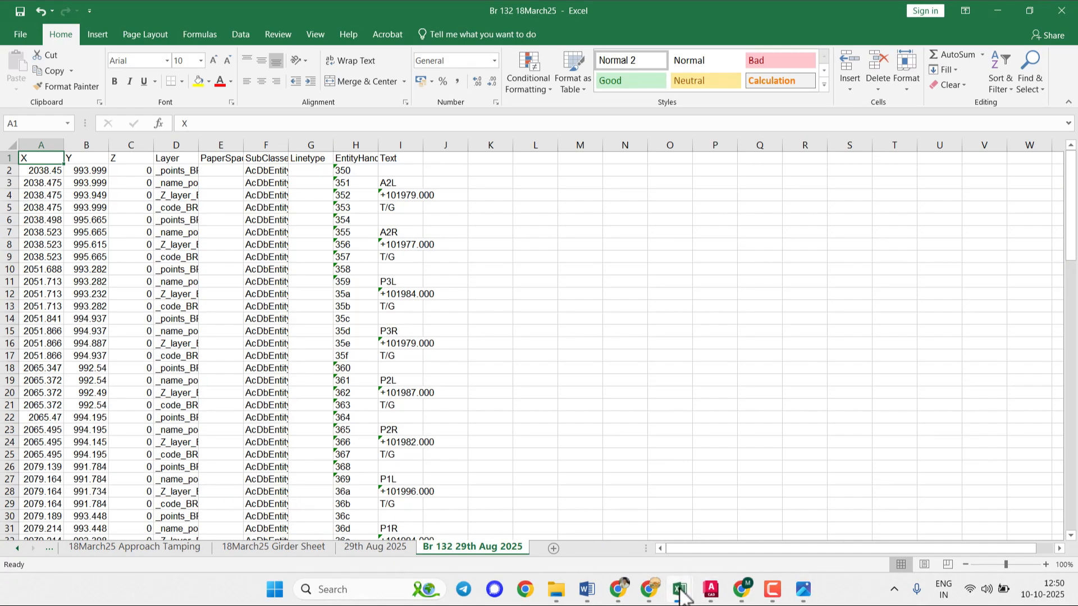
- Return to the source Br 132 29th Aug 2025 workbook and close it, leaving the Br 132 18March25 workbook open
click(681, 592)
click(621, 524)
click(686, 591)
click(759, 523)
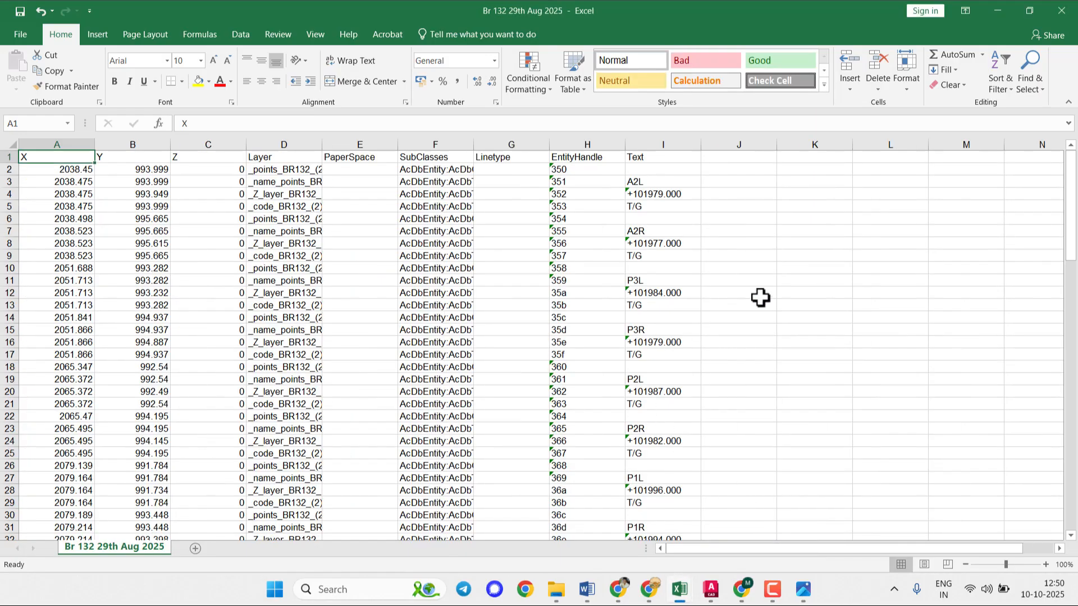
click(814, 280)
click(1063, 9)
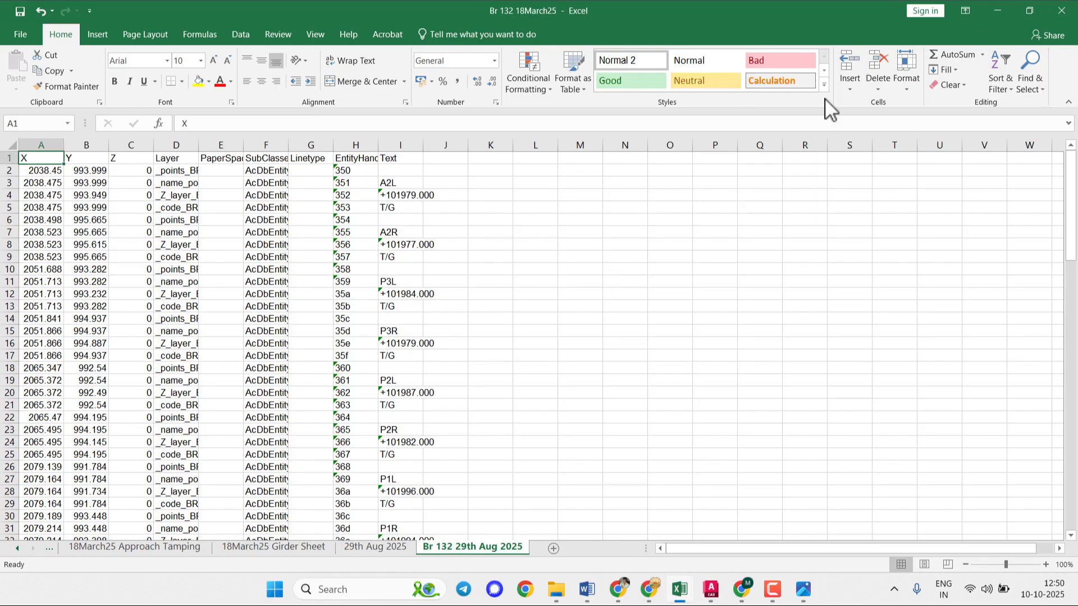
- Rename the copied sheet as Level Data 29th Aug 2025 and move the 29th Aug 2025 sheet after it
double_click(446, 548)
click(453, 548)
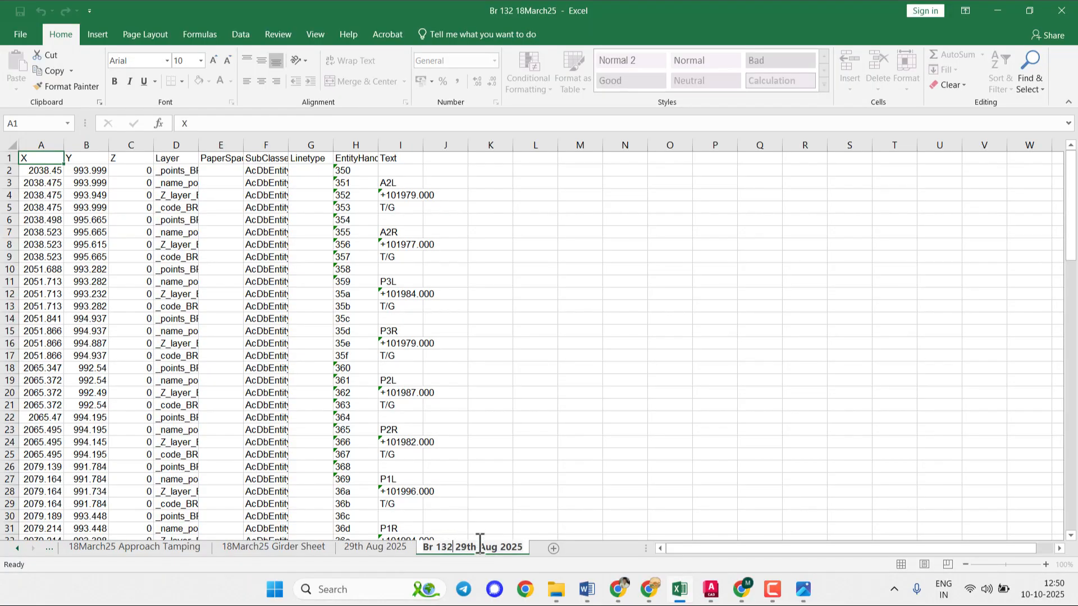
key(BackSpace)
key(BackSpace)
key(BackSpace)
key(BackSpace)
key(BackSpace)
key(BackSpace)
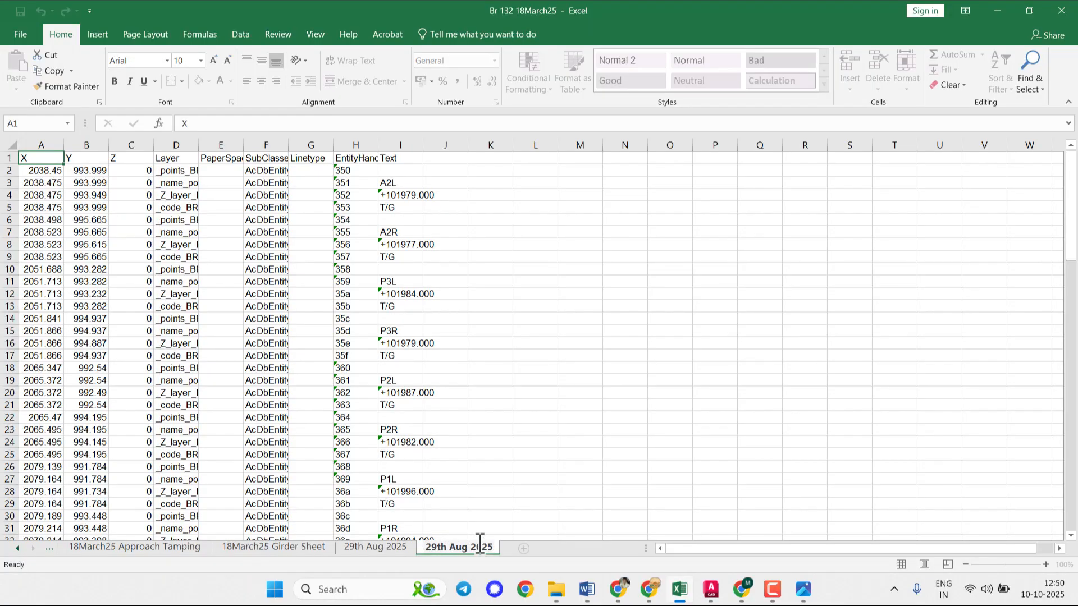
text(Level Data)
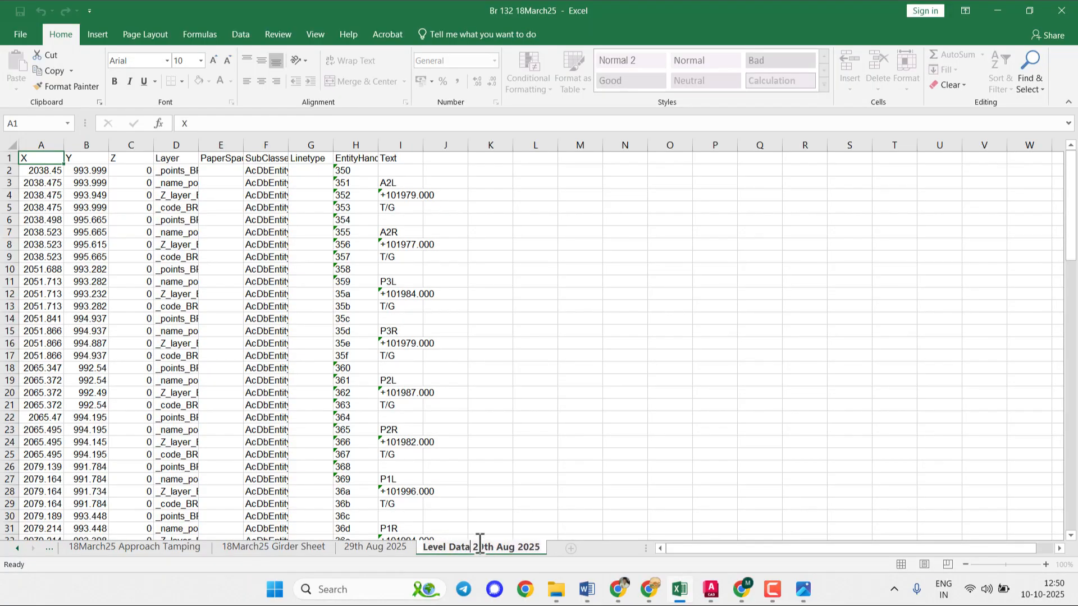
key(Return)
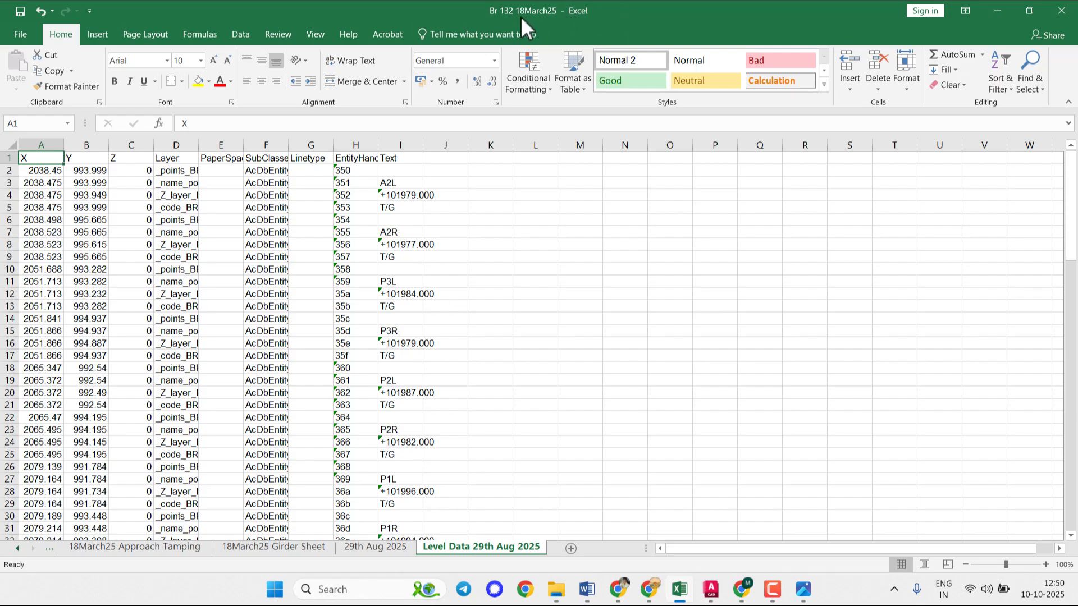
click(385, 550)
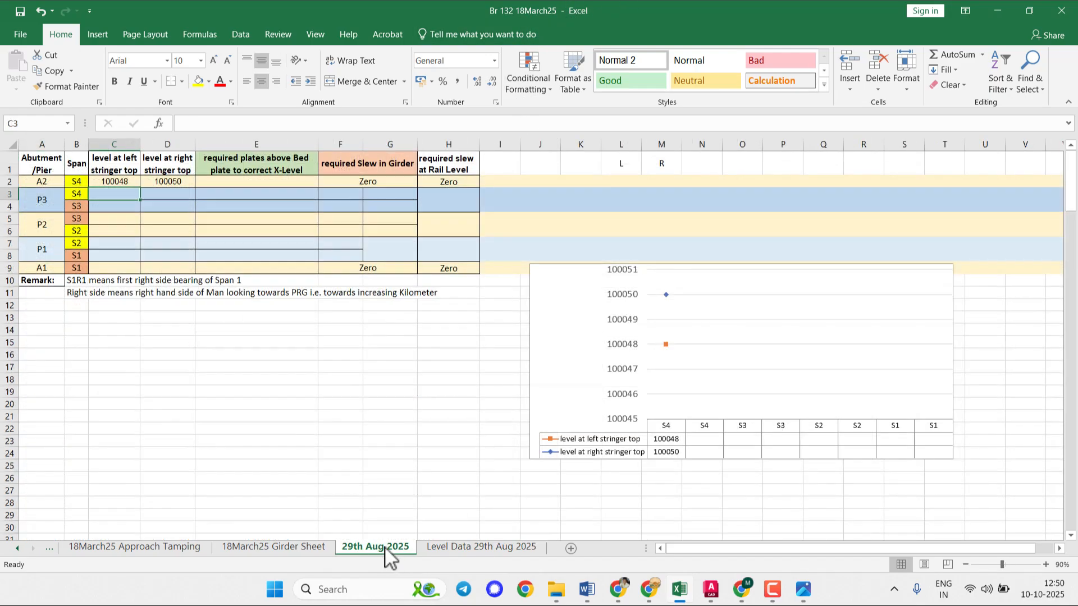
drag(385, 548, 558, 552)
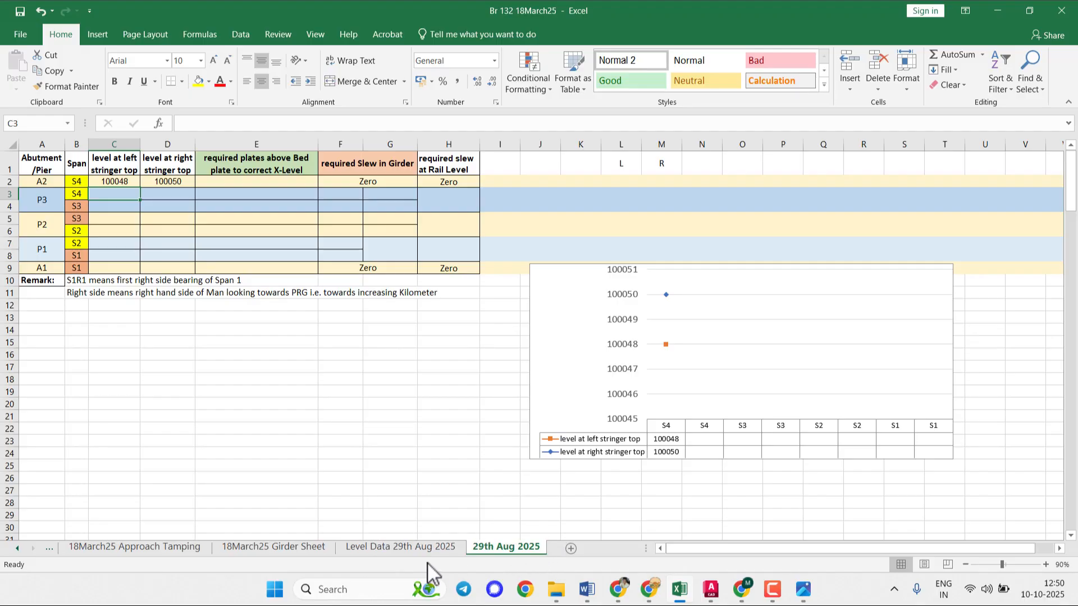
- Copy cells I3:I106 of the Level Data sheet to I2 in the 29th Aug 2025 sheet and shift the chart clear of the pasted column
click(402, 547)
click(497, 332)
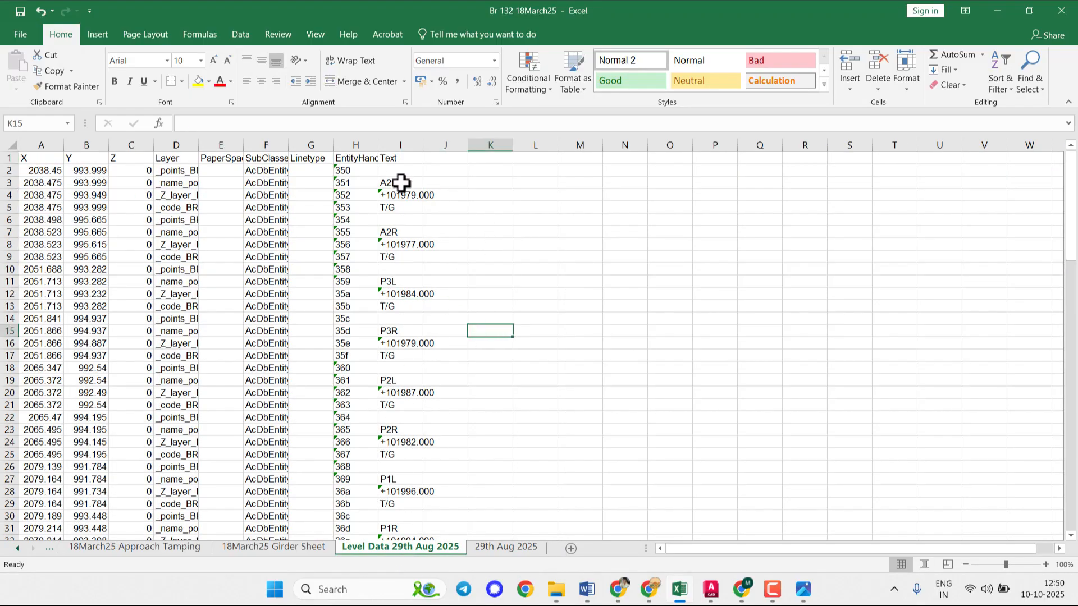
drag(401, 183, 400, 514)
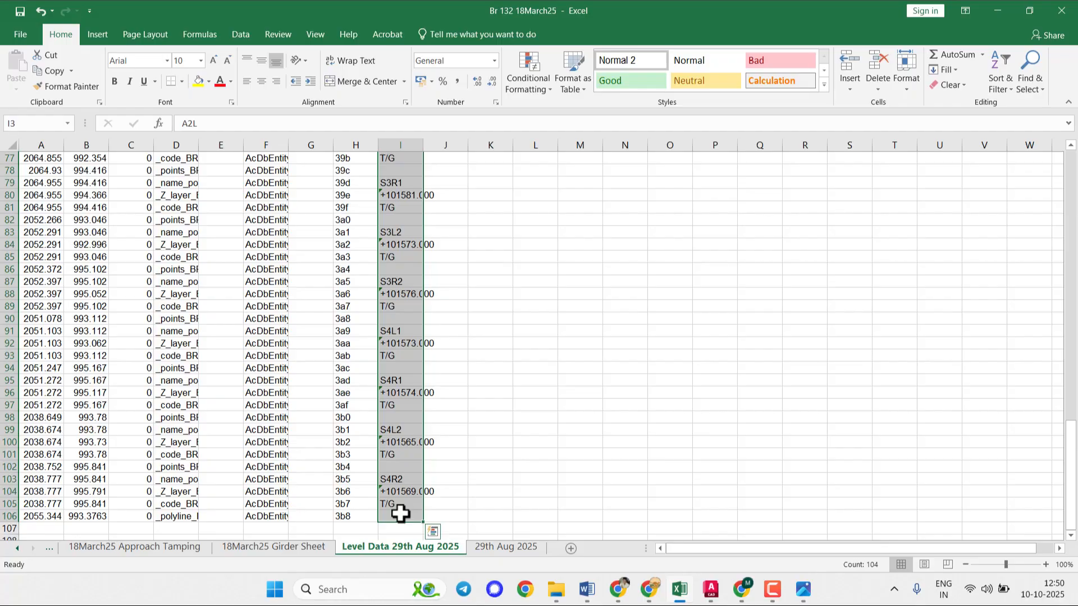
key(ctrl+c)
click(505, 548)
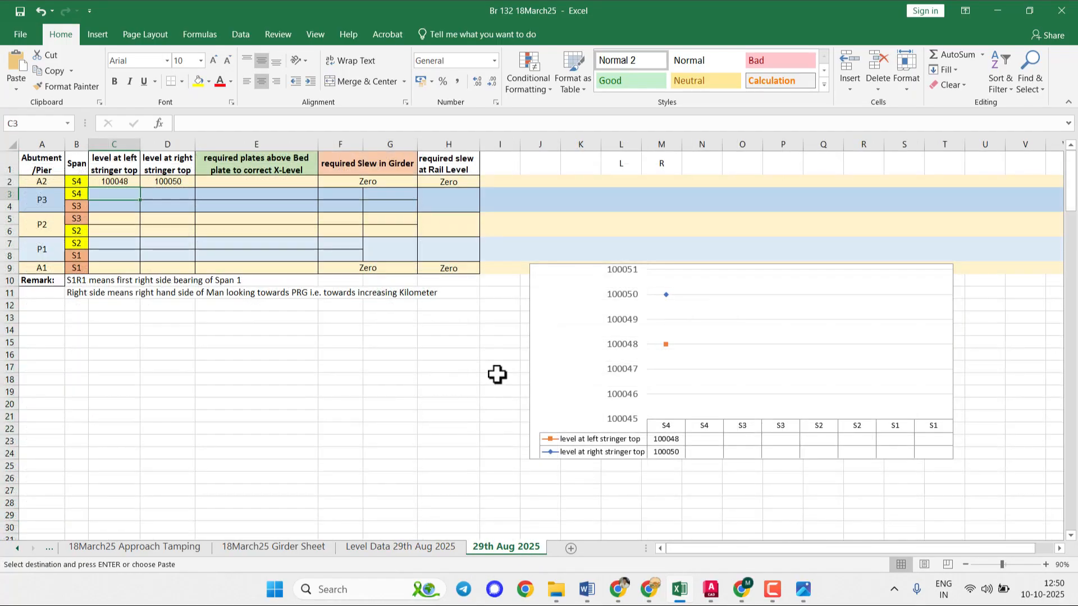
click(523, 181)
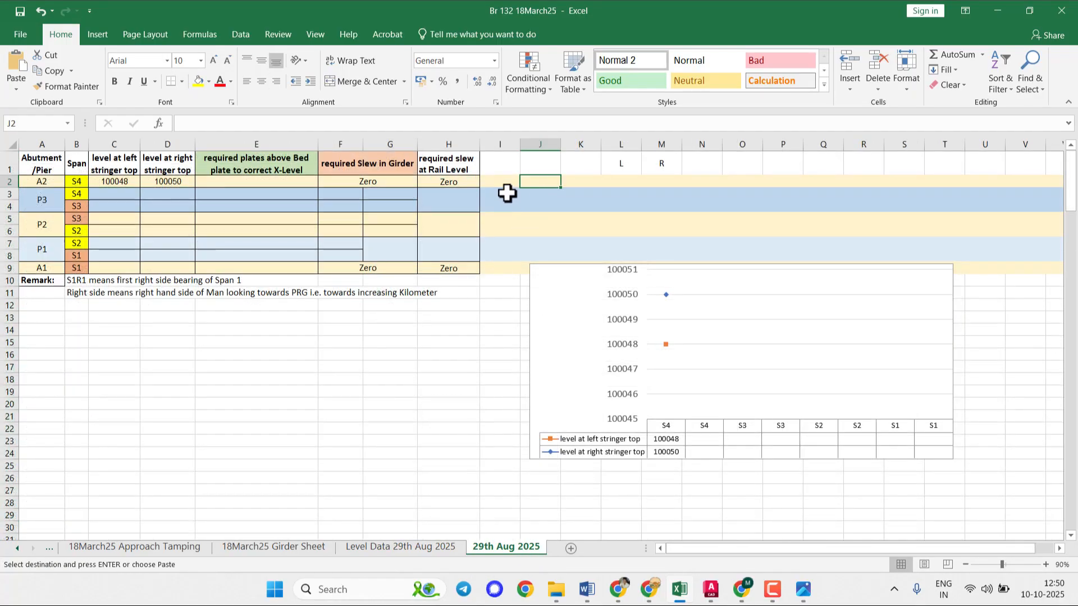
click(516, 185)
key(ctrl+v)
click(548, 268)
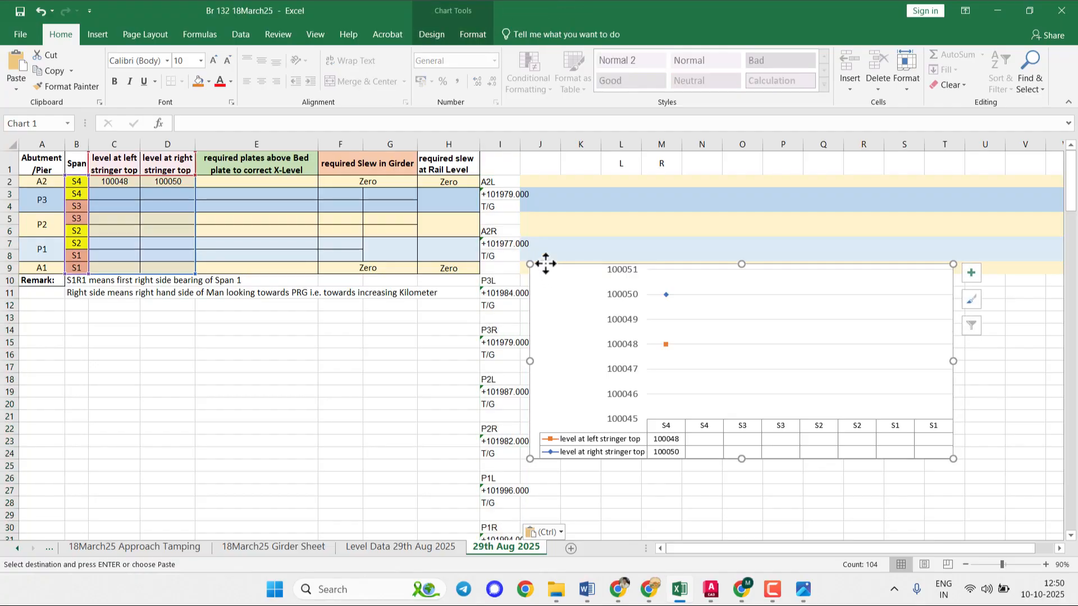
drag(589, 264, 742, 260)
- Move the A2L level +101979.000 into cell C2 and the A2R level +101977.000 into cell D2
click(501, 198)
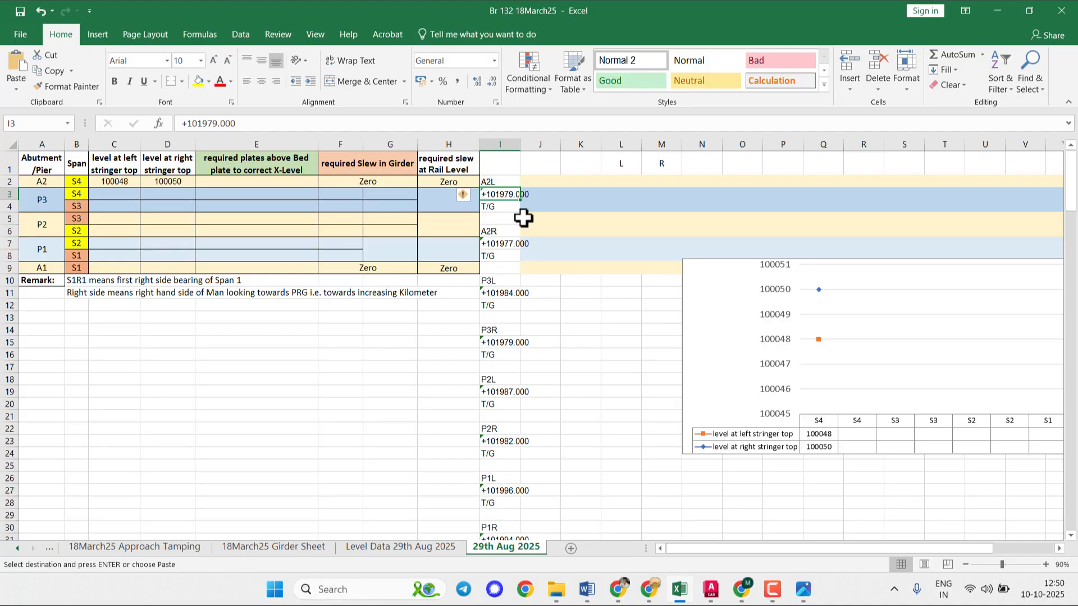
key(ctrl+c)
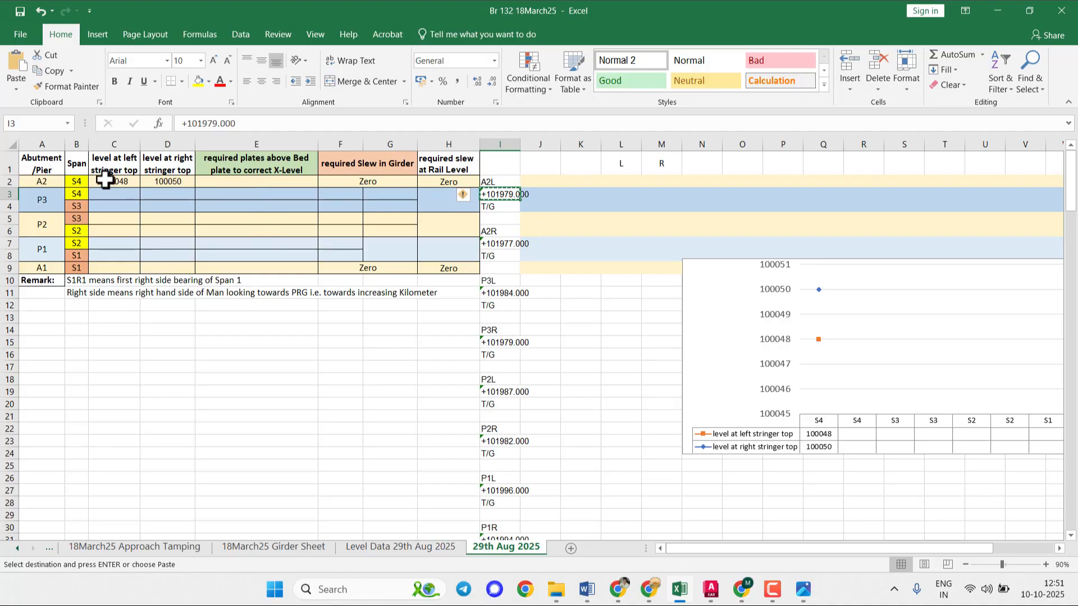
click(122, 181)
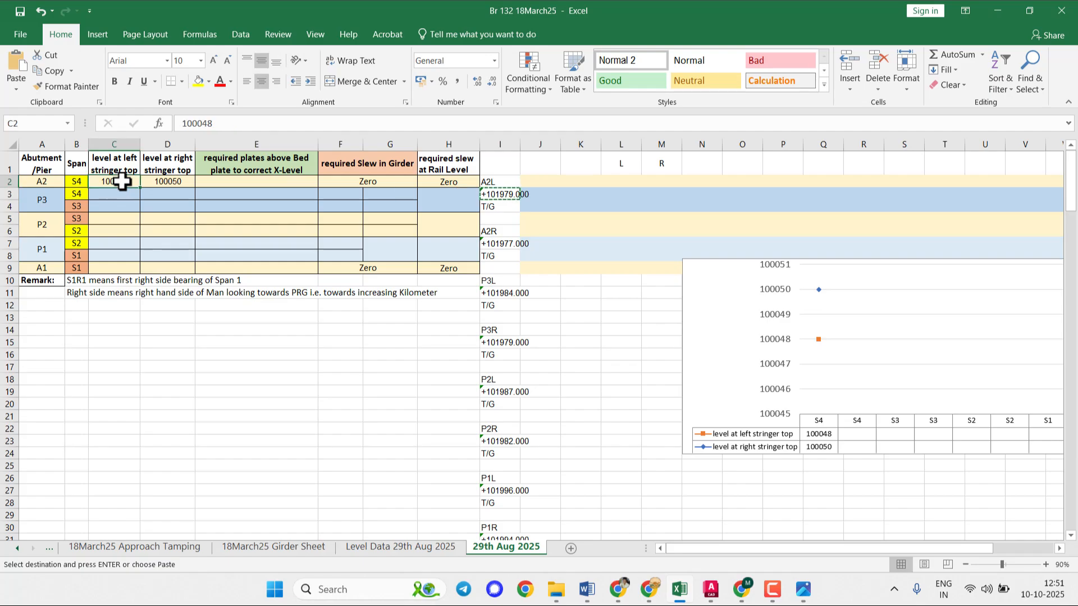
key(ctrl+v)
key(Return)
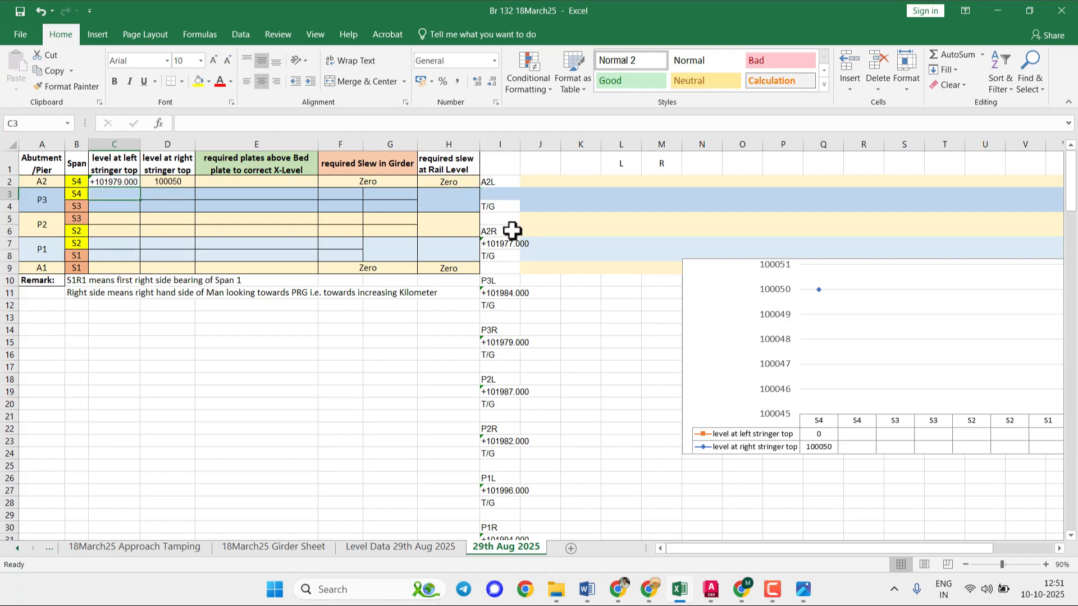
click(506, 243)
key(ctrl+x)
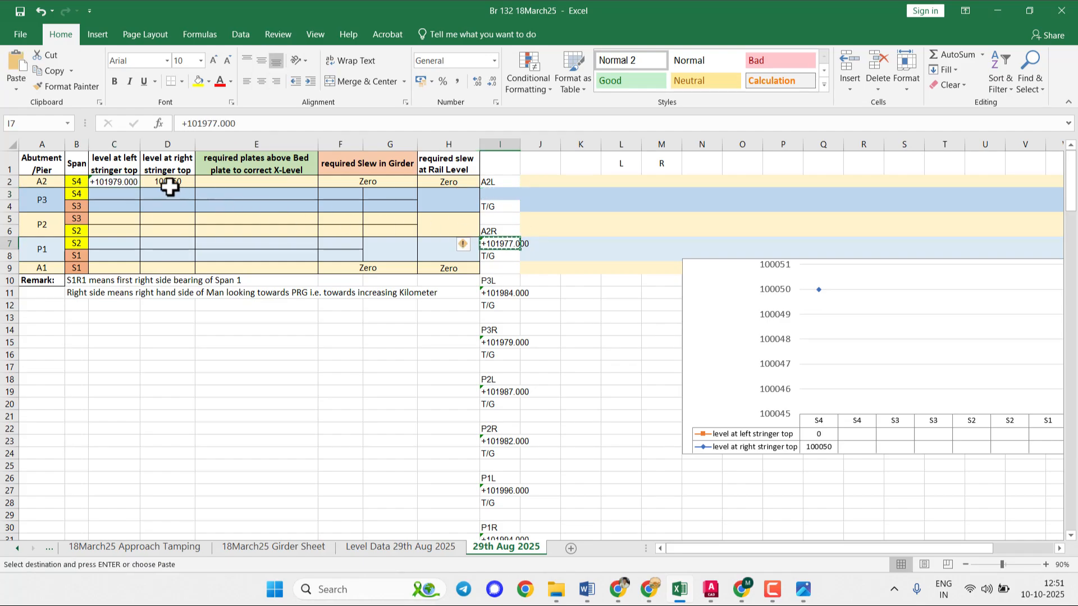
click(157, 178)
key(ctrl+v)
key(Return)
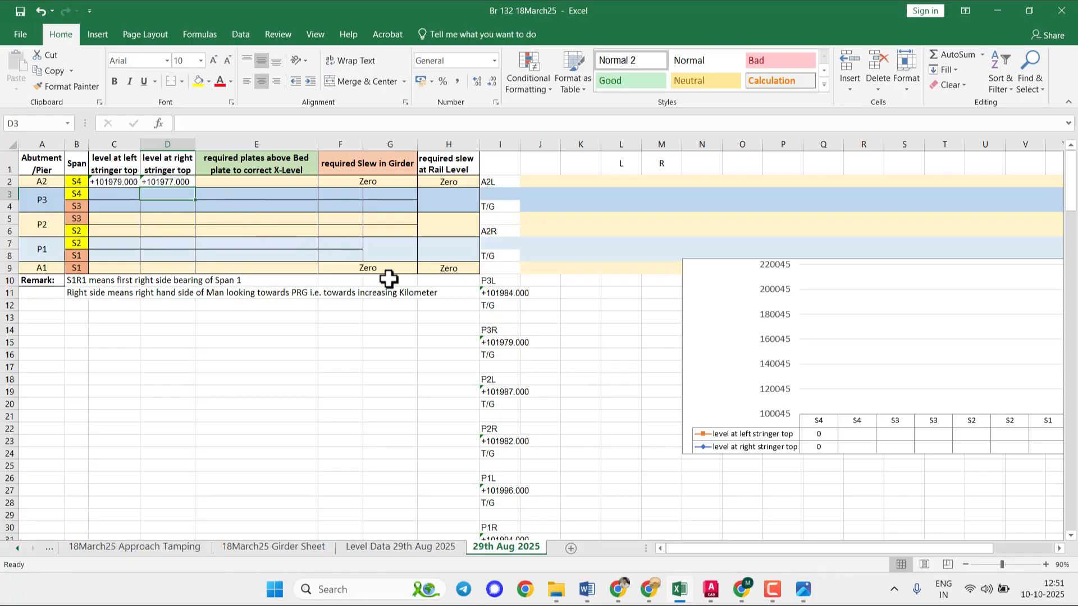
- Undo the moves of the A2L and A2R levels into the stringer level columns
click(504, 293)
key(ctrl+x)
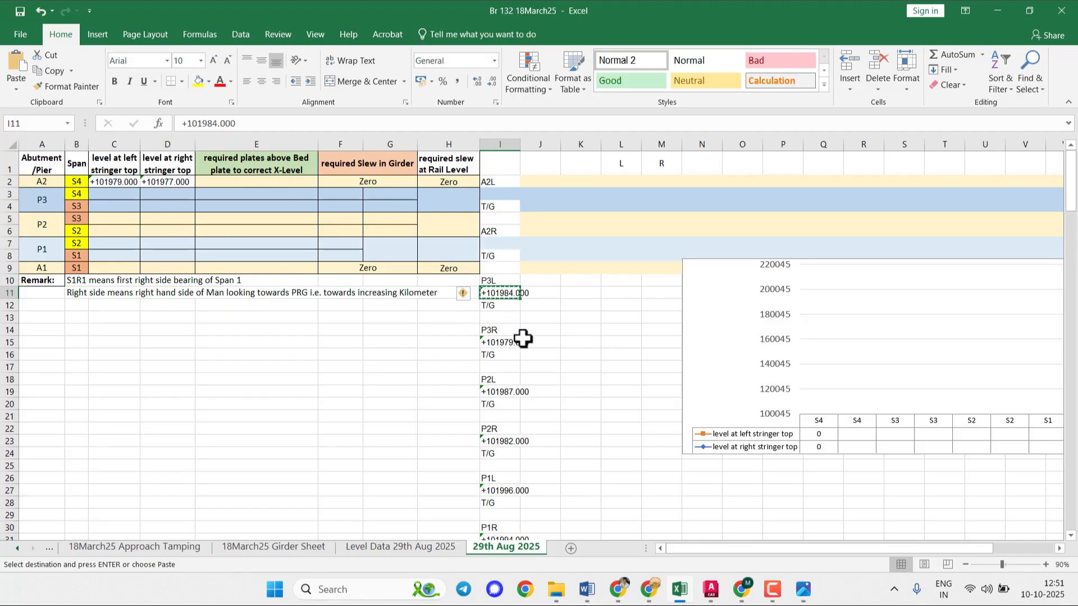
key(ctrl+z)
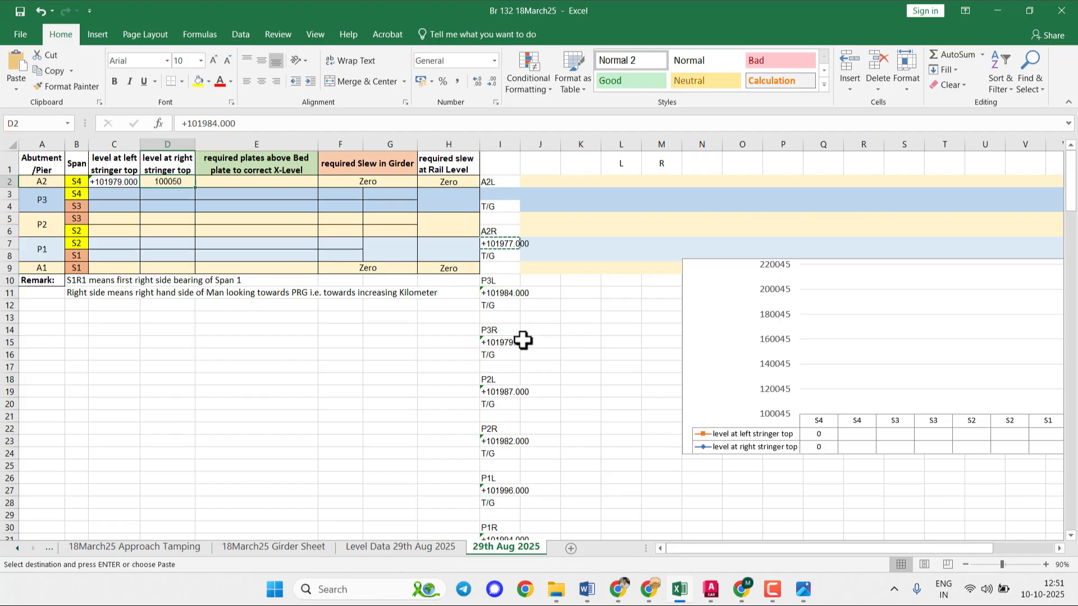
key(ctrl+z)
click(559, 344)
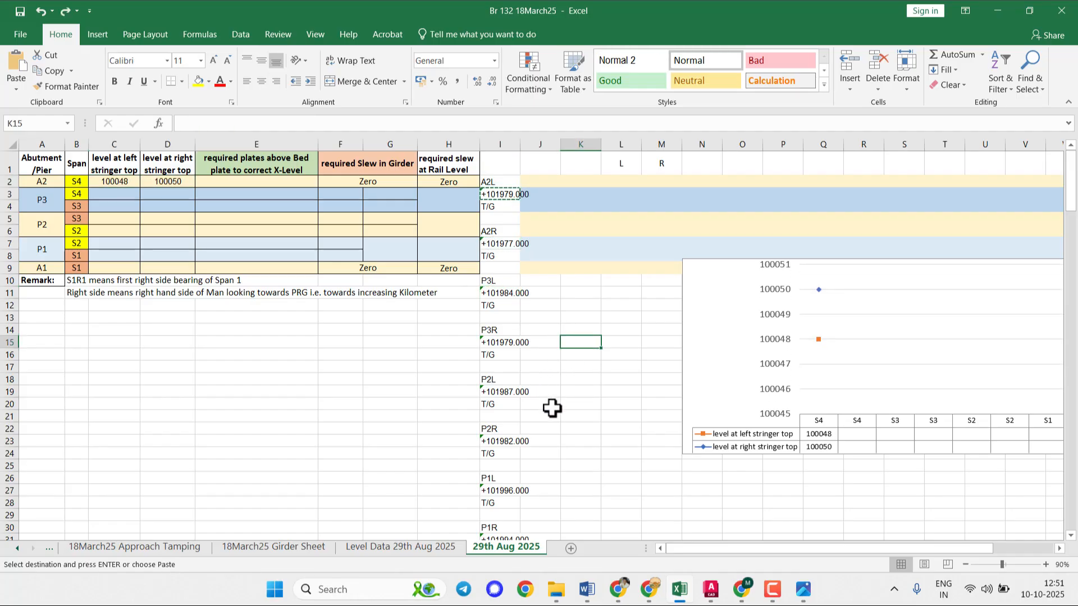
- Move the S1L1 to S4R2 readings in I42:I104 up to start at cell I2, replacing the abutment and pier readings
scroll(530, 426, down, 3)
scroll(530, 419, down, 3)
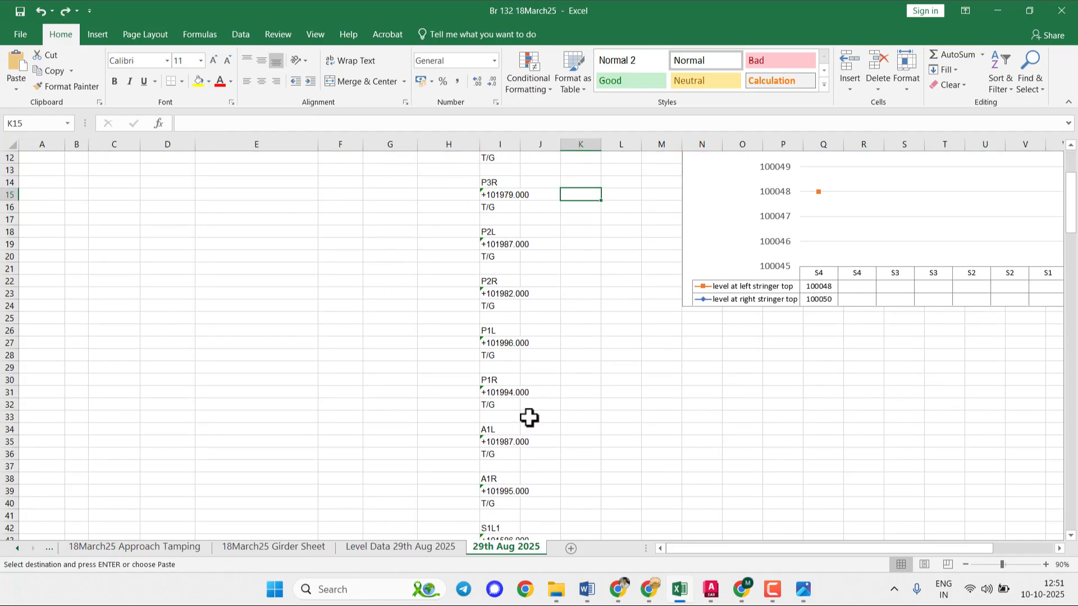
click(508, 466)
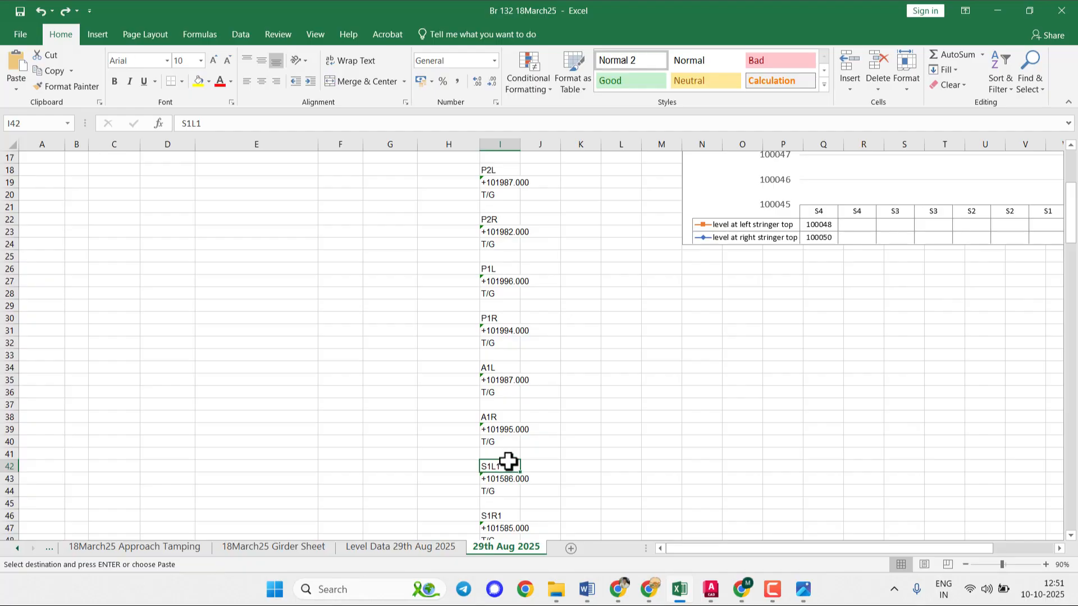
drag(504, 461, 501, 500)
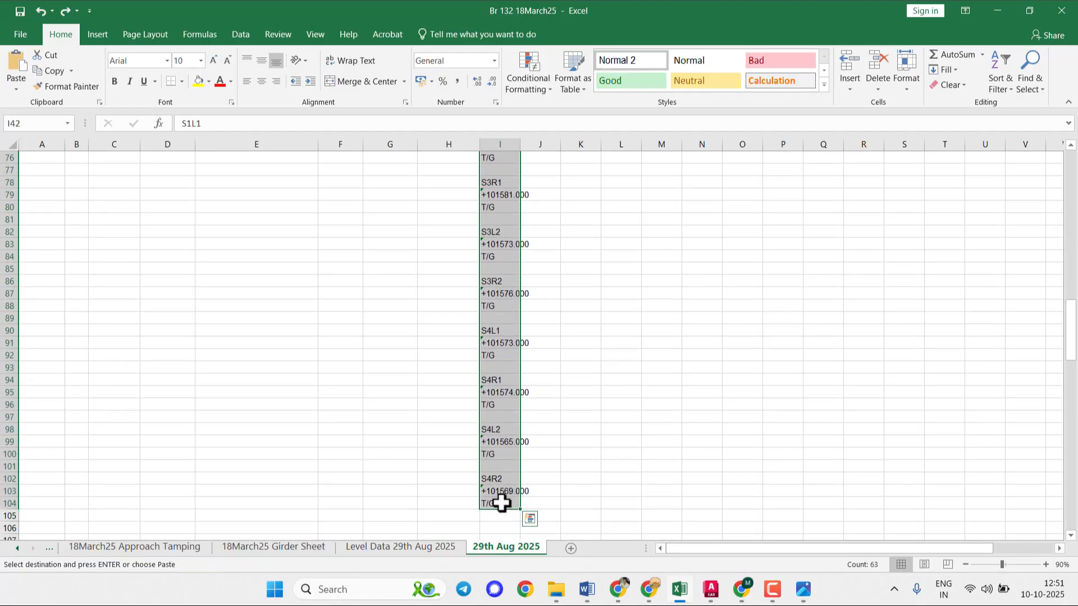
key(ctrl+c)
scroll(507, 426, up, 20)
scroll(505, 304, up, 5)
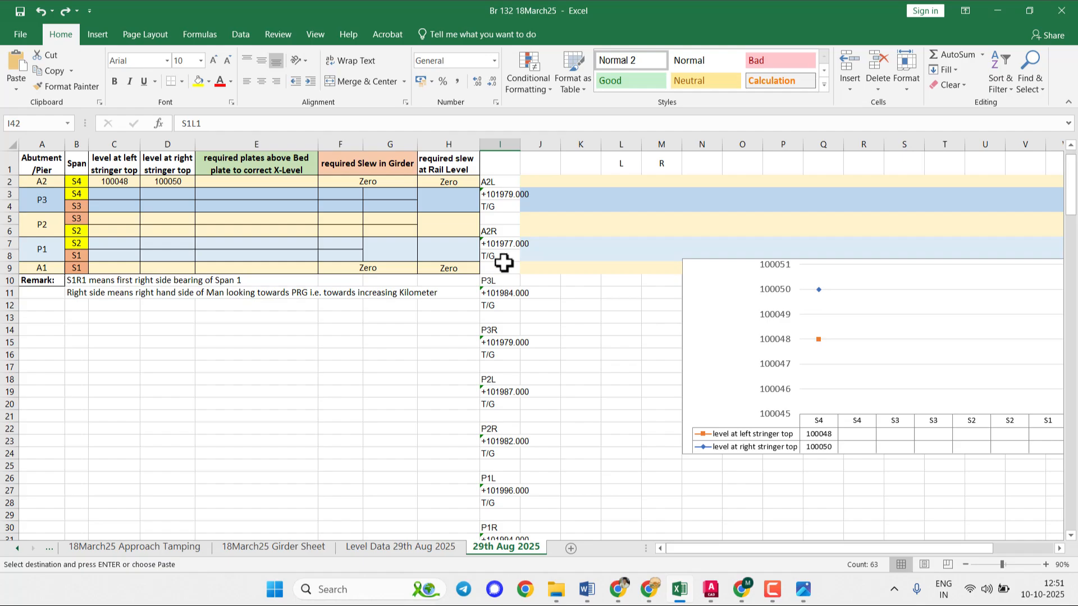
click(498, 182)
key(ctrl+v)
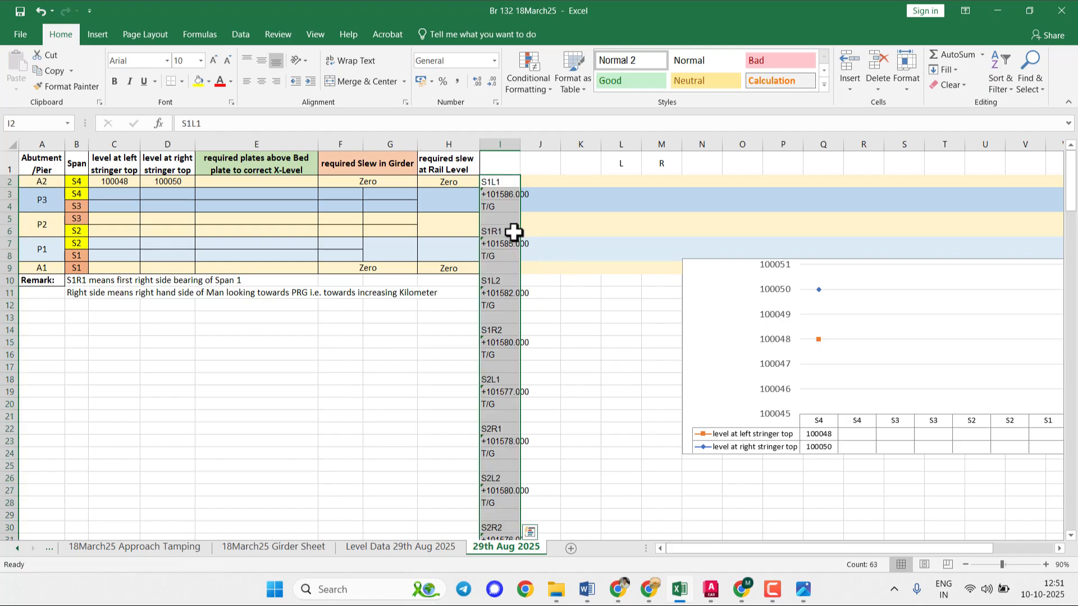
- Move the S1L1 level +101586.000 into cell C9 and the S1R1 level +101585.000 into cell D9
click(511, 197)
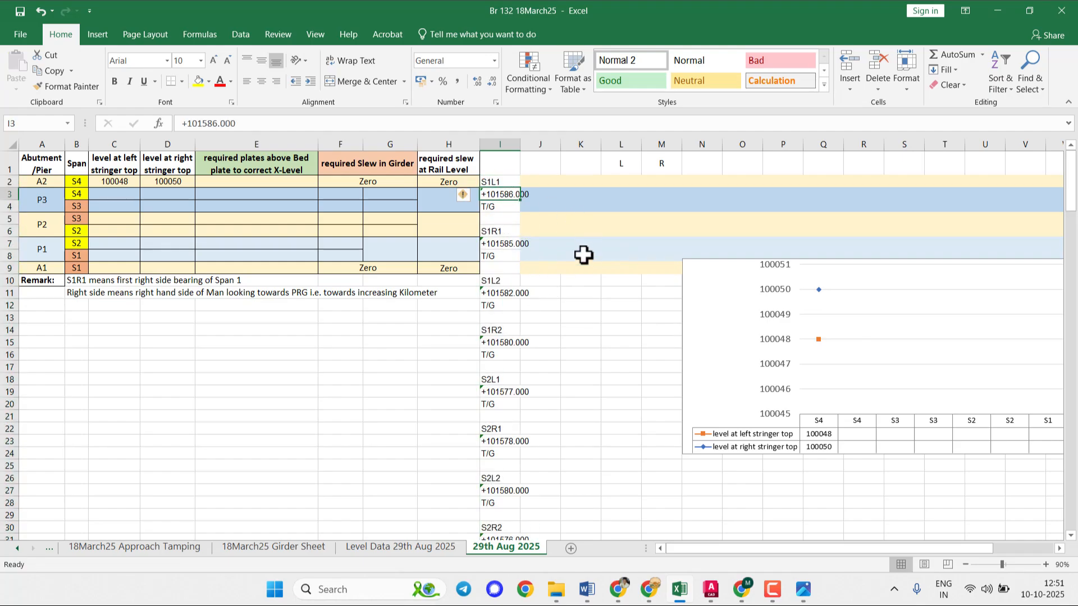
key(ctrl+c)
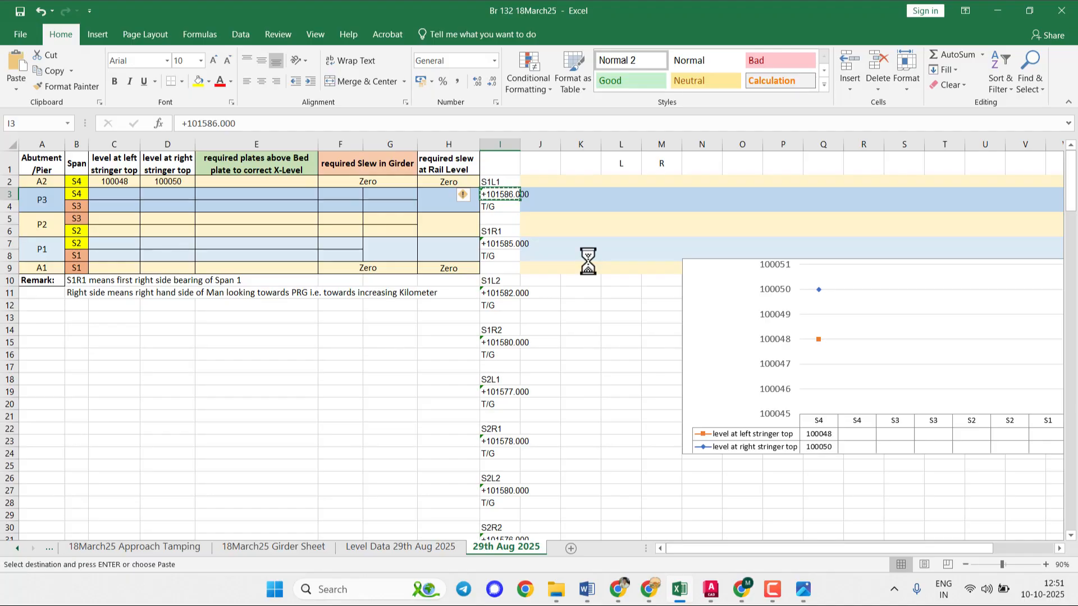
click(115, 268)
key(Return)
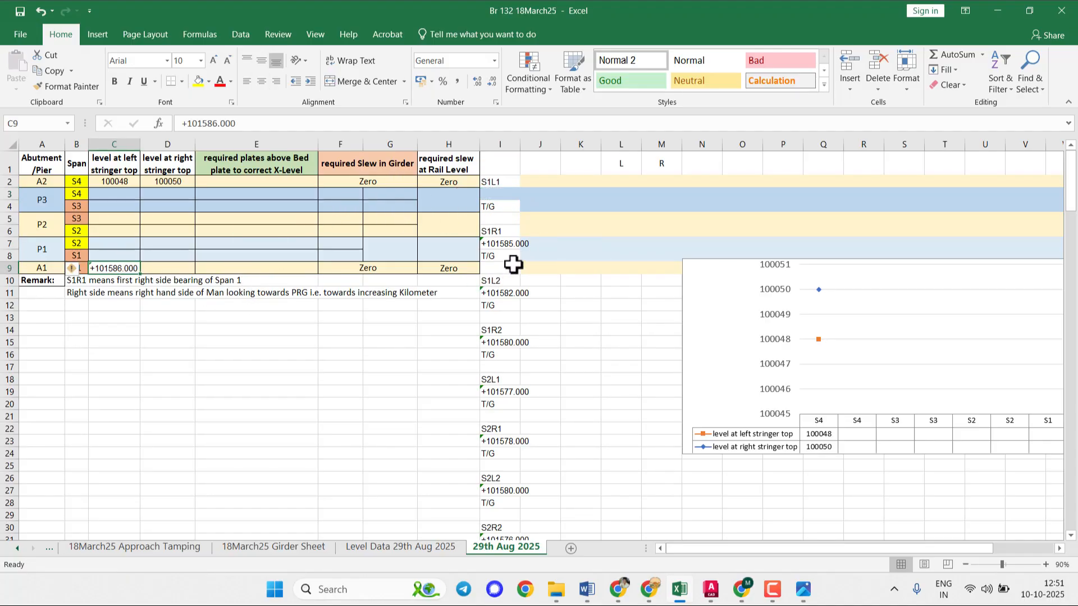
click(500, 243)
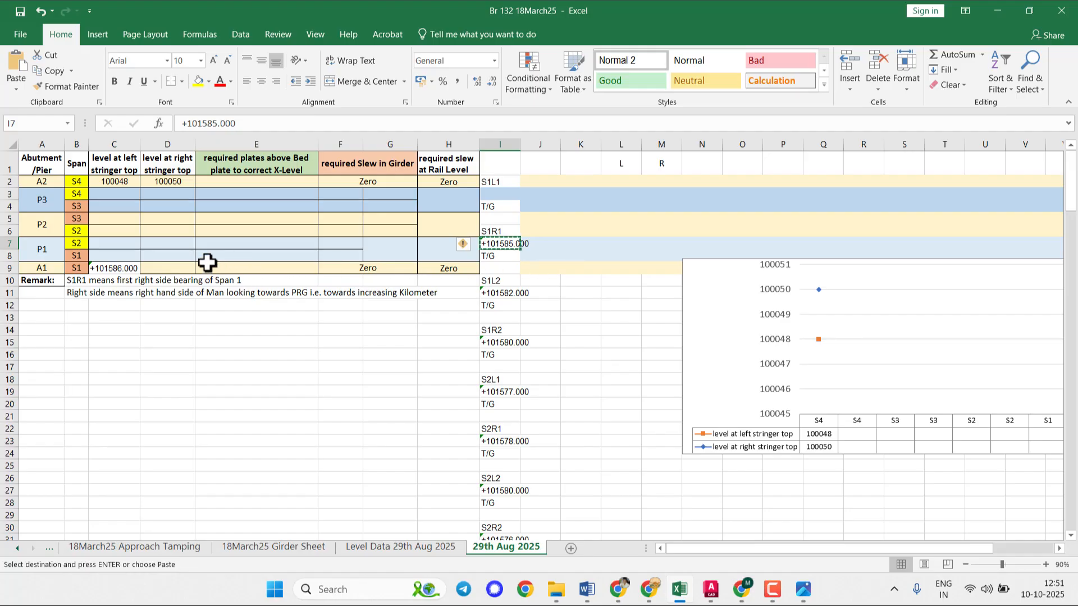
click(165, 268)
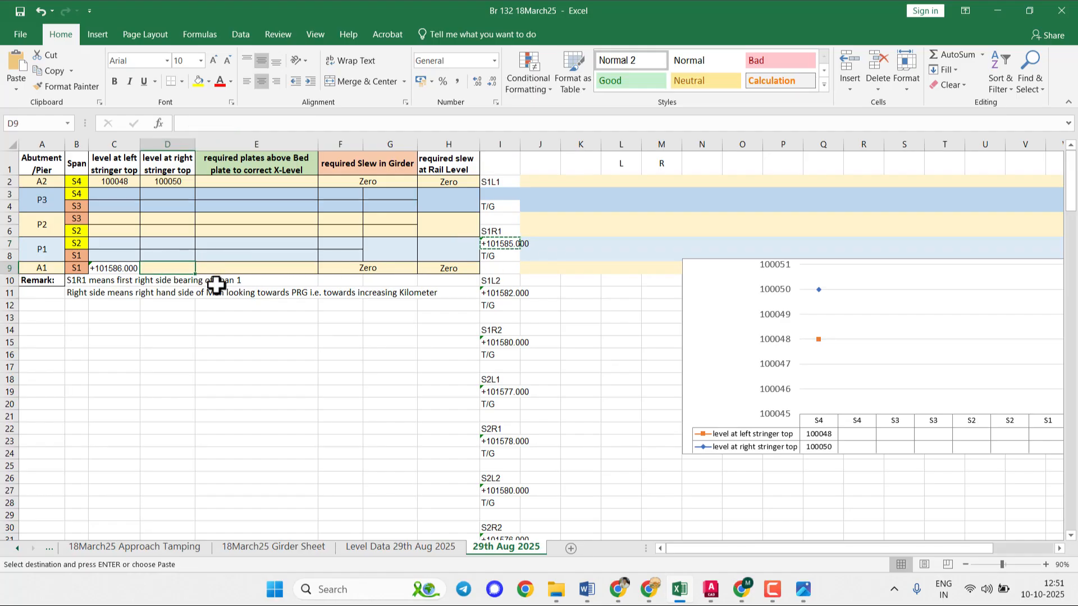
key(ctrl+v)
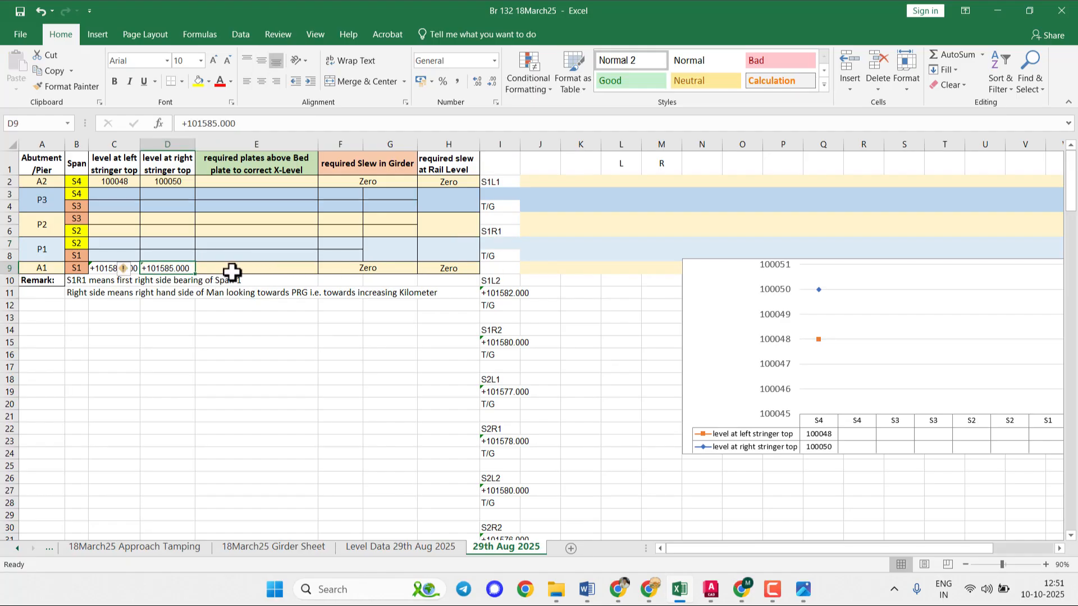
- Re-enter the text levels in D9 and C9 so they become the numbers 101585 and 101586
click(278, 123)
key(Return)
click(116, 267)
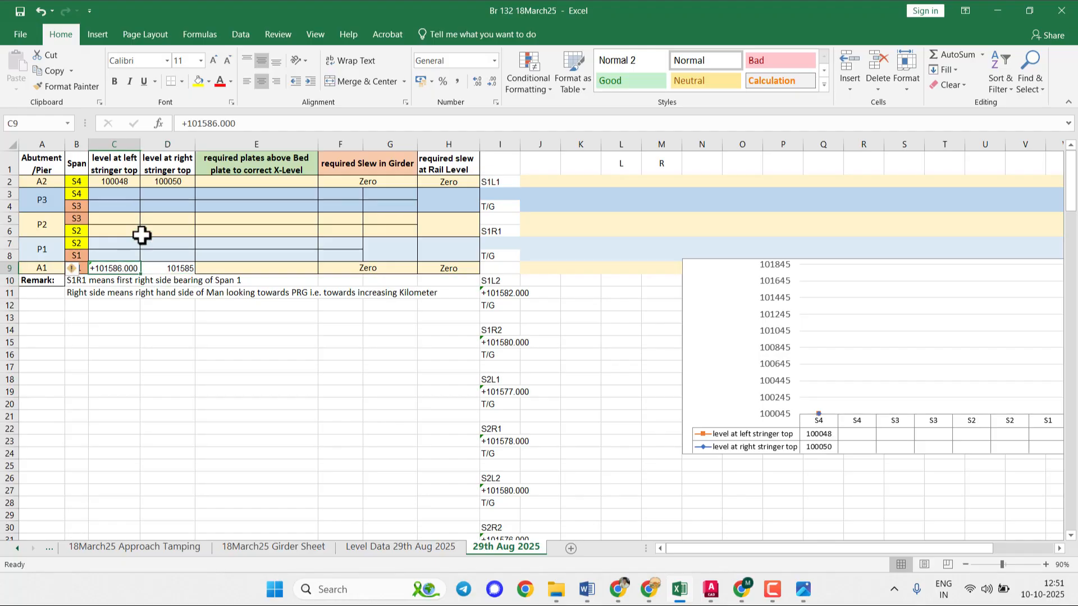
click(247, 124)
key(Return)
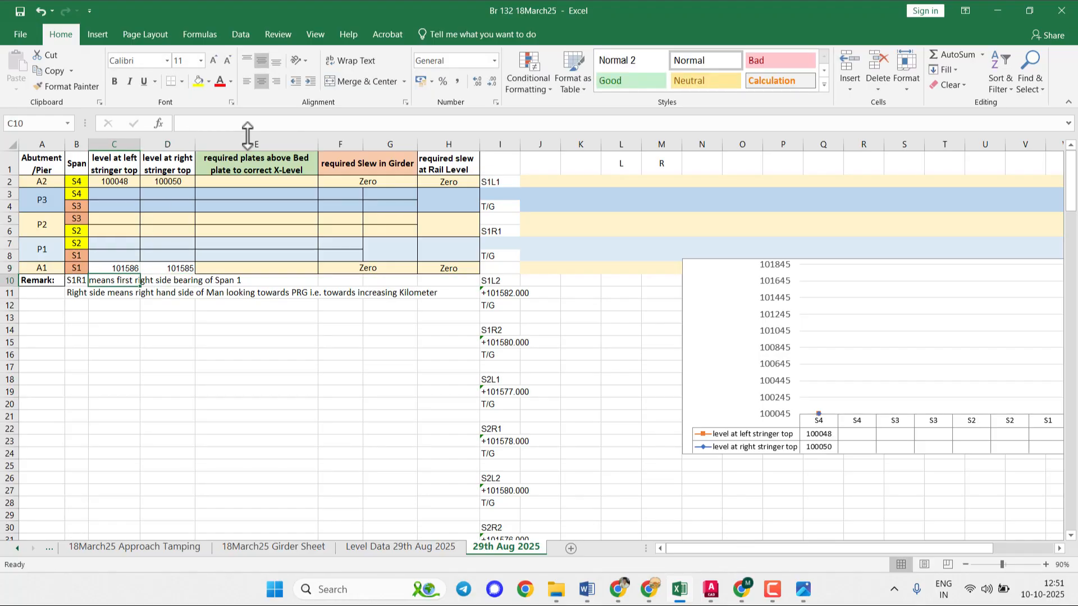
- Copy the formatting of cell E9 onto the A1 stringer level cells C9:D9
click(264, 267)
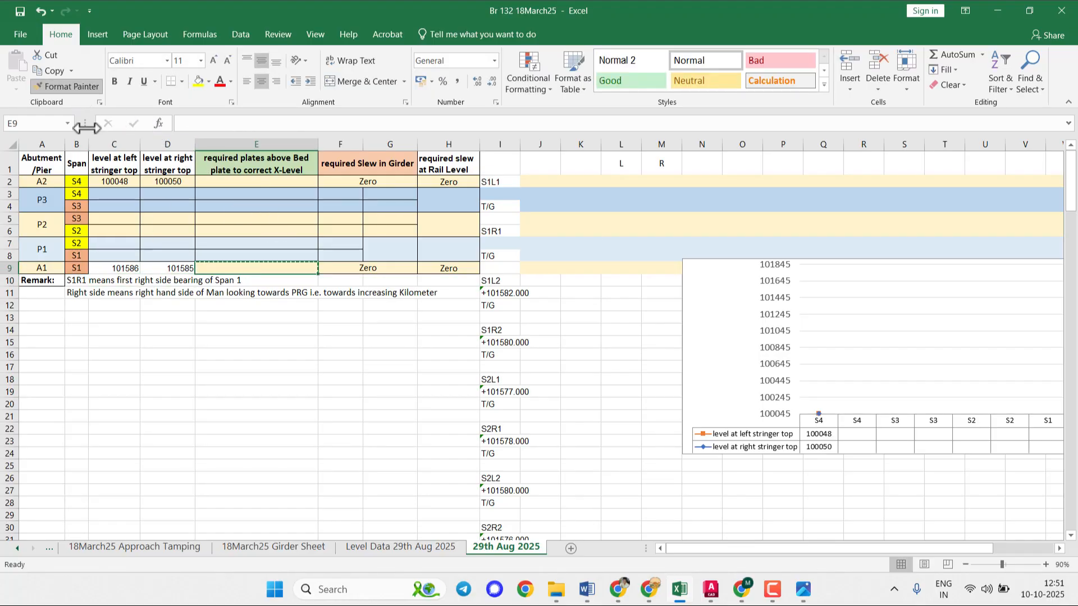
drag(163, 269, 135, 271)
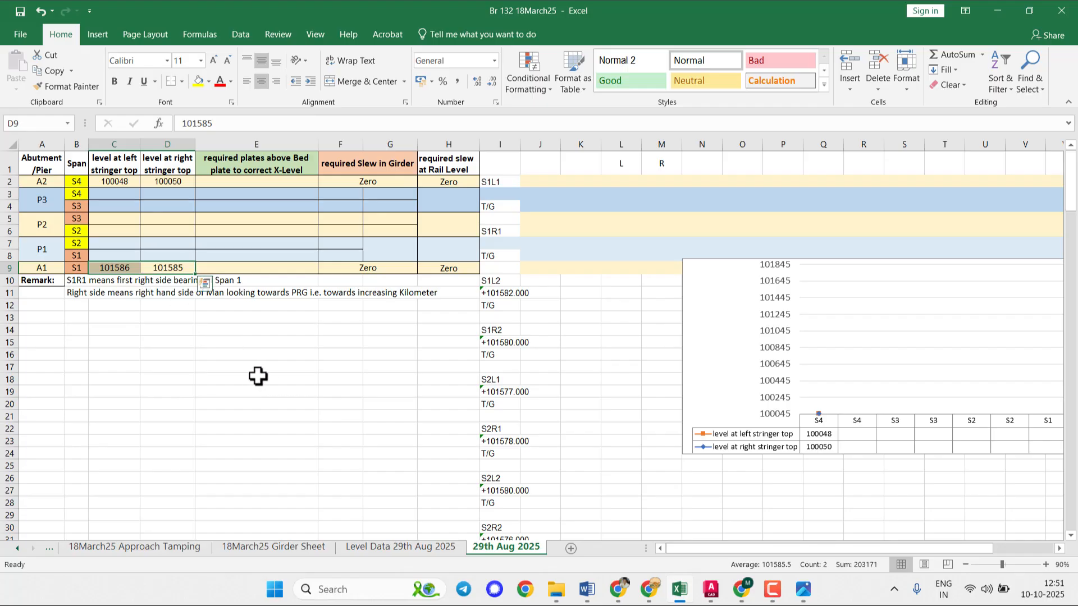
click(301, 368)
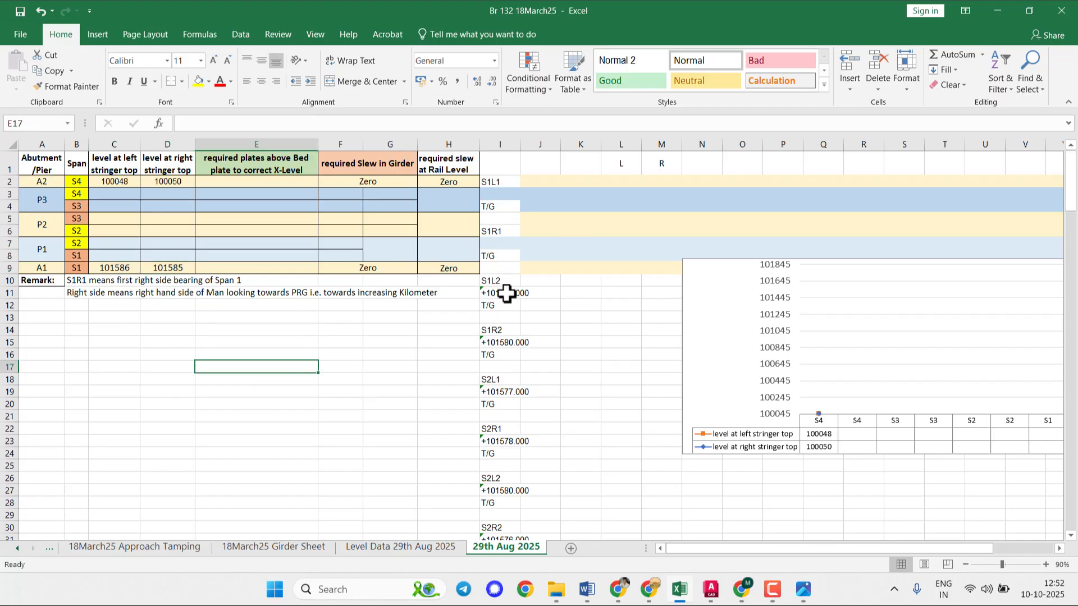
- Move the S1L2 level +101582.000 into cell C8 and the S1R2 level +101580.000 into cell D8
click(505, 293)
key(ctrl+c)
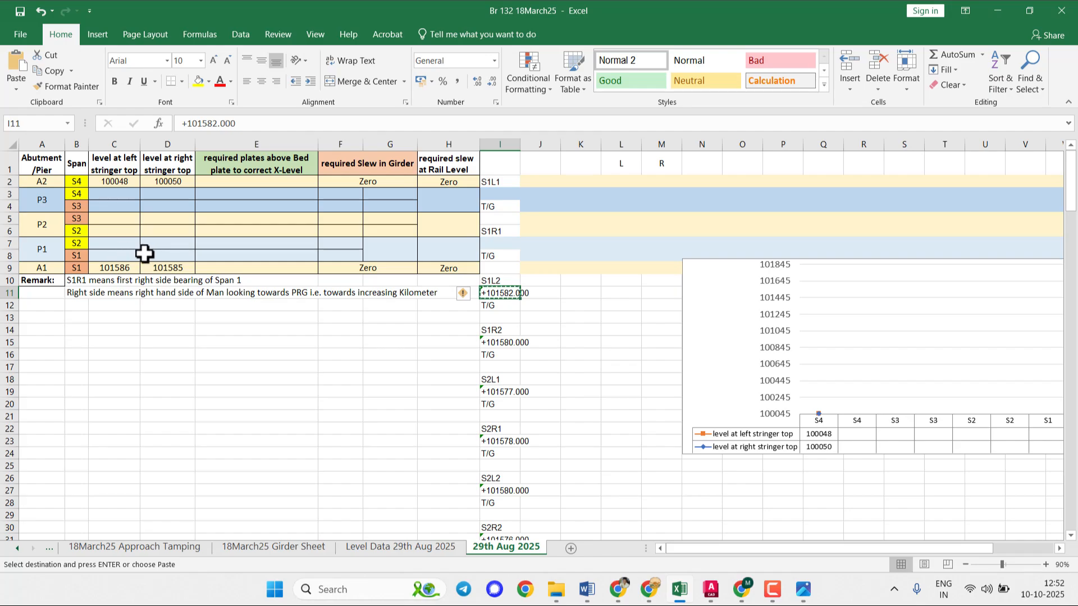
click(120, 253)
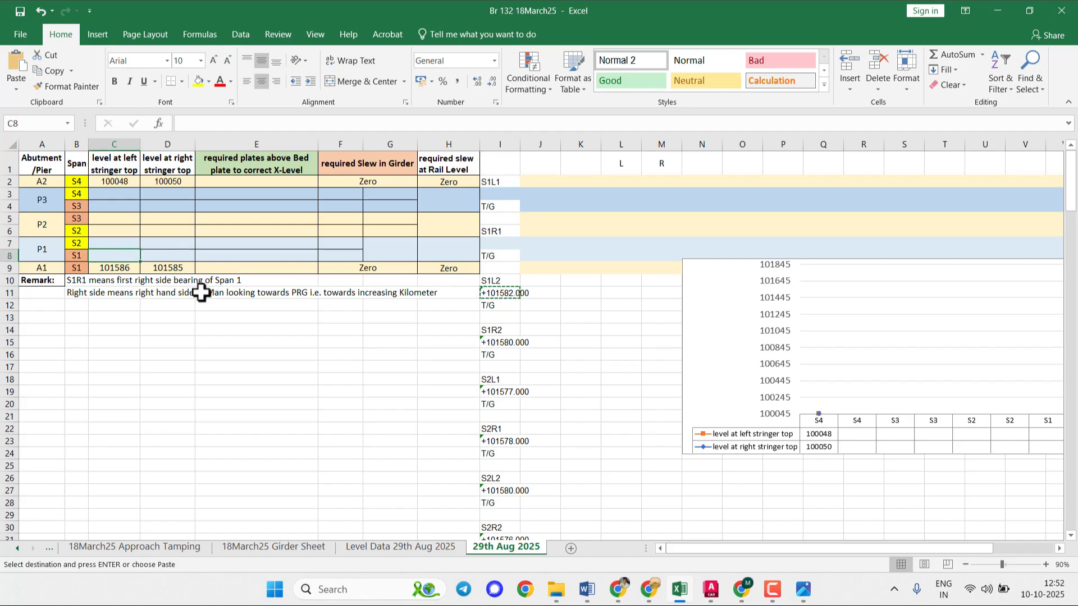
key(ctrl+v)
click(497, 344)
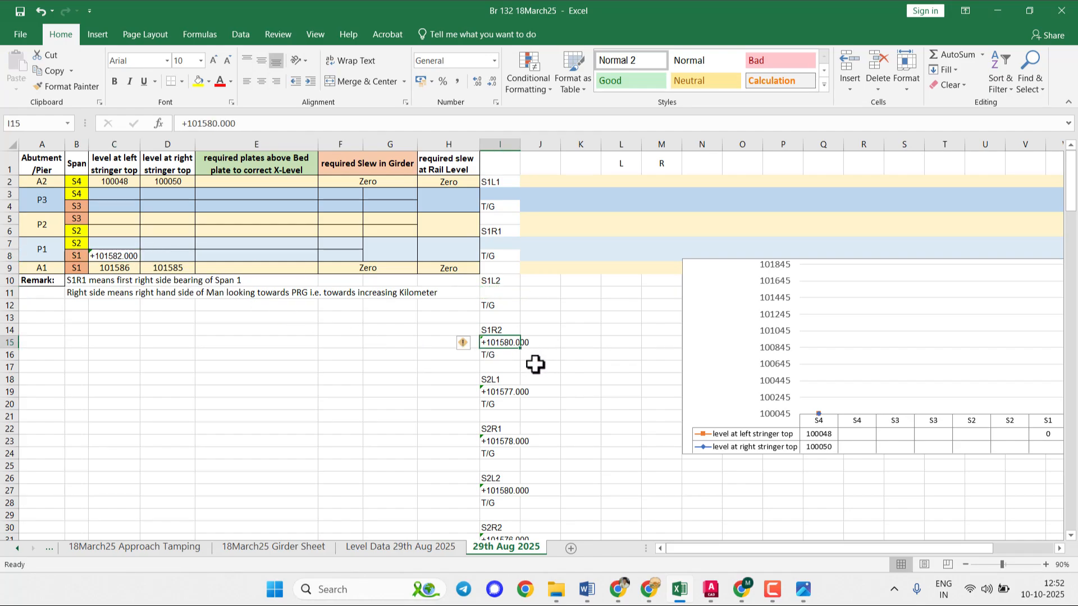
key(ctrl+x)
click(176, 256)
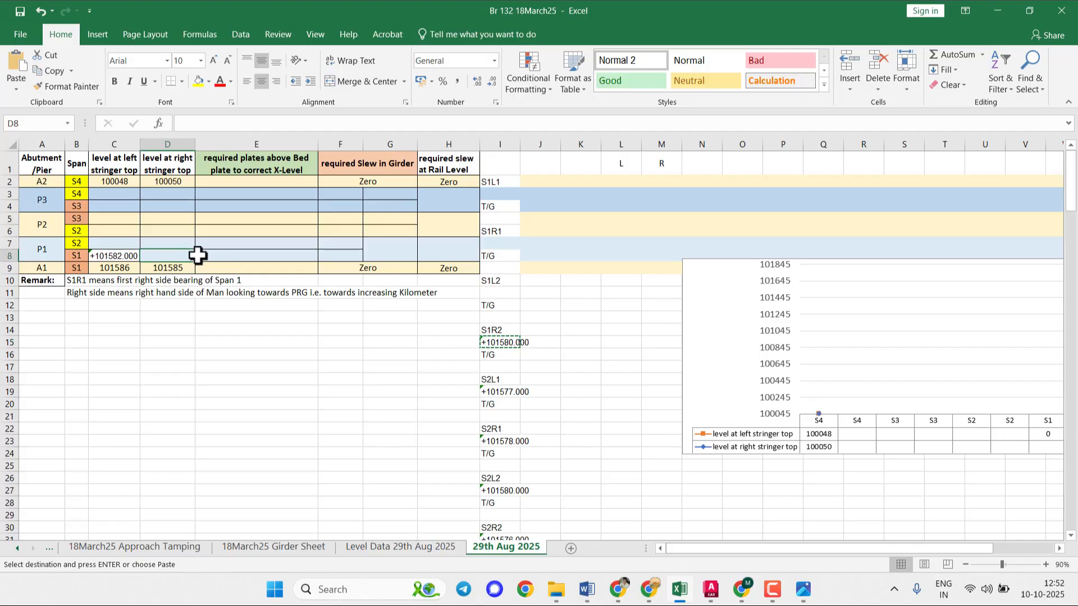
key(ctrl+v)
- Move the S2L1 level +101577.000 into cell C7 for span S2 at pier P1
click(508, 392)
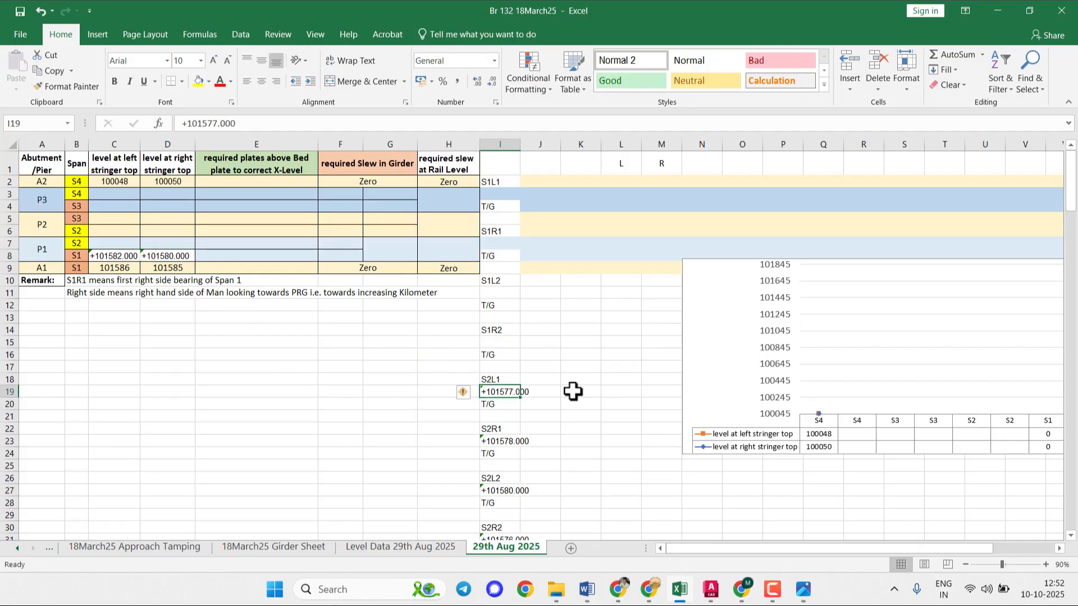
key(ctrl+x)
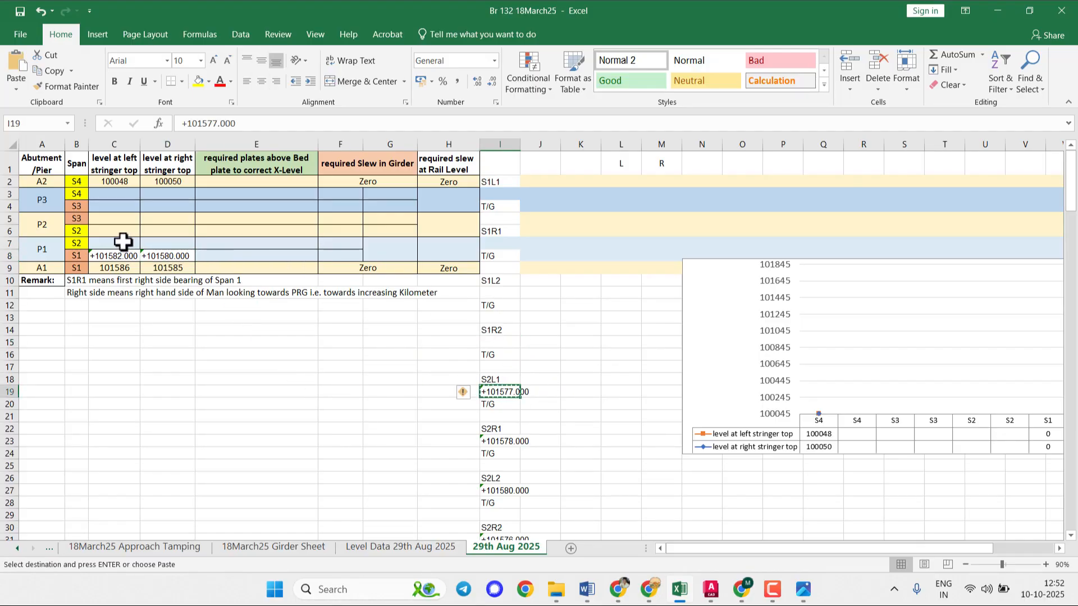
click(121, 242)
key(ctrl+v)
- Copy the S2R1 level +101578.000 into cell D7 for span S2 at pier P1
click(503, 442)
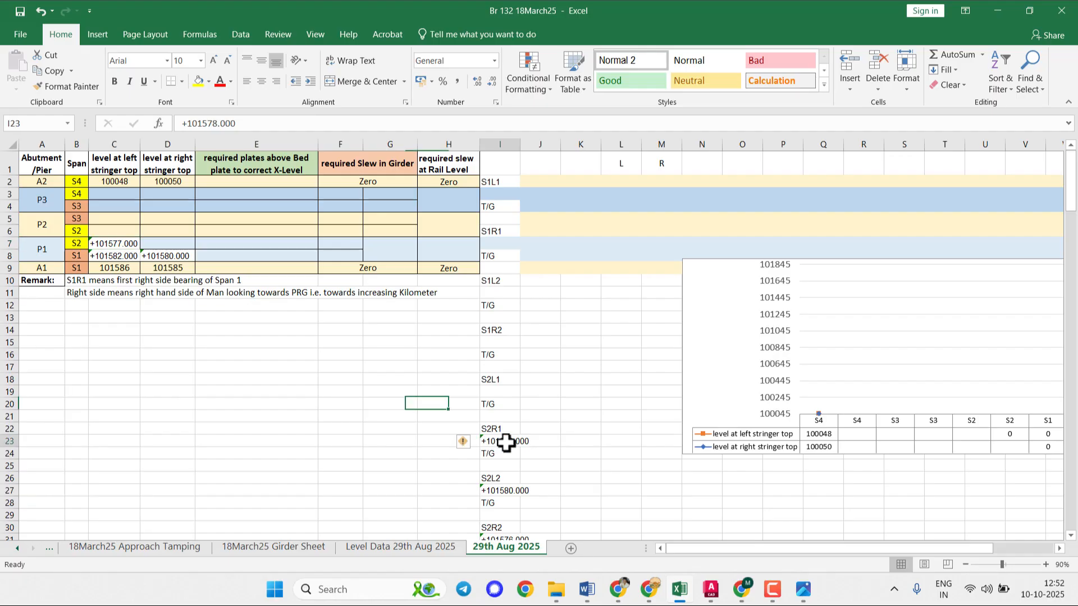
key(ctrl+x)
click(168, 243)
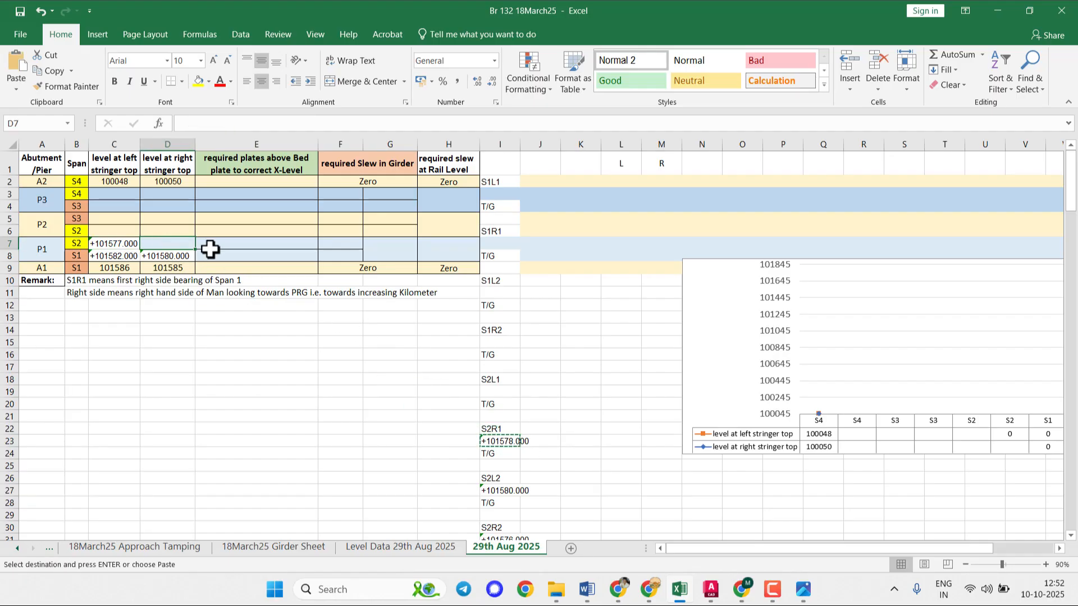
click(512, 442)
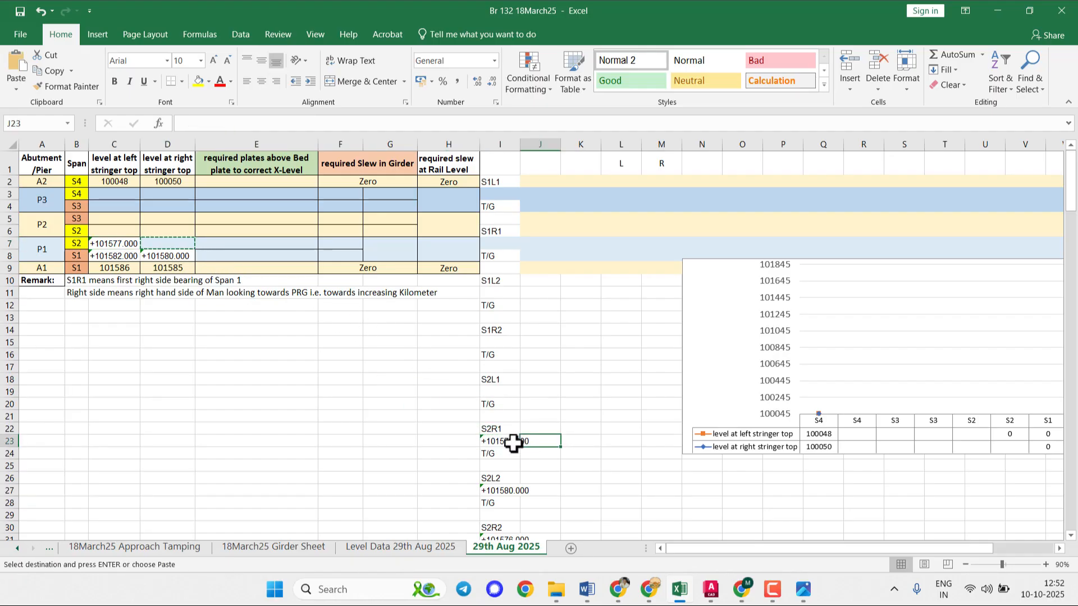
key(ctrl+x)
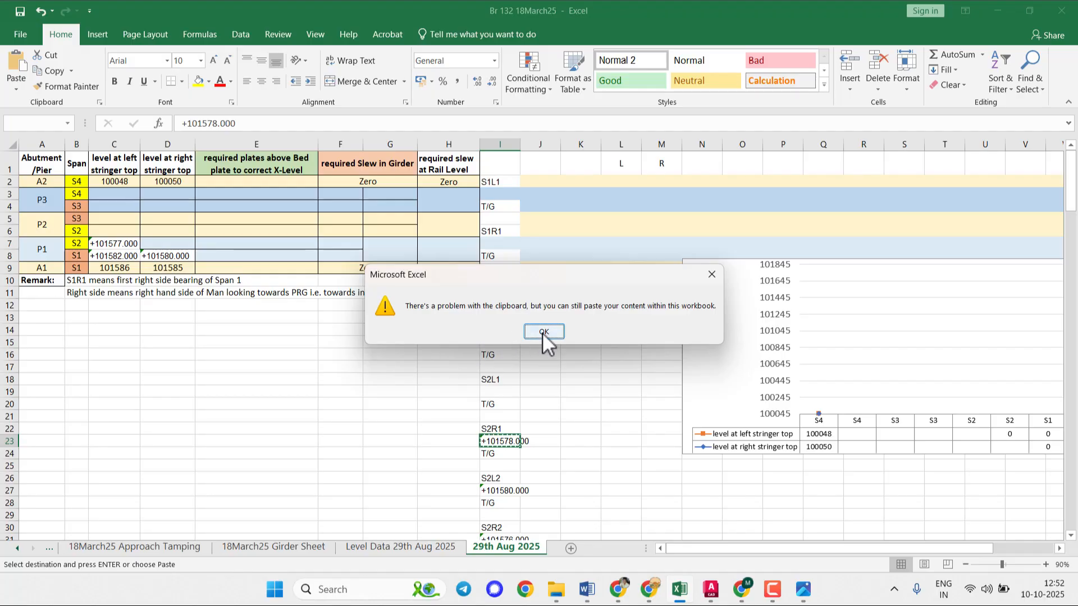
click(543, 331)
right_click(497, 441)
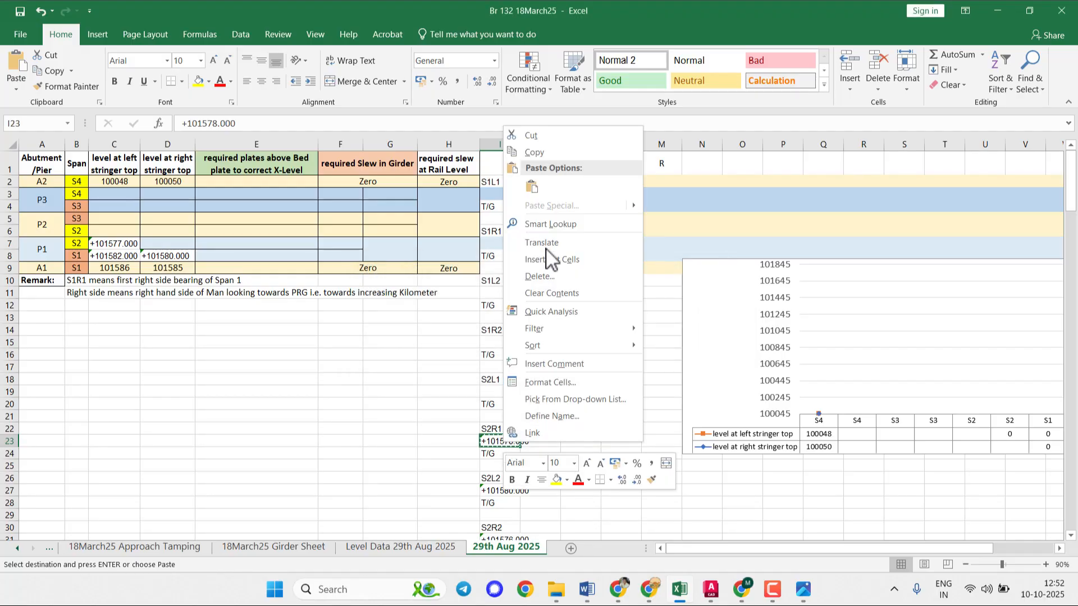
key(Escape)
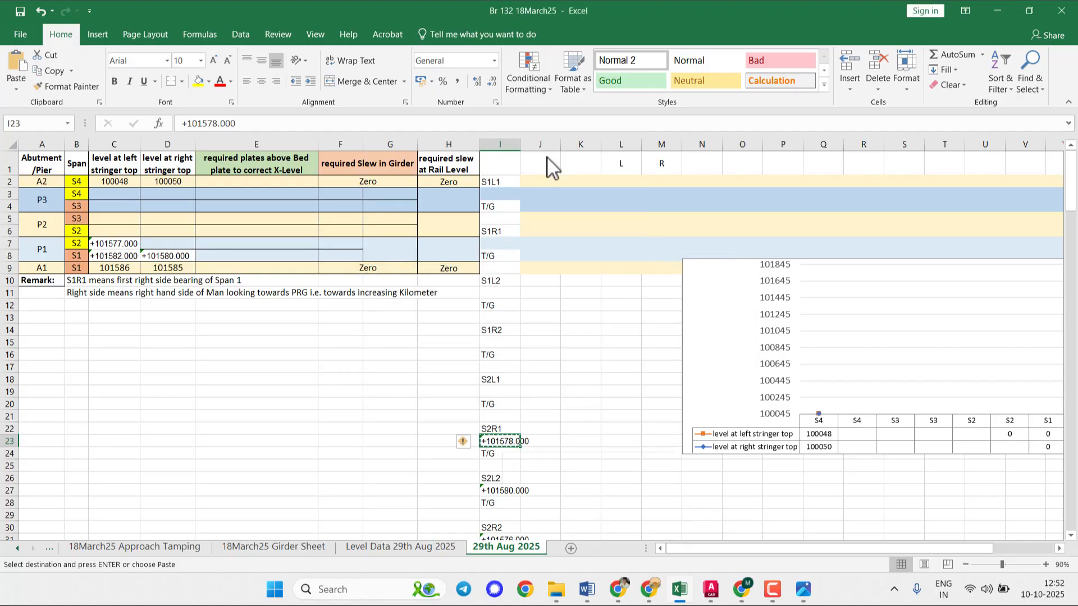
click(180, 245)
key(ctrl+v)
click(312, 366)
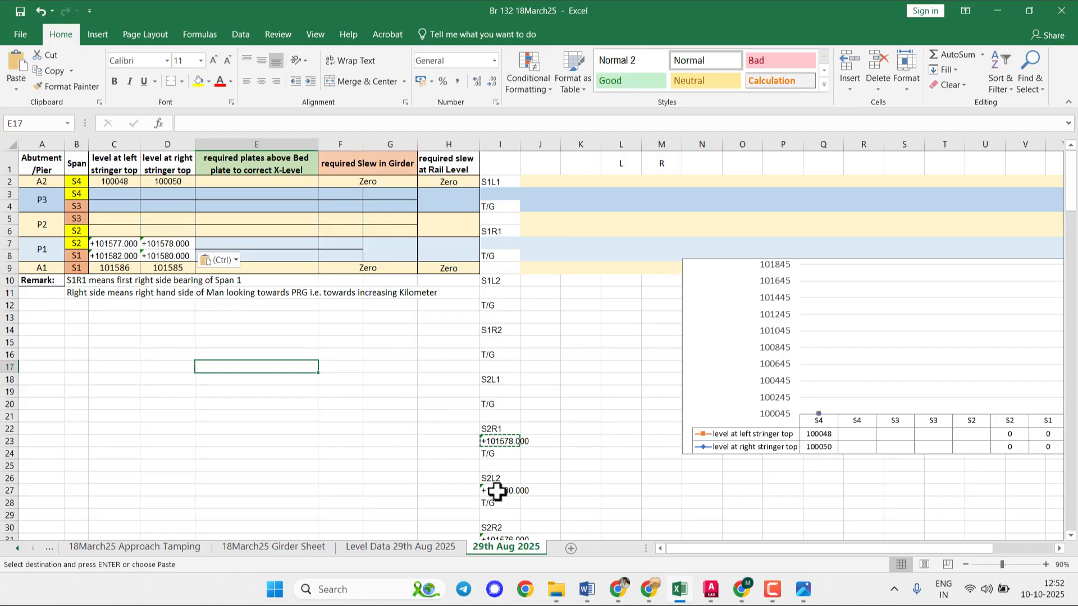
key(Escape)
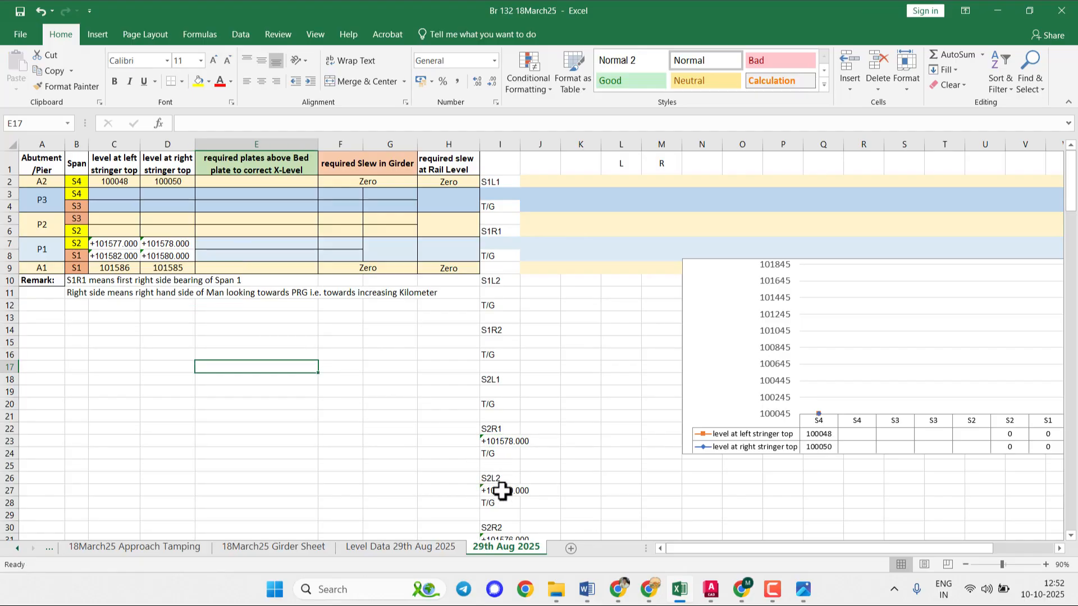
- Copy the S2L2 level +101580.000 into cell C6 and the S2R2 level +101576.000 into cell D6
click(502, 490)
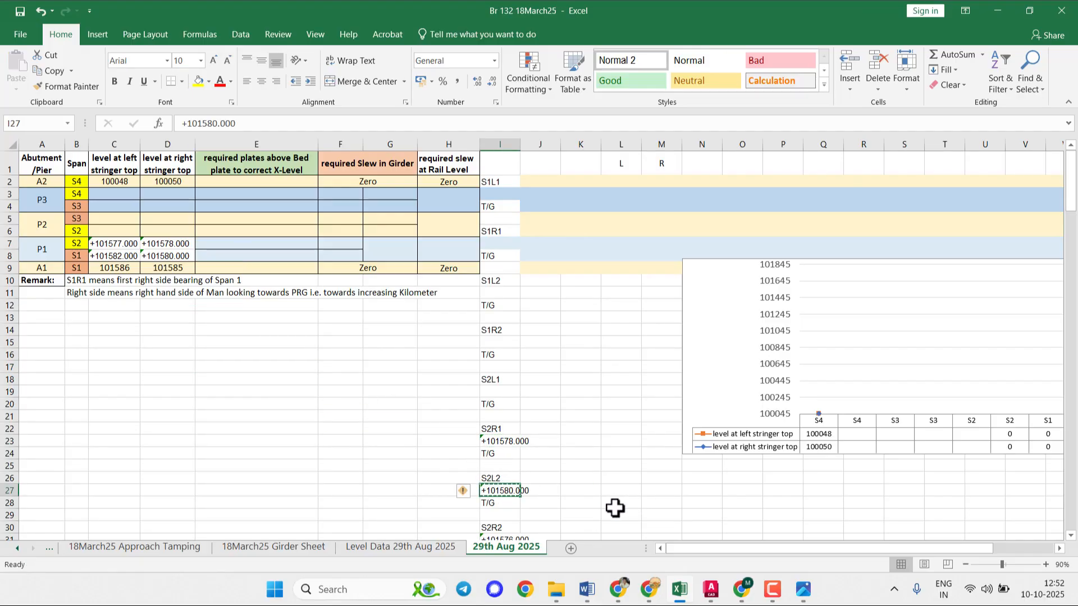
key(ctrl+c)
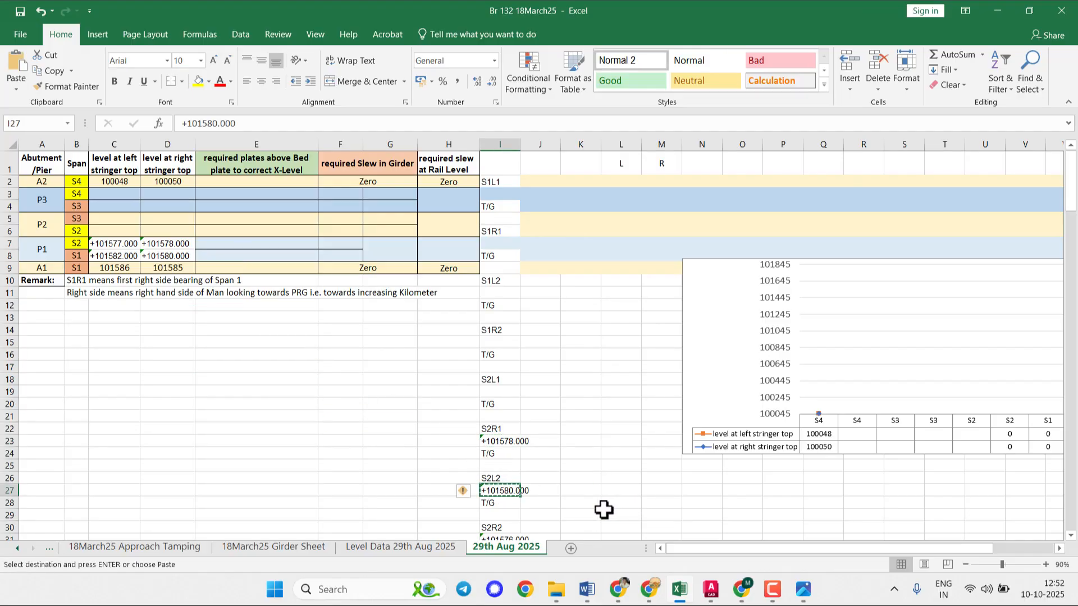
click(119, 231)
key(ctrl+v)
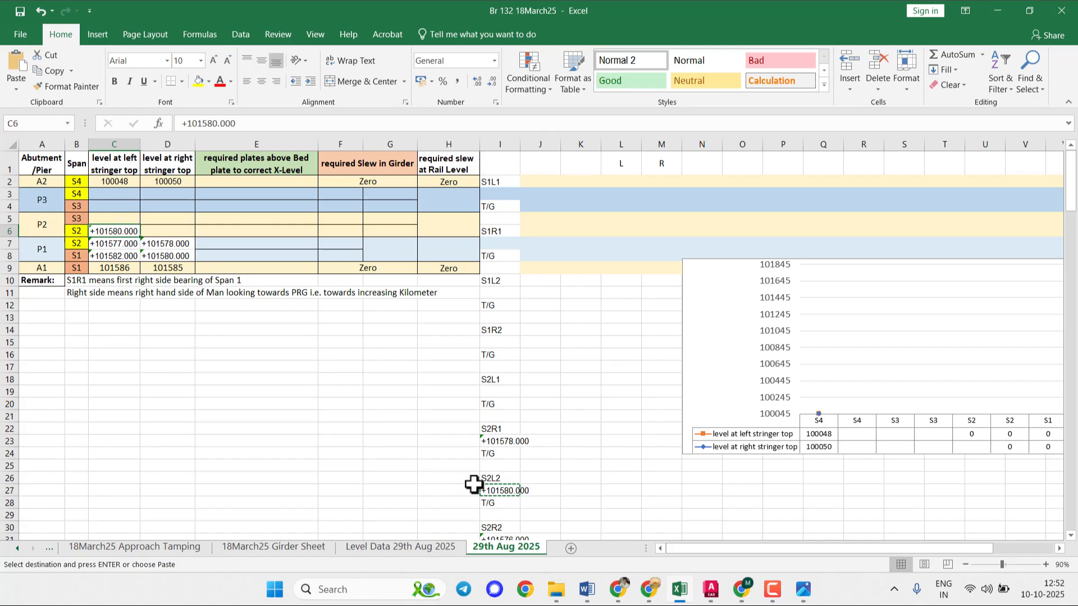
click(502, 538)
key(ctrl+c)
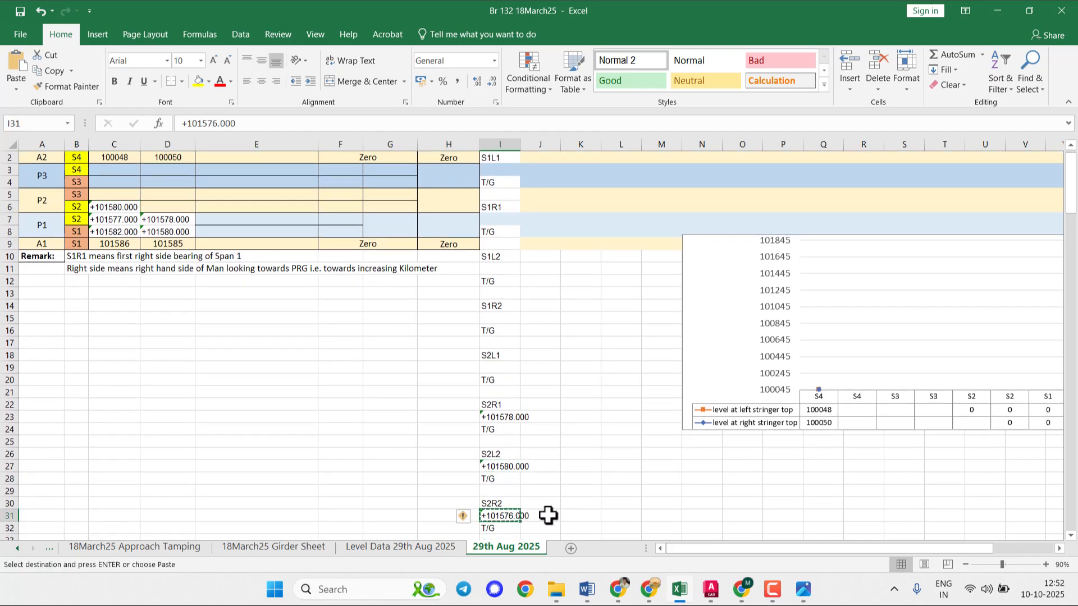
click(169, 203)
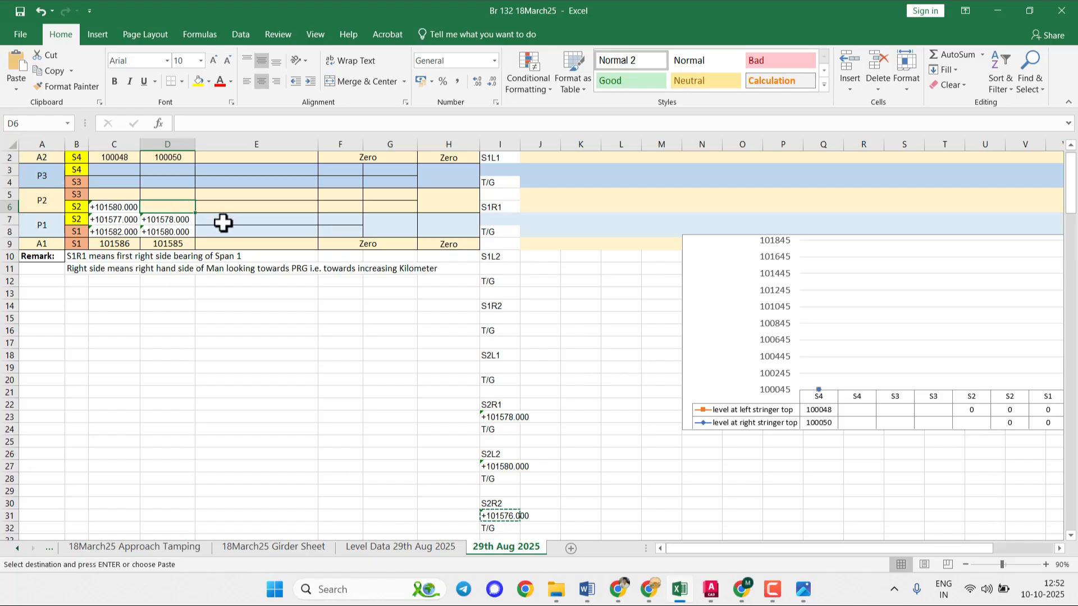
key(ctrl+v)
- Convert the right stringer levels in cells D6:D8 from text to plain numbers by re-entering them
key(Return)
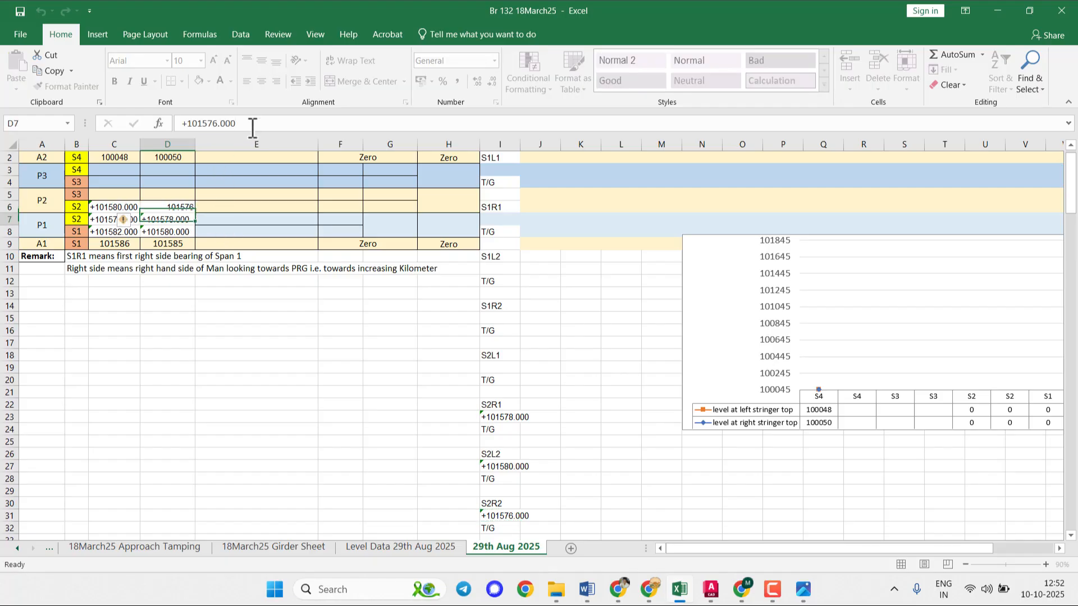
key(Return)
click(253, 121)
key(Return)
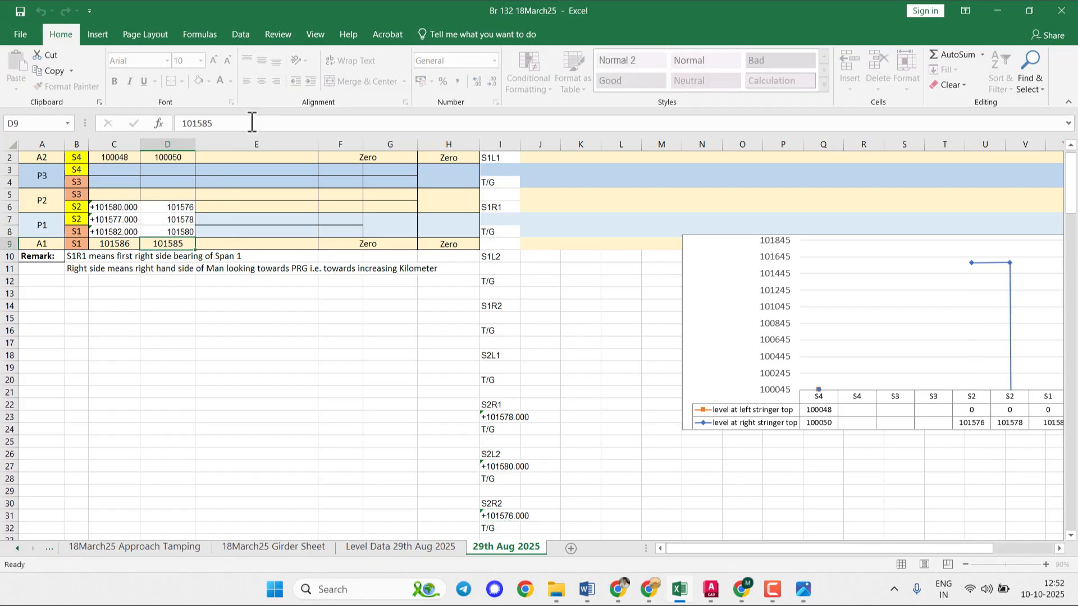
- Convert the left stringer levels in cells C6:C8 from text to plain numbers by re-entering them
click(130, 204)
click(251, 122)
key(Return)
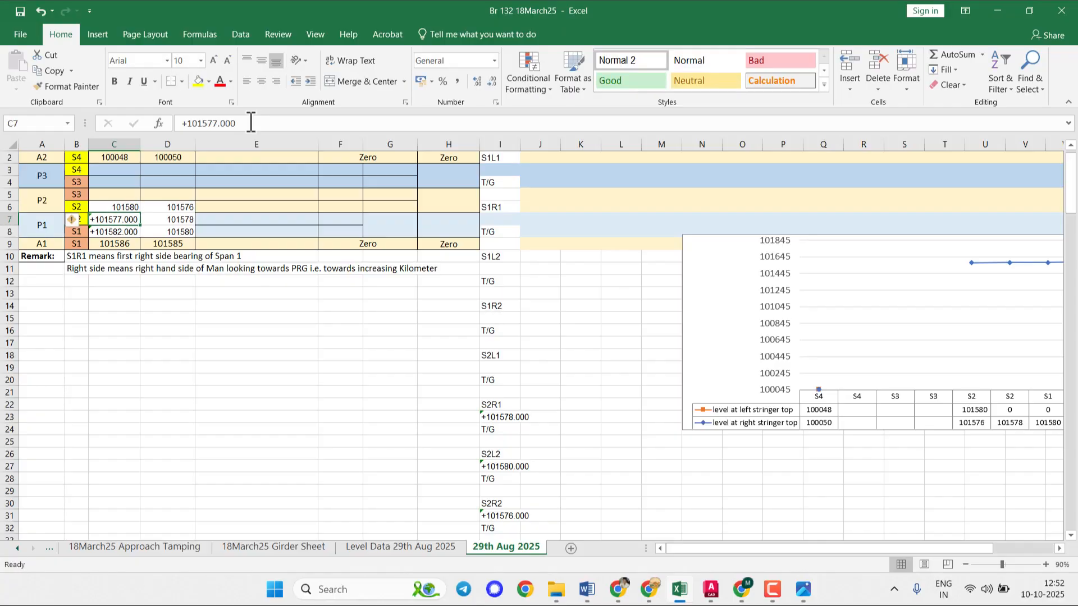
click(251, 122)
key(Return)
click(251, 122)
key(Return)
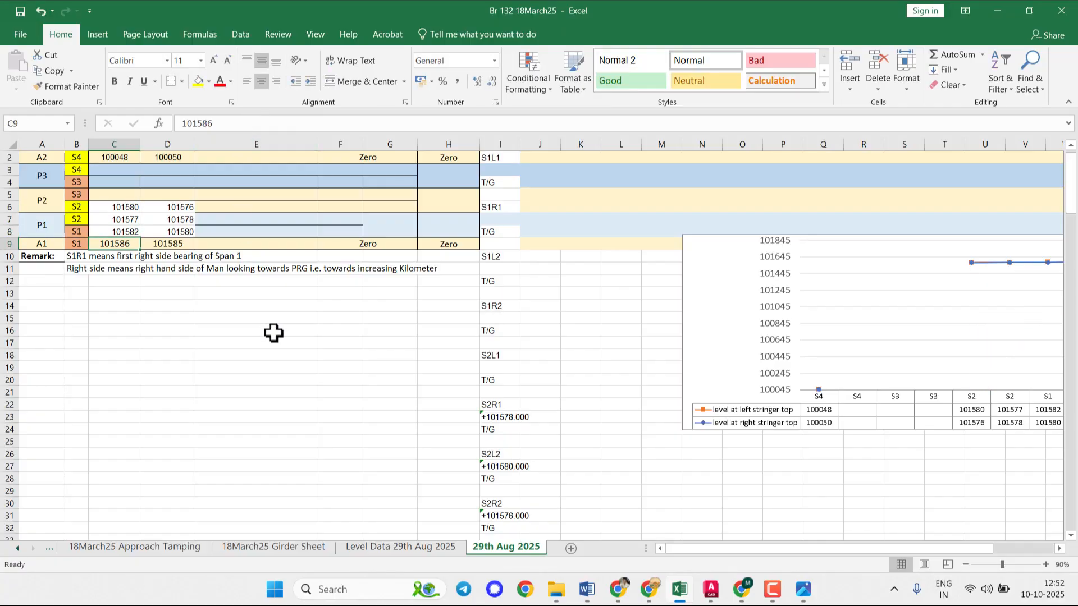
- Copy the formatting of cell E7 onto levels C7:D8 and that of cell E6 onto C6:D6
click(232, 220)
click(65, 86)
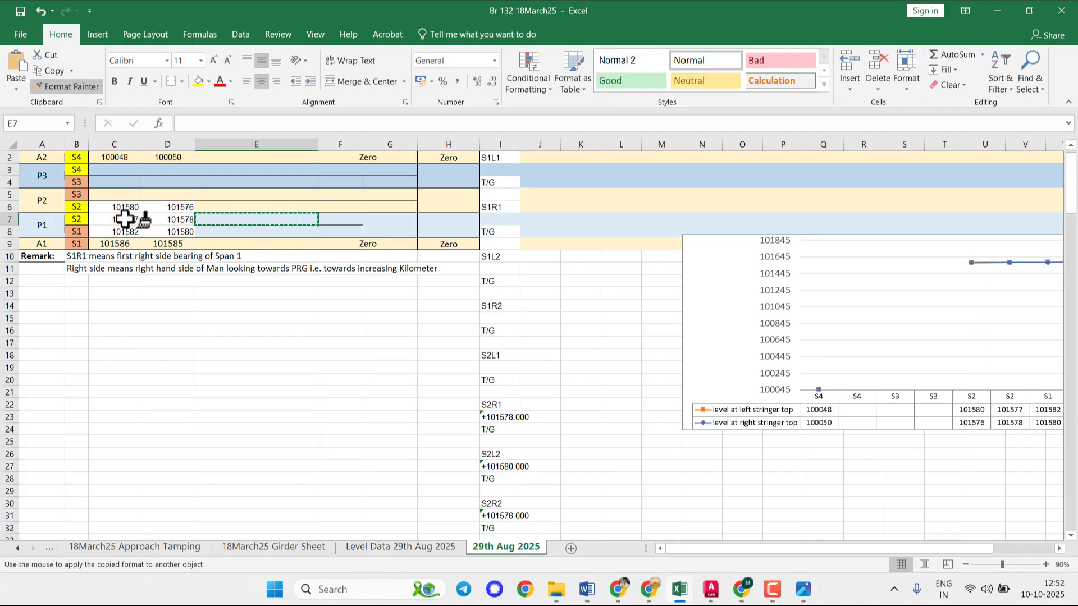
mouse_move(125, 219)
mouse_down()
mouse_move(158, 230)
mouse_move(164, 203)
mouse_up()
click(228, 205)
click(65, 86)
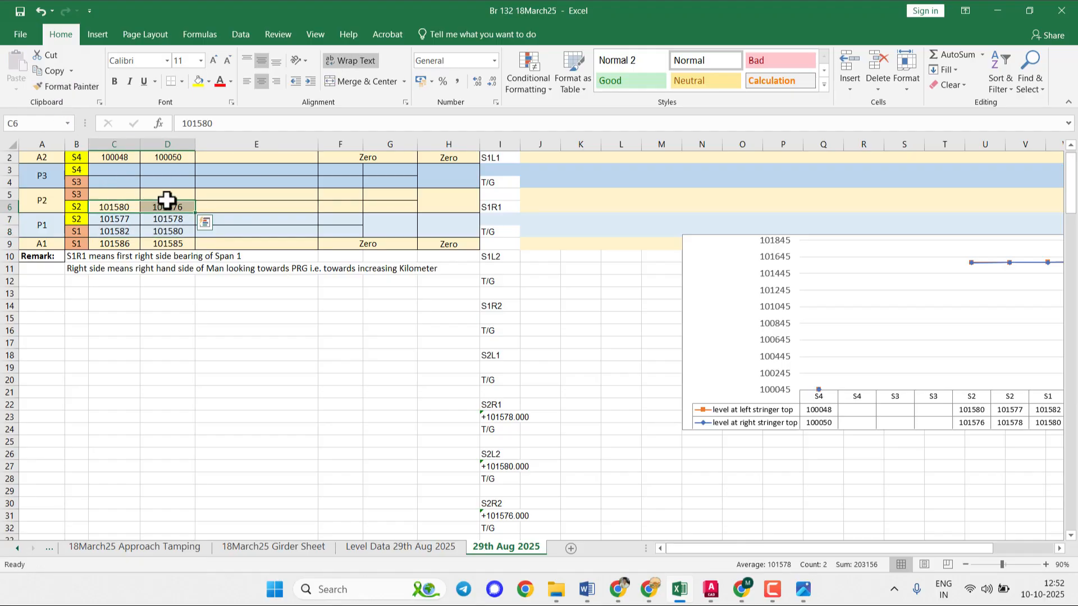
- Move the block of S3 and S4 readings starting at S3L1 up to cell I2, replacing the S1 and S2 readings
click(176, 197)
scroll(522, 427, down, 2)
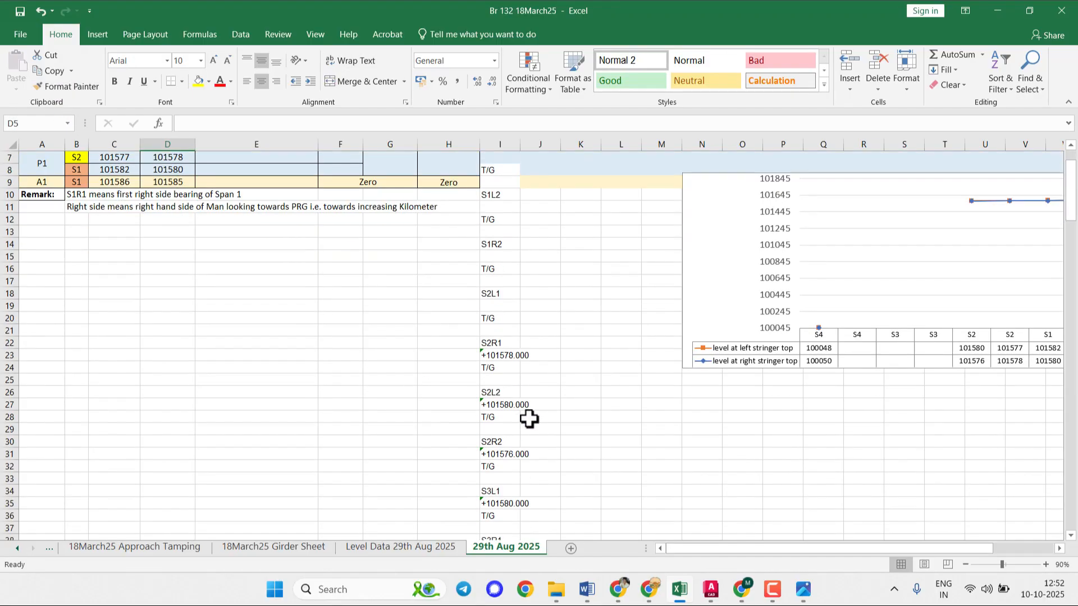
scroll(500, 490, up, 1)
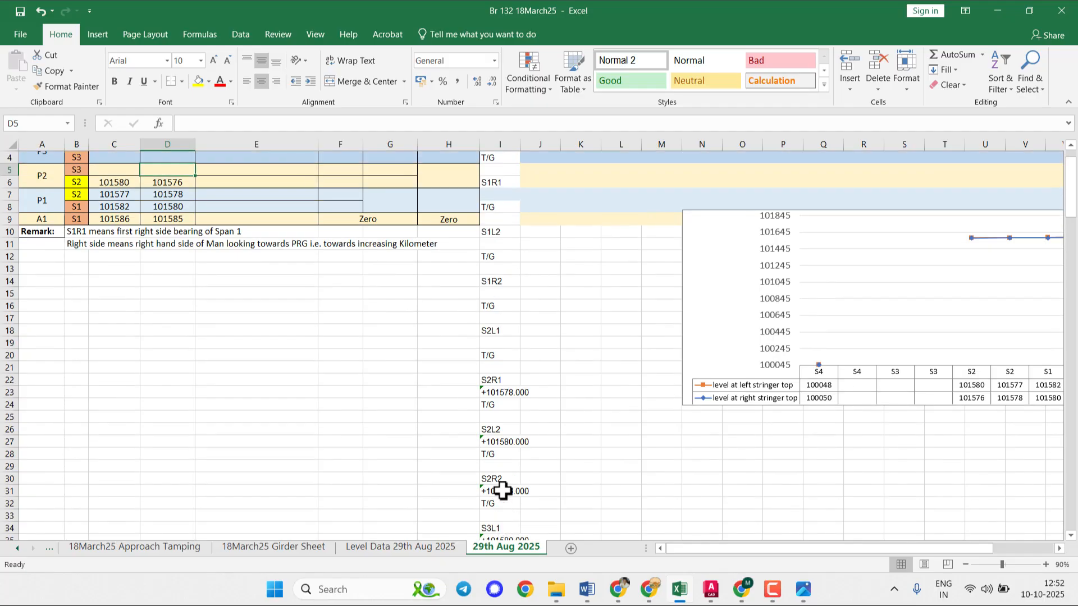
scroll(500, 489, down, 1)
drag(509, 481, 510, 520)
key(ctrl+c)
scroll(530, 329, up, 11)
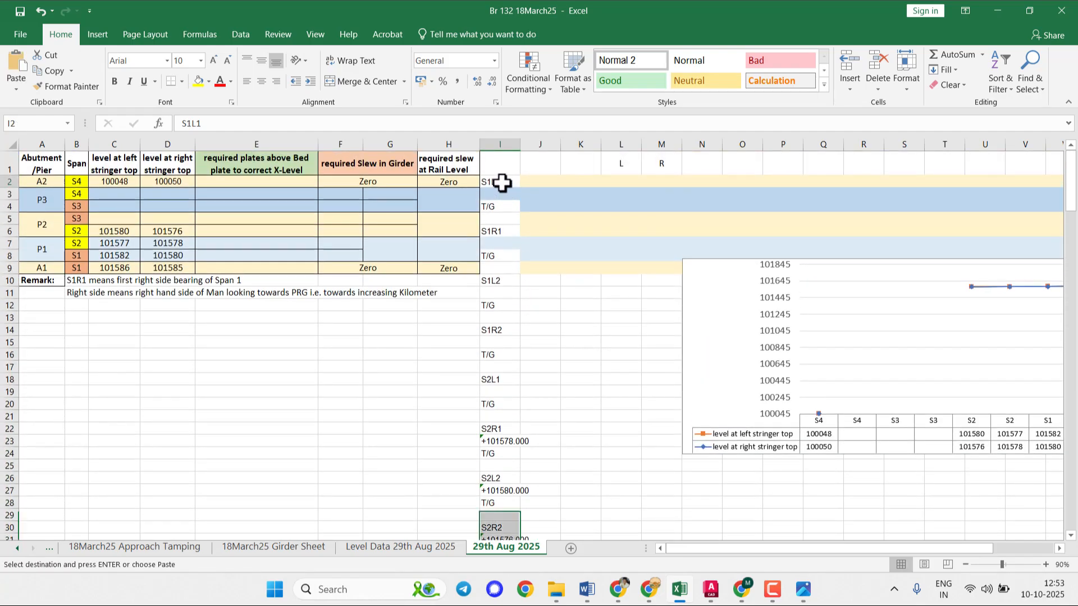
click(500, 182)
key(Return)
- Move the S3L1 level +101580.000 into cell C5 and the S3R1 level +101581.000 into cell D5
click(502, 194)
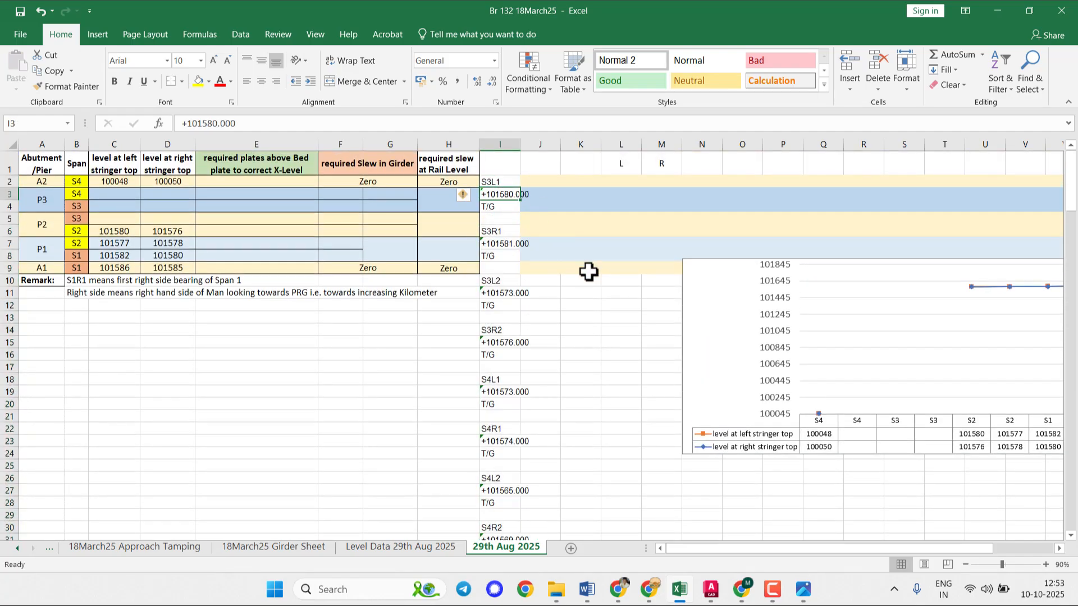
key(ctrl+c)
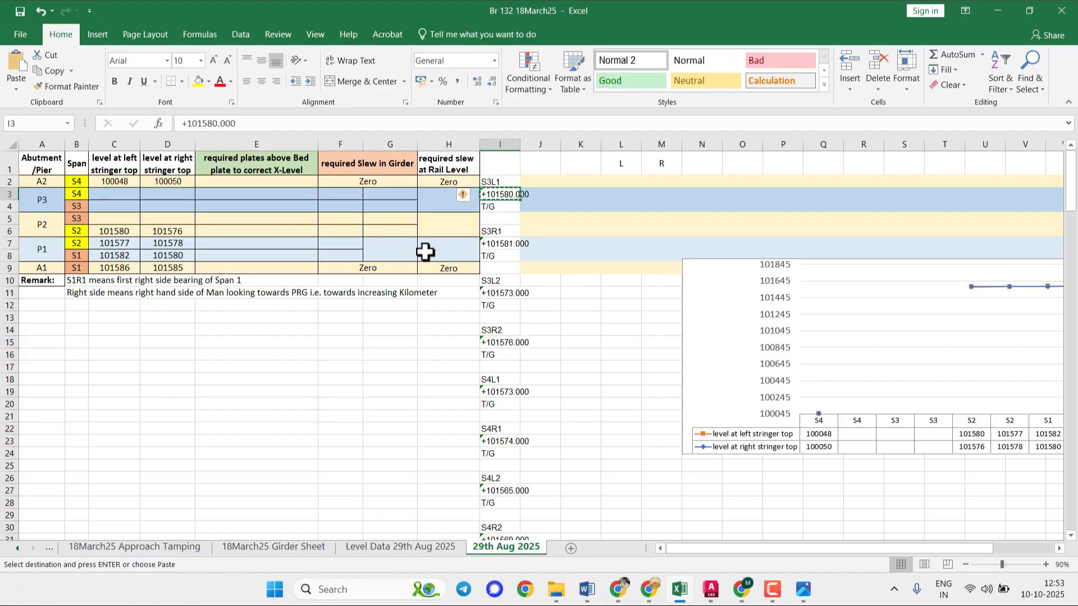
click(110, 219)
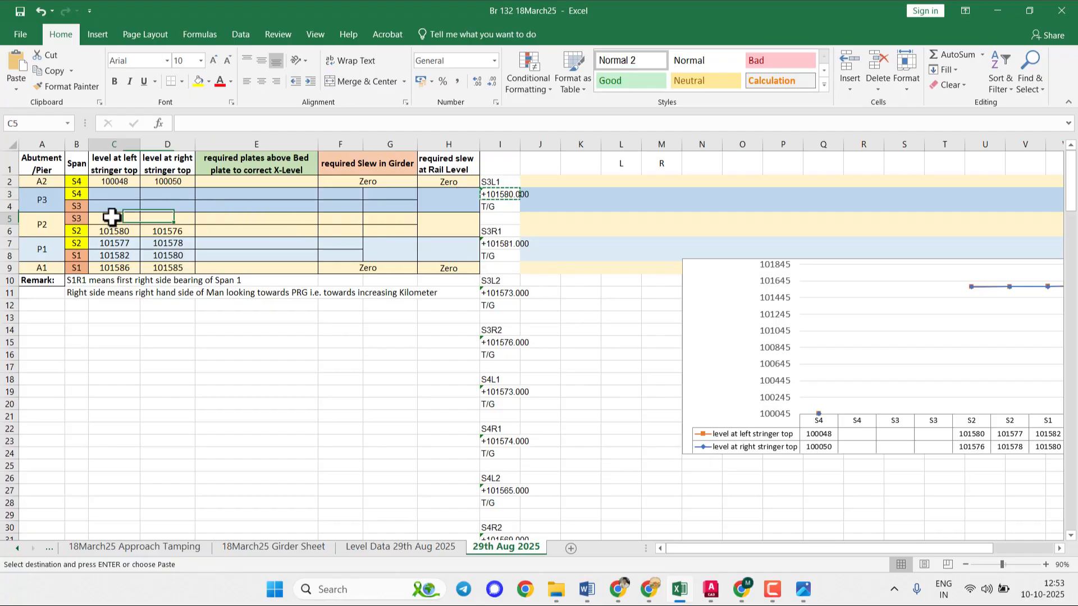
key(Return)
click(506, 244)
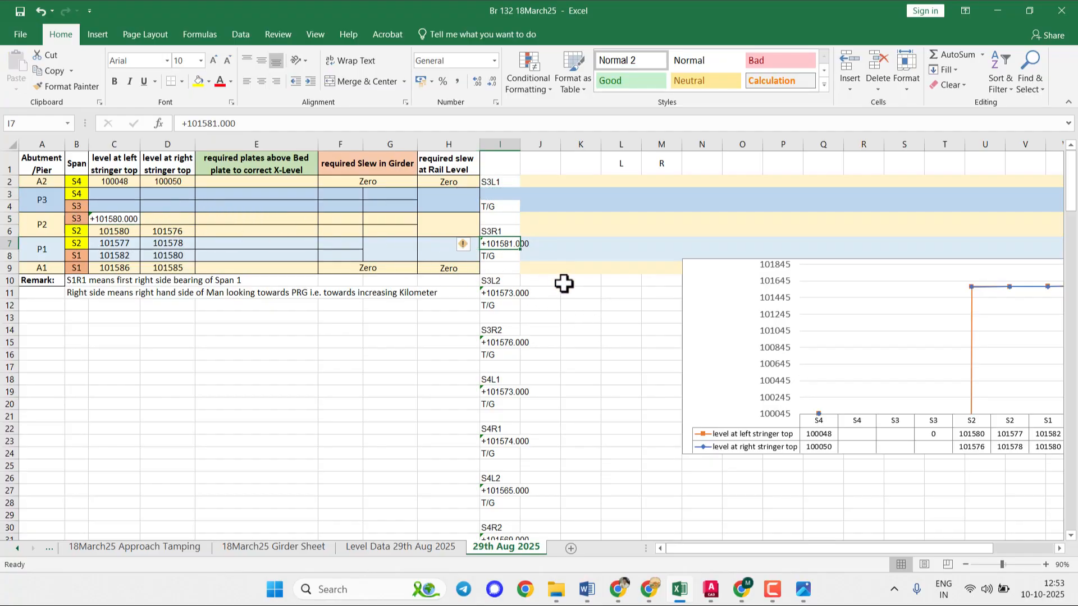
key(ctrl+x)
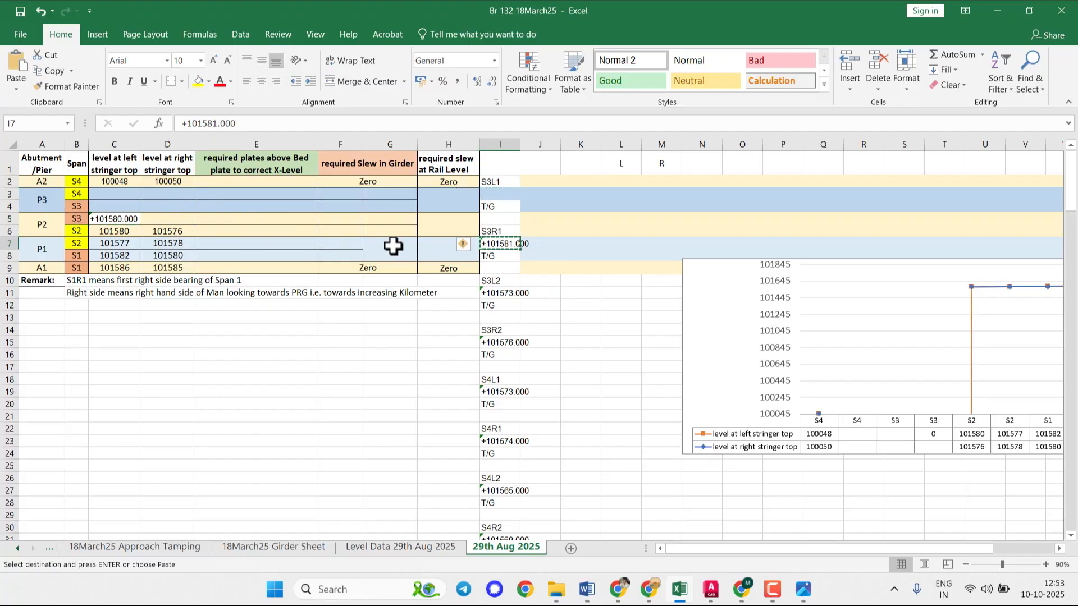
click(174, 219)
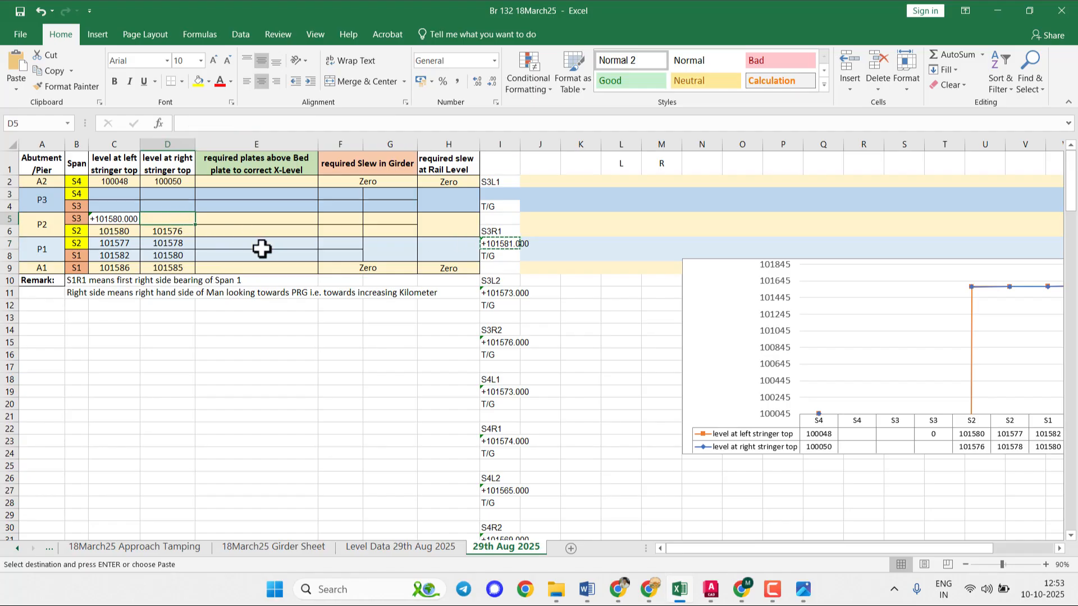
key(Return)
- Move the S3L2 level +101573.000 into cell C4 and the S3R2 level +101576.000 into cell D4
click(512, 296)
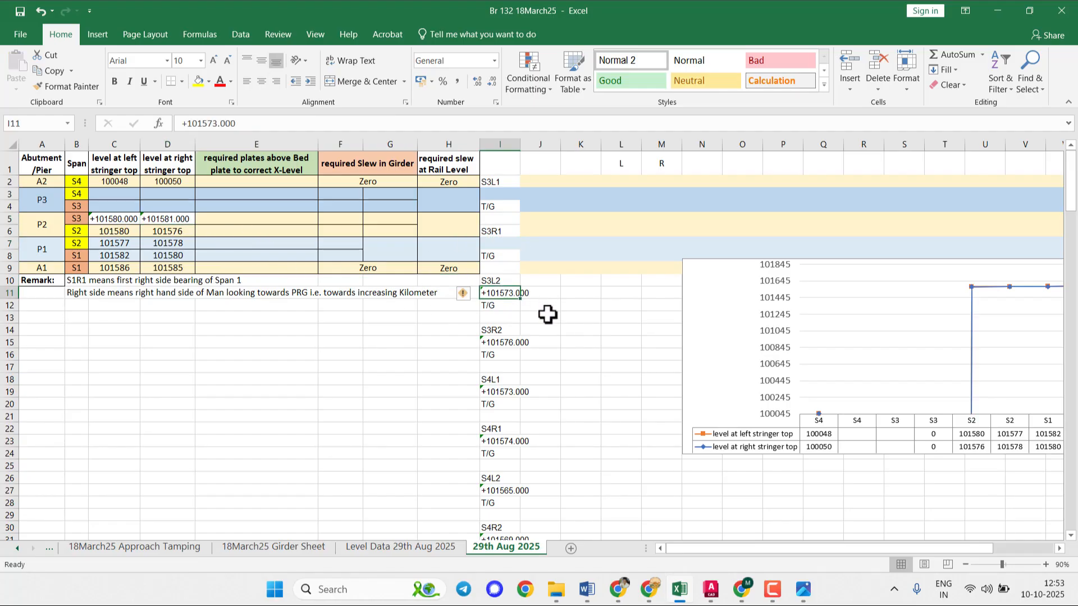
key(ctrl+x)
click(126, 207)
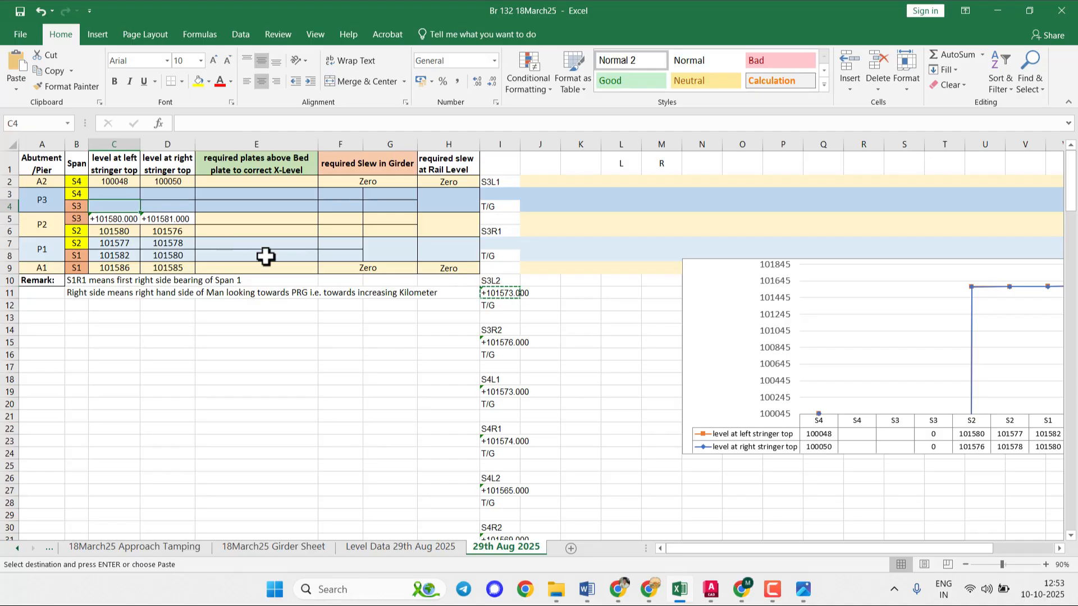
key(Return)
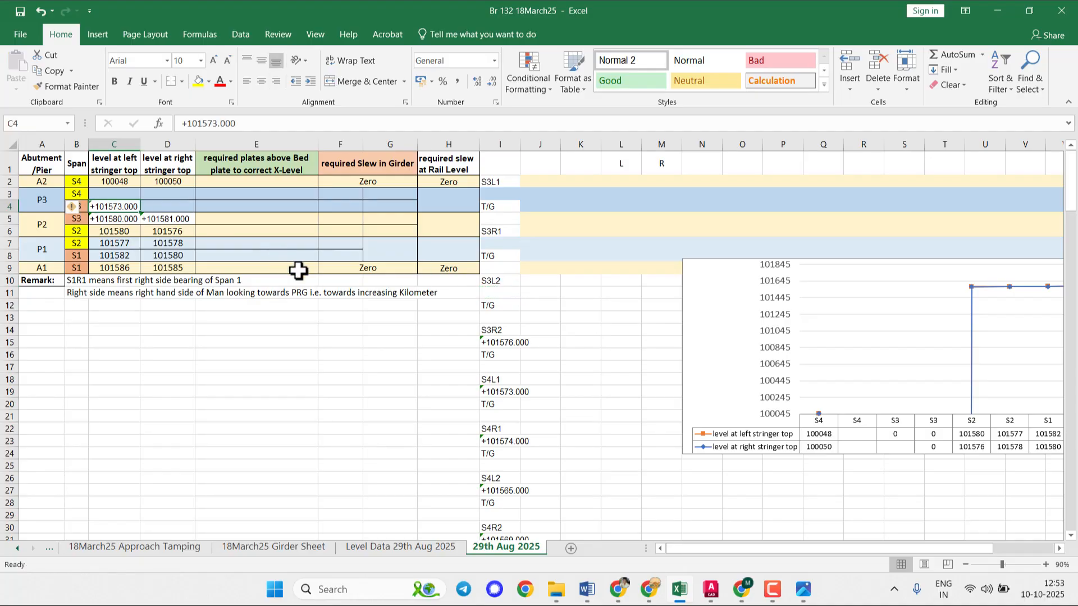
click(497, 342)
key(ctrl+x)
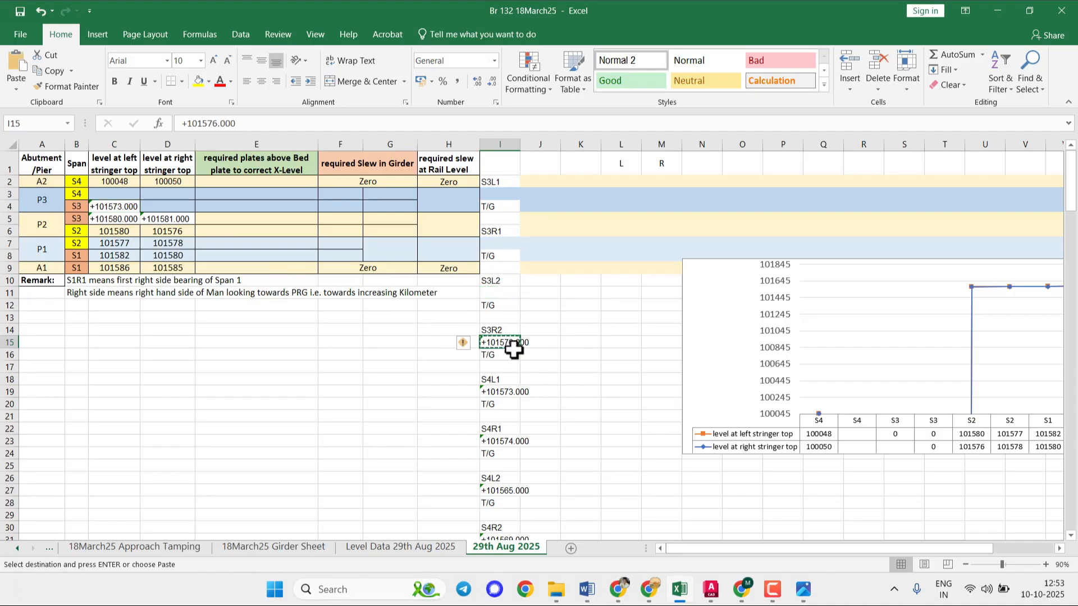
click(184, 208)
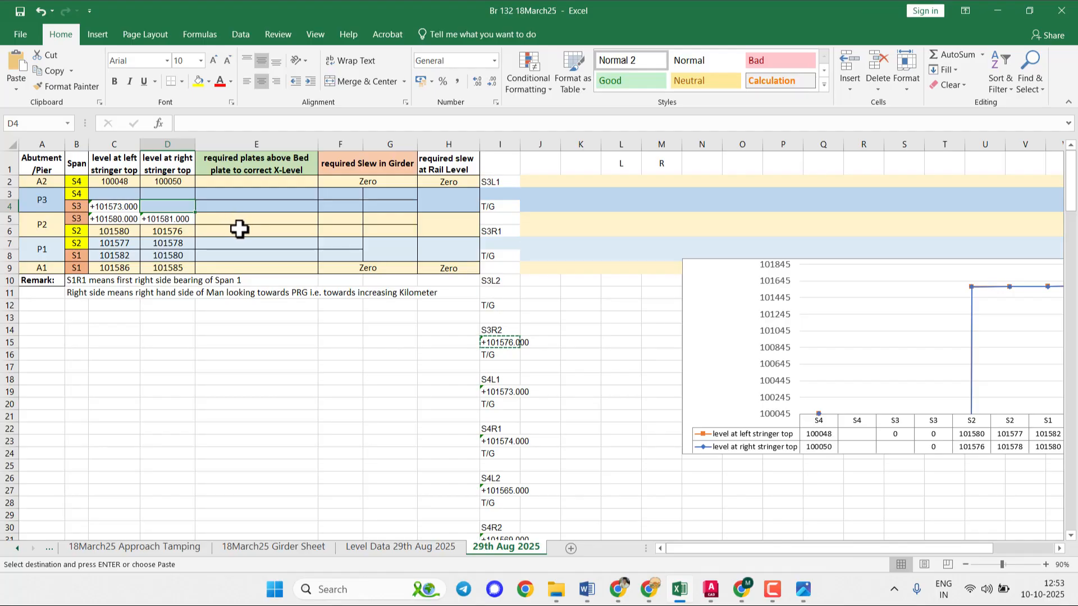
key(Return)
- Move the S4L1 level +101573.000 into cell C3 and the S4R1 level +101574.000 into cell D3
click(511, 393)
key(ctrl+x)
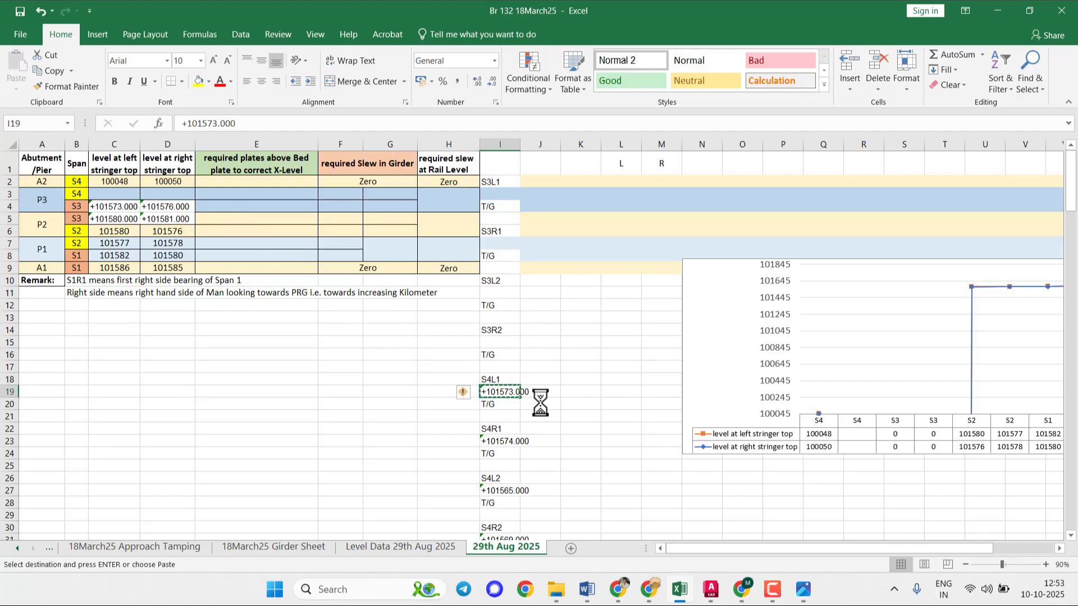
click(133, 194)
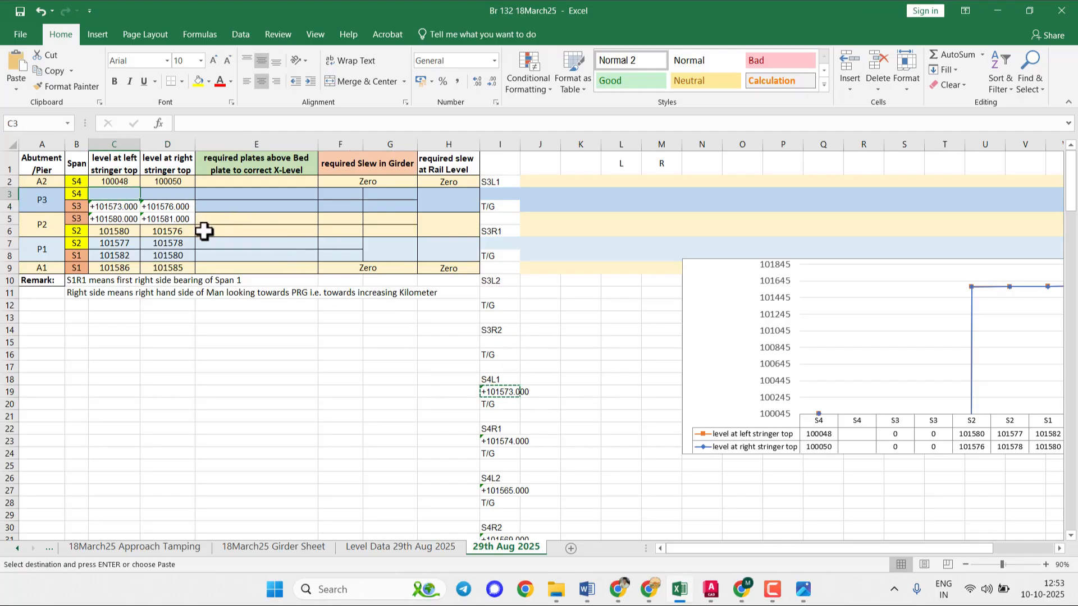
key(Return)
click(505, 440)
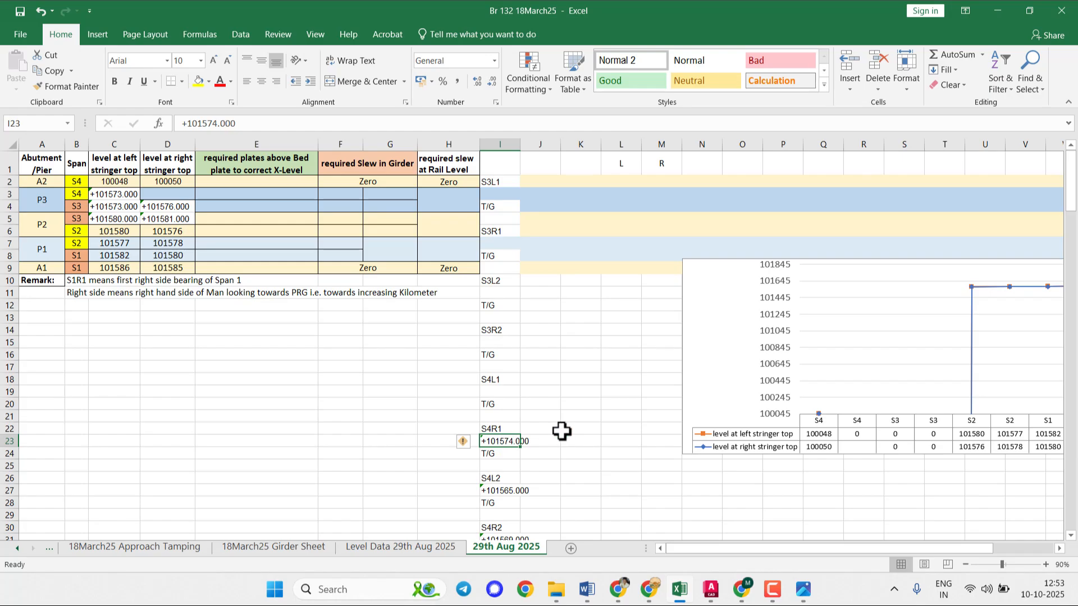
key(ctrl+x)
click(177, 196)
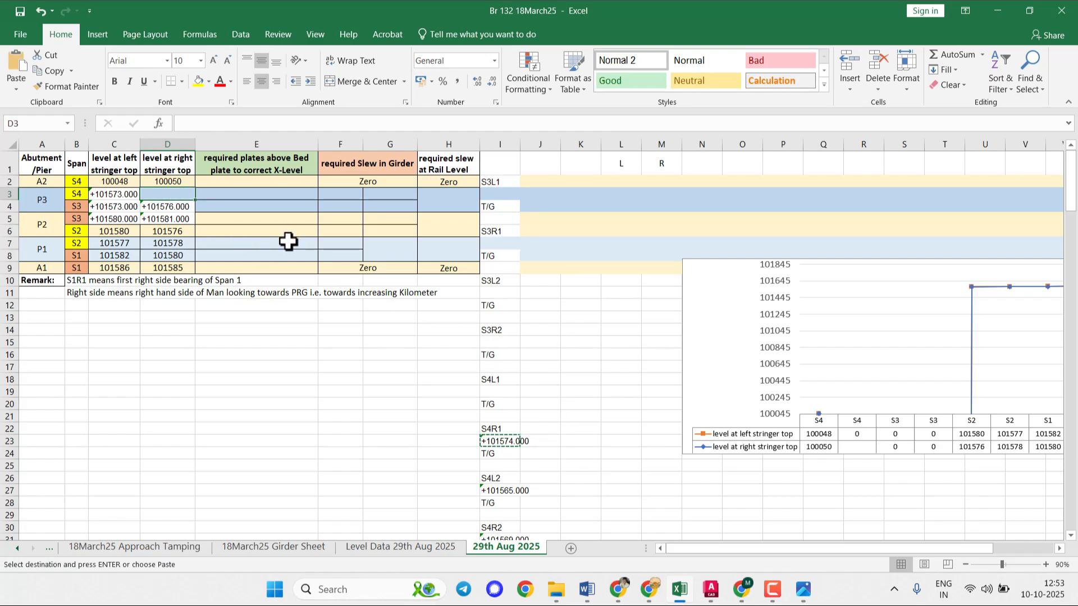
key(Return)
- Move the S4L2 level +101565.000 into cell C2 and the S4R2 level +101569.000 into cell D2
click(502, 491)
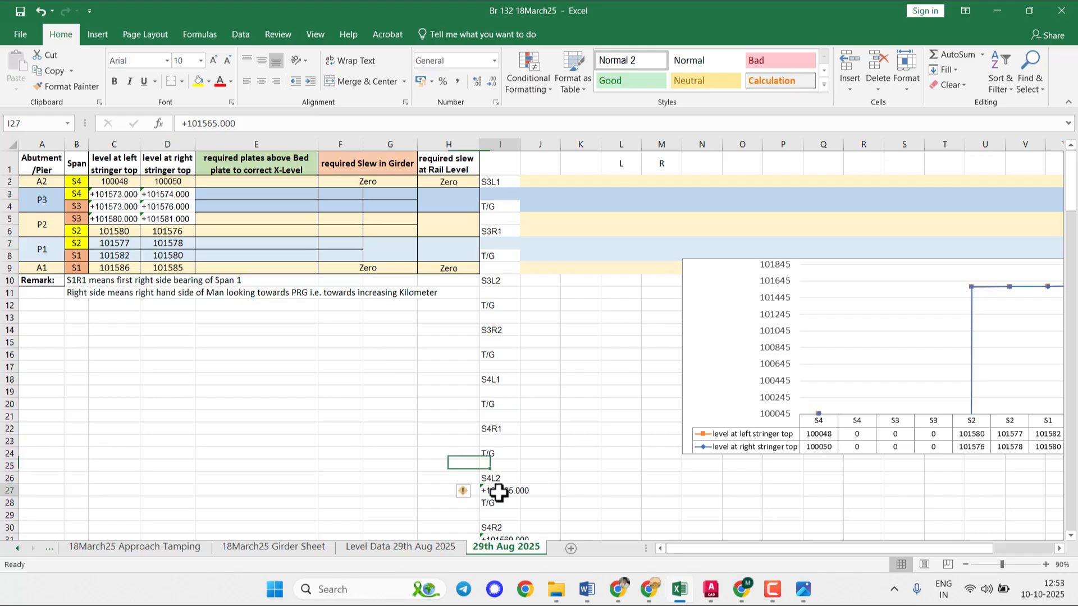
key(ctrl+x)
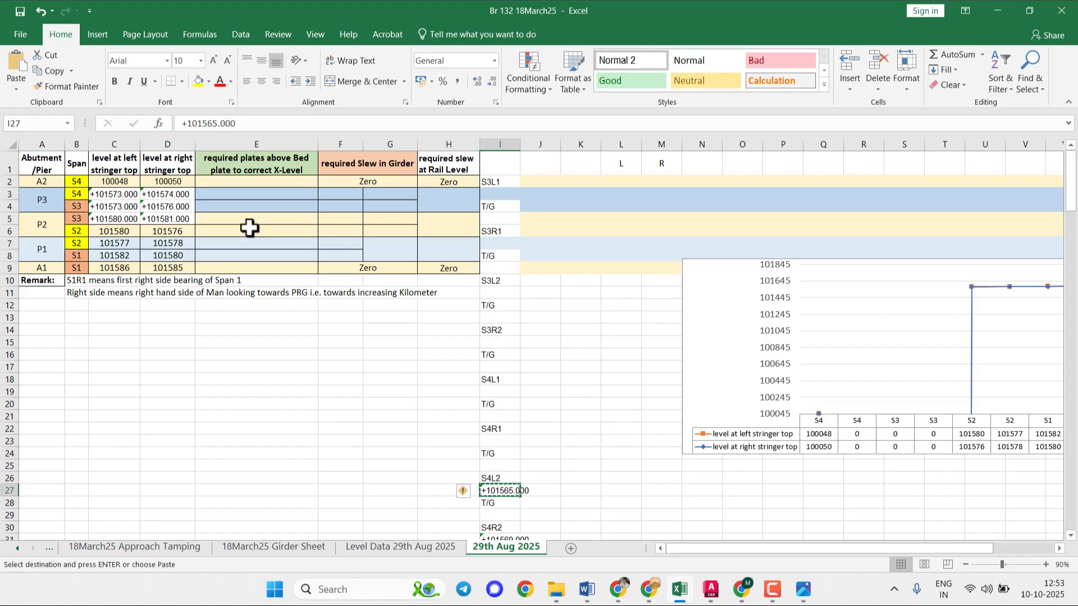
click(112, 182)
key(Return)
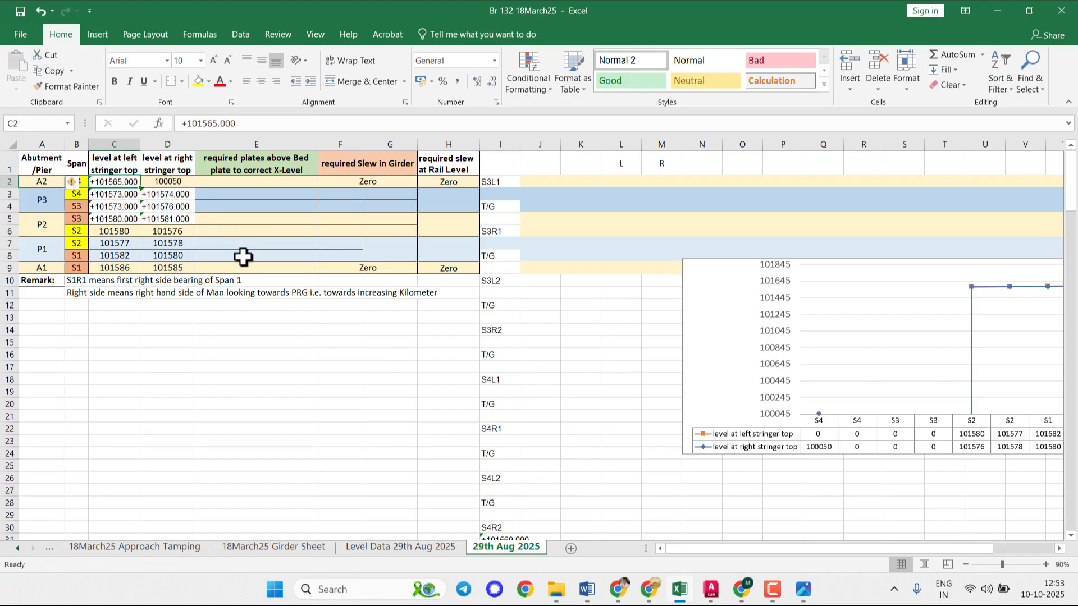
scroll(494, 516, down, 1)
click(503, 517)
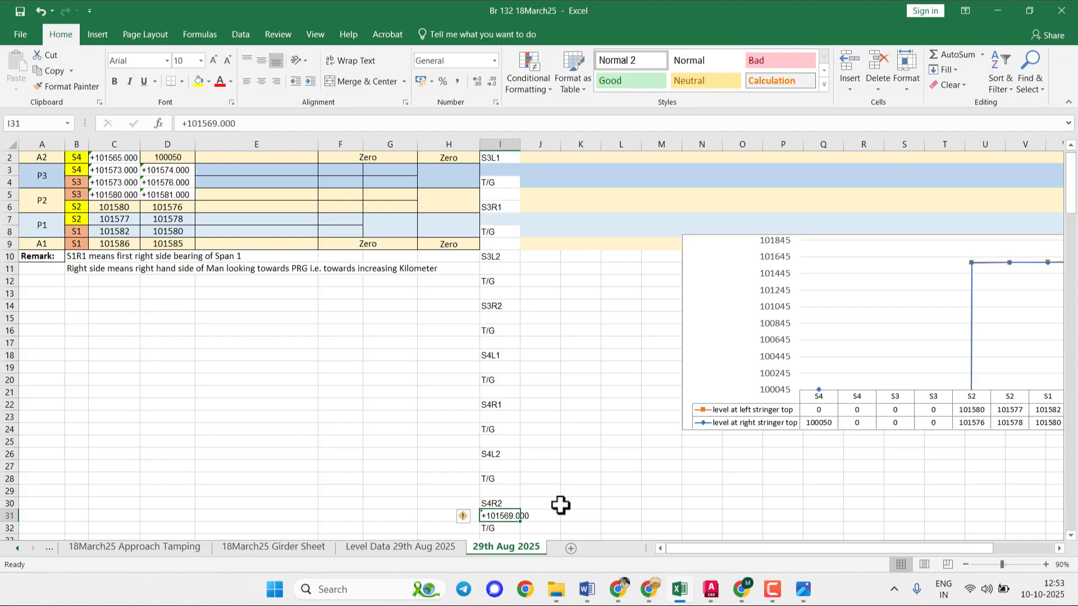
key(ctrl+x)
scroll(163, 174, up, 1)
click(179, 182)
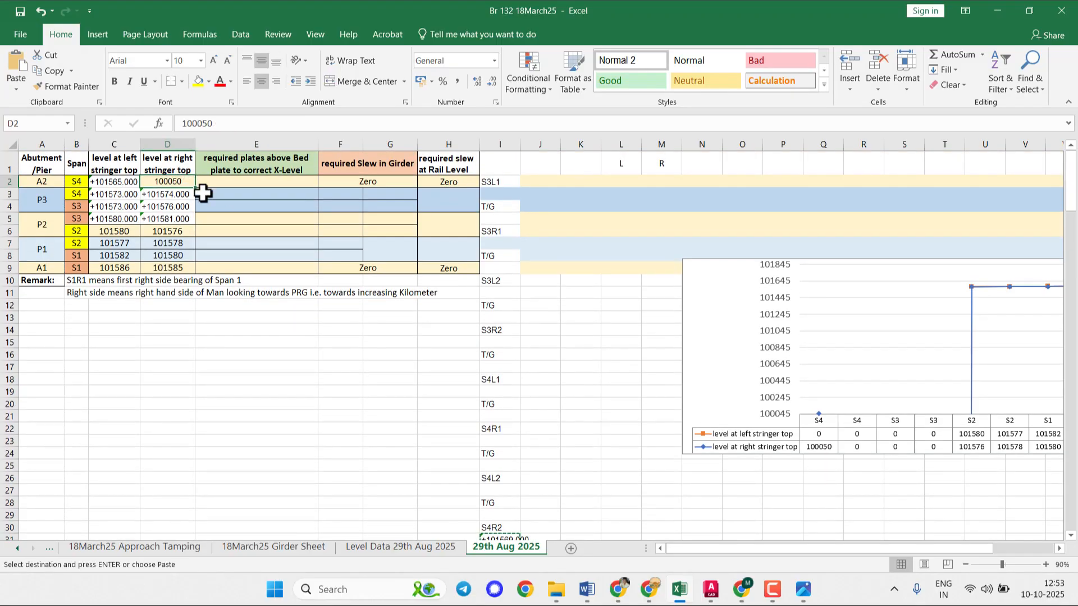
key(Return)
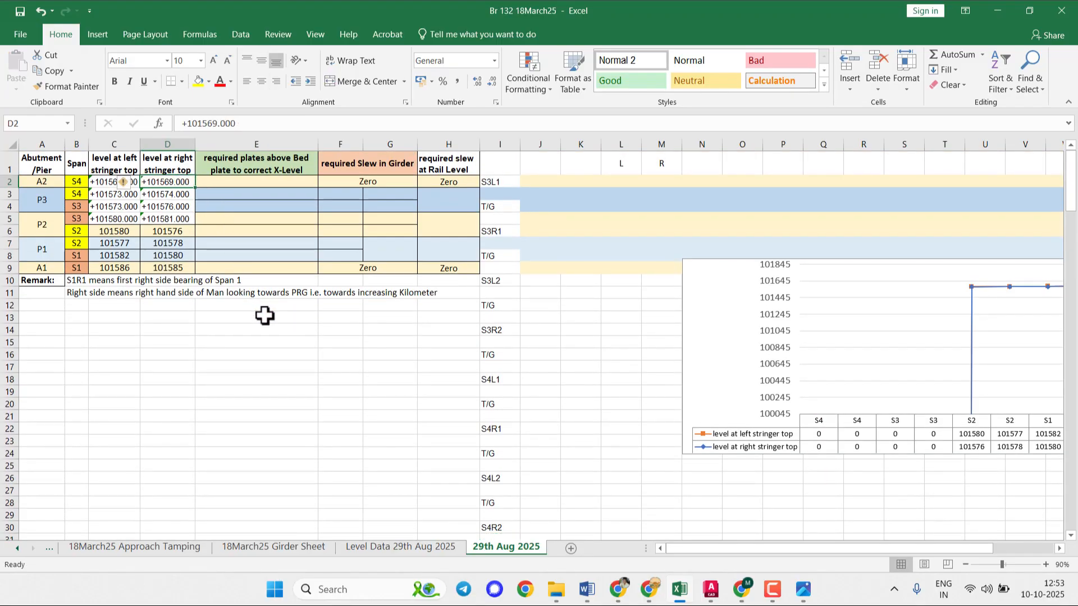
- Re-enter the right stringer levels in cells D2 to D5 so that they are stored as numbers instead of text
key(Down)
key(F2)
key(Return)
key(F2)
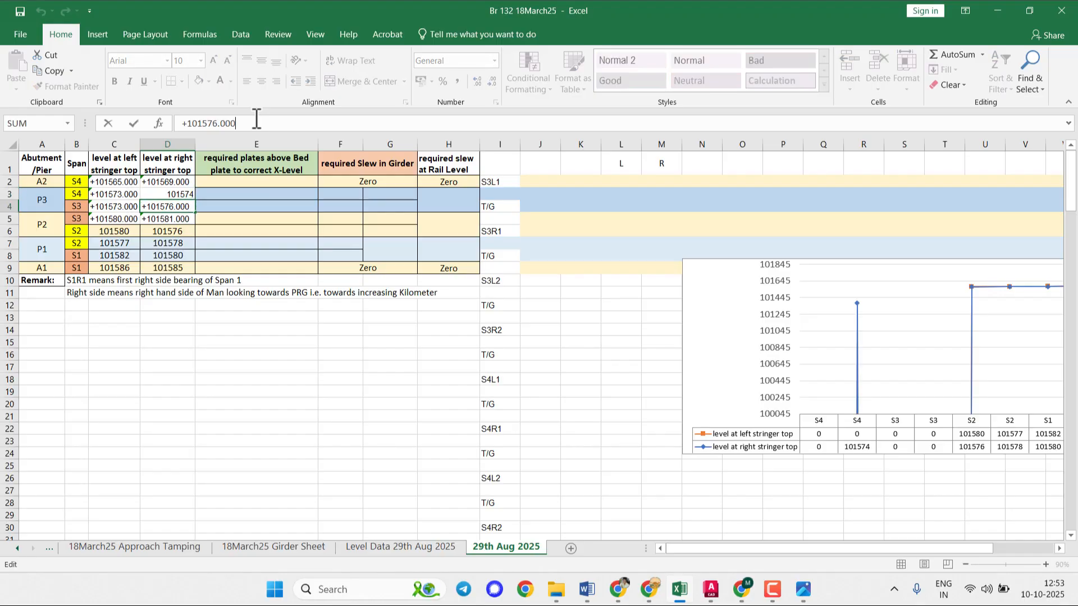
key(Return)
key(F2)
key(Return)
click(169, 182)
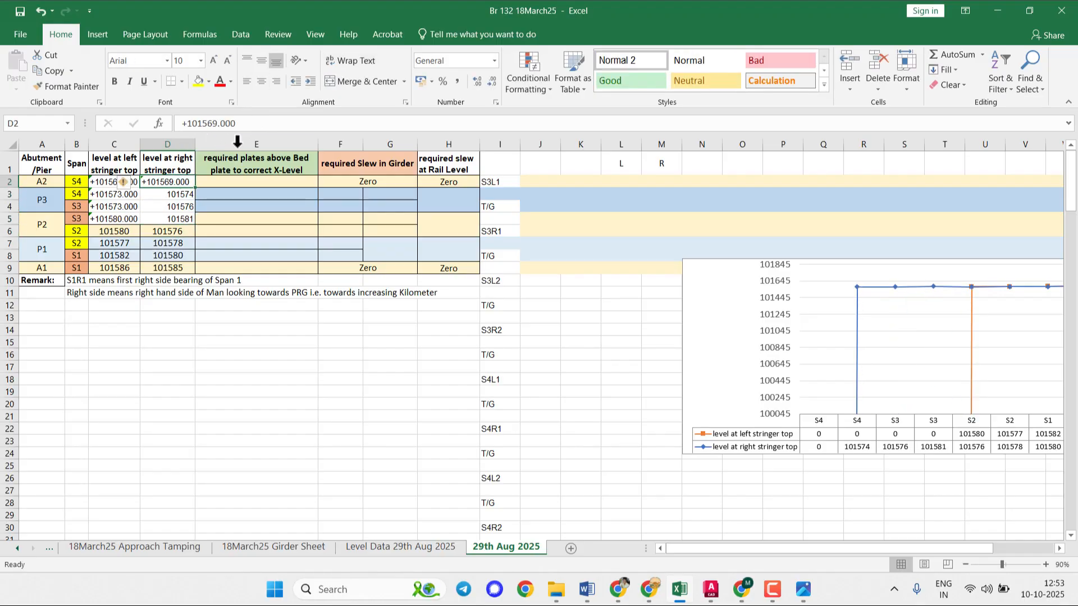
click(261, 125)
key(Return)
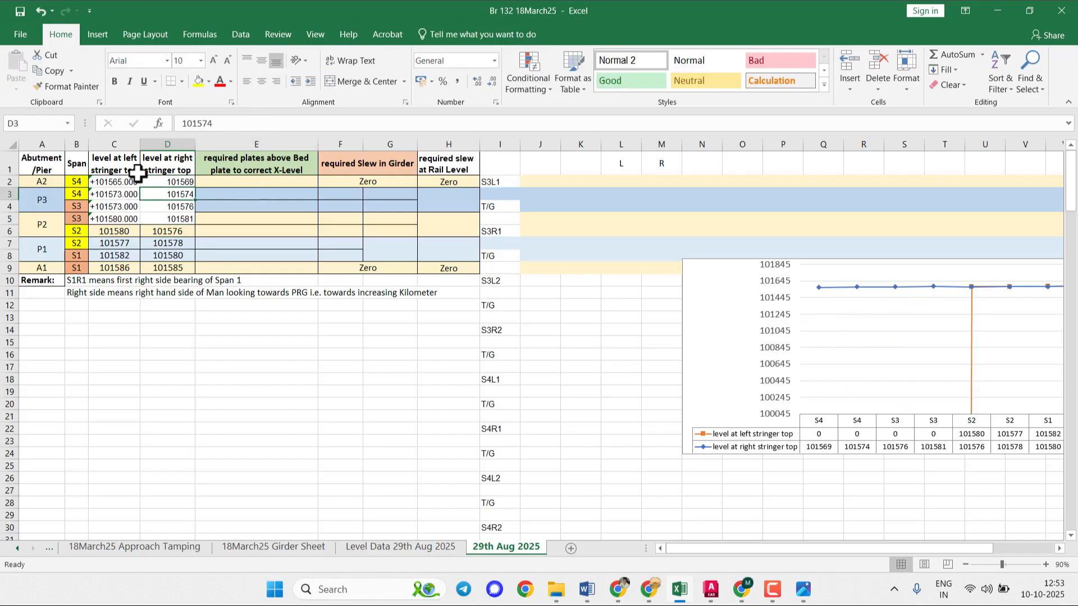
- Re-enter the left stringer levels in cells C2 to C5 so that they are stored as numbers instead of text
click(120, 183)
click(254, 120)
key(Return)
click(255, 120)
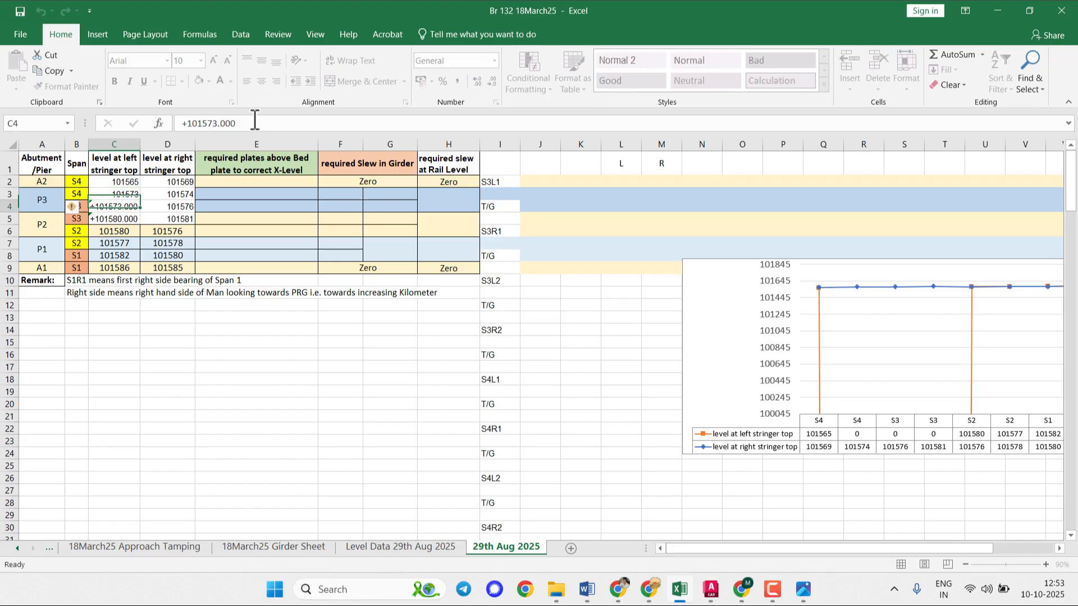
key(Return)
click(255, 120)
key(Return)
click(254, 120)
key(Return)
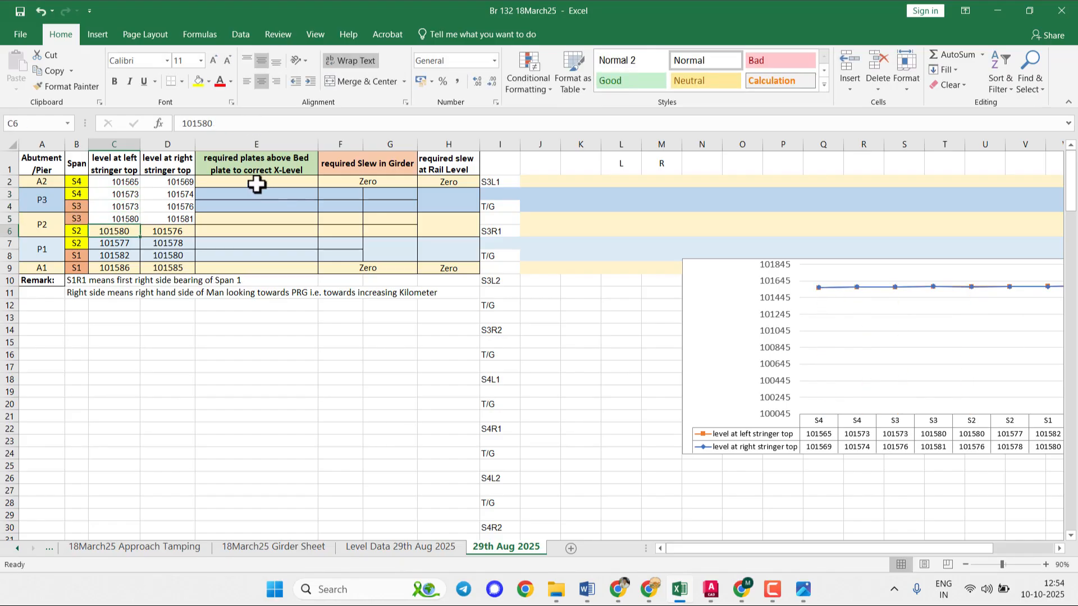
- Copy the fill, font and alignment of the adjacent column E cells onto the level cells C2:D5, row colour by row colour
click(254, 181)
click(76, 87)
drag(151, 180, 120, 180)
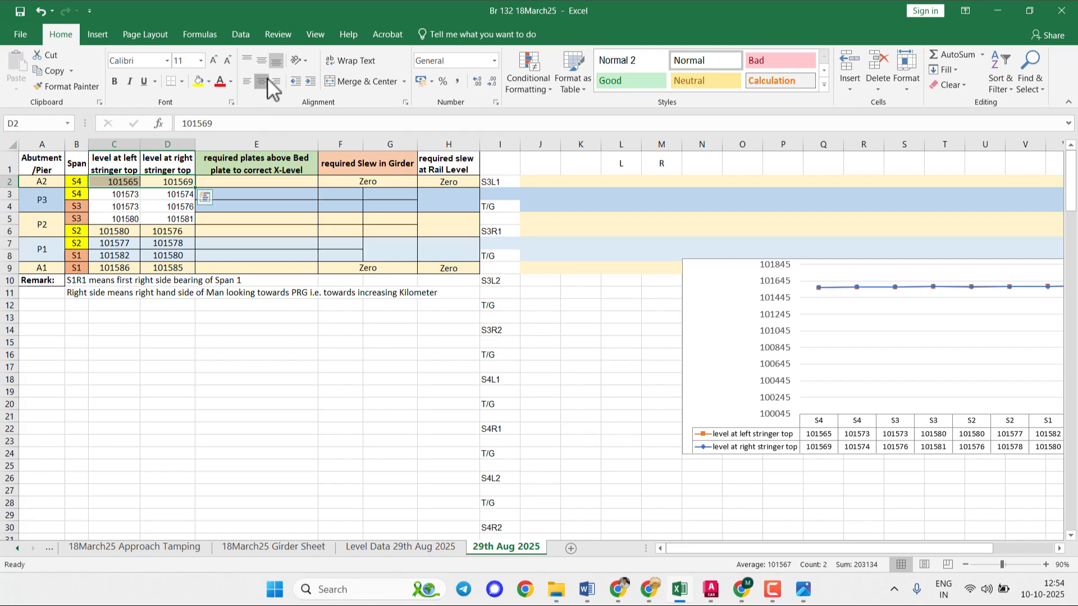
click(231, 195)
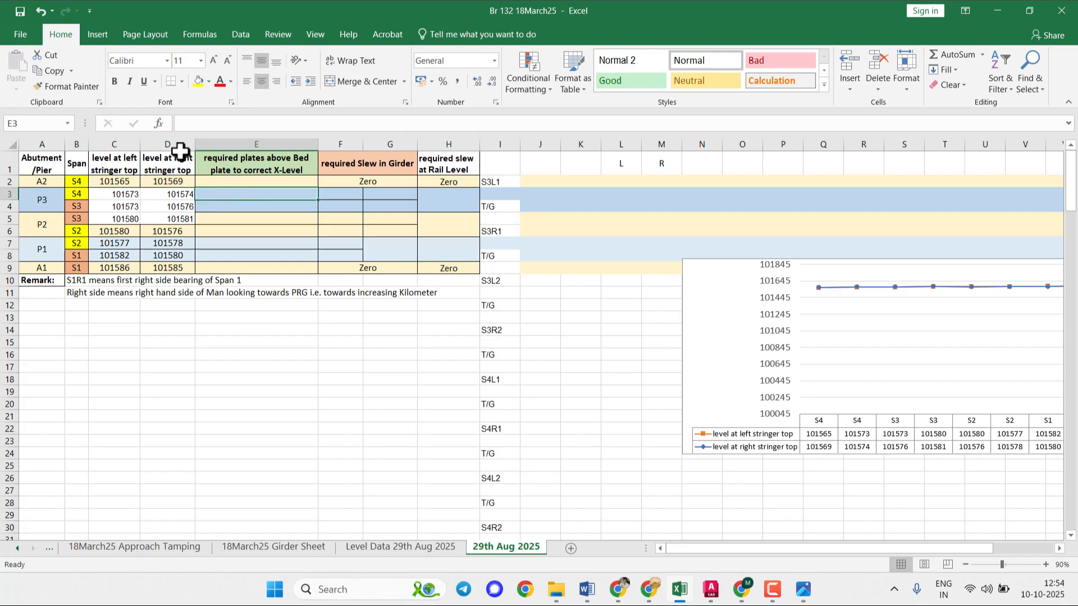
click(73, 87)
drag(172, 197, 117, 204)
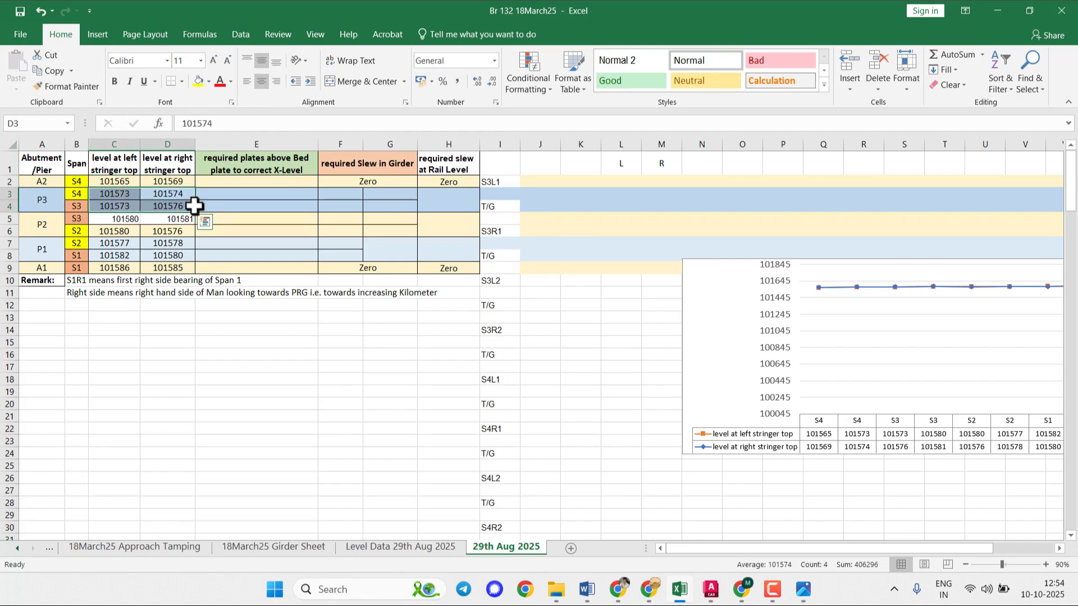
click(259, 221)
click(73, 87)
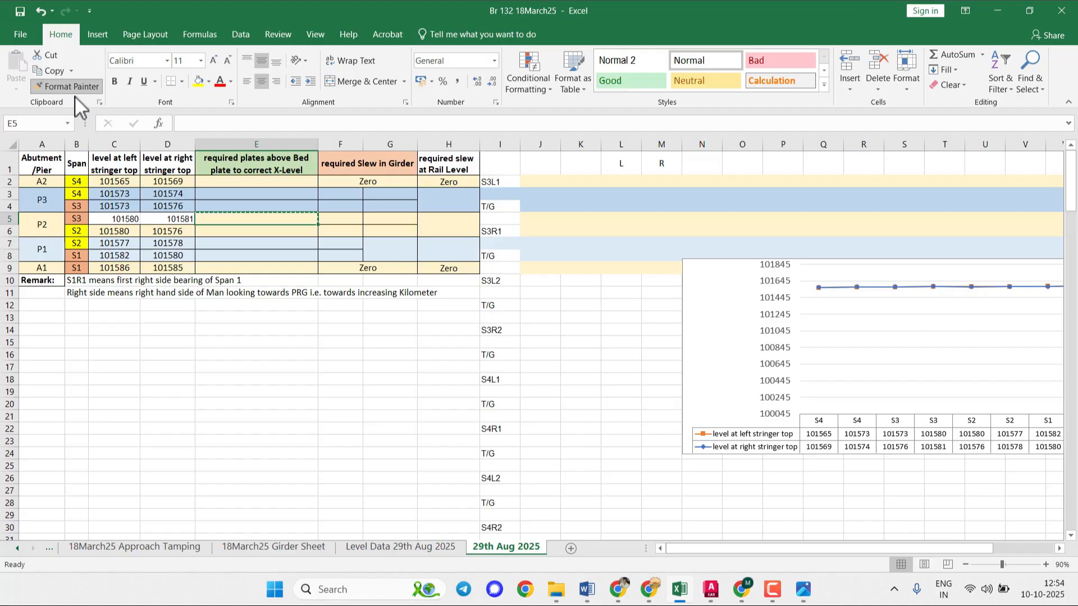
drag(166, 219, 121, 219)
click(163, 232)
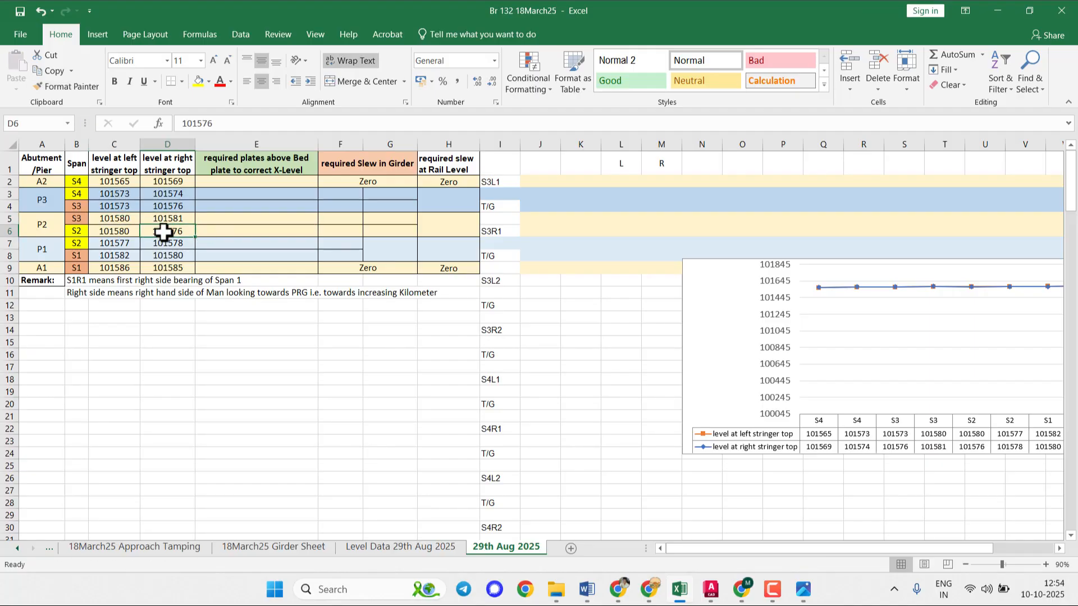
click(352, 327)
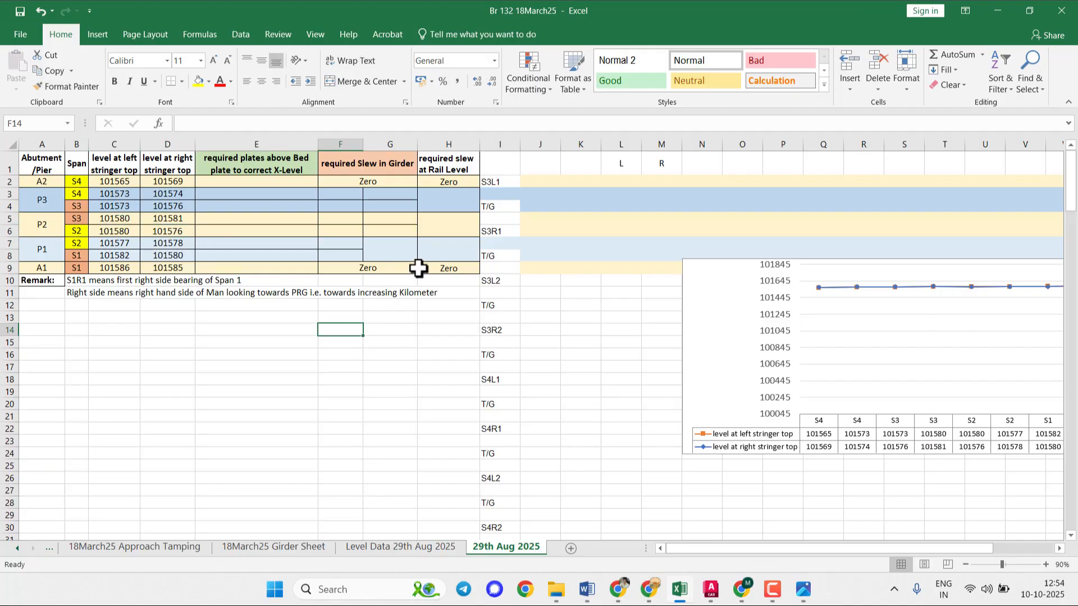
click(391, 247)
click(391, 256)
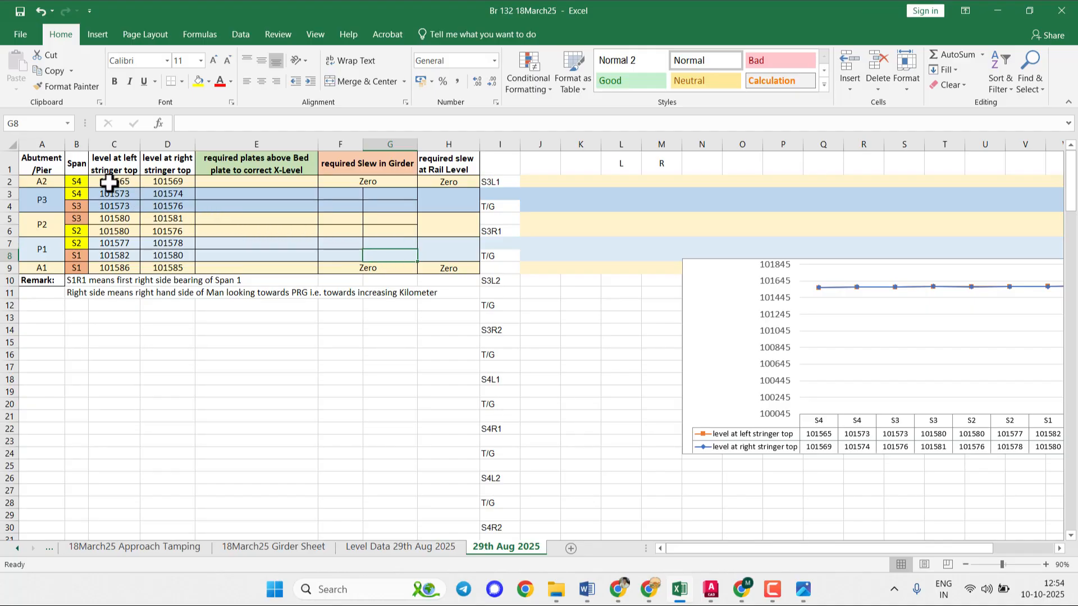
drag(109, 182, 169, 182)
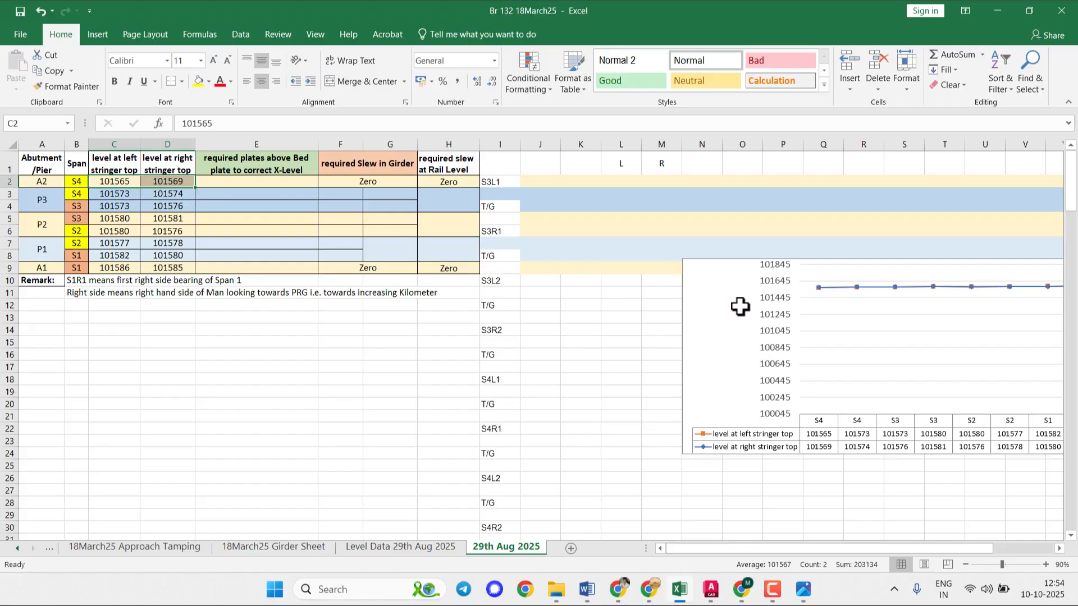
- Move the stringer level chart closer to the table and open the format options of its vertical axis
drag(741, 306, 518, 312)
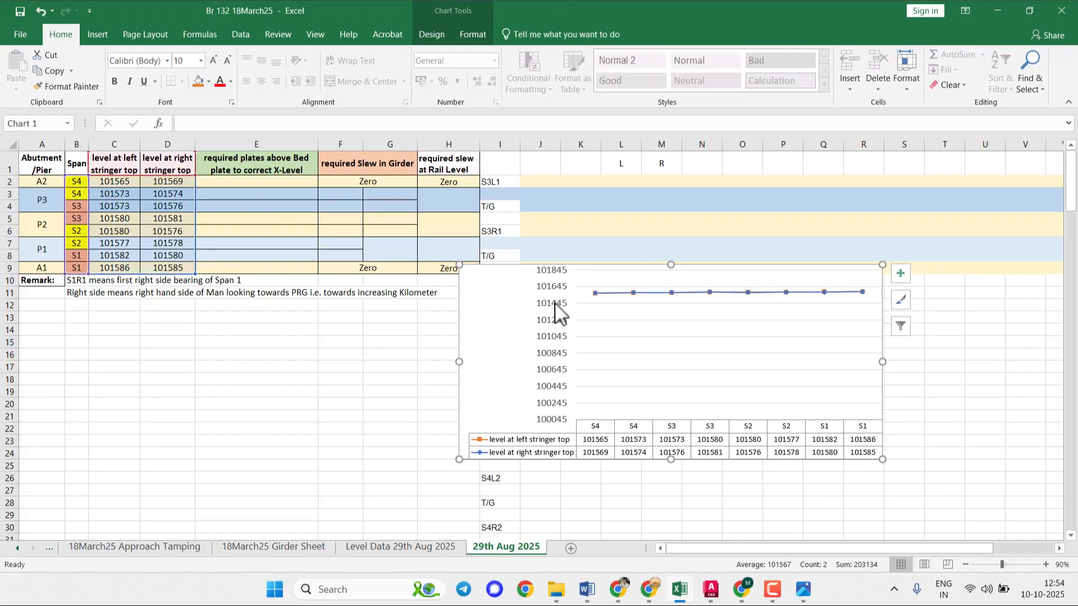
click(557, 314)
double_click(557, 314)
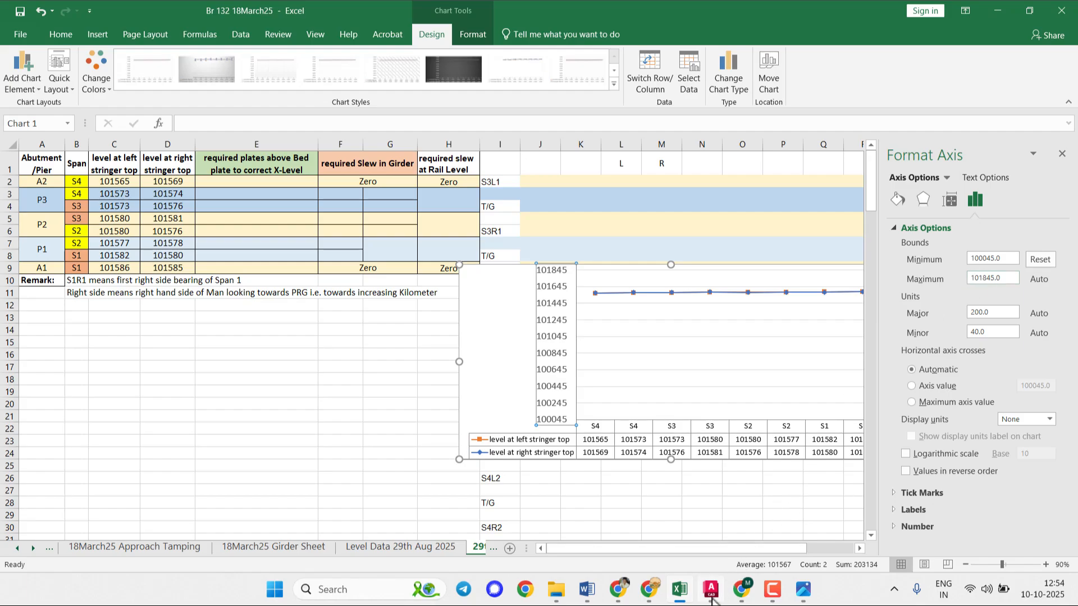
mouse_move(711, 599)
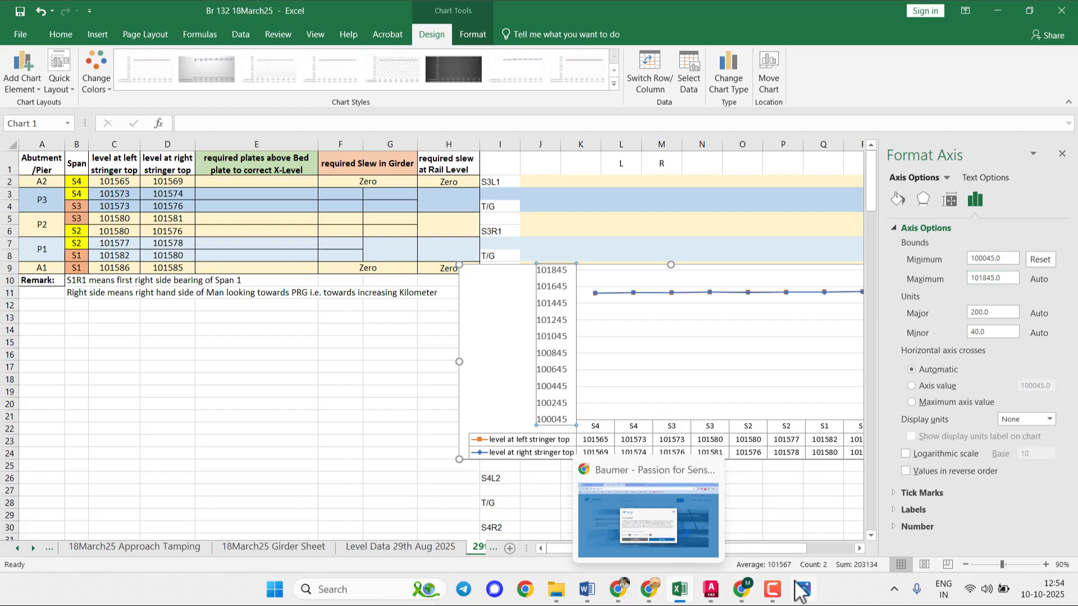
click(775, 593)
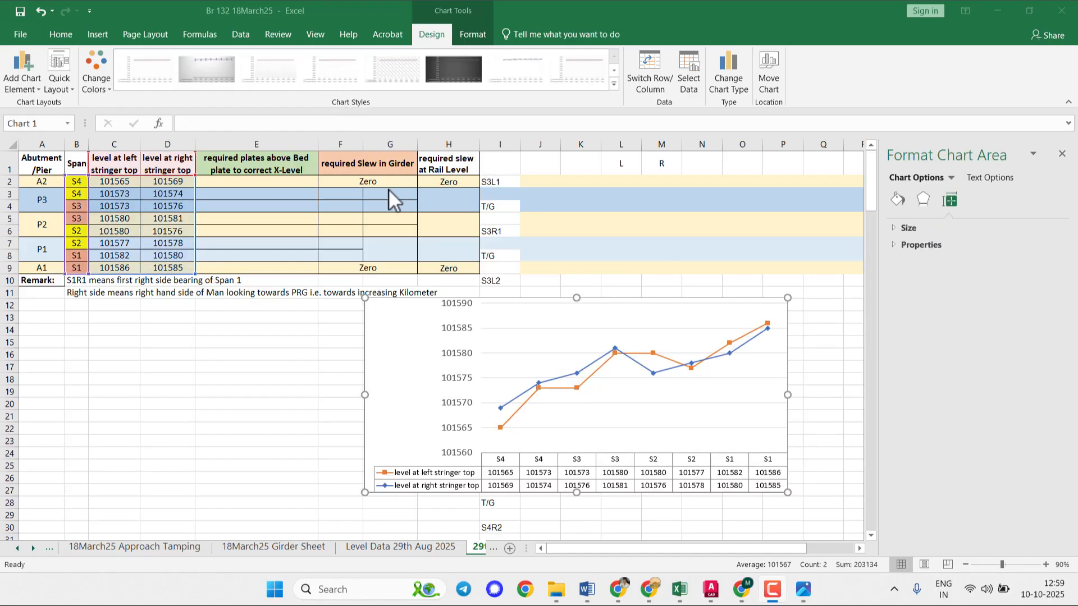
- Examine the left and right stringer level lines in the chart and the required bearing plates in the 18March25 Girder Sheet
click(416, 319)
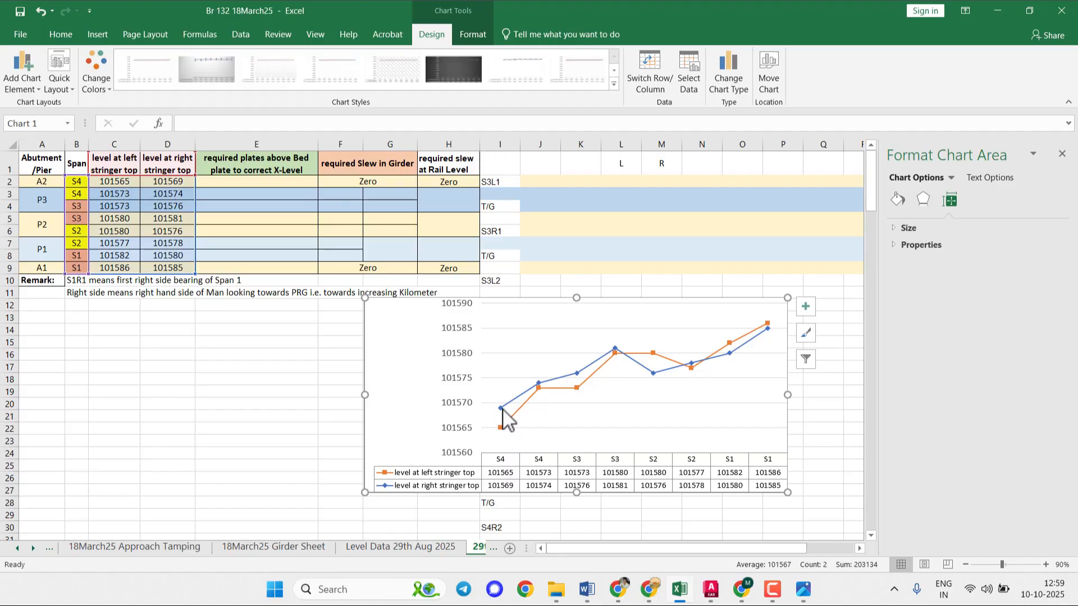
mouse_move(503, 410)
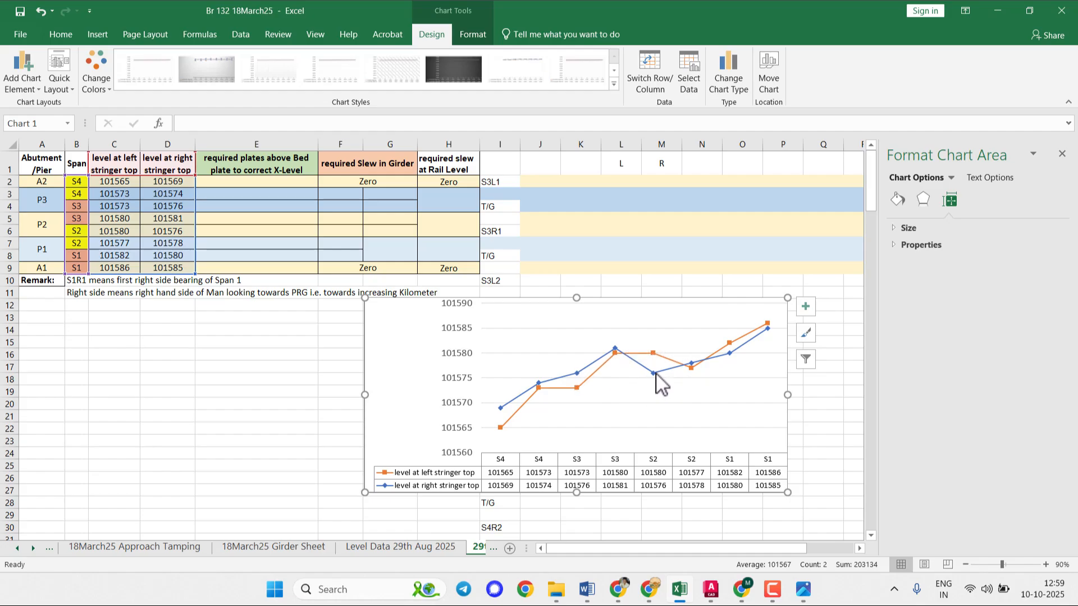
mouse_move(653, 374)
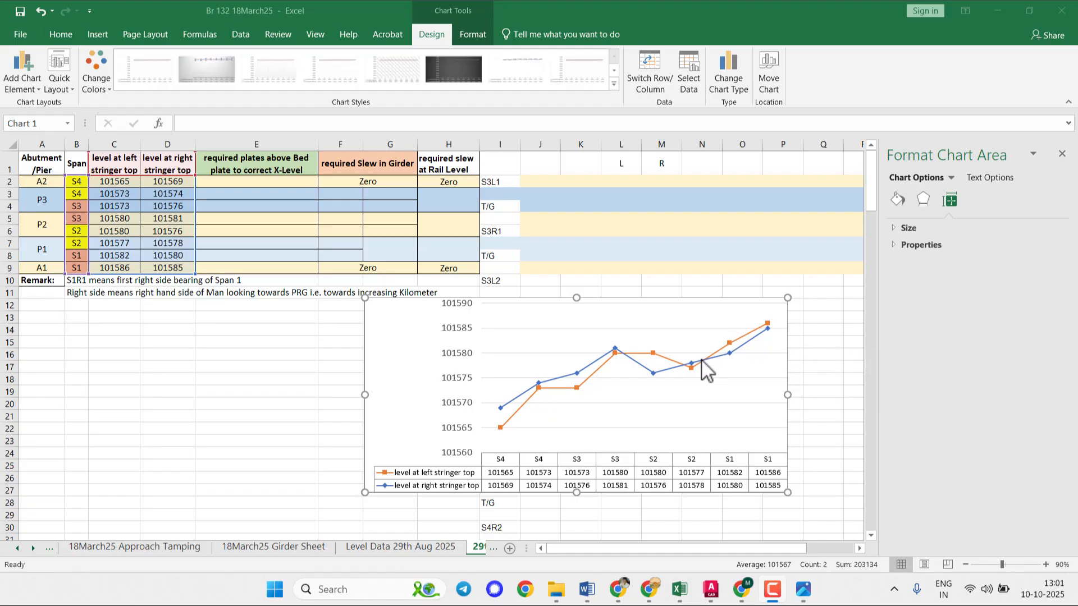
mouse_move(702, 361)
click(395, 348)
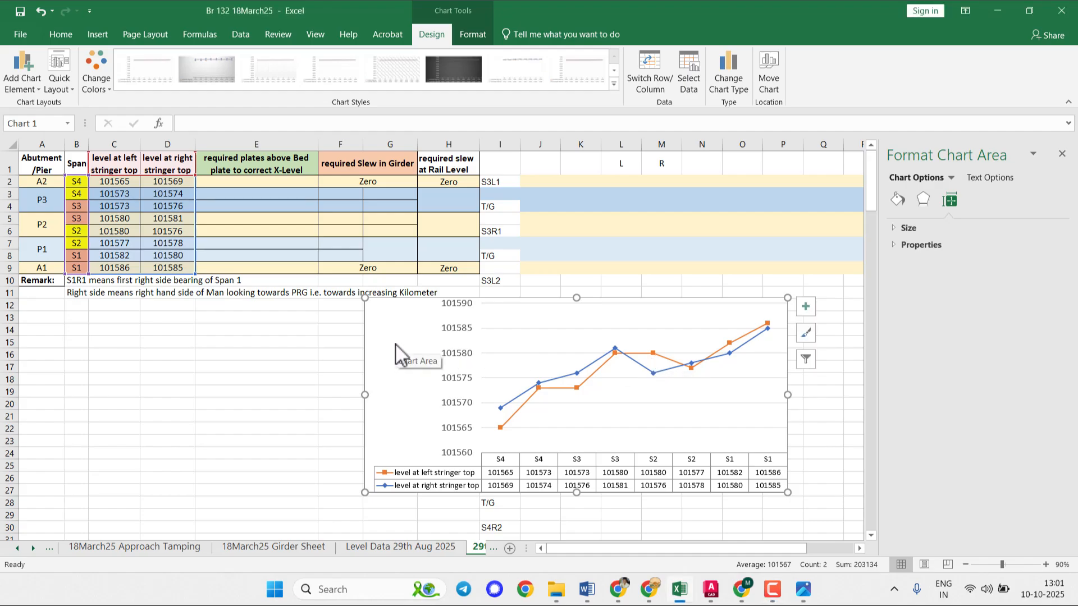
click(291, 547)
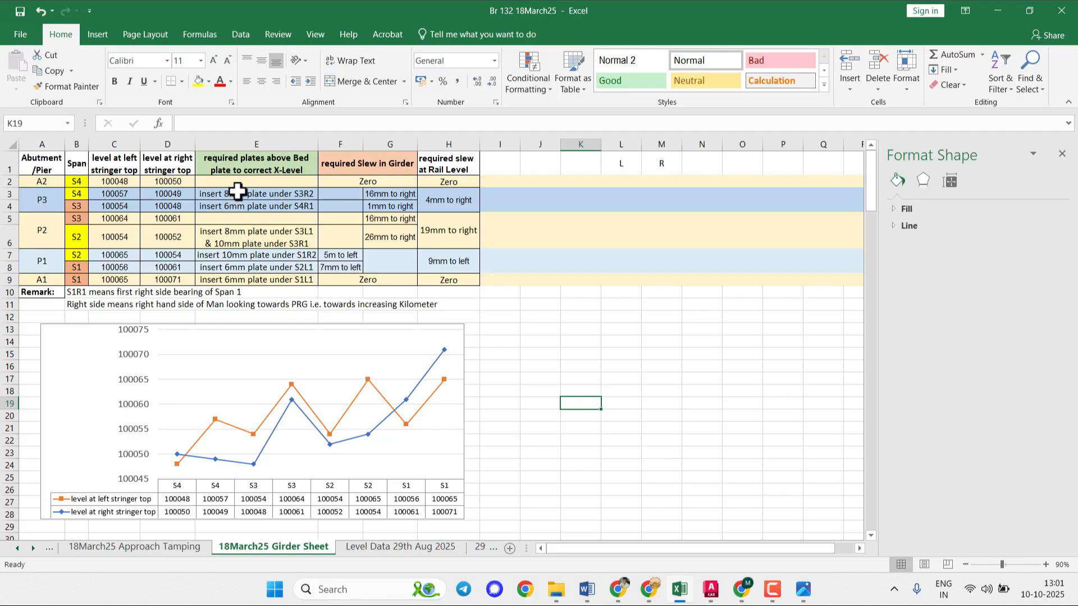
drag(238, 191, 252, 279)
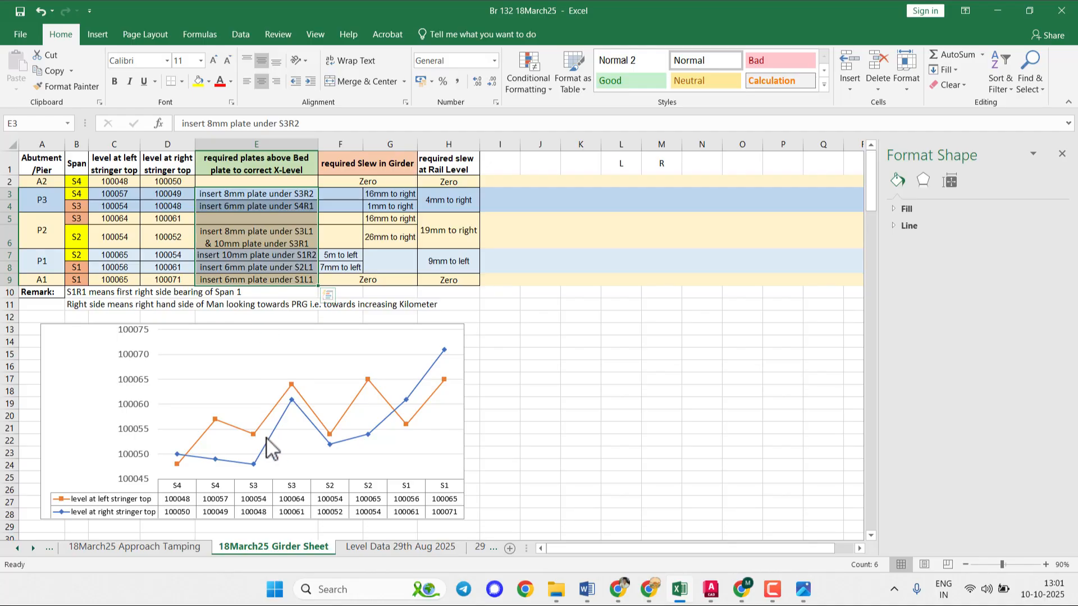
click(480, 547)
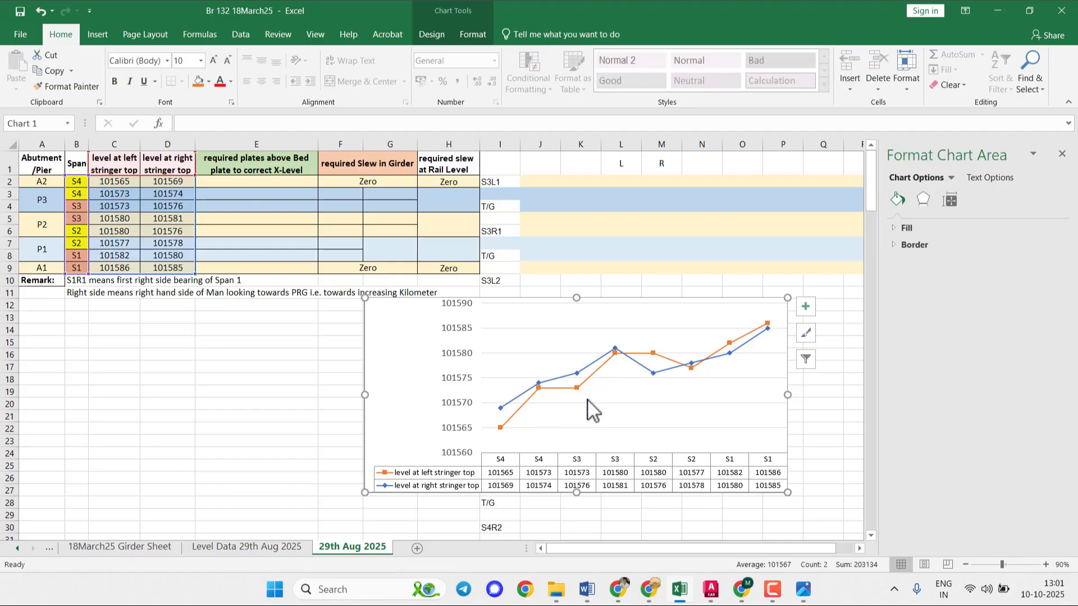
- Move the stringer level chart away from the table on the 29th Aug 2025 sheet and deselect it
mouse_move(582, 373)
drag(419, 327, 588, 353)
click(321, 366)
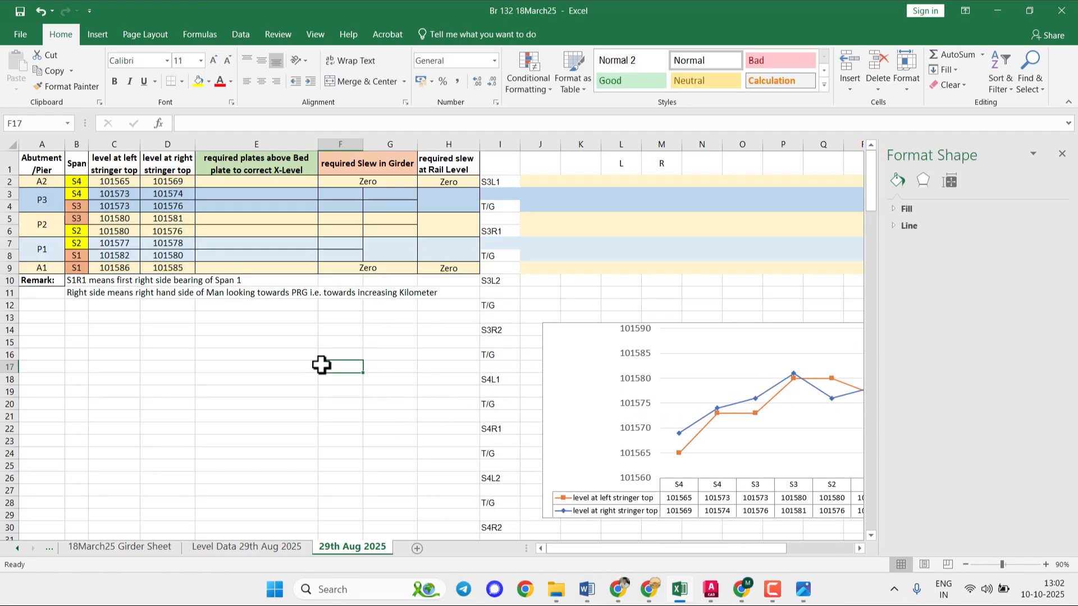
- Hide column E with the required plates above bed plate on the 29th Aug 2025 sheet
click(263, 181)
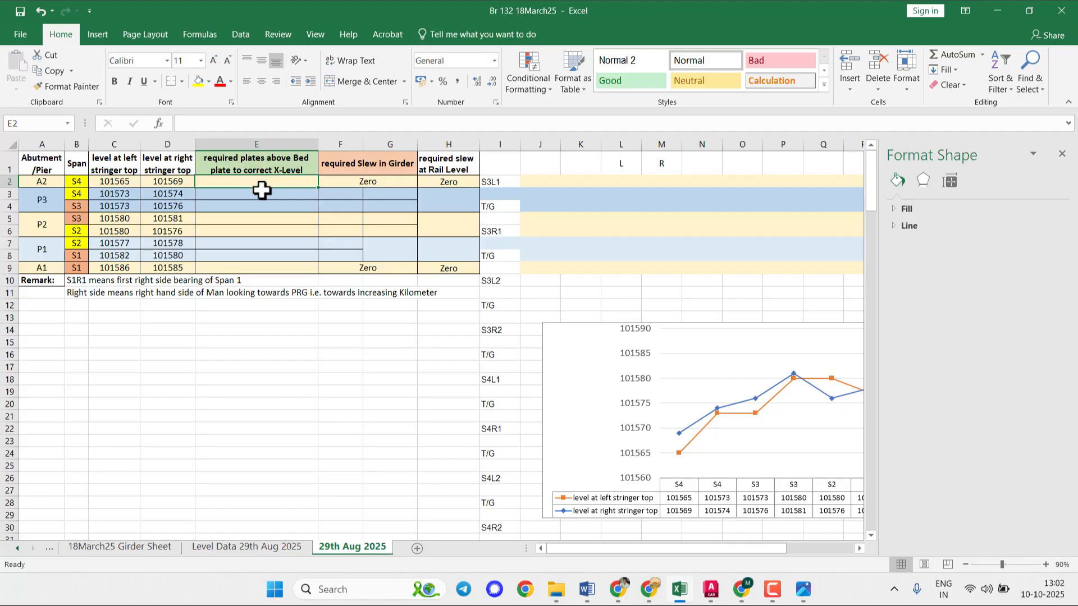
drag(262, 191, 296, 258)
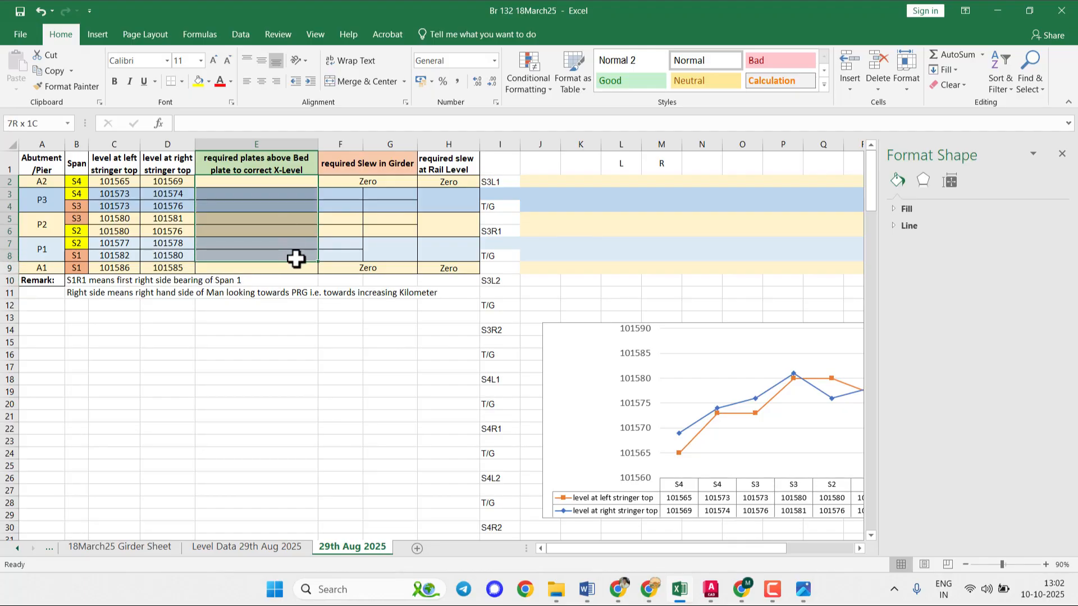
click(275, 205)
click(273, 140)
right_click(271, 144)
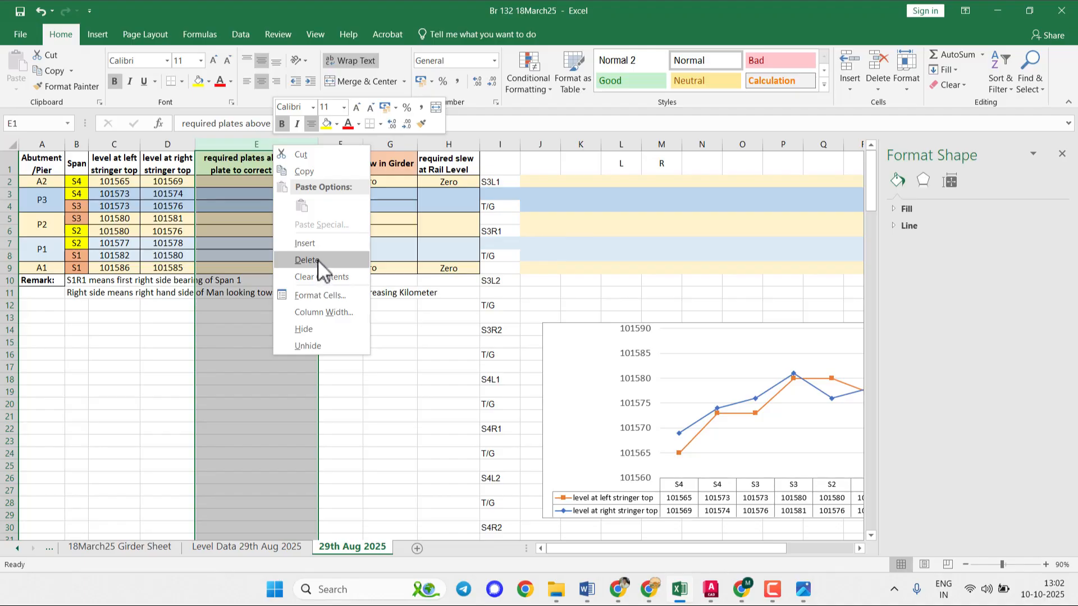
click(307, 330)
- Widen column H to fit its "required slew at Rail Level" heading on one line and align the heading vertically to the middle
click(250, 163)
click(337, 163)
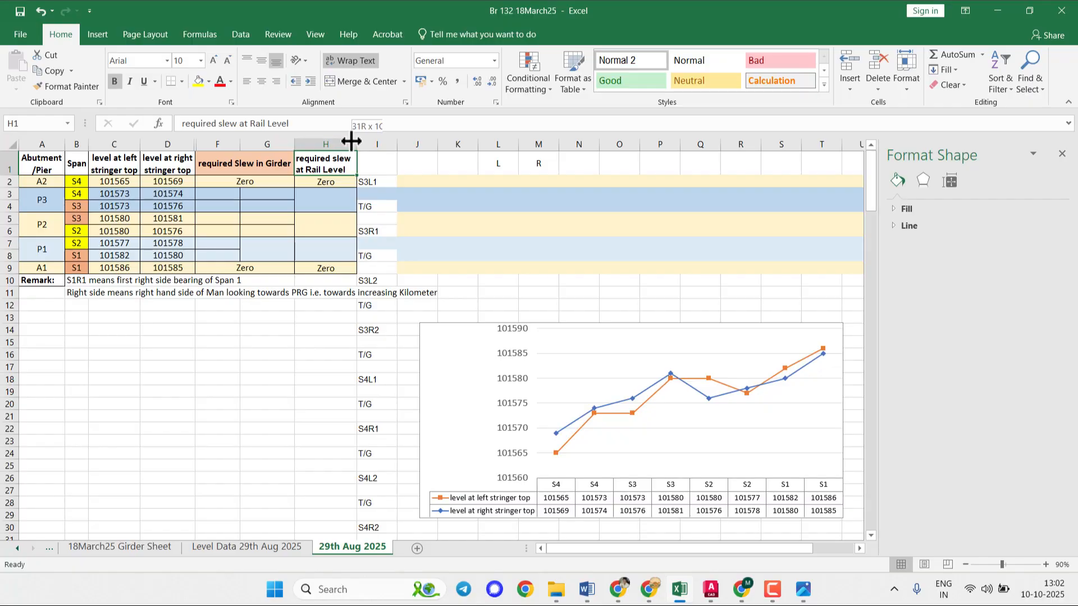
drag(351, 142, 406, 141)
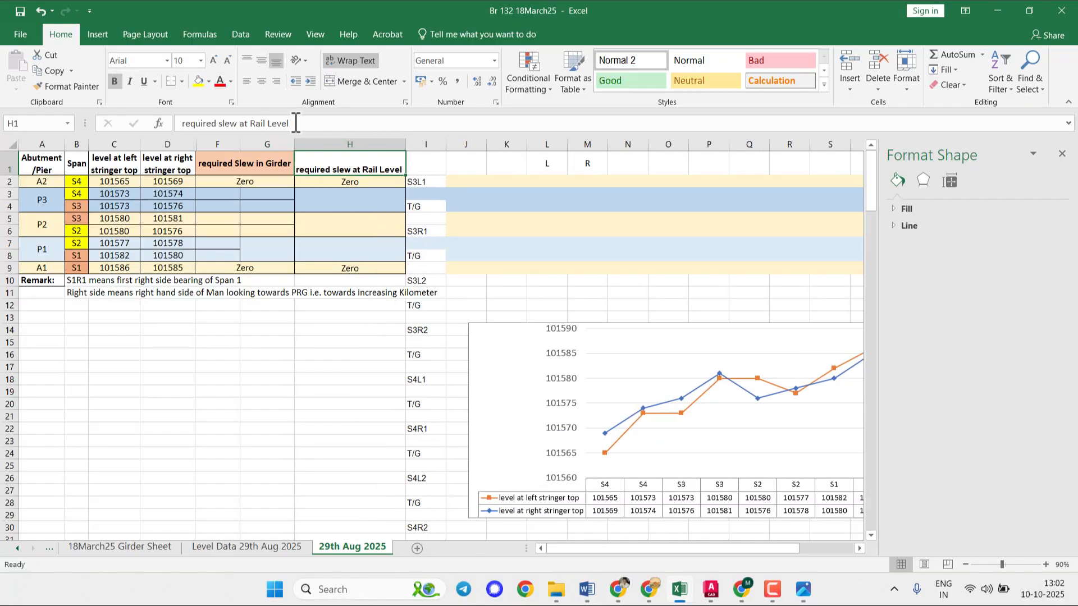
click(261, 60)
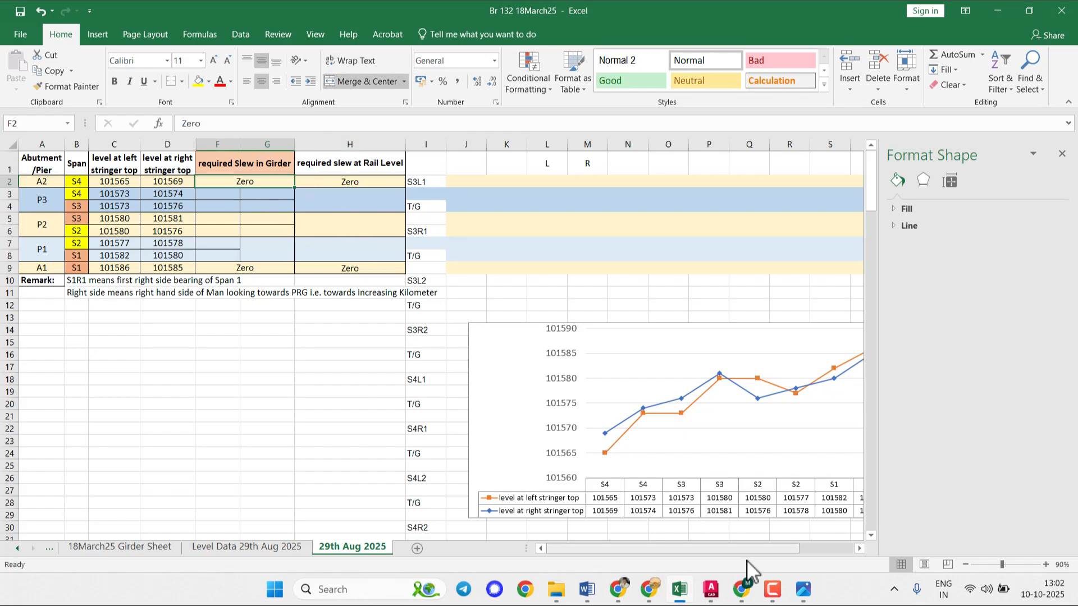
- Switch to the Br 132 29th Aug 2025 drawing in AutoCAD and draw a line from the S1R1 point to the S1L1 point at abutment A1
click(711, 589)
scroll(584, 370, down, 6)
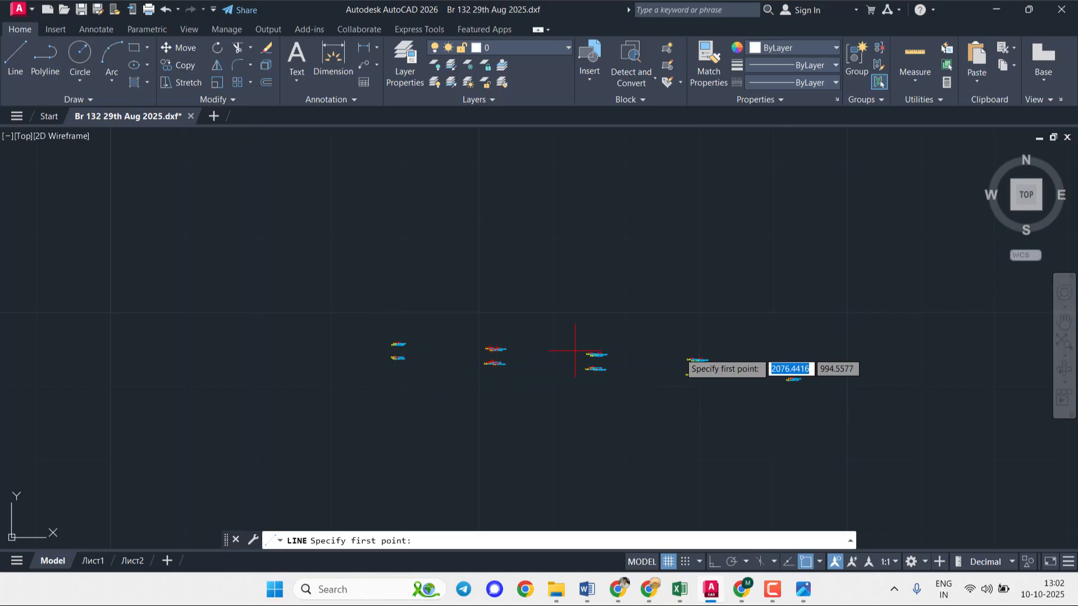
scroll(800, 364, up, 2)
scroll(786, 366, up, 2)
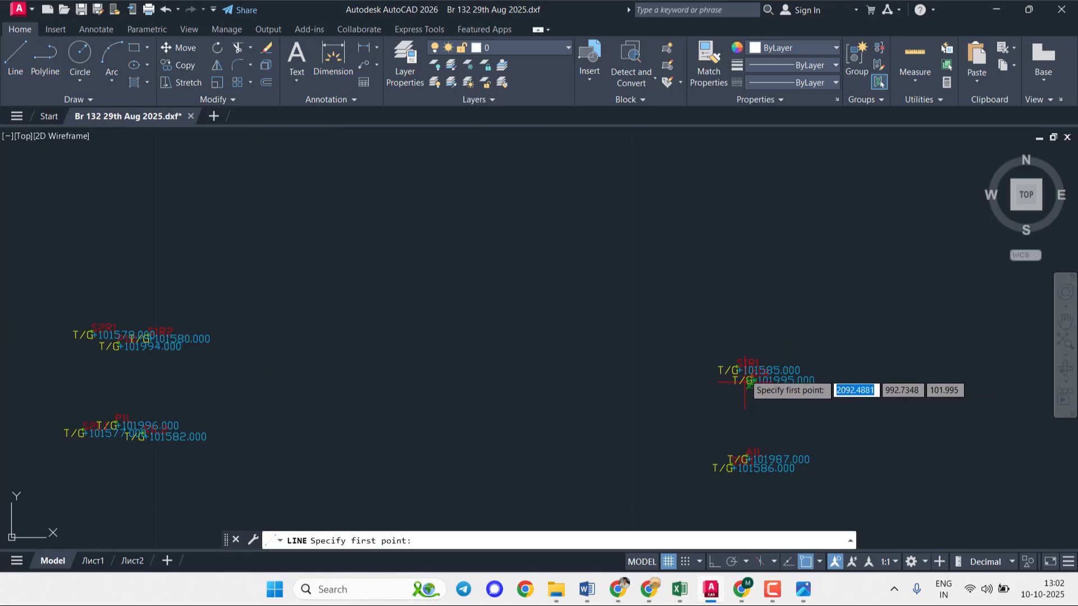
click(16, 59)
scroll(752, 387, up, 5)
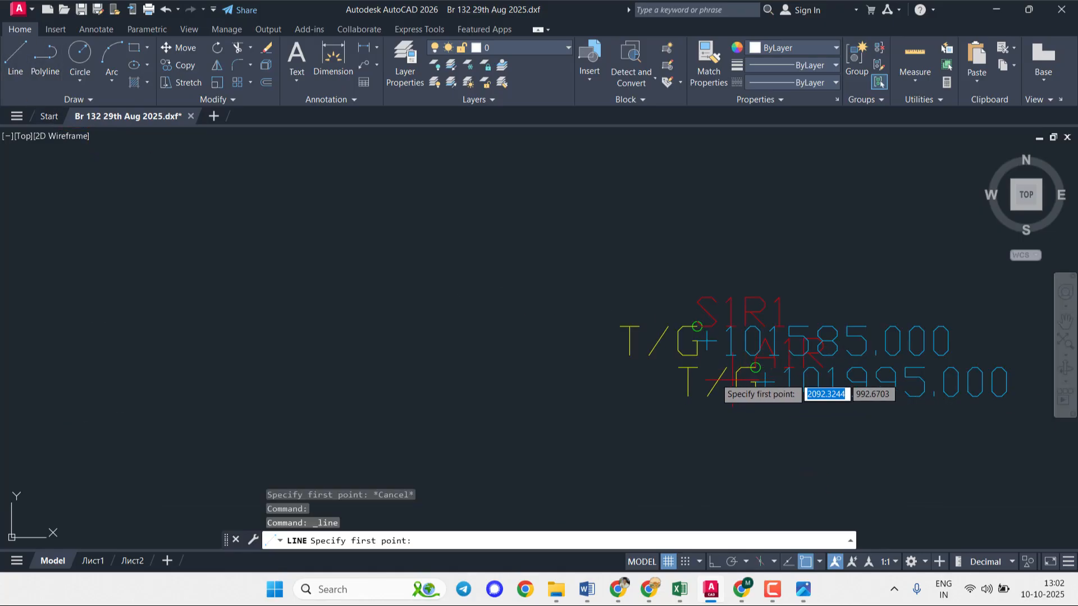
click(667, 249)
scroll(663, 348, down, 5)
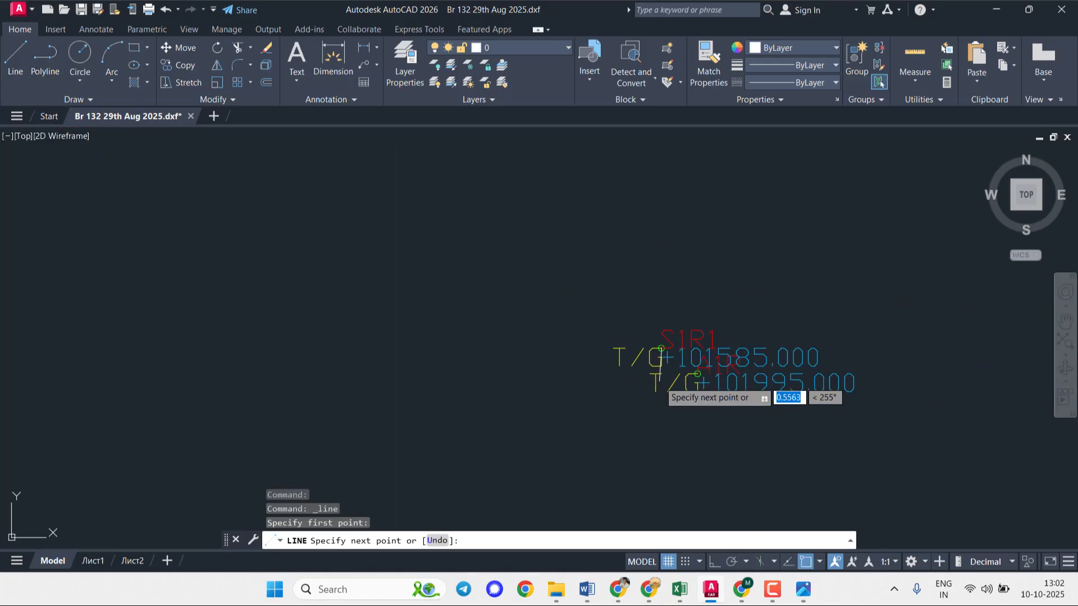
scroll(657, 281, down, 2)
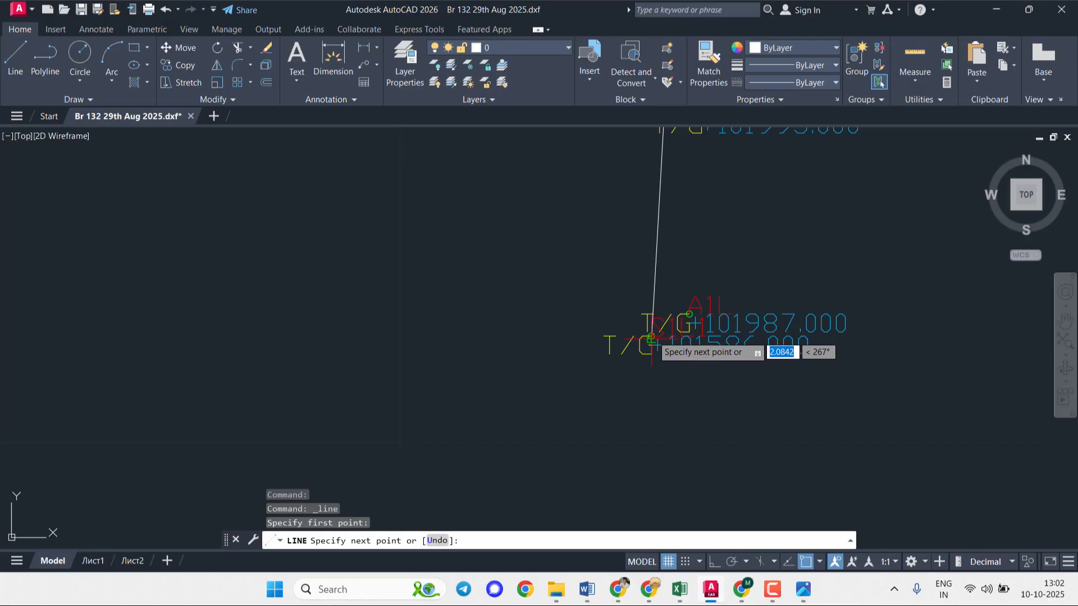
scroll(649, 332, up, 5)
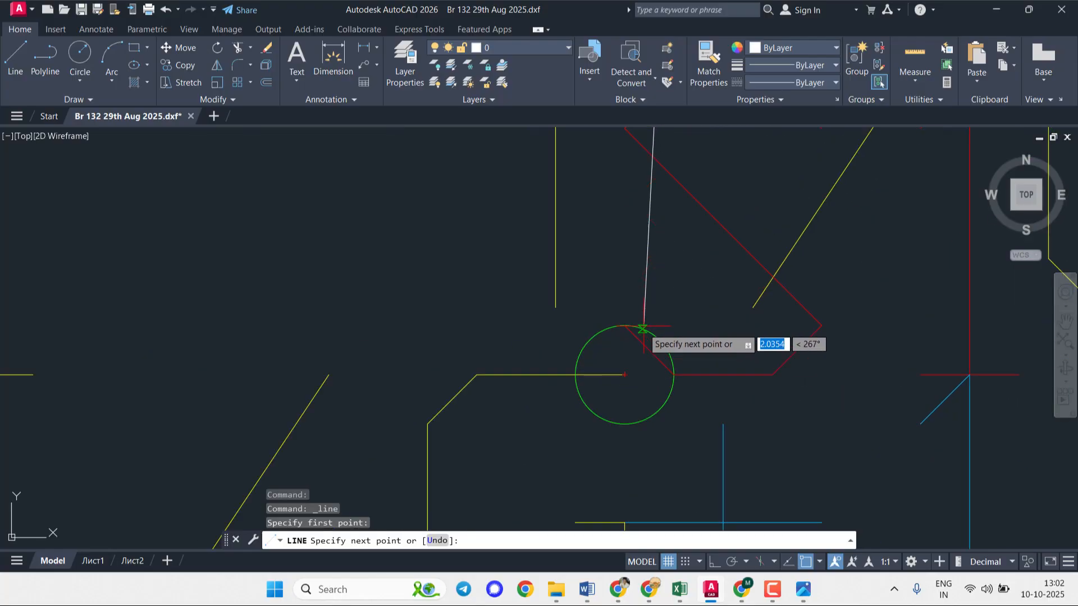
click(624, 375)
key(Escape)
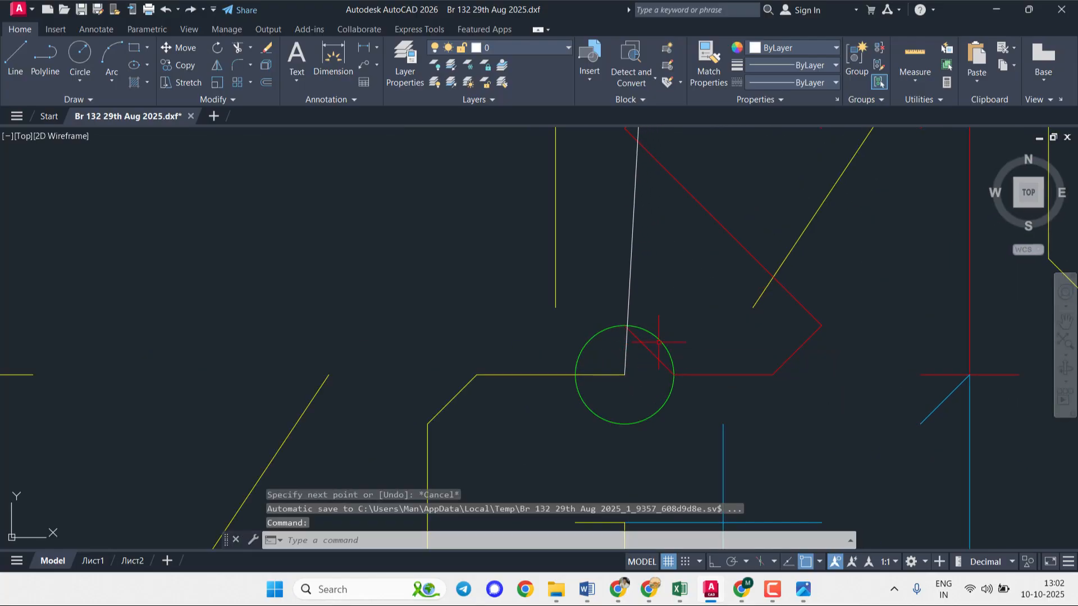
- Draw a short marker line from the midpoint of the S1R1–S1L1 line, slanting down to the right
scroll(674, 331, down, 3)
scroll(657, 314, down, 5)
scroll(657, 314, up, 5)
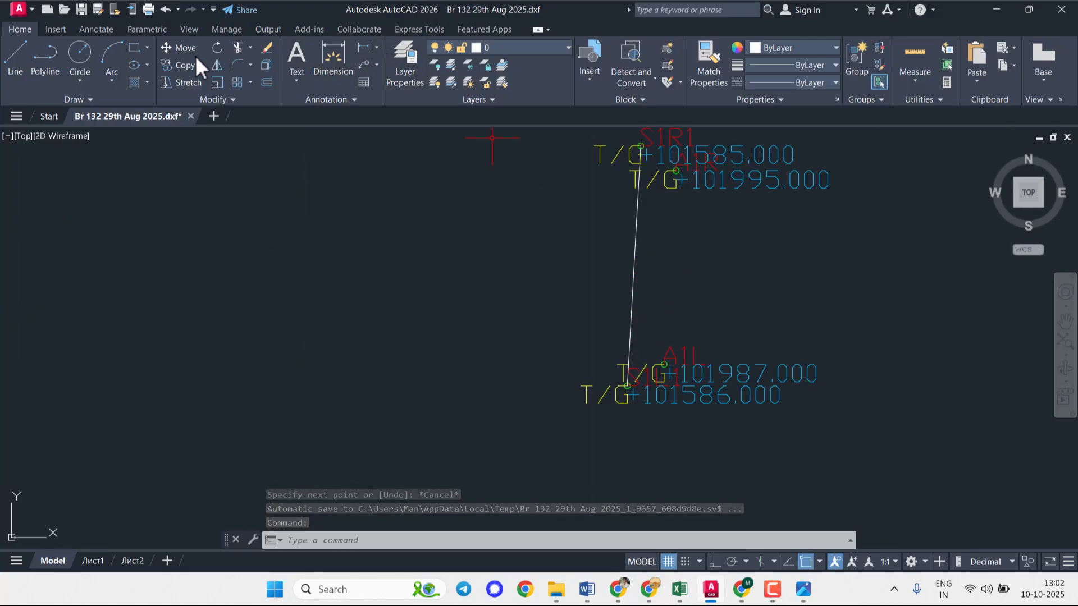
click(376, 47)
click(18, 58)
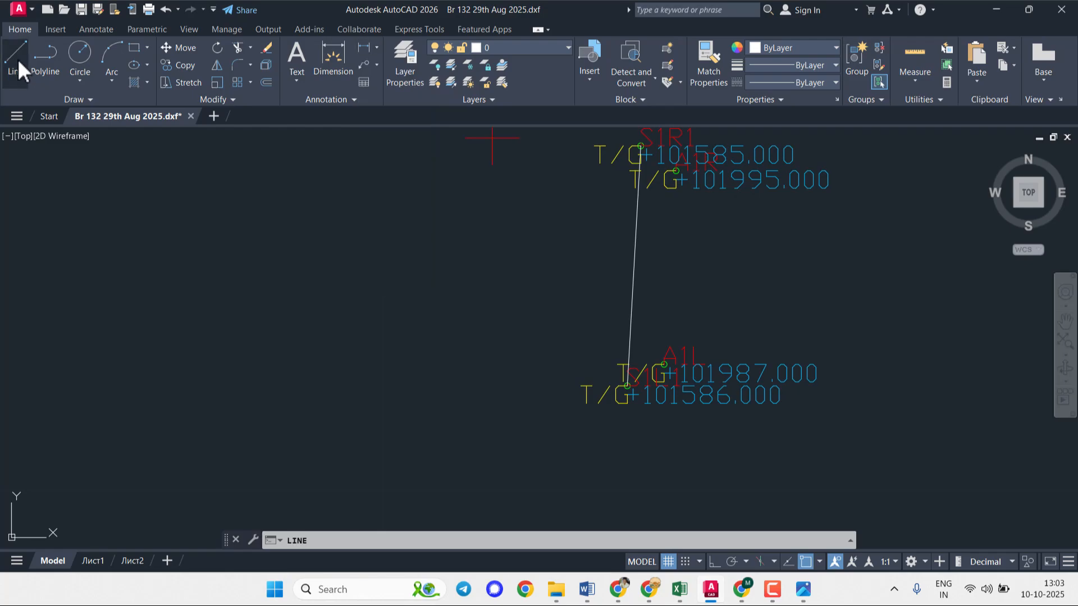
click(635, 266)
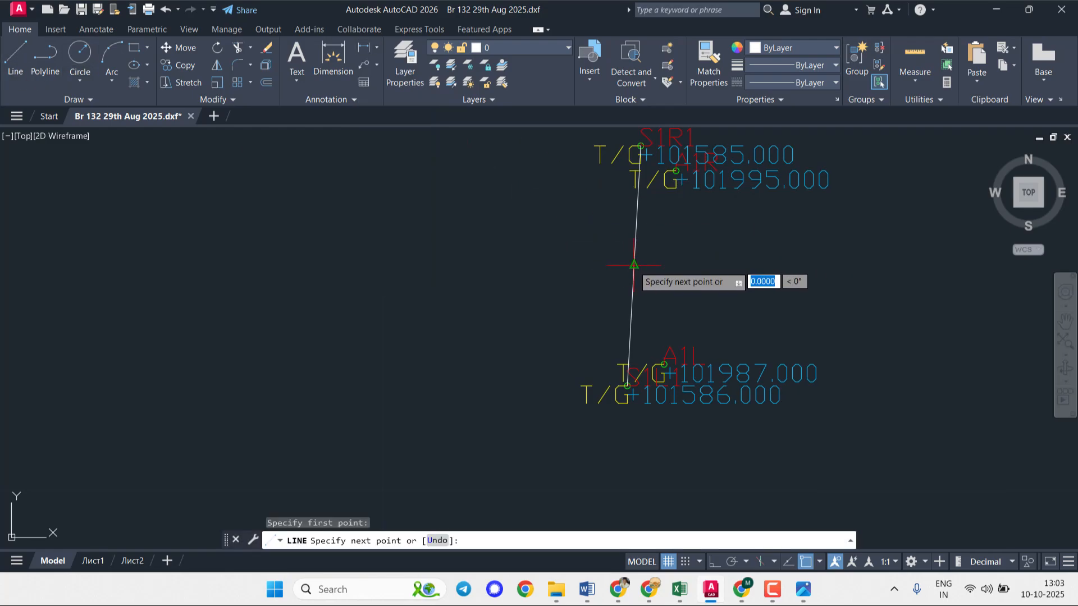
click(659, 292)
key(Escape)
key(Escape)
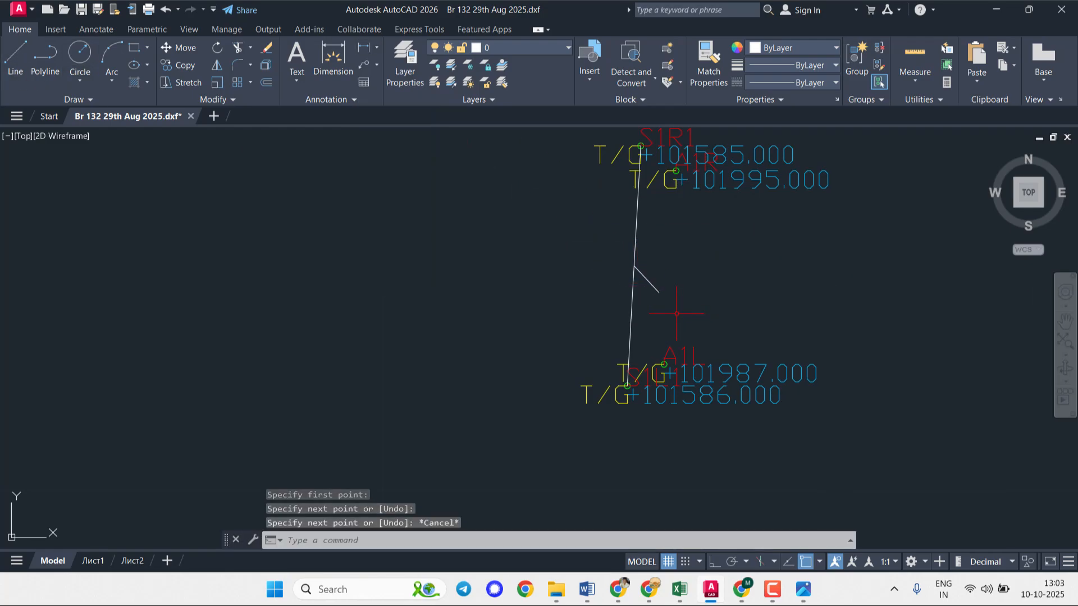
- Draw a line from the S1R2 point to the S1L2 point at pier P1
scroll(542, 299, down, 5)
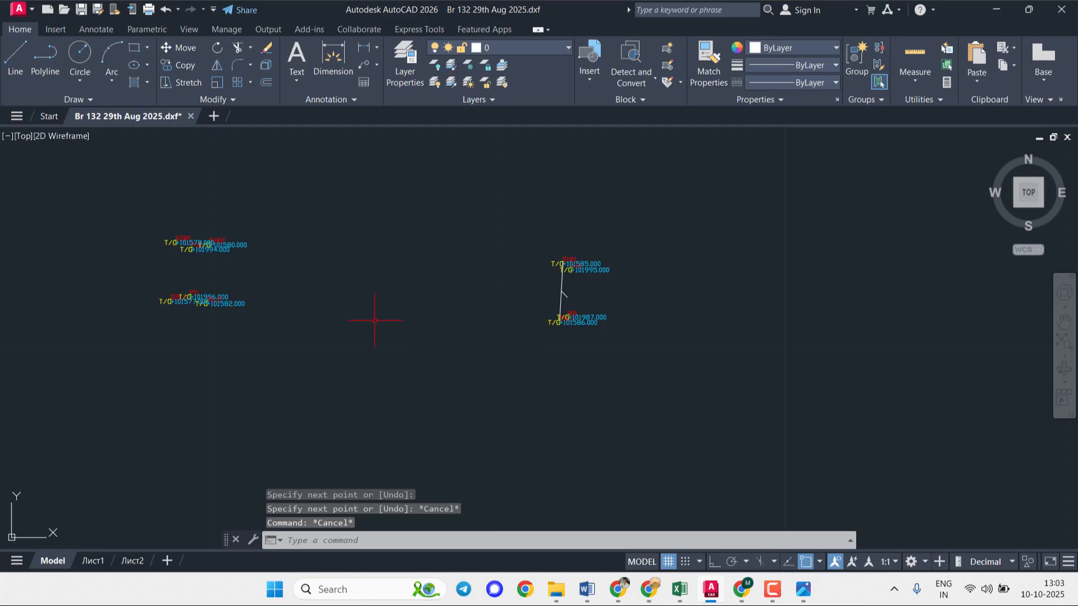
click(16, 73)
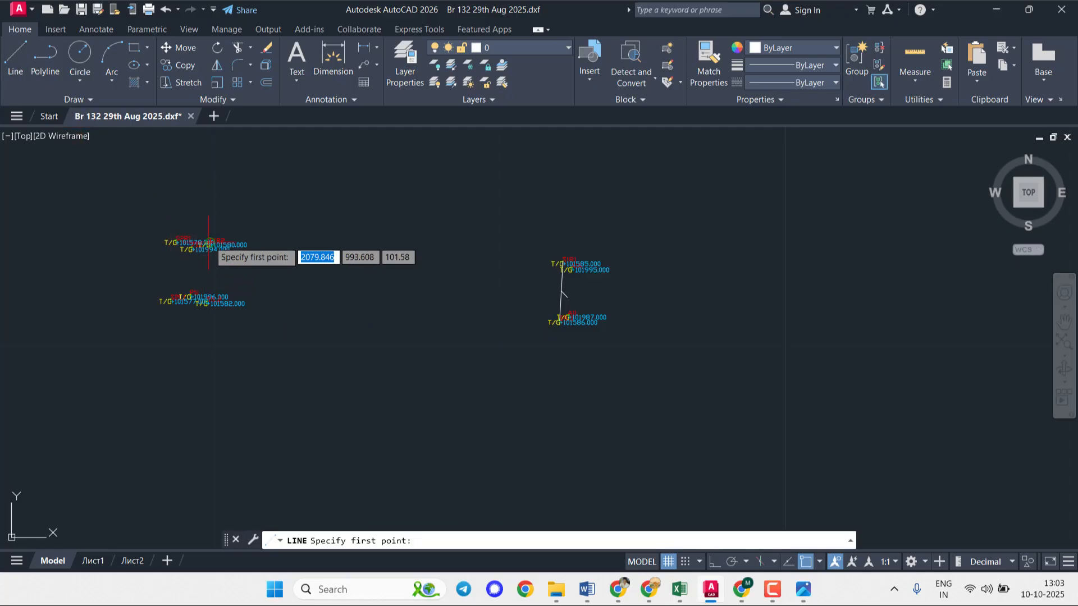
scroll(213, 258, up, 7)
scroll(212, 257, up, 6)
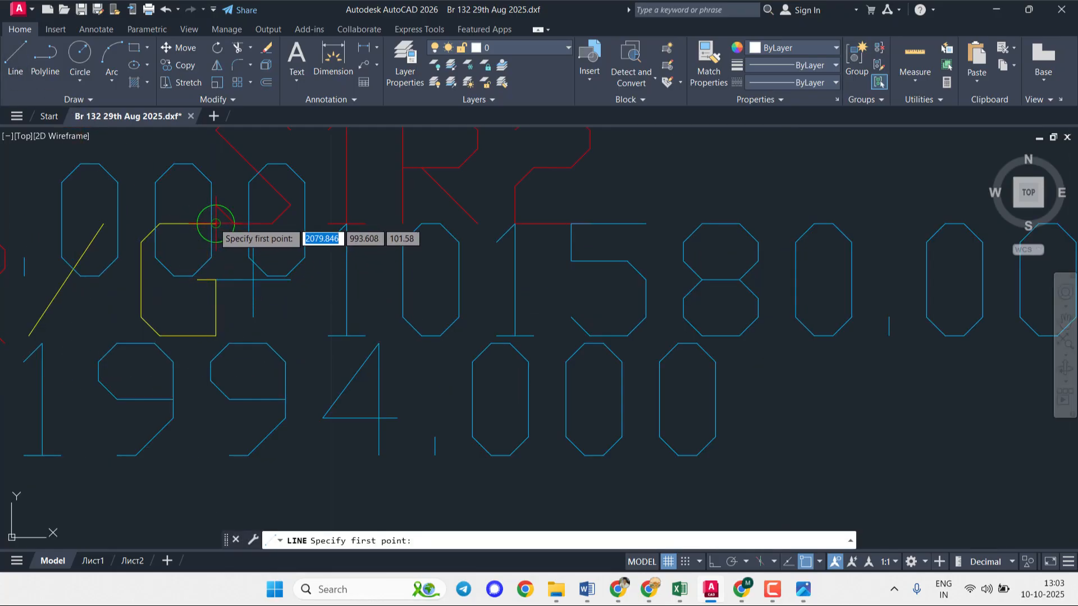
click(215, 225)
scroll(216, 224, down, 8)
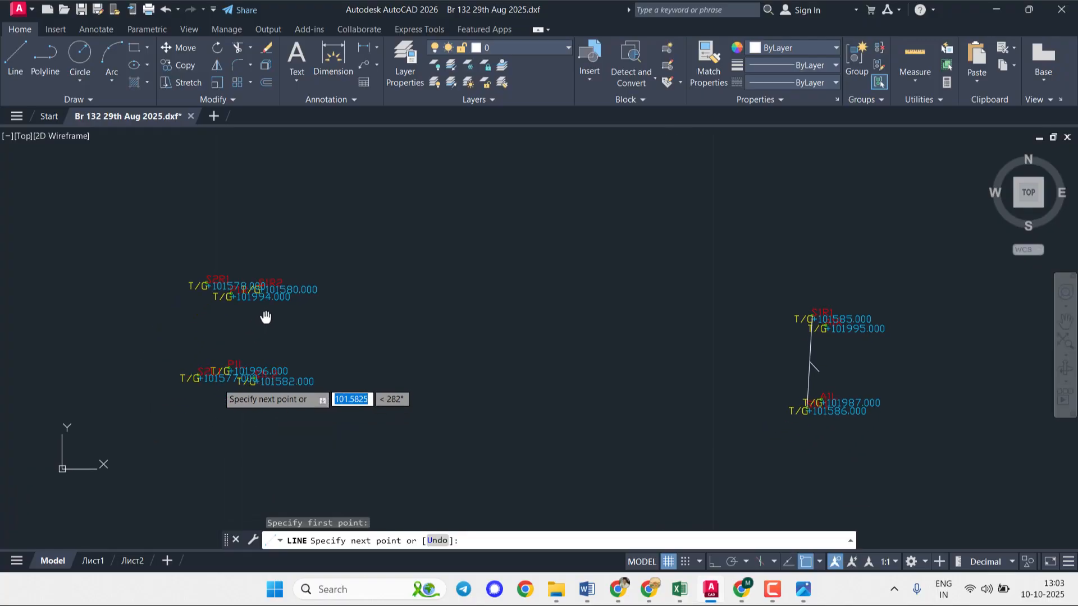
scroll(401, 301, up, 10)
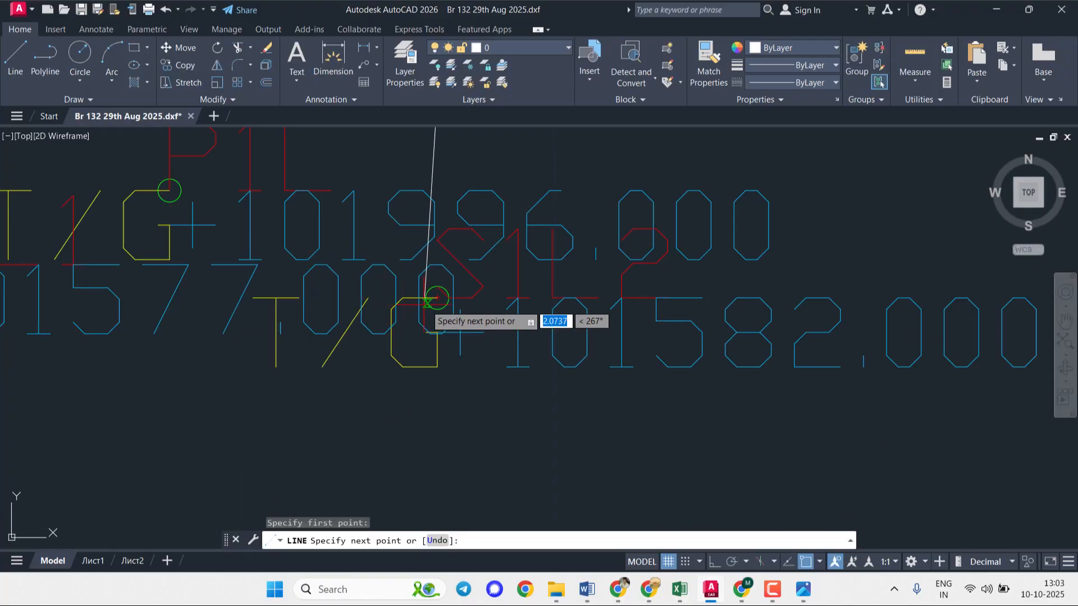
scroll(424, 302, up, 6)
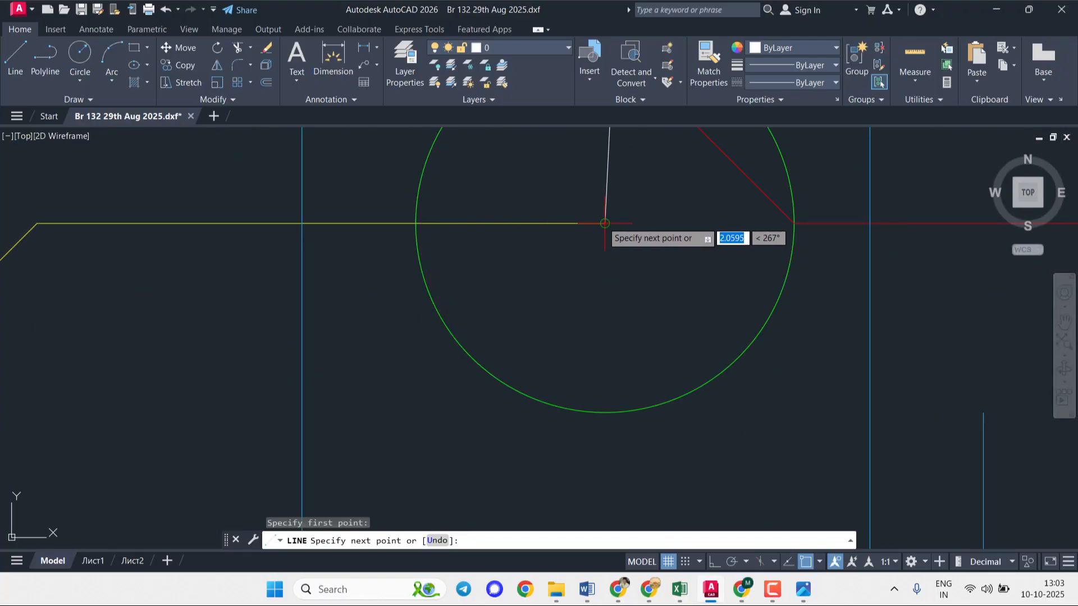
click(471, 282)
key(Escape)
- Draw a short marker line from the midpoint of the S1R2–S1L2 line, slanting down to the right
scroll(643, 261, down, 6)
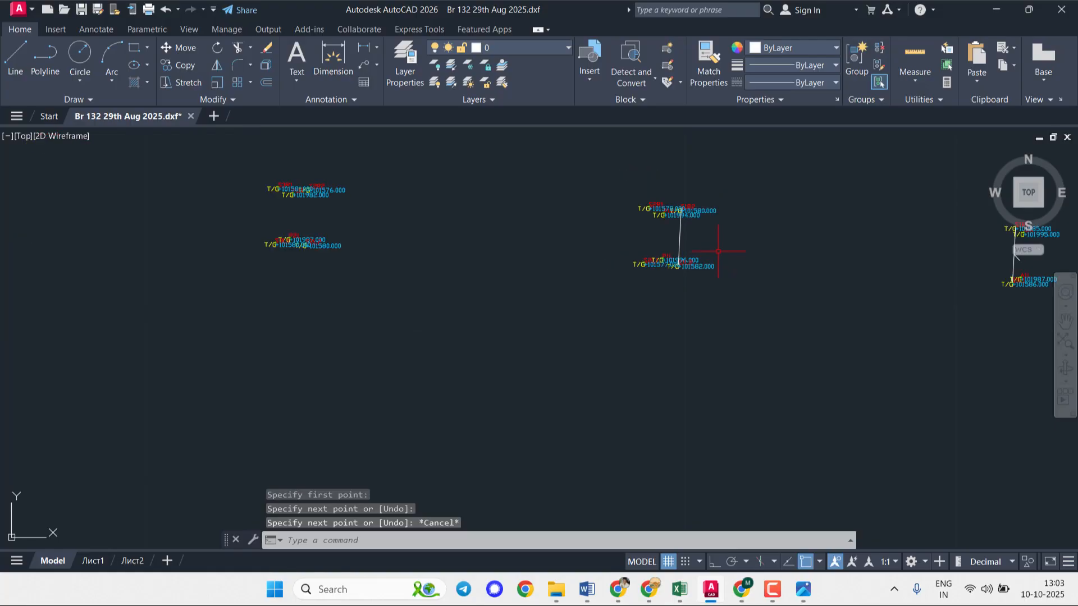
middle_drag(710, 241, 588, 325)
scroll(579, 314, up, 4)
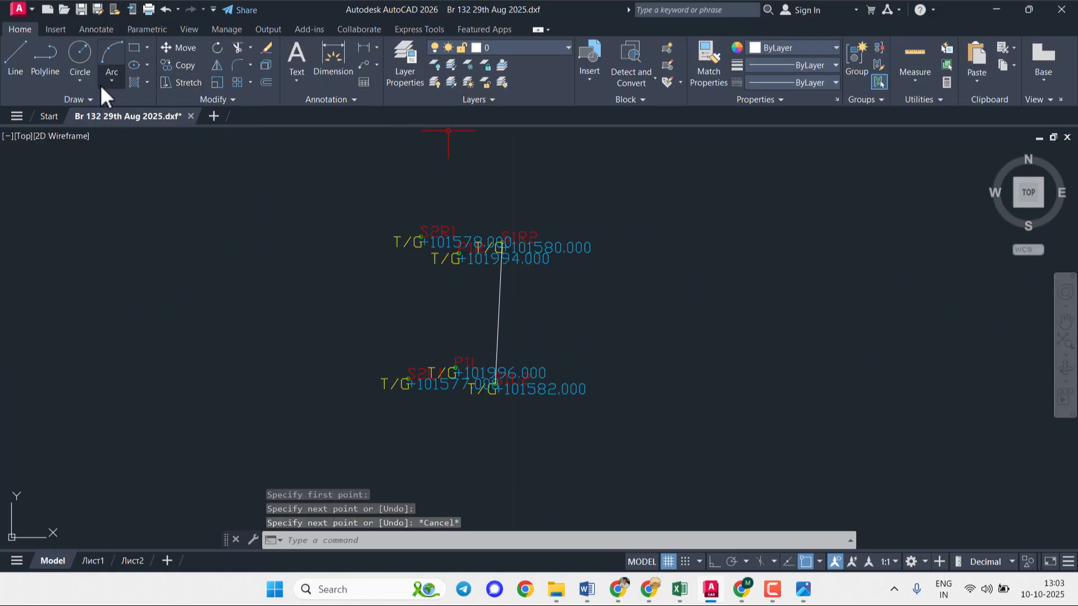
click(22, 61)
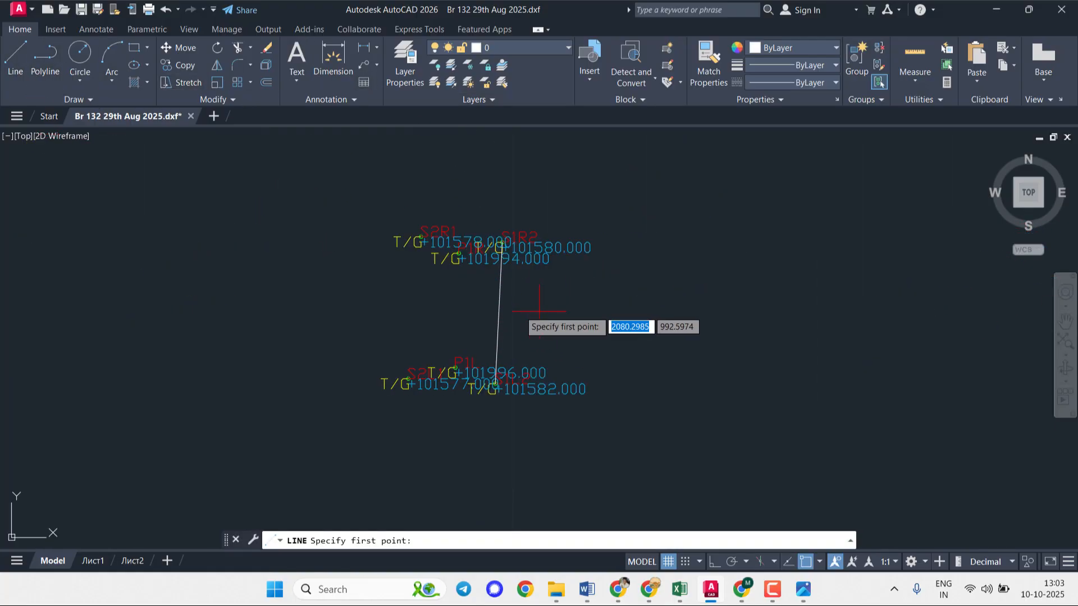
click(498, 312)
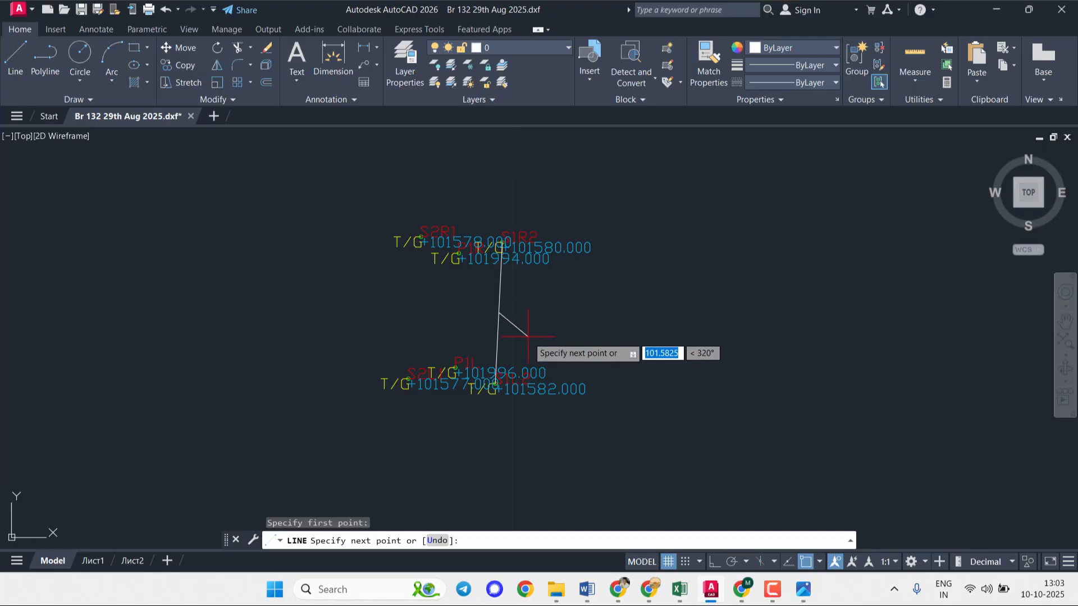
click(528, 337)
key(Escape)
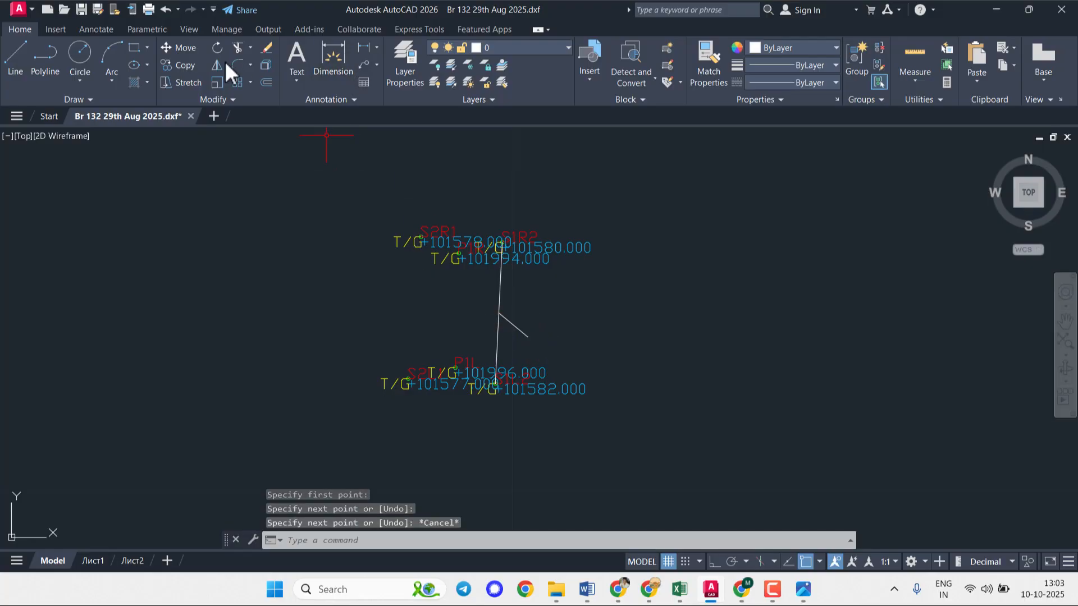
- Draw a line from the S2R1 point to the S2L1 point at pier P1
click(15, 68)
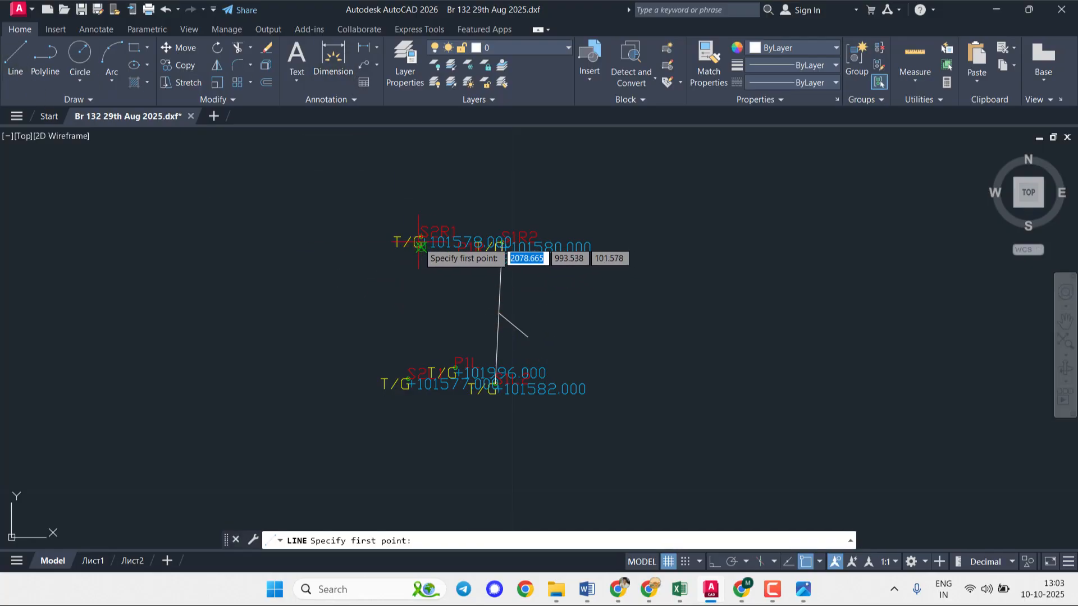
scroll(417, 240, up, 8)
scroll(427, 232, up, 4)
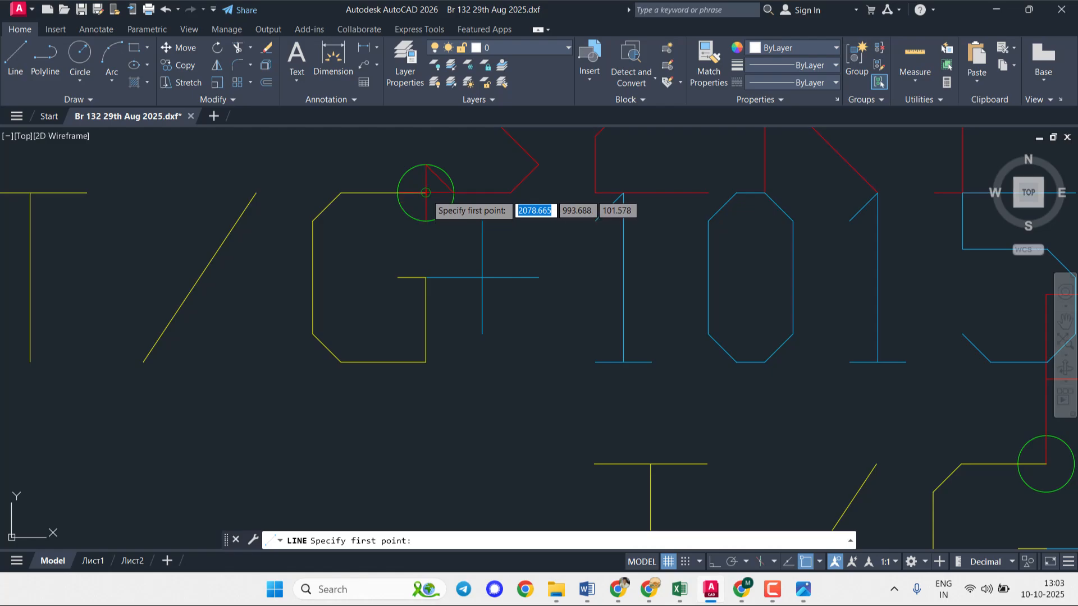
click(425, 193)
scroll(438, 337, down, 8)
middle_drag(441, 390, 458, 171)
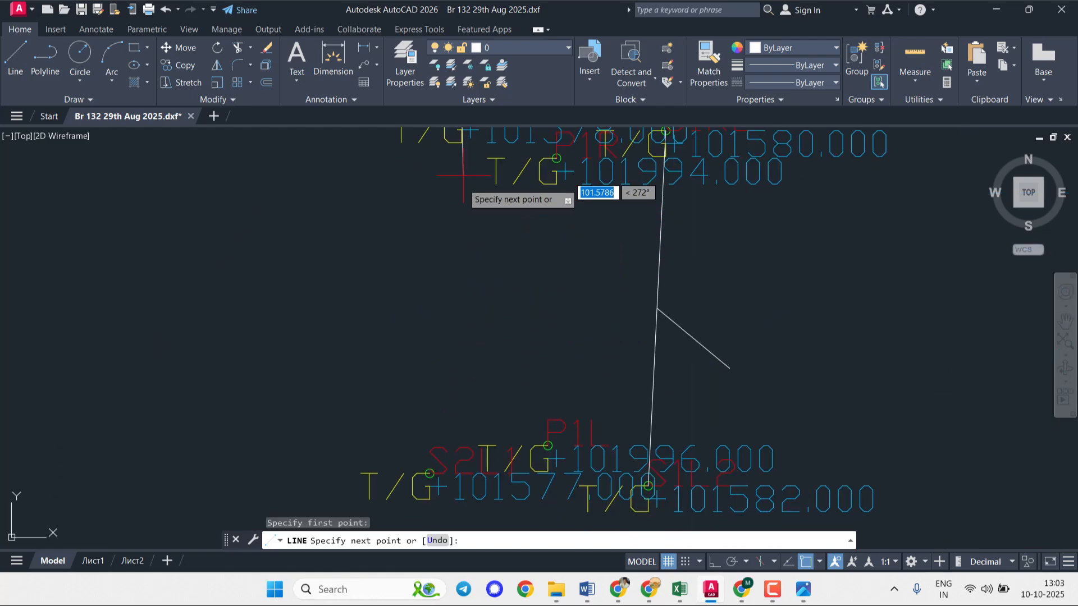
scroll(438, 461, up, 8)
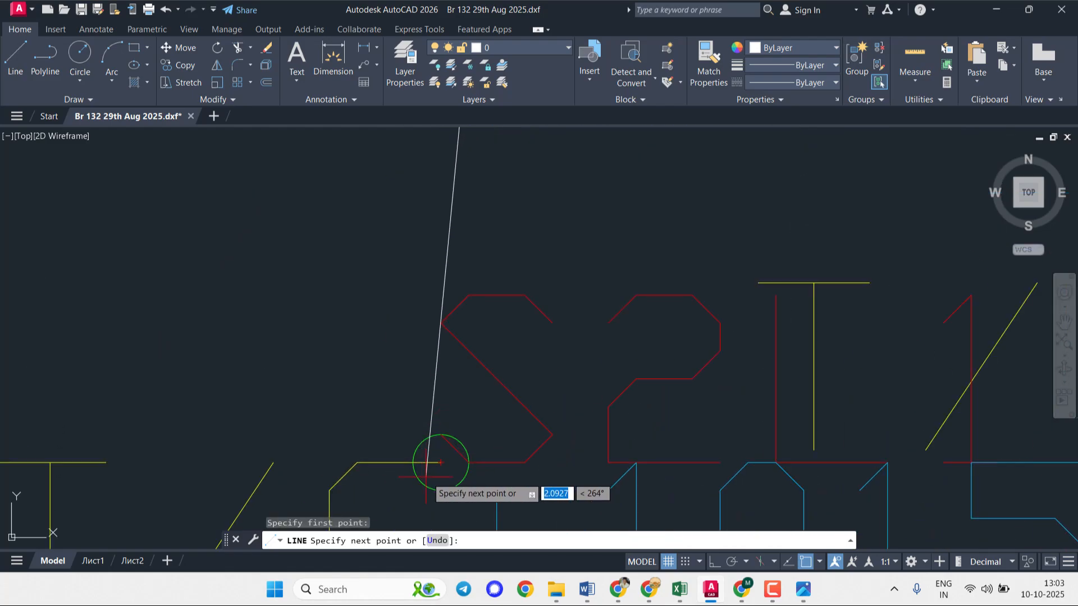
click(438, 463)
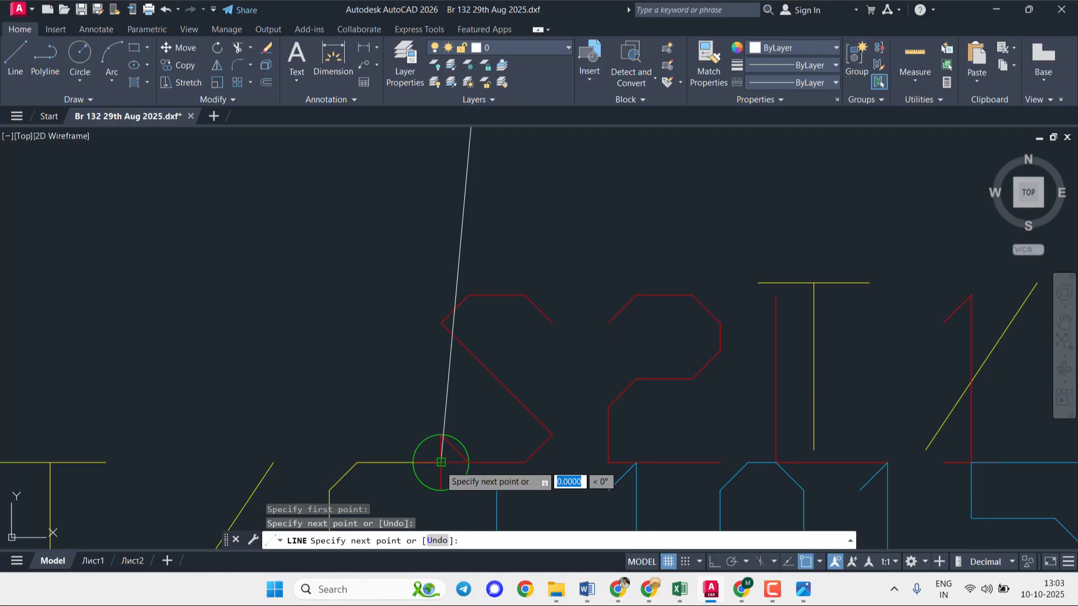
key(Escape)
- Draw a short marker line from the midpoint of the S2R1–S2L1 line, slanting down to the left
scroll(436, 387, down, 8)
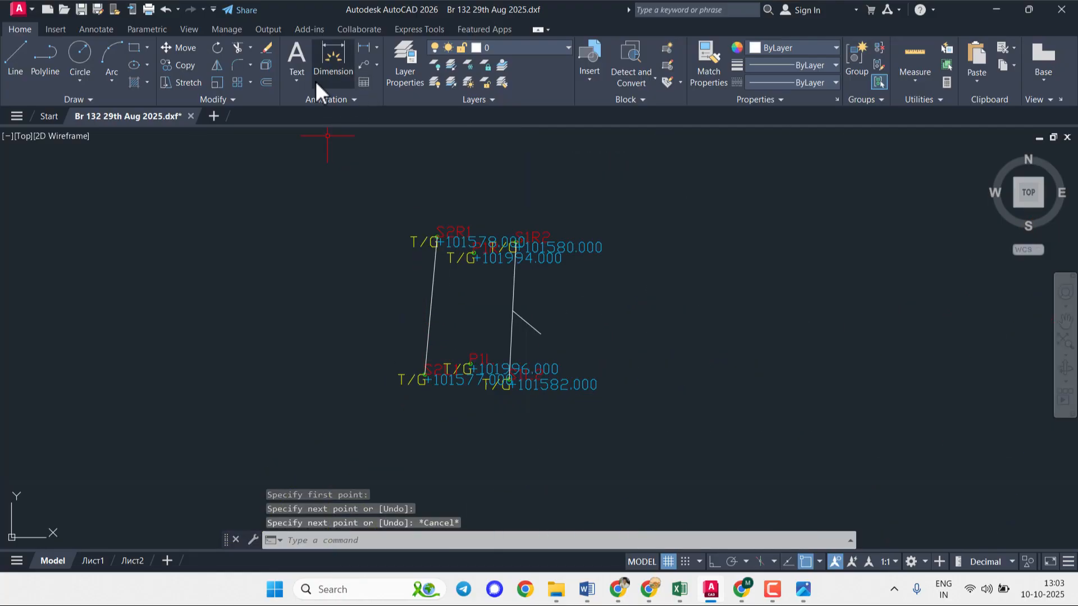
click(11, 52)
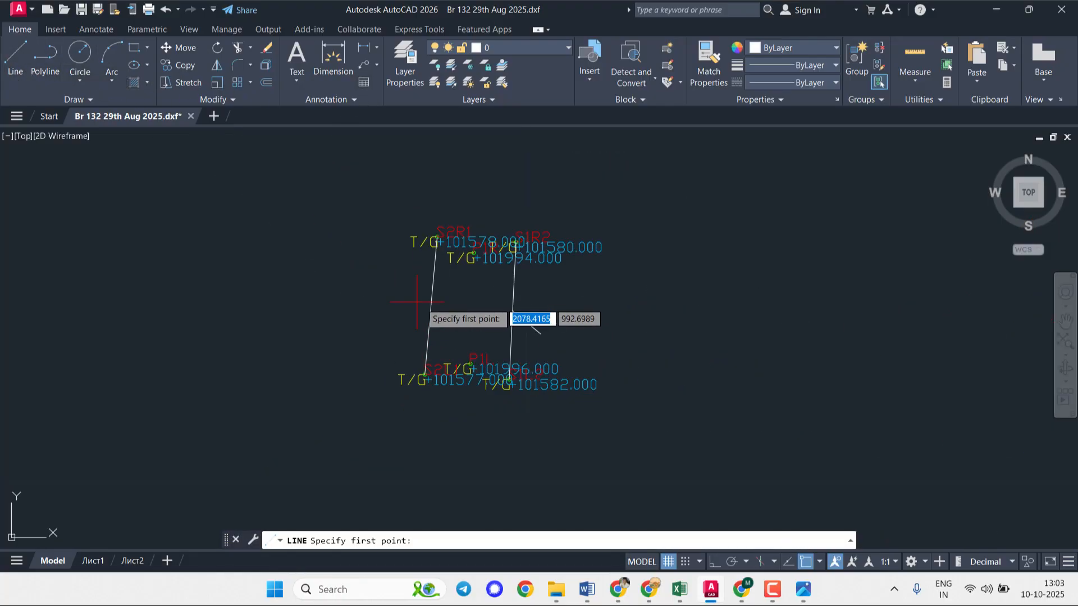
click(433, 306)
click(403, 336)
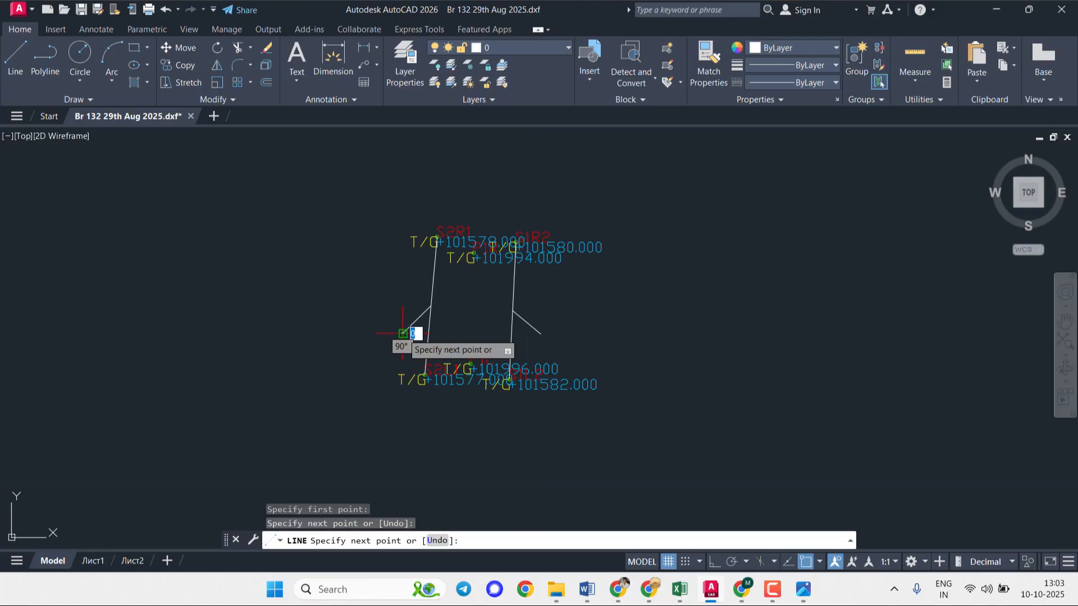
key(Escape)
- Draw a line from the S2R2 point to the S2L2 point at pier P2
scroll(357, 335, down, 4)
mouse_move(268, 318)
middle_down()
mouse_move(421, 315)
mouse_move(718, 284)
middle_up()
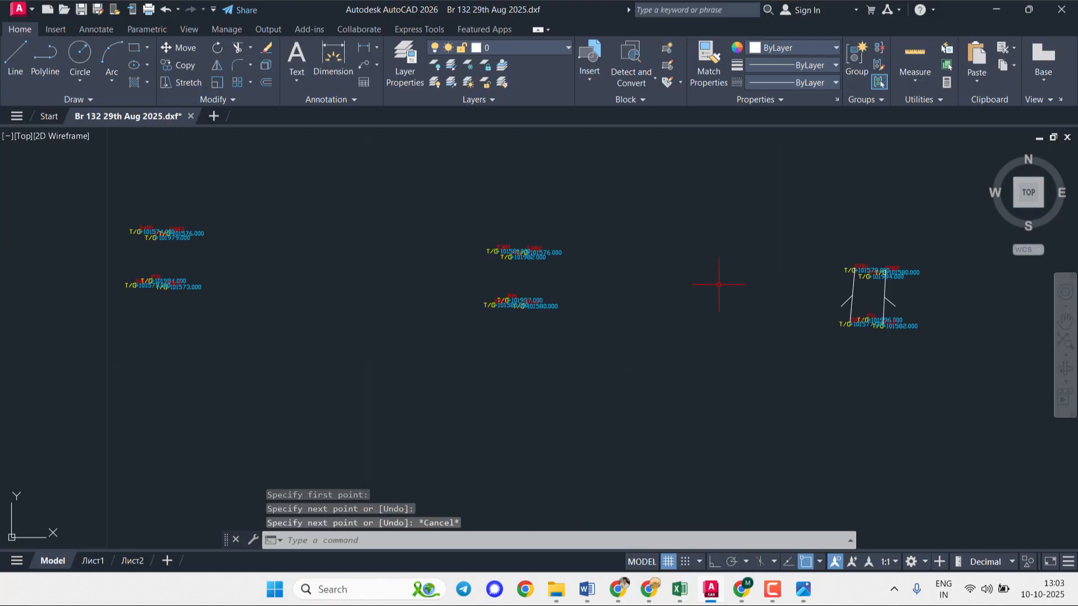
click(16, 56)
scroll(533, 252, up, 9)
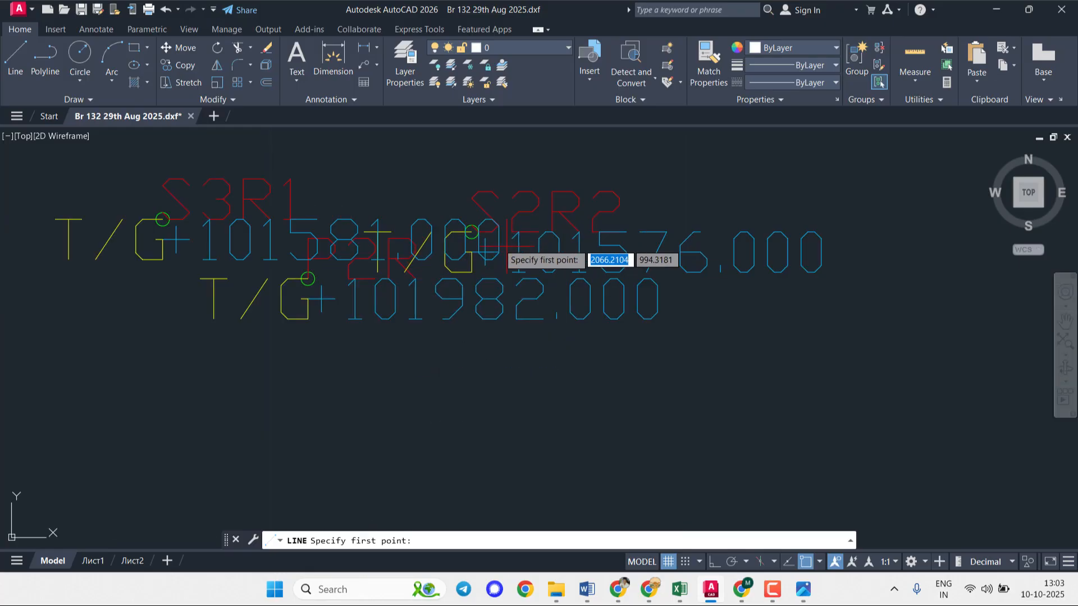
scroll(458, 228, up, 8)
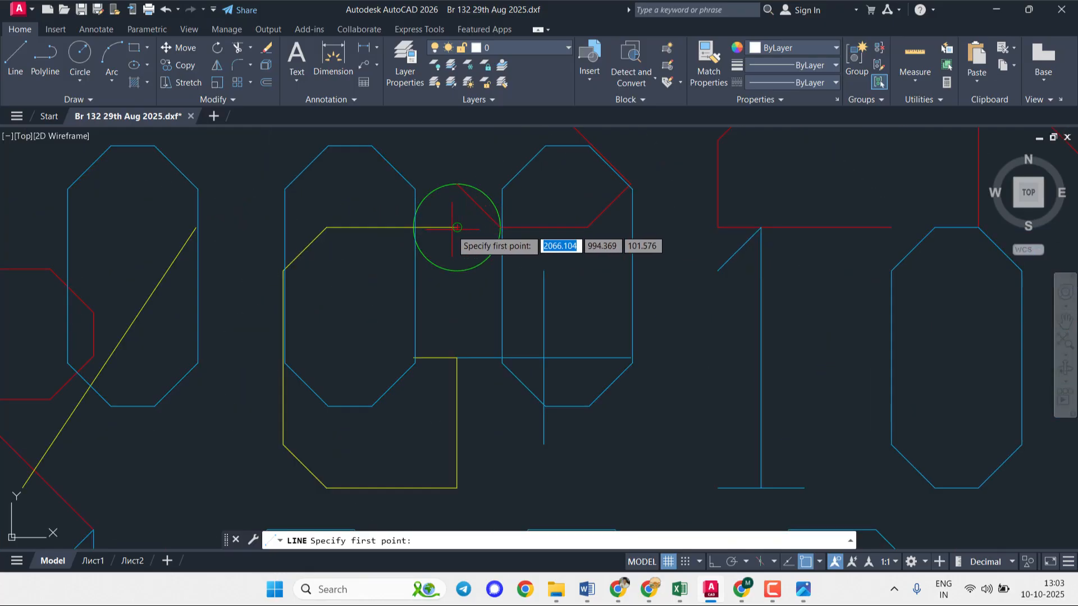
click(457, 227)
scroll(471, 442, down, 10)
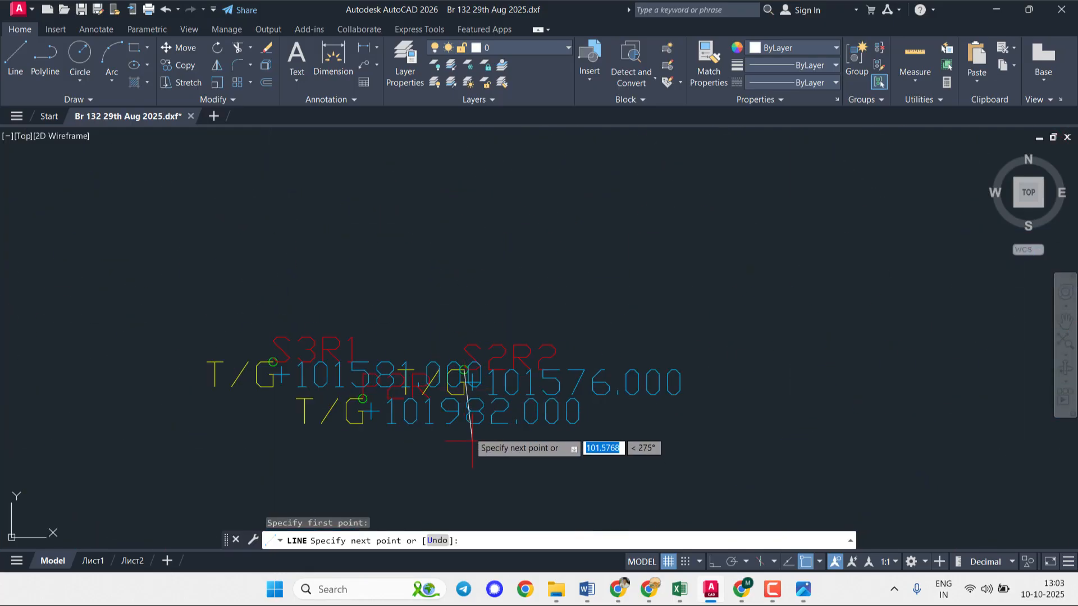
middle_drag(461, 509, 433, 282)
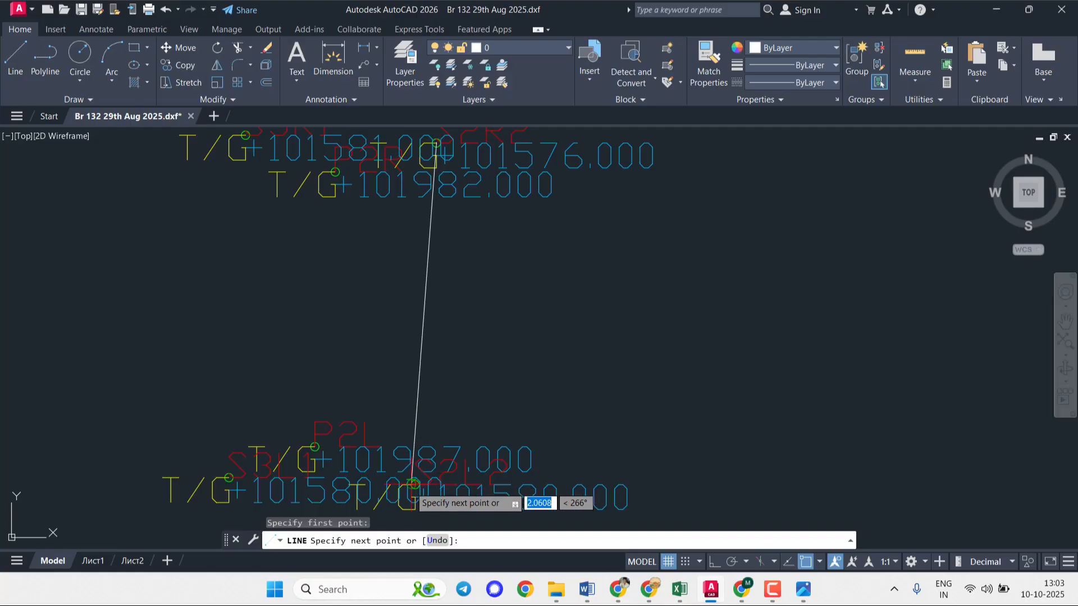
scroll(414, 484, up, 8)
click(429, 477)
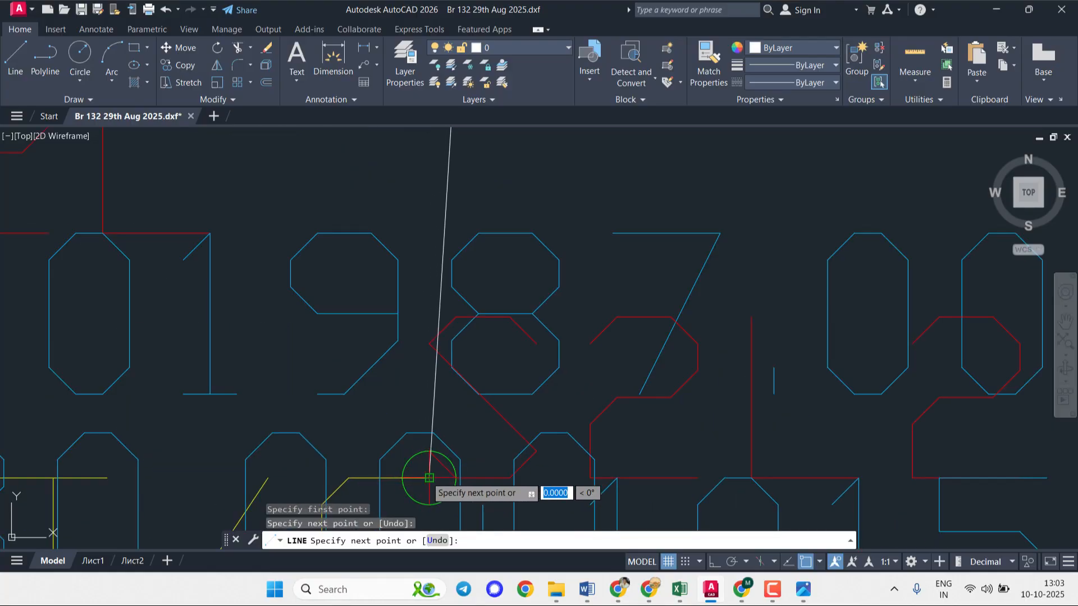
key(Escape)
- Draw a short marker line from the midpoint of the S2R2–S2L2 line, slanting down to the right
scroll(424, 473, down, 10)
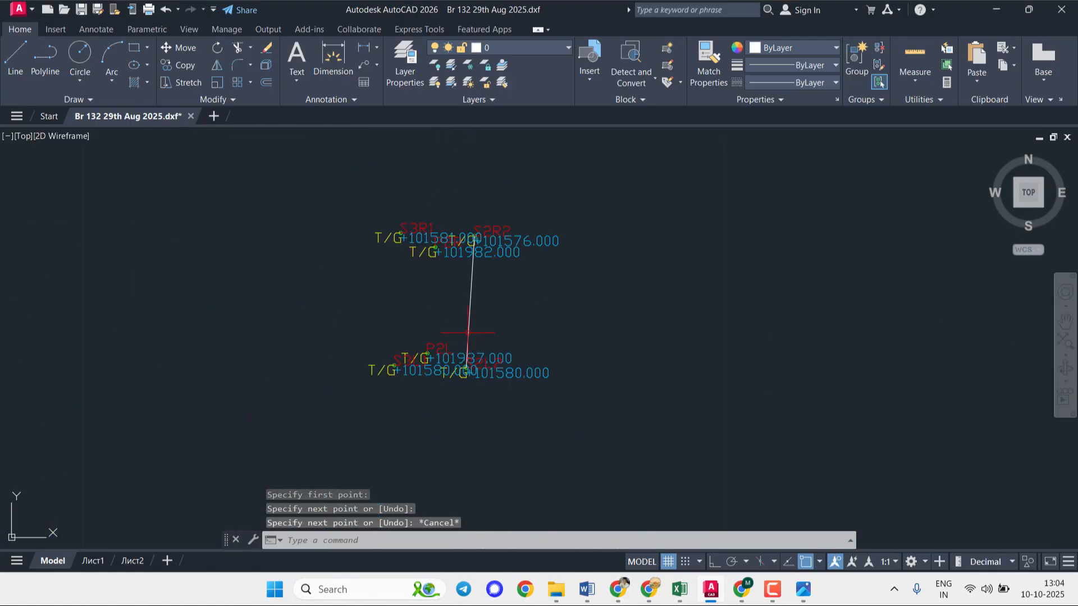
click(14, 54)
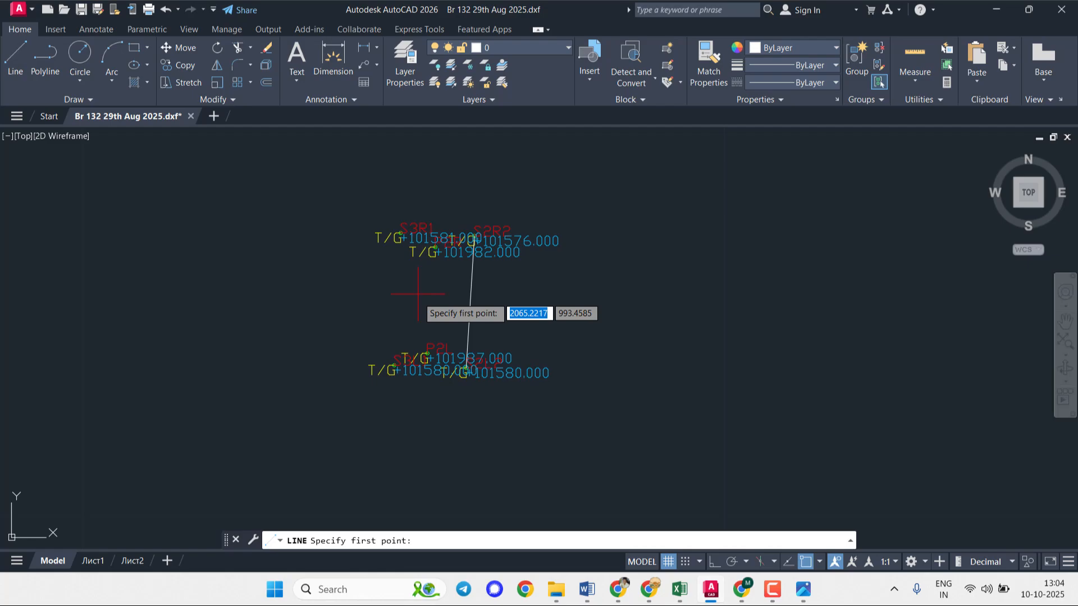
click(471, 302)
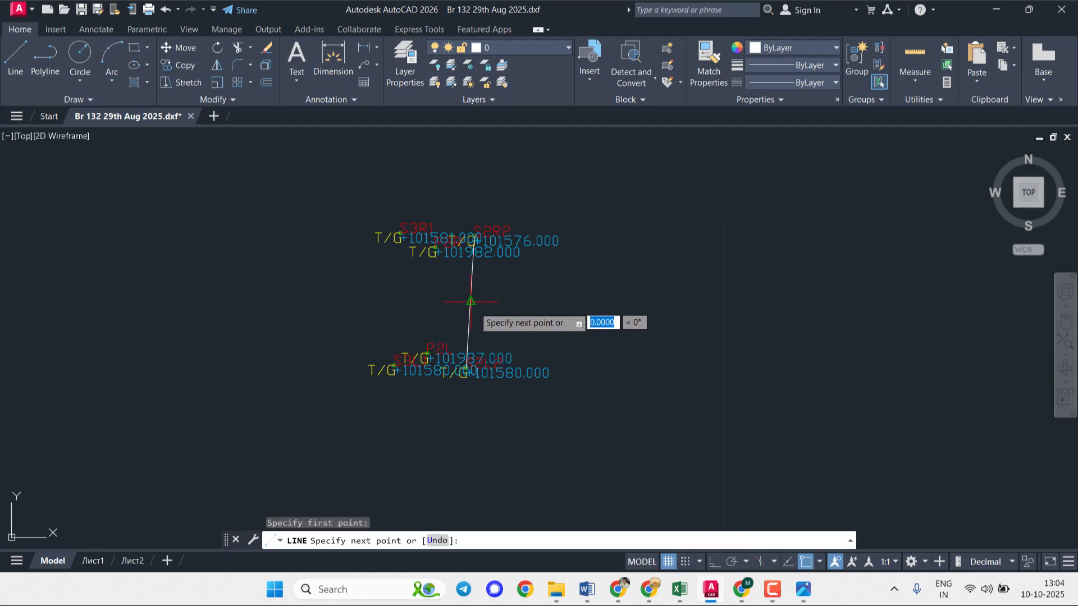
click(490, 327)
key(Escape)
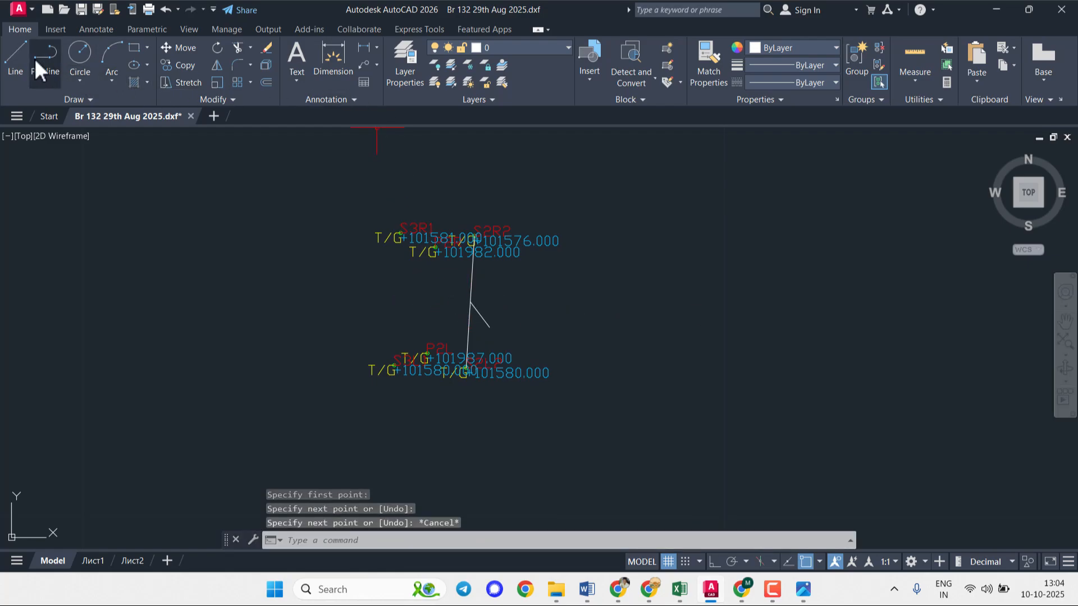
- Draw a line from the S3R1 point down to just beside the S3L1 point at pier P2
click(17, 60)
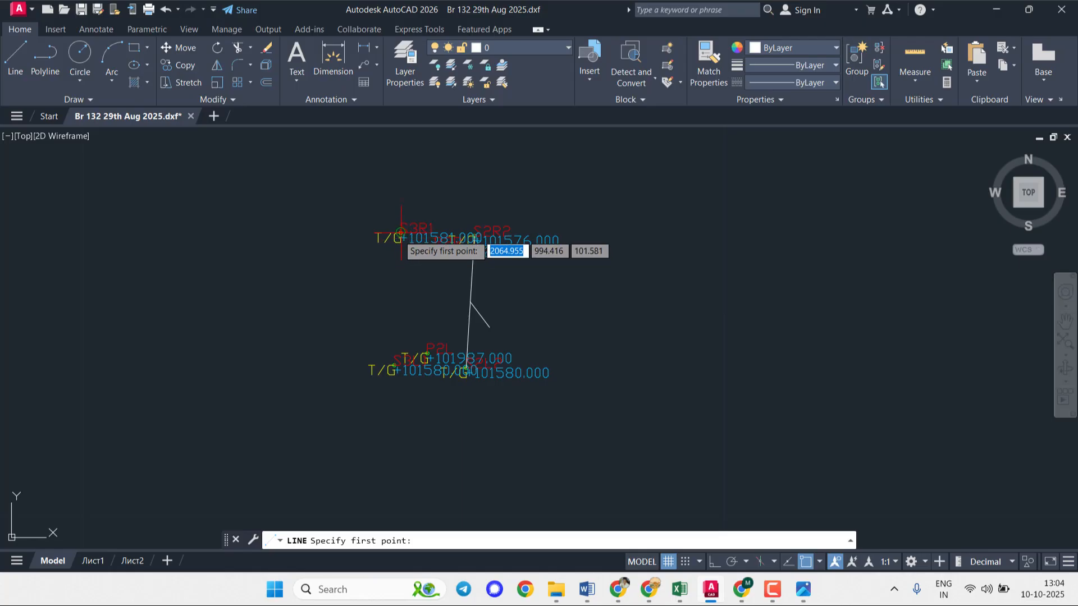
scroll(392, 236, up, 10)
scroll(401, 245, up, 2)
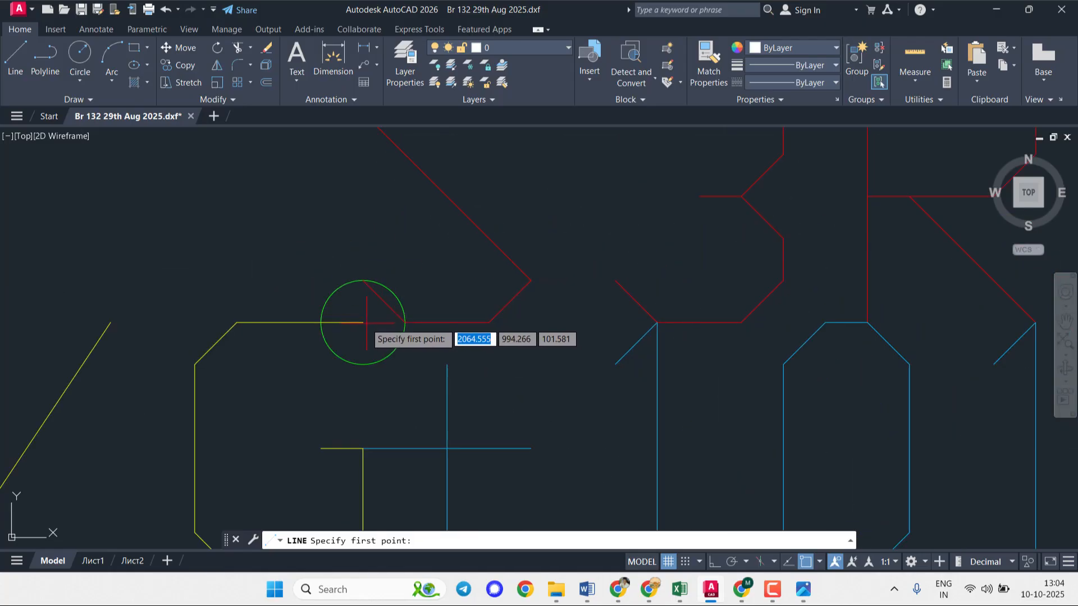
click(19, 61)
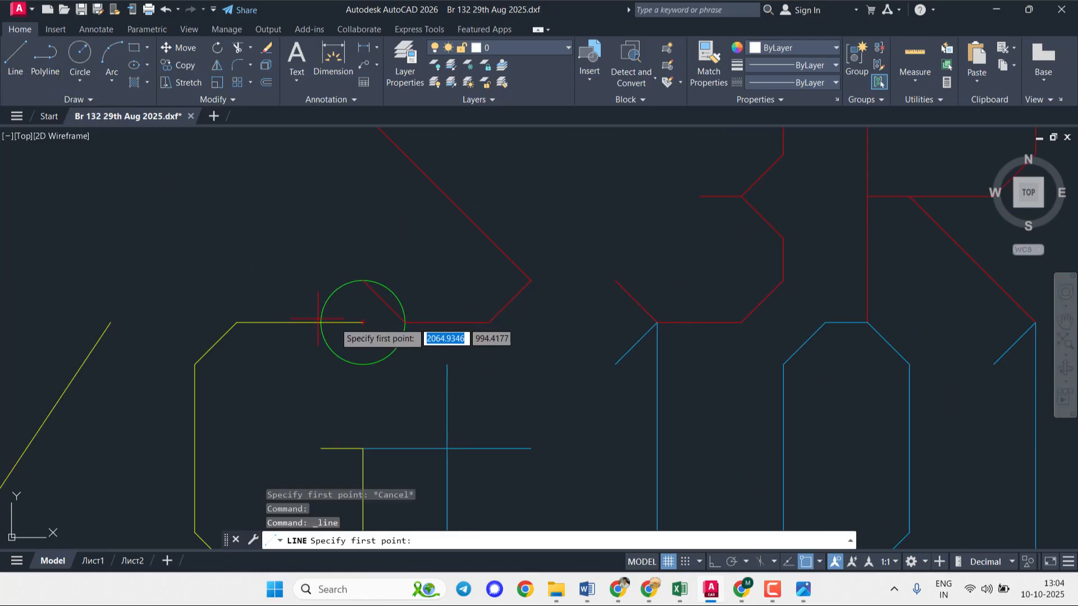
click(363, 323)
scroll(365, 337, down, 5)
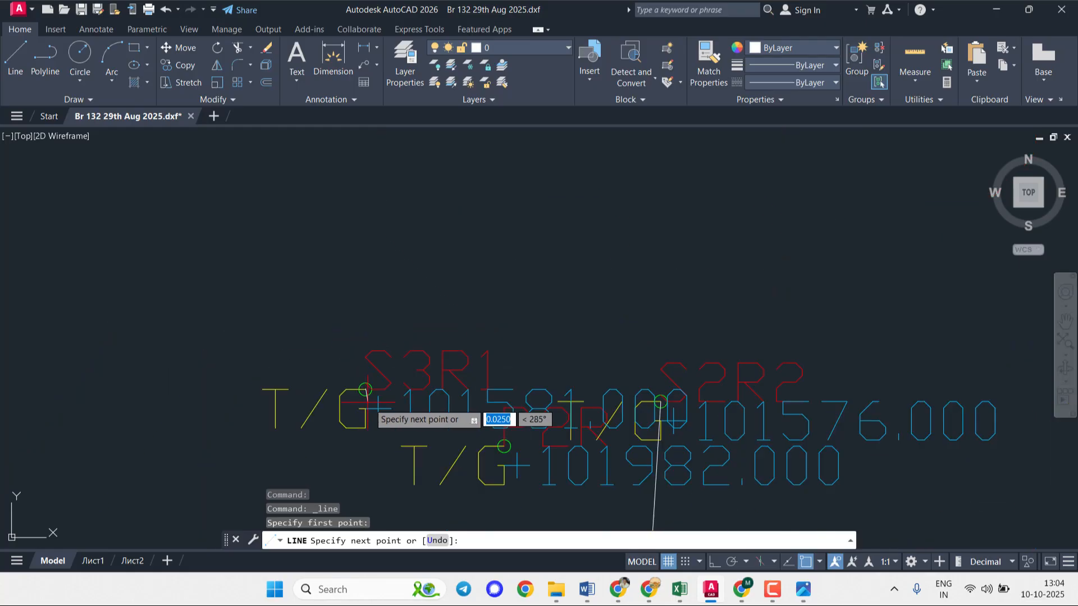
middle_drag(376, 448, 428, 284)
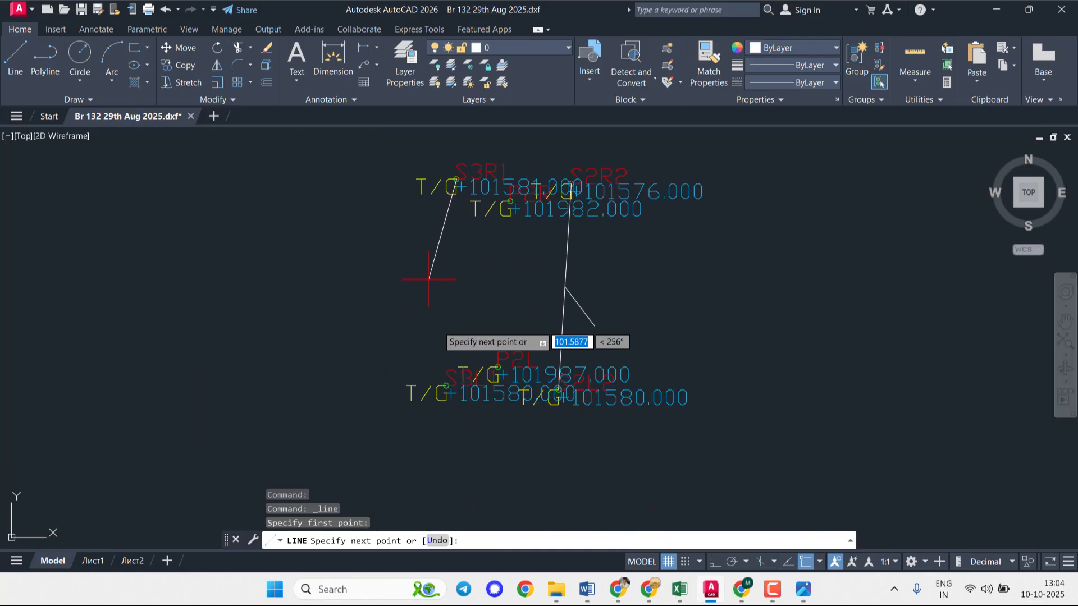
scroll(454, 386, up, 6)
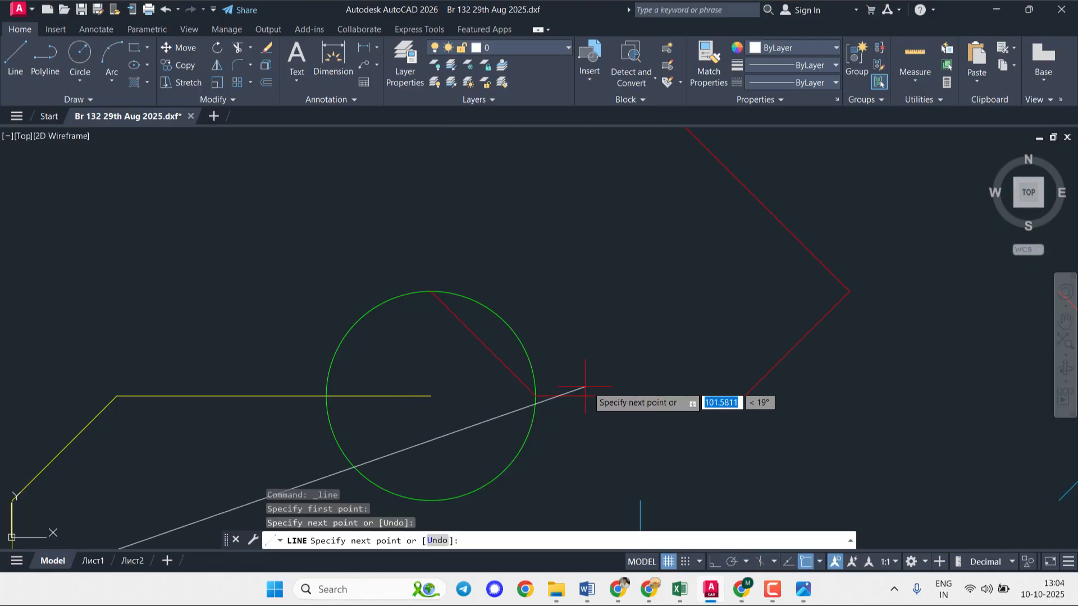
key(Escape)
key(Escape)
scroll(517, 330, down, 6)
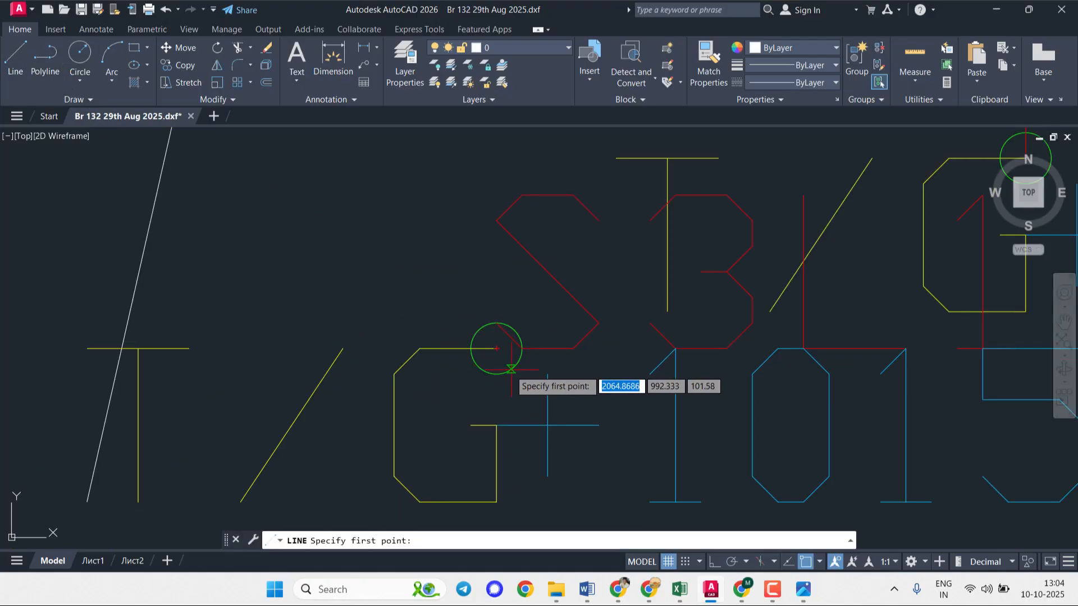
click(496, 349)
scroll(496, 325, down, 6)
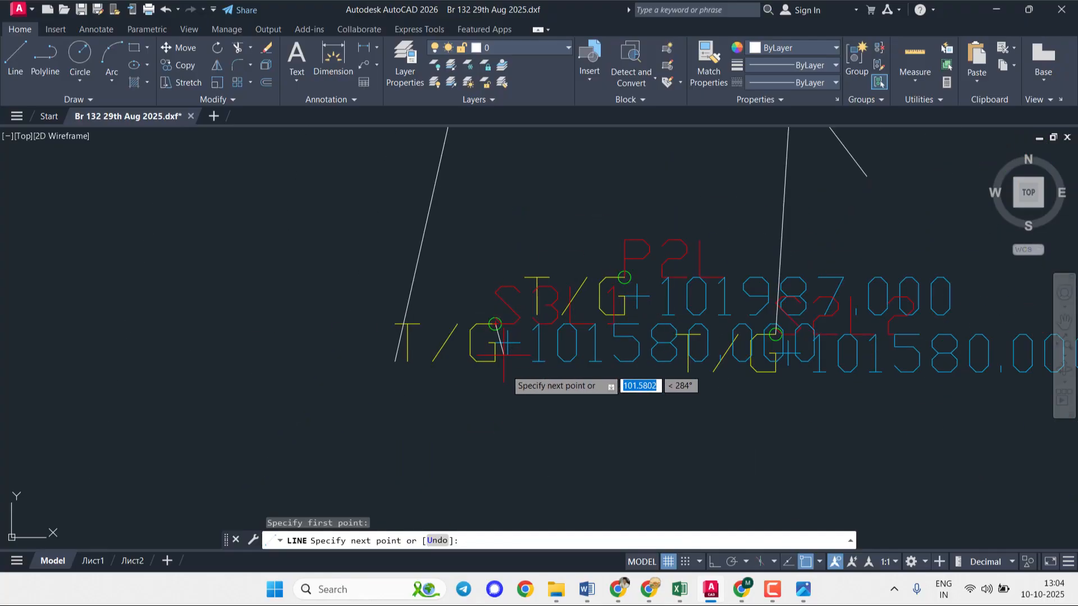
key(Escape)
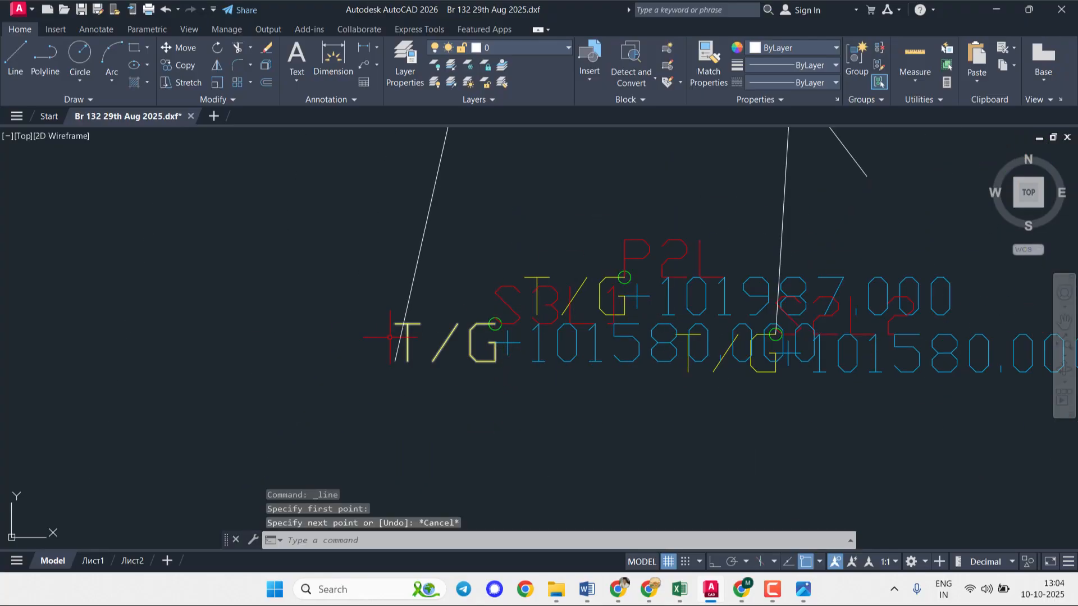
- Stretch the lower end of the line from S3R1 onto the S3L1 point and check the connection
click(395, 355)
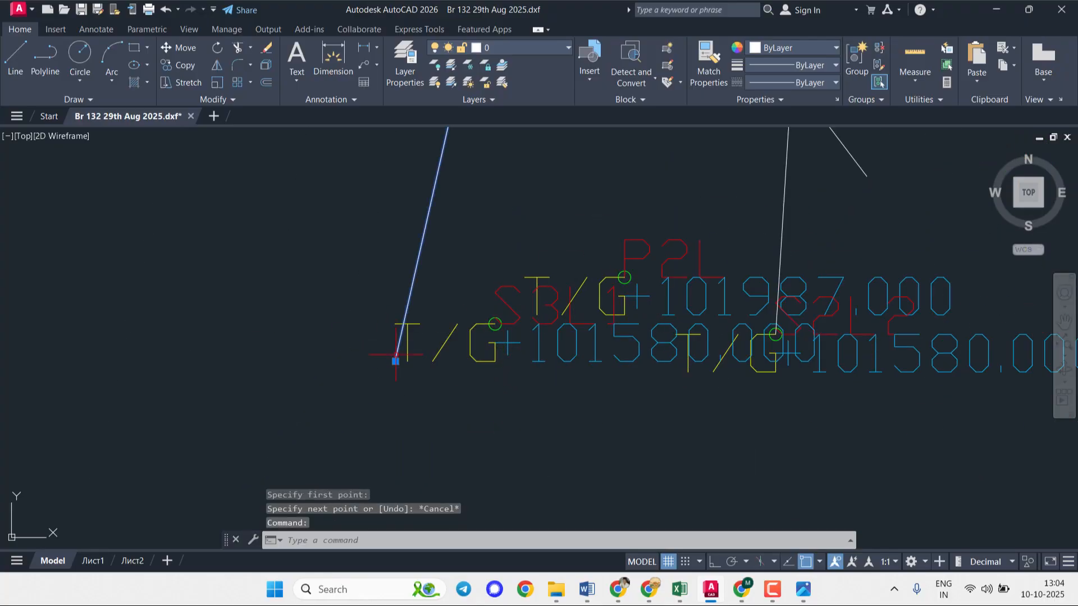
click(396, 361)
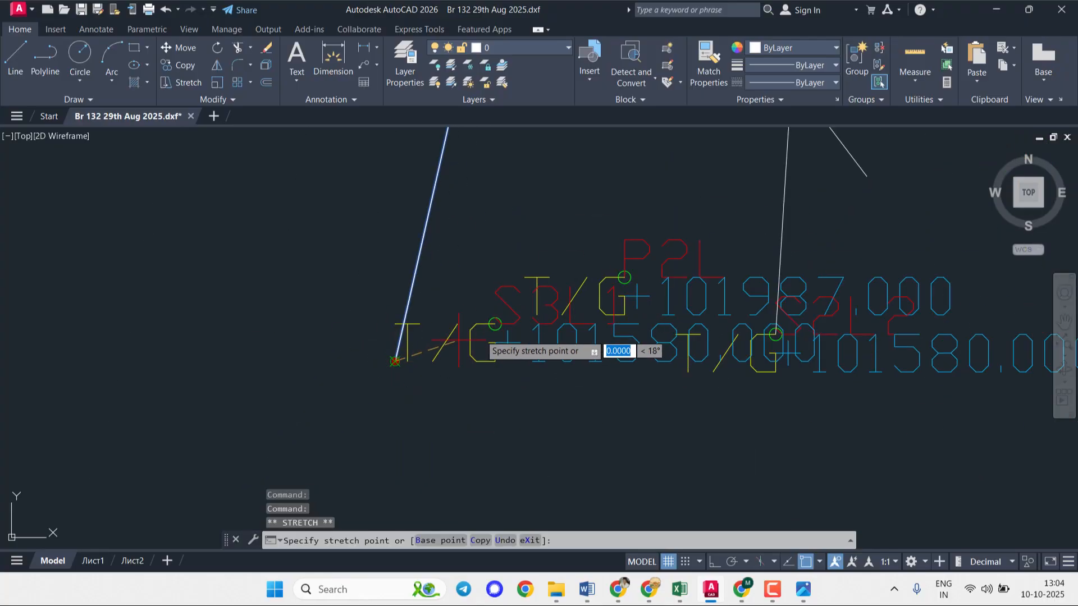
click(495, 324)
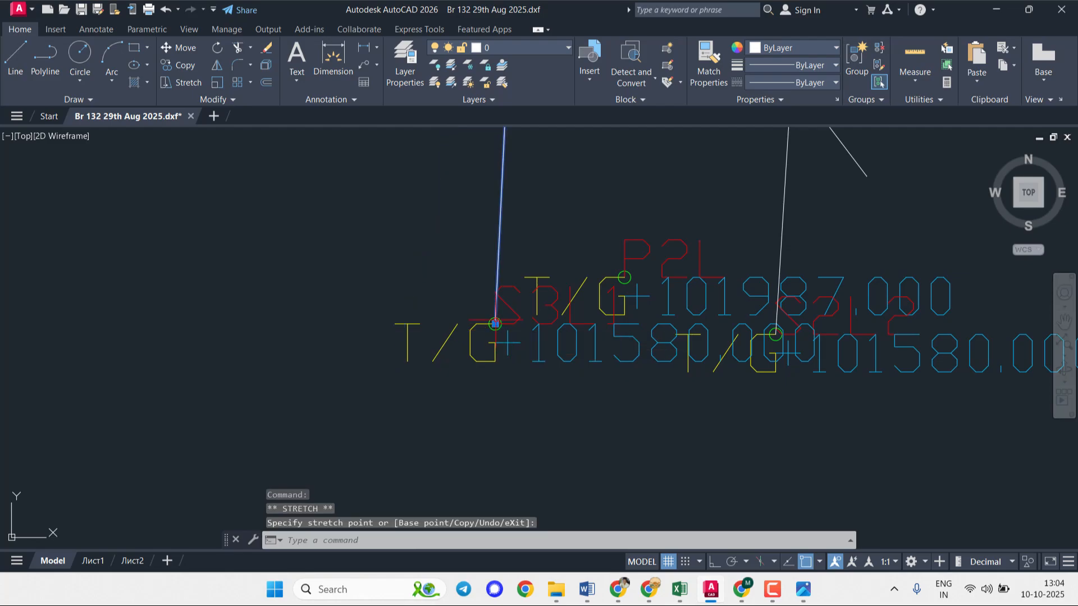
scroll(496, 321, up, 10)
key(Escape)
scroll(475, 355, up, 5)
scroll(478, 352, down, 10)
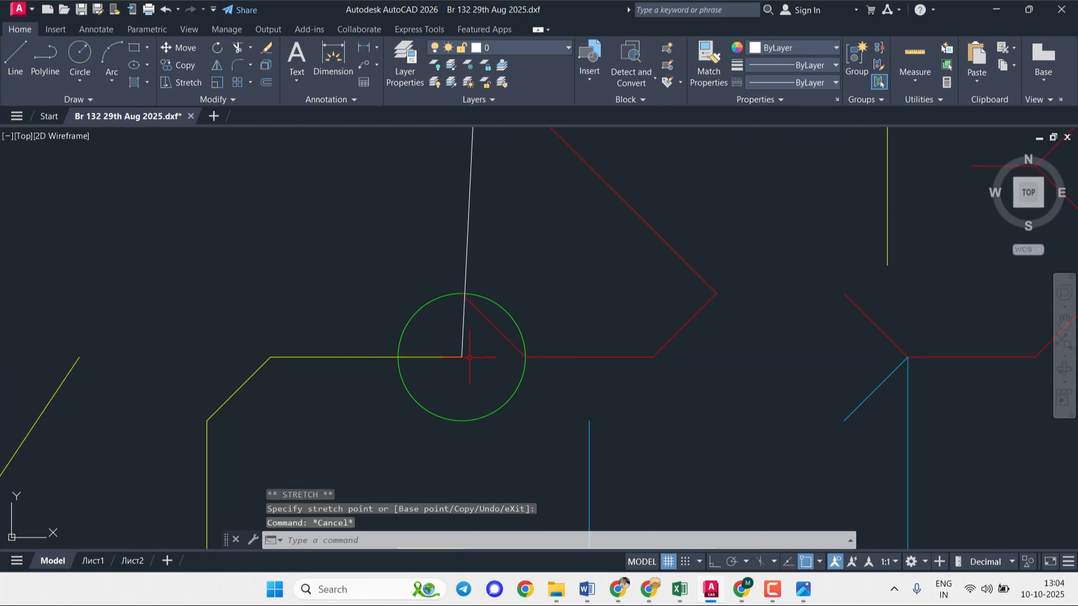
- Draw a short marker line from the midpoint of the S3R1–S3L1 line, slanting down to the left
scroll(472, 357, down, 4)
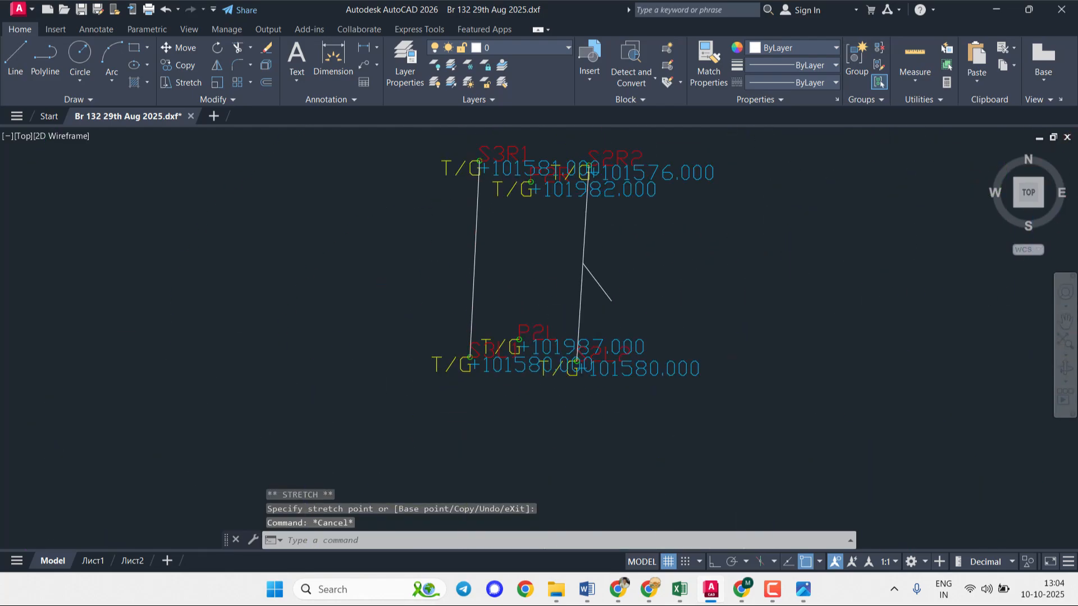
click(26, 45)
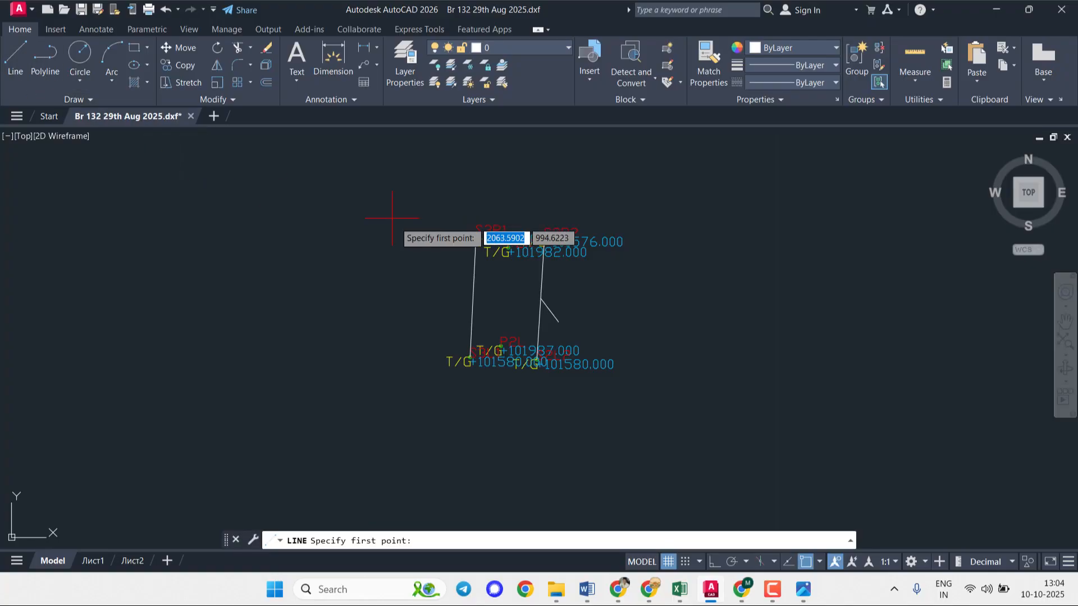
click(474, 295)
click(441, 315)
key(Escape)
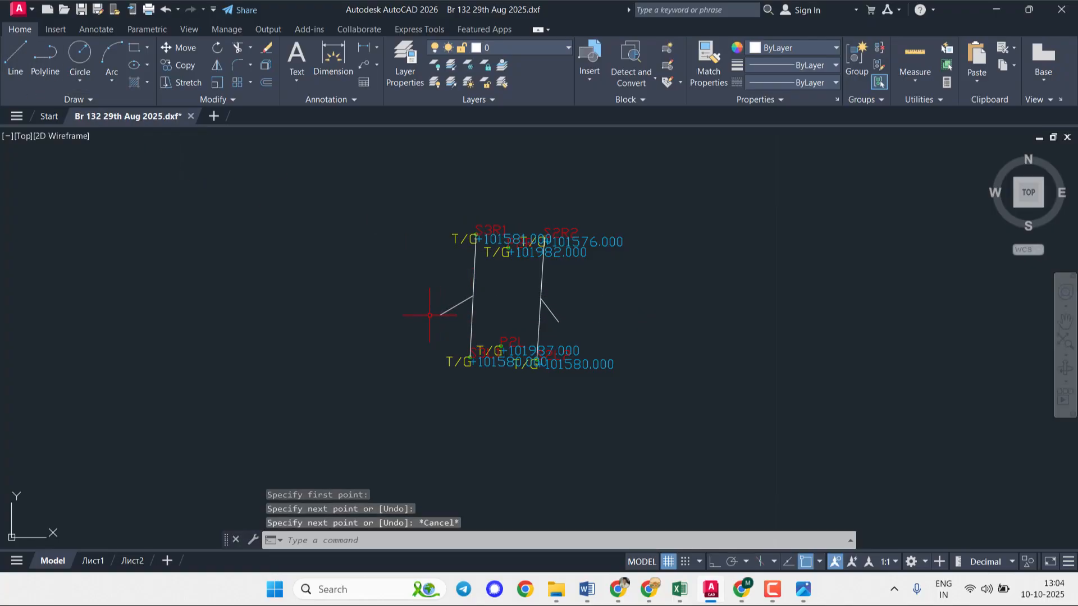
- Start a line at the S3R2 point of pier P3 and lead it toward the S3L2 point
scroll(430, 315, down, 4)
middle_drag(344, 313, 519, 337)
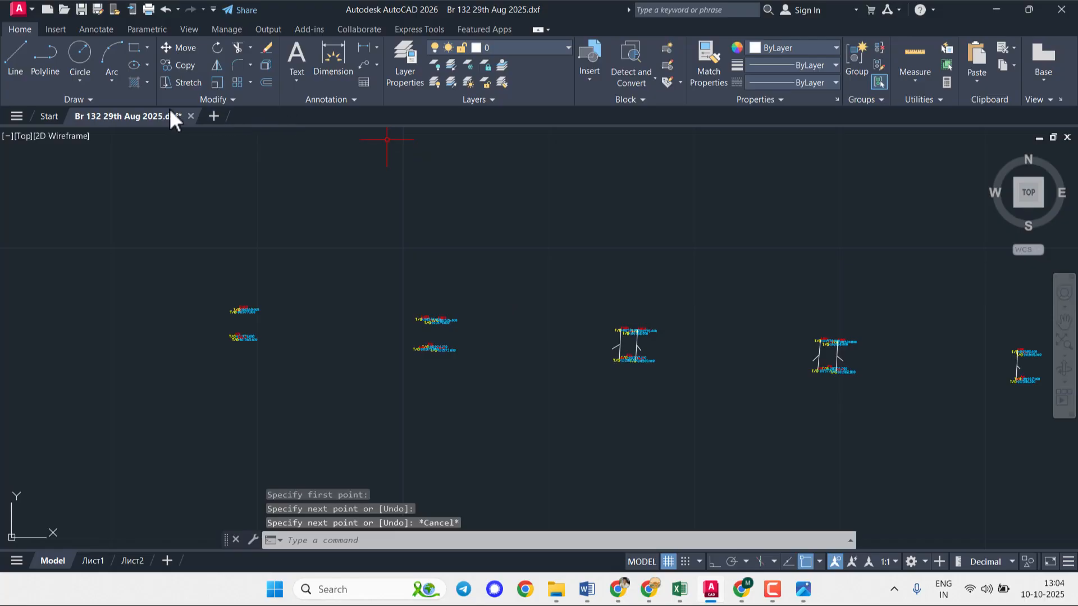
click(26, 57)
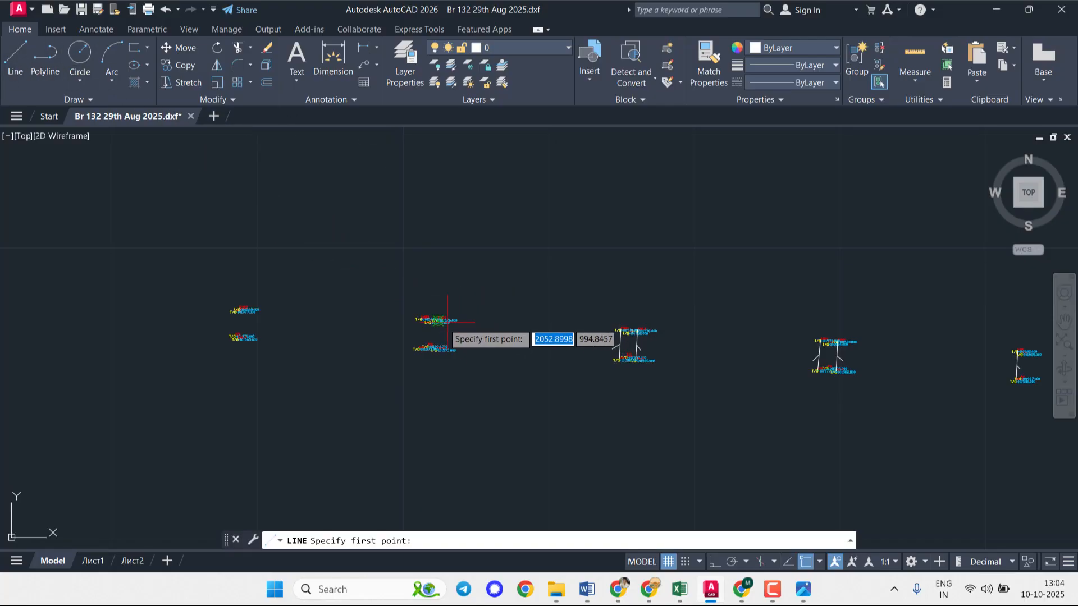
scroll(438, 329, up, 3)
scroll(436, 332, up, 10)
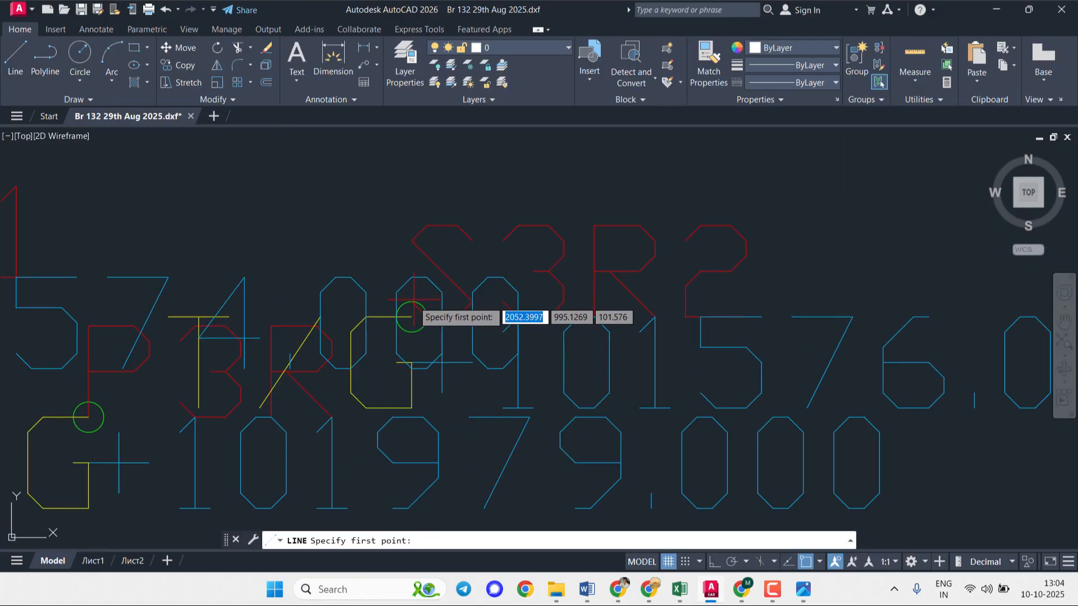
click(413, 349)
scroll(415, 345, down, 4)
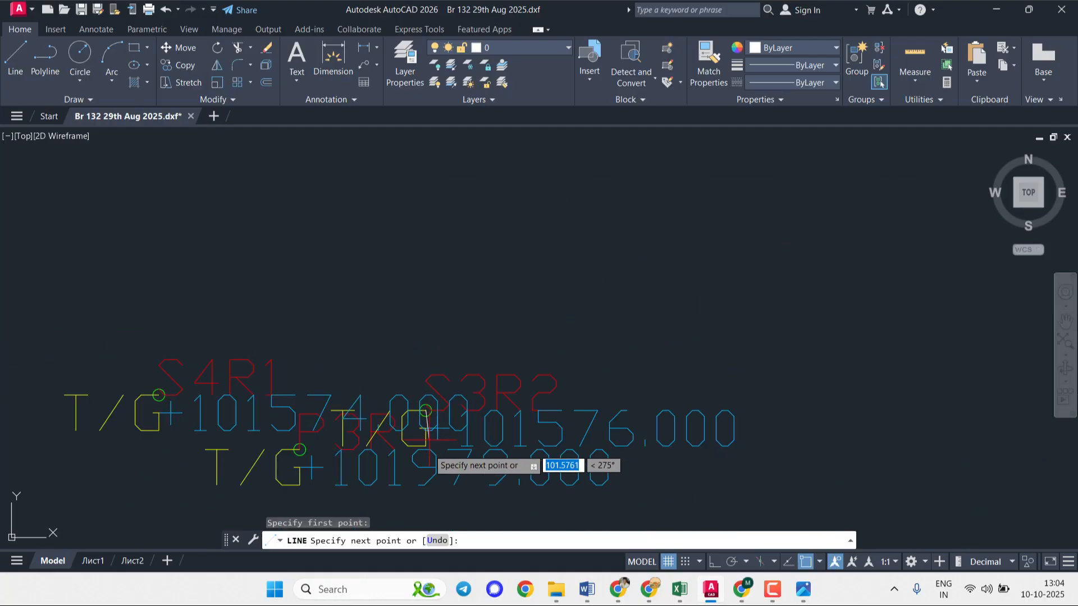
scroll(426, 474, down, 4)
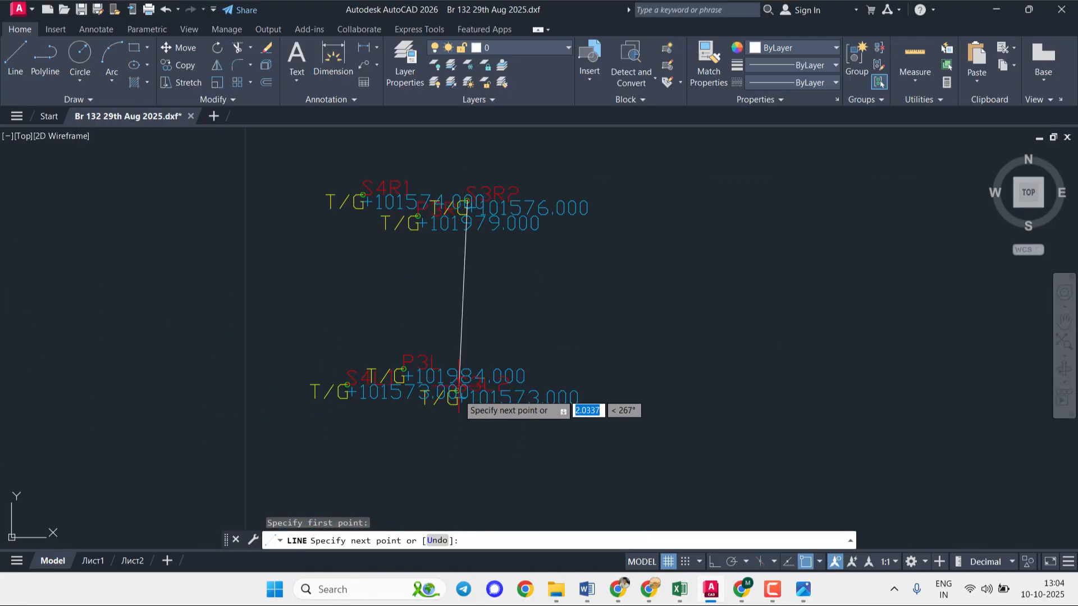
scroll(456, 396, up, 10)
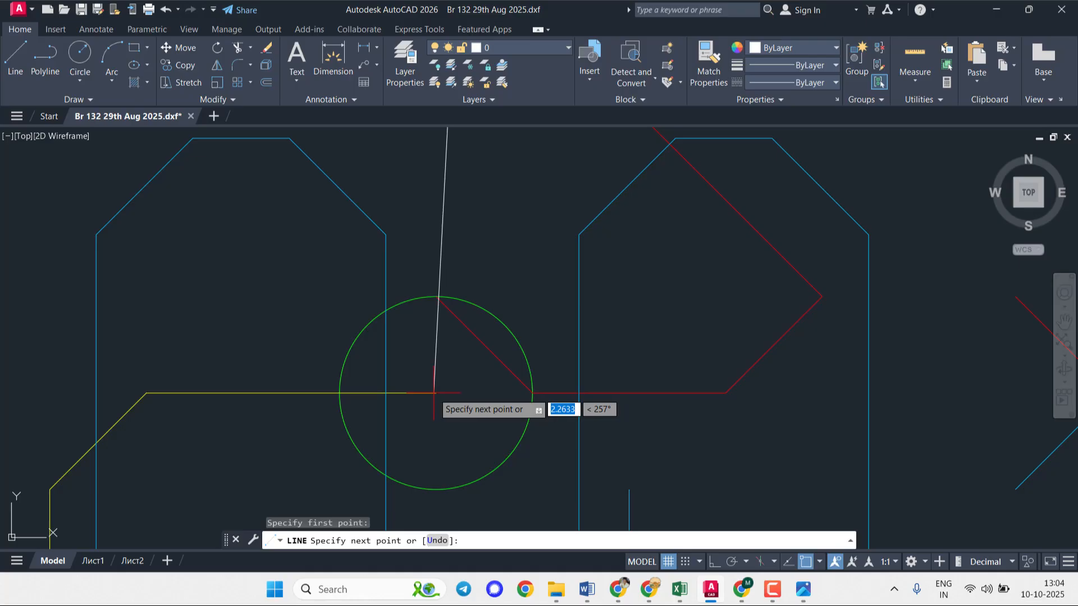
- Check the active object snap modes and end the line from S3R2 at the S3L2 point of pier P3
click(747, 562)
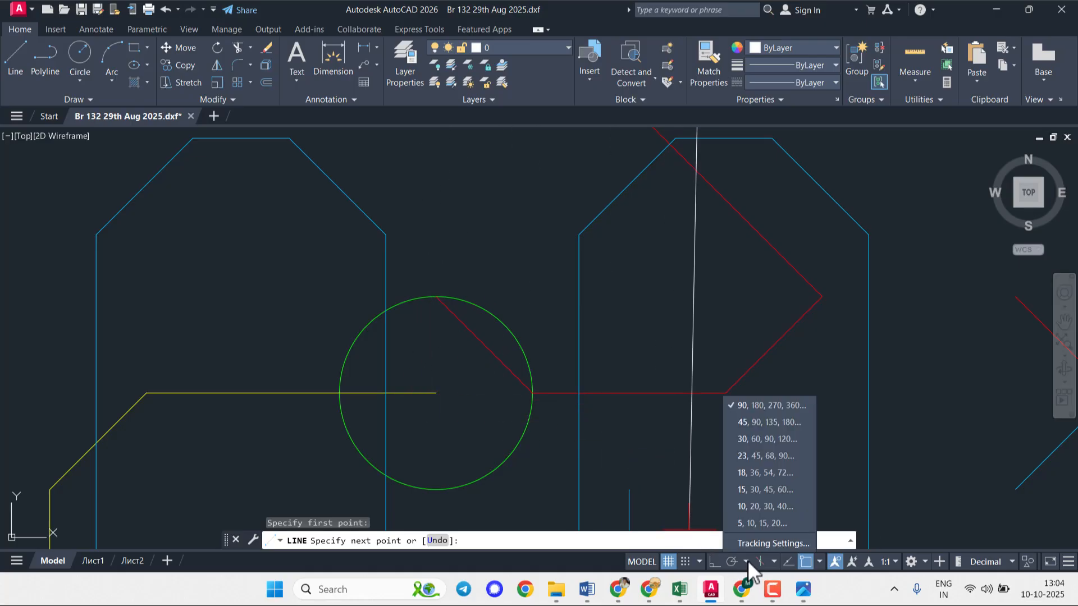
click(773, 562)
click(818, 562)
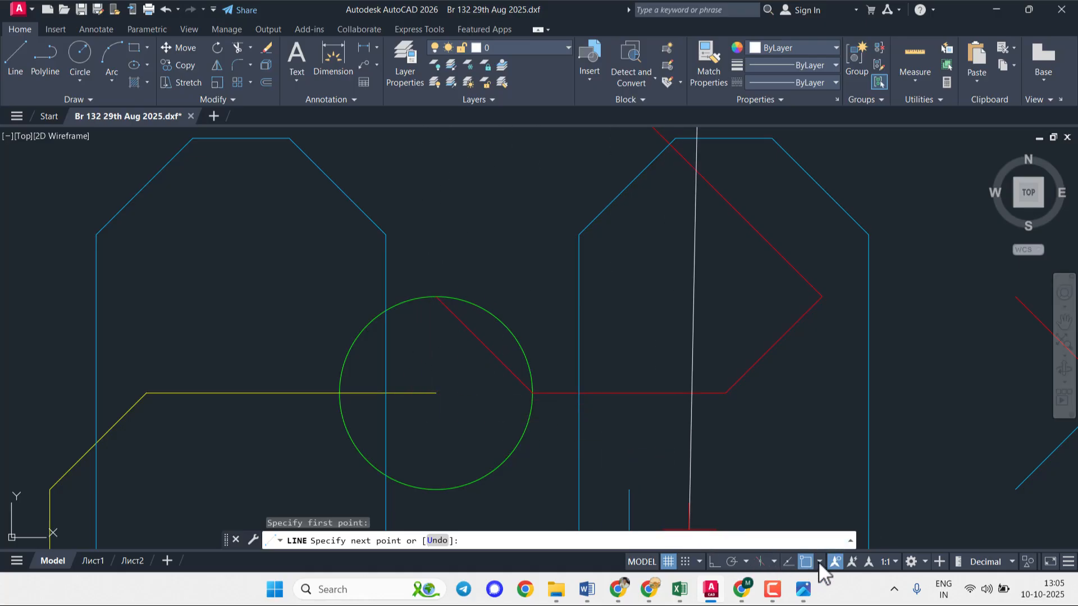
click(818, 561)
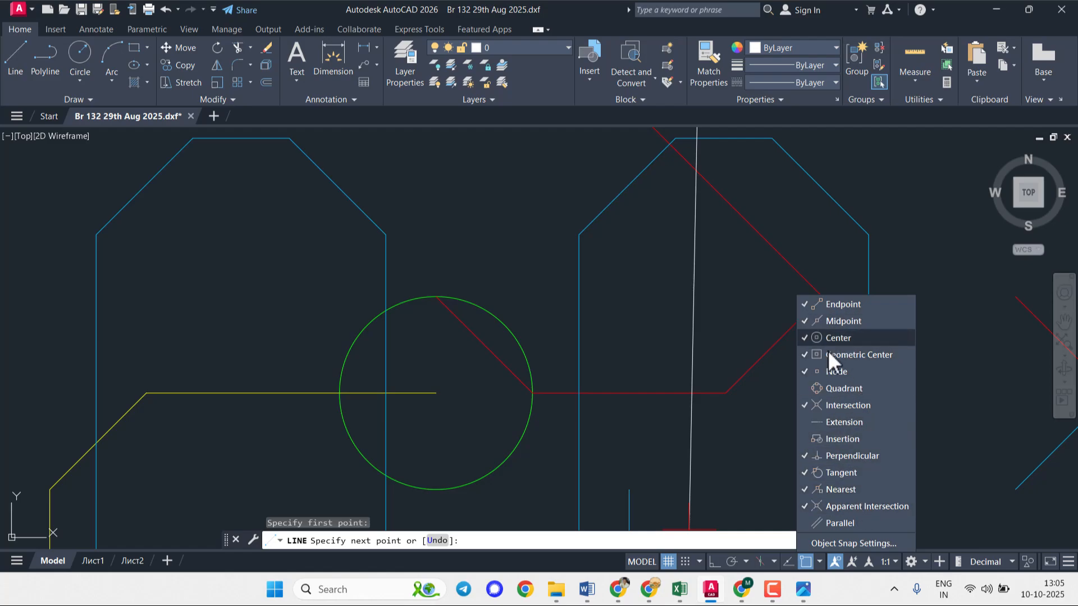
click(443, 393)
scroll(434, 375, up, 5)
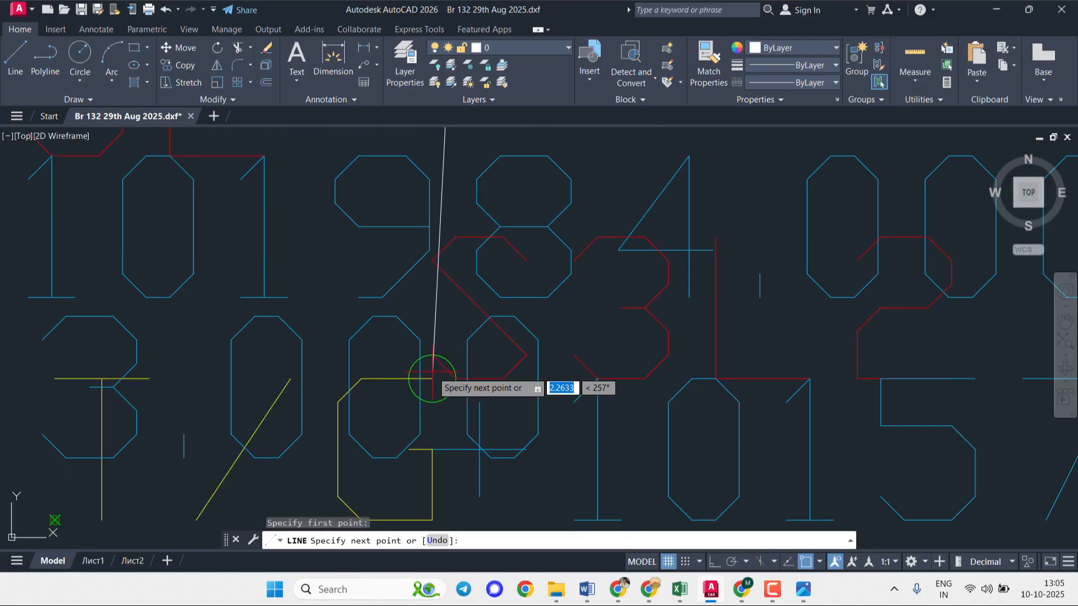
scroll(434, 372, down, 4)
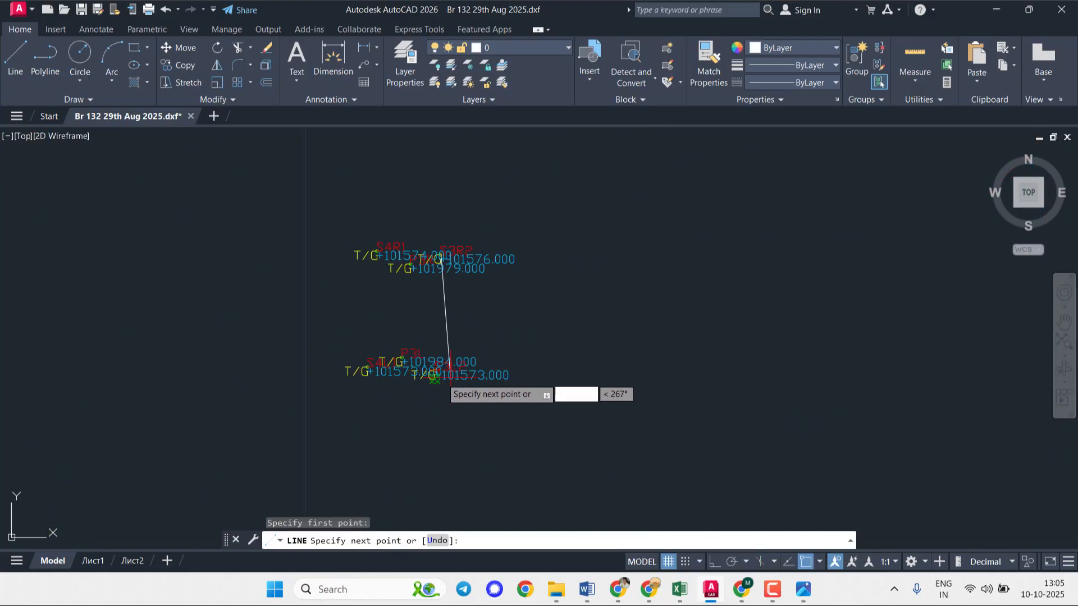
scroll(435, 379, up, 6)
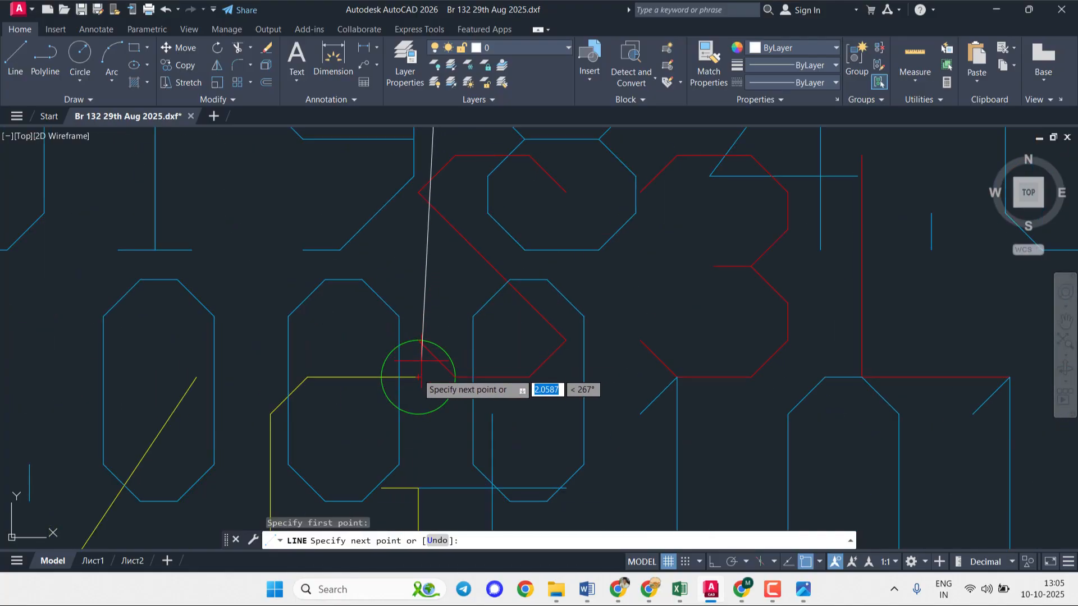
key(Escape)
scroll(418, 371, down, 6)
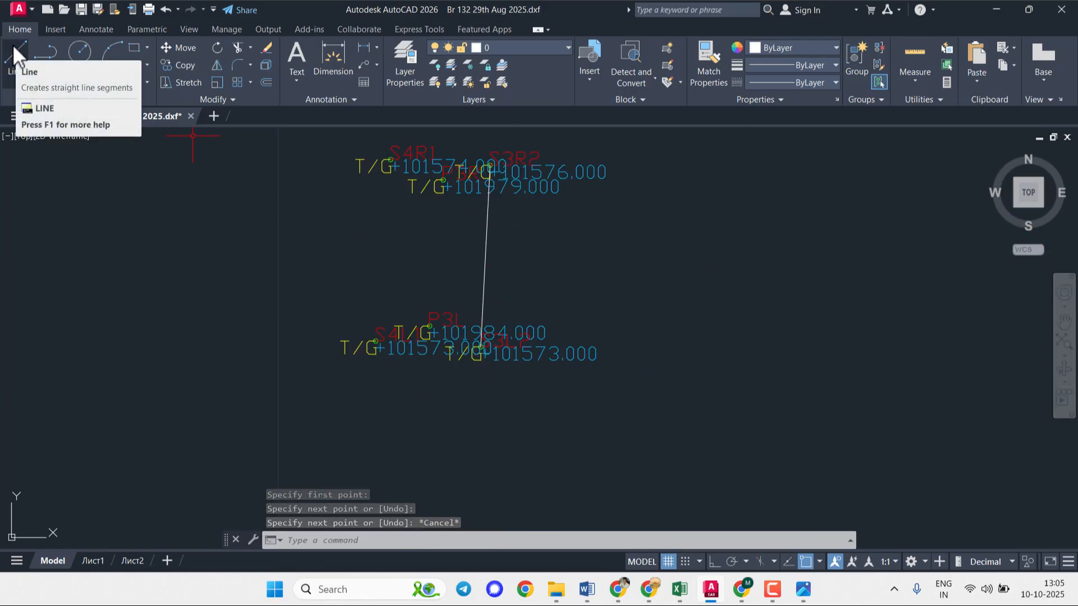
- Draw a short marker line from the midpoint of the S3R2–S3L2 line, slanting down to the right
key(ctrl+y)
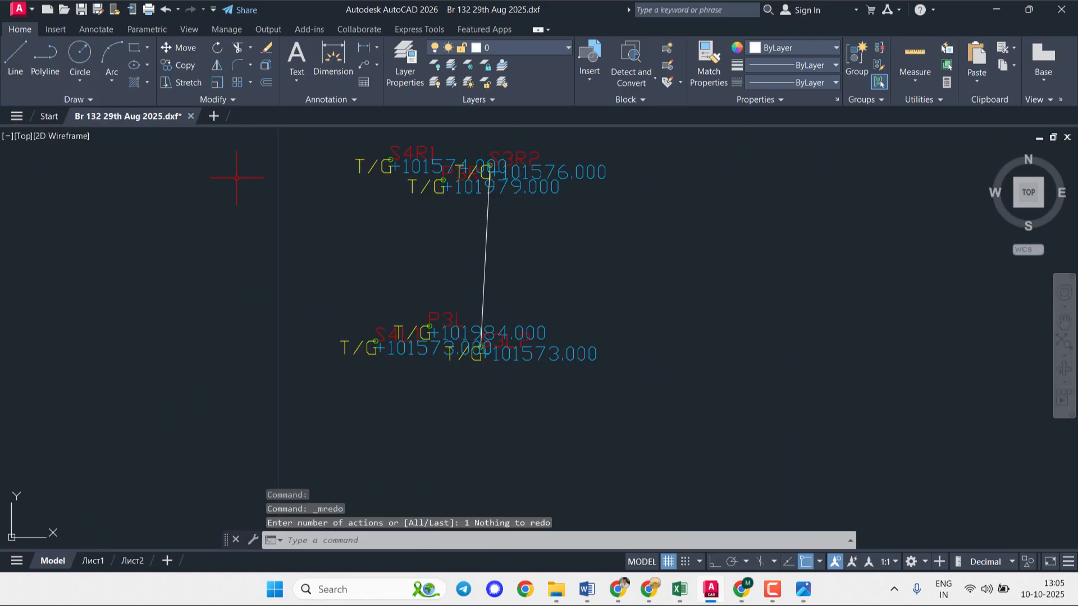
click(486, 256)
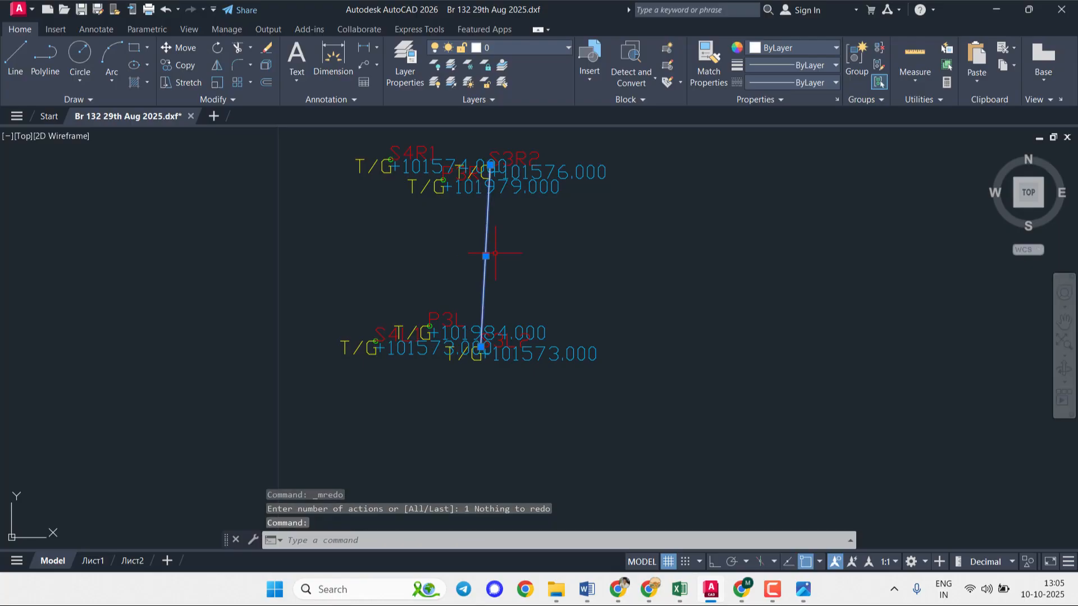
click(10, 53)
click(485, 256)
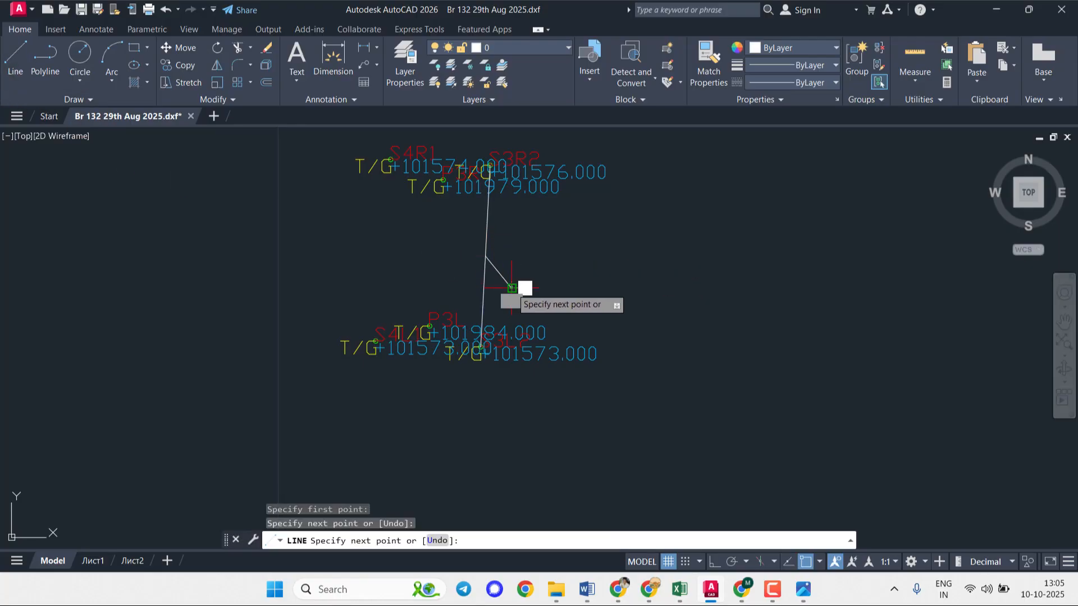
key(Escape)
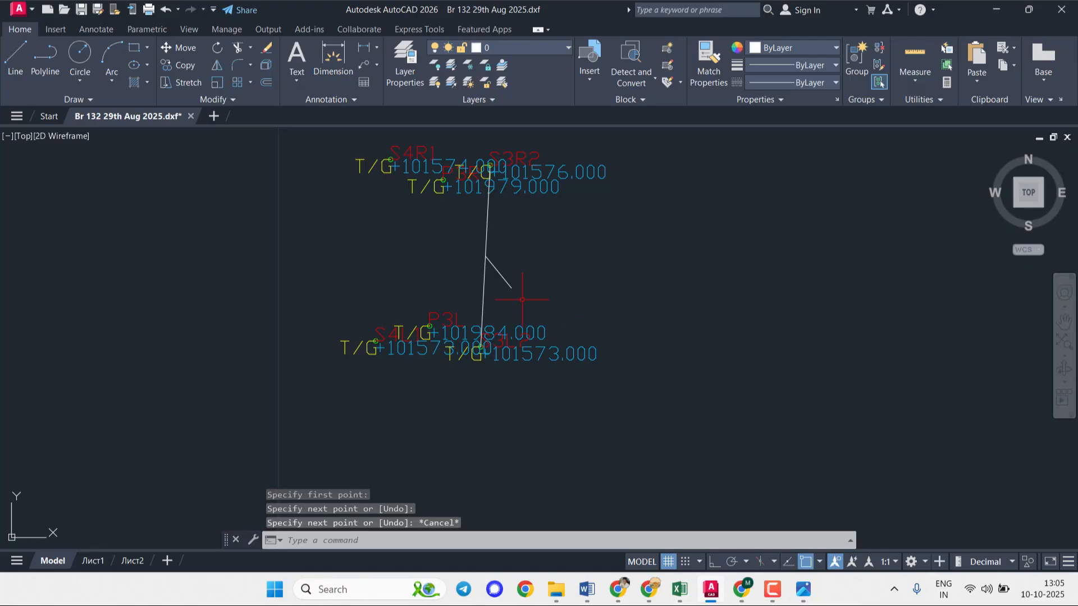
click(15, 56)
scroll(392, 163, up, 5)
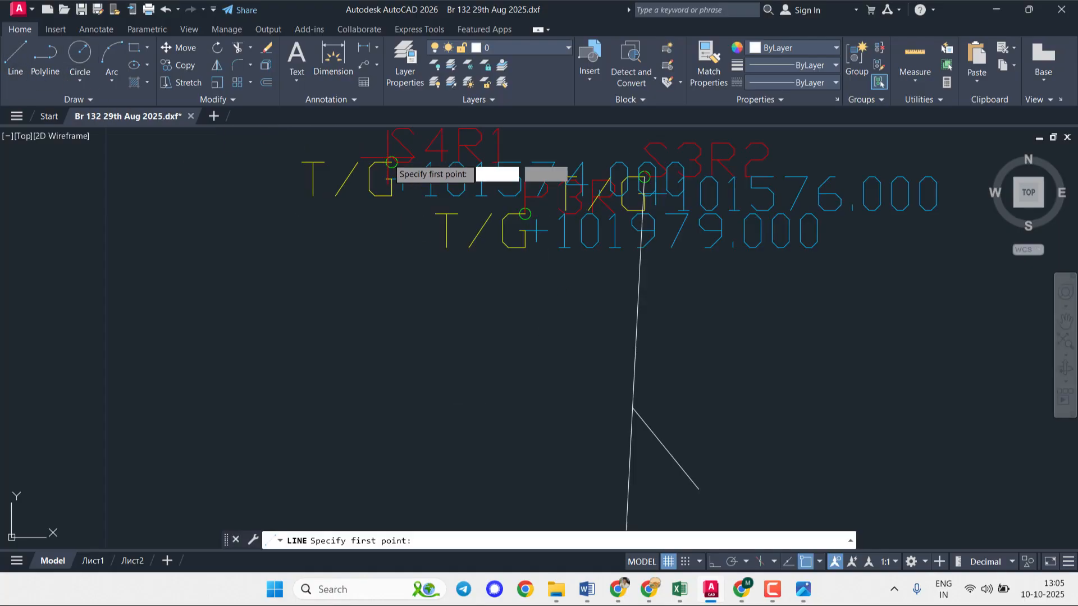
scroll(392, 165, up, 6)
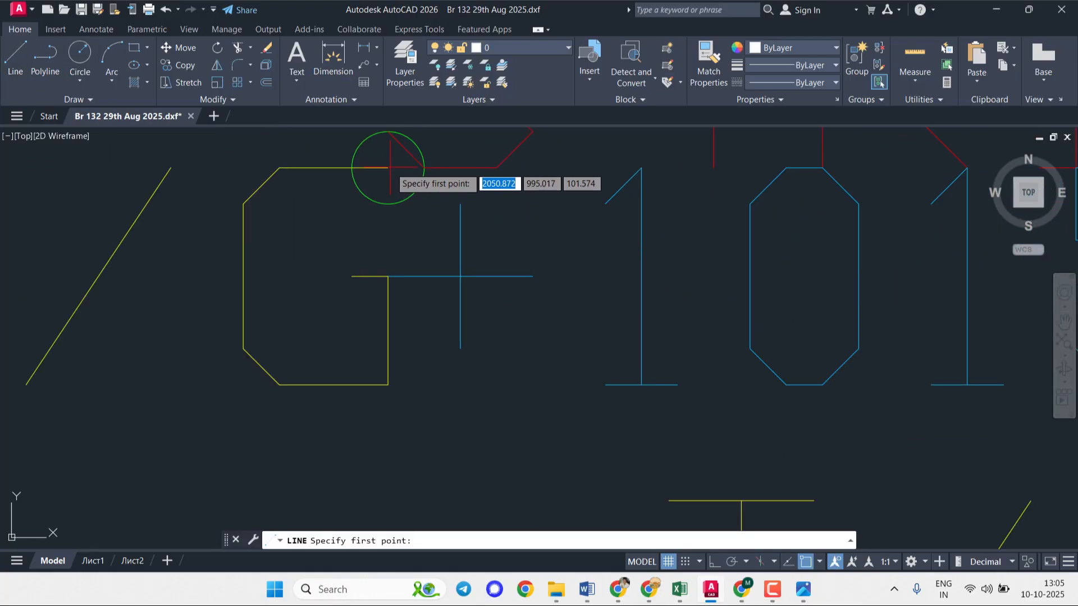
click(13, 59)
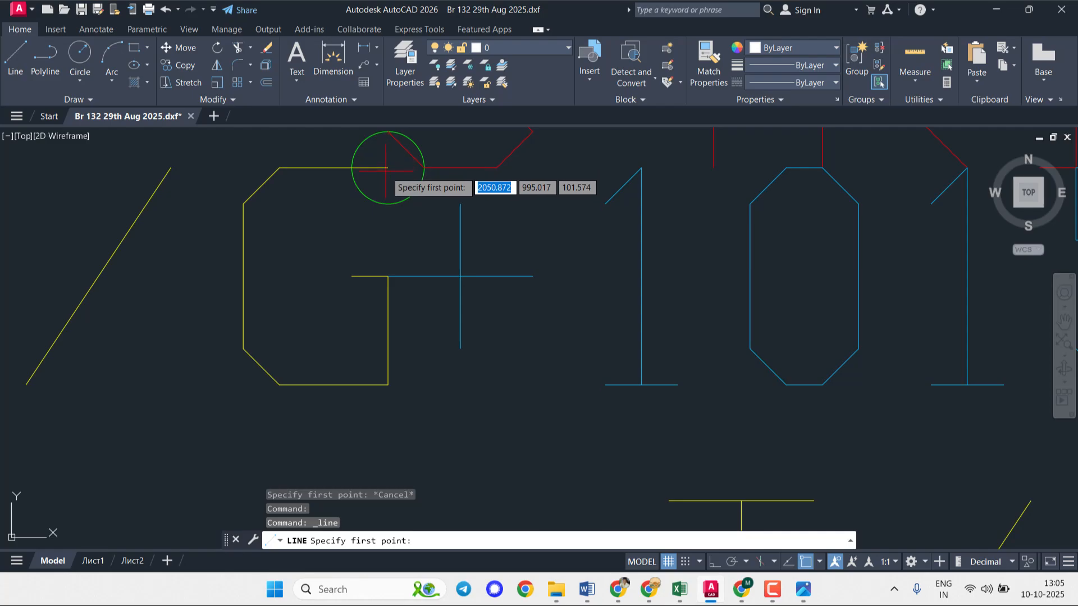
click(388, 167)
key(Escape)
key(Escape)
key(Escape)
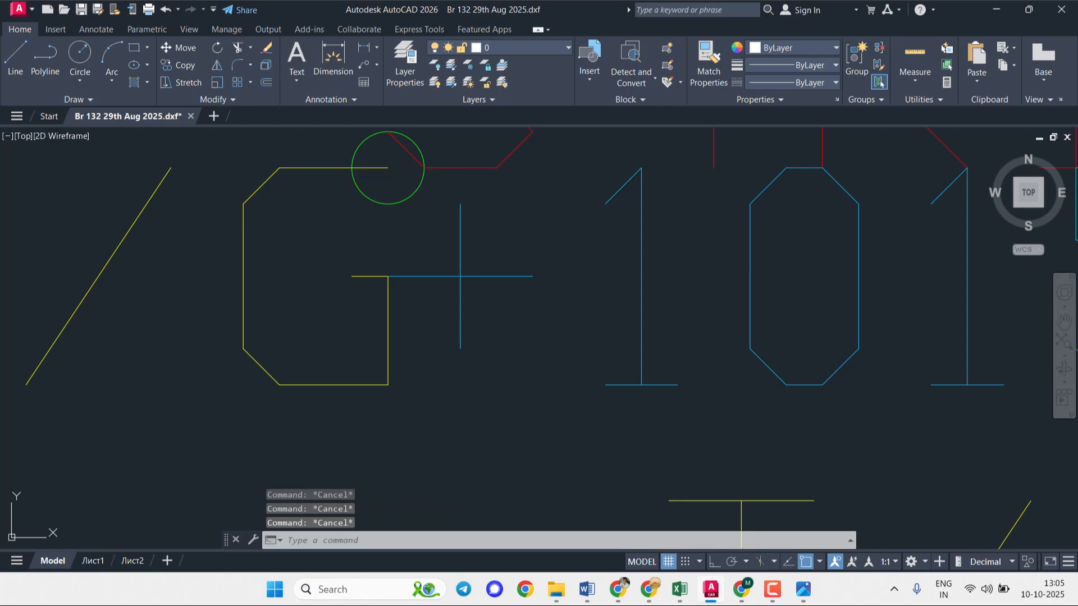
click(13, 57)
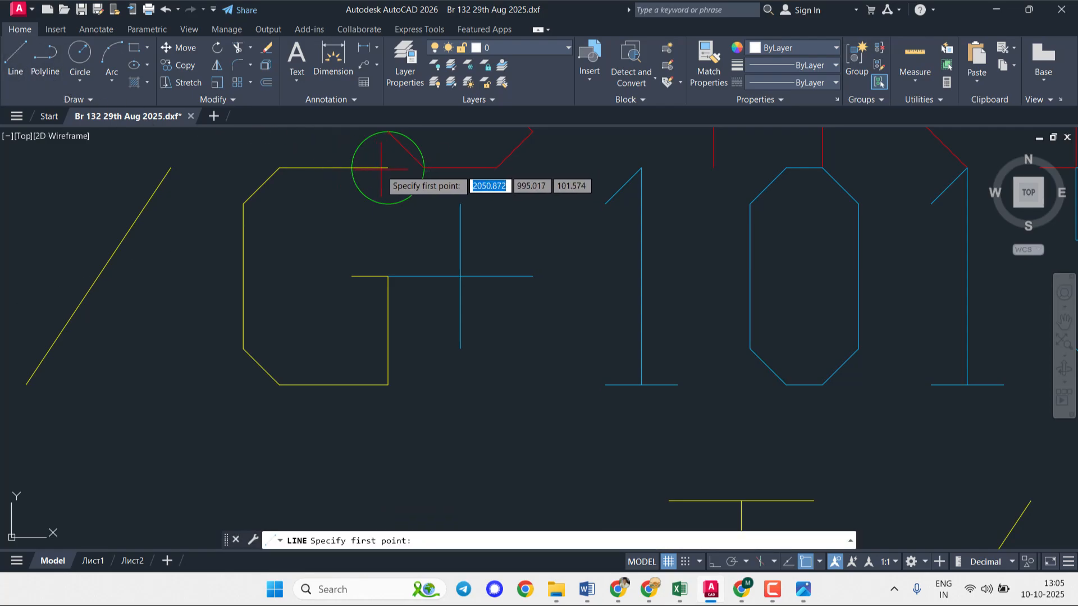
key(Escape)
key(Escape)
key(Escape)
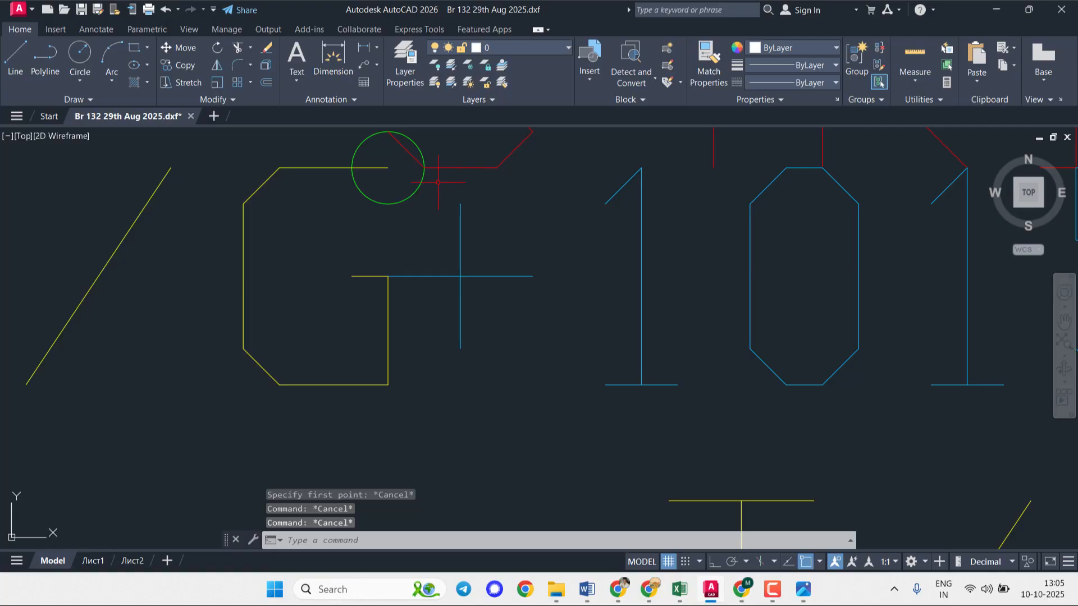
click(419, 184)
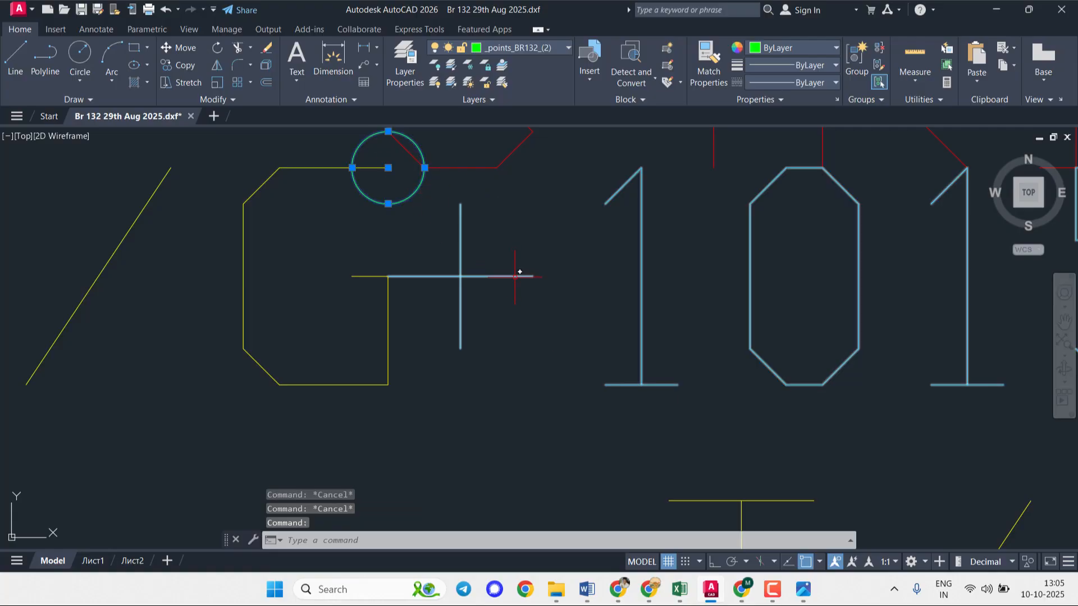
key(Escape)
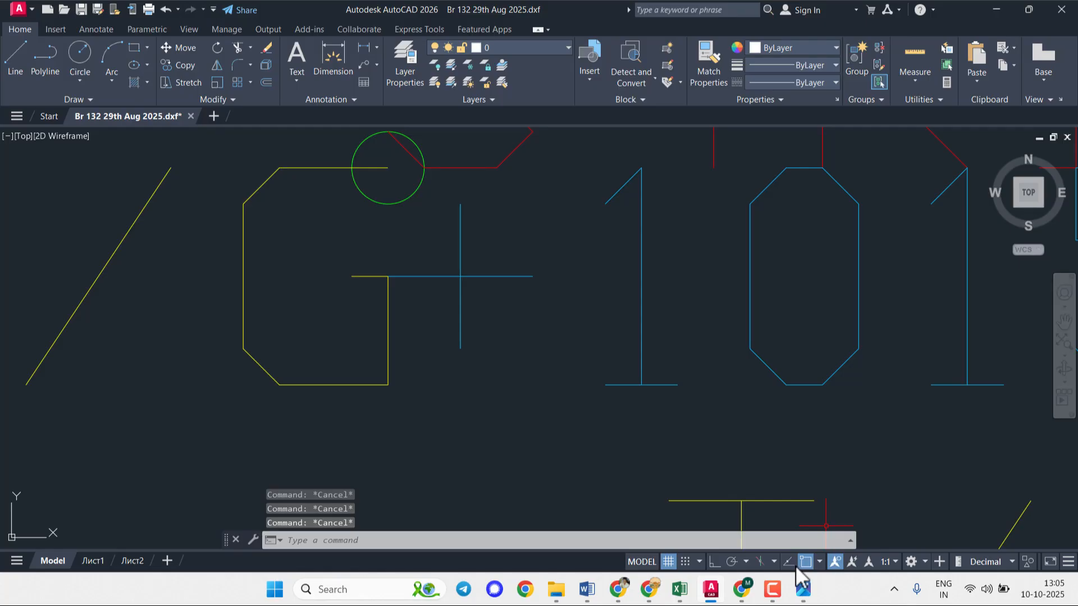
- Draw a line from the S4R1 point to the S4L1 point at pier P3
click(15, 62)
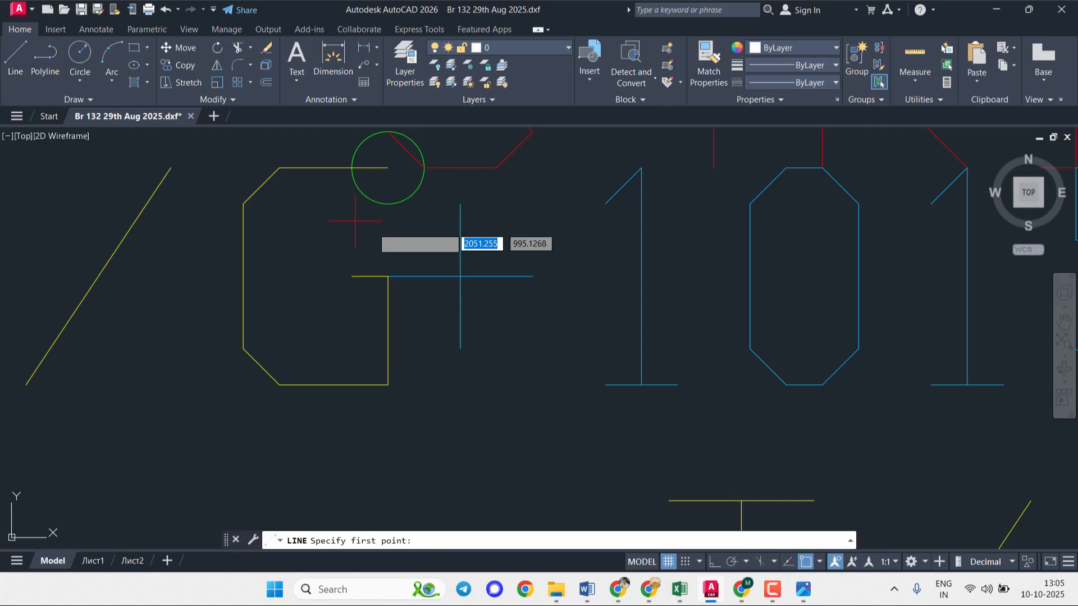
click(388, 167)
scroll(410, 333, down, 6)
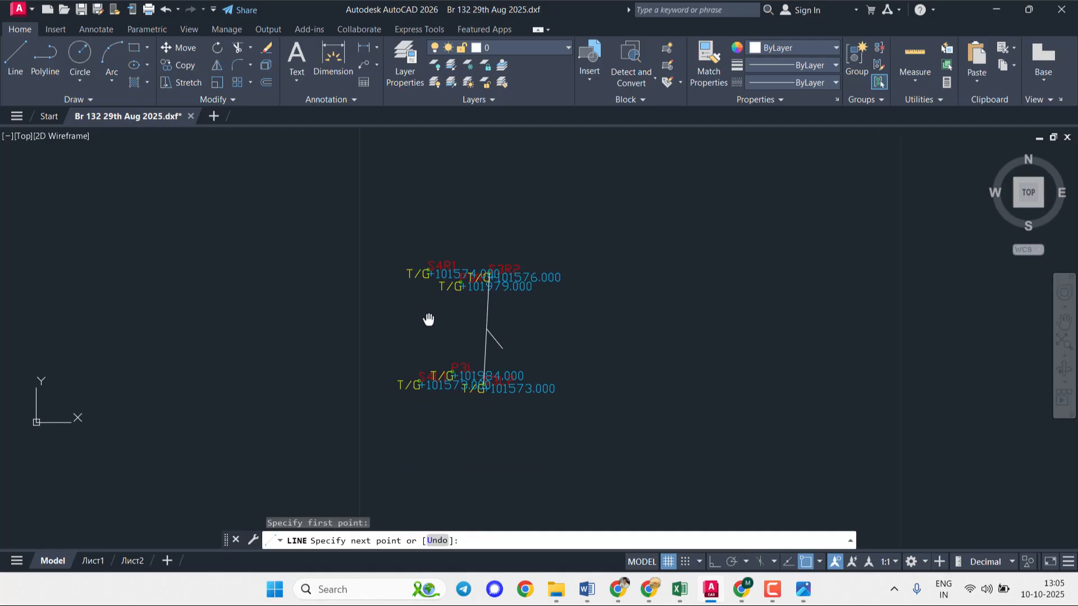
scroll(421, 354, up, 6)
scroll(431, 368, up, 5)
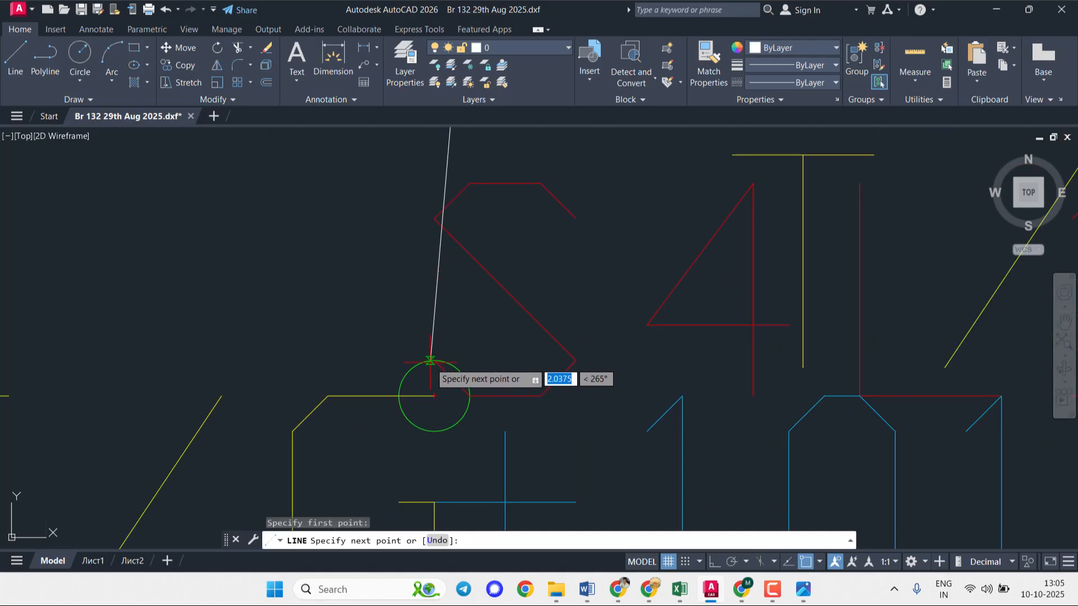
click(435, 416)
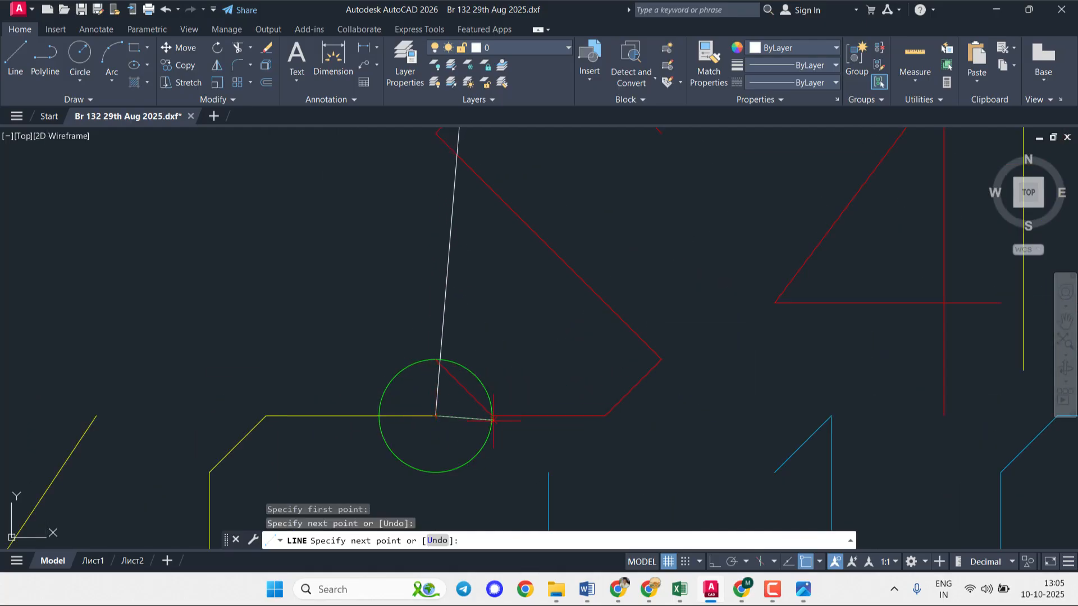
key(Escape)
key(Escape)
scroll(508, 308, down, 4)
scroll(508, 309, down, 5)
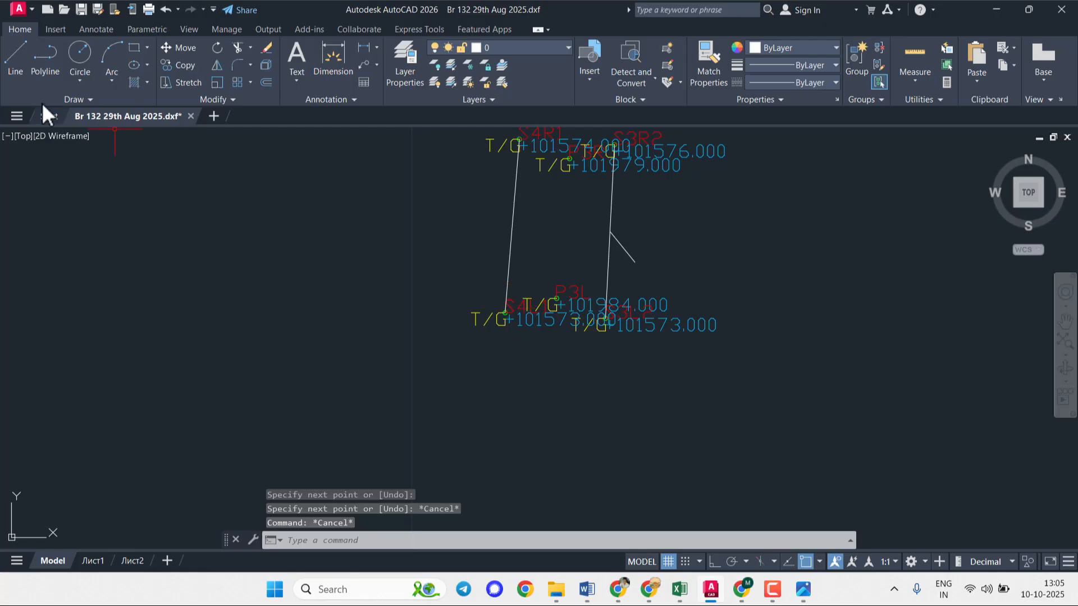
- Draw a short marker line from the midpoint of the S4R1–S4L1 line, slanting down to the left
click(13, 62)
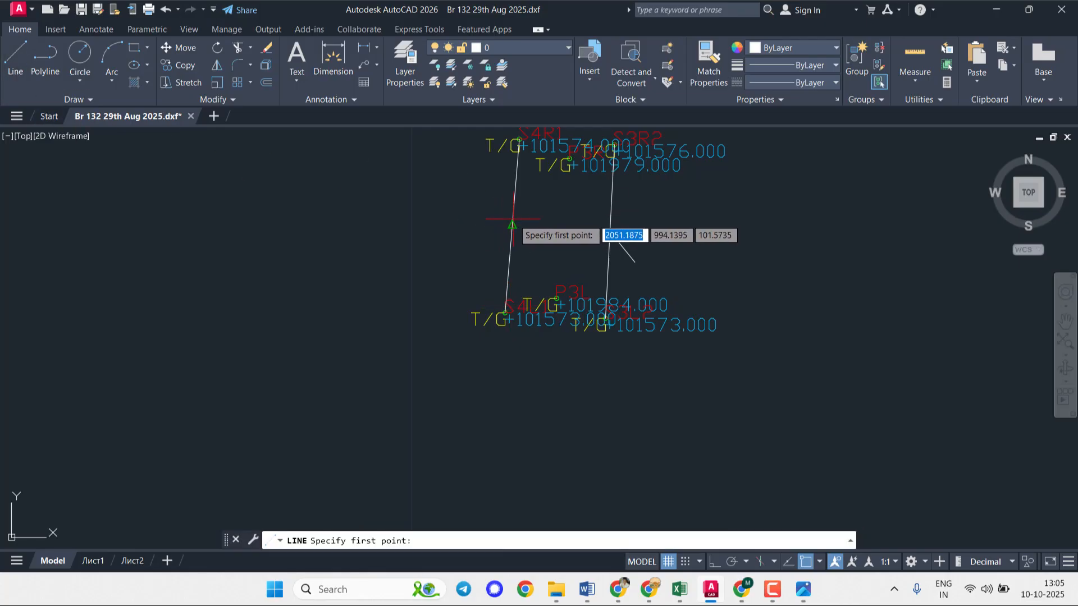
click(512, 225)
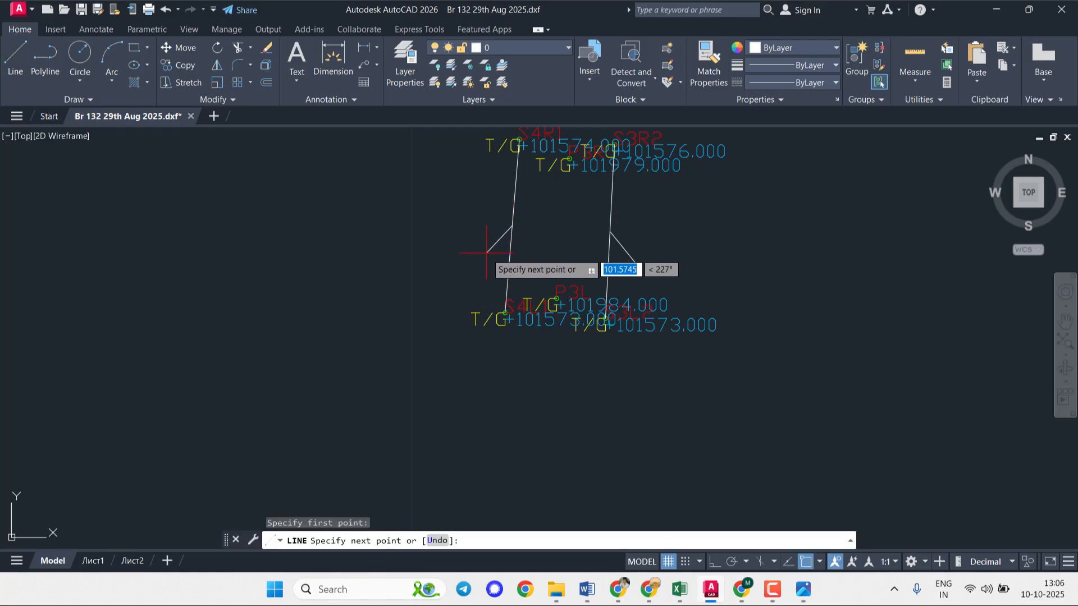
key(Escape)
- Draw a line from the S4R2 point to the S4L2 point at abutment A2
scroll(559, 292, down, 6)
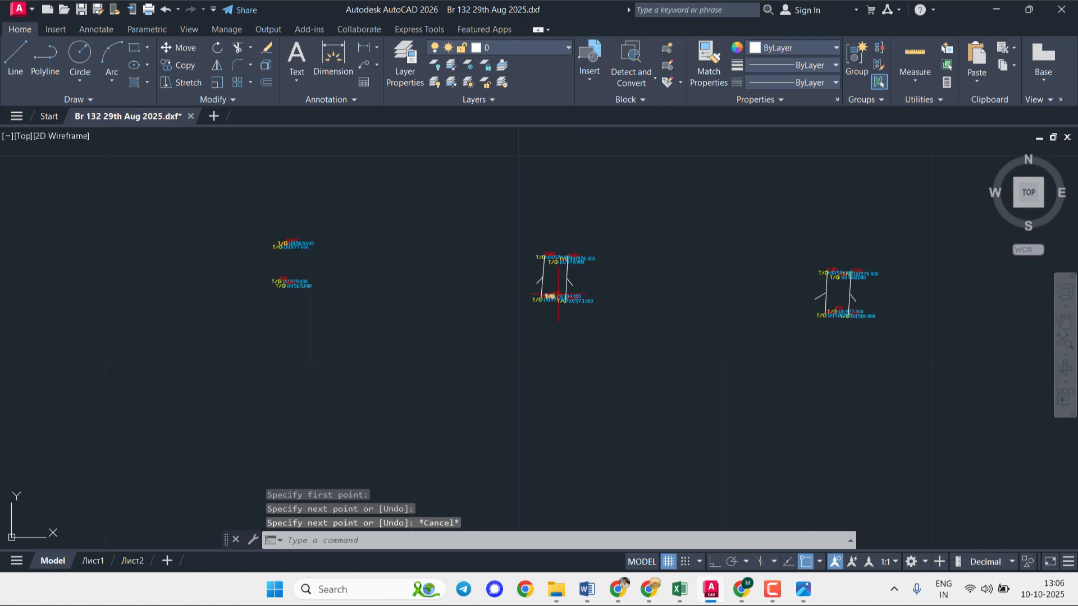
click(22, 79)
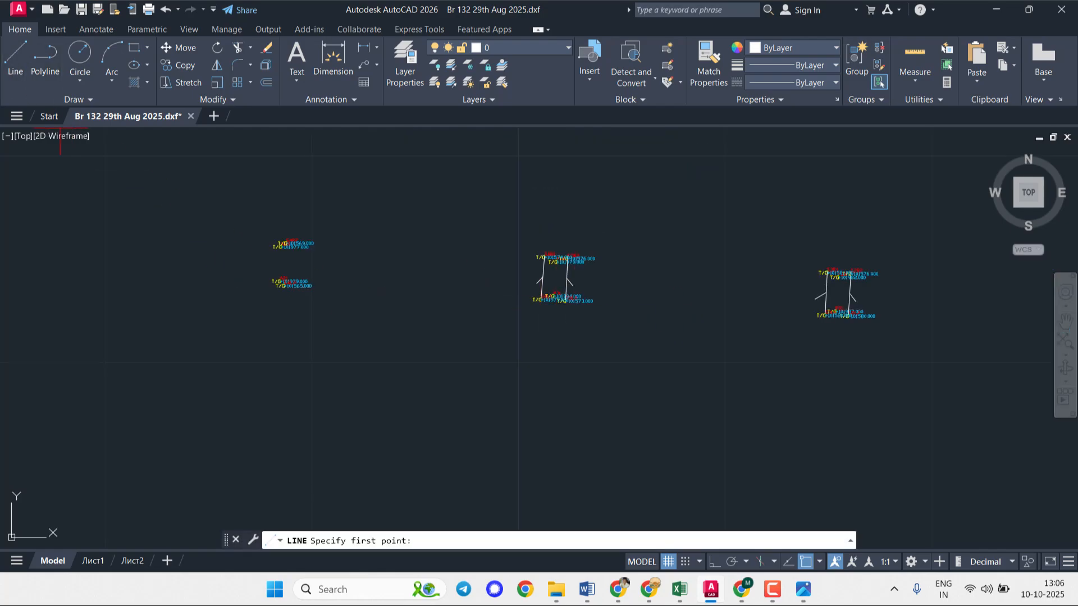
scroll(222, 215, up, 5)
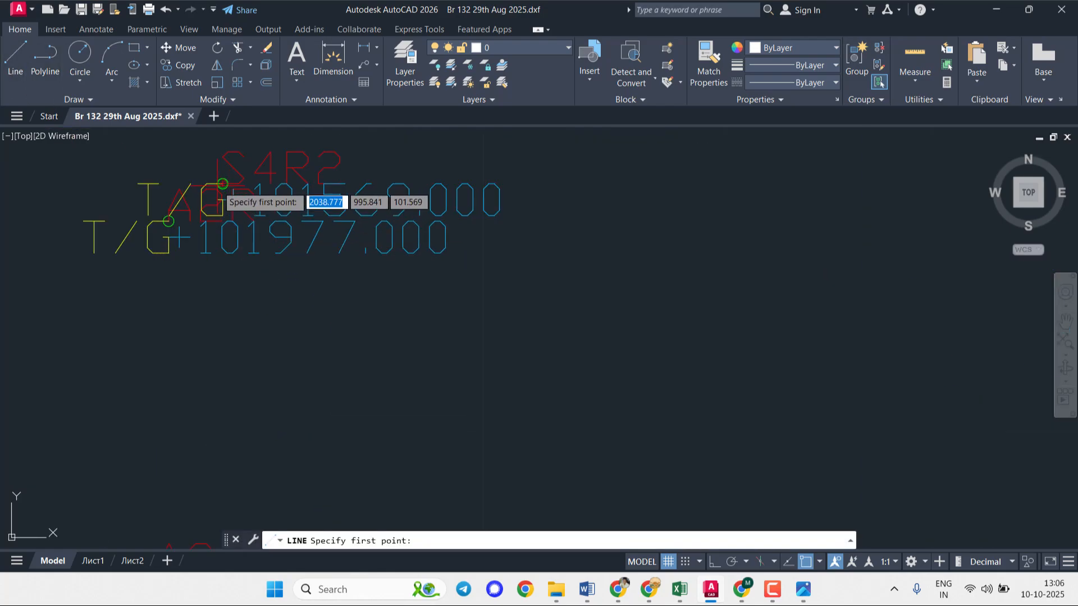
scroll(289, 216, up, 5)
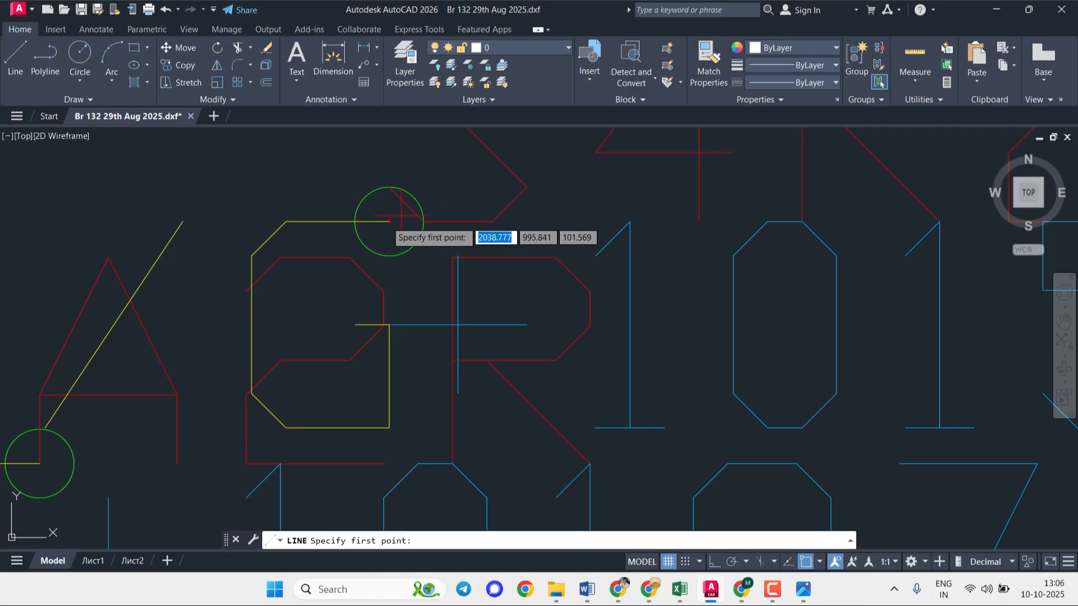
click(389, 221)
scroll(385, 312, down, 8)
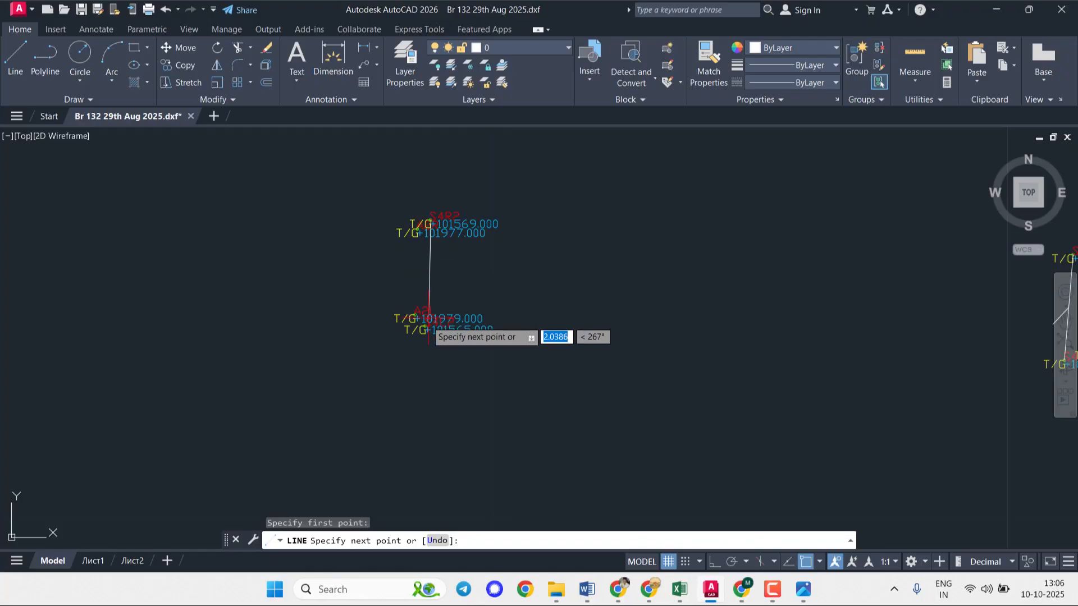
scroll(415, 351, up, 10)
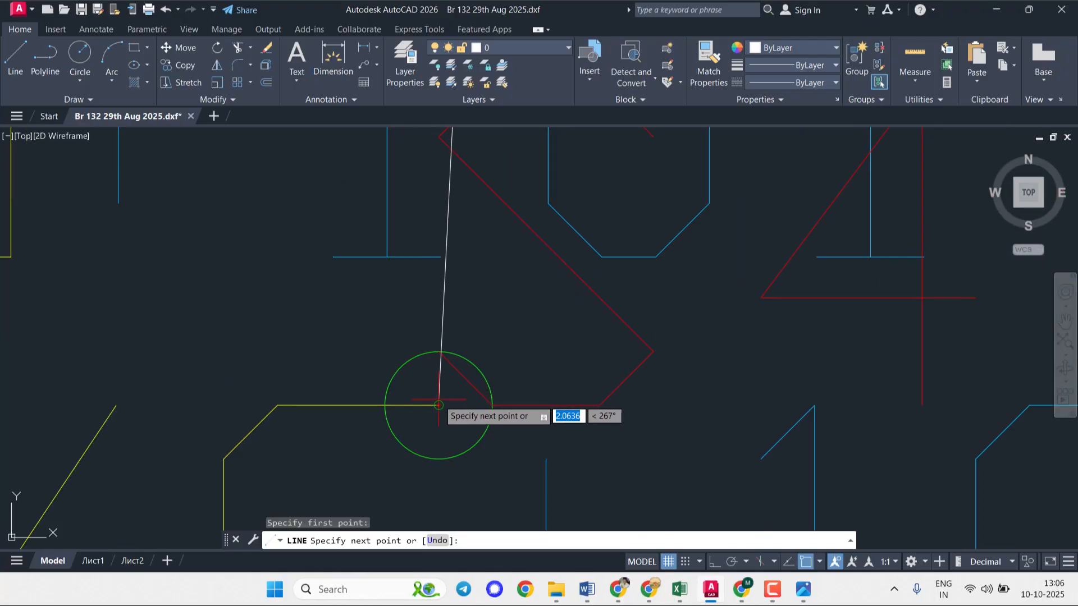
click(439, 405)
key(Escape)
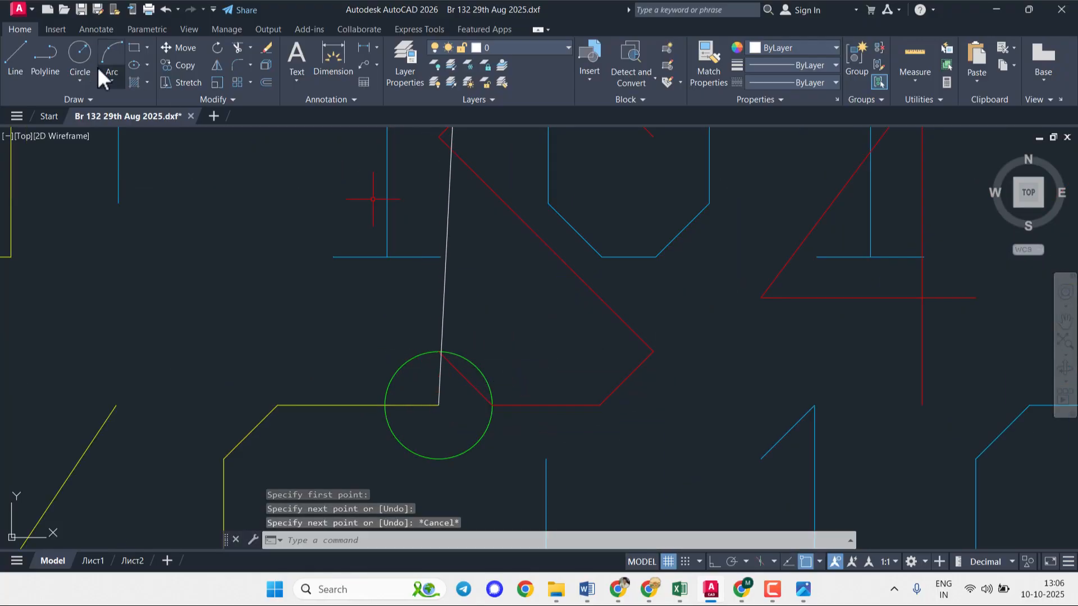
- Draw a short marker line from the midpoint of the S4R2–S4L2 line at abutment A2, slanting down to the right
click(16, 49)
scroll(301, 244, down, 4)
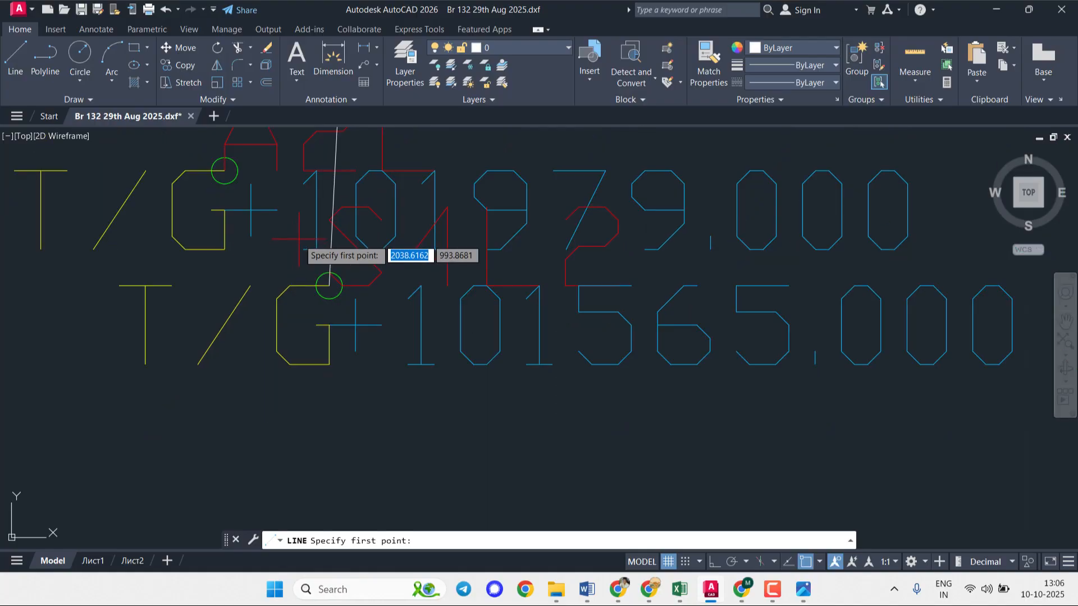
scroll(336, 236, down, 3)
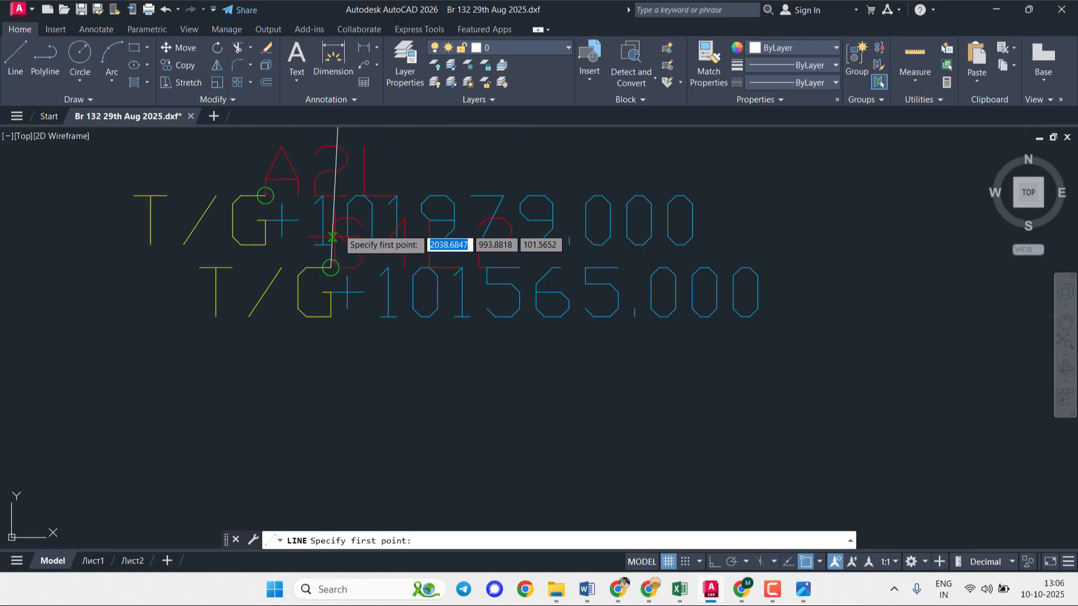
mouse_move(344, 199)
middle_down()
mouse_move(351, 193)
mouse_move(355, 323)
middle_up()
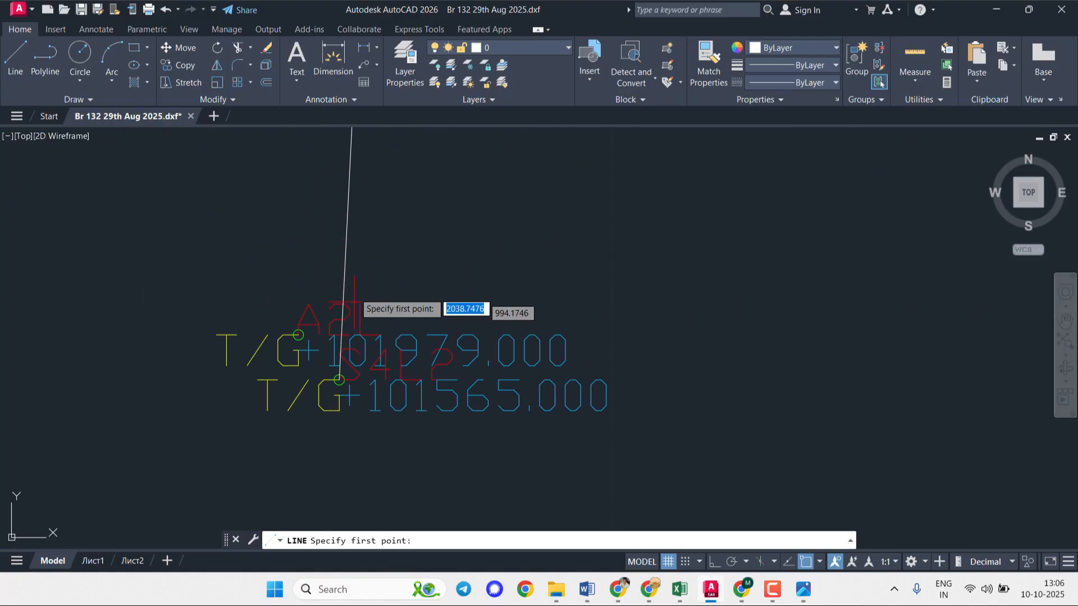
middle_drag(359, 245, 359, 331)
scroll(360, 348, down, 4)
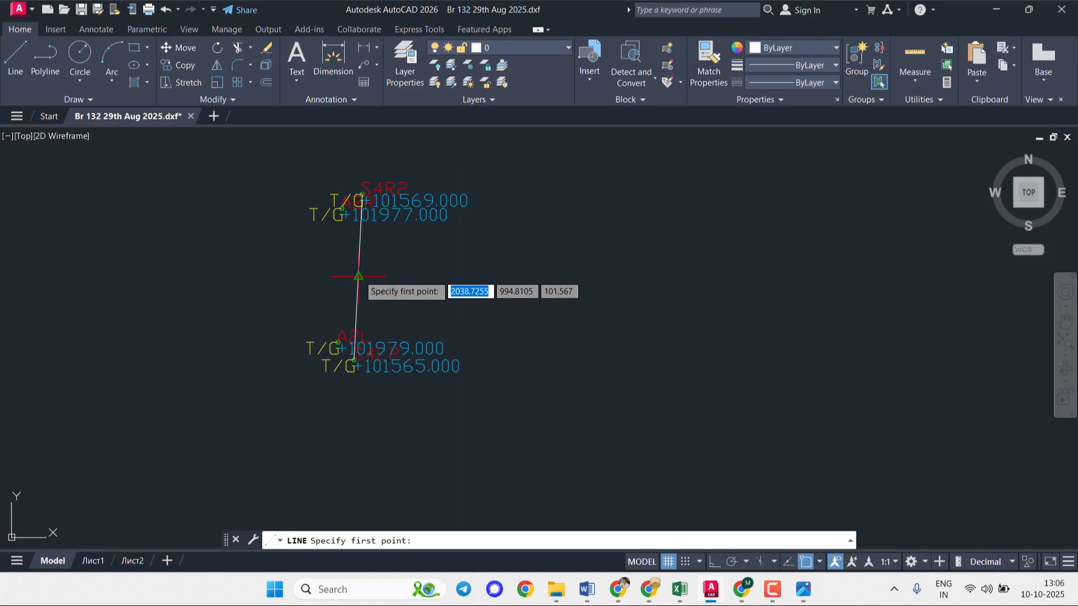
click(358, 277)
click(393, 304)
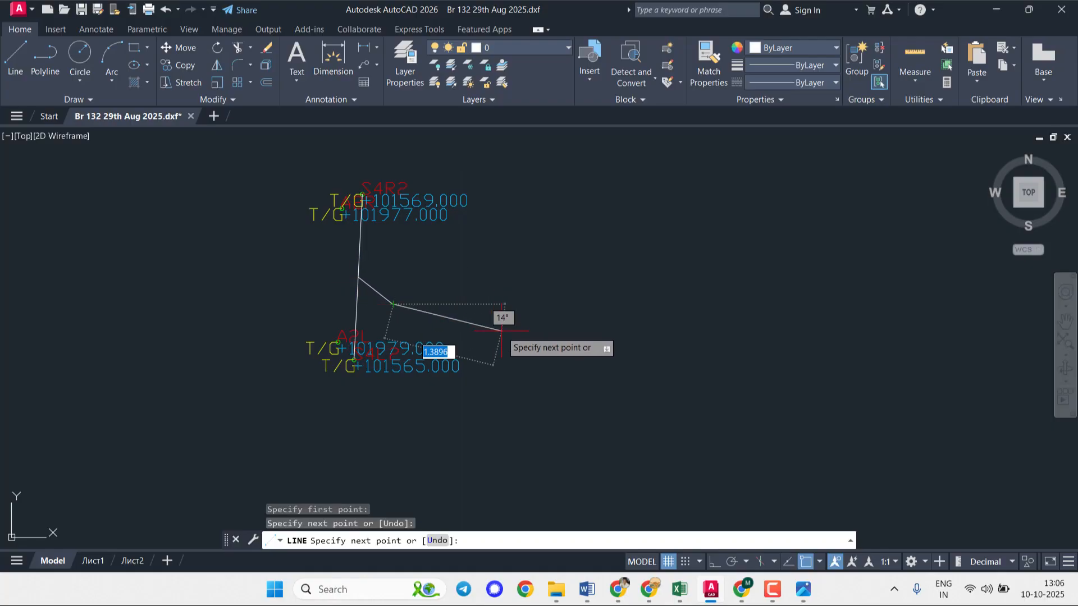
key(Escape)
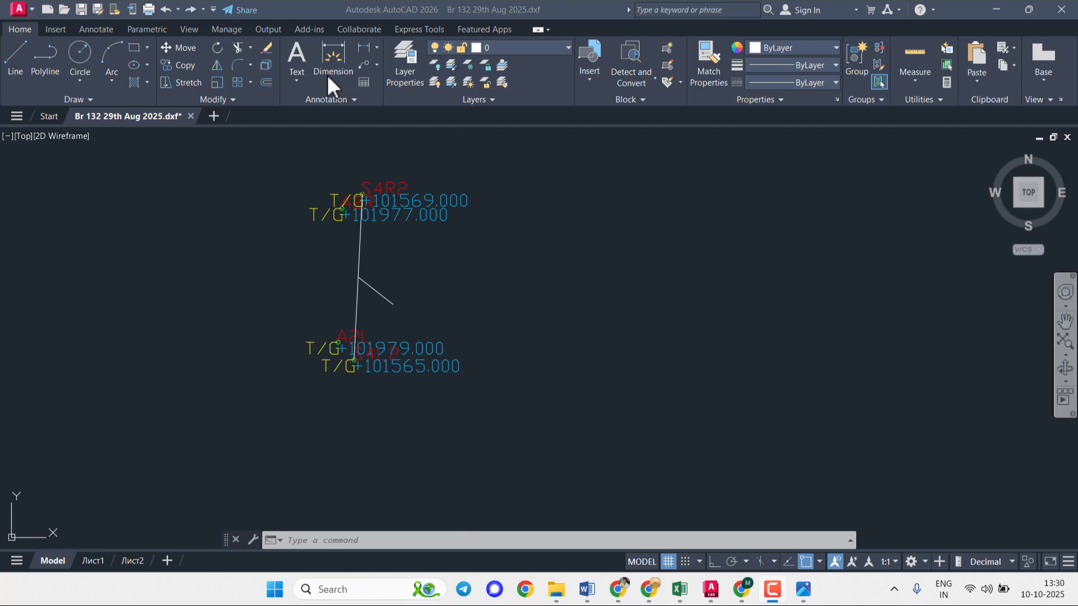
- Set the current object colour to green
click(223, 73)
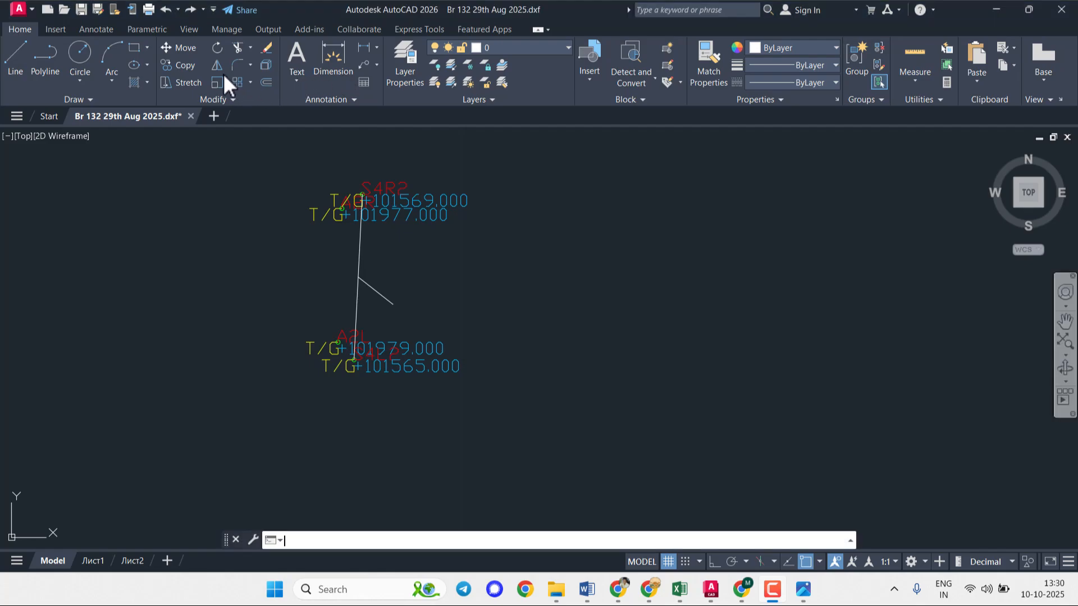
scroll(442, 245, down, 5)
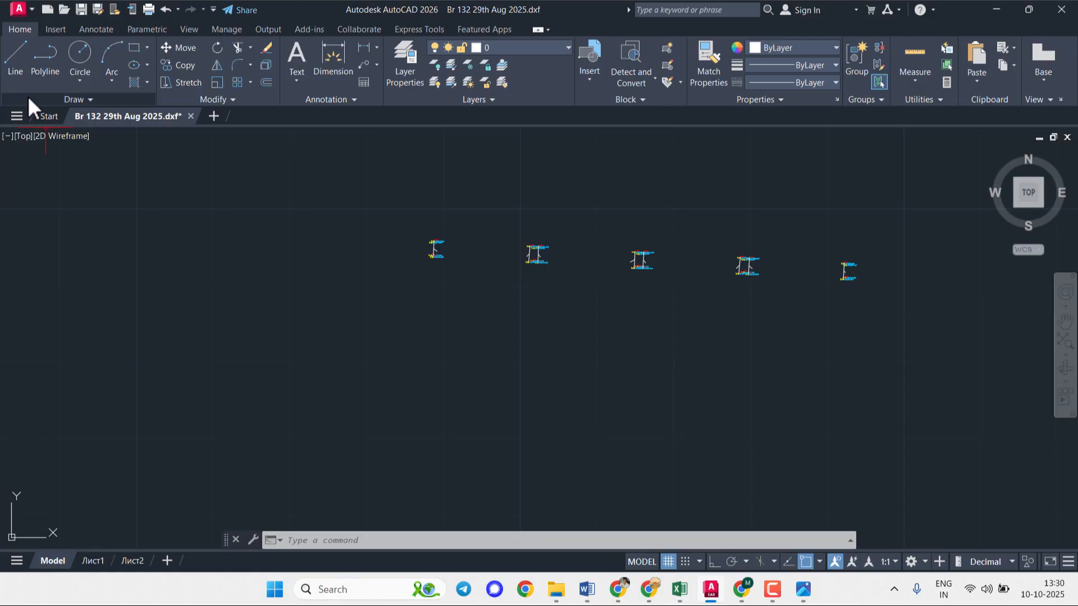
click(777, 48)
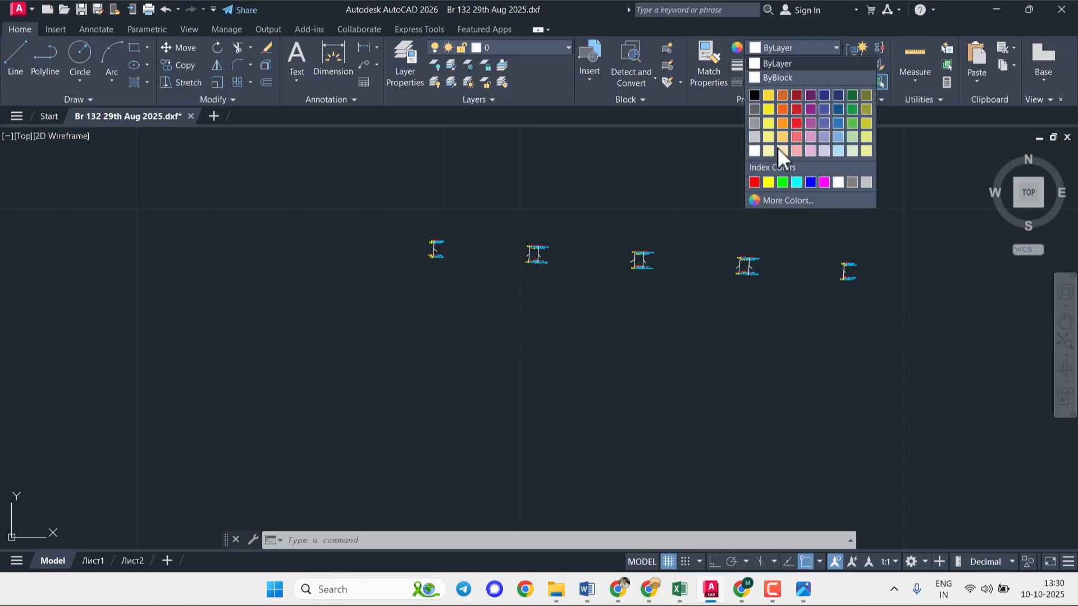
click(785, 182)
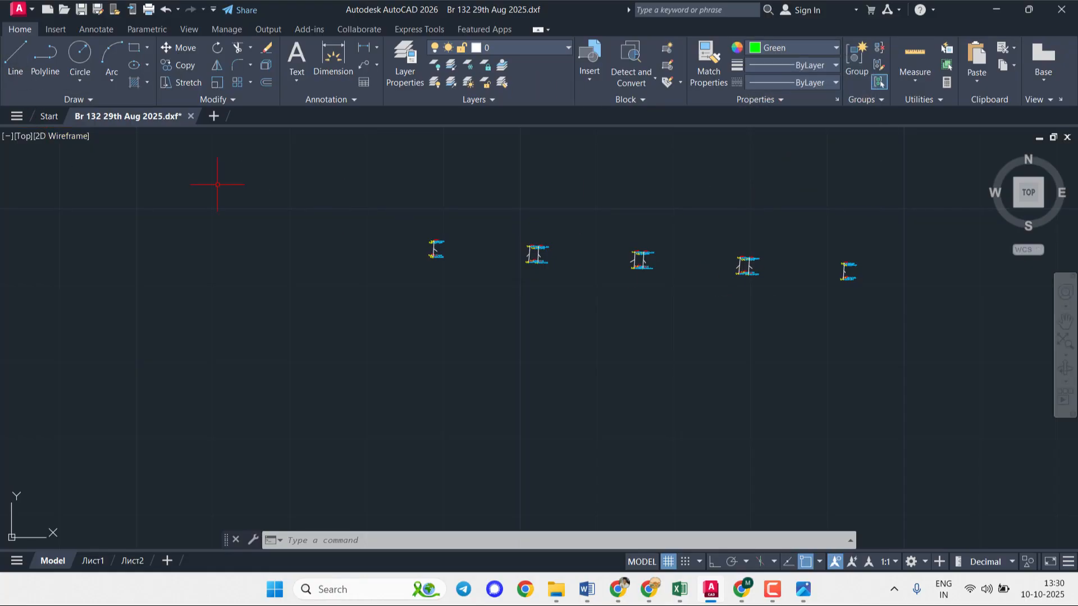
- Draw a green line from the midpoint of the S1R1–S1L1 line at abutment A1 to the midpoint of the S4R2–S4L2 line at abutment A2
click(18, 66)
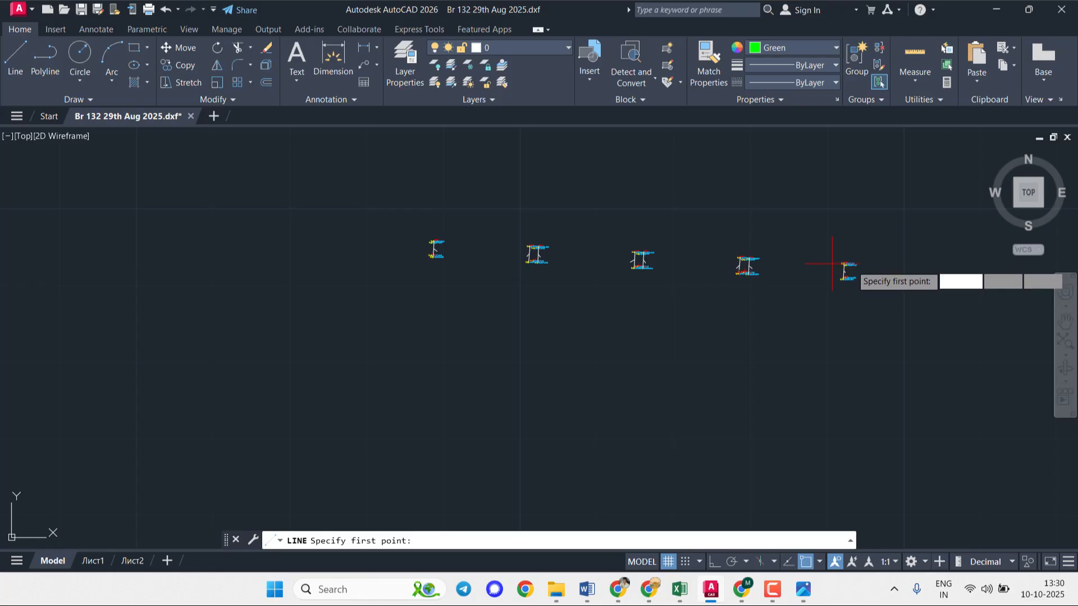
scroll(843, 272, up, 8)
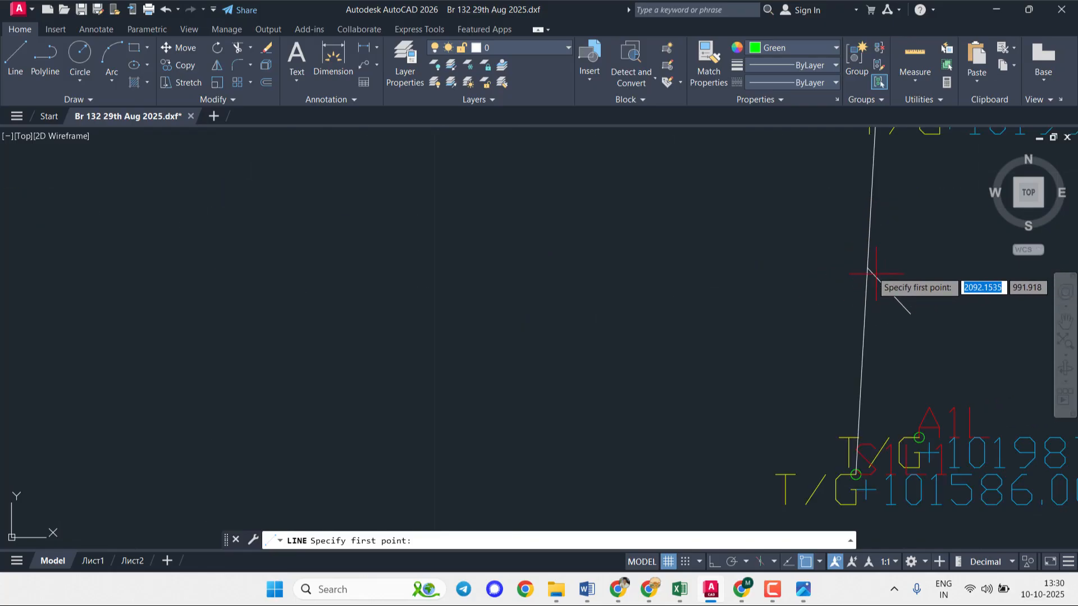
click(868, 267)
scroll(601, 283, down, 6)
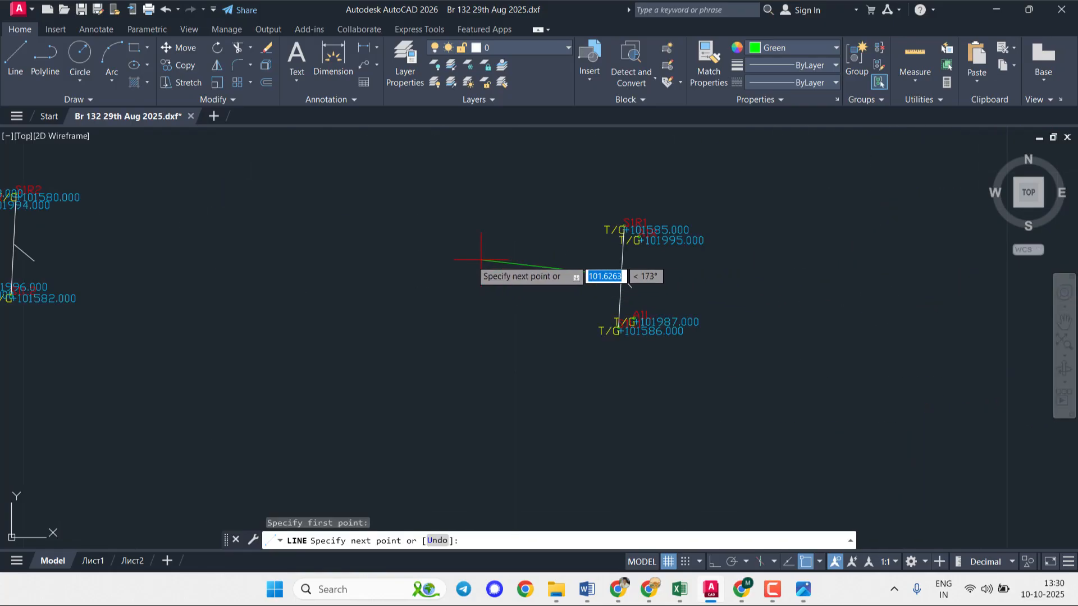
scroll(282, 279, down, 4)
middle_drag(192, 271, 673, 276)
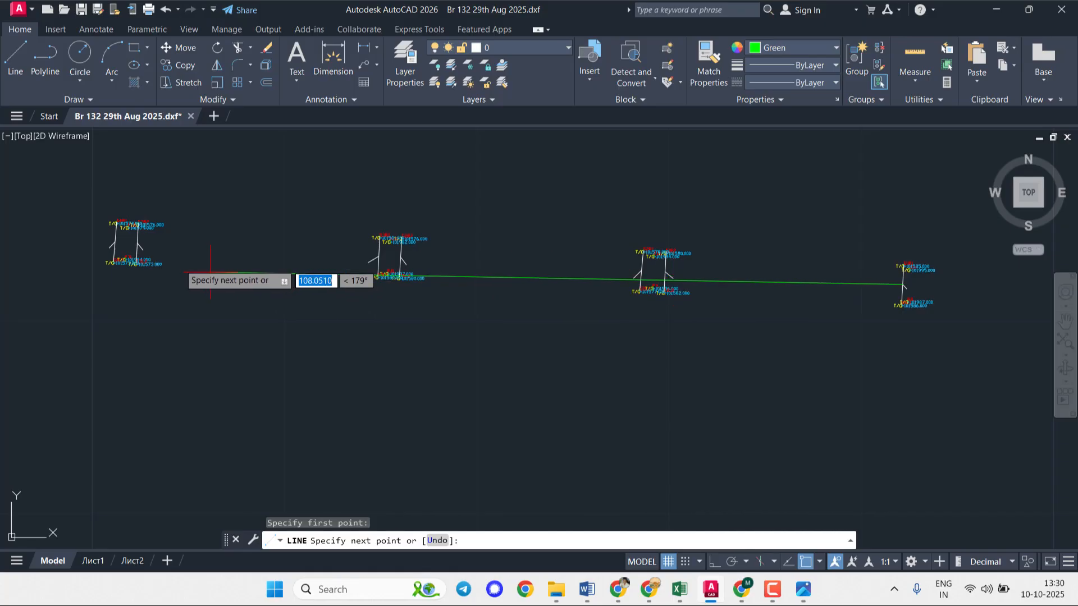
mouse_move(169, 251)
middle_down()
mouse_move(296, 251)
mouse_move(257, 241)
mouse_move(458, 284)
middle_up()
scroll(458, 286, up, 10)
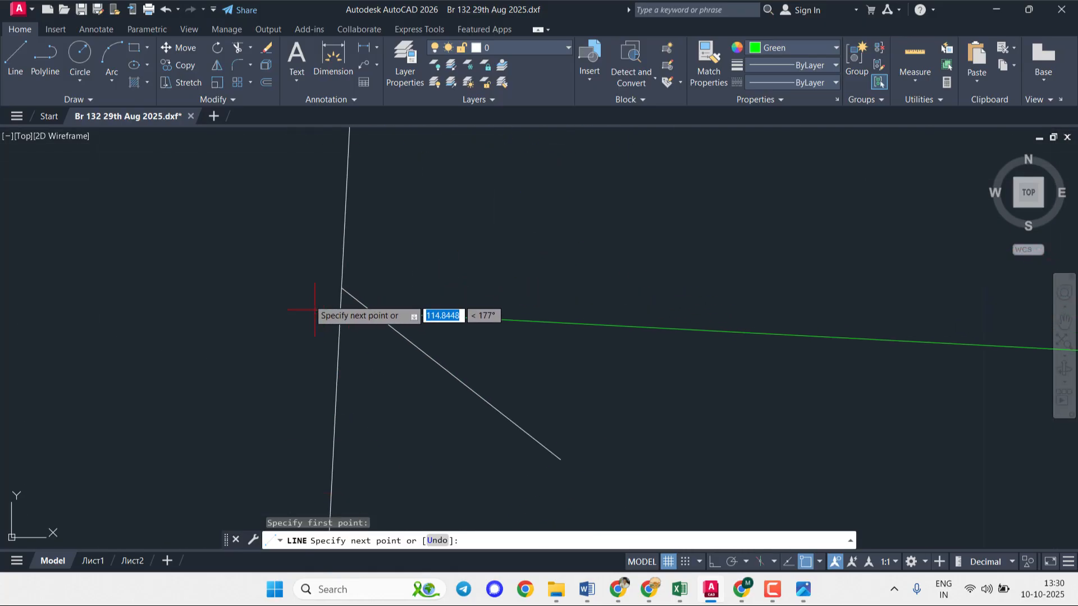
click(342, 288)
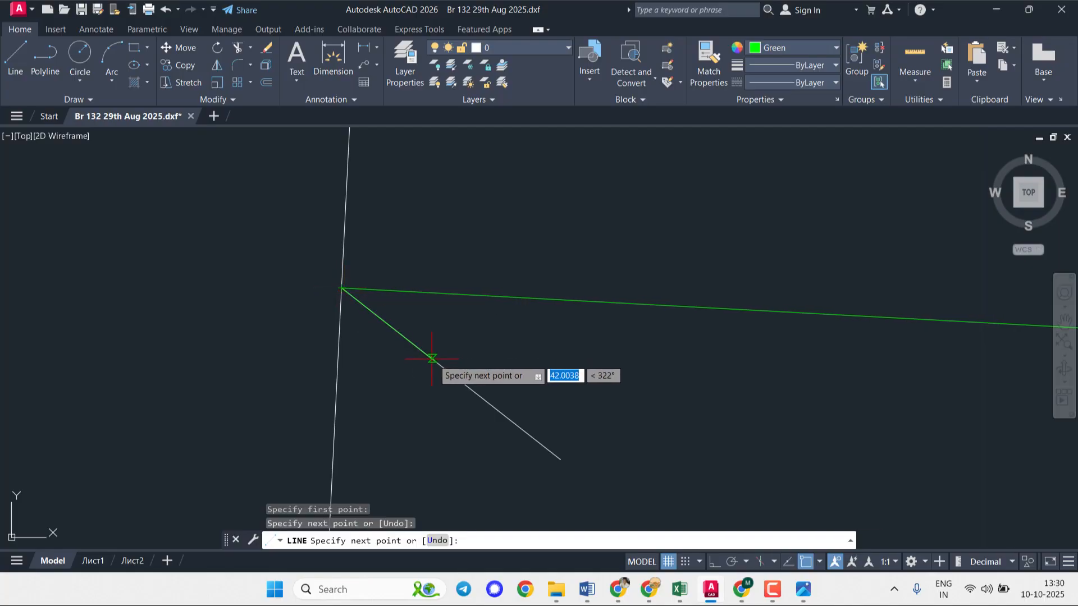
key(Escape)
- Examine how far the girder end centres at pier P3 lie from the green line
scroll(559, 357, down, 8)
mouse_move(803, 373)
middle_down()
mouse_move(760, 386)
mouse_move(346, 346)
middle_up()
scroll(393, 310, up, 10)
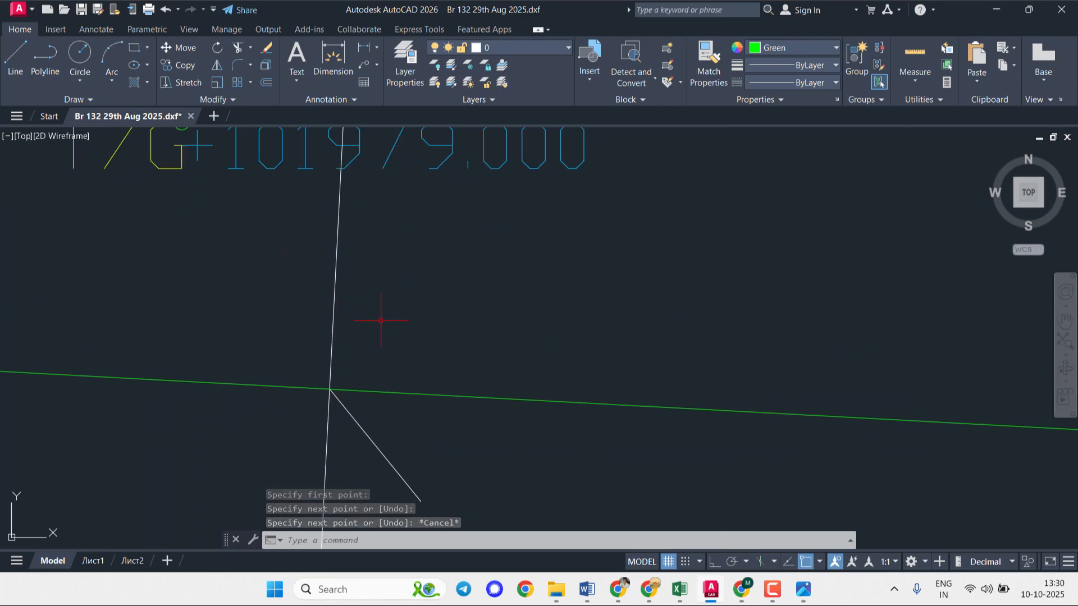
scroll(331, 386, up, 3)
scroll(214, 395, down, 3)
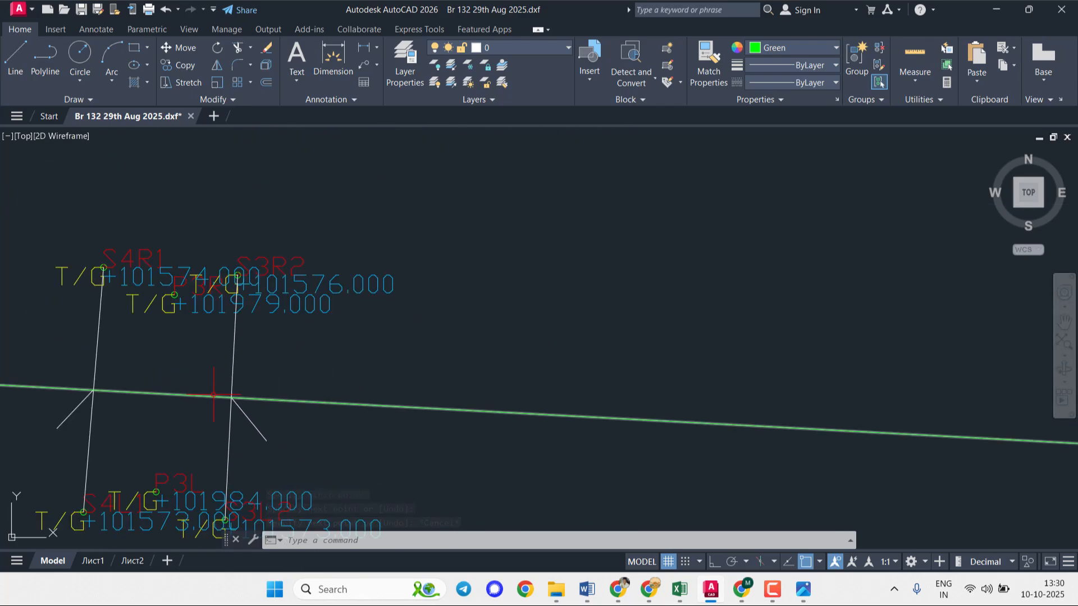
middle_drag(121, 365, 384, 270)
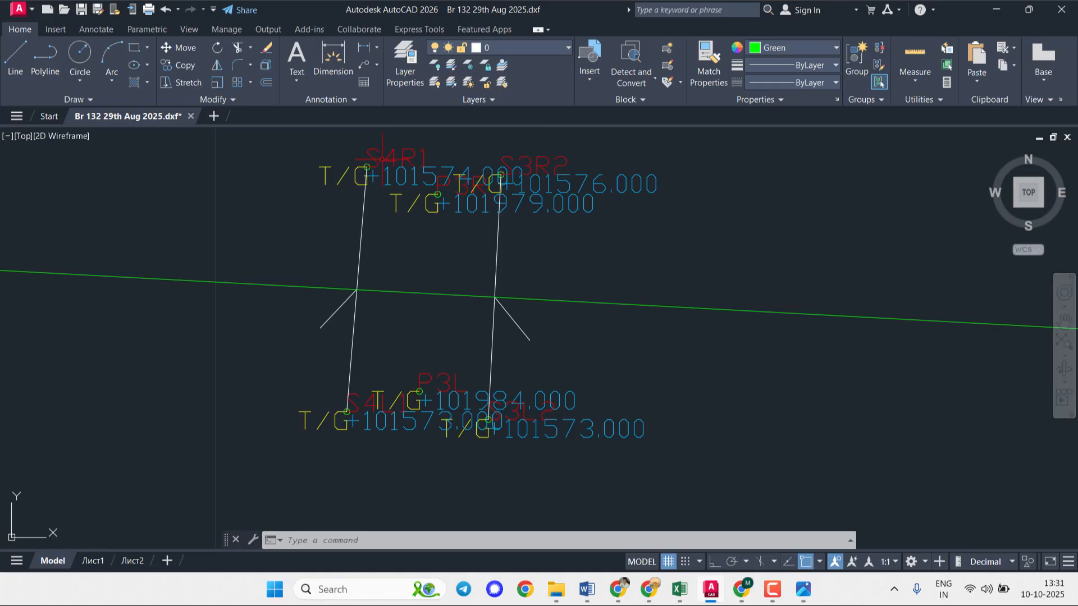
scroll(344, 291, up, 8)
middle_drag(448, 246, 365, 239)
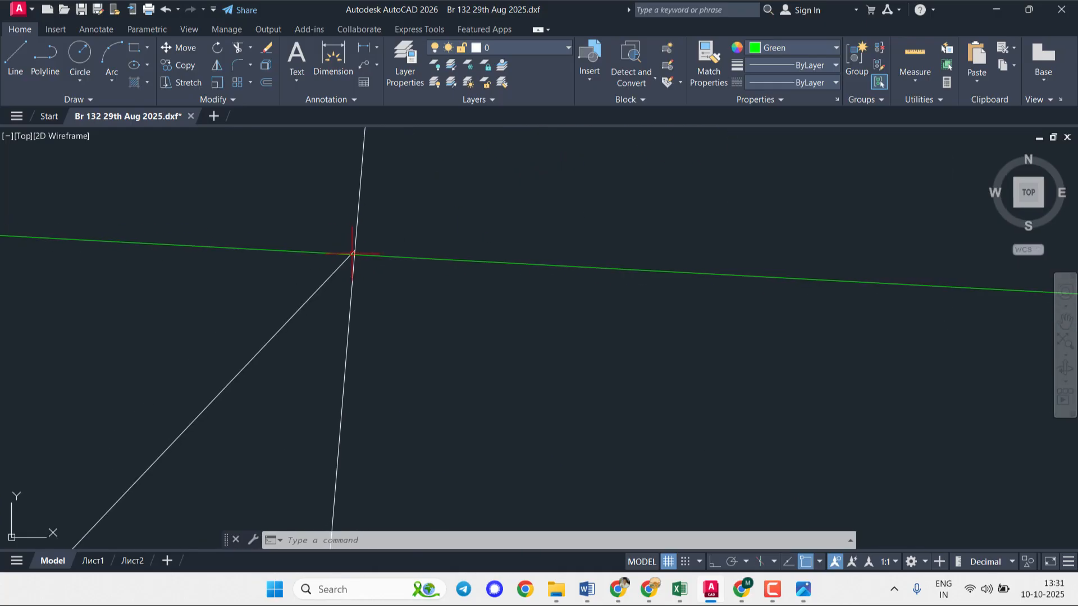
scroll(351, 254, down, 6)
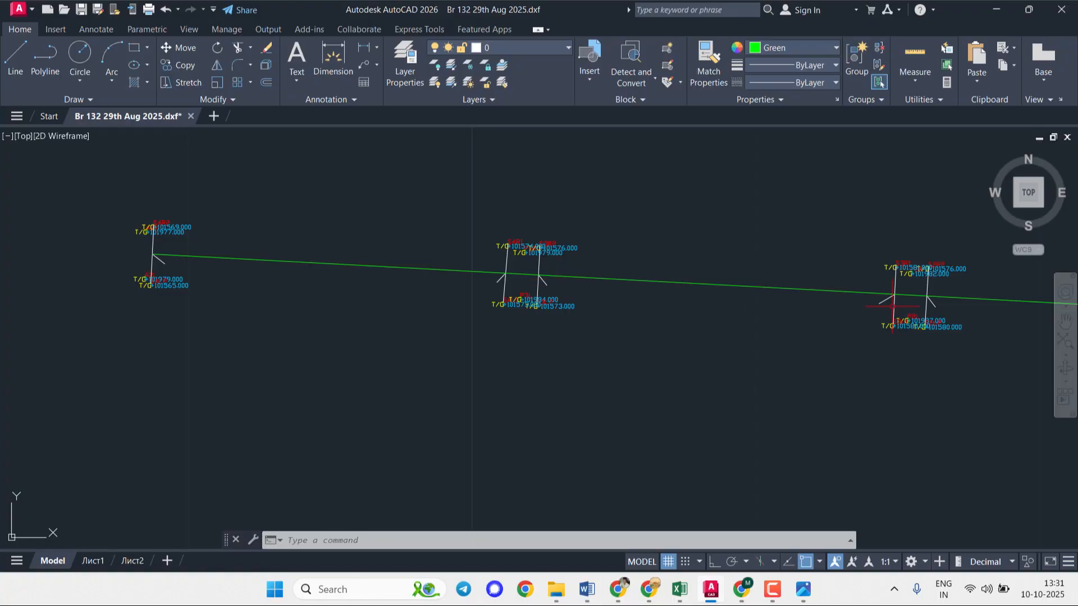
- Examine how far the girder end centres at pier P2 lie from the green line
scroll(507, 301, up, 8)
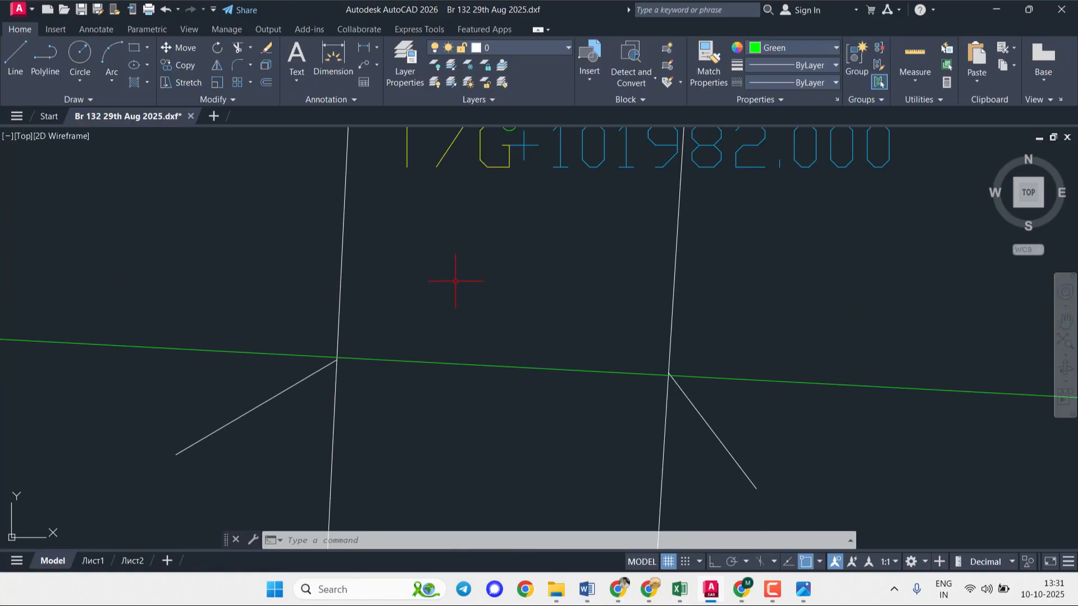
scroll(356, 354, up, 4)
mouse_move(215, 403)
middle_down()
mouse_move(481, 401)
mouse_move(781, 355)
middle_up()
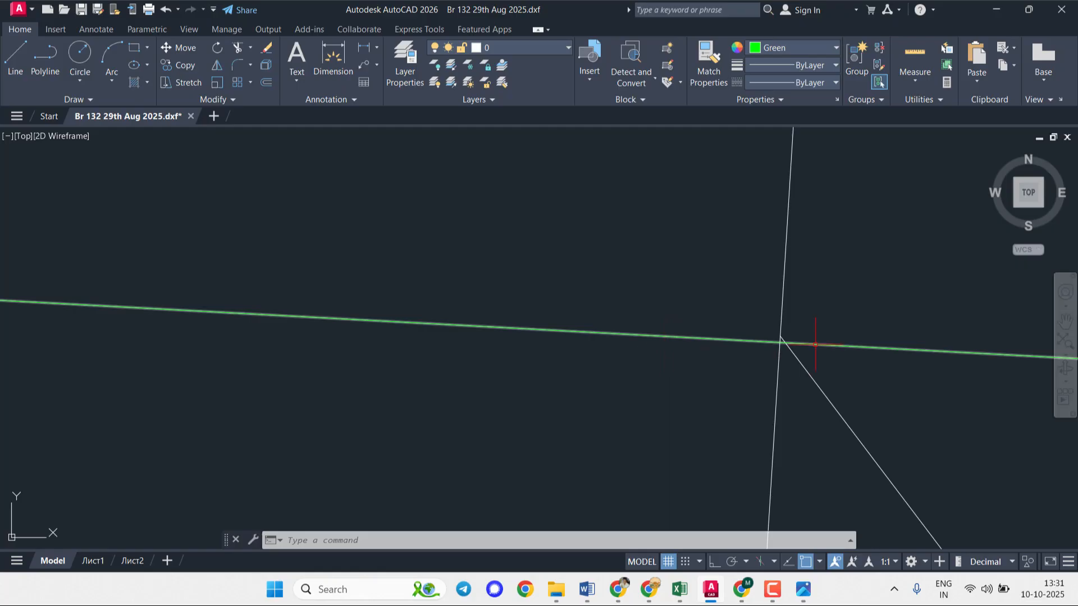
middle_drag(778, 339, 789, 331)
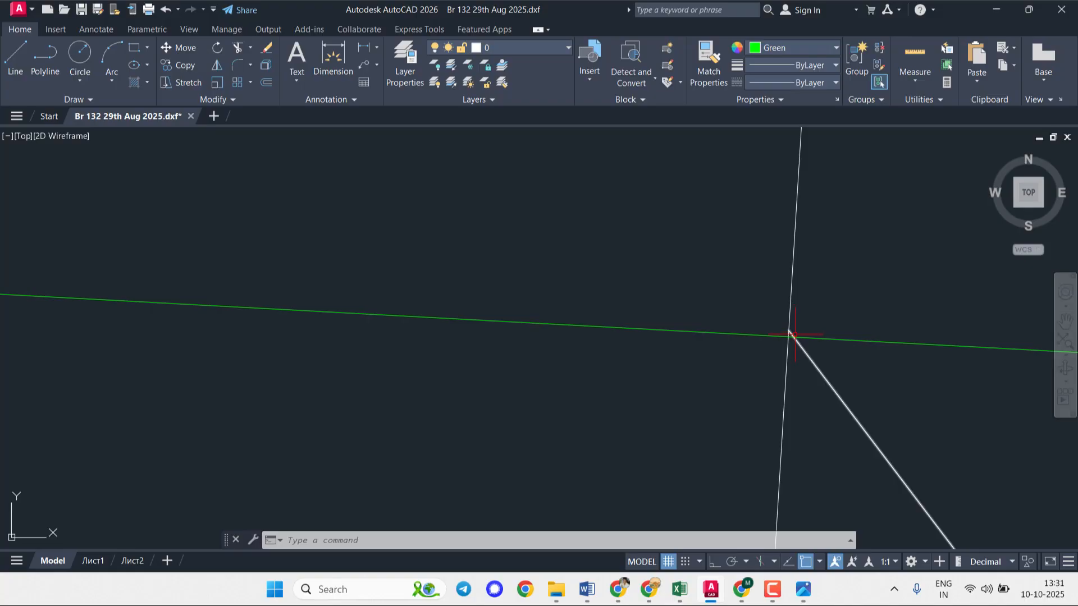
scroll(793, 335, down, 4)
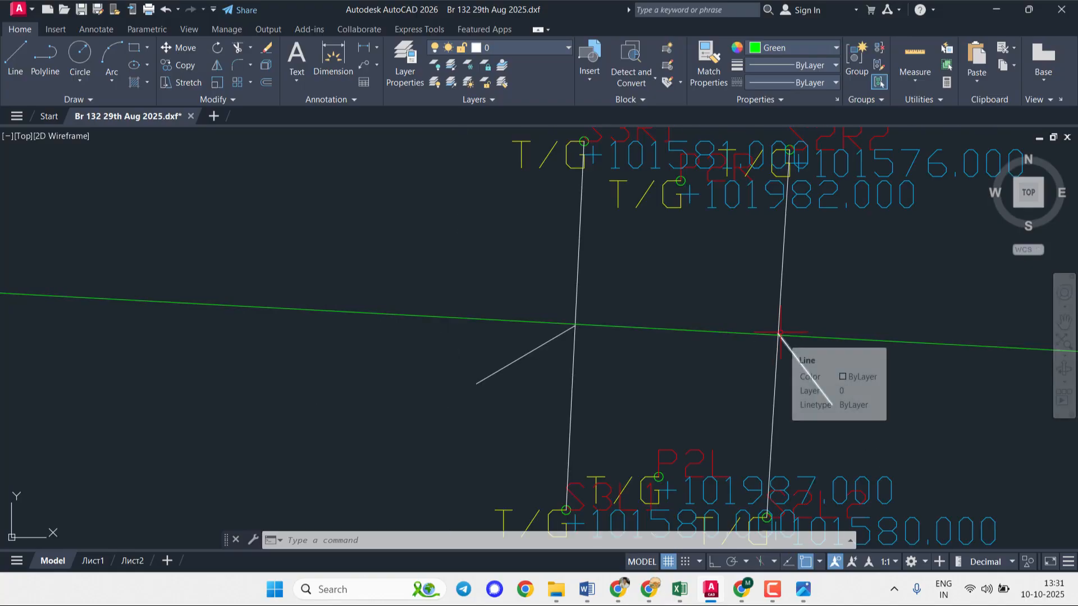
scroll(779, 334, down, 2)
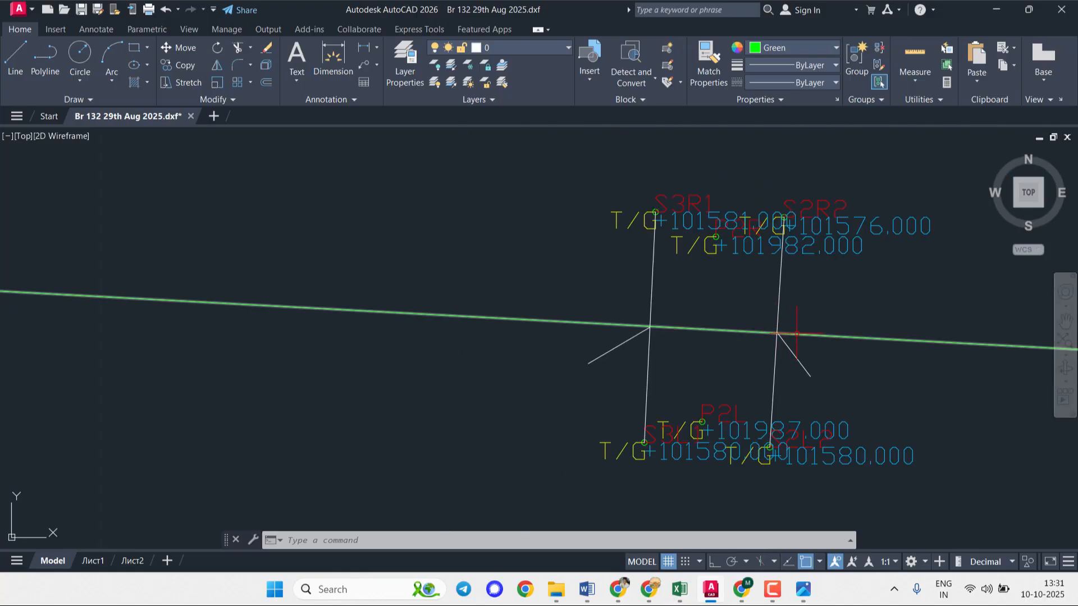
scroll(796, 334, down, 3)
- Examine how far the girder end centres at pier P1 lie from the green line
middle_drag(859, 337, 293, 294)
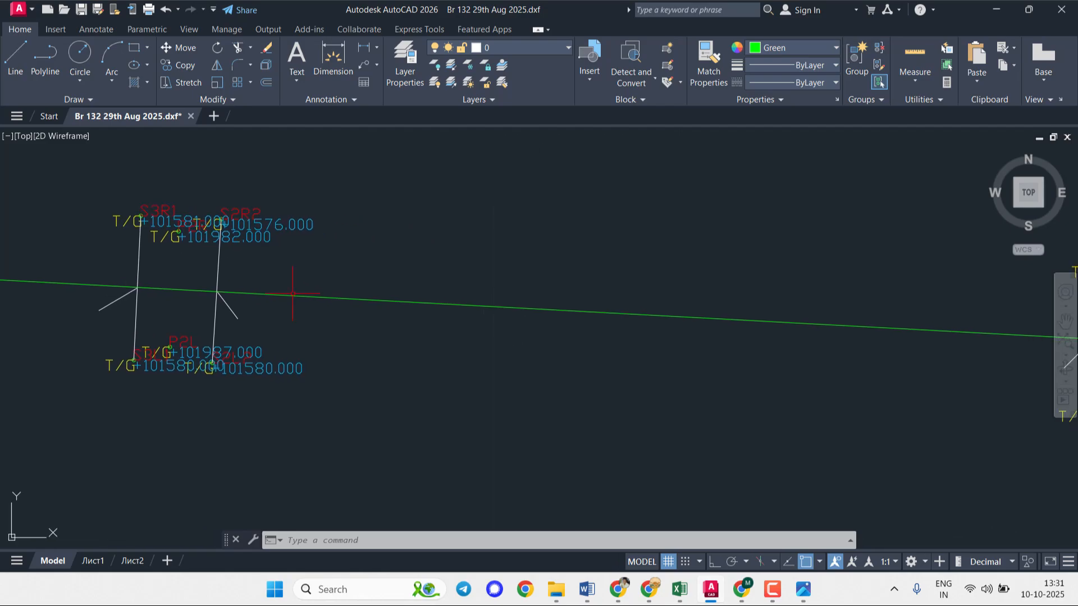
middle_drag(623, 326, 89, 267)
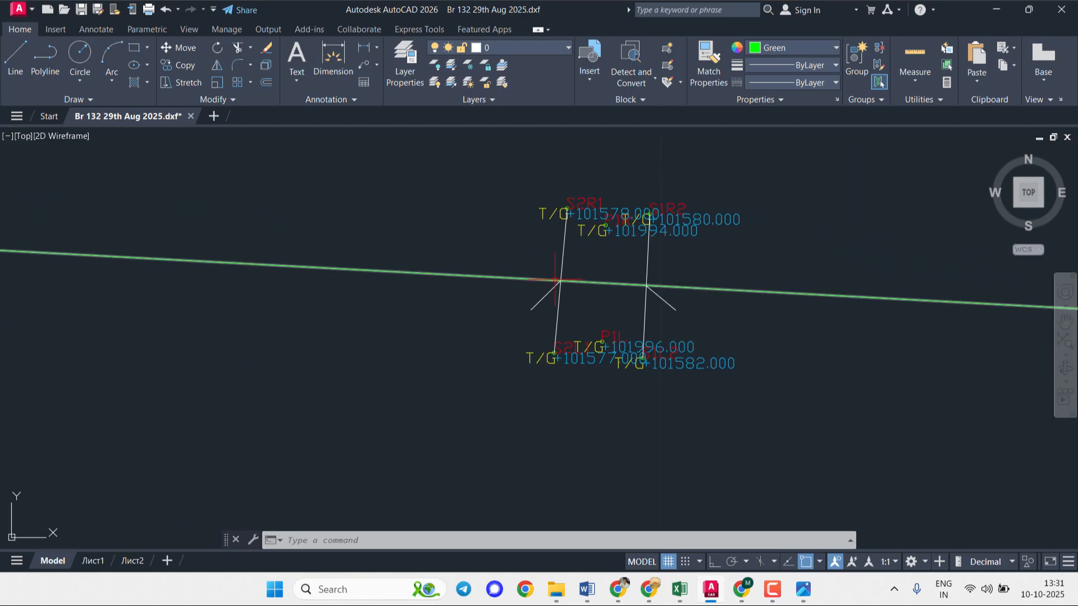
scroll(556, 280, up, 6)
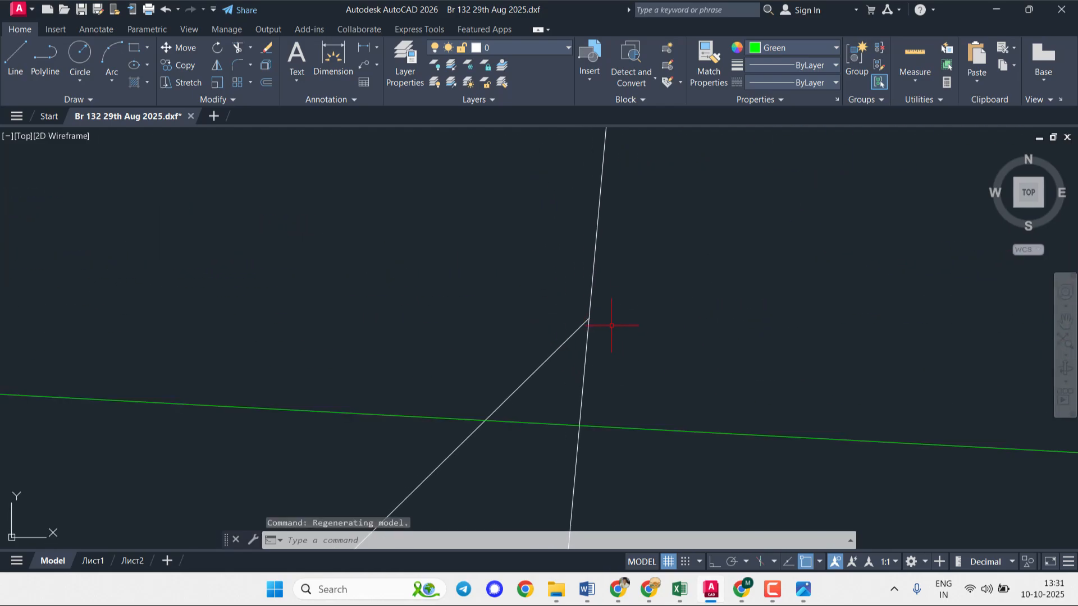
scroll(633, 325, down, 3)
scroll(811, 344, down, 4)
middle_drag(962, 353, 730, 345)
scroll(703, 320, up, 5)
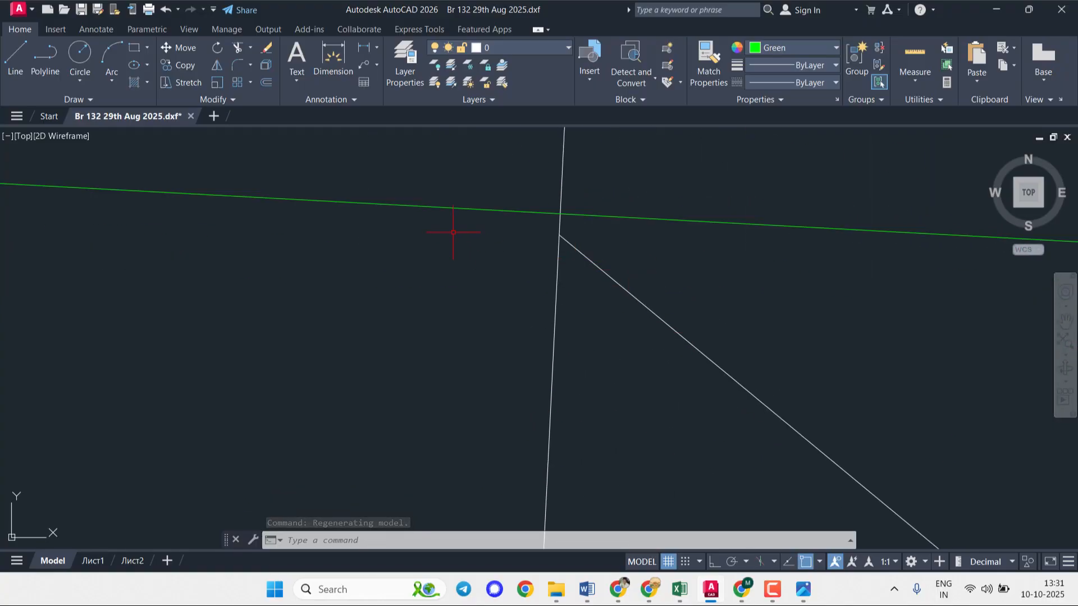
- Add an aligned dimension from the S1R2–S1L2 line's midpoint at pier P1 to that line's intersection with the green line
click(376, 65)
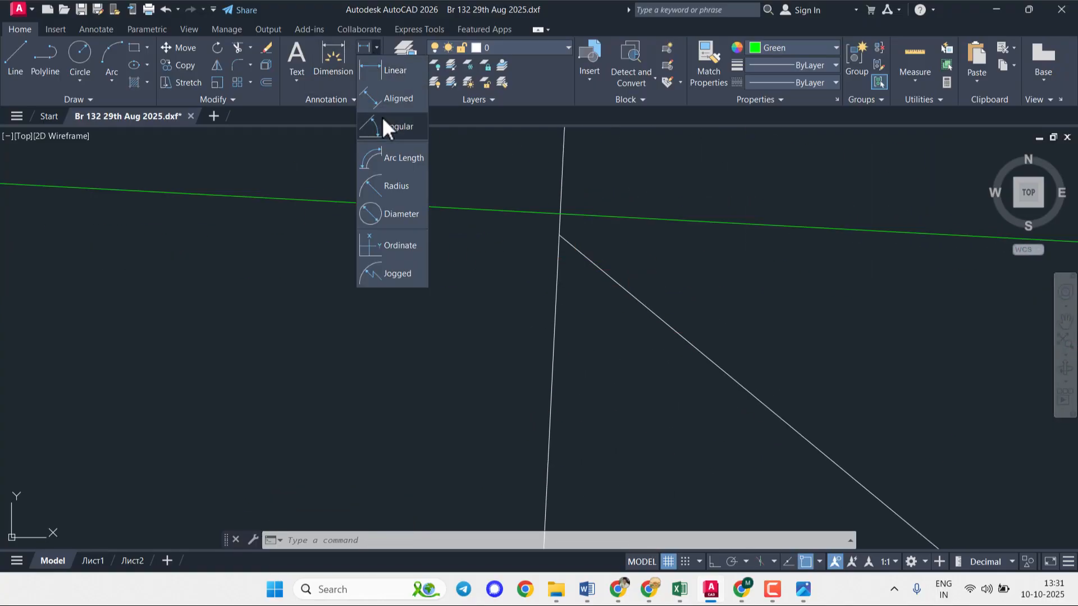
click(381, 99)
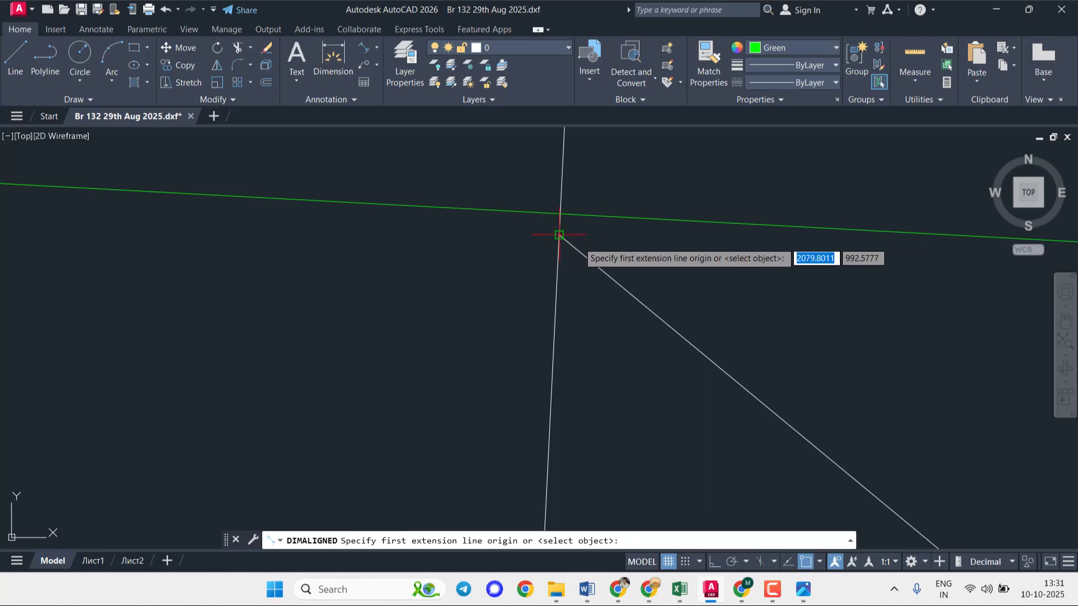
scroll(559, 239, down, 5)
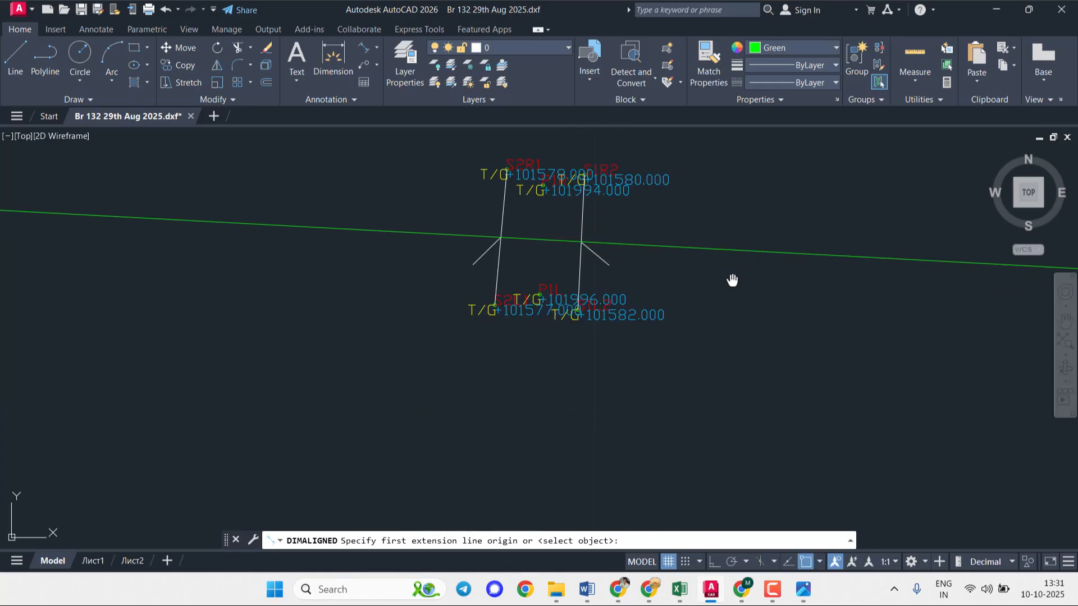
mouse_move(729, 281)
middle_down()
mouse_move(404, 351)
mouse_move(216, 337)
middle_up()
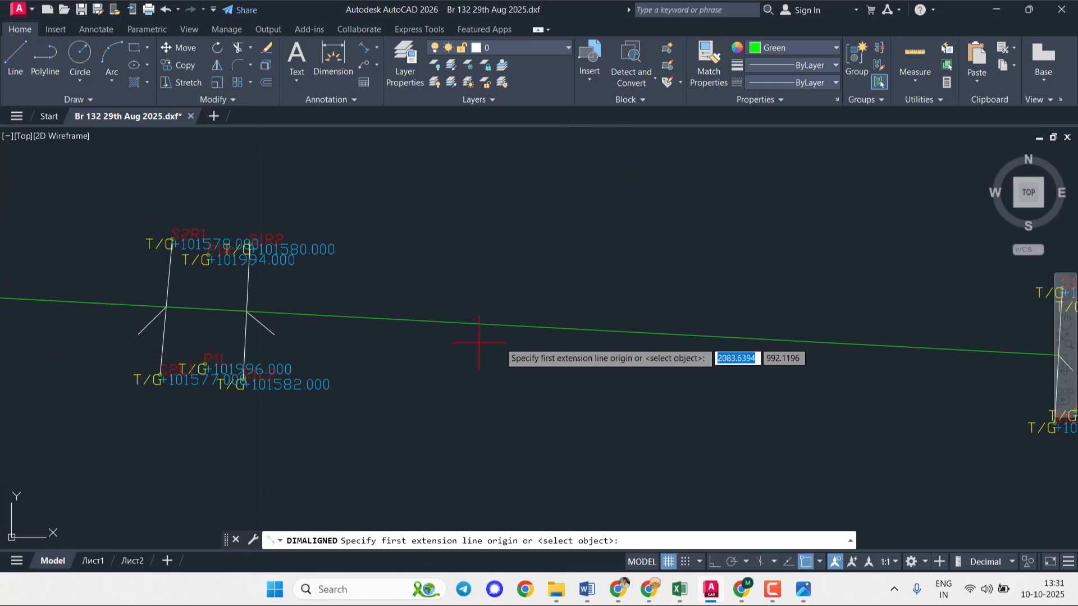
mouse_move(532, 341)
middle_down()
mouse_move(253, 342)
mouse_move(893, 344)
middle_up()
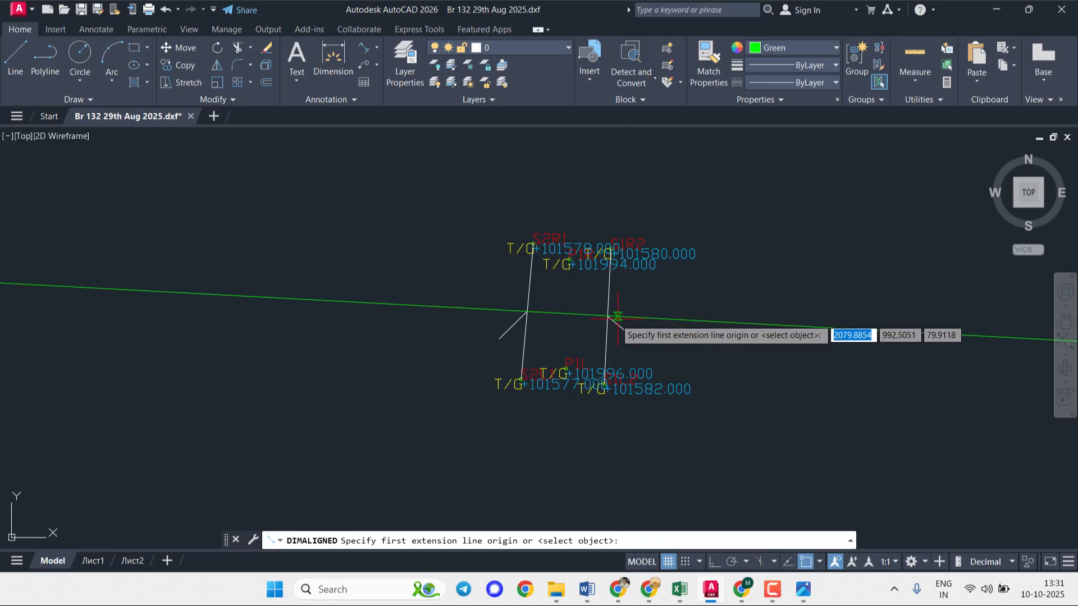
scroll(608, 315, up, 8)
scroll(534, 259, up, 9)
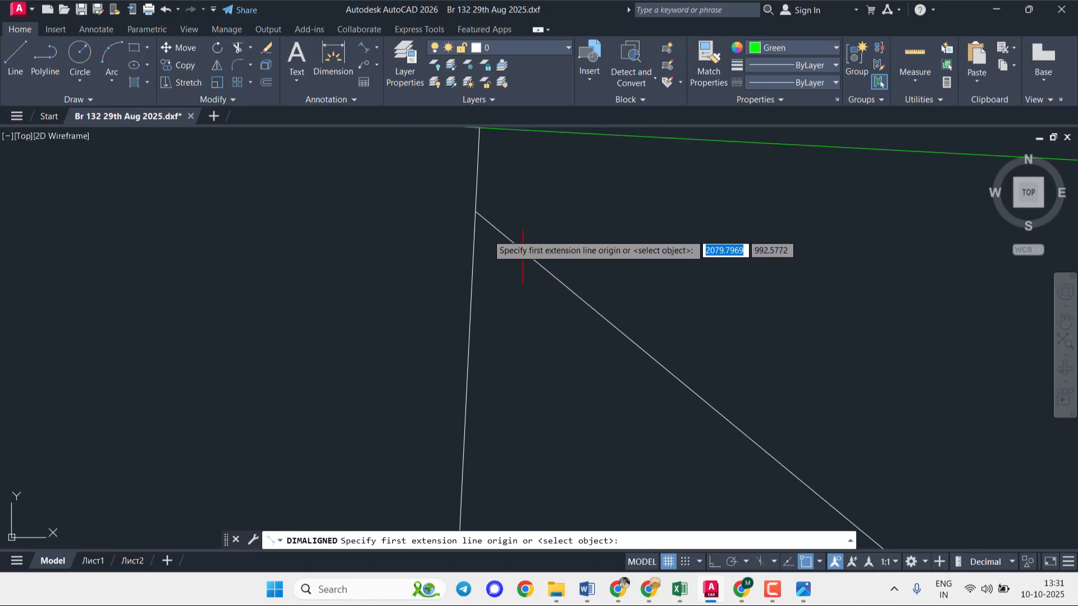
middle_drag(484, 211, 483, 383)
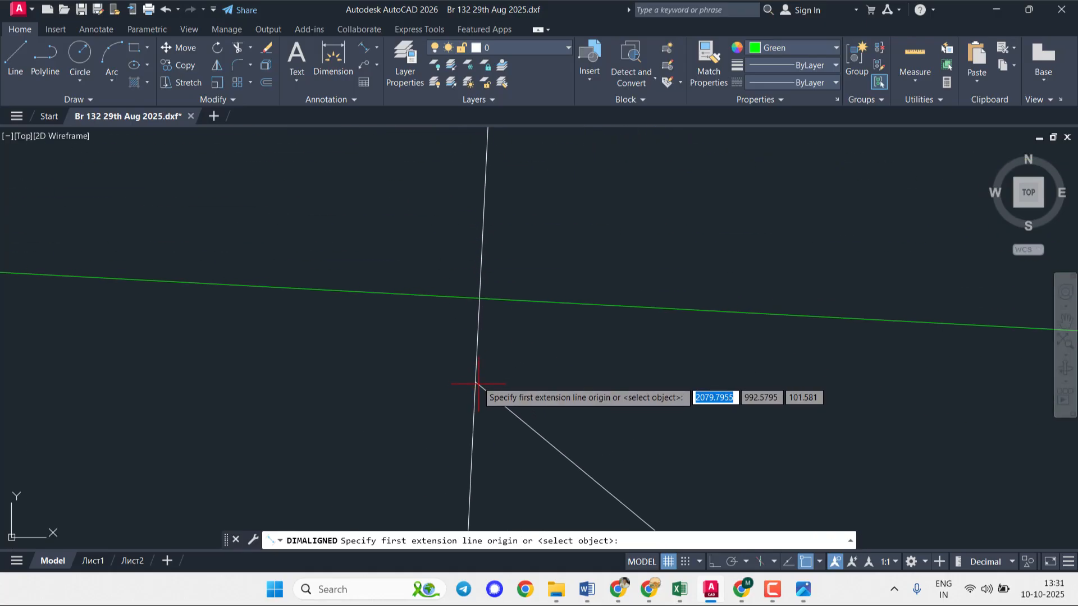
click(475, 384)
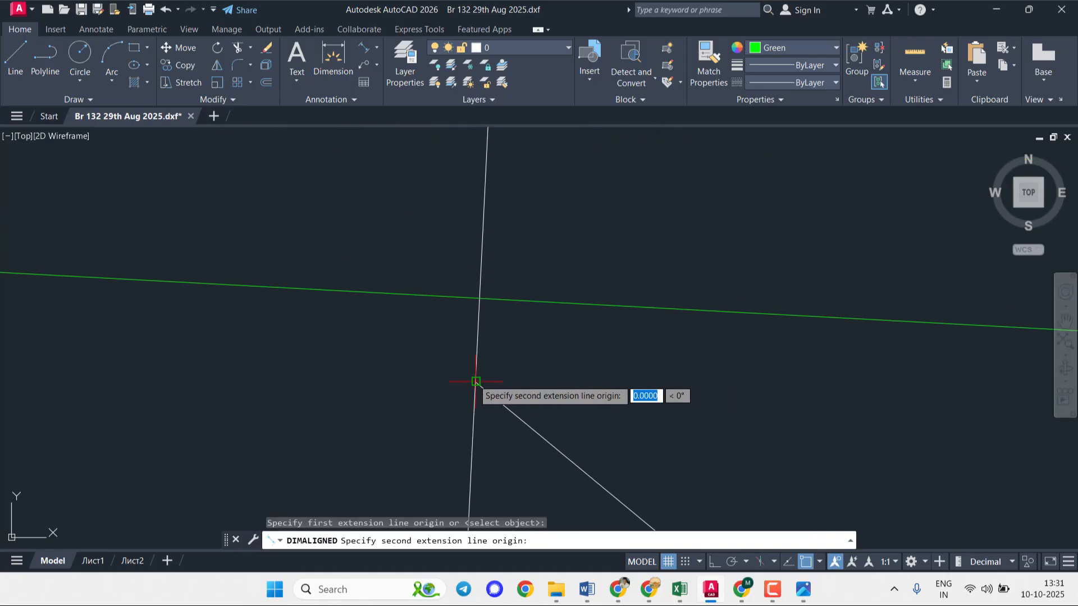
click(479, 299)
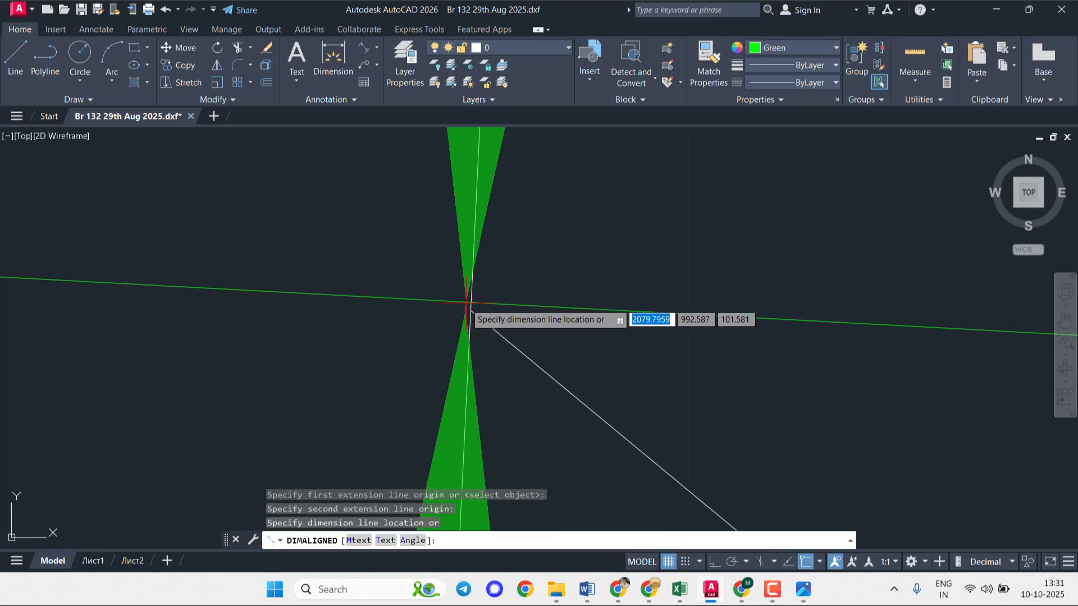
scroll(479, 299, down, 4)
middle_drag(471, 305, 526, 306)
click(527, 306)
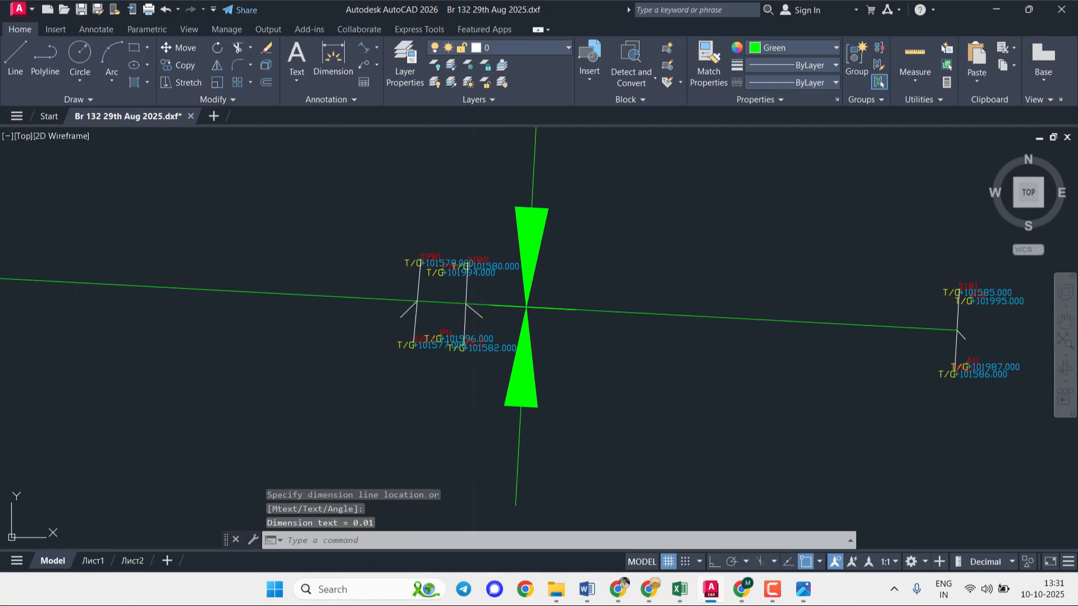
scroll(558, 289, down, 5)
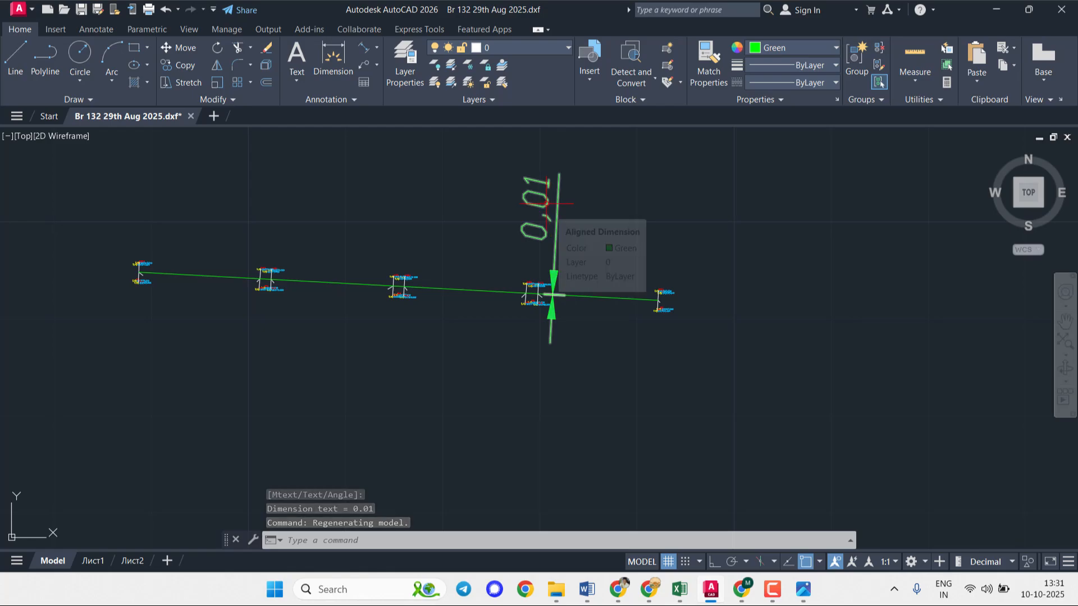
- Set the ISO-25 dimension style's linear precision to three decimal places (0.000)
key(super)
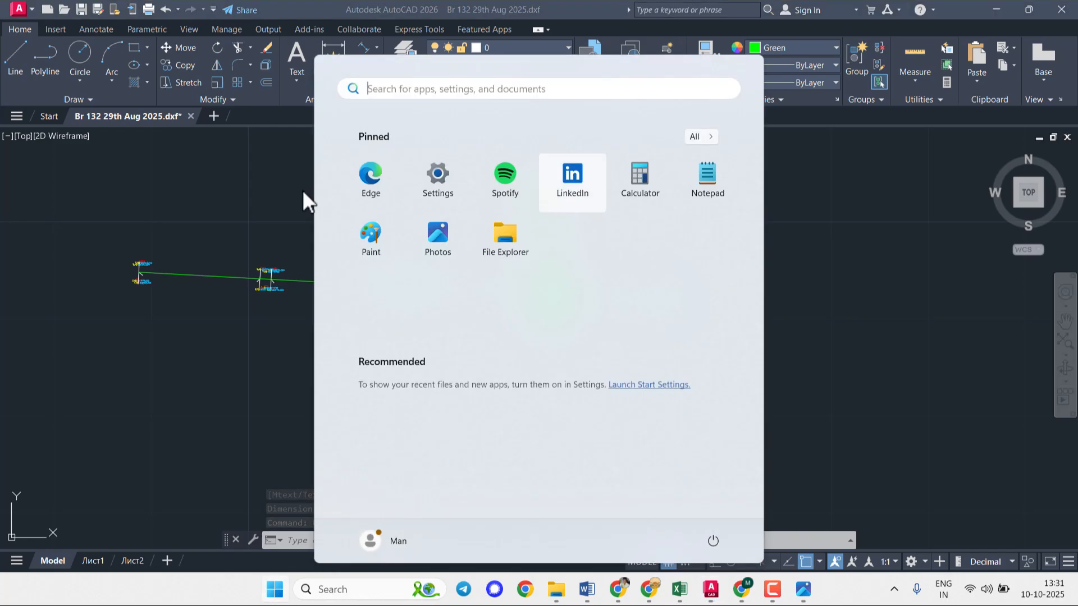
click(320, 11)
click(335, 543)
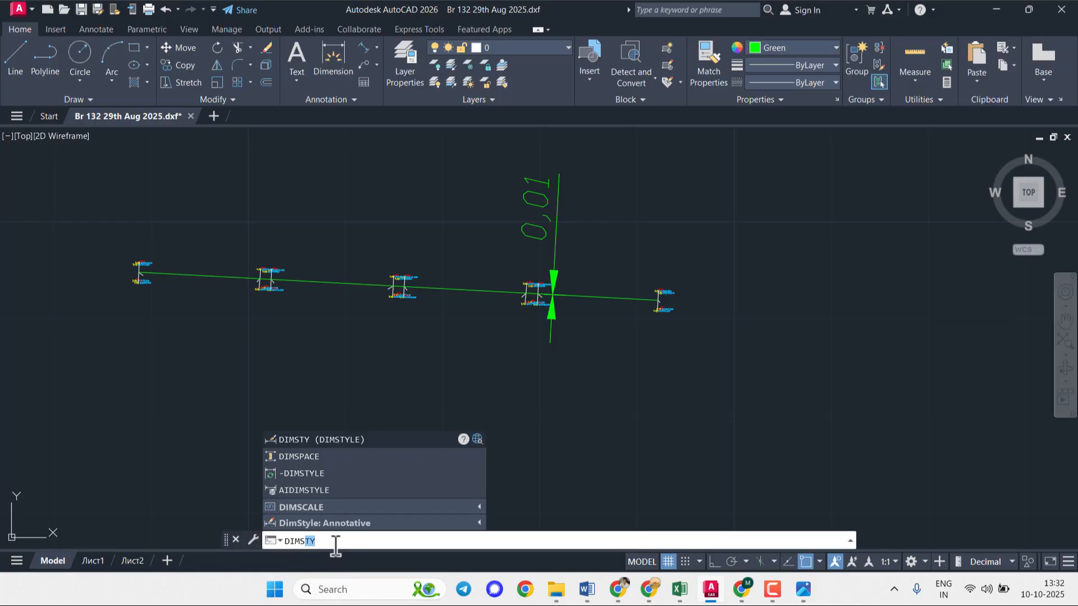
click(332, 437)
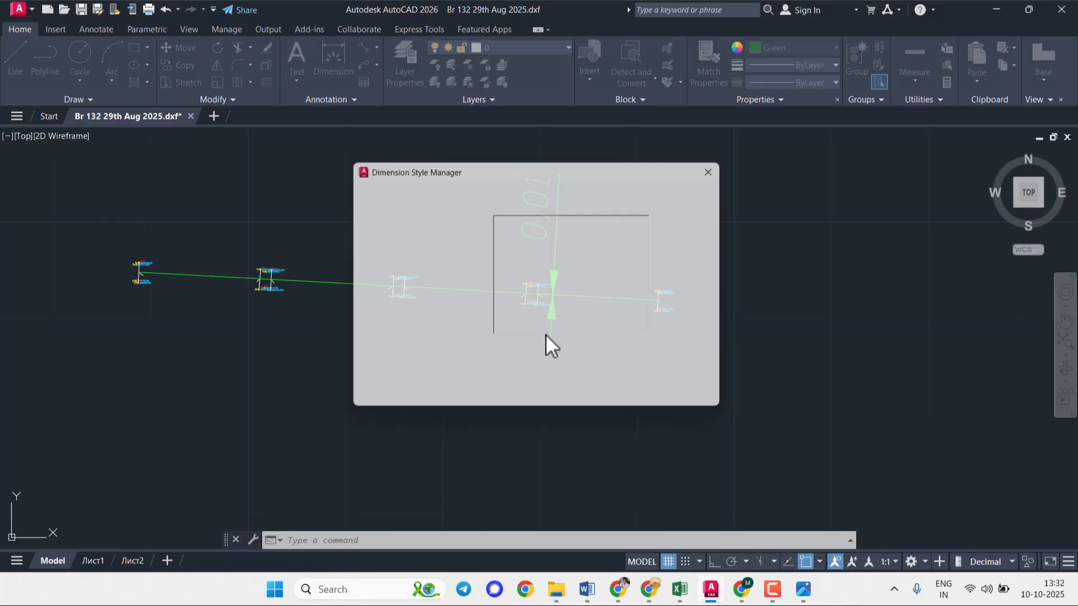
click(694, 263)
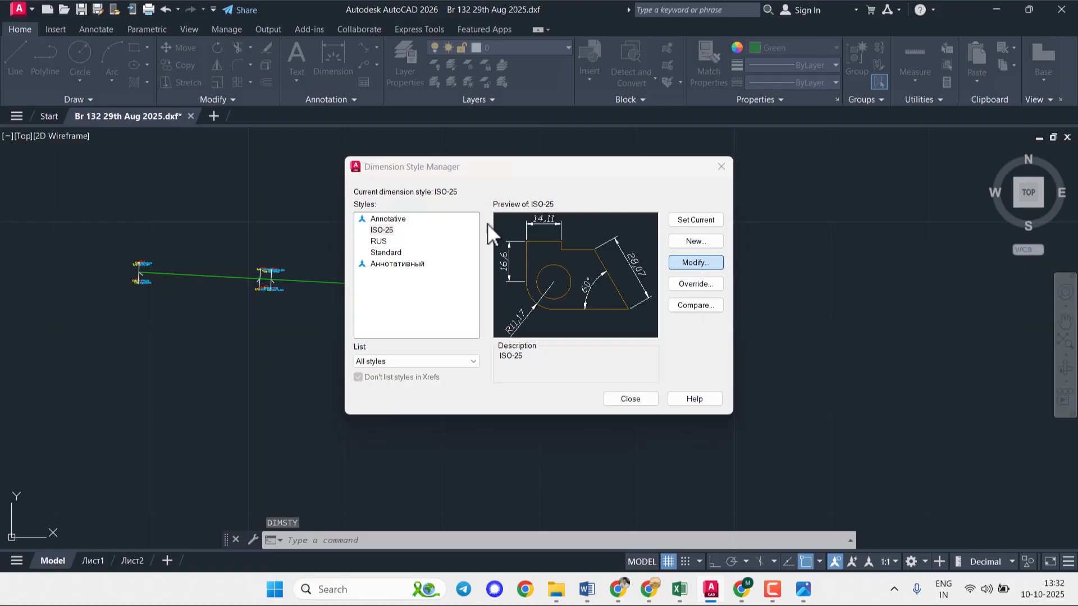
click(496, 140)
click(484, 188)
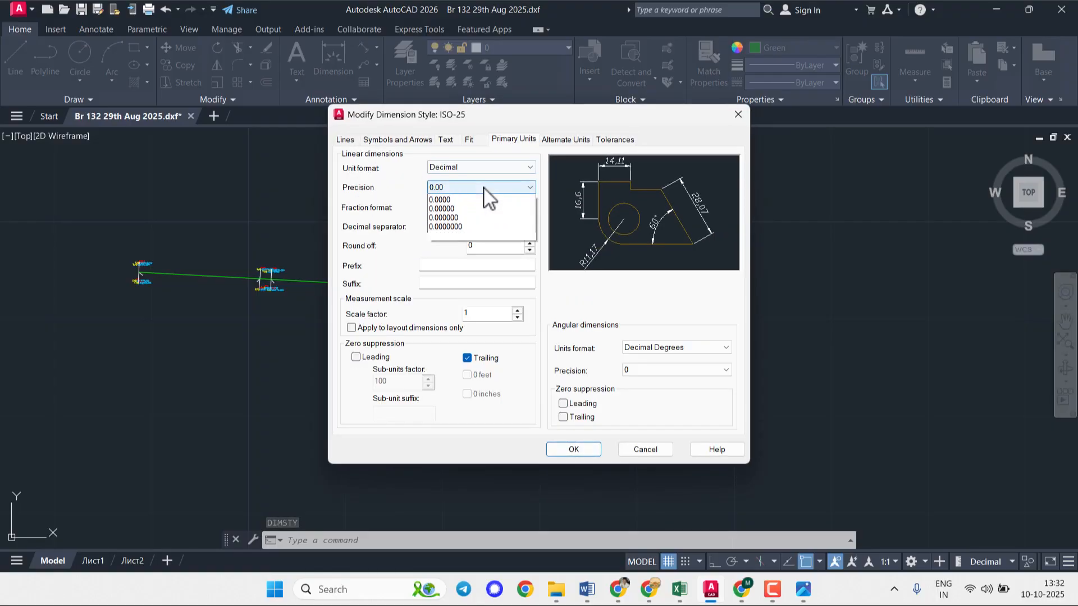
click(455, 222)
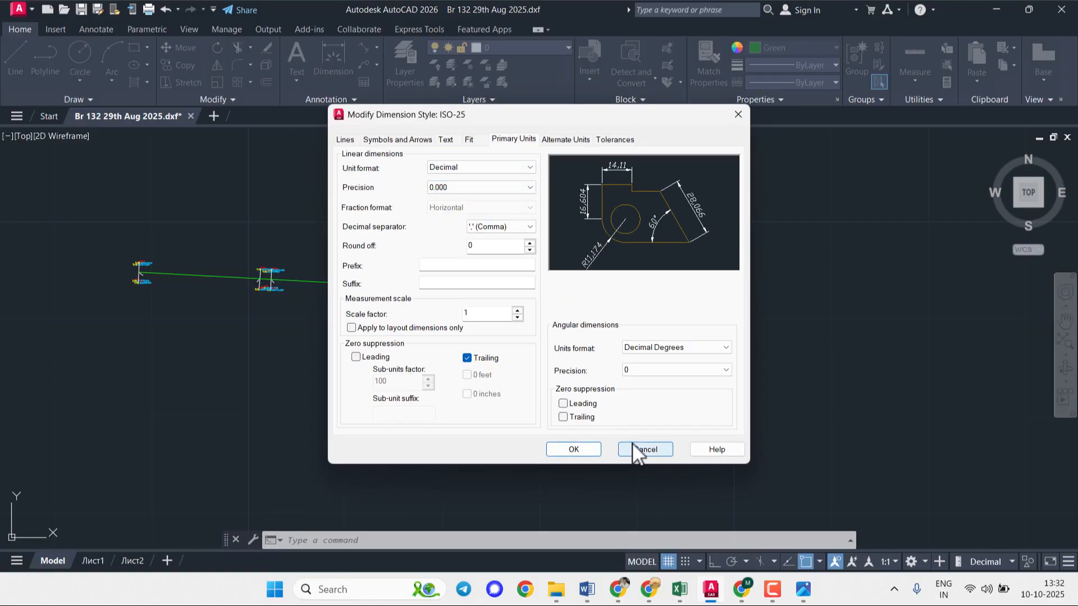
click(587, 448)
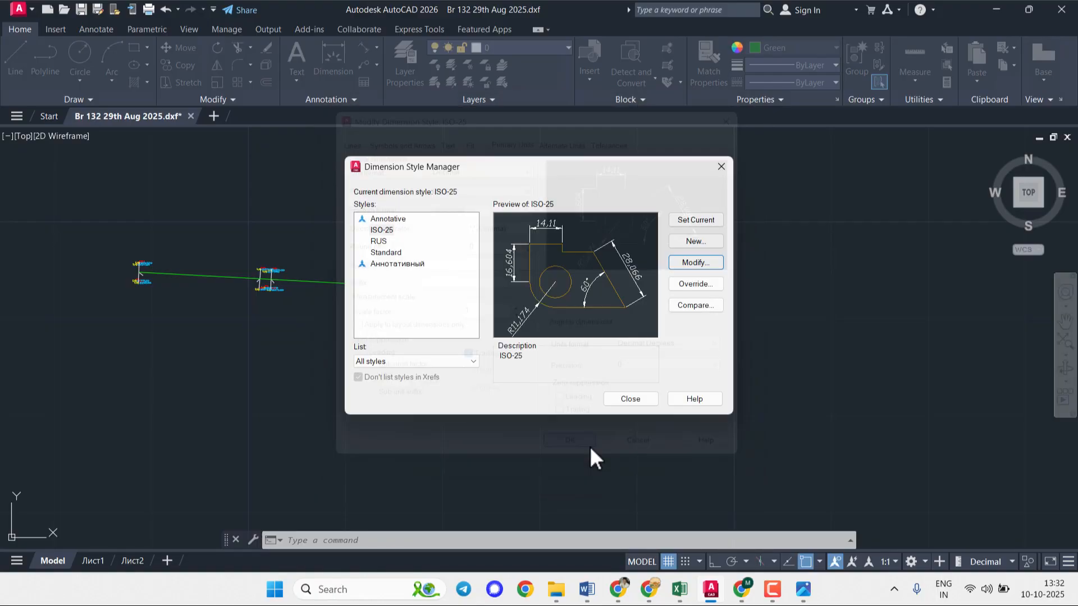
click(630, 400)
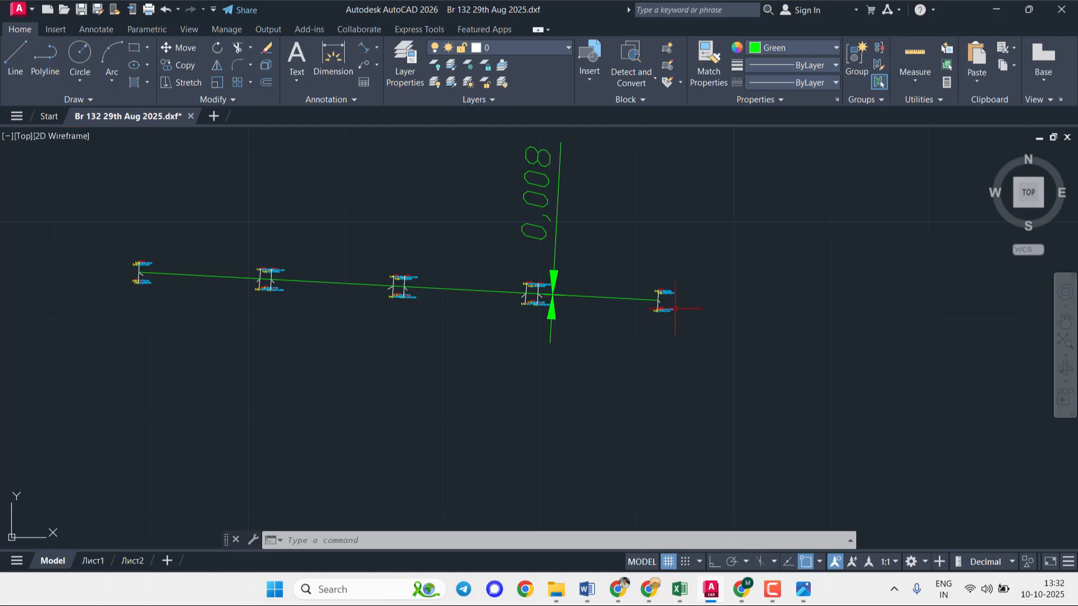
- Add an aligned dimension along the green line from the S1R2–S1L2 line at pier P1 to the S1R1–S1L1 midpoint at abutment A1, placed below
click(367, 49)
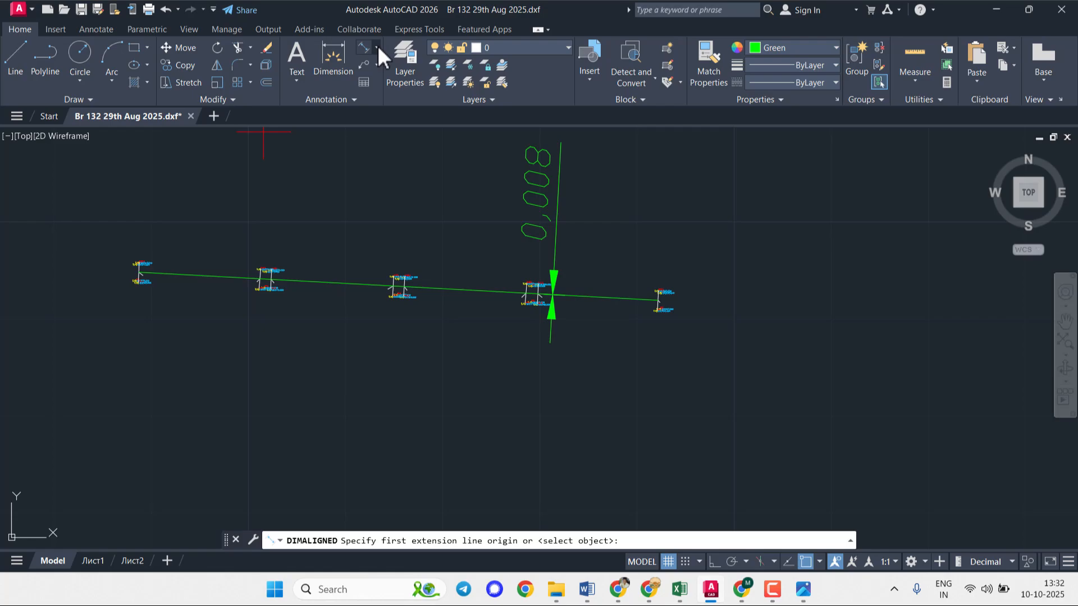
scroll(536, 304, up, 10)
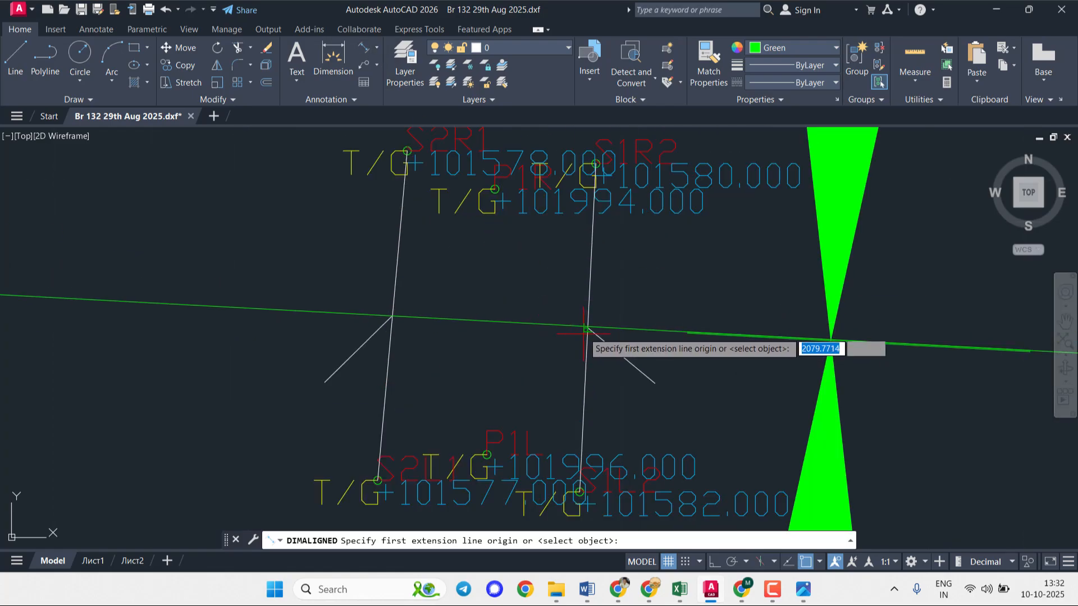
scroll(586, 329, up, 4)
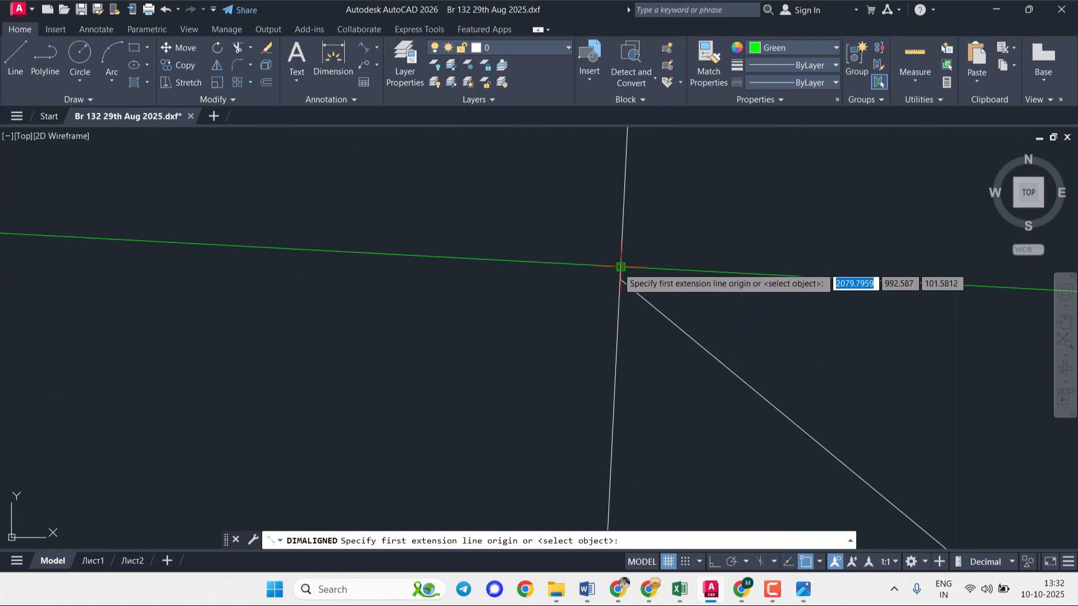
click(620, 268)
scroll(811, 312, down, 6)
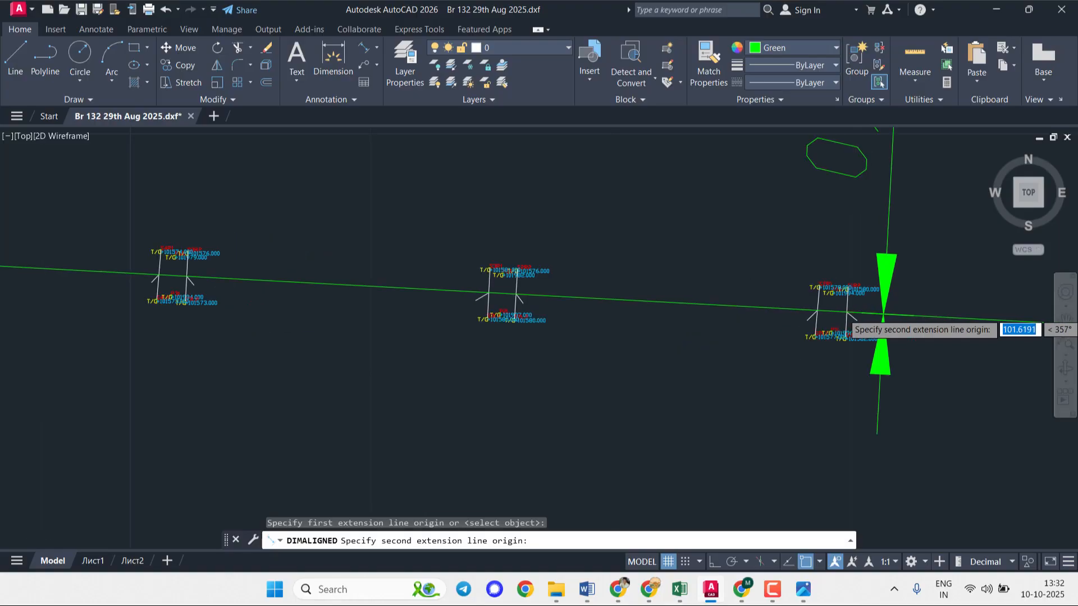
scroll(883, 317, down, 3)
middle_drag(946, 313, 327, 304)
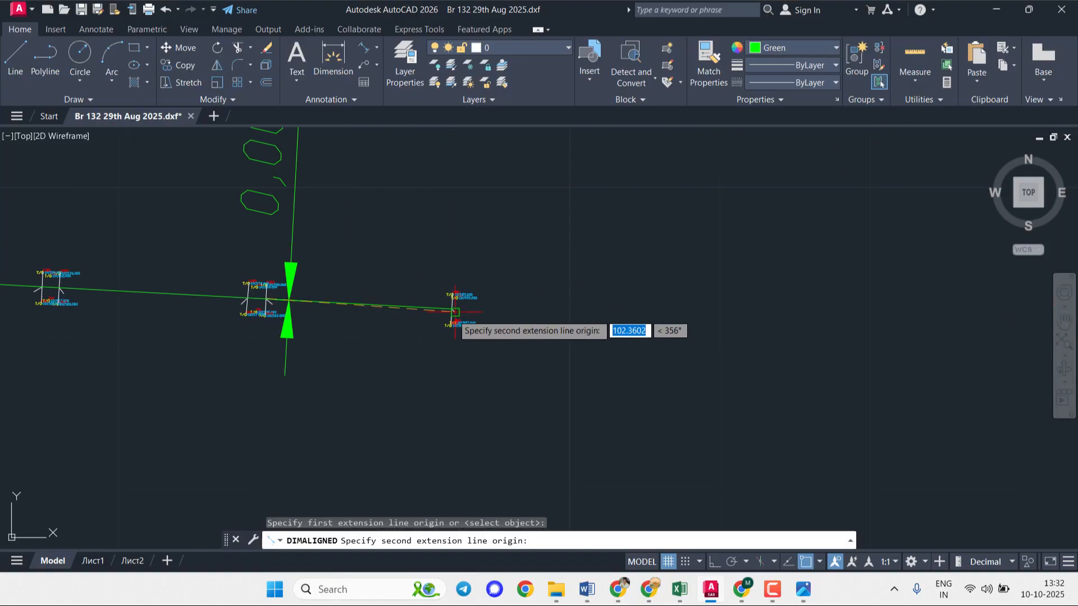
scroll(455, 312, up, 4)
scroll(425, 317, up, 2)
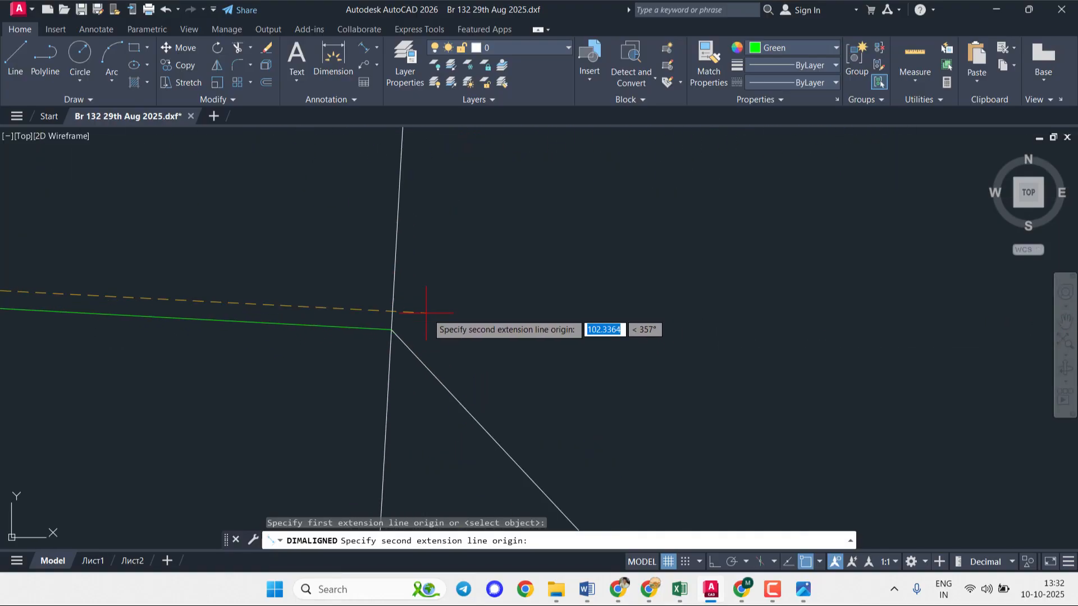
click(390, 330)
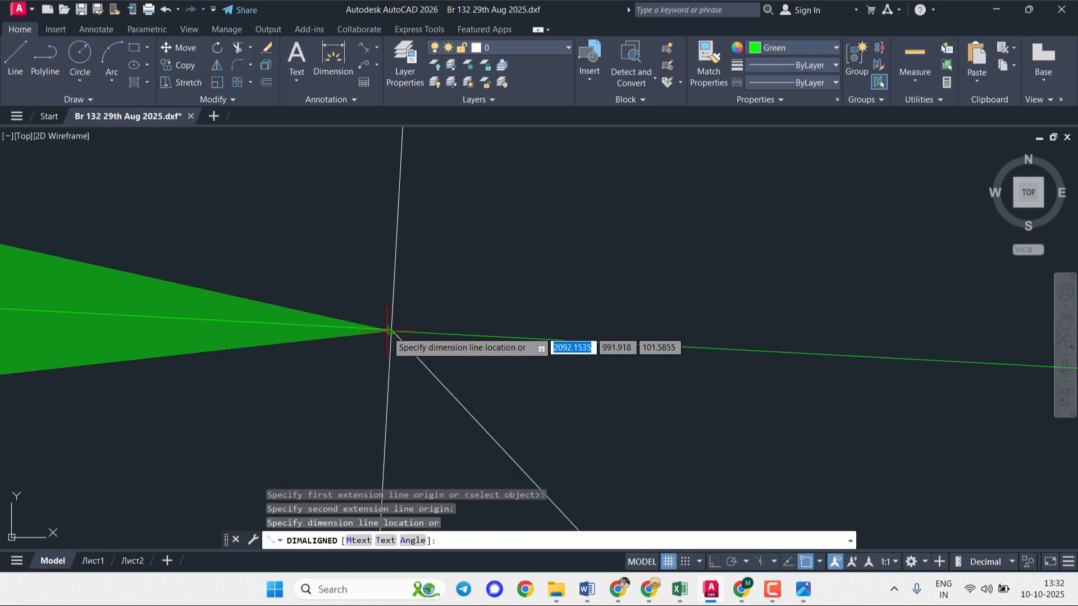
scroll(389, 331, down, 5)
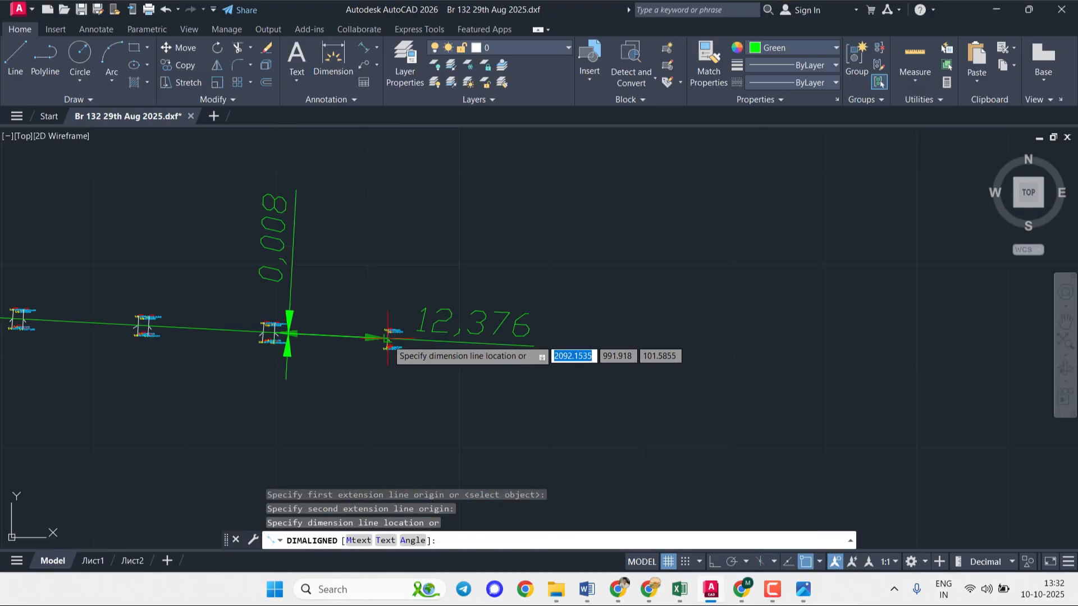
click(406, 420)
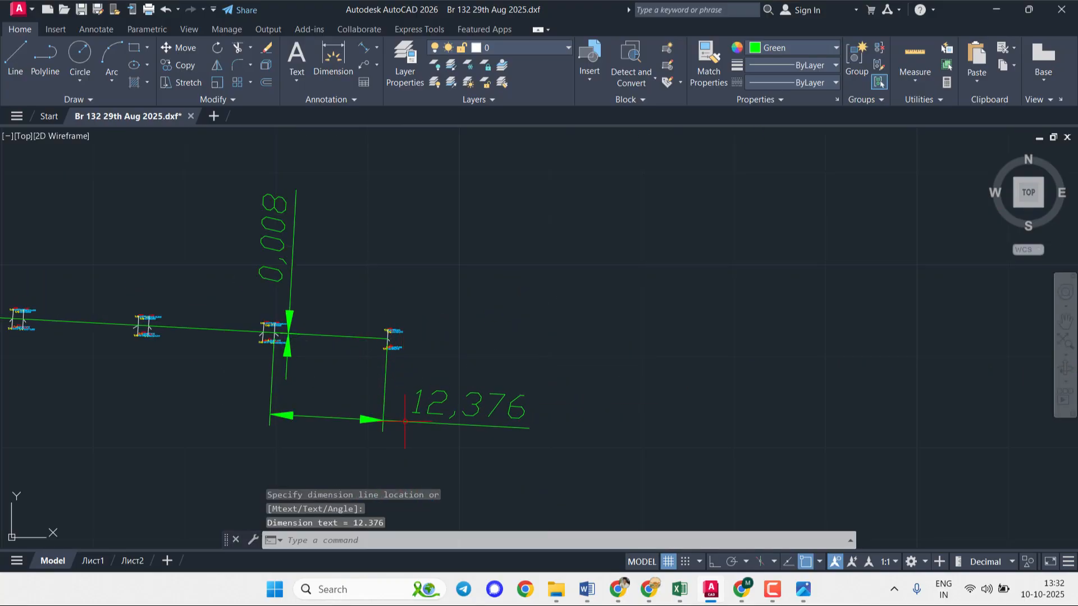
- Delete the aligned dimension spanning pier P1 to abutment A1
click(492, 413)
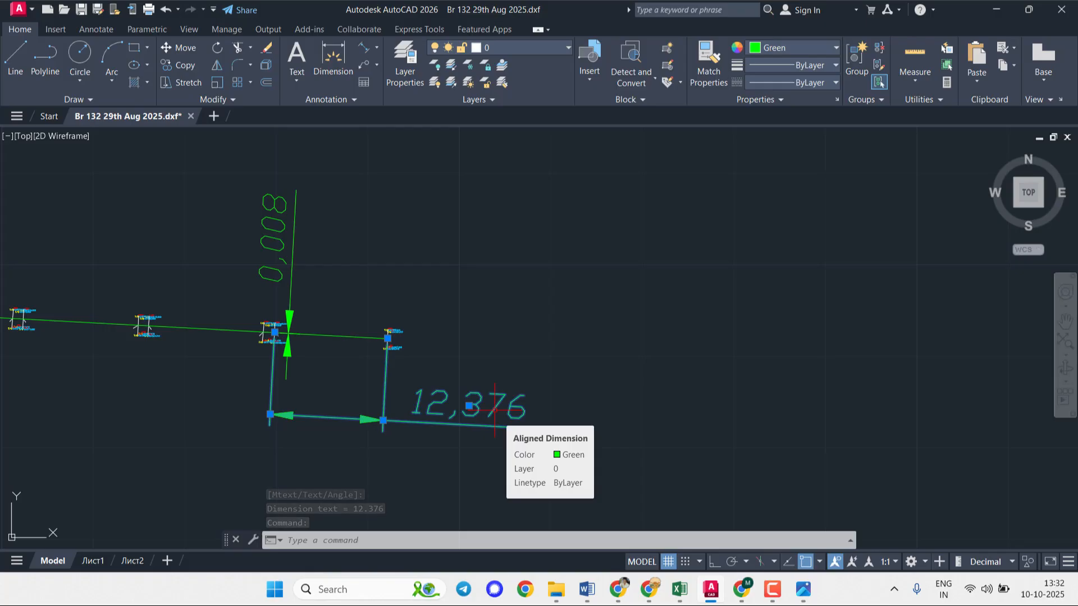
key(Delete)
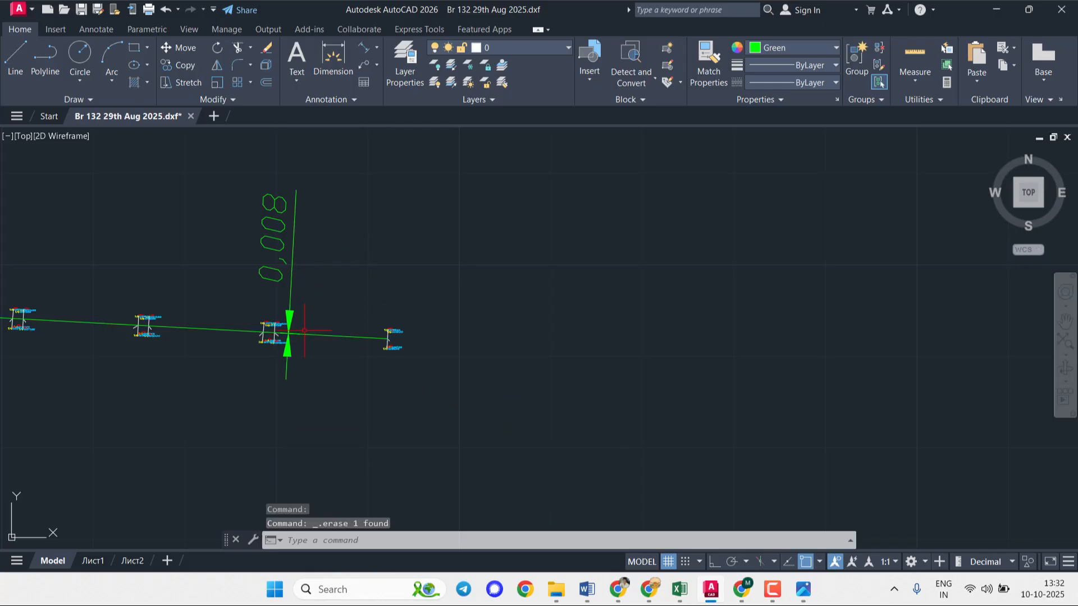
- Switch to the Photos window with the track picture IMG_20250829_135659.jpg
mouse_move(803, 593)
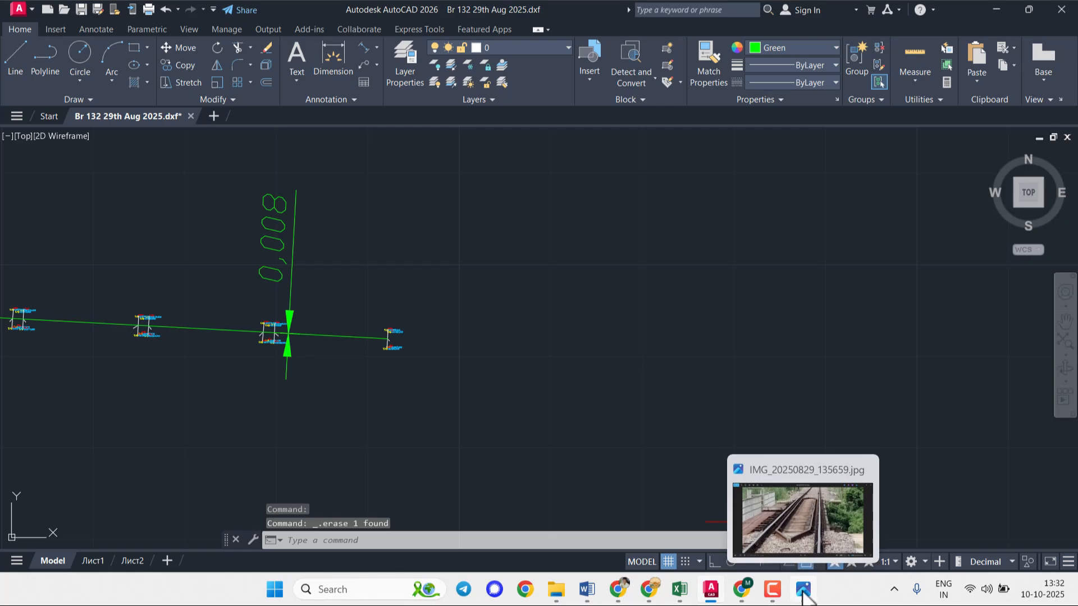
- Switch to the Br 132 18March25 workbook in Excel and apply borders to cells G7:G8 in the girder slew column
mouse_move(679, 596)
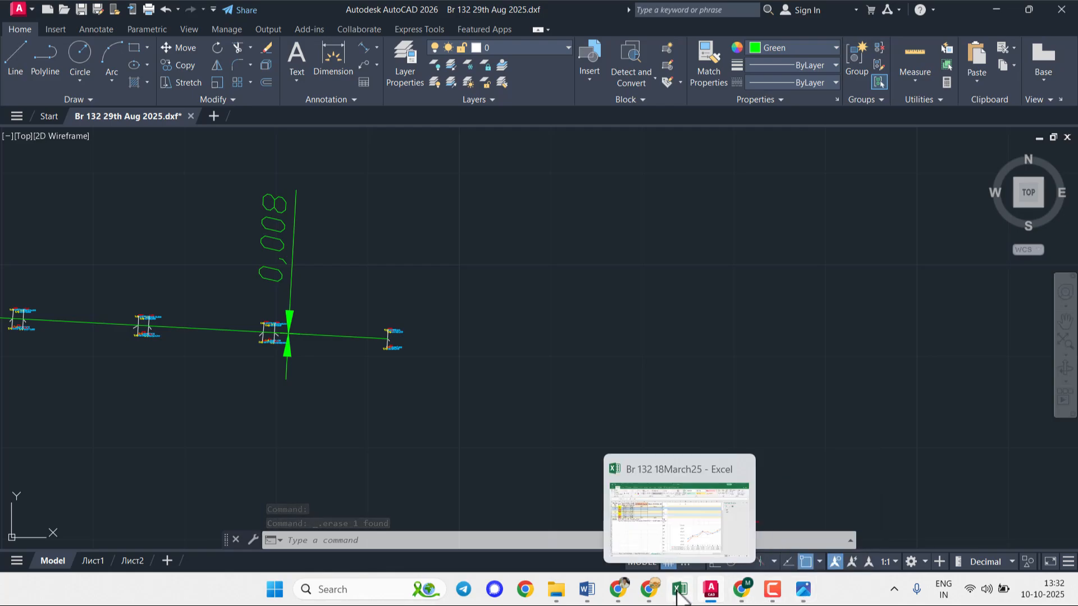
click(679, 595)
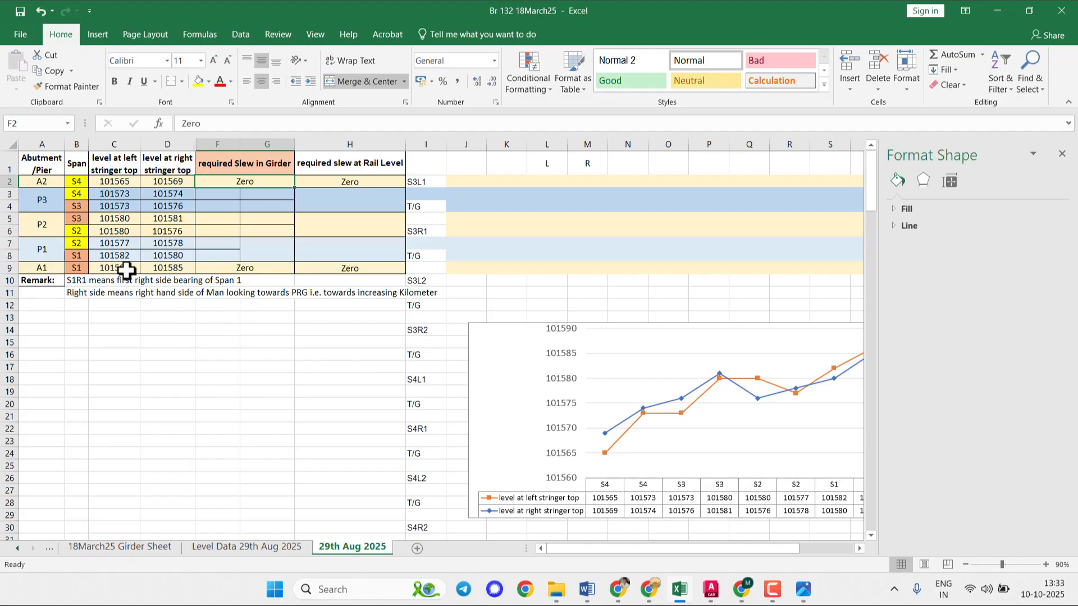
click(215, 256)
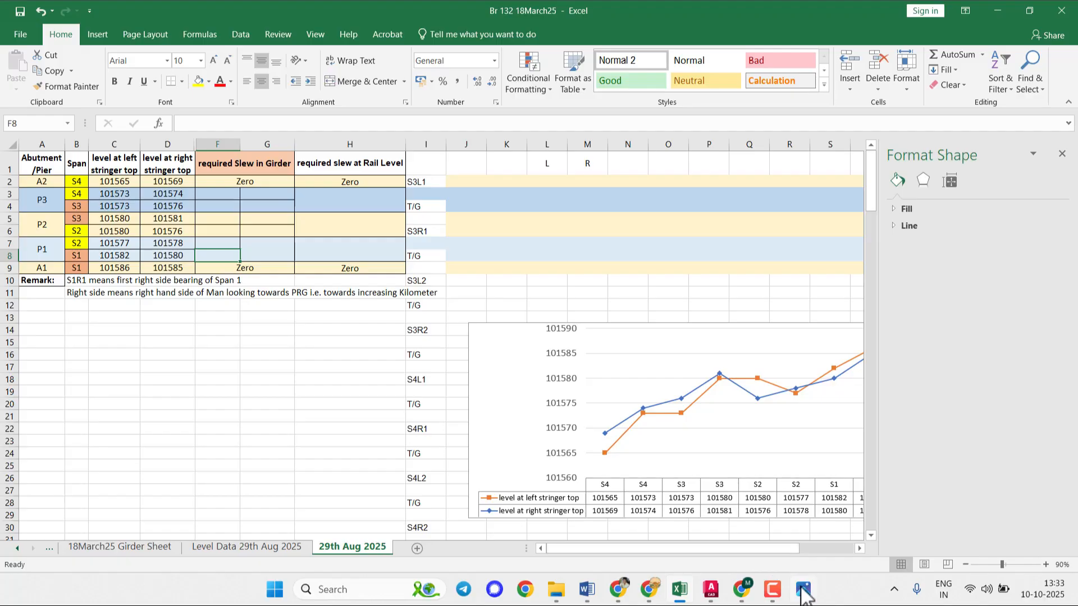
mouse_move(803, 594)
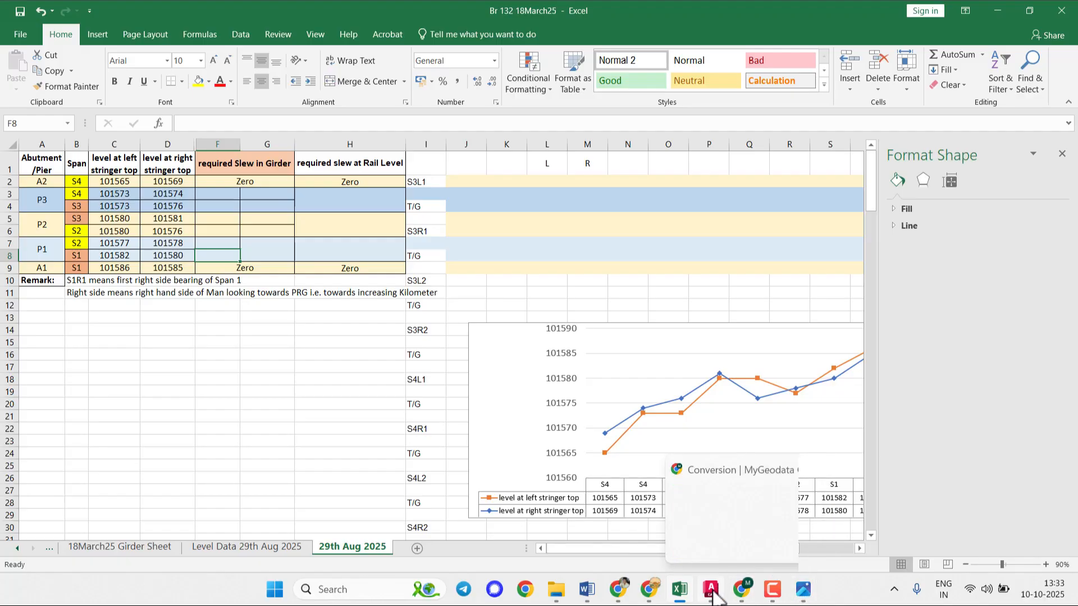
click(674, 553)
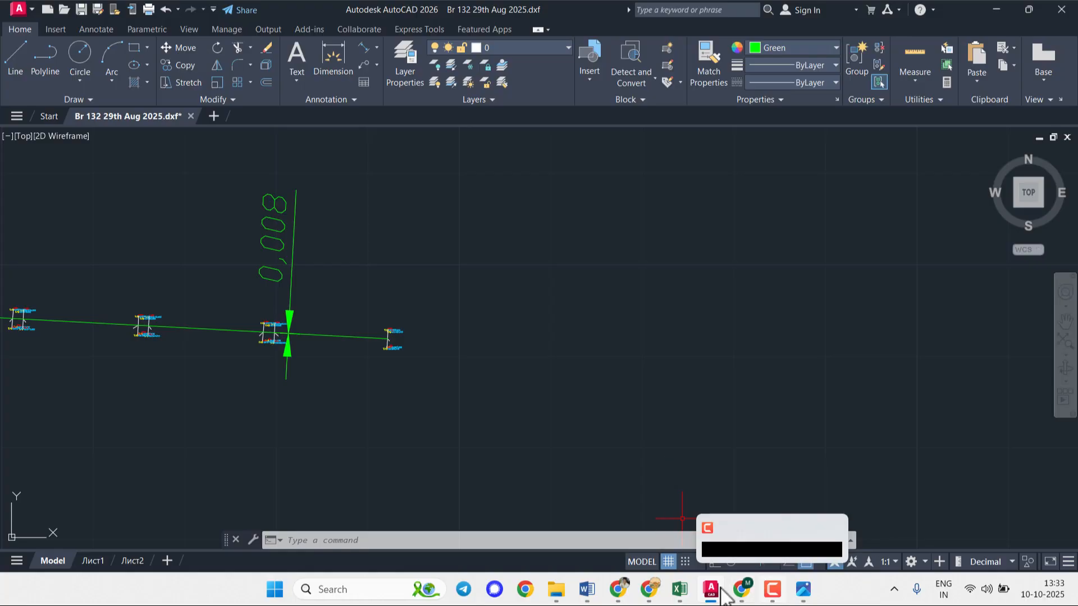
click(680, 590)
click(265, 255)
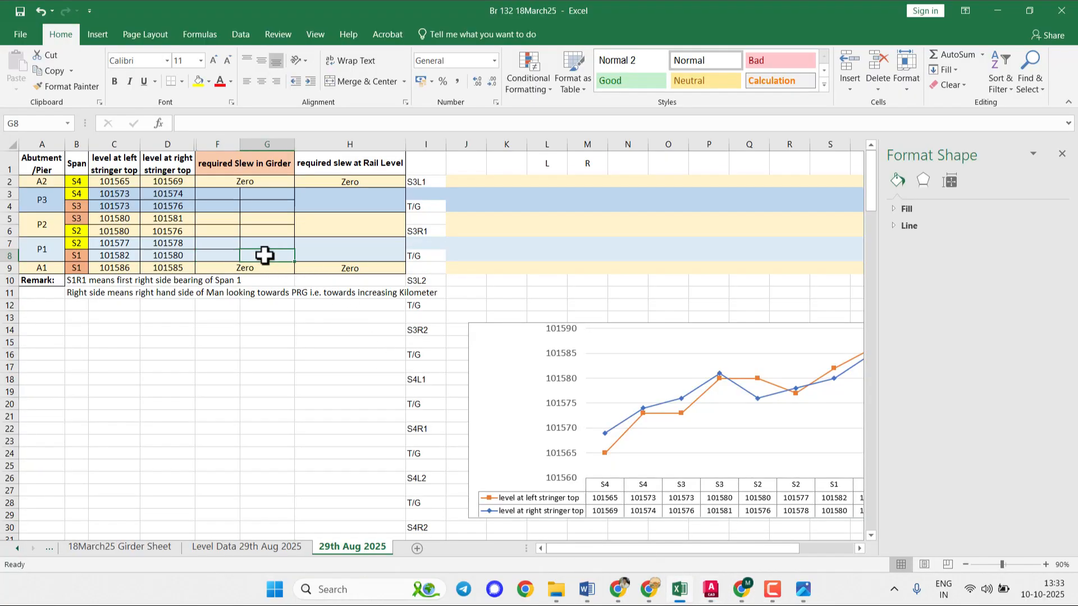
drag(265, 243, 275, 253)
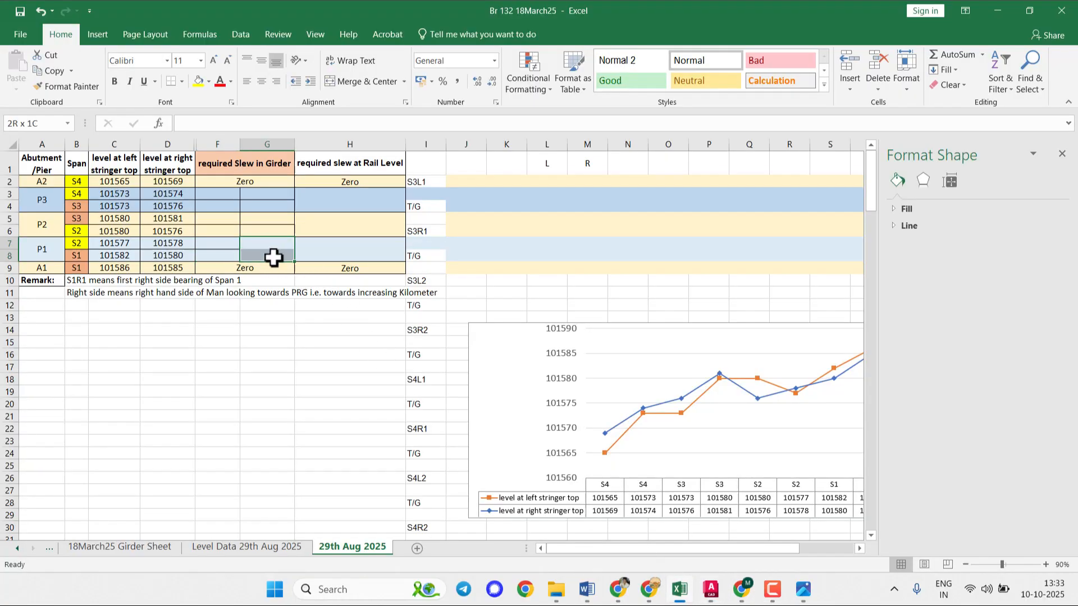
click(182, 83)
click(215, 221)
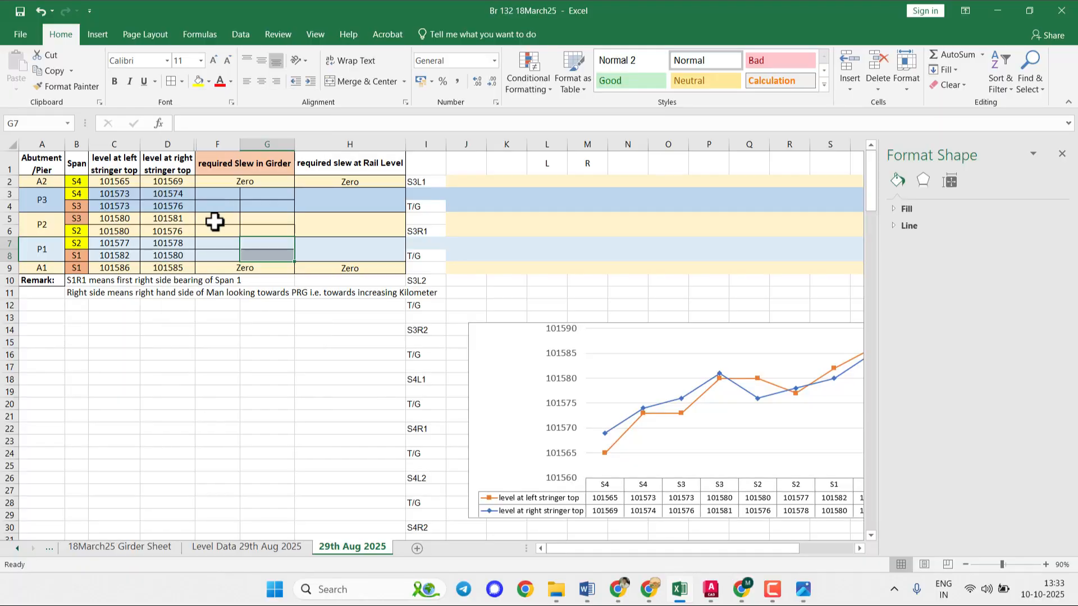
- Enter "8mm to right" in G8 as the required girder slew for span S1 at pier P1
click(254, 255)
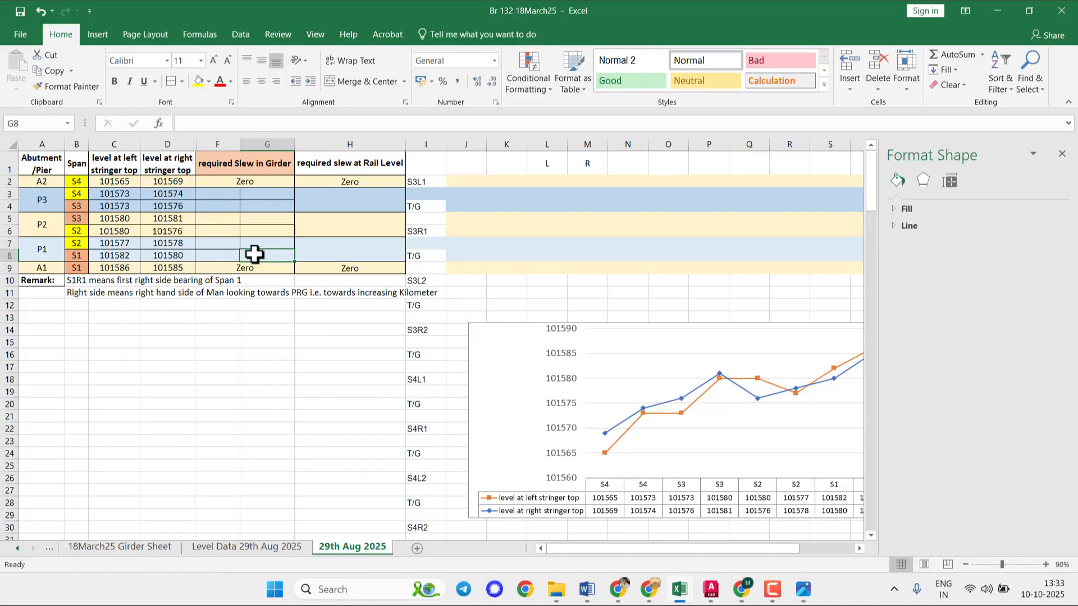
text(8mm to right)
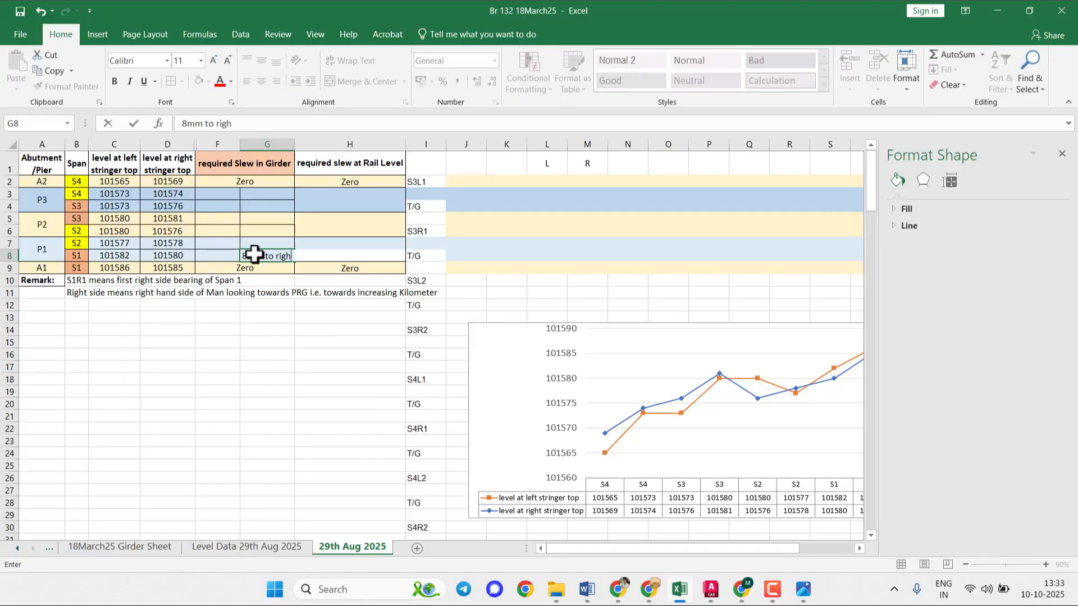
key(Return)
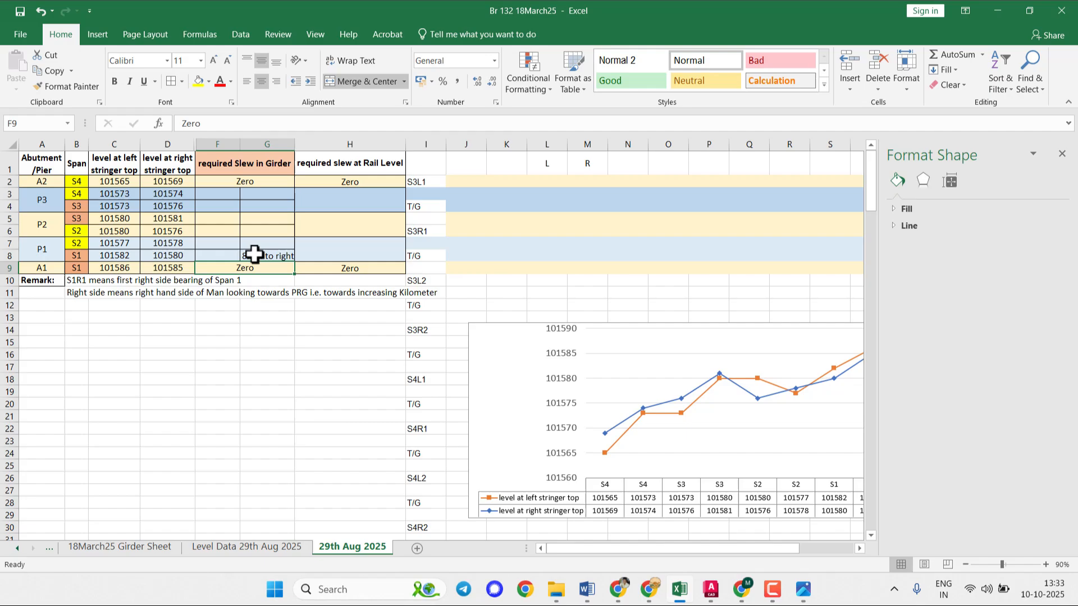
- Switch to AutoCAD and add an aligned dimension at pier P1's S2 end, from the white cross-line's vertex to the green alignment line
click(214, 256)
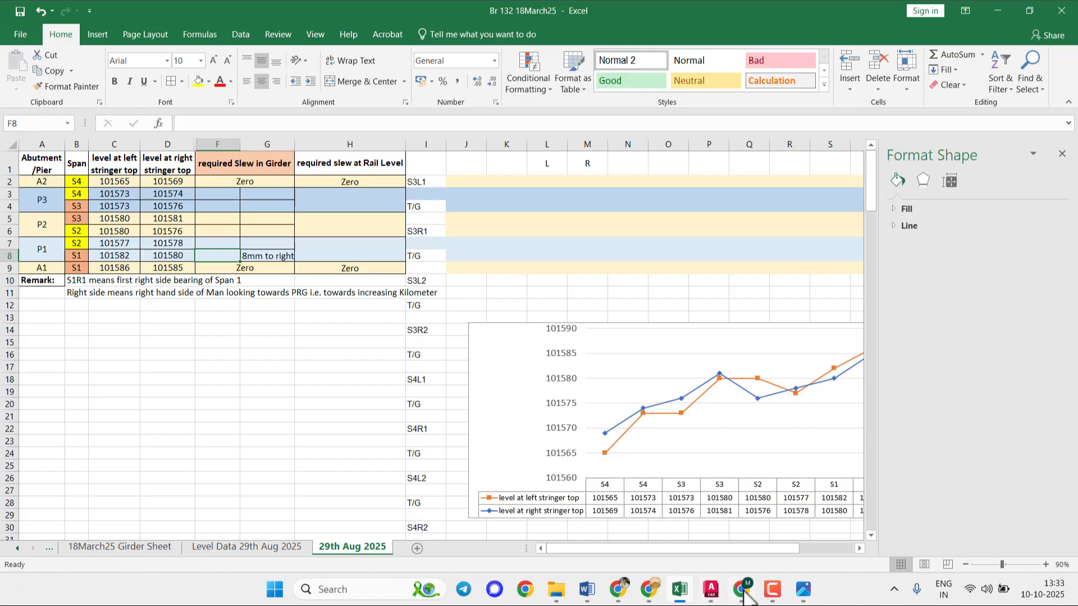
click(773, 595)
click(771, 592)
click(712, 591)
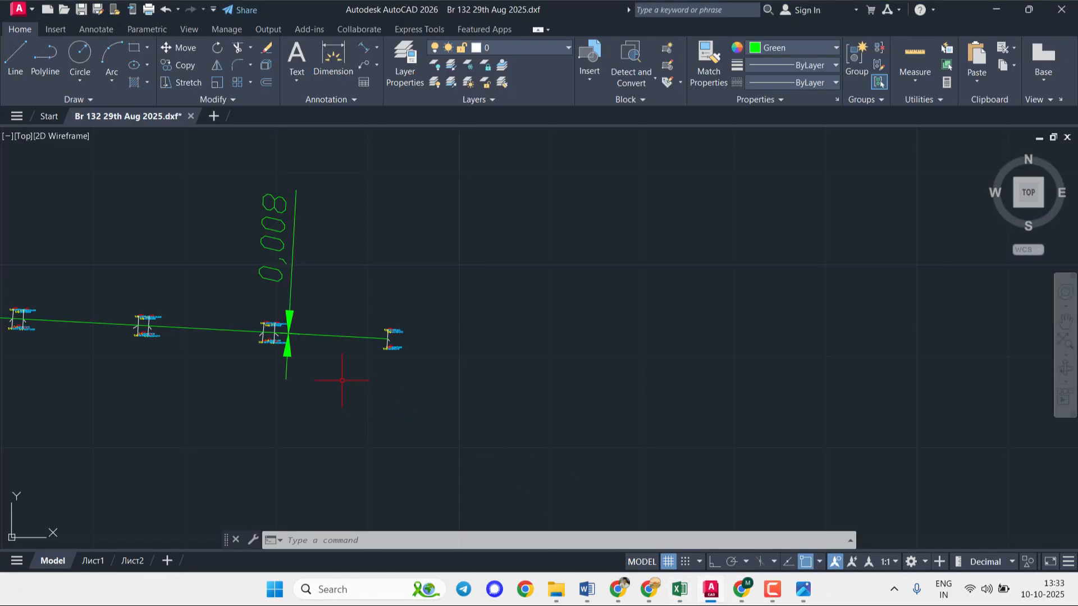
scroll(385, 378, up, 6)
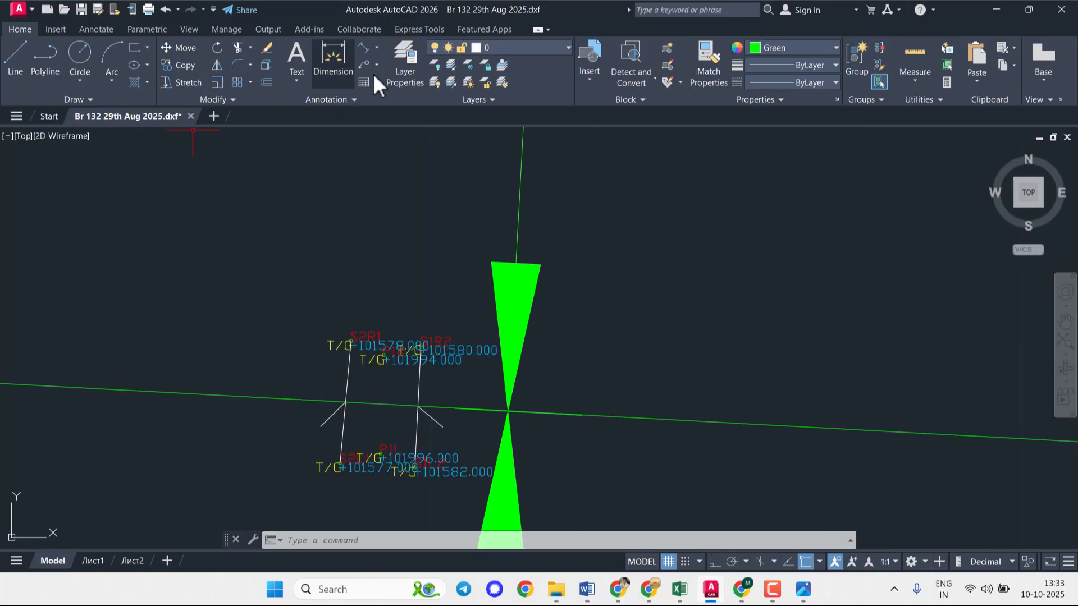
click(362, 47)
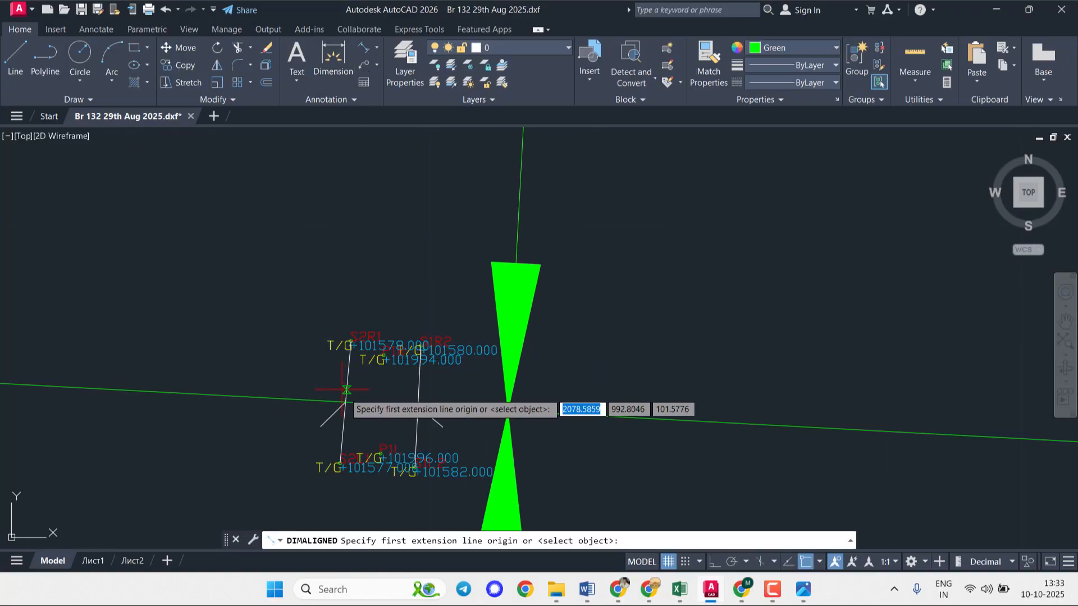
scroll(343, 404, up, 5)
middle_drag(411, 428, 339, 110)
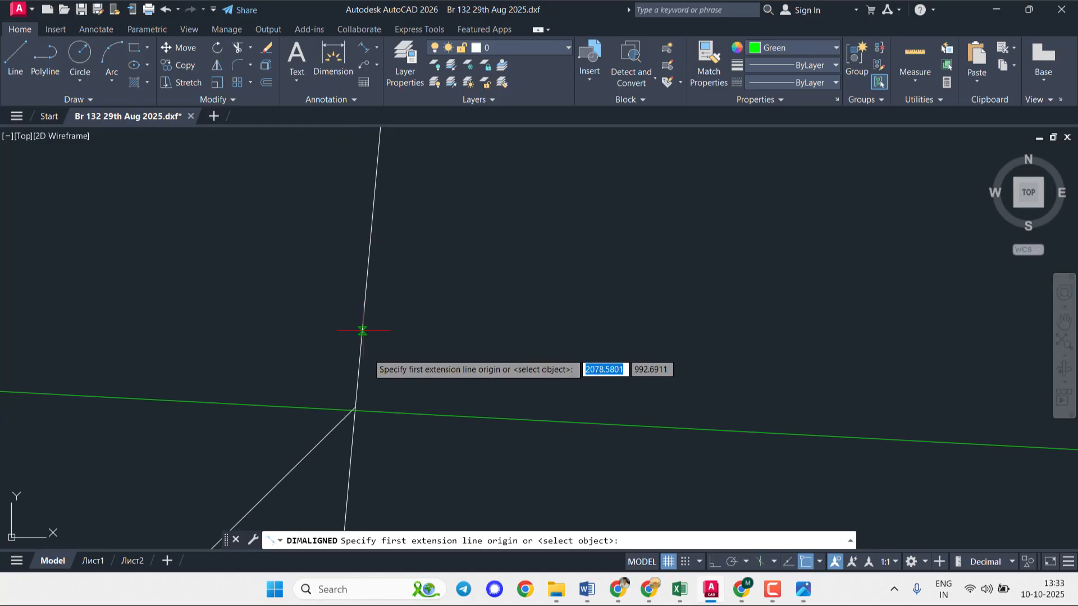
scroll(362, 399, up, 5)
middle_drag(319, 428, 352, 259)
scroll(358, 289, up, 7)
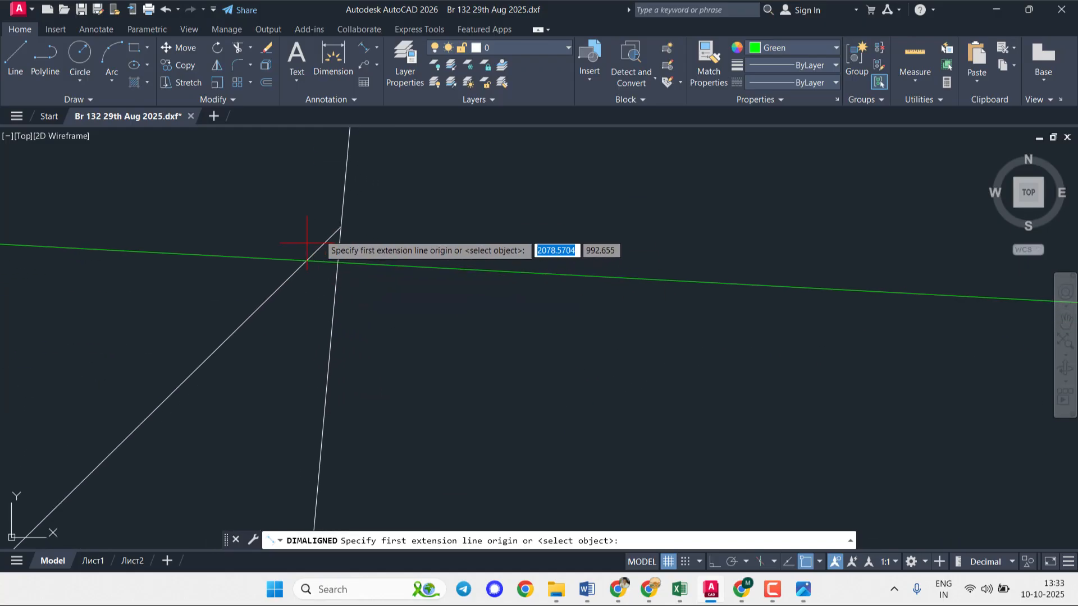
click(341, 226)
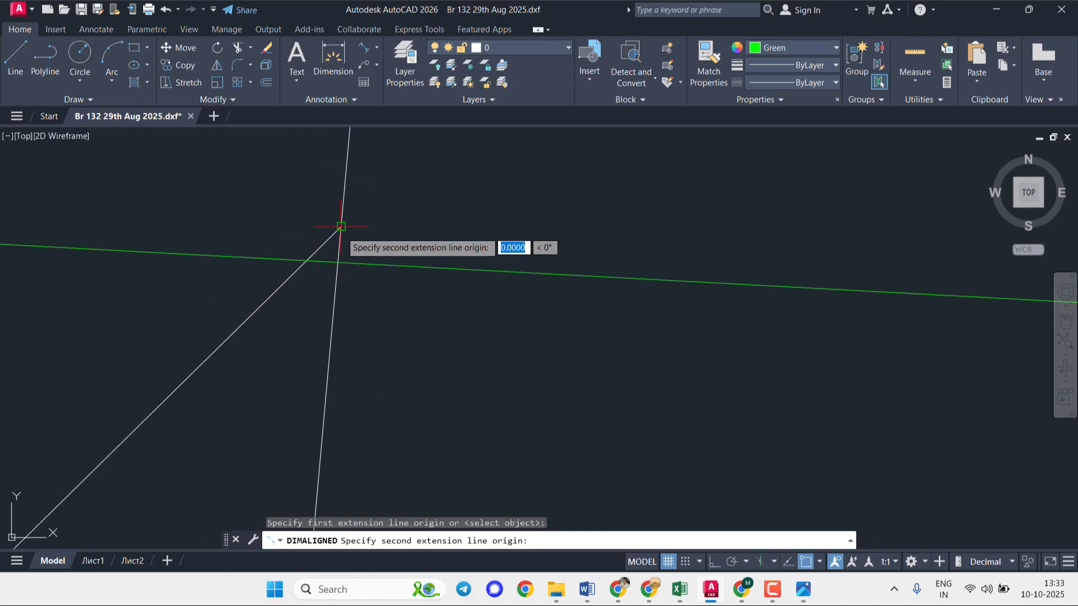
click(339, 259)
scroll(340, 259, down, 5)
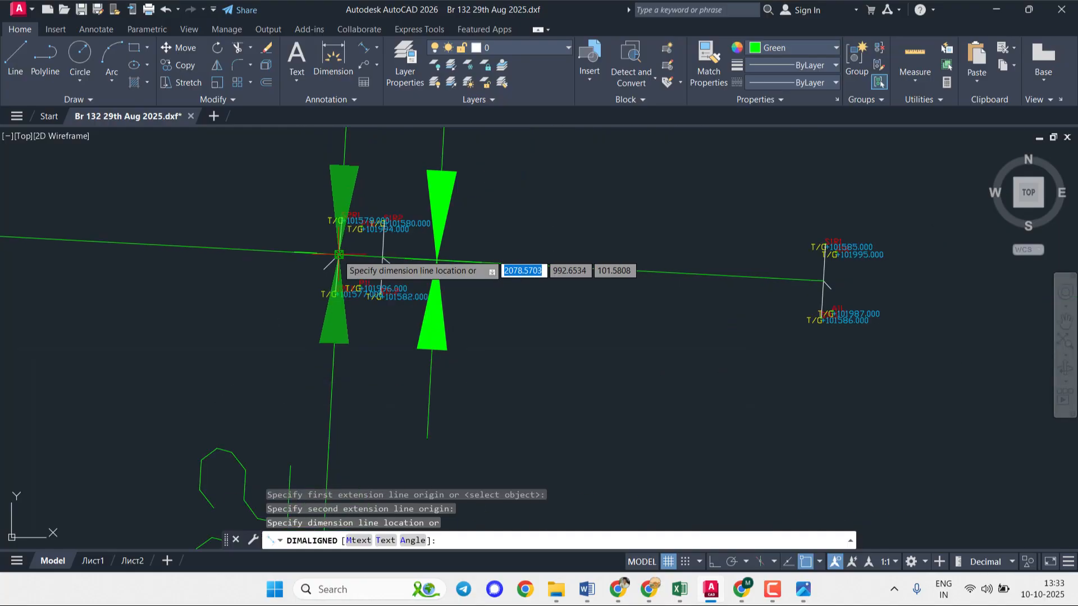
click(325, 261)
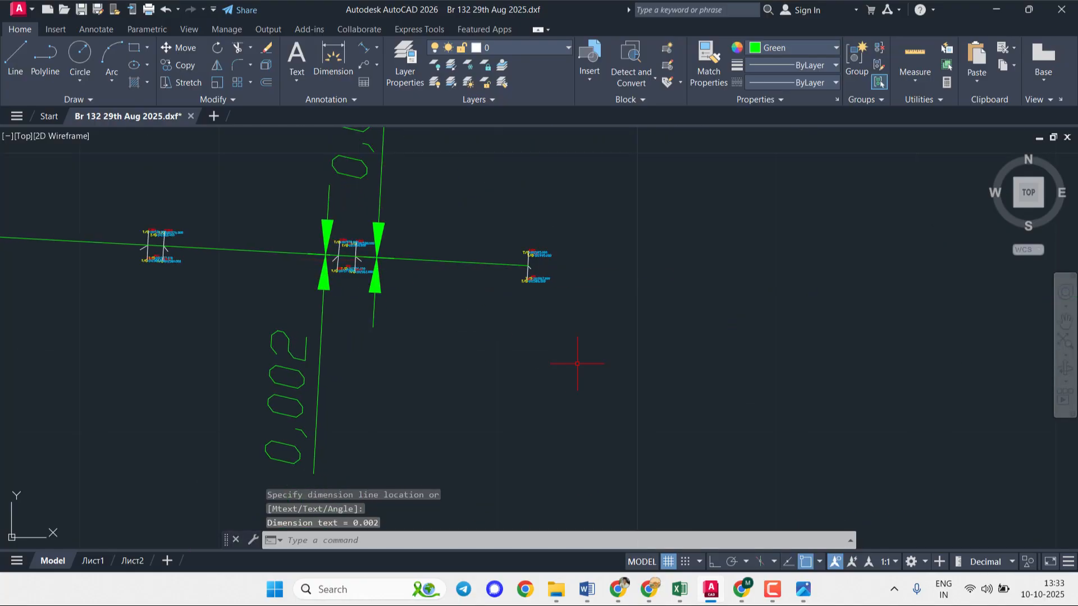
- Switch to Excel and enter "2mm to left" in F7 as the required girder slew for span S2 at pier P1
click(808, 599)
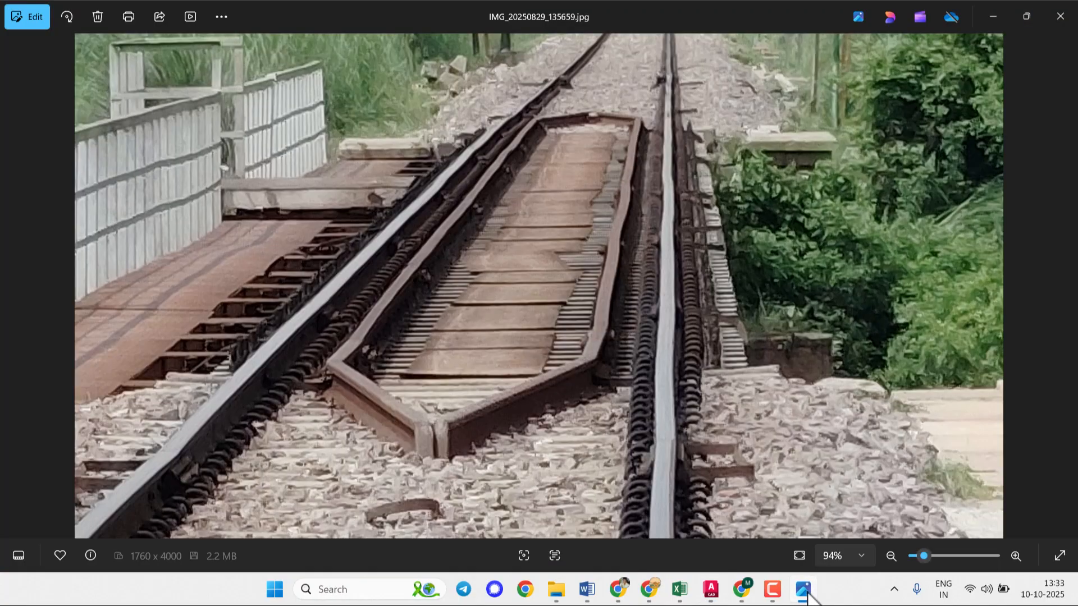
click(807, 593)
click(680, 589)
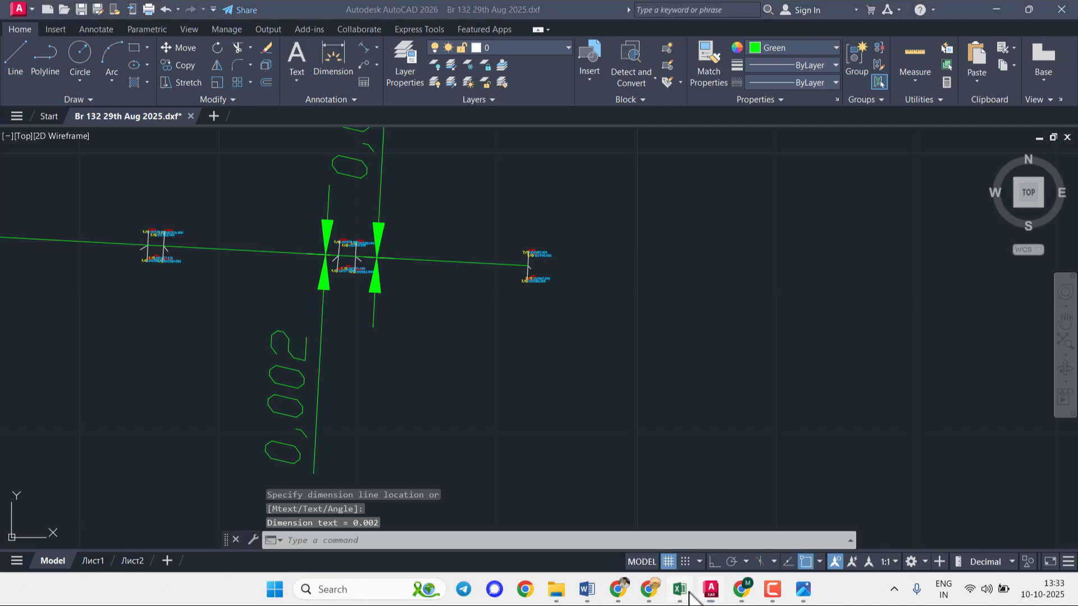
click(219, 243)
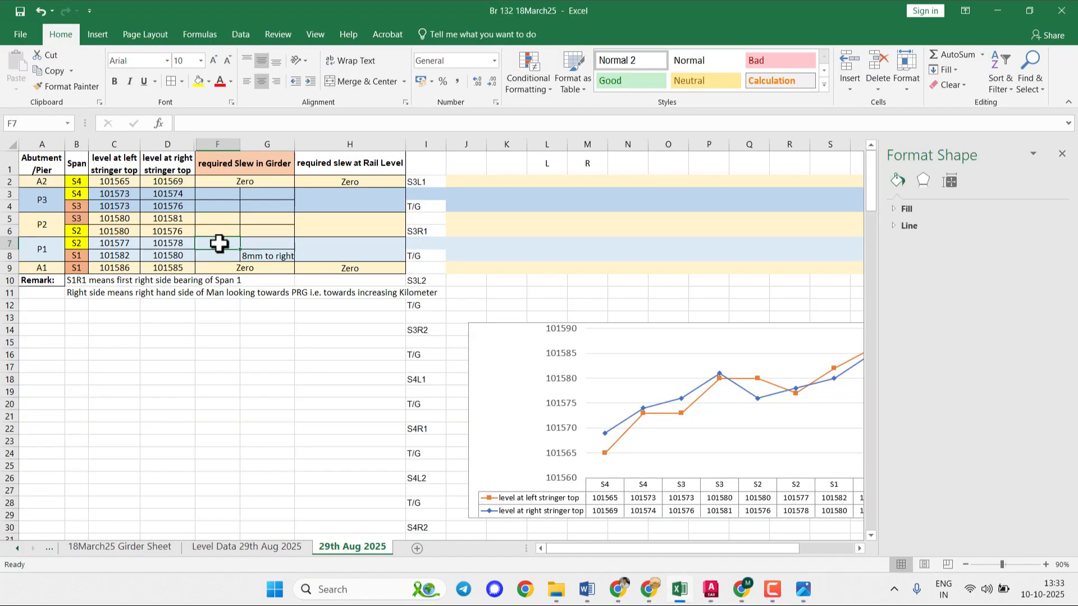
text(2mm to left)
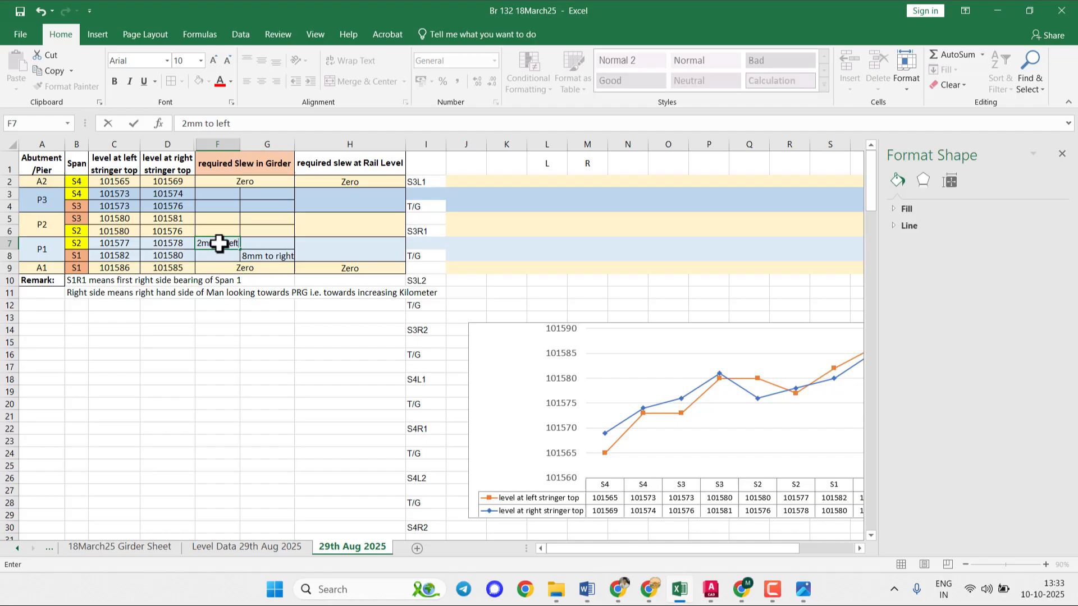
key(Return)
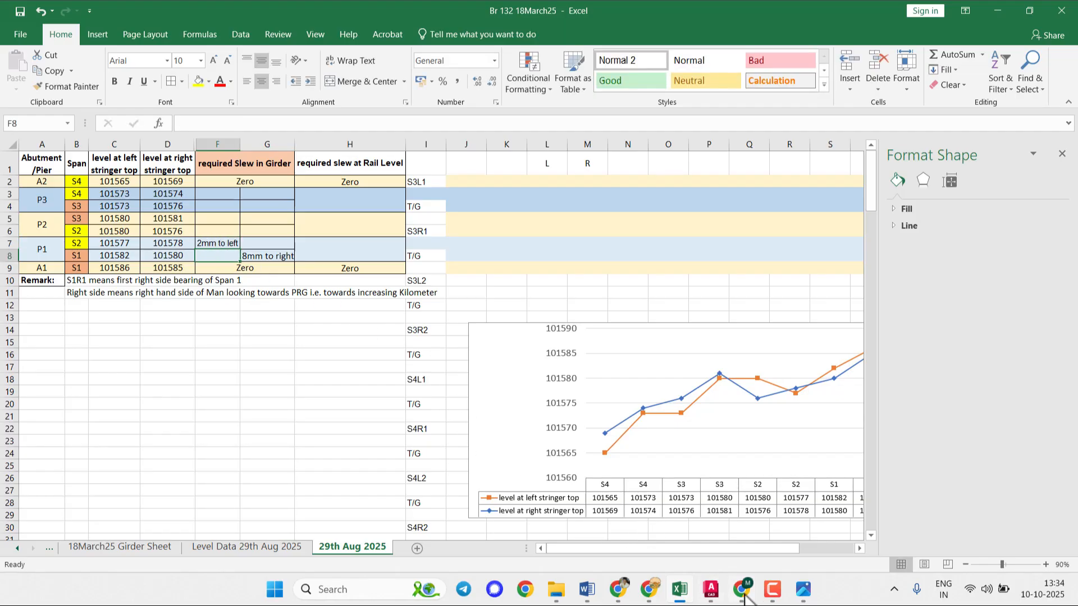
- Rearrange the taskbar so that AutoCAD and Excel sit next to each other at the end of the open programs
click(803, 589)
click(803, 590)
drag(714, 589, 846, 594)
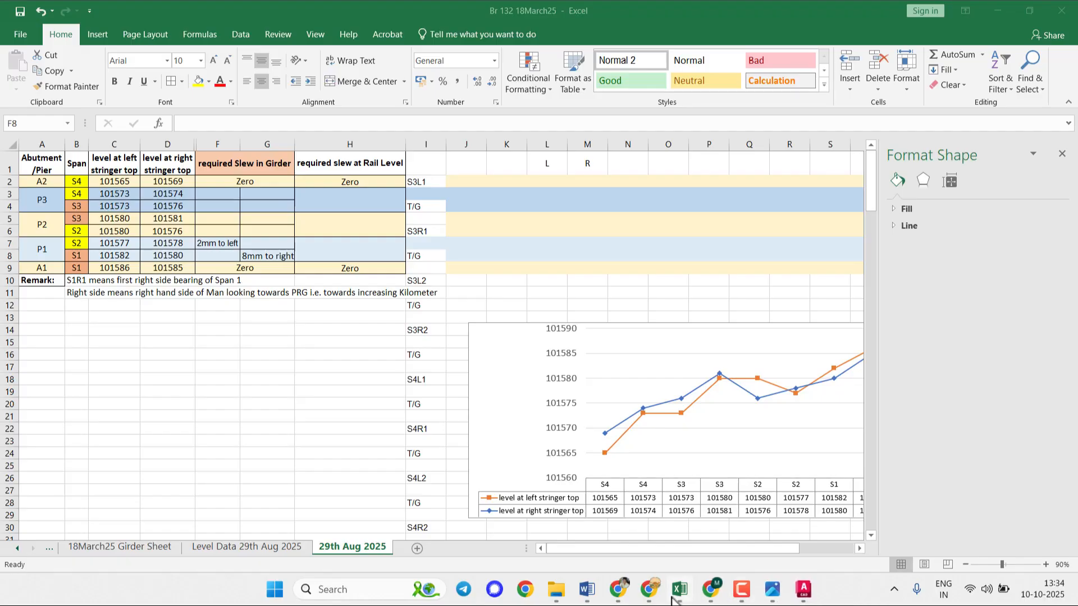
drag(676, 594, 797, 587)
- Switch to AutoCAD and add an aligned dimension at pier P2's S2 end, from the white cross-line's vertex to the green alignment line
click(775, 589)
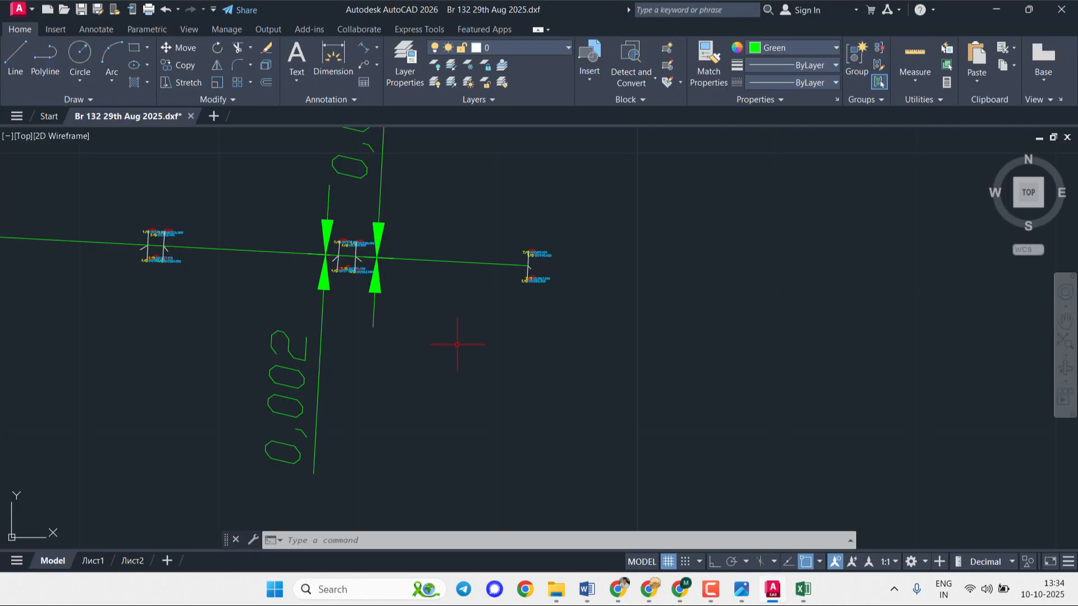
click(328, 56)
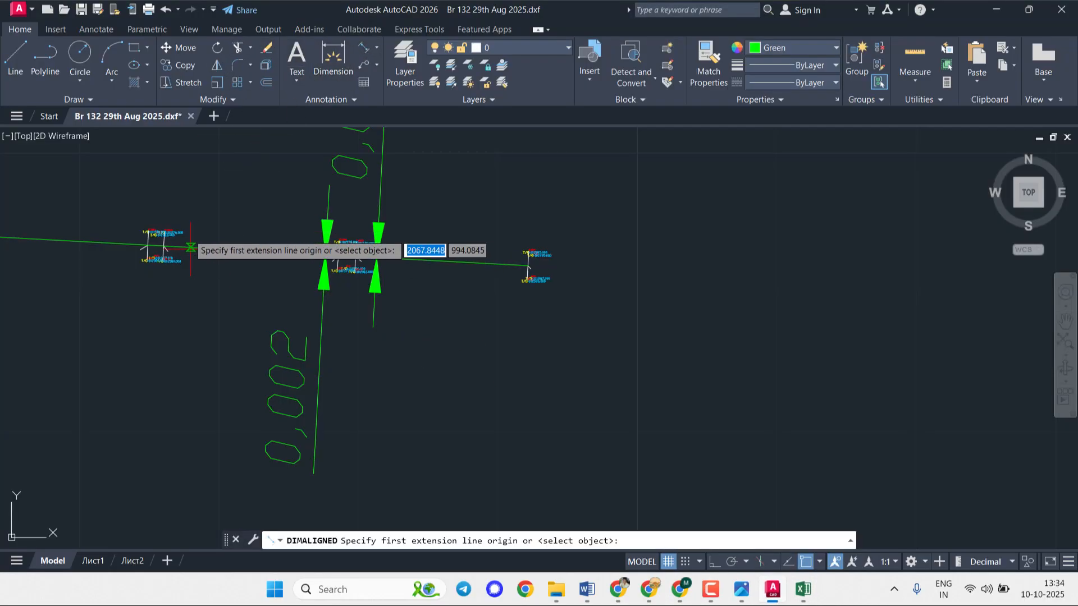
scroll(159, 247, up, 4)
scroll(159, 248, up, 4)
middle_drag(159, 226, 350, 358)
scroll(373, 362, up, 5)
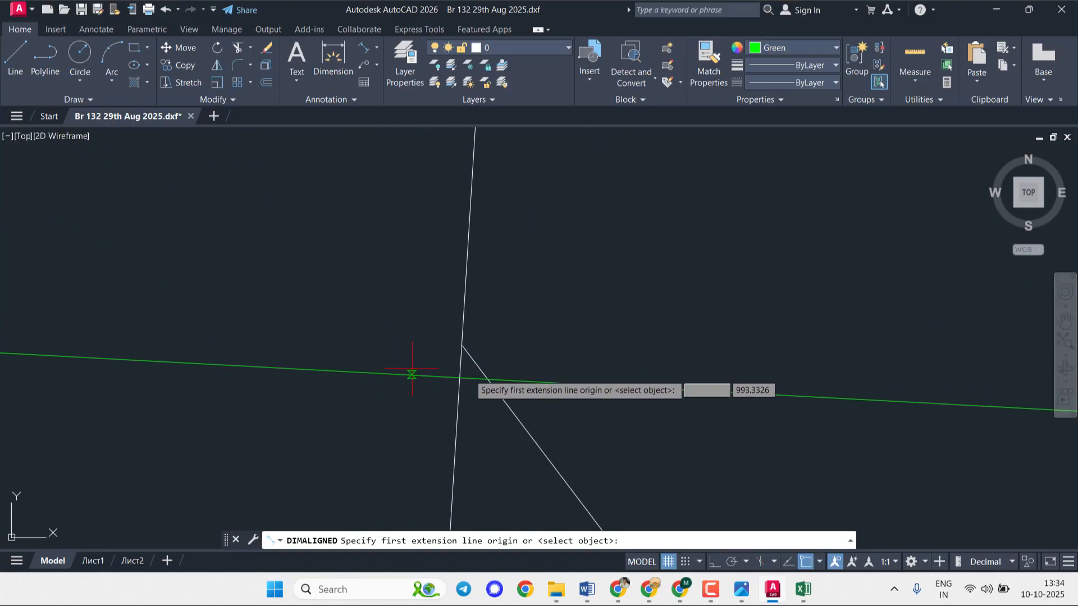
mouse_move(414, 372)
middle_down()
mouse_move(433, 337)
mouse_move(390, 261)
middle_up()
scroll(390, 262, up, 4)
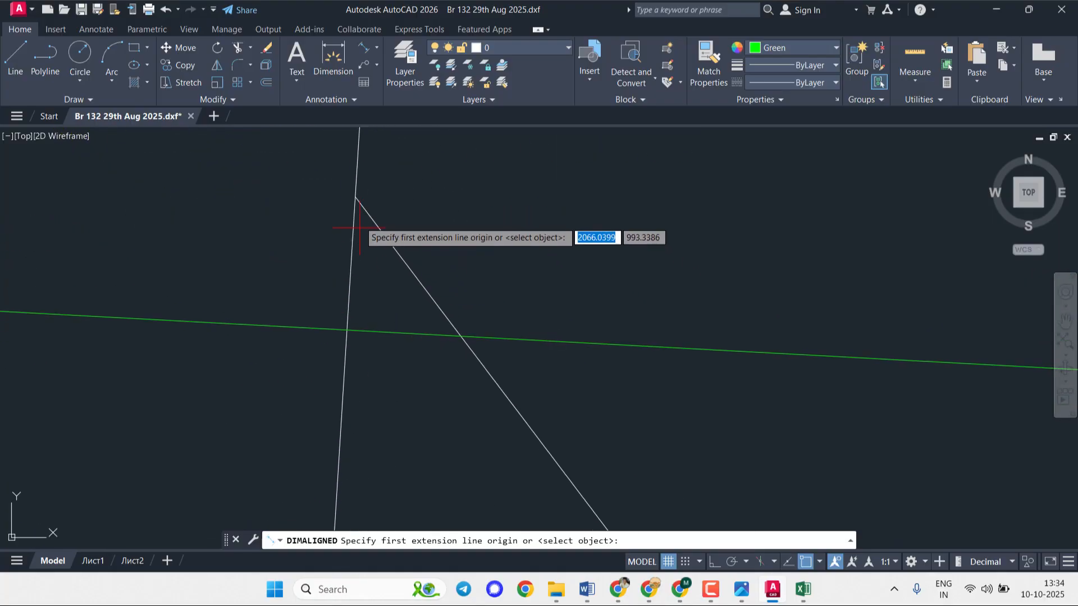
click(356, 196)
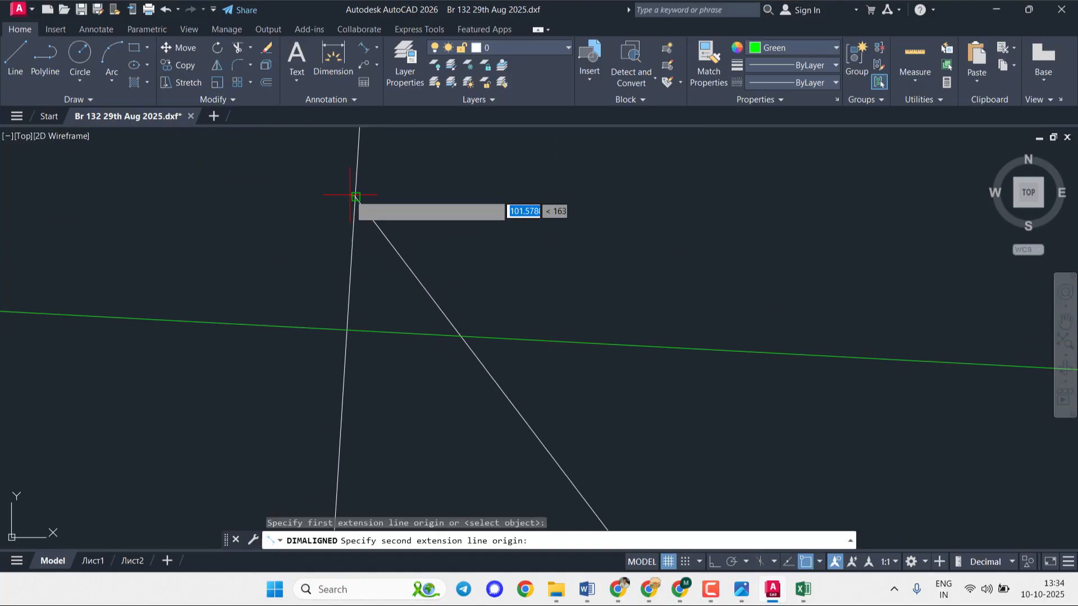
click(347, 331)
scroll(347, 331, down, 6)
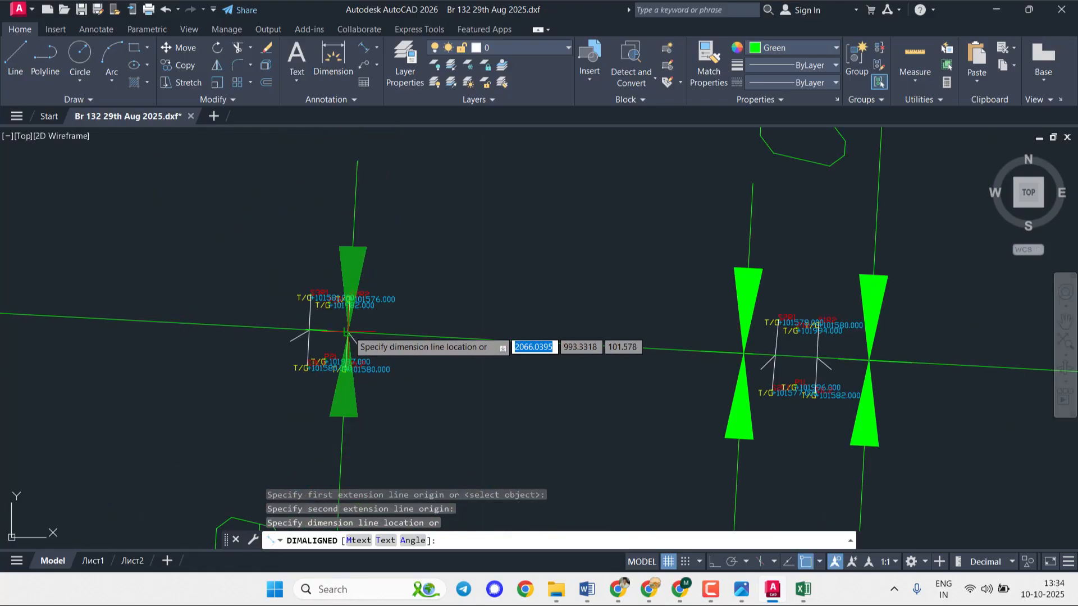
click(422, 334)
scroll(423, 334, down, 5)
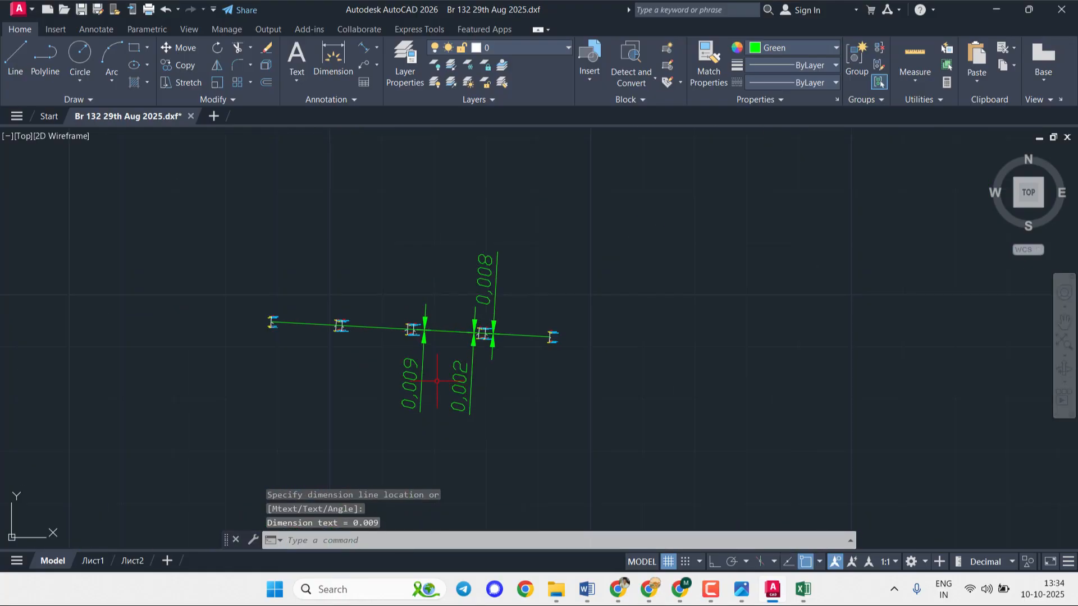
mouse_move(437, 380)
middle_down()
mouse_move(417, 299)
mouse_move(399, 283)
middle_up()
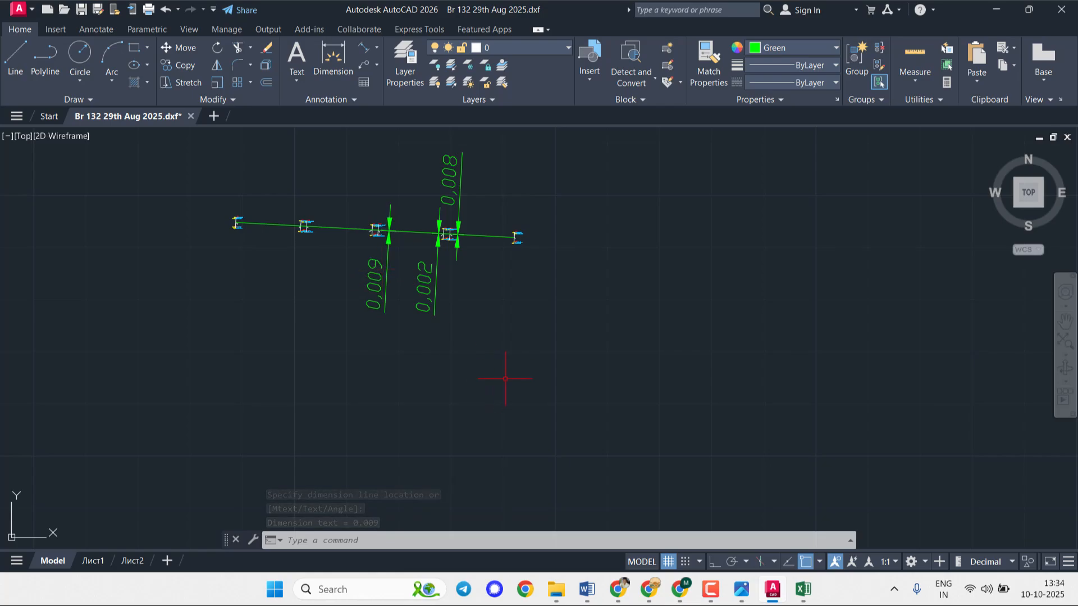
- Switch to Excel and enter "9mm to left" in F6 as the required girder slew for span S2 at pier P2
click(803, 590)
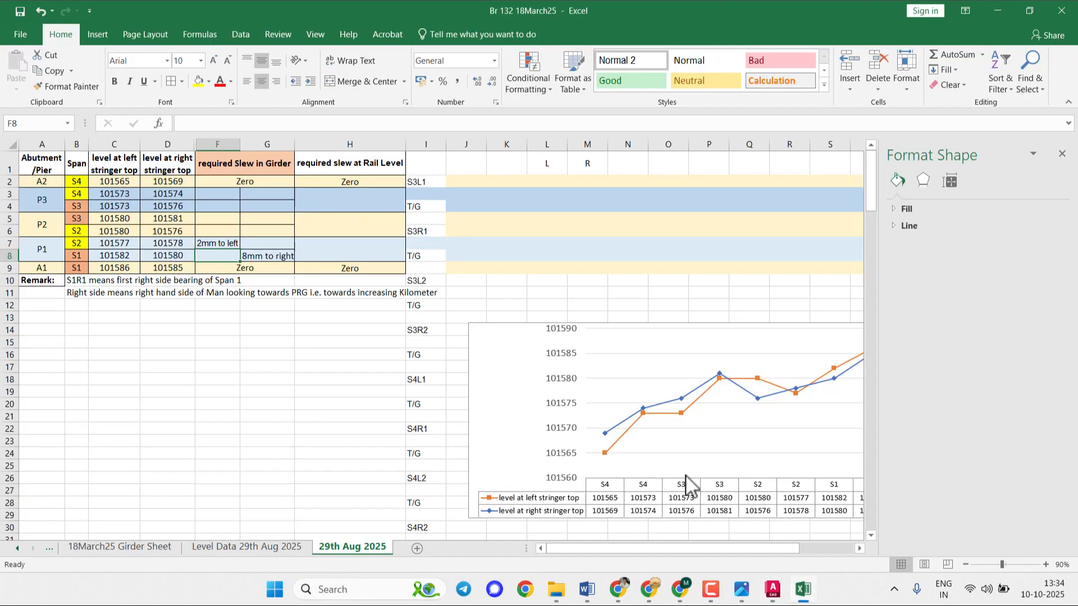
click(207, 228)
text(9)
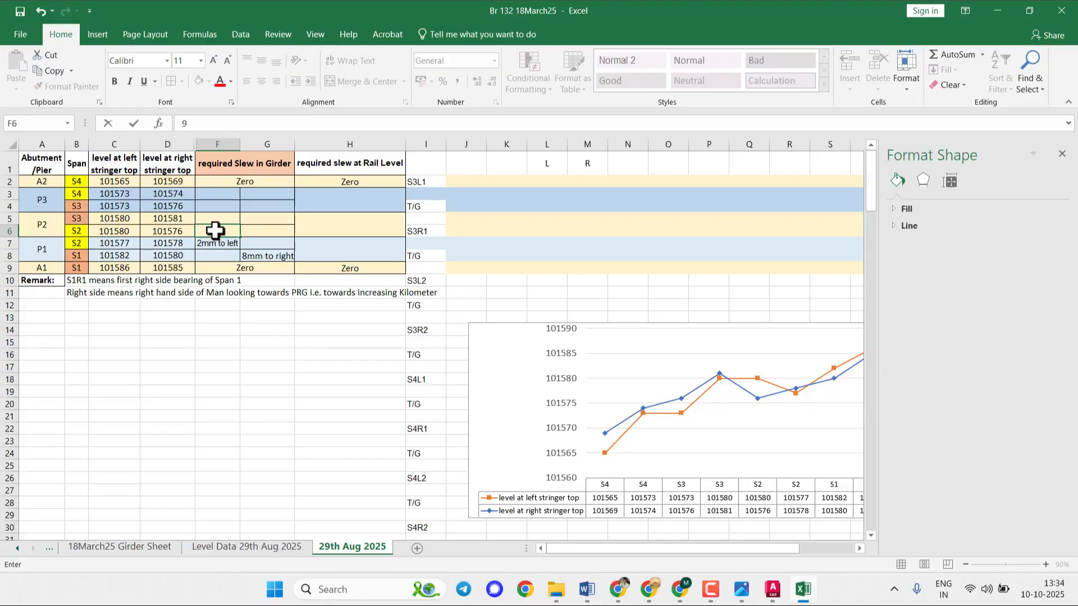
text(mm to left)
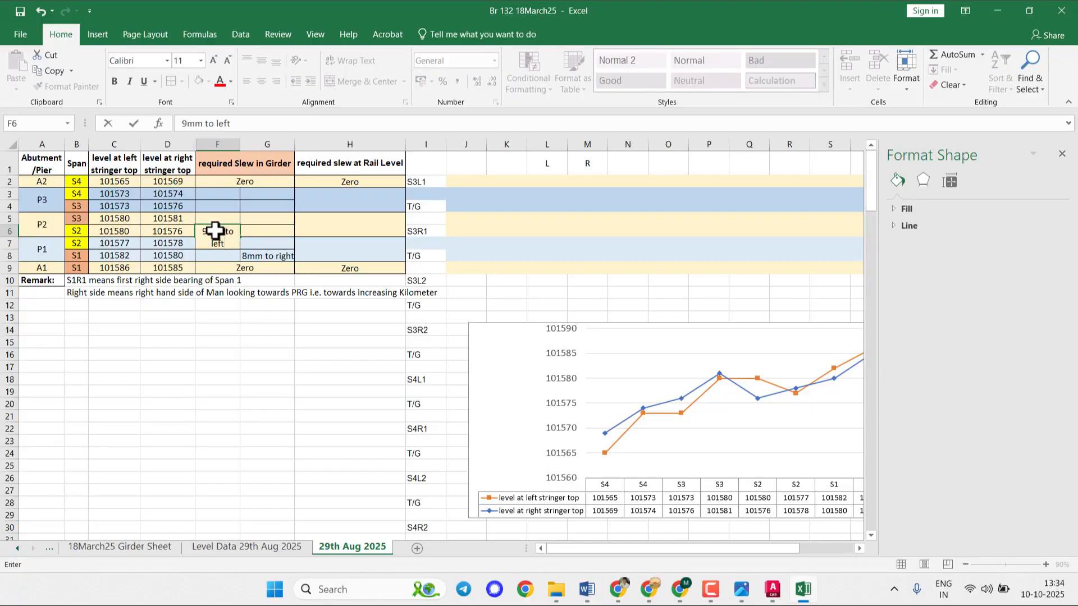
key(Up)
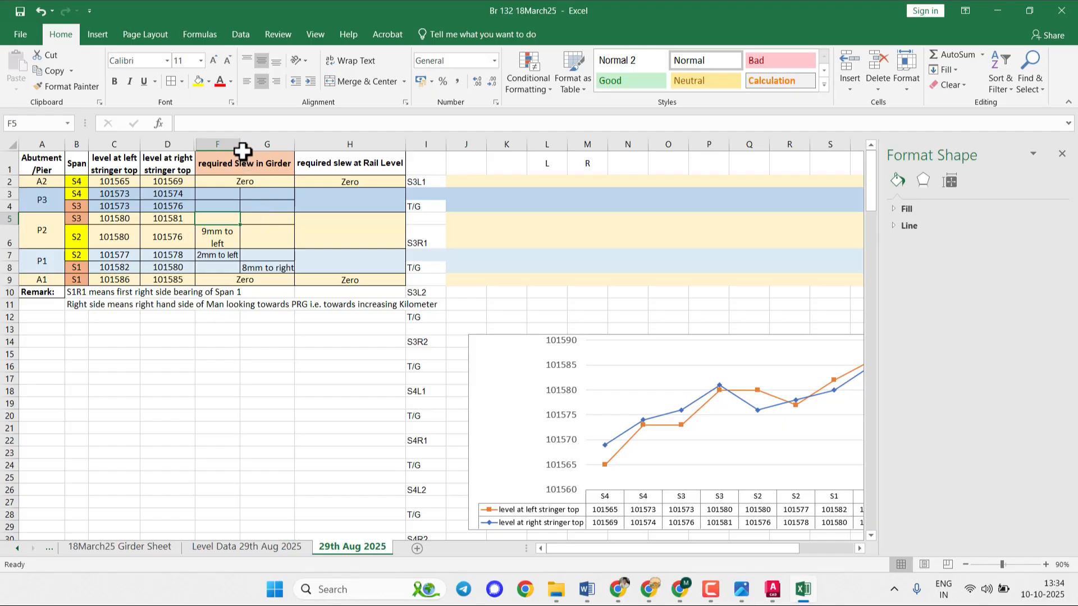
- Widen column F so the slew entry fits on one line, and auto-fit the height of row 6
drag(241, 145, 257, 145)
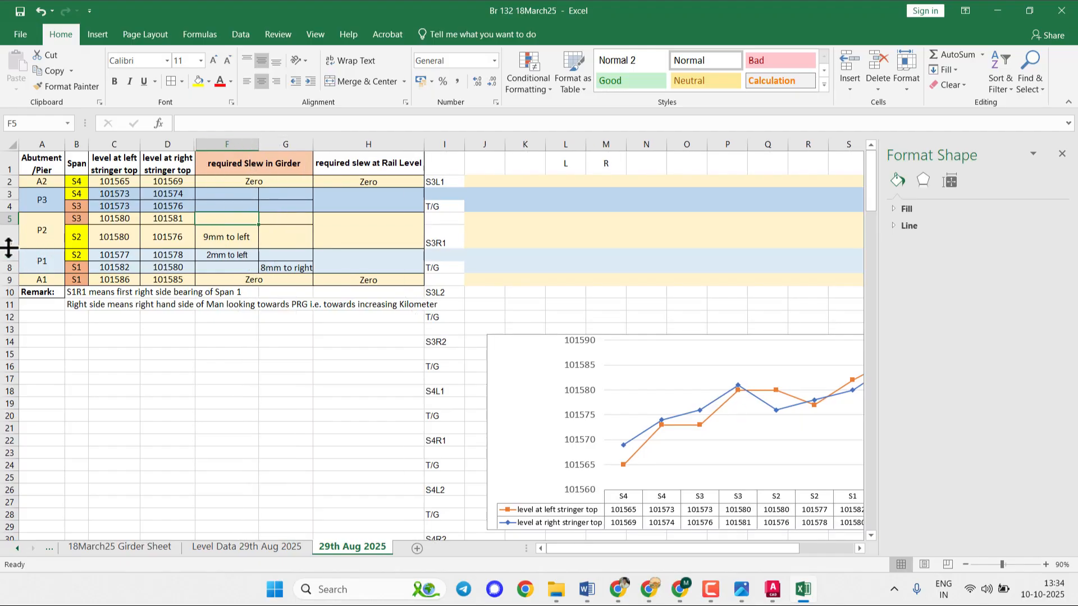
double_click(8, 248)
click(276, 219)
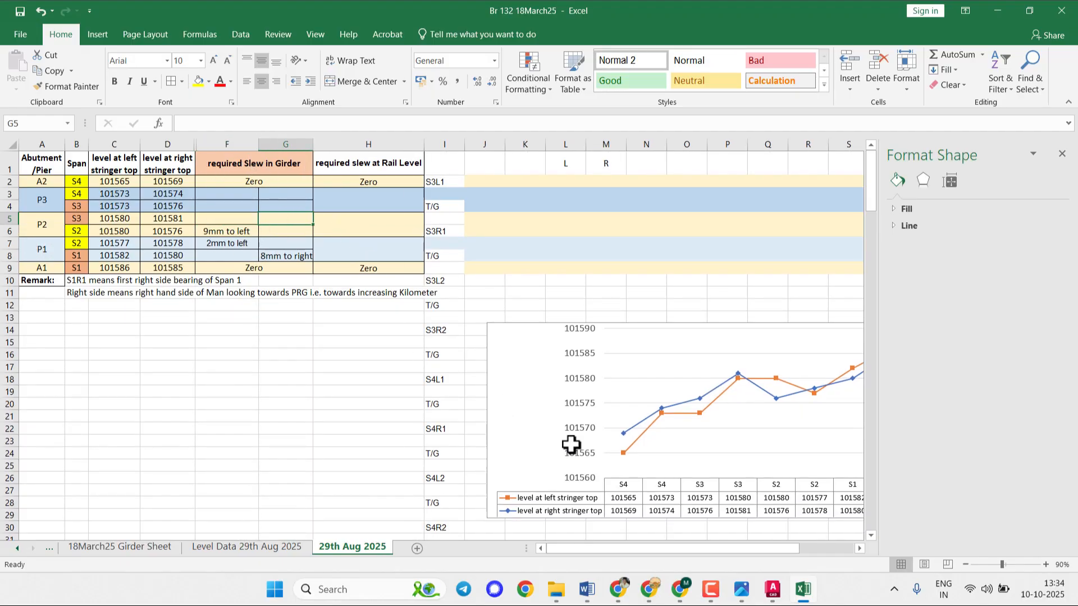
- Switch to AutoCAD and add an aligned dimension at pier P2's S3 end, from the white cross-line's vertex to the green alignment line
click(801, 589)
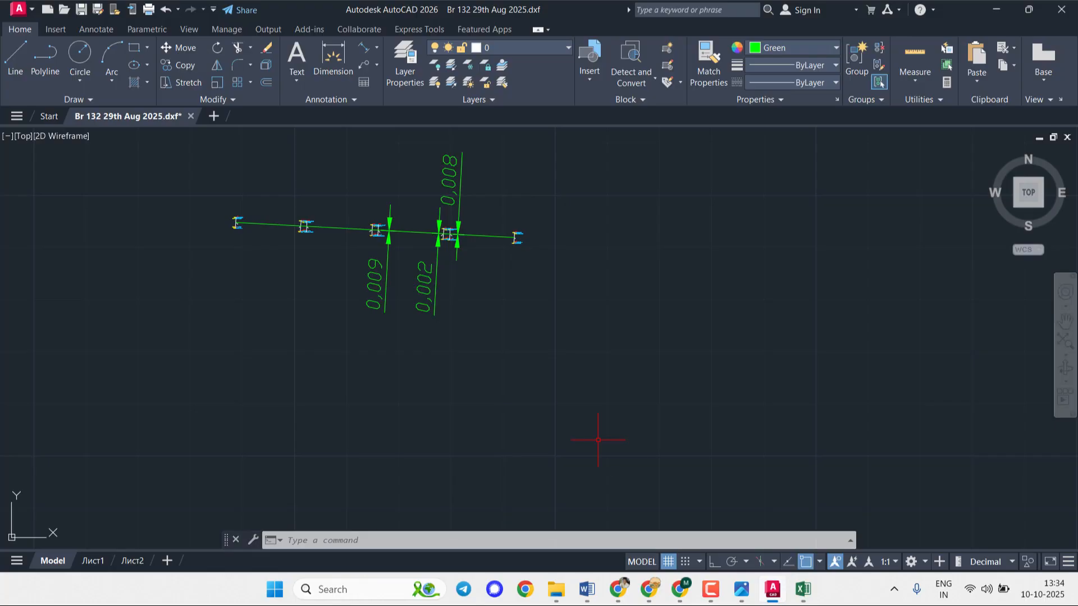
click(365, 50)
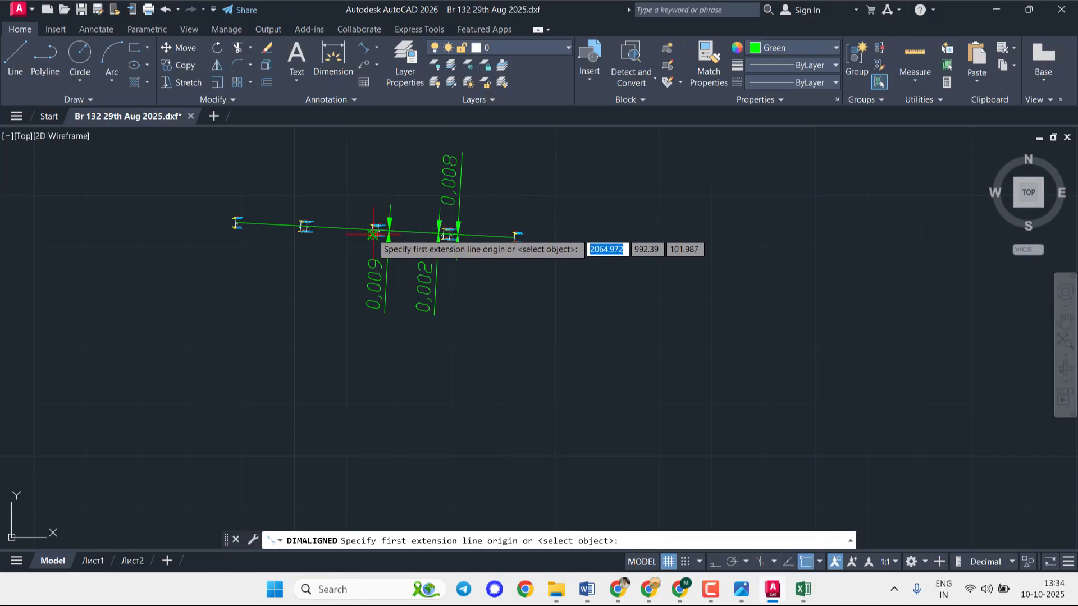
scroll(375, 231, up, 5)
scroll(373, 259, up, 10)
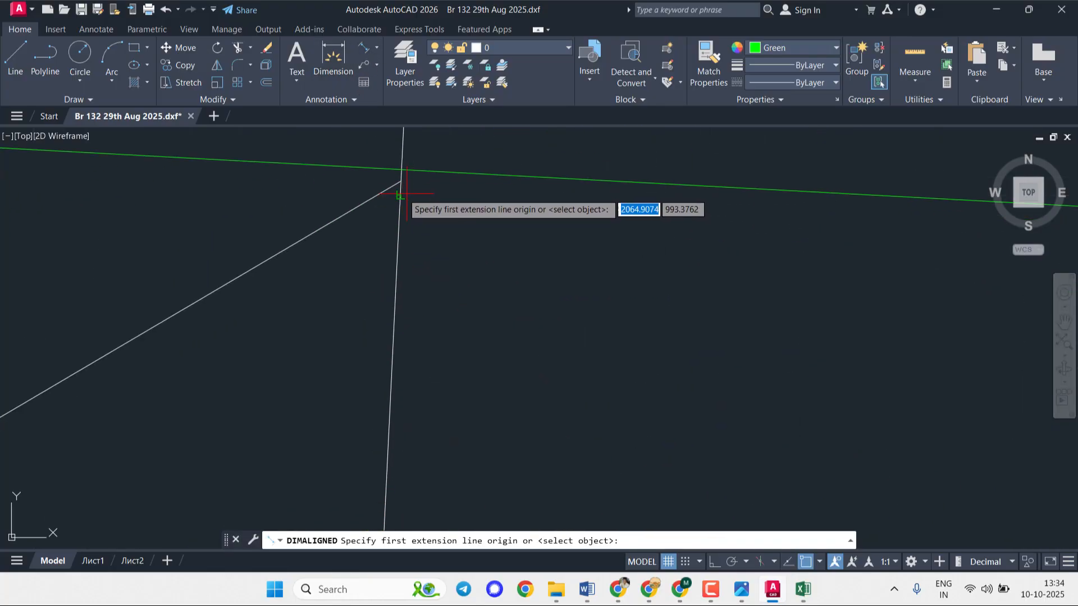
middle_drag(402, 186, 400, 290)
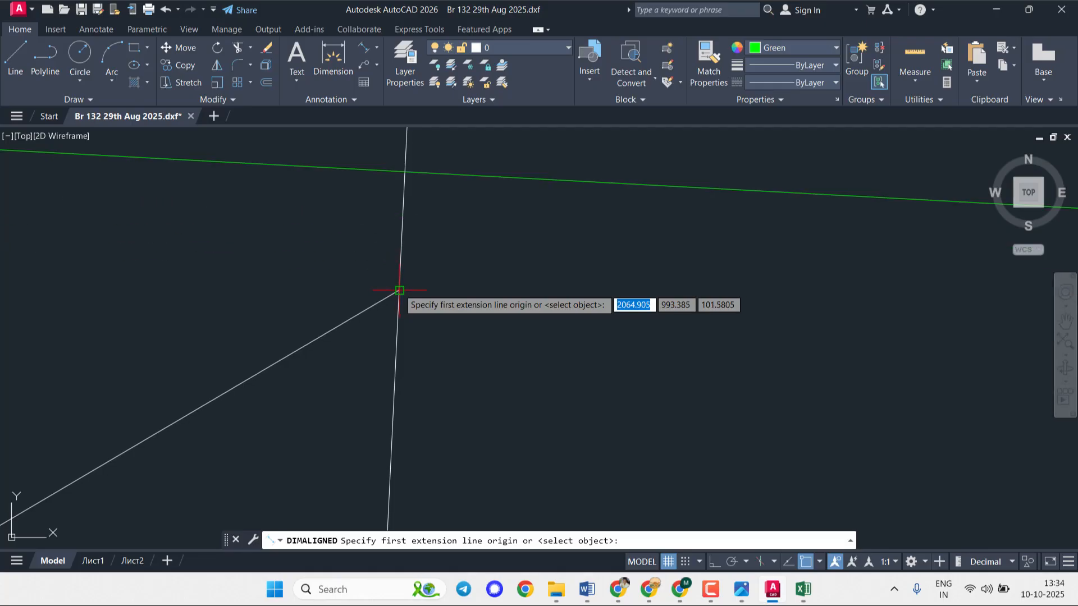
click(399, 290)
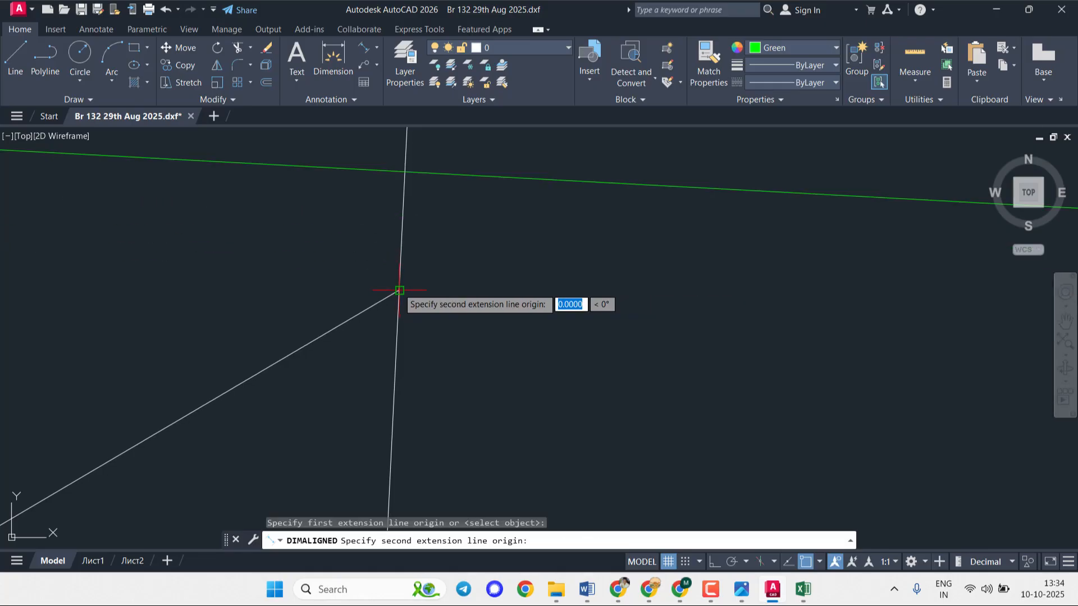
click(406, 172)
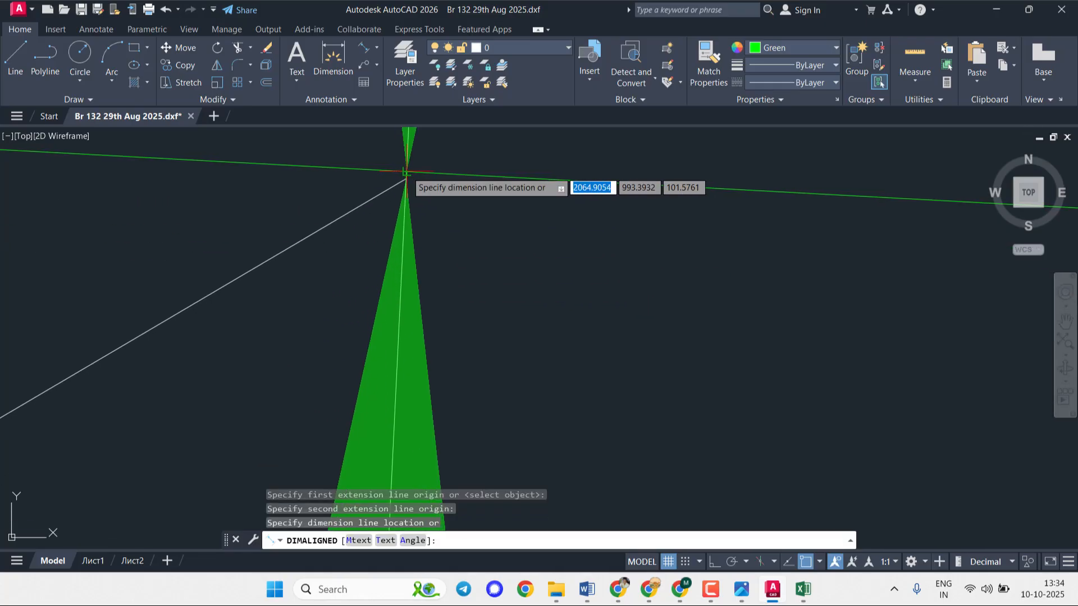
scroll(387, 172, down, 3)
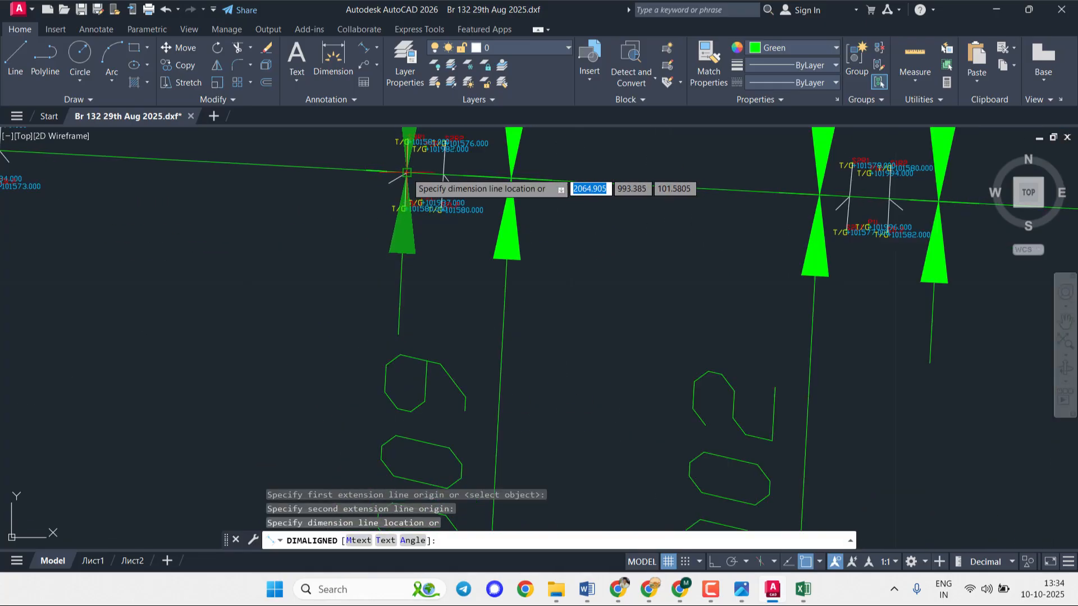
click(364, 175)
scroll(362, 174, down, 3)
middle_drag(366, 176, 395, 269)
scroll(385, 222, up, 4)
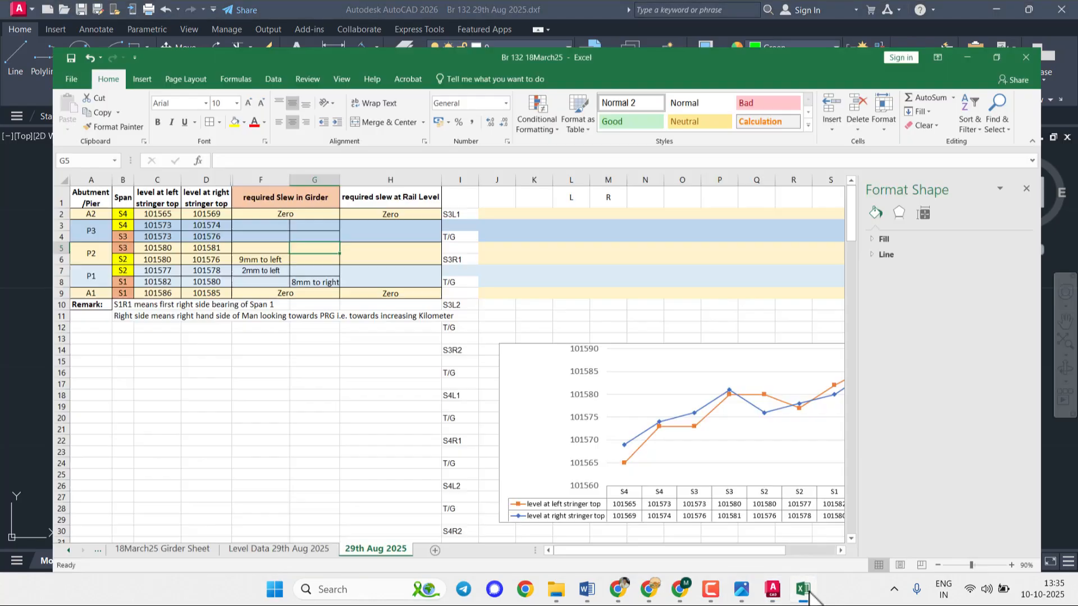
- Switch to Excel and enter "8mm to right" in G5 as the required girder slew for span S3 at pier P2
click(803, 589)
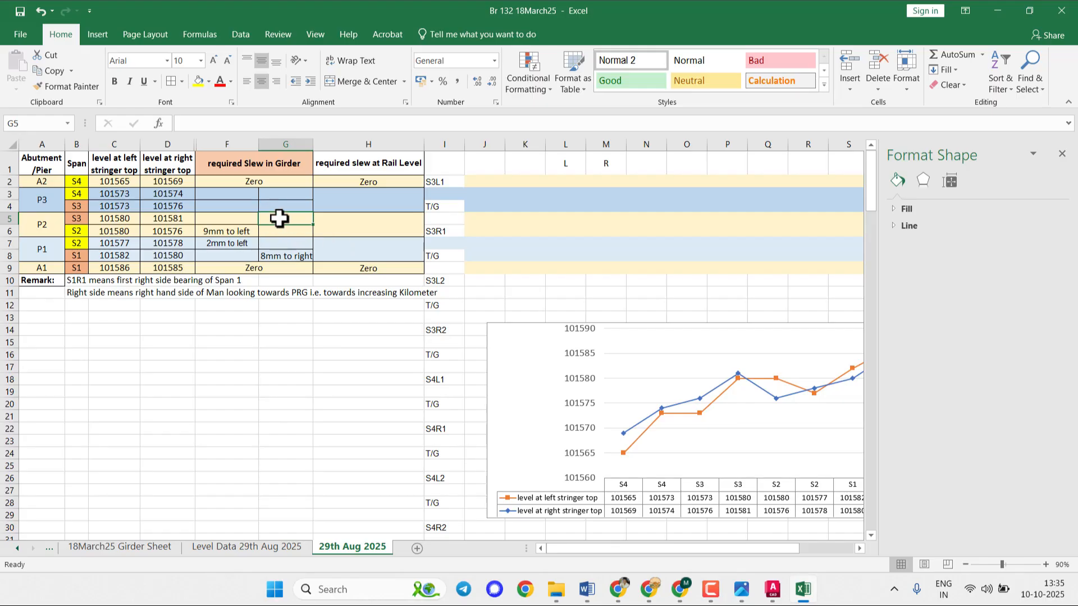
text(8mm to right)
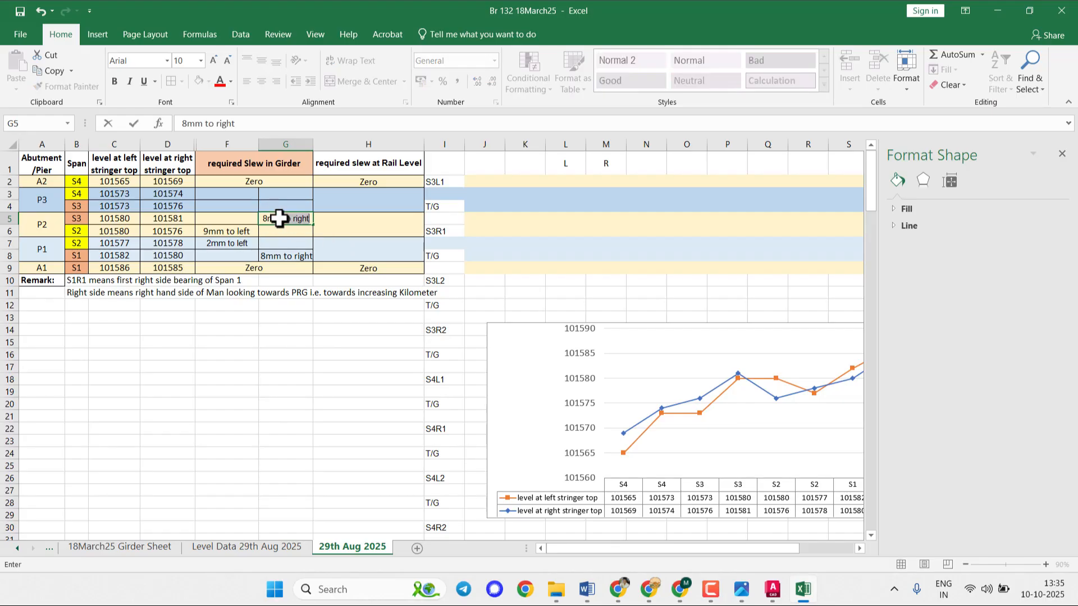
key(Return)
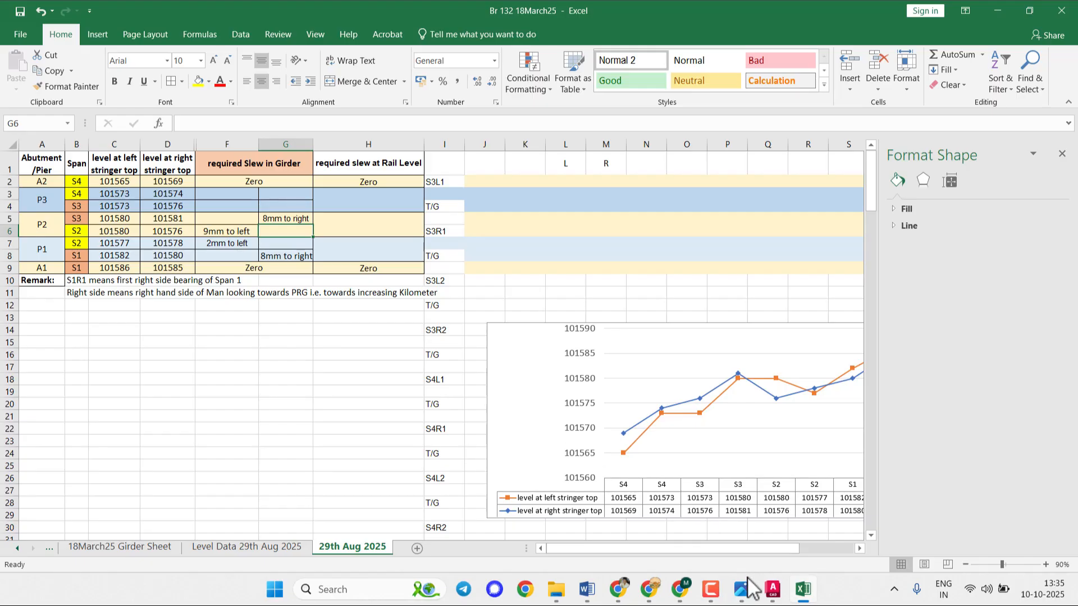
- Switch to AutoCAD and add an aligned dimension at pier P3's S3 end, from the white cross-line's vertex to the green alignment line
click(772, 590)
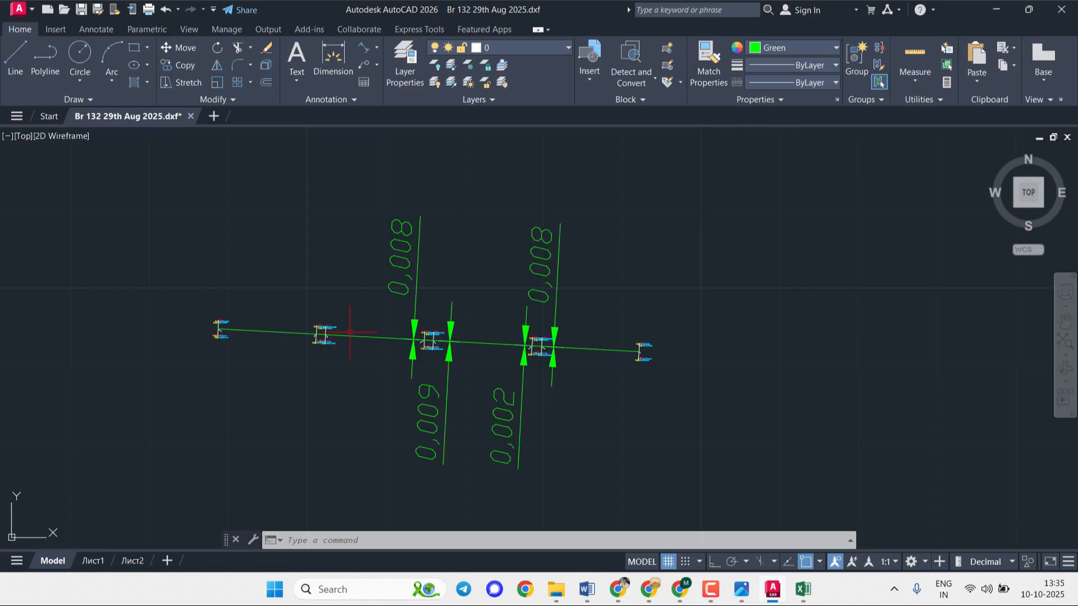
click(357, 50)
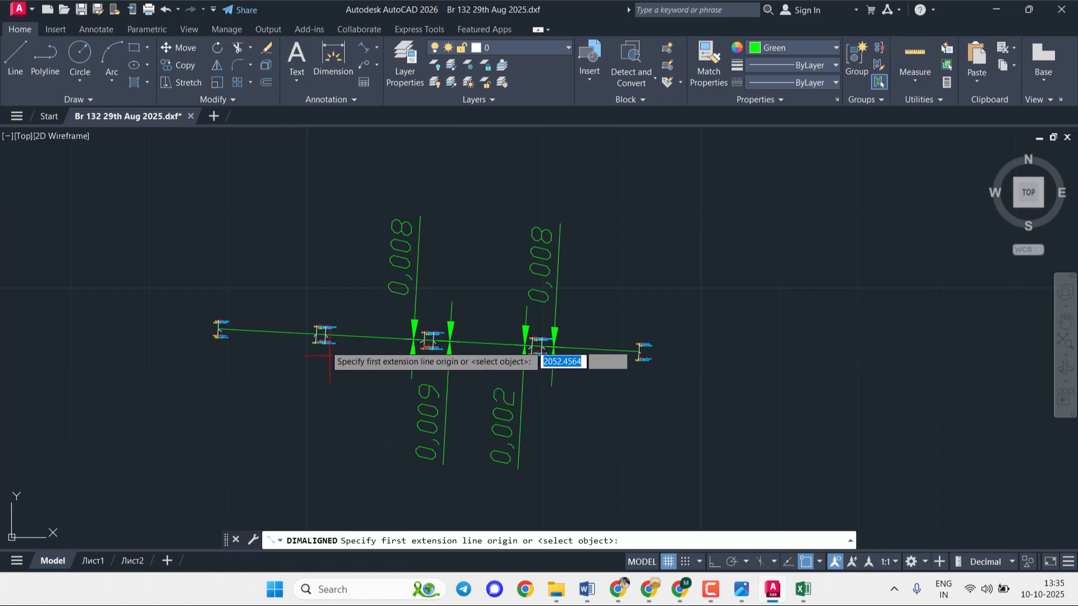
scroll(330, 355, up, 8)
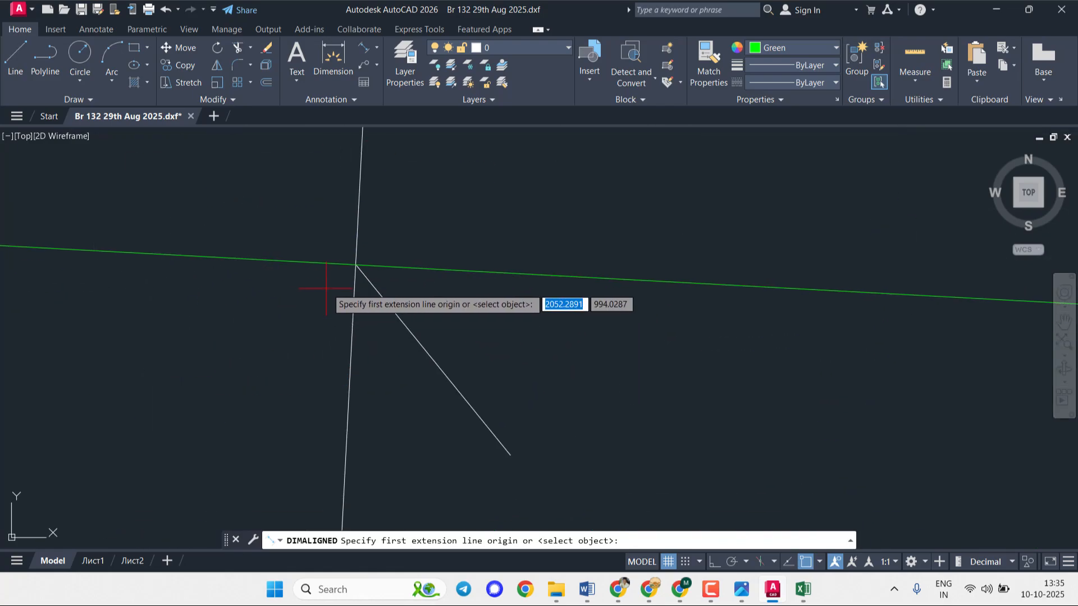
click(713, 590)
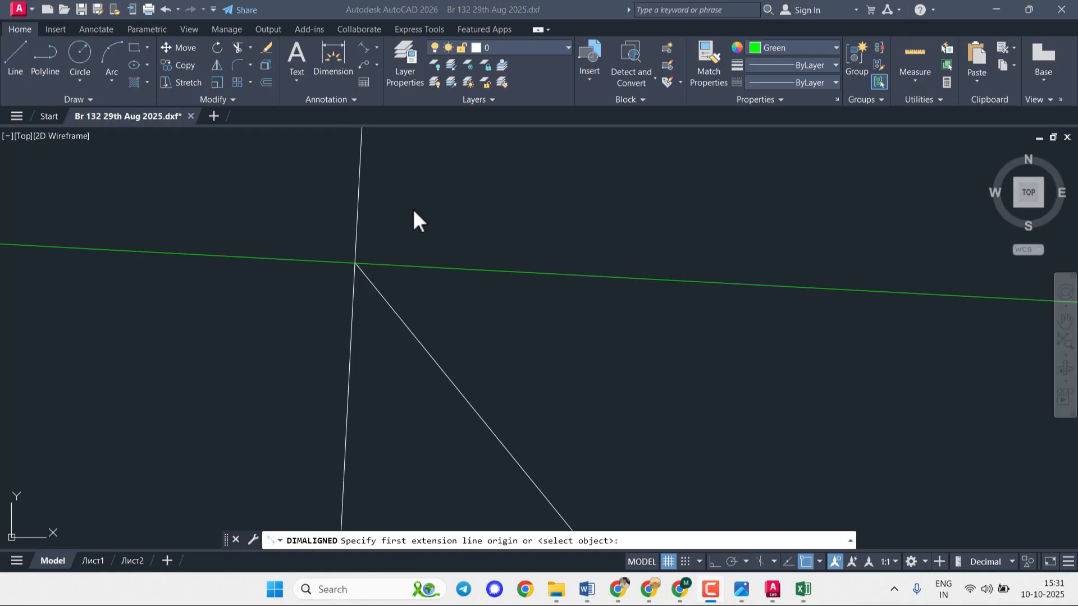
scroll(415, 212, down, 10)
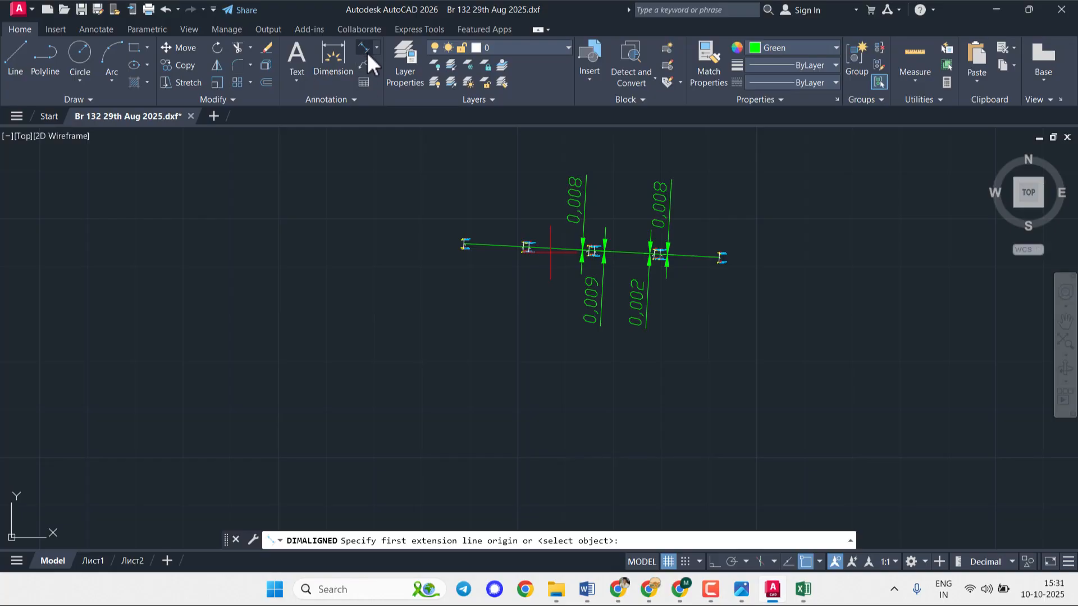
scroll(528, 244, up, 6)
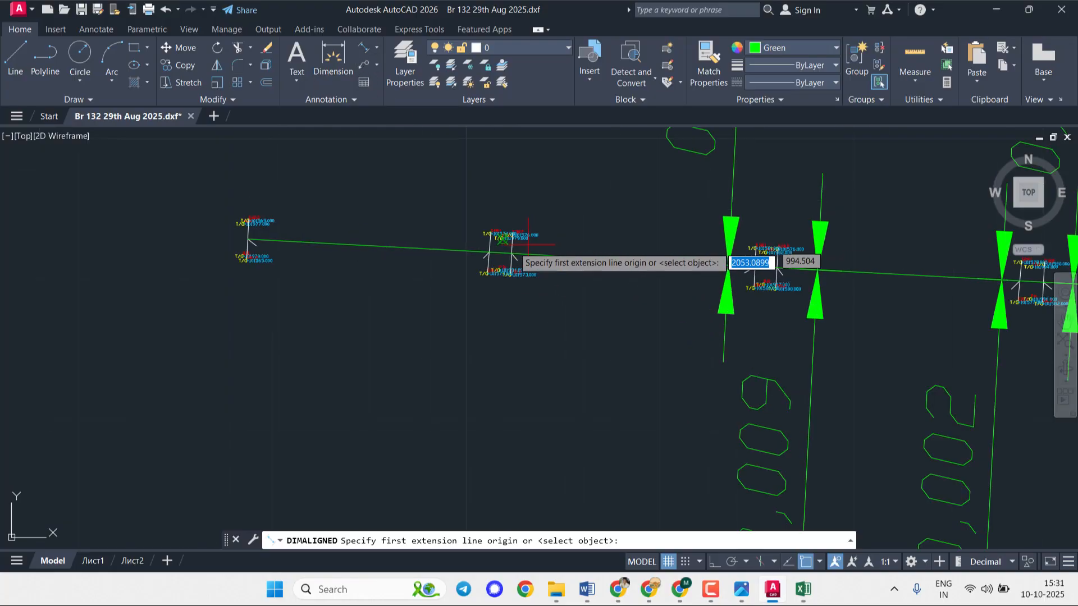
scroll(527, 244, up, 10)
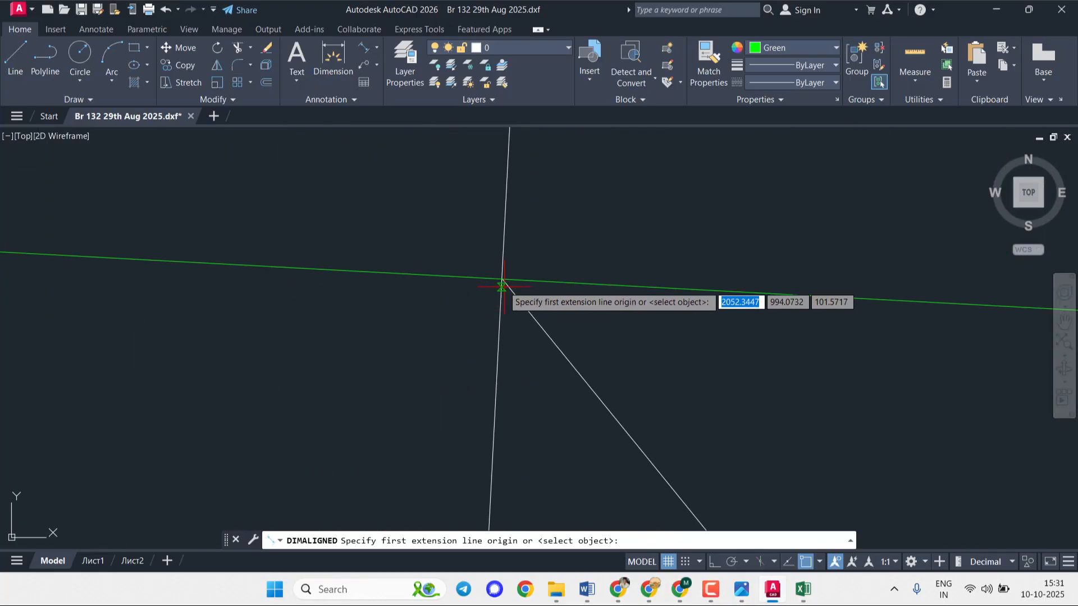
scroll(501, 287, up, 3)
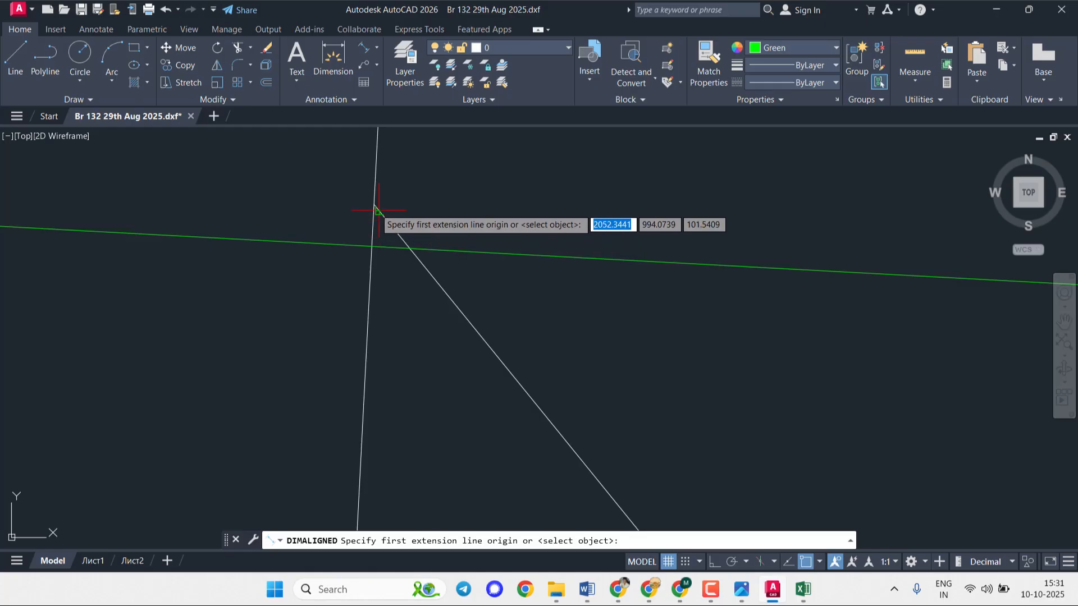
click(375, 206)
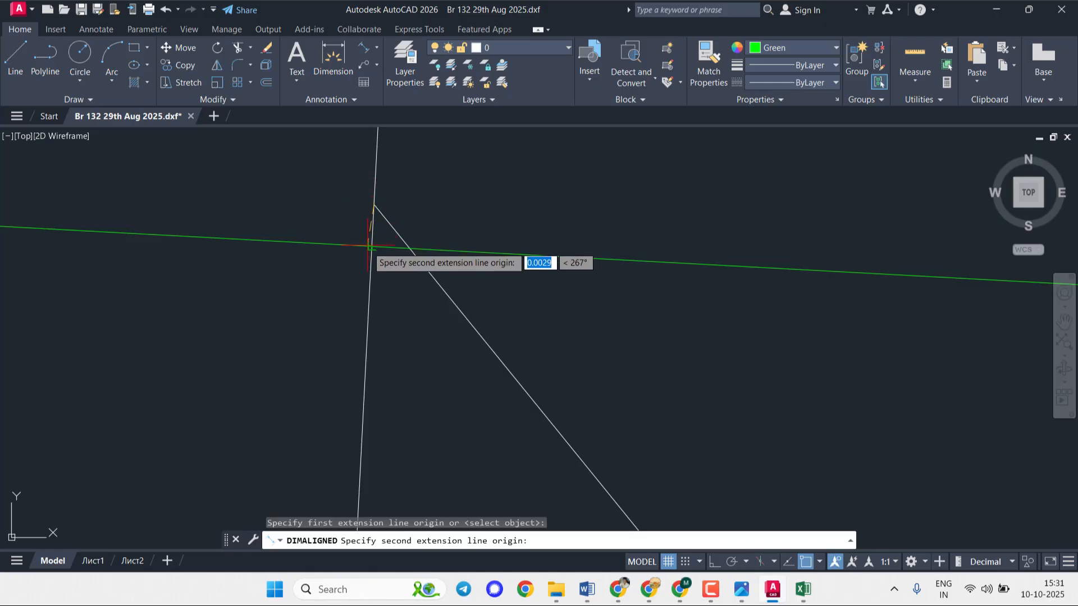
scroll(368, 242, up, 3)
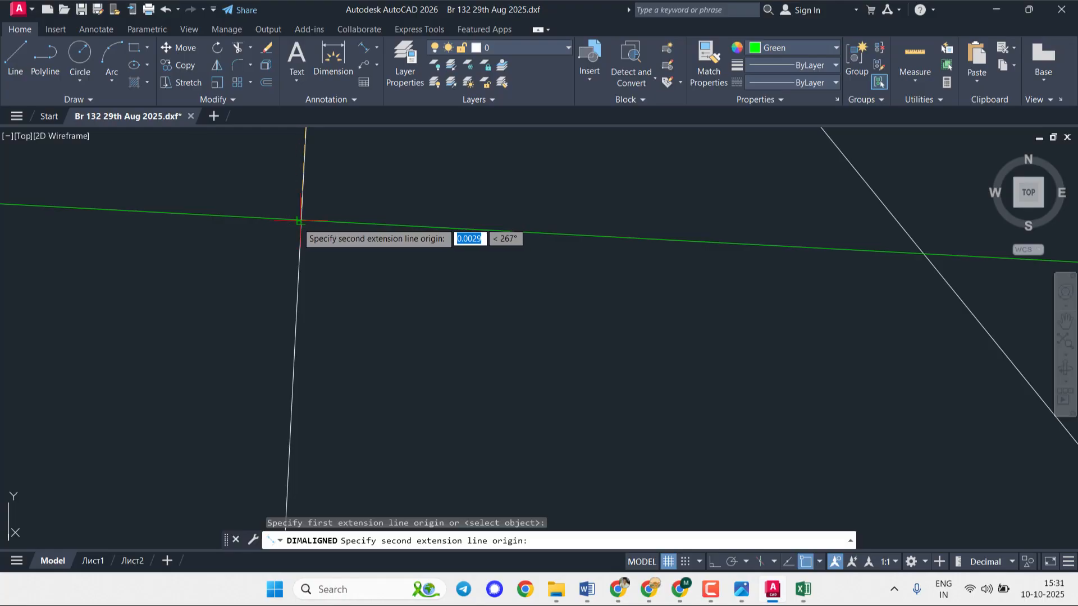
click(300, 220)
scroll(299, 220, down, 5)
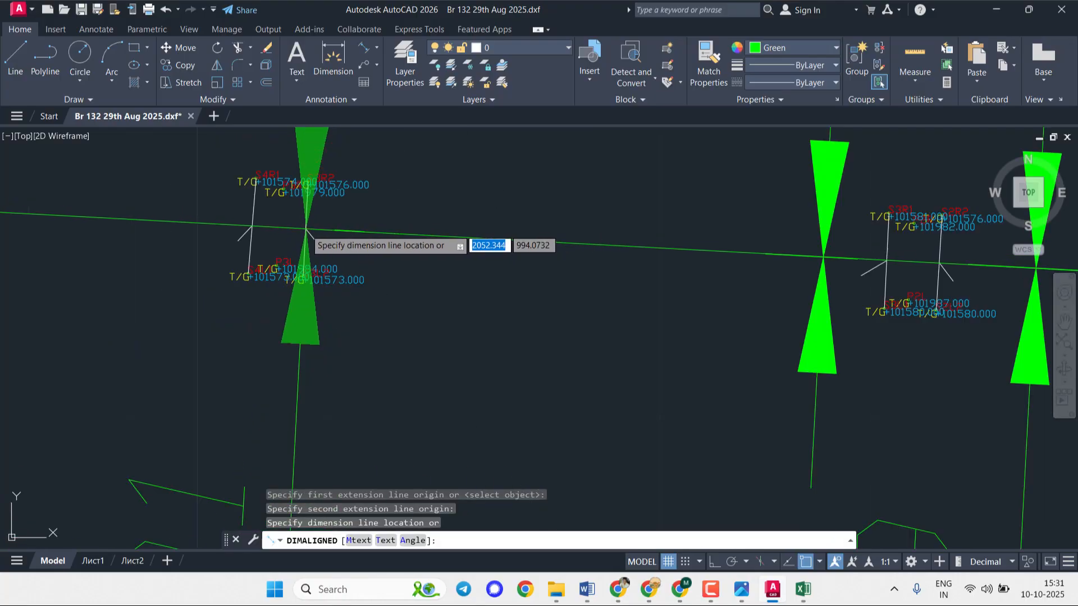
click(354, 228)
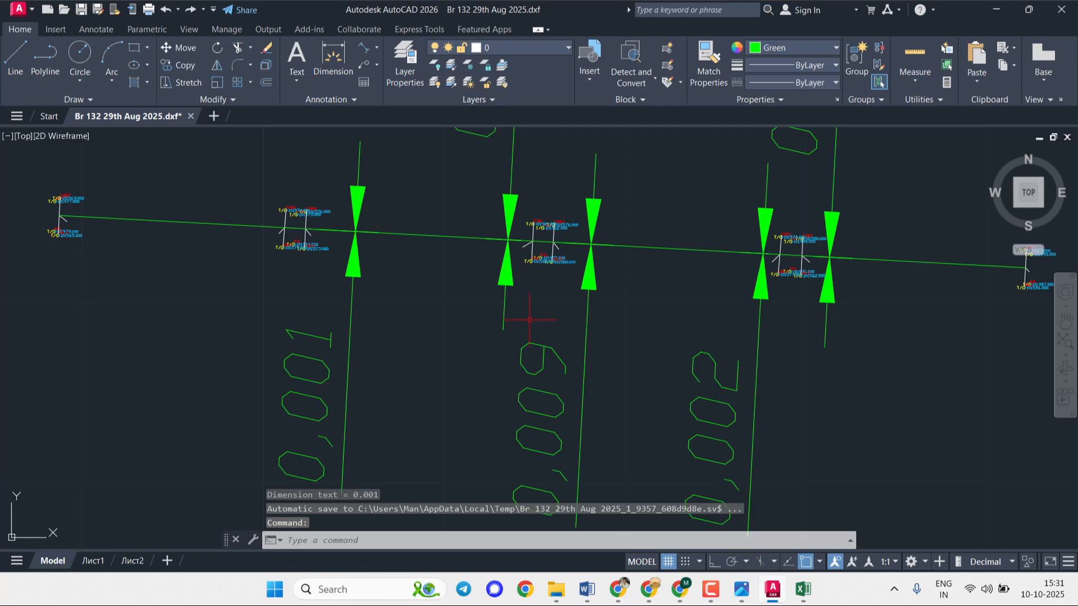
- Switch to Excel and clear the required girder slew for span S2 at pier P1 in F7
click(804, 591)
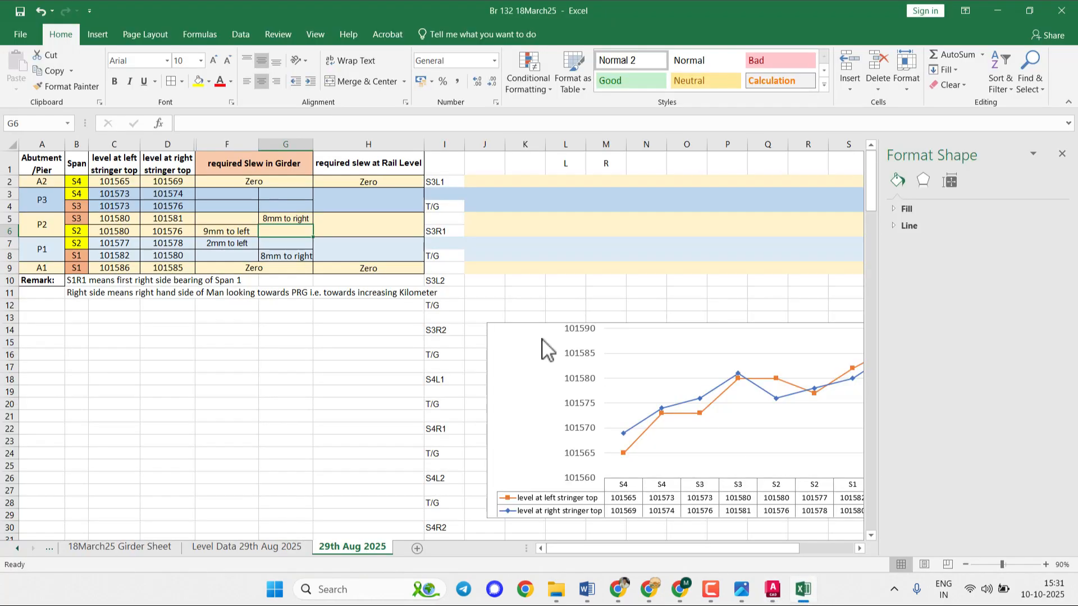
click(804, 590)
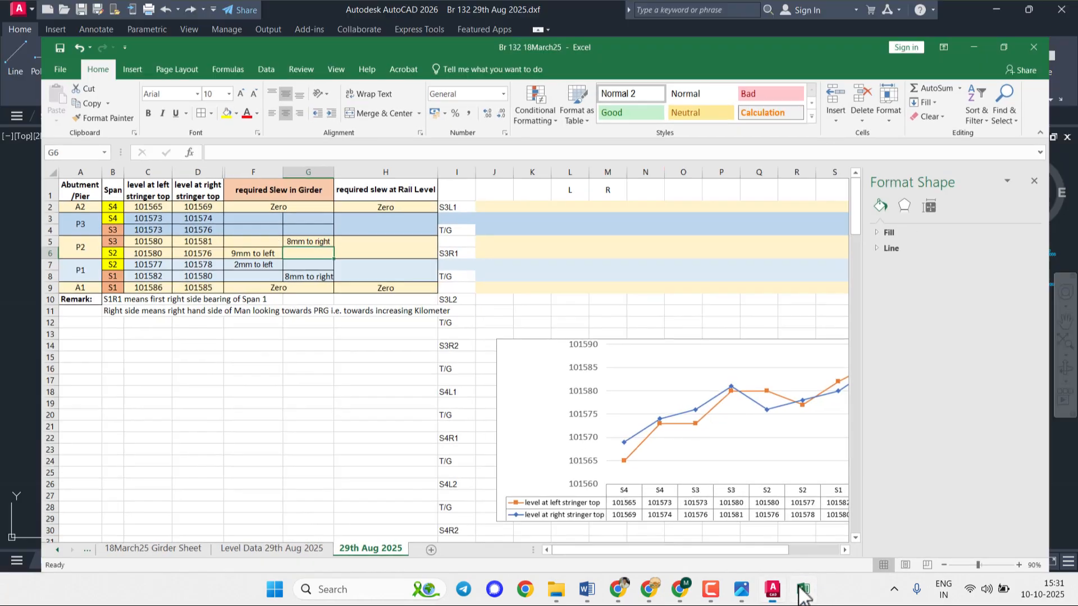
click(803, 591)
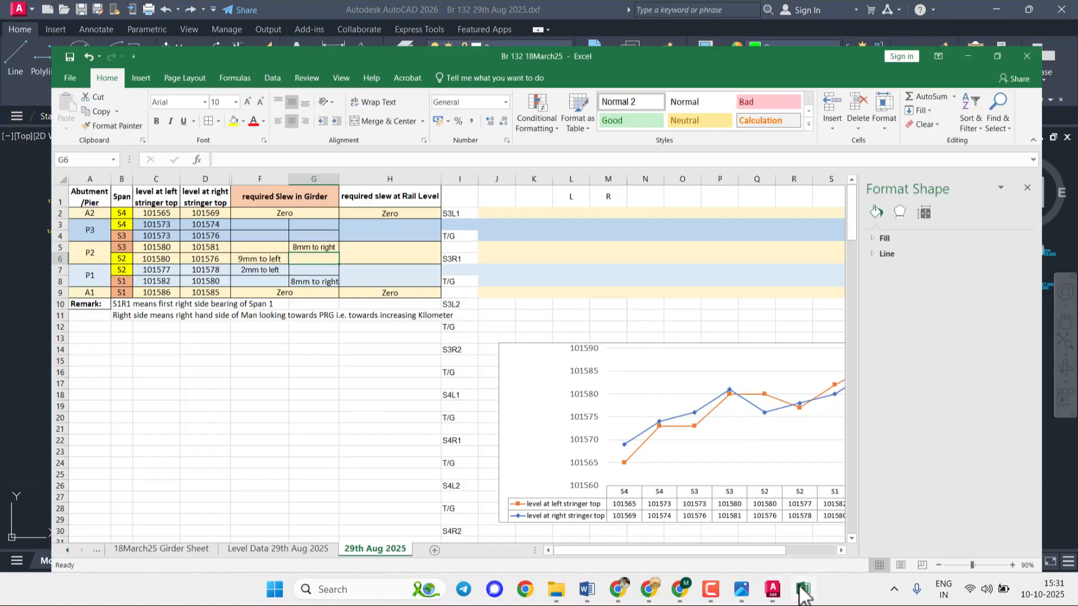
click(276, 206)
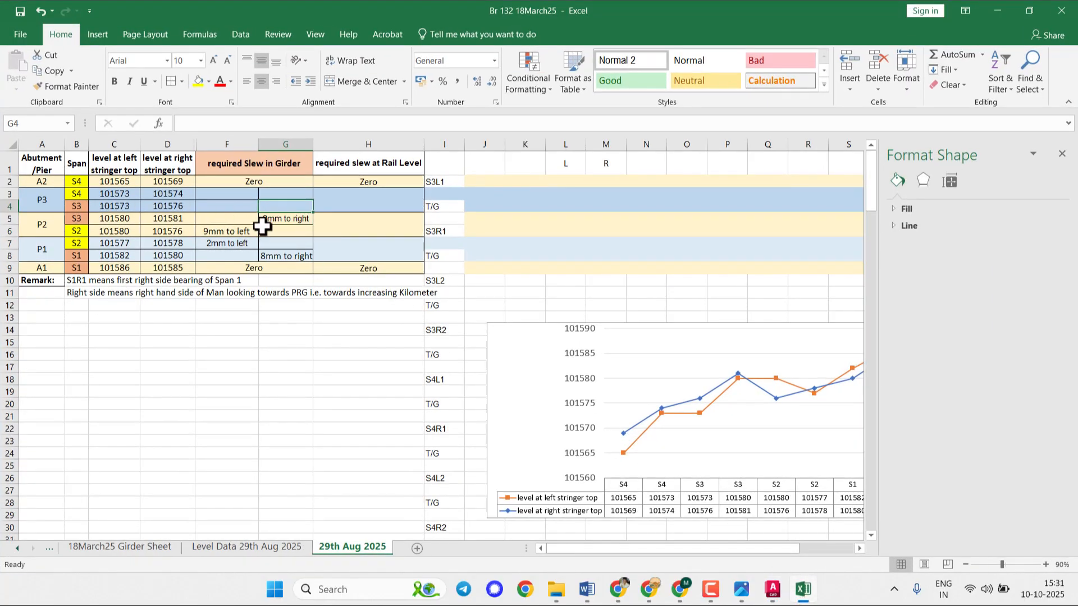
click(215, 244)
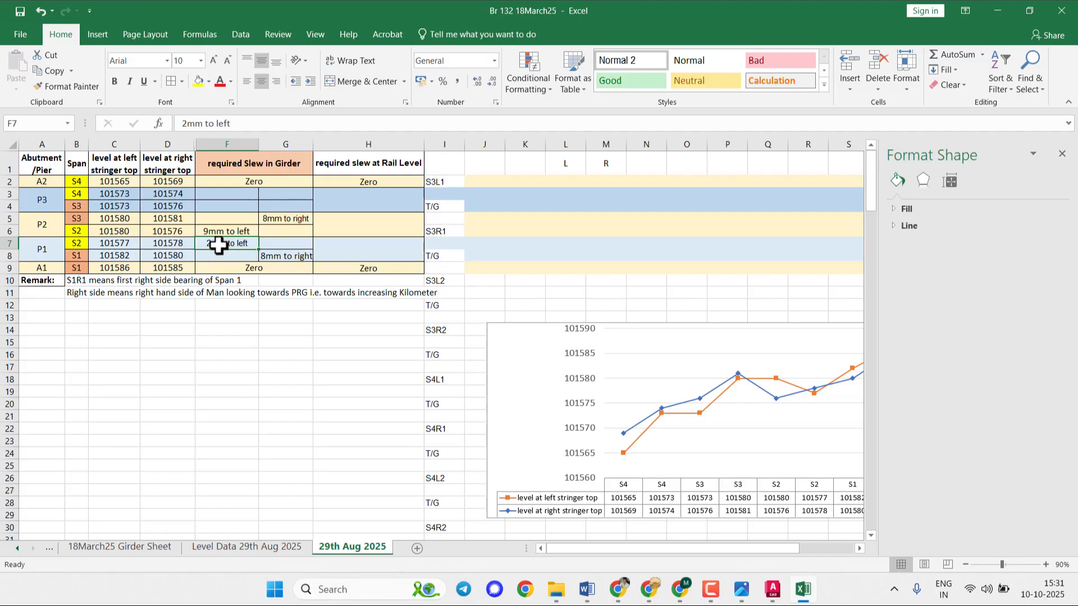
key(Delete)
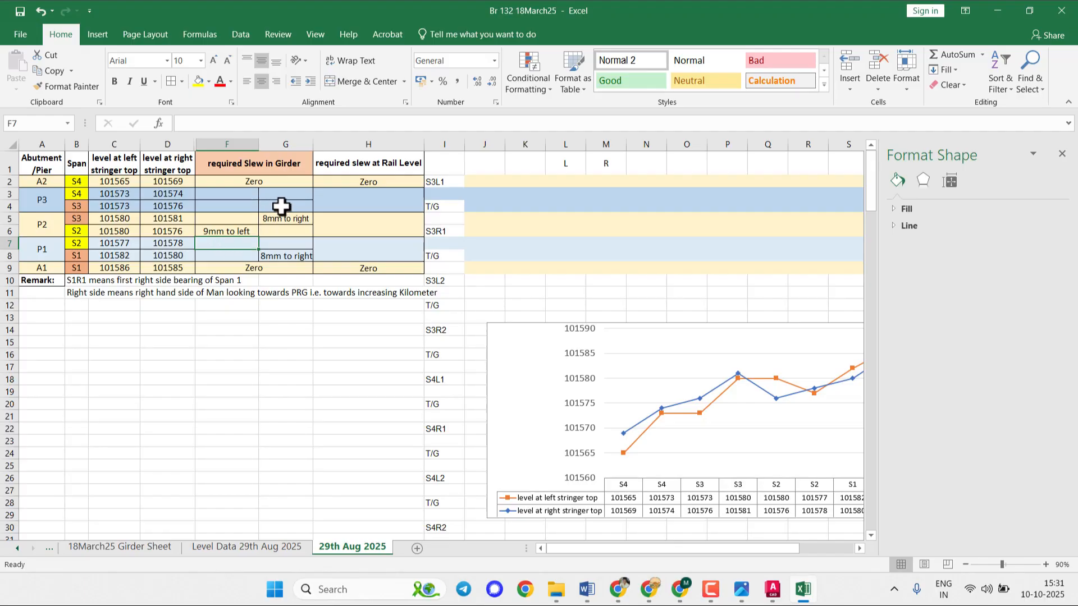
- Switch to AutoCAD and add an aligned dimension at pier P3's S4 end, from the white cross-line's vertex to the green alignment line
click(237, 206)
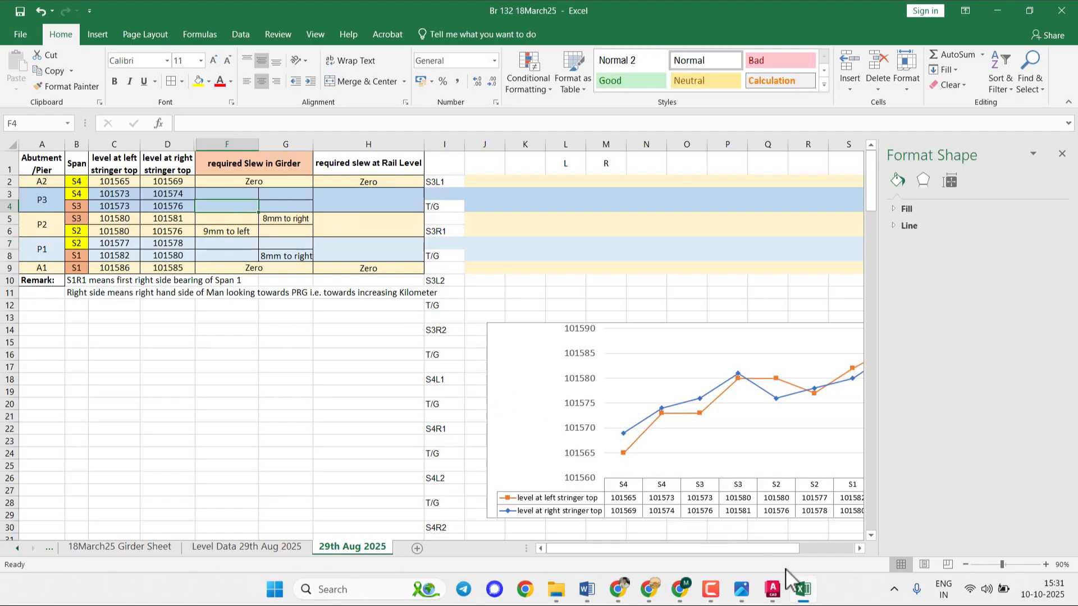
click(803, 589)
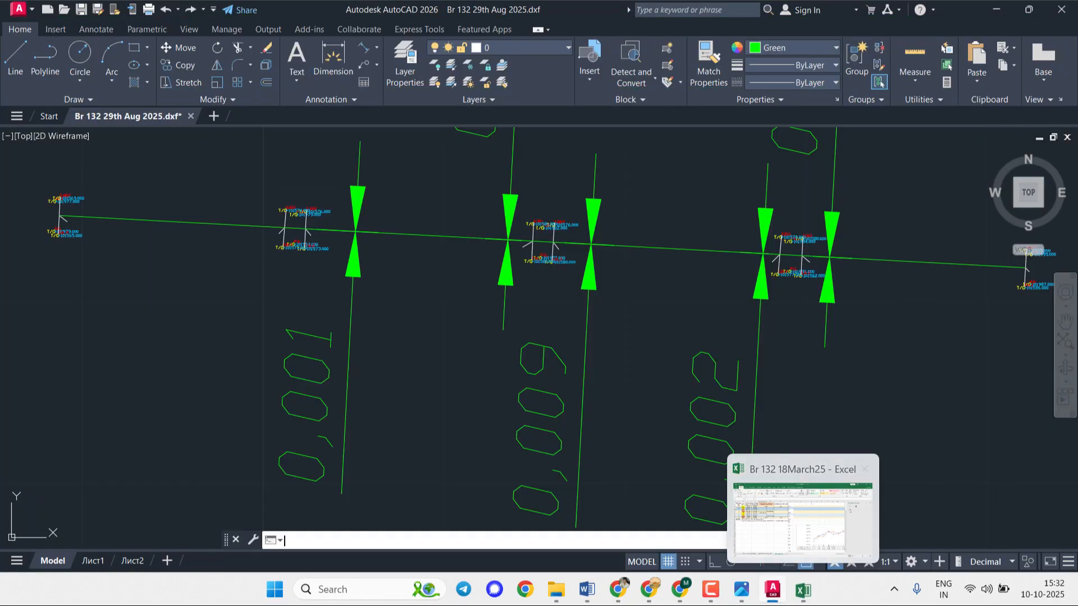
click(368, 46)
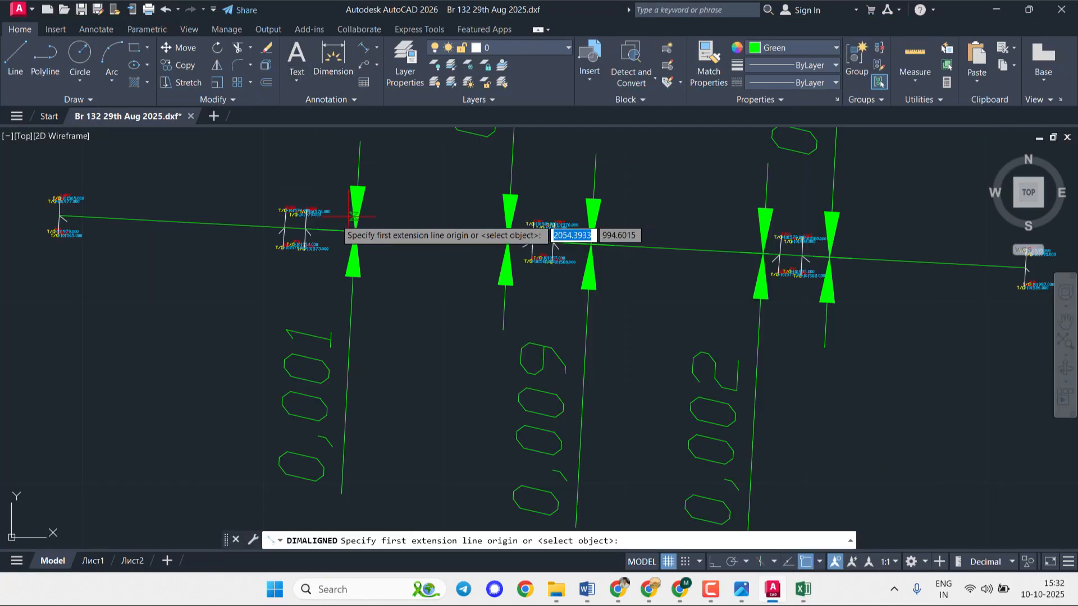
scroll(283, 223, up, 5)
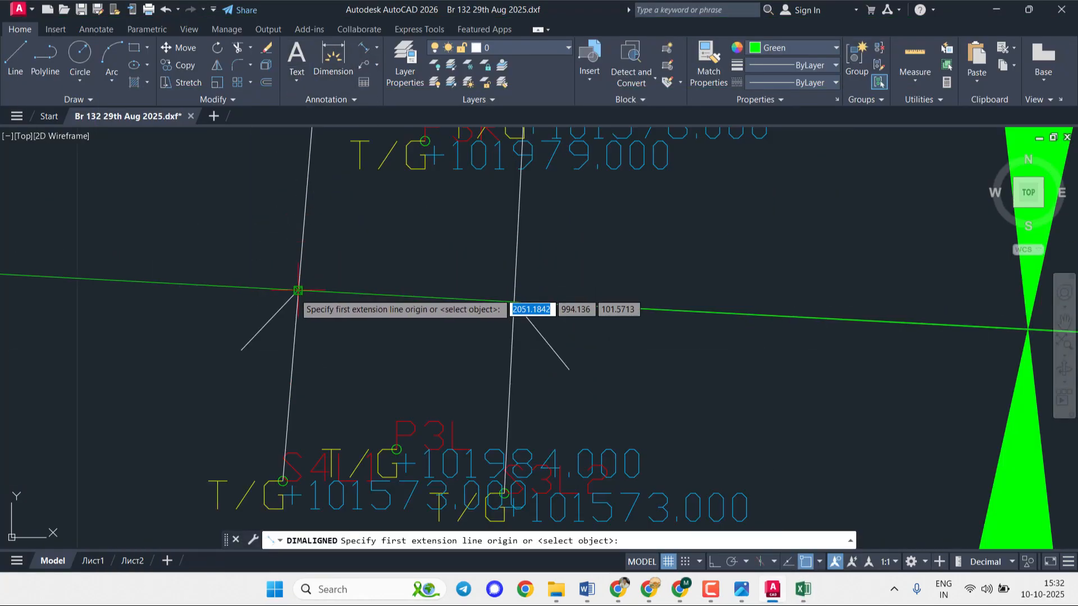
scroll(296, 298, up, 3)
scroll(298, 287, up, 5)
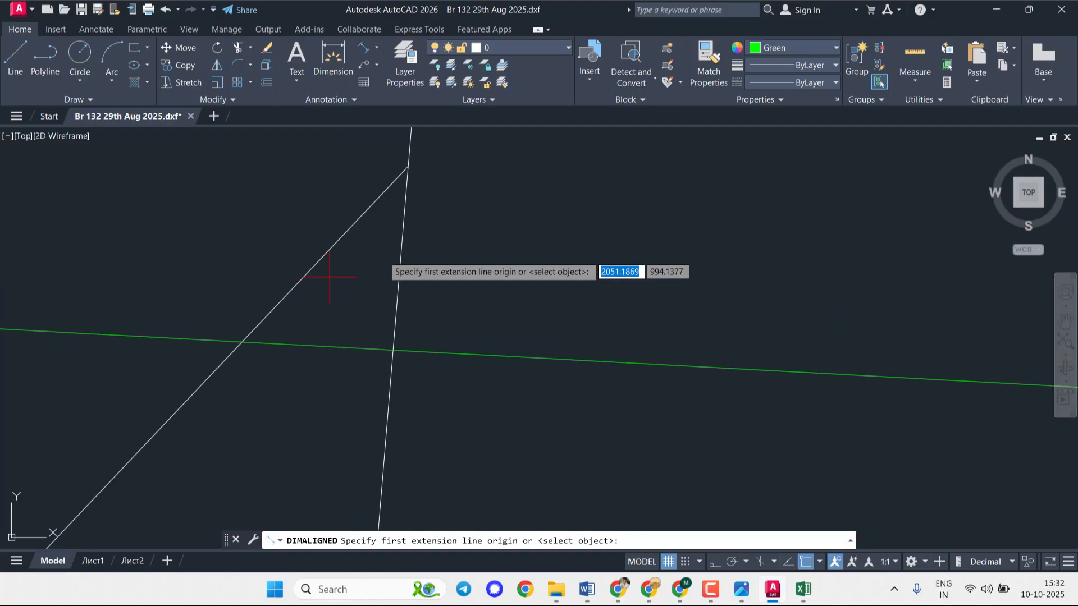
click(408, 166)
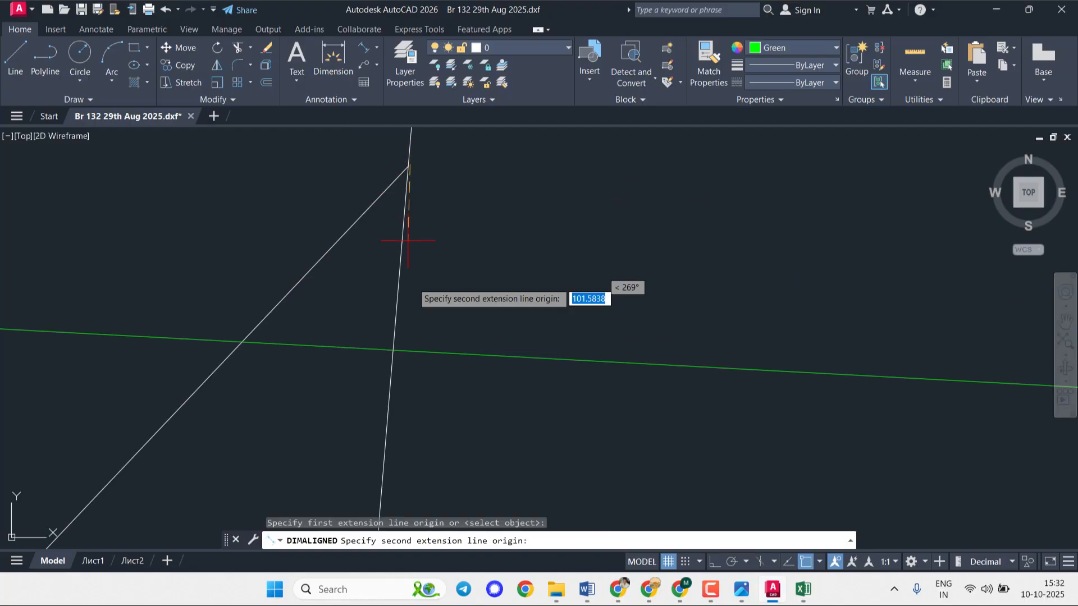
click(398, 351)
scroll(398, 351, down, 6)
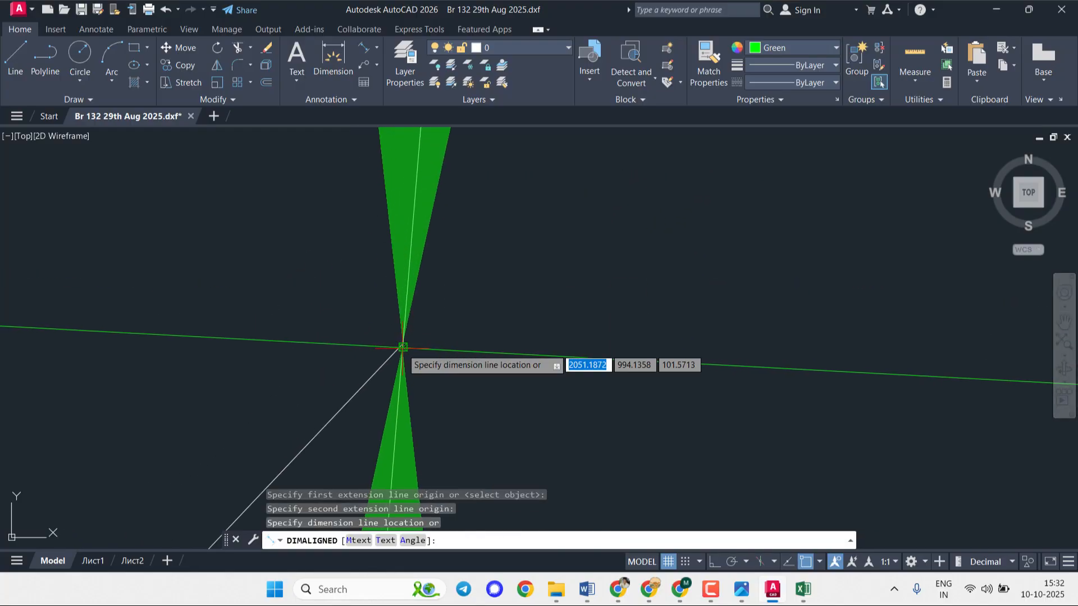
click(387, 348)
scroll(391, 348, down, 5)
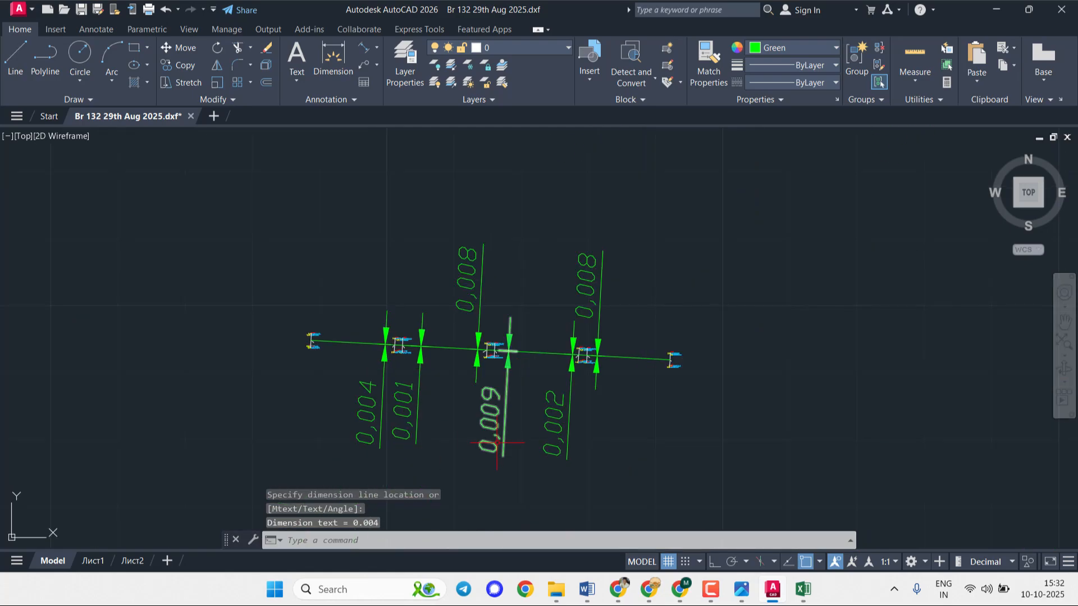
- Switch to Excel and undo the clearing of span S2's required girder slew at pier P1 in F7
click(803, 589)
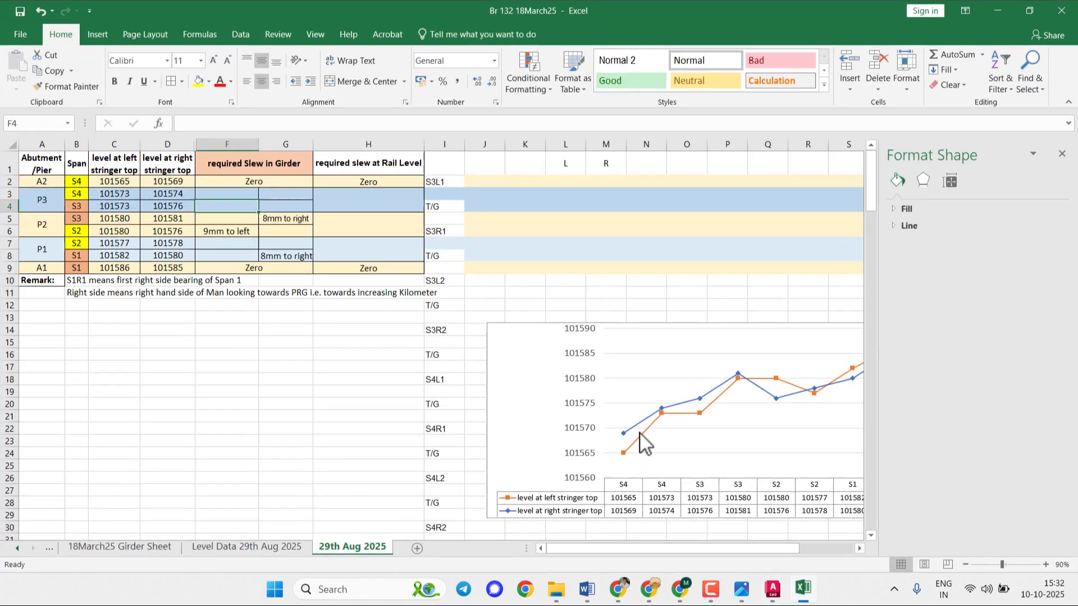
click(41, 11)
click(41, 11)
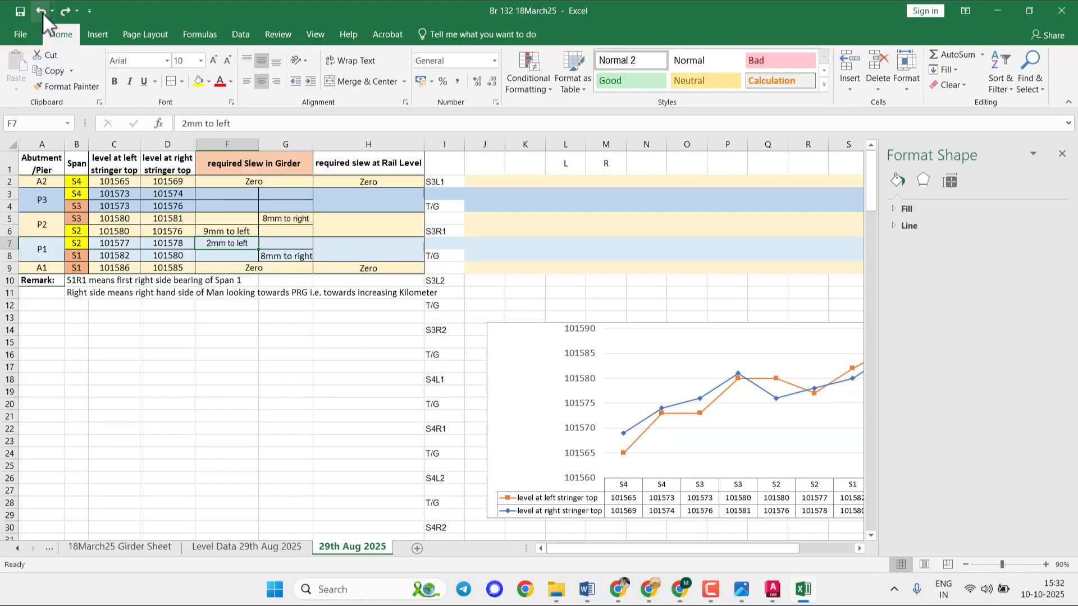
- Enter the required girder slews at pier P3: "1mm to left" for span S3 in F4 and "4mm to left" for span S4 in F3
click(240, 206)
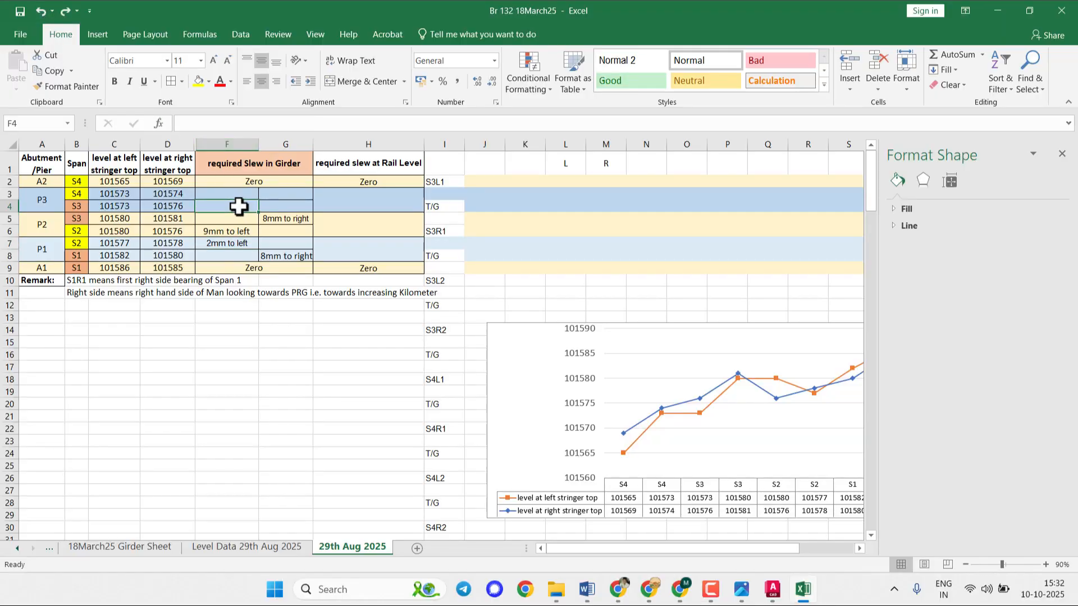
text(1)
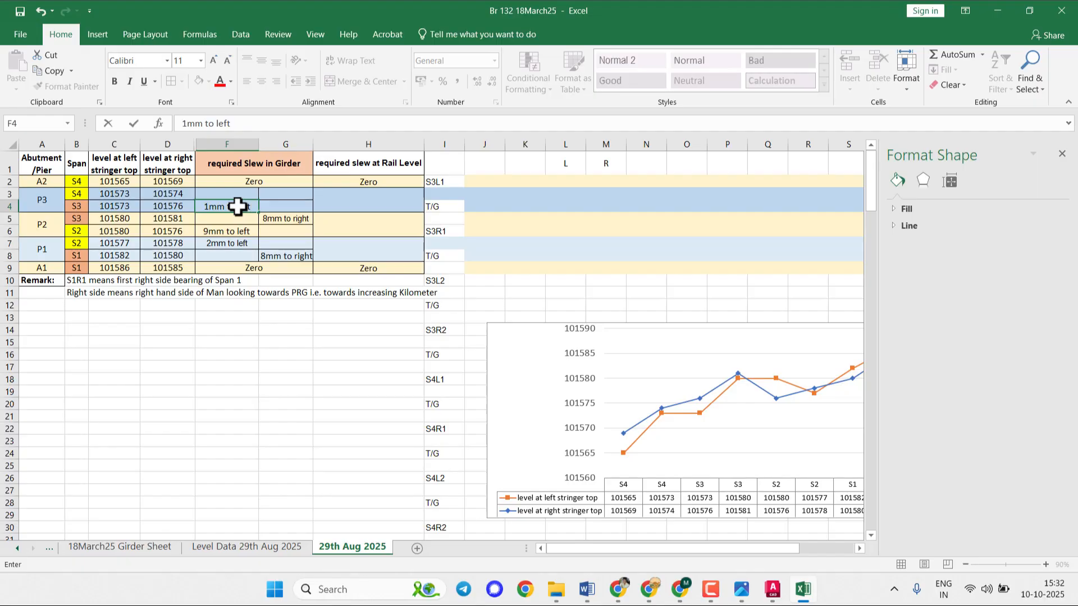
text(mm to left)
key(Up)
text(4mm)
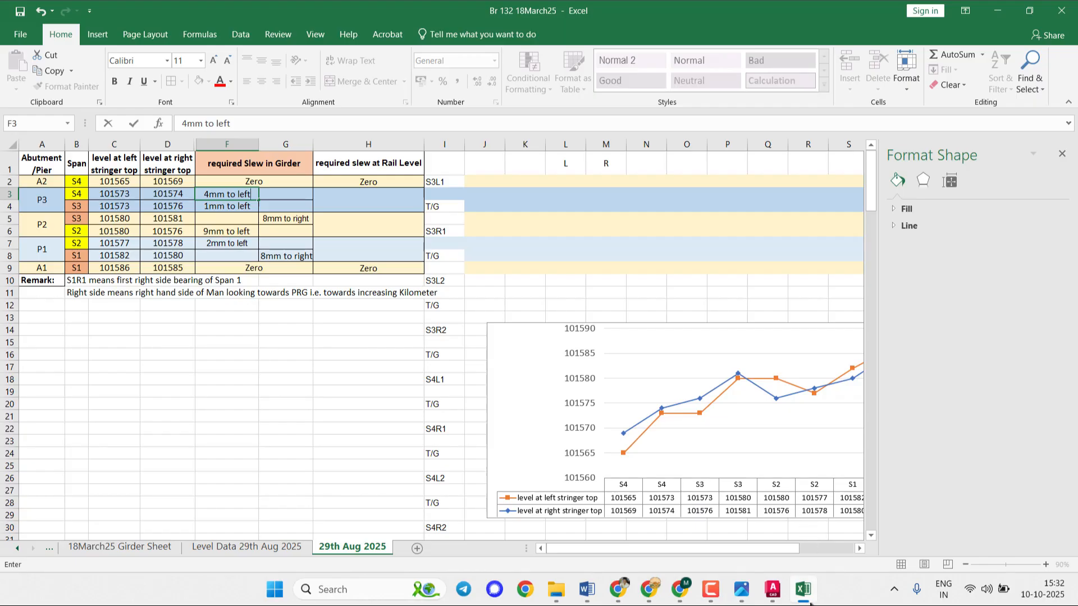
text(to left)
click(273, 231)
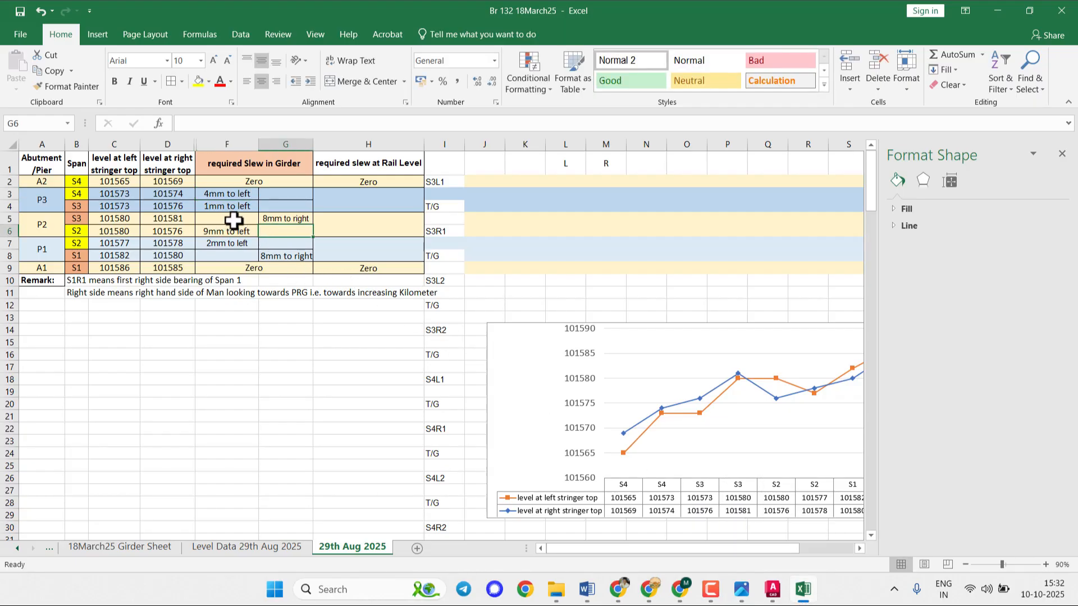
- Select pier P2's girder slews in F5:G6, and switch to AutoCAD to examine the offset dimensions around pier P2
drag(225, 218, 273, 226)
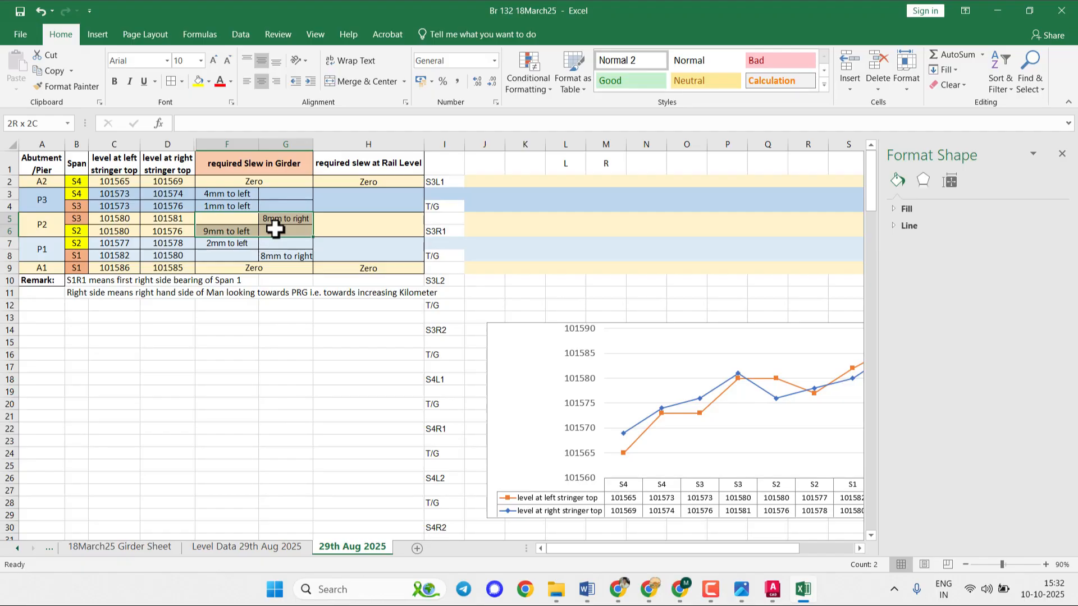
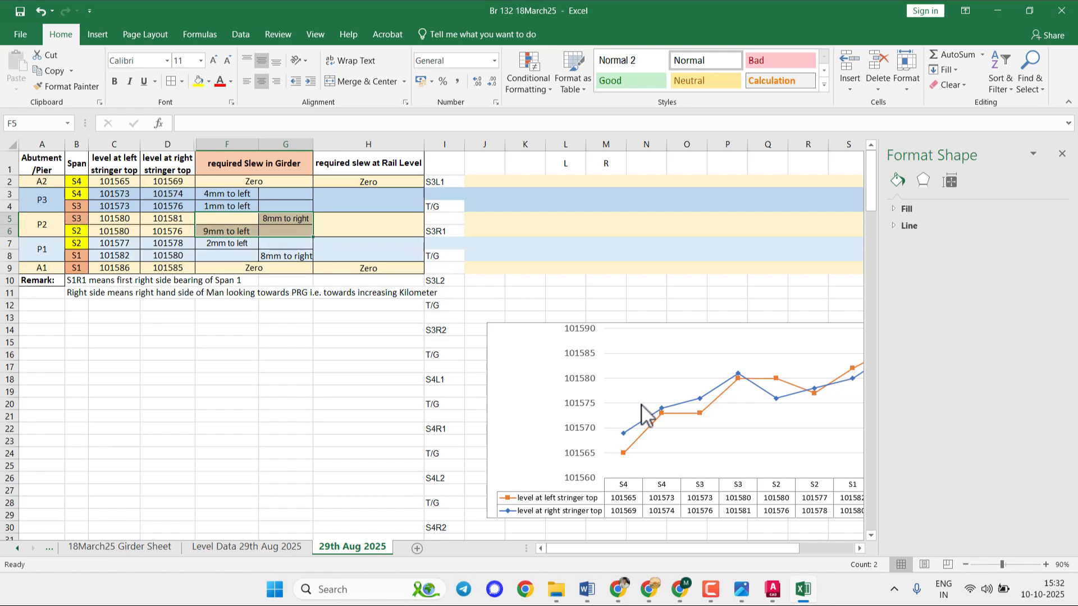
click(773, 589)
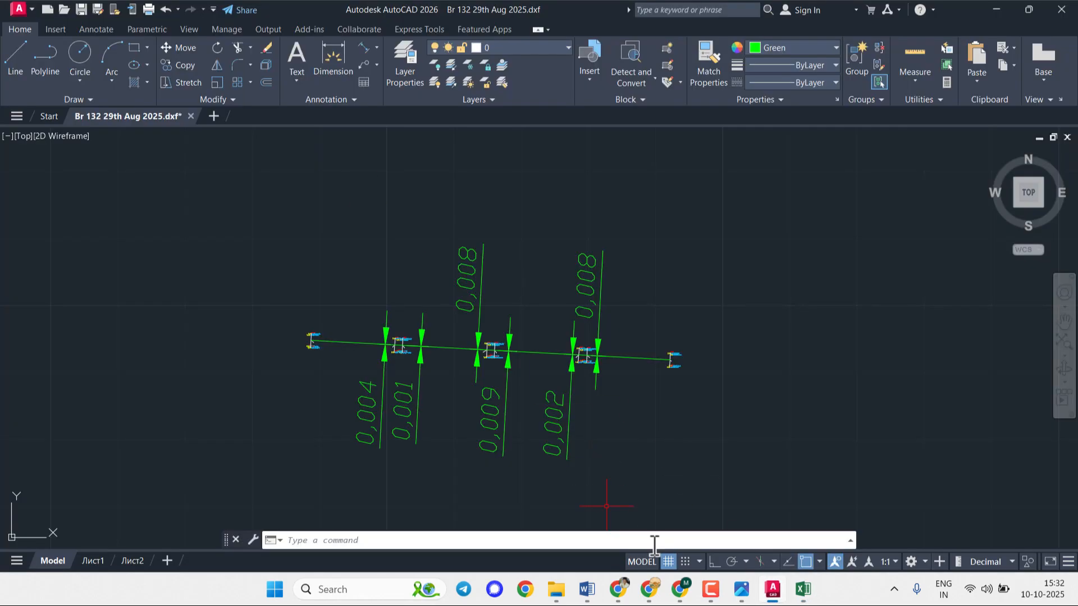
click(710, 589)
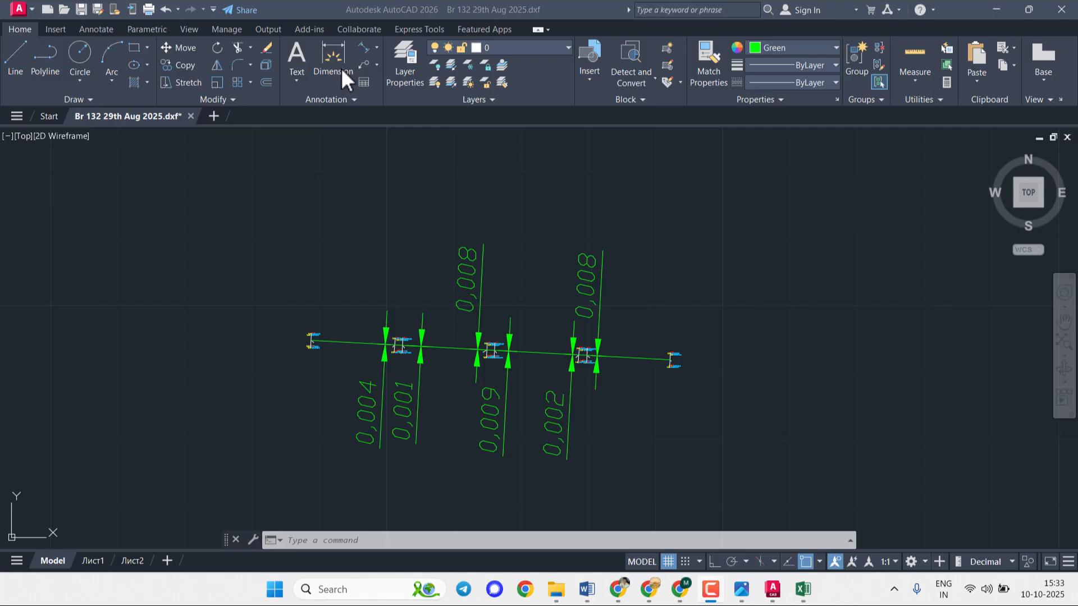
click(237, 73)
mouse_move(677, 594)
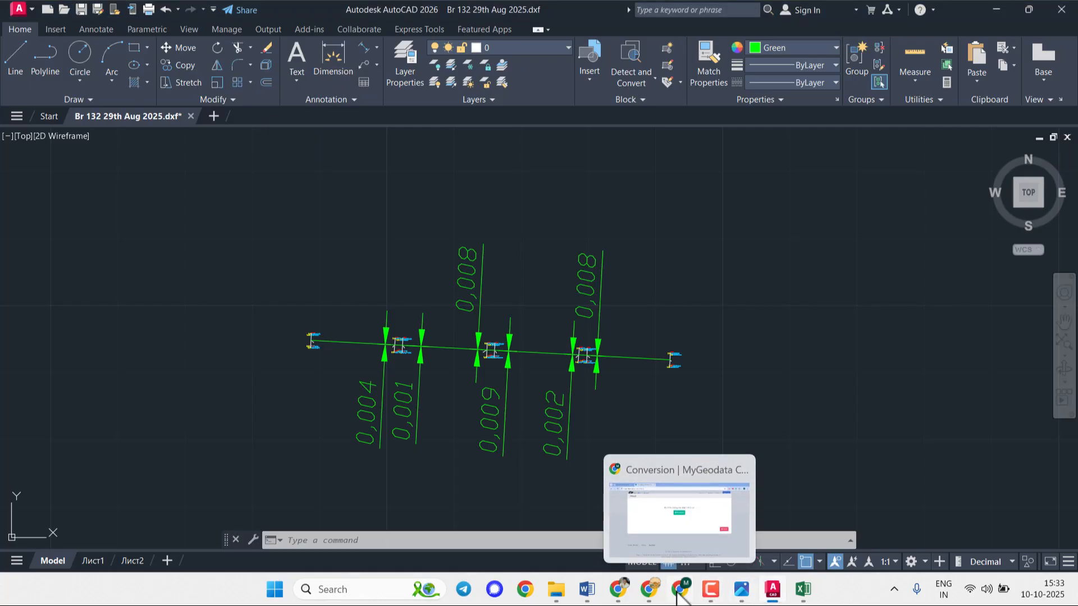
mouse_move(800, 597)
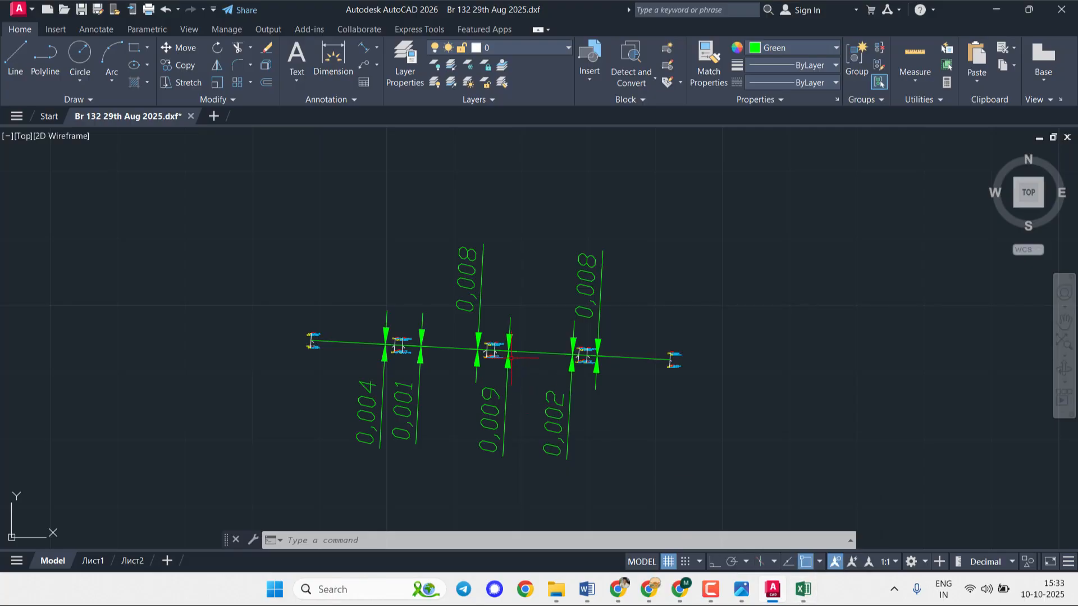
scroll(492, 348, up, 4)
scroll(493, 345, down, 4)
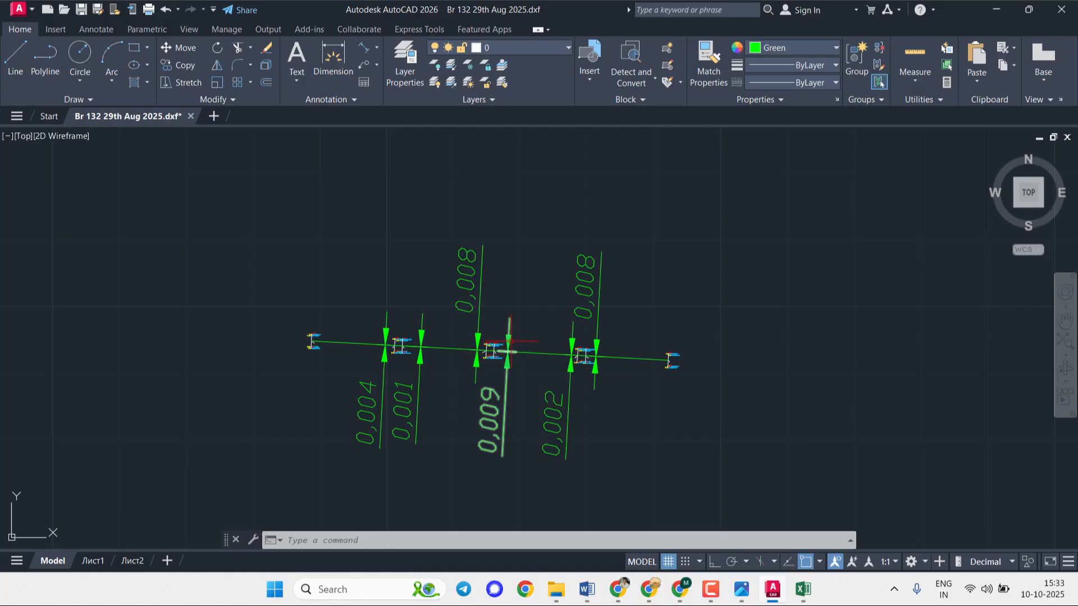
- Switch to Excel and review pier P2's girder slews for spans S3 and S2 against its required slew at rail level
click(803, 589)
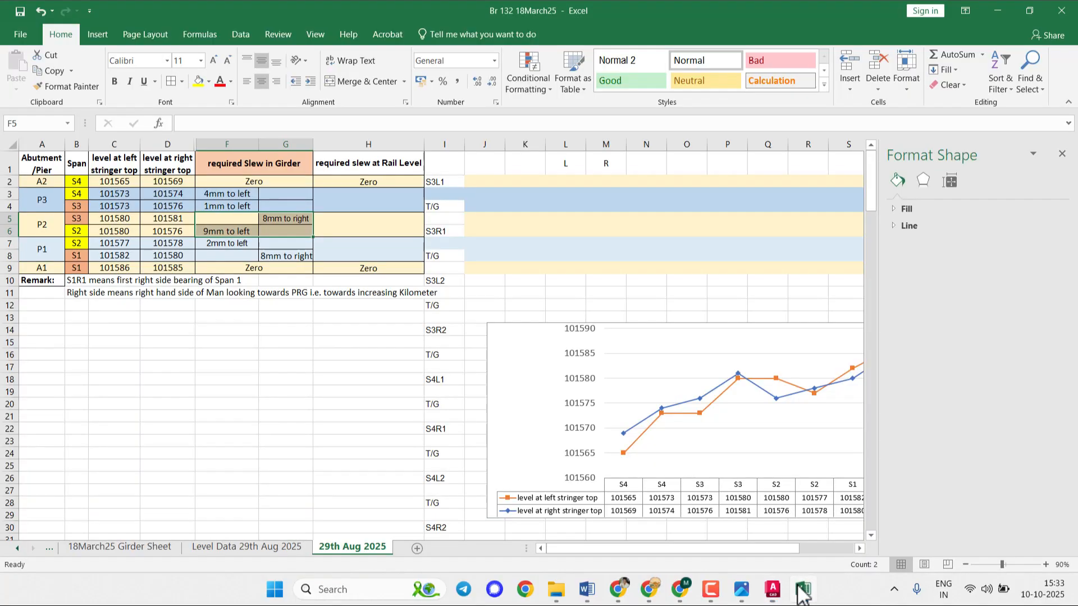
click(279, 229)
click(360, 216)
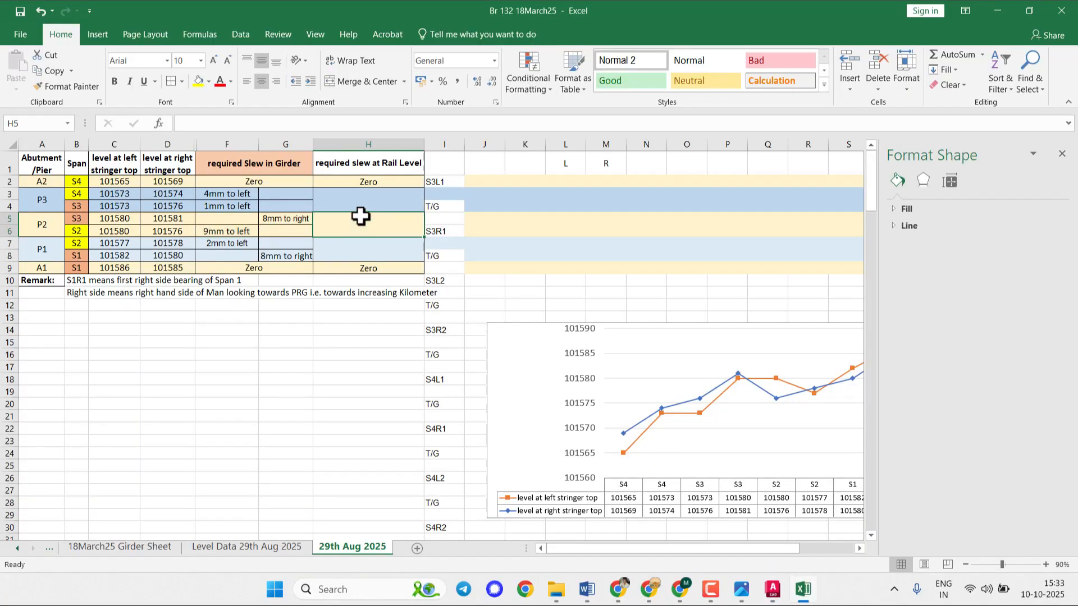
click(361, 197)
click(361, 223)
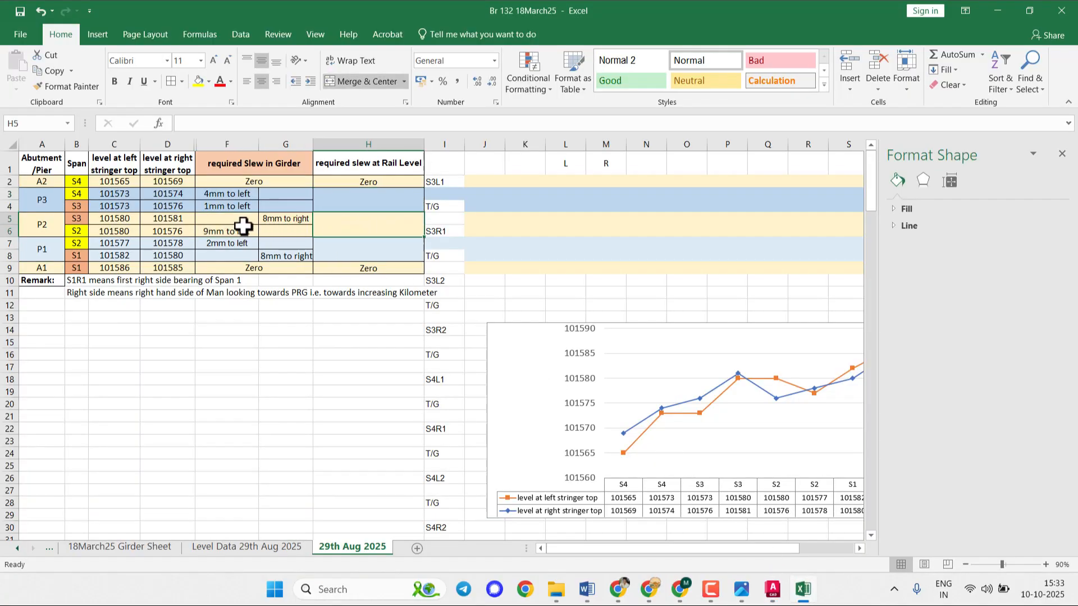
click(225, 228)
click(222, 215)
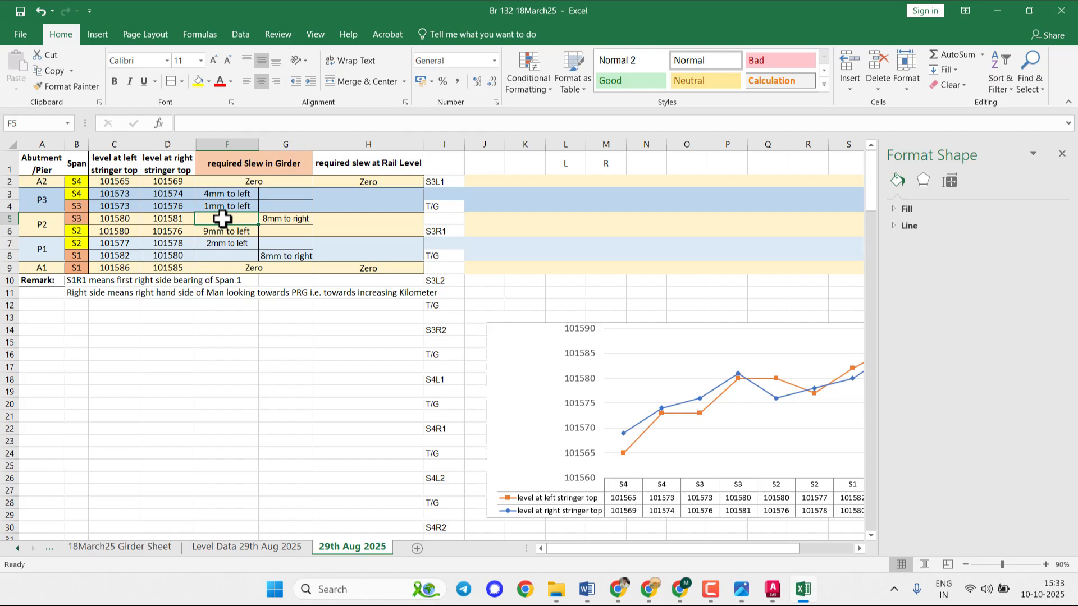
click(283, 221)
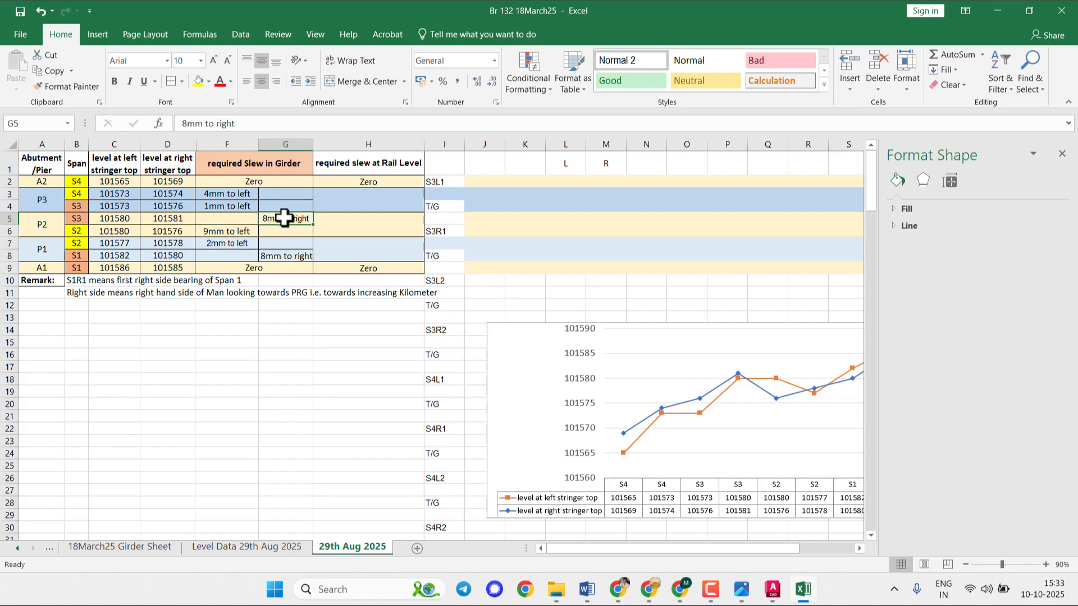
click(227, 231)
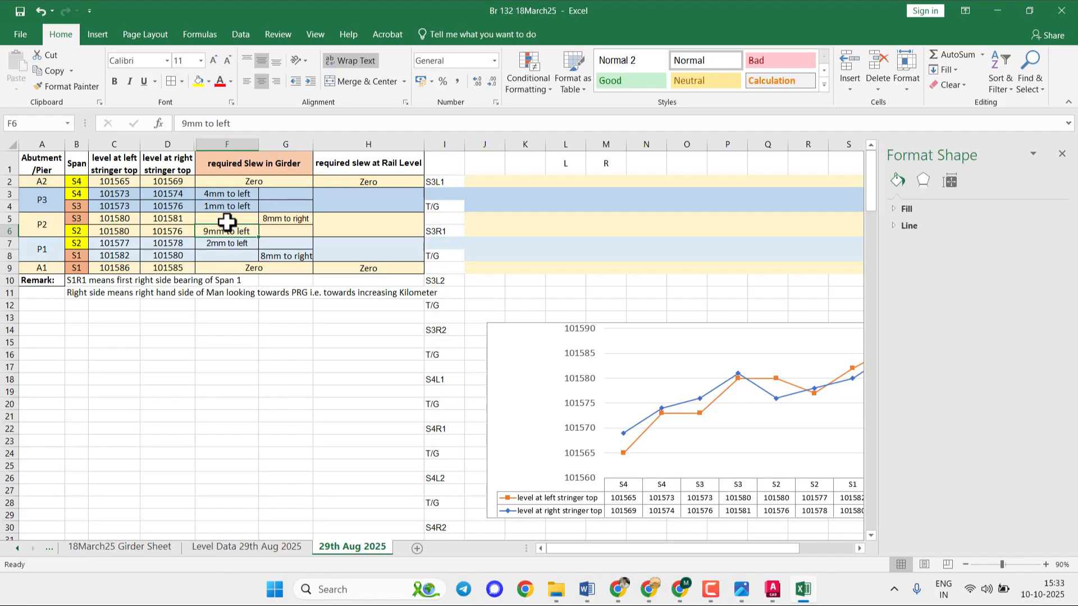
click(349, 223)
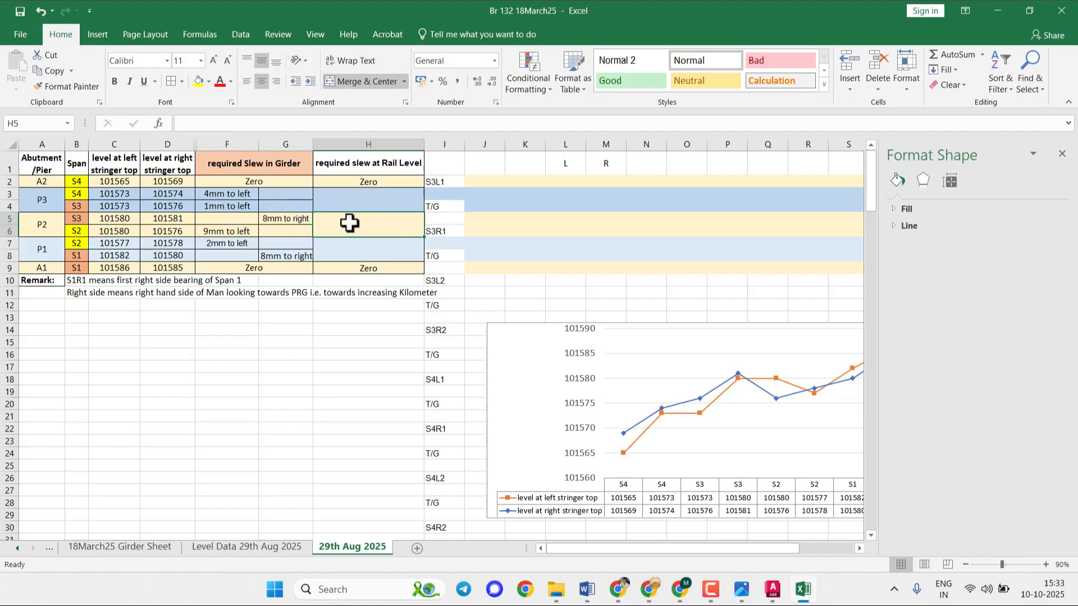
- Switch to AutoCAD and copy the entire bridge drawing with its alignment line and dimensions to the empty space below the original
click(773, 589)
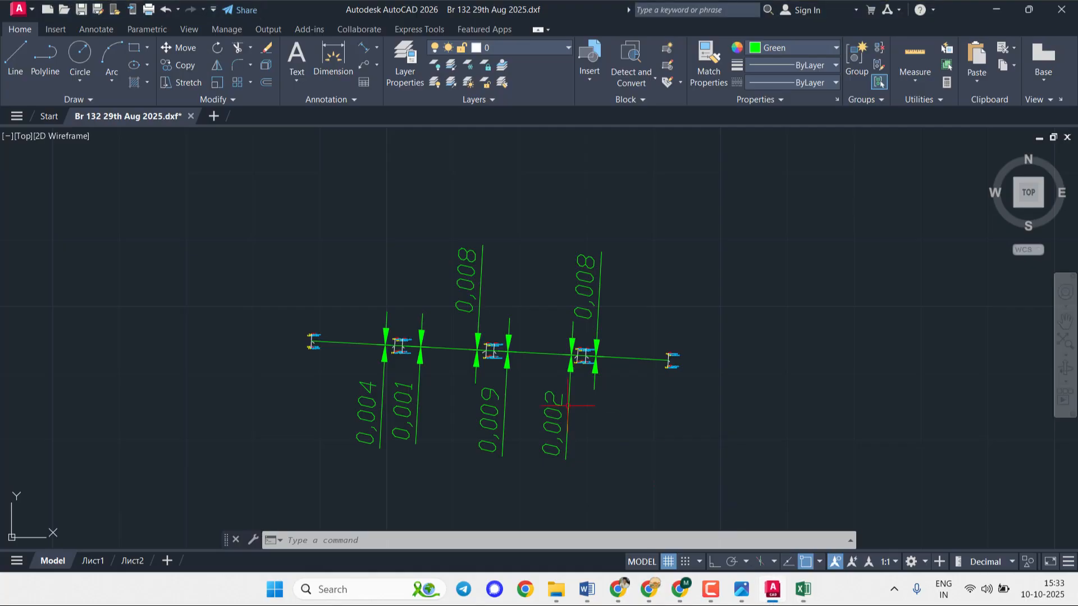
drag(235, 197, 721, 482)
click(746, 281)
click(769, 219)
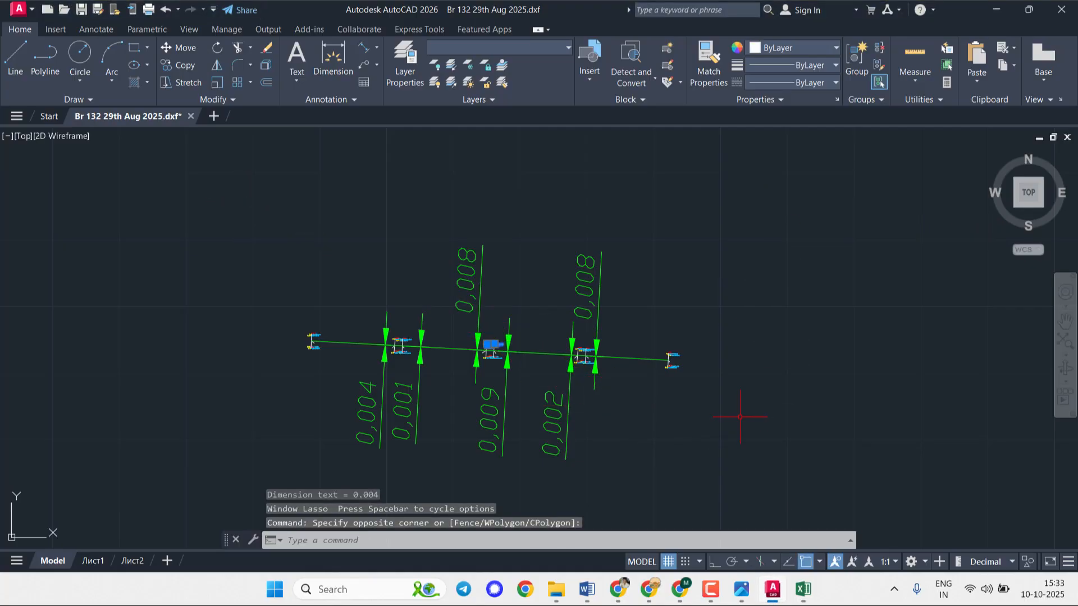
click(729, 488)
click(233, 191)
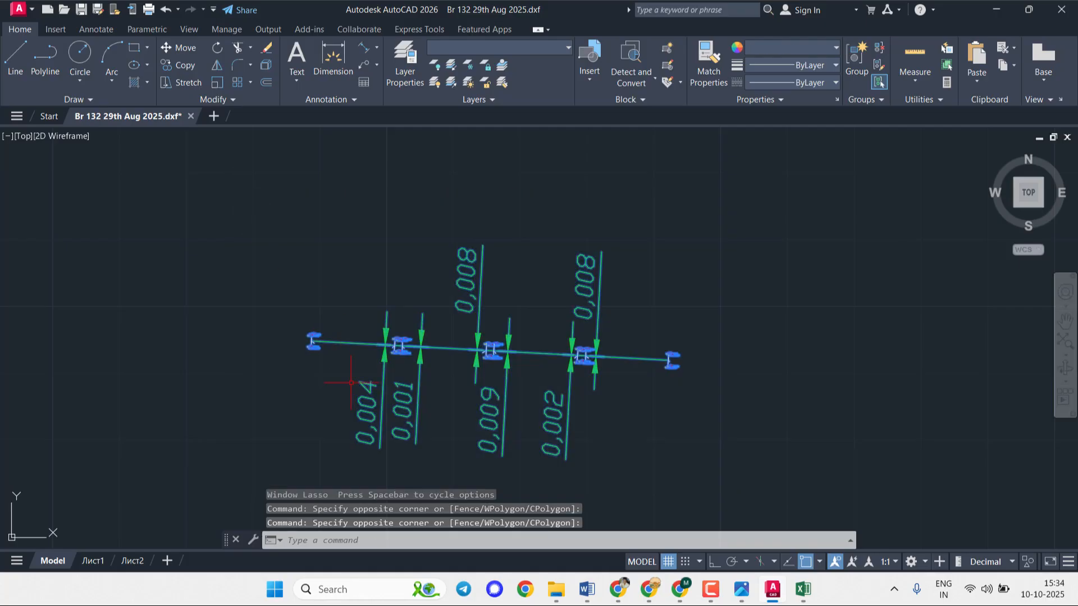
right_click(314, 342)
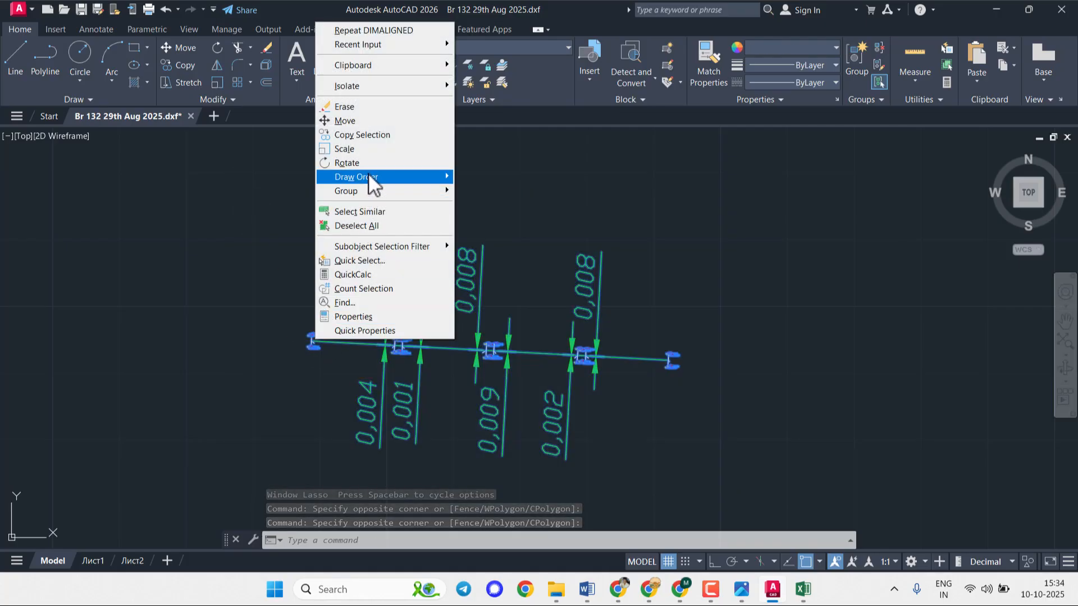
click(378, 137)
click(312, 341)
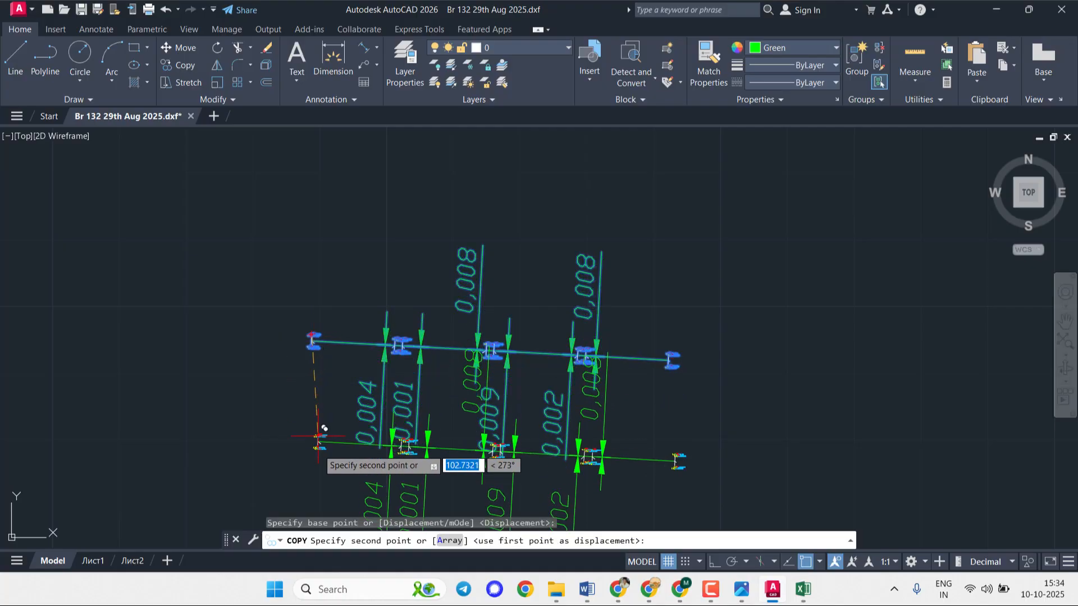
middle_drag(318, 432, 356, 209)
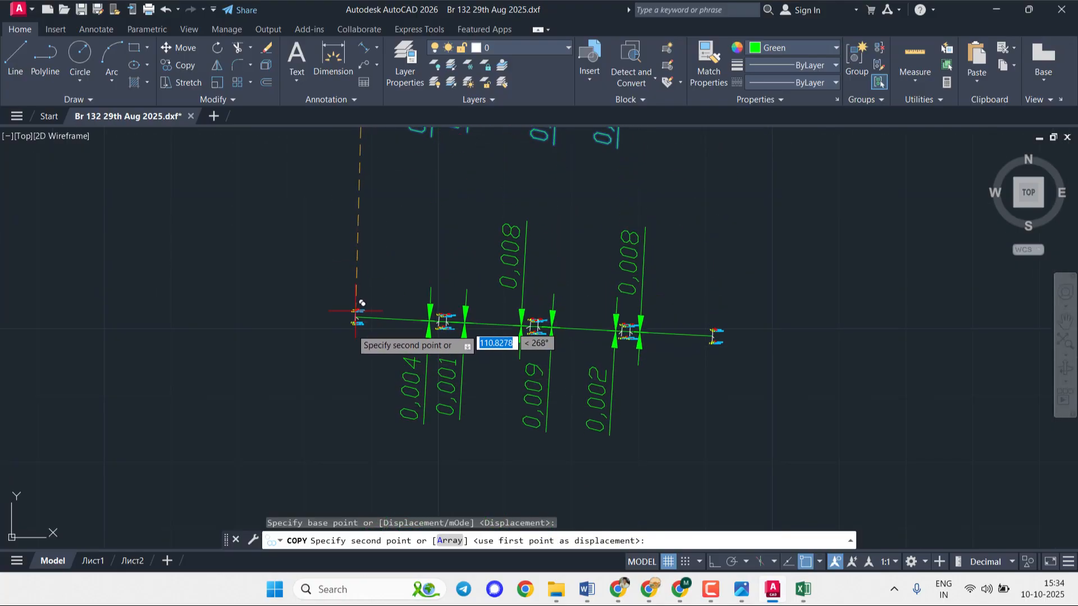
click(351, 344)
key(Escape)
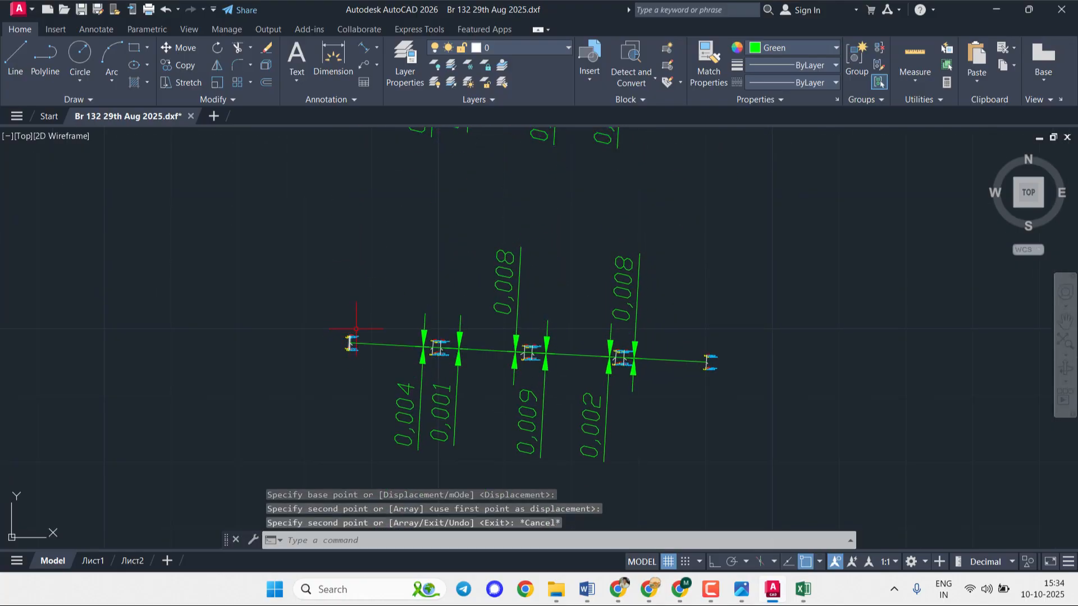
- Erase all the offset dimensions and the green alignment line from the lower copy of the bridge drawing
drag(746, 285, 413, 266)
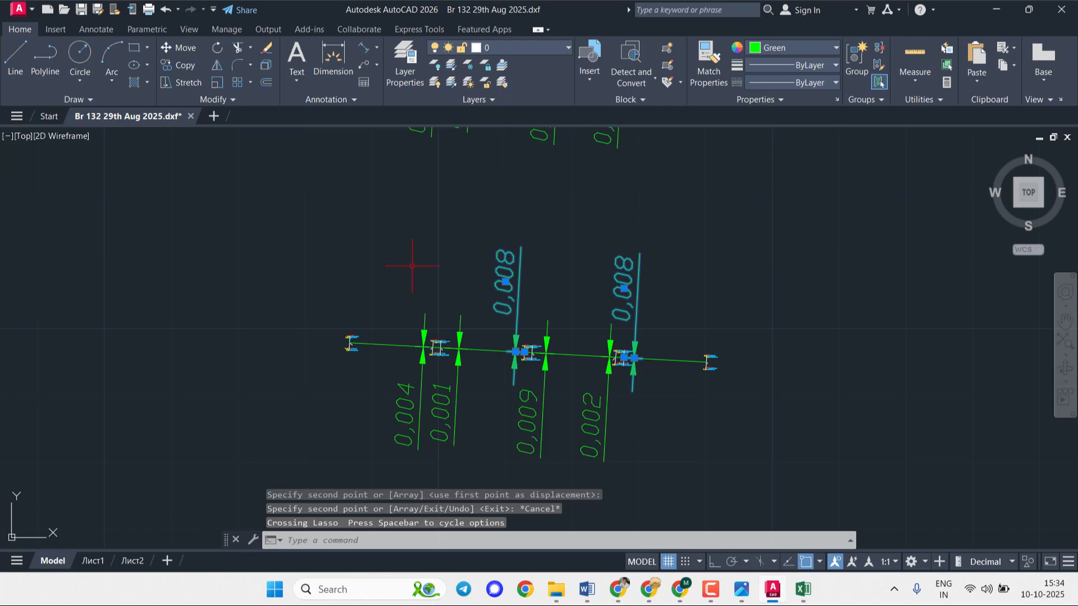
key(Delete)
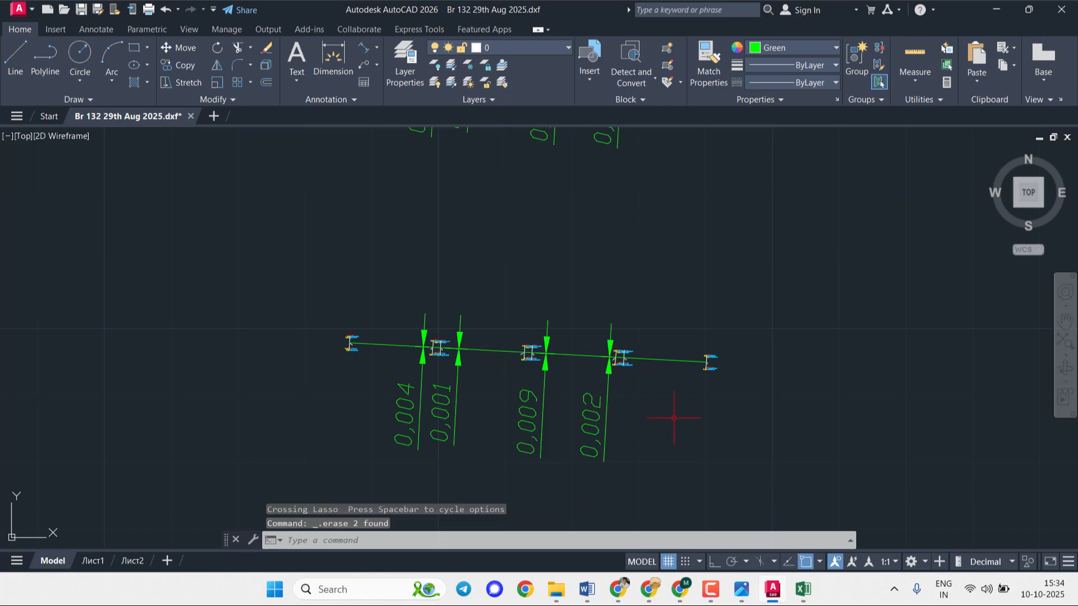
drag(674, 417, 334, 420)
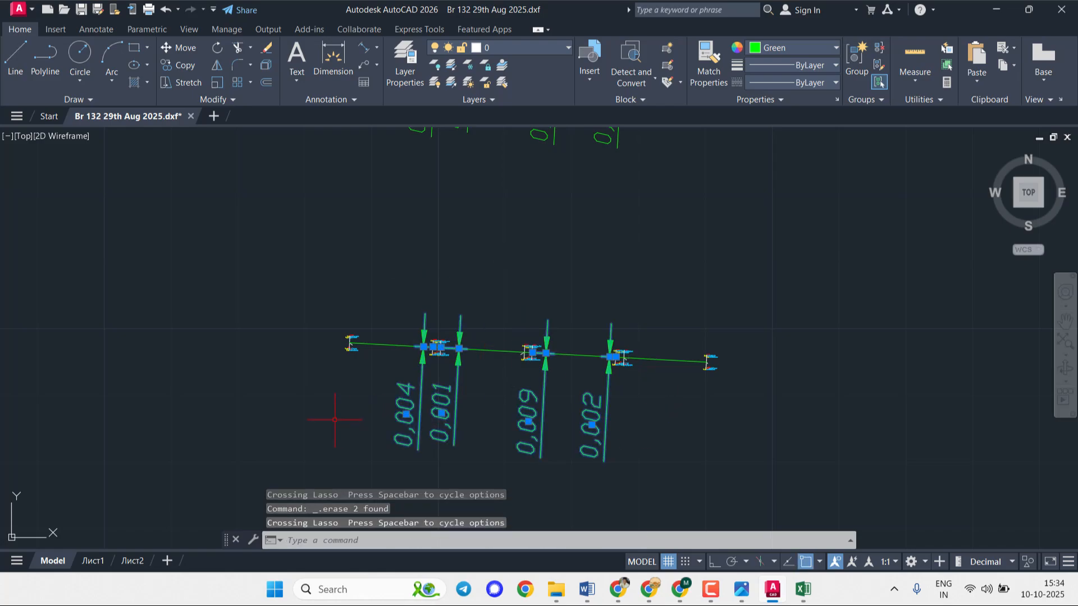
key(Delete)
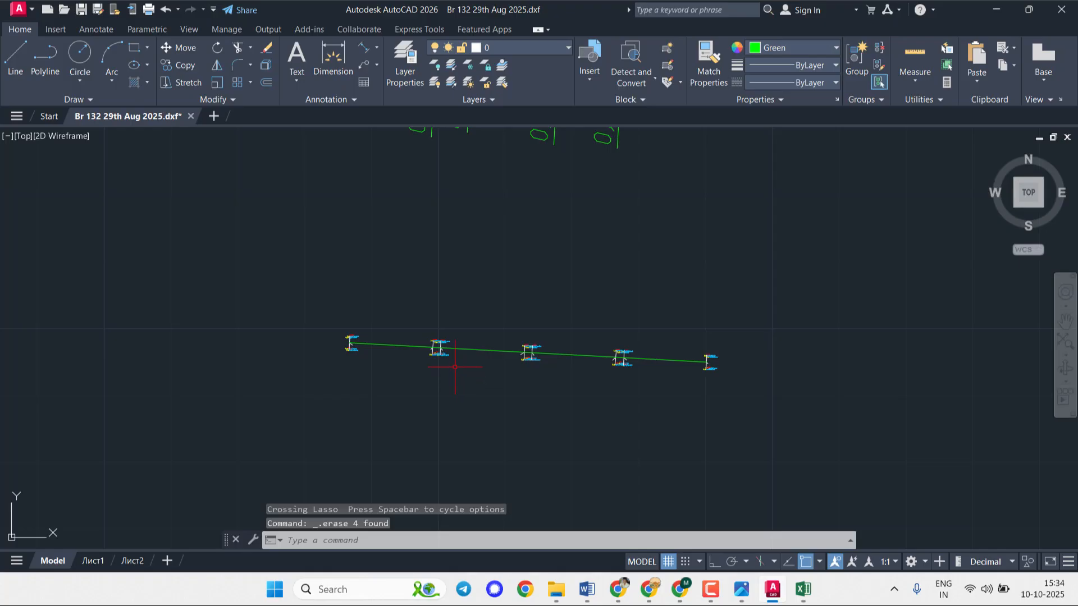
click(479, 350)
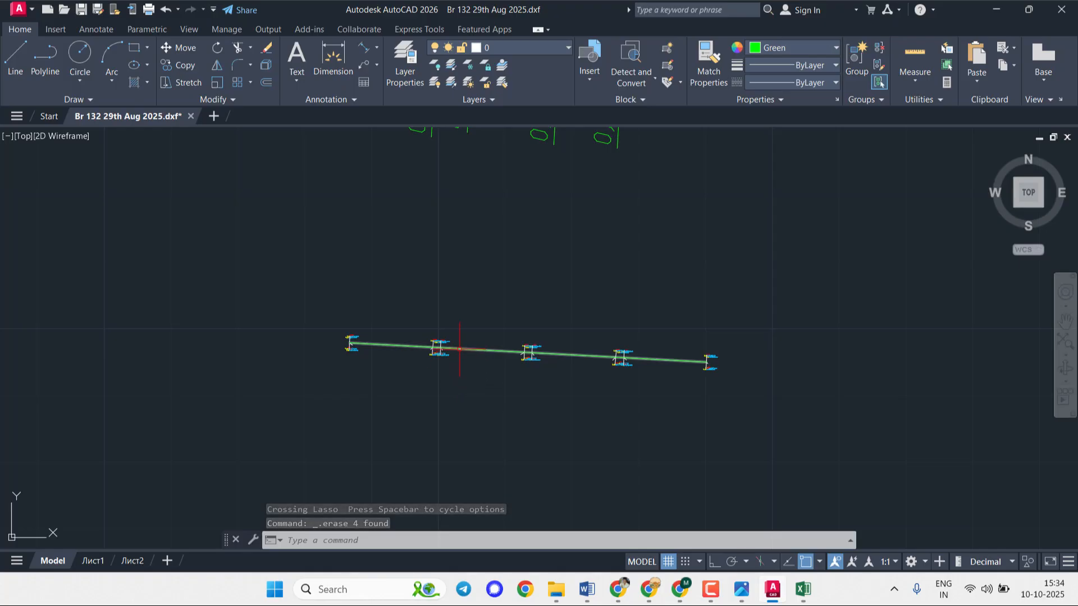
key(Delete)
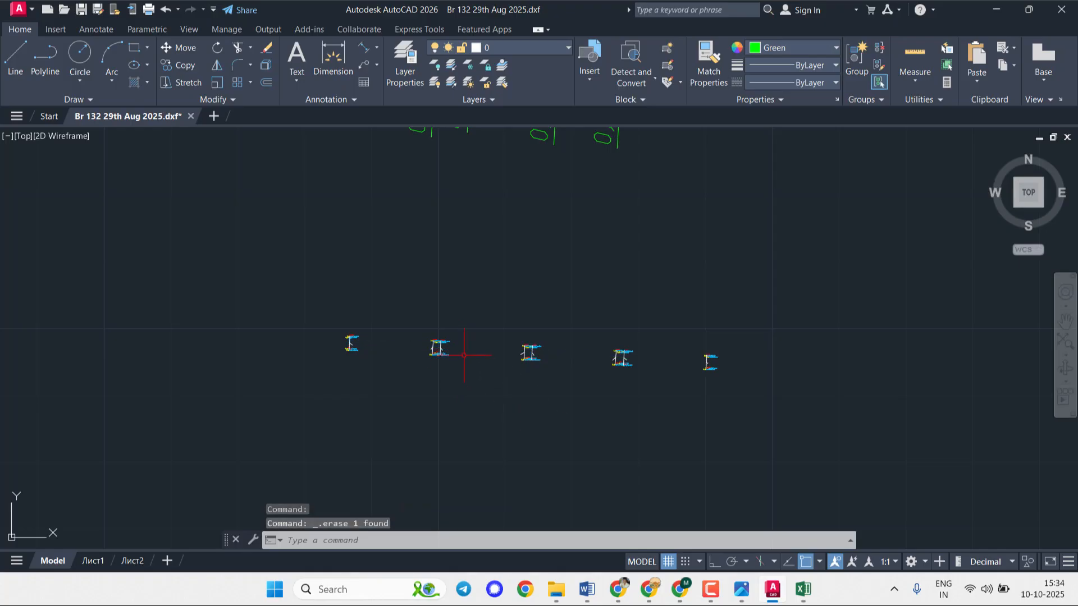
- Draw a line from point A1R to point A1L at abutment A1 in the copied drawing
scroll(445, 343, up, 5)
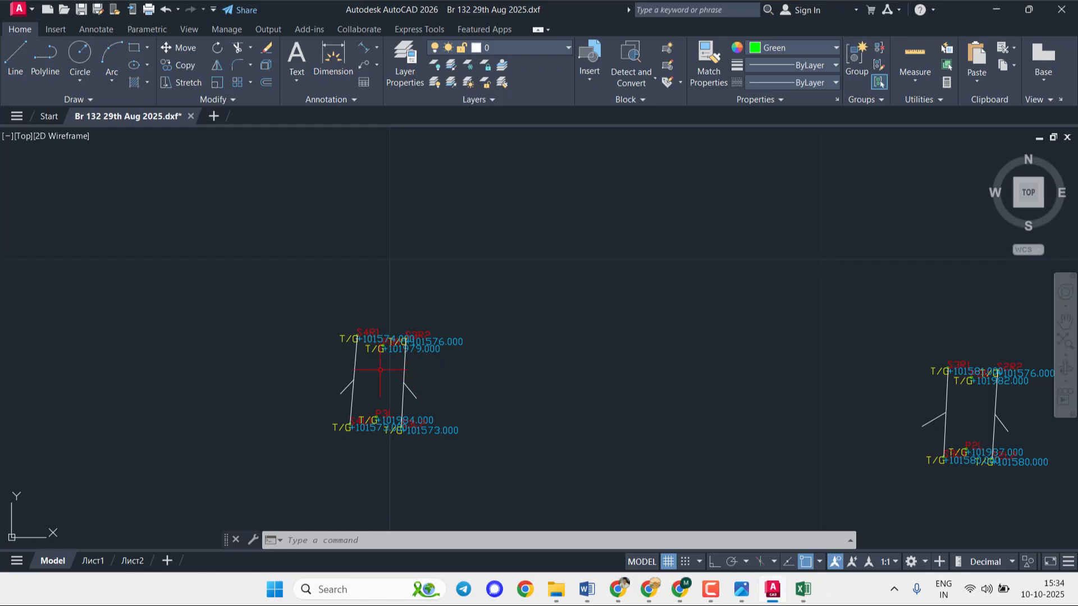
click(22, 45)
scroll(481, 321, down, 8)
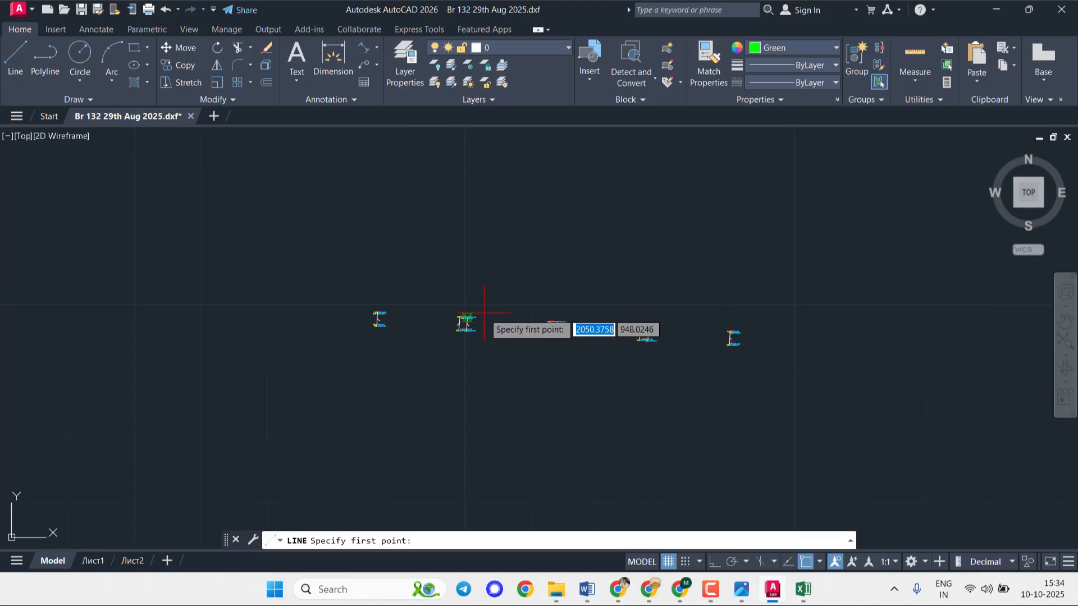
scroll(730, 337, up, 10)
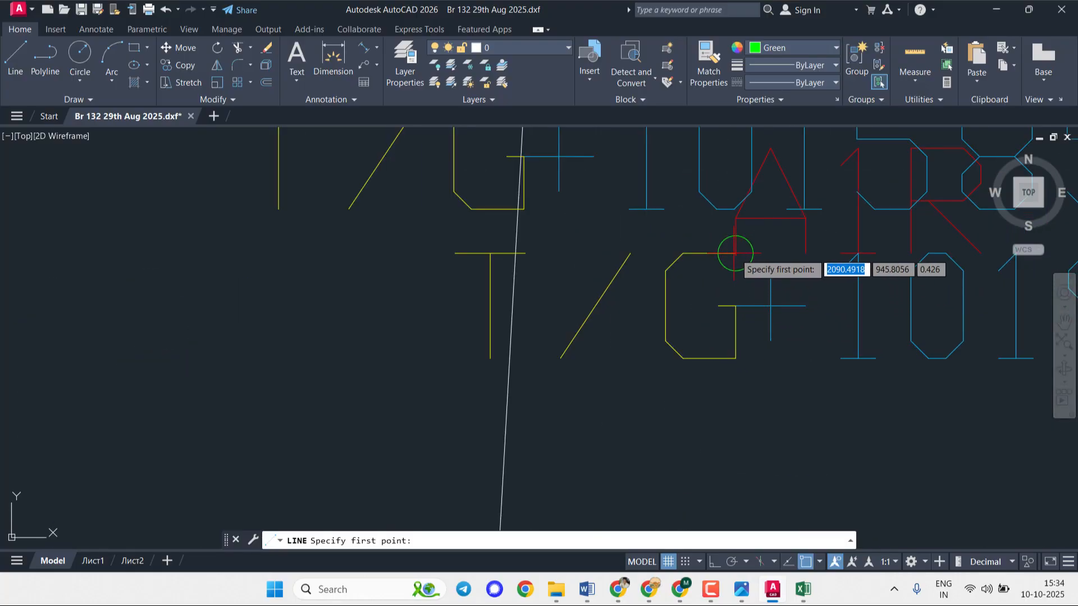
click(735, 252)
scroll(726, 404, down, 7)
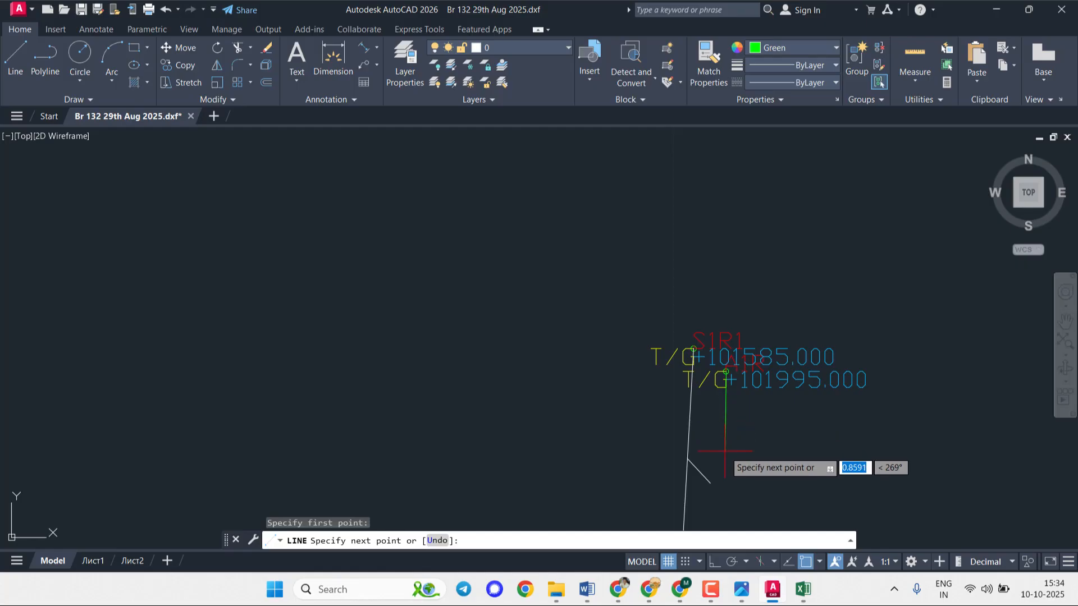
middle_drag(723, 466, 682, 272)
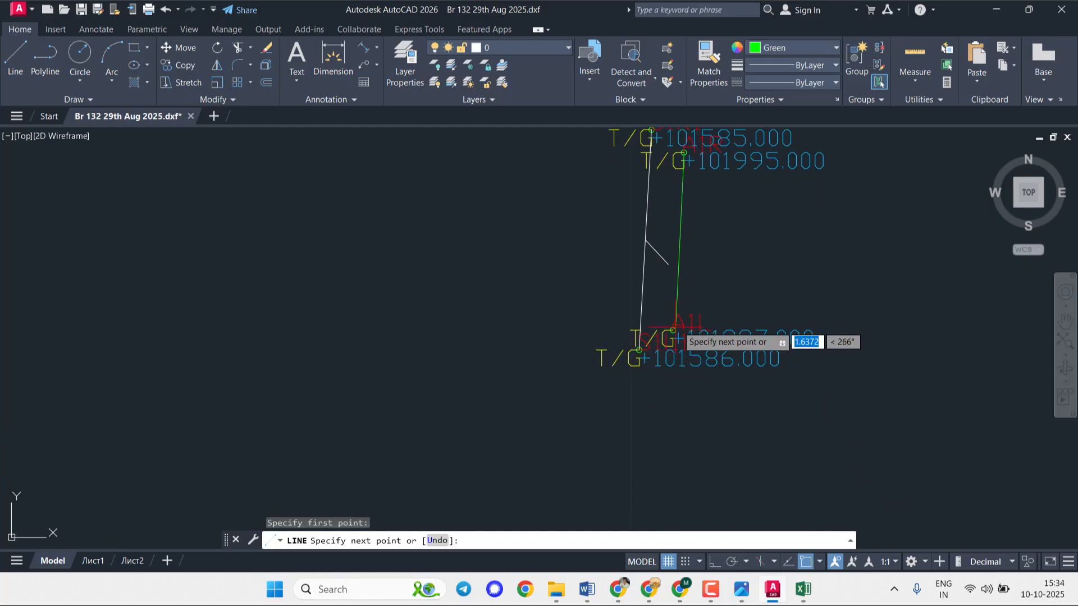
scroll(673, 335, up, 2)
scroll(673, 332, up, 3)
click(680, 348)
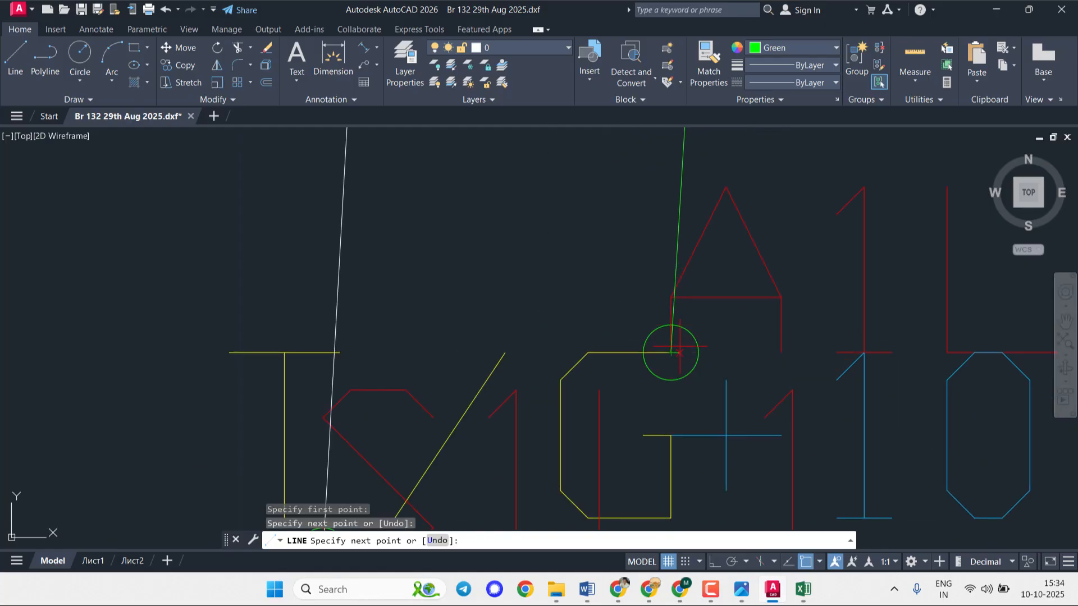
key(Escape)
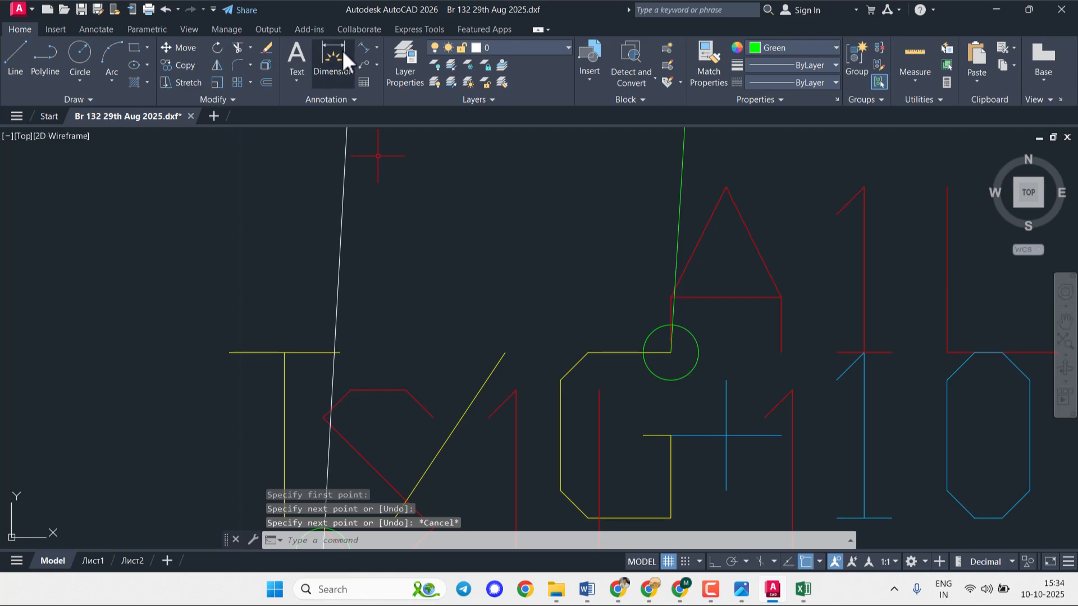
- Draw a short diagonal marker line outward from the midpoint of the A1R–A1L line
key(space)
scroll(635, 222, down, 6)
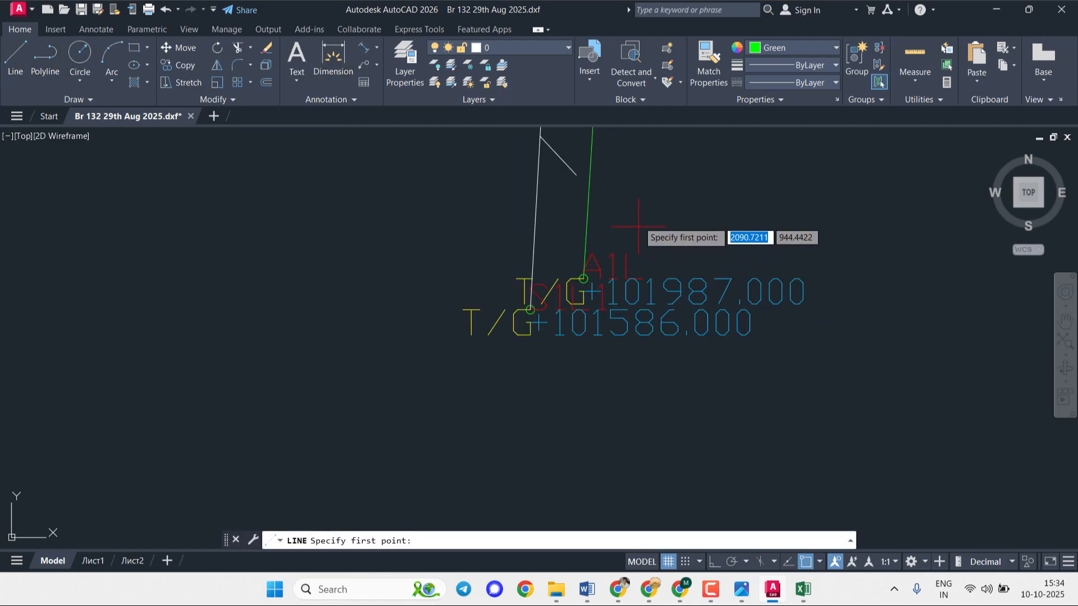
middle_drag(637, 218, 585, 345)
scroll(570, 316, up, 2)
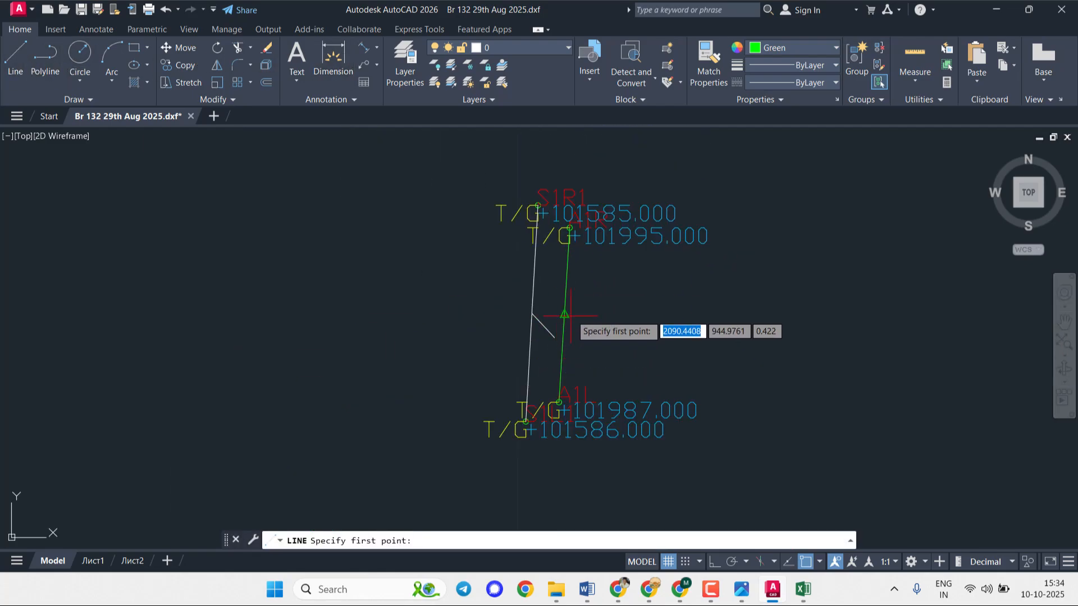
click(564, 314)
click(600, 361)
key(Escape)
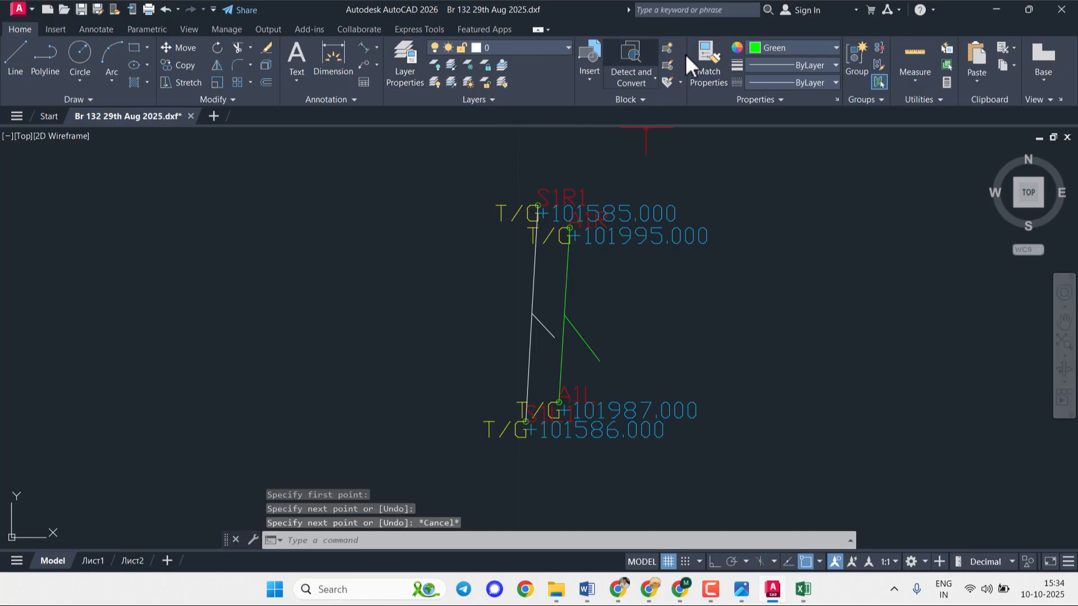
click(17, 56)
scroll(356, 294, down, 4)
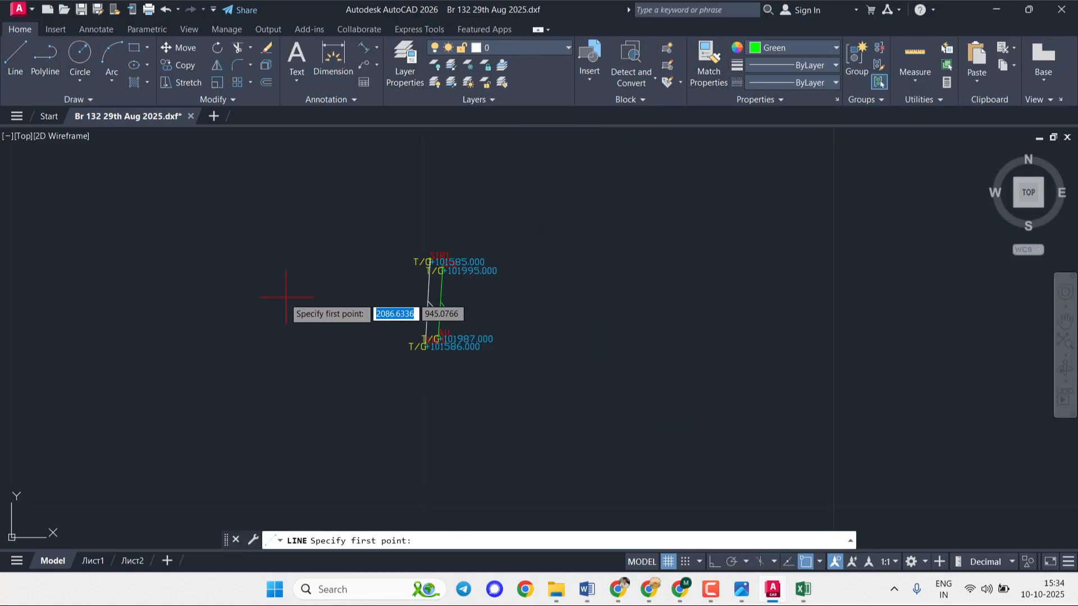
scroll(289, 289, down, 5)
mouse_move(280, 297)
middle_down()
mouse_move(655, 342)
mouse_move(783, 344)
middle_up()
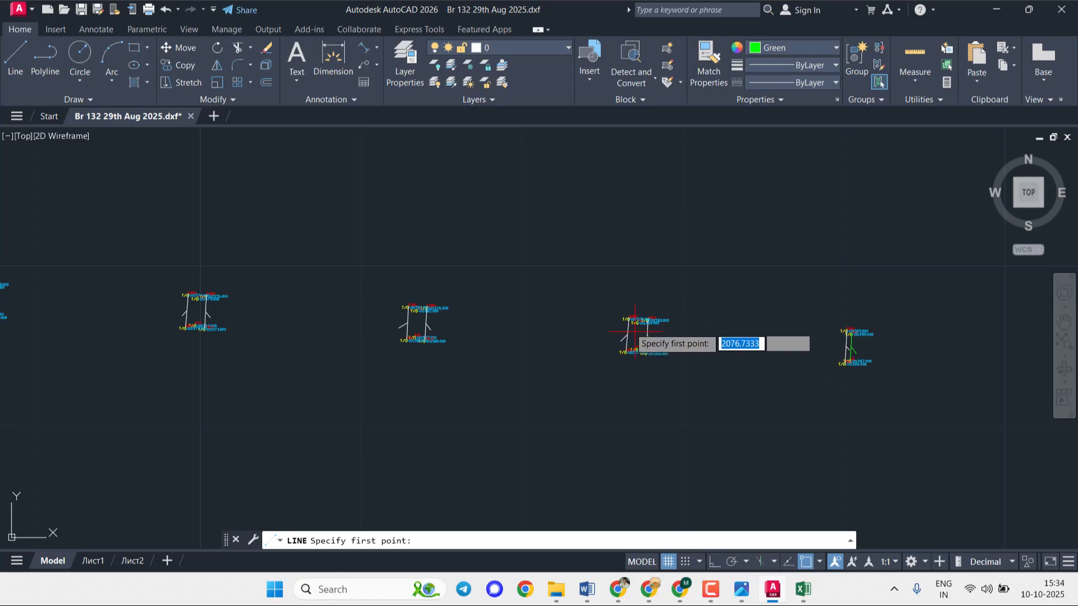
scroll(627, 321, up, 10)
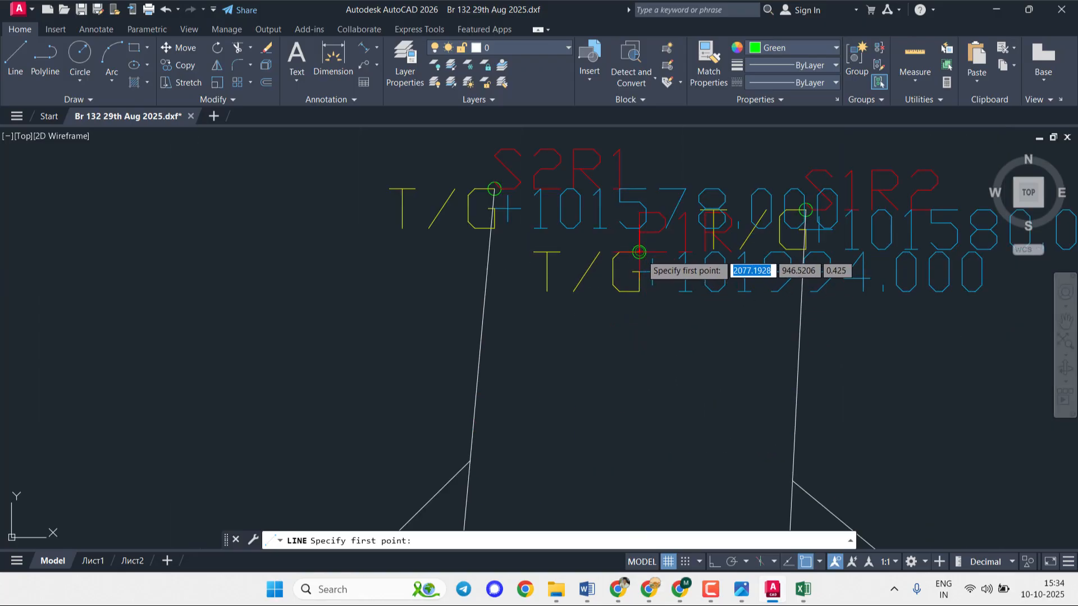
scroll(633, 248, up, 3)
scroll(634, 249, up, 2)
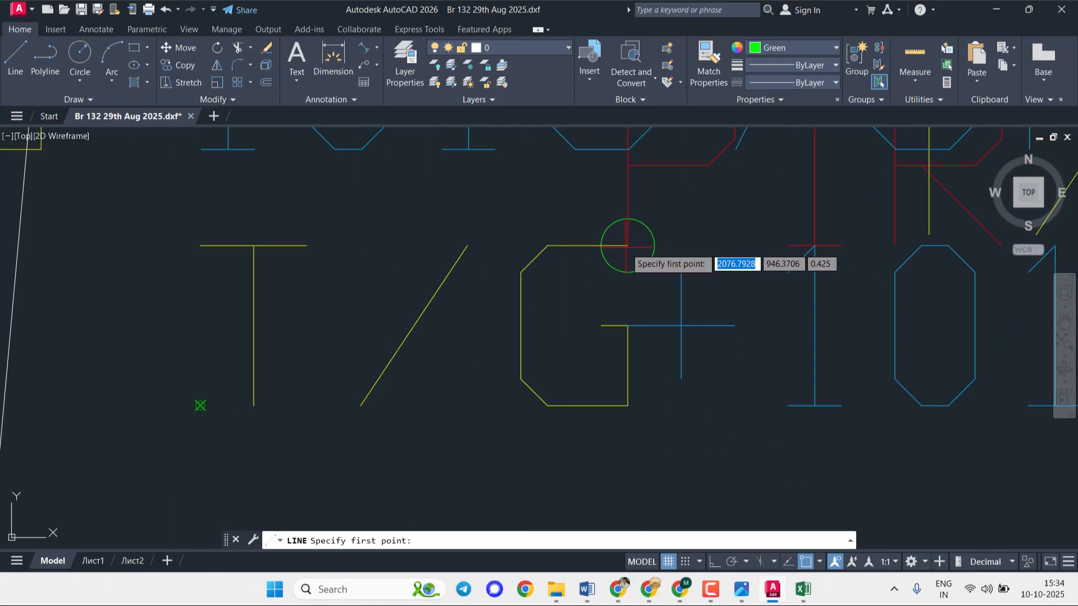
key(Escape)
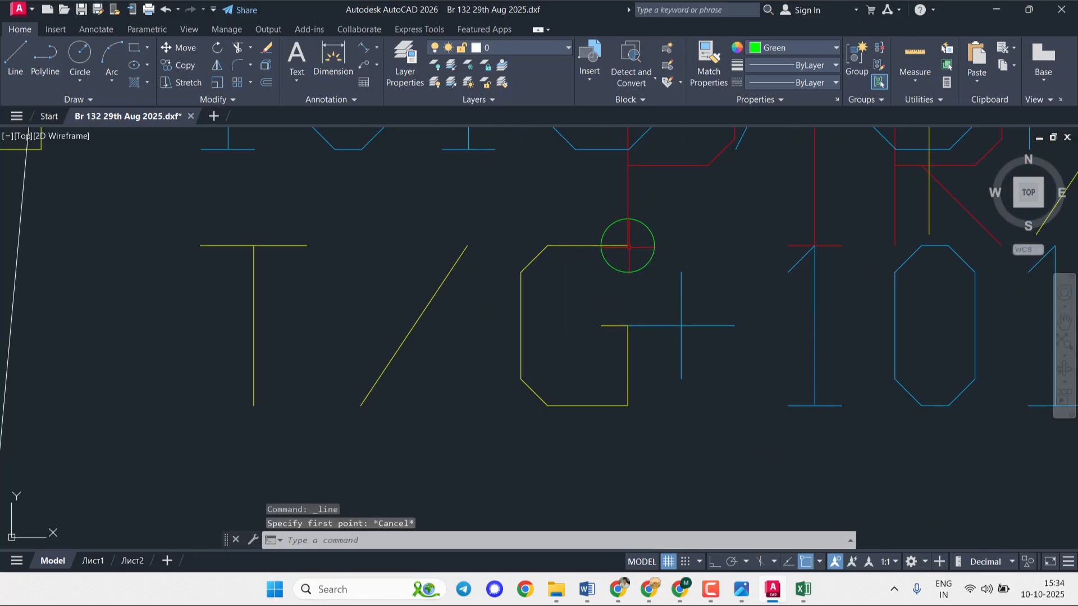
click(14, 64)
key(Escape)
key(Escape)
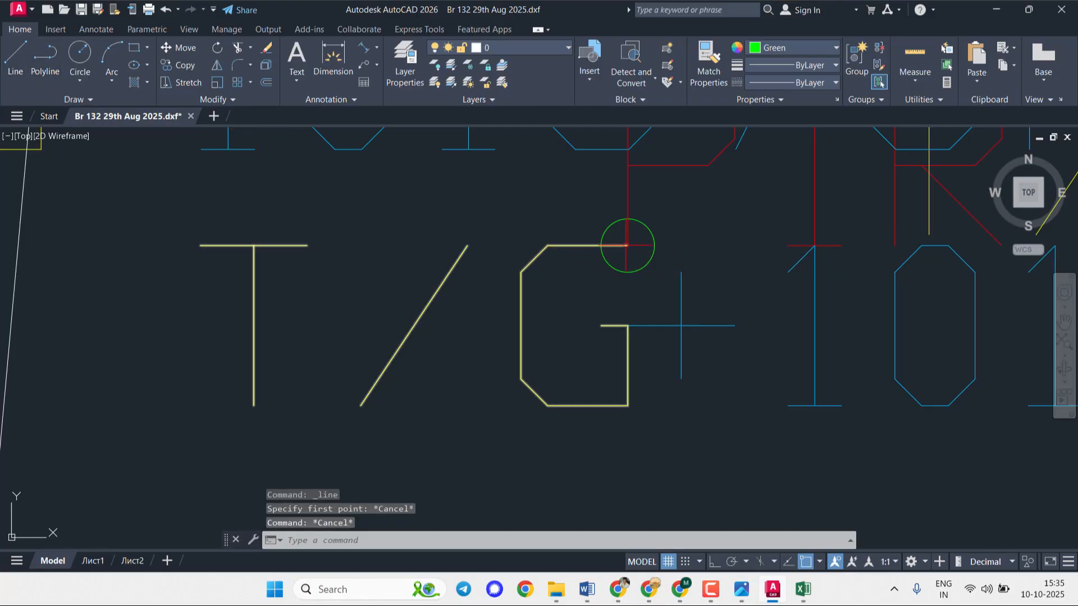
key(Escape)
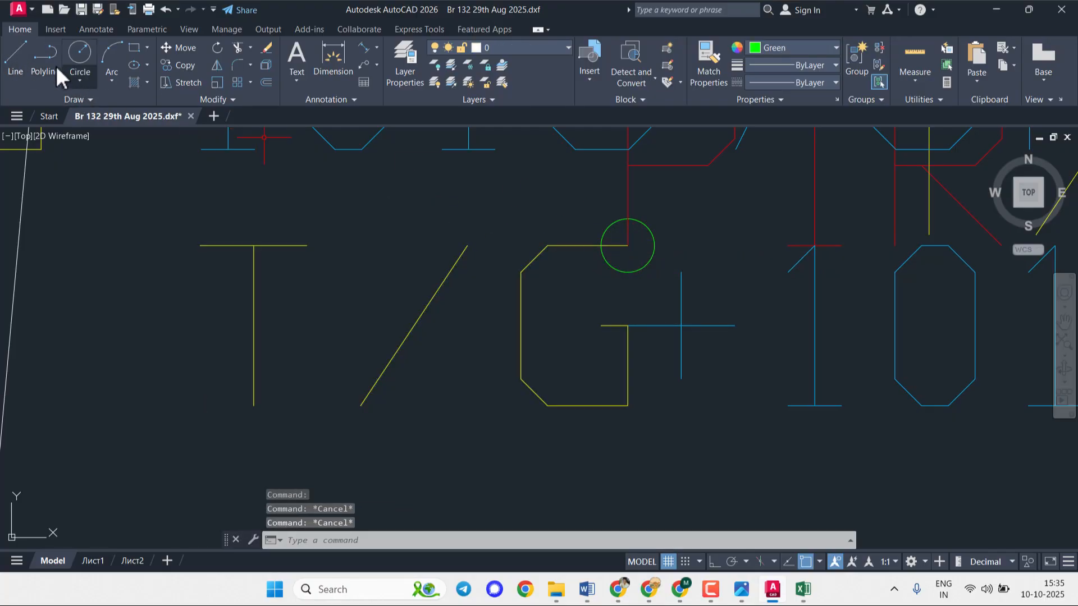
- Draw a line from point P1R to point P1L at pier P1
click(28, 56)
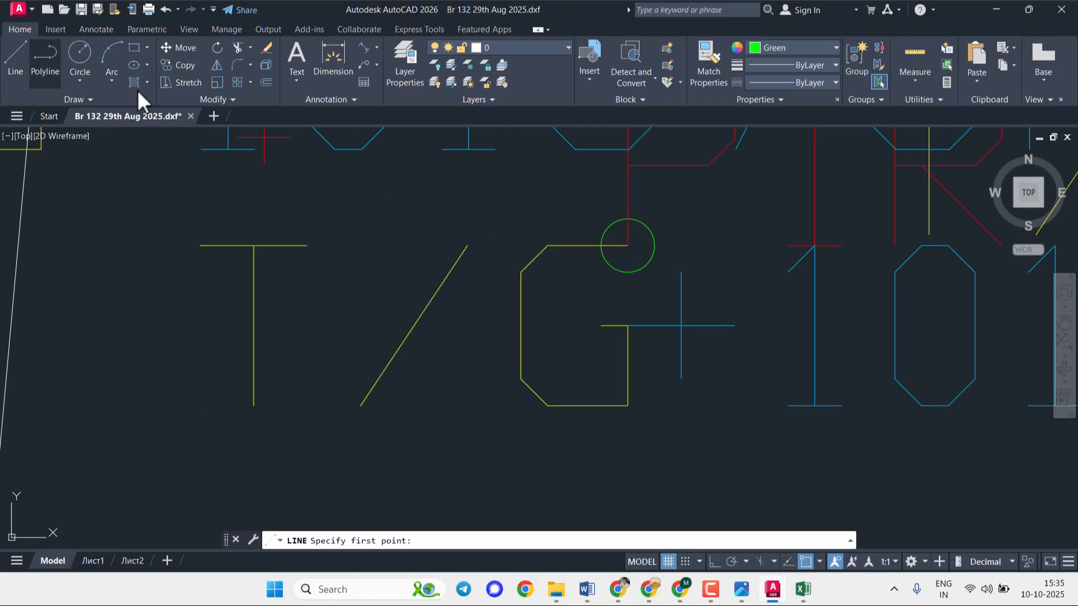
click(627, 245)
scroll(637, 337, down, 6)
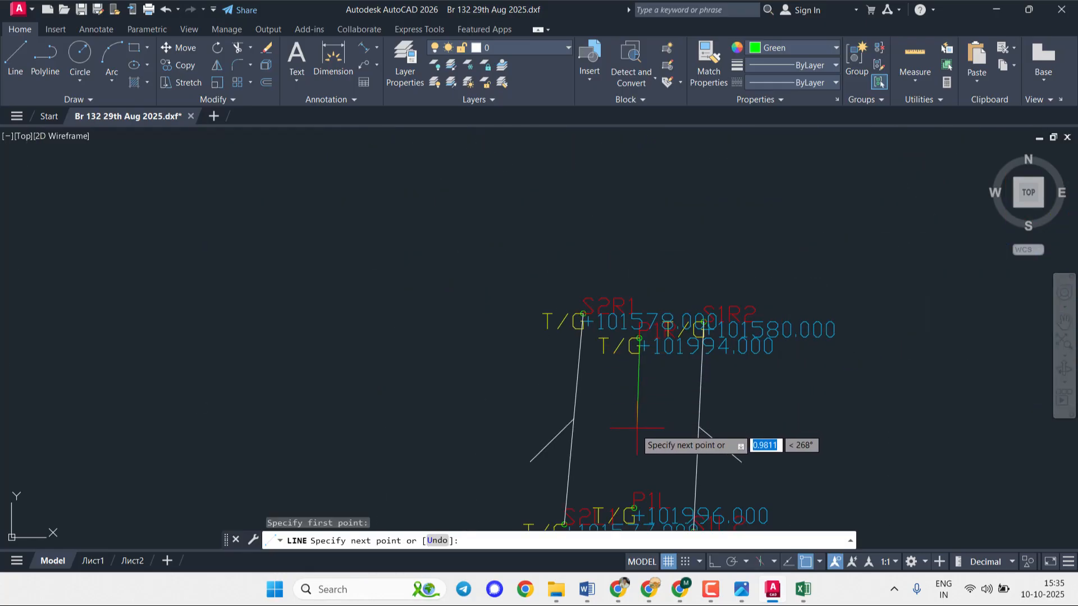
middle_drag(637, 429, 609, 268)
scroll(605, 345, up, 2)
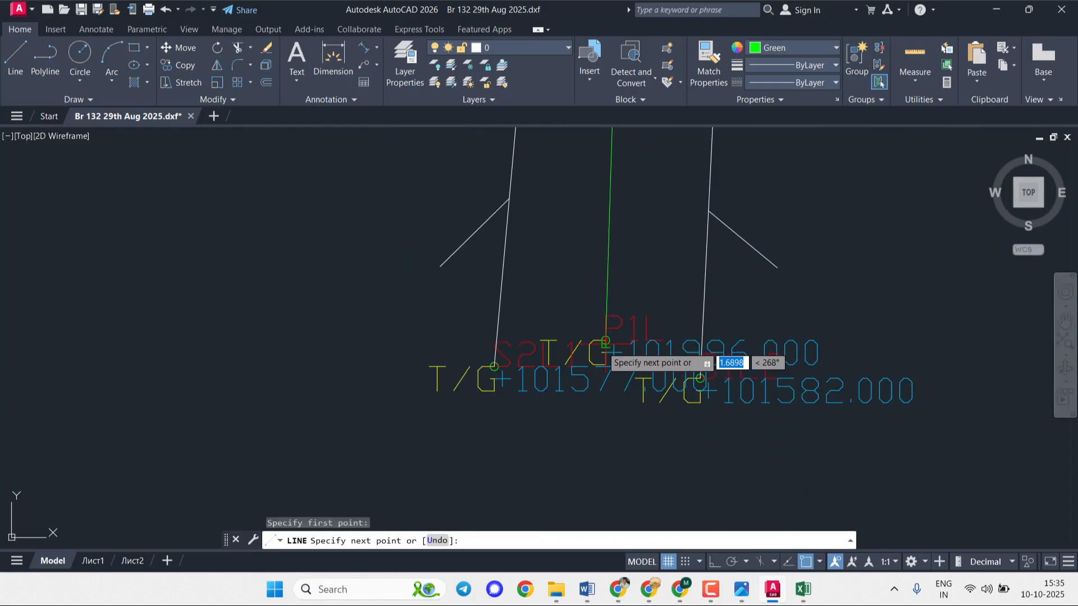
scroll(605, 341, up, 6)
key(Escape)
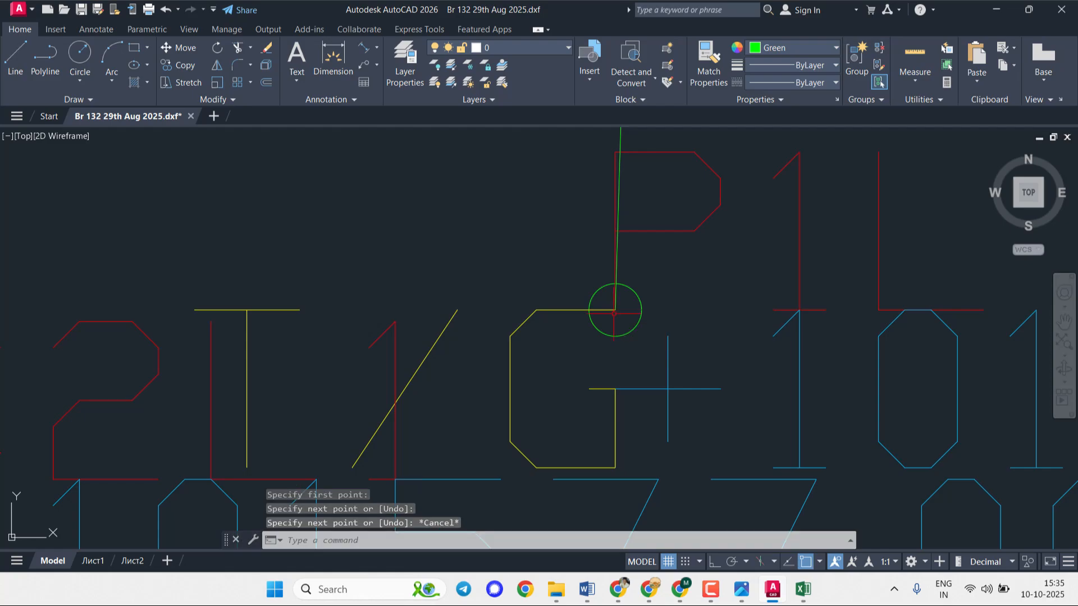
- Draw a short diagonal marker line from the midpoint of the P1R–P1L line
click(24, 52)
scroll(295, 183, down, 8)
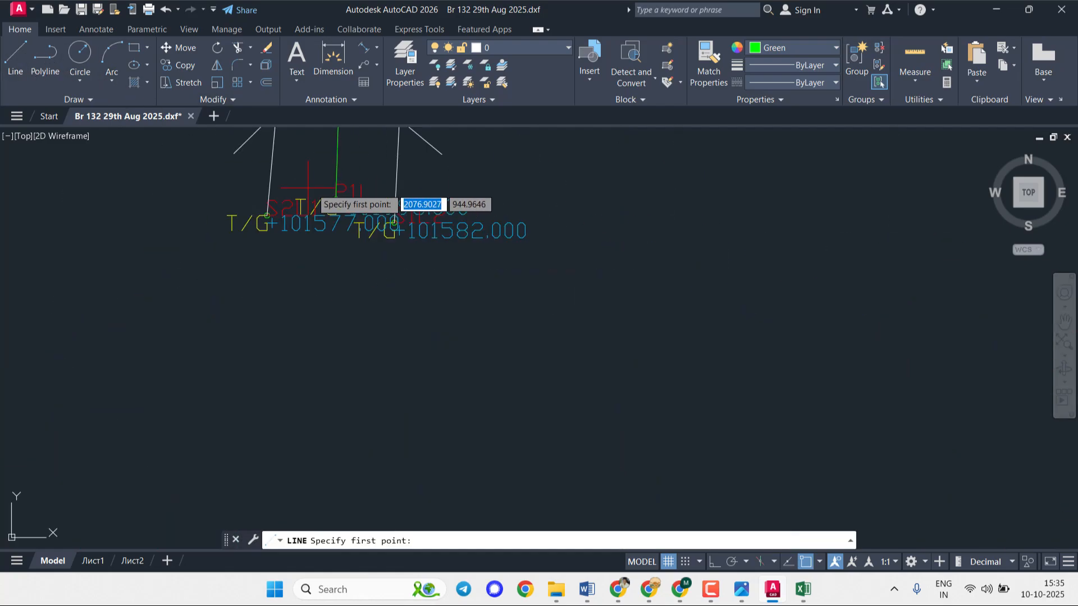
middle_drag(327, 147, 481, 532)
middle_drag(493, 493, 483, 343)
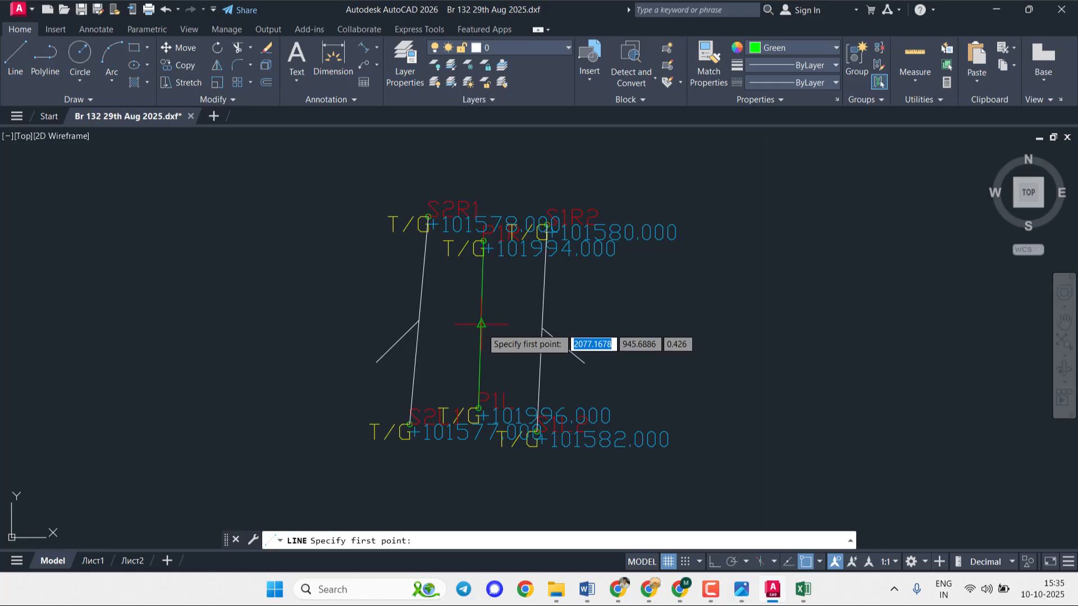
click(481, 324)
key(Escape)
key(Escape)
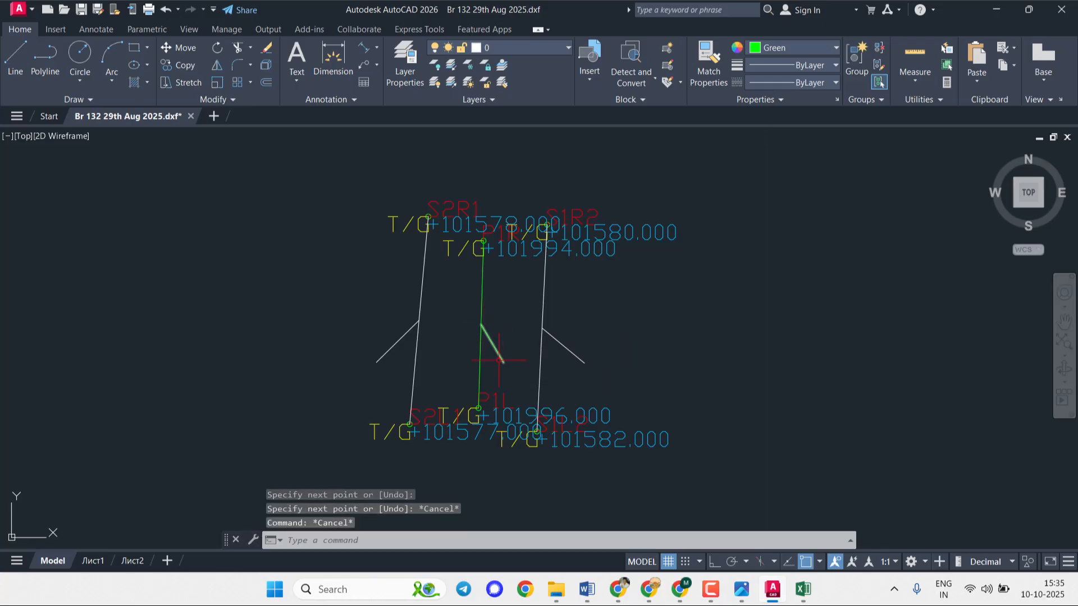
- Draw a line from point P2R down toward point P2L at pier P2
click(23, 55)
scroll(35, 163, down, 4)
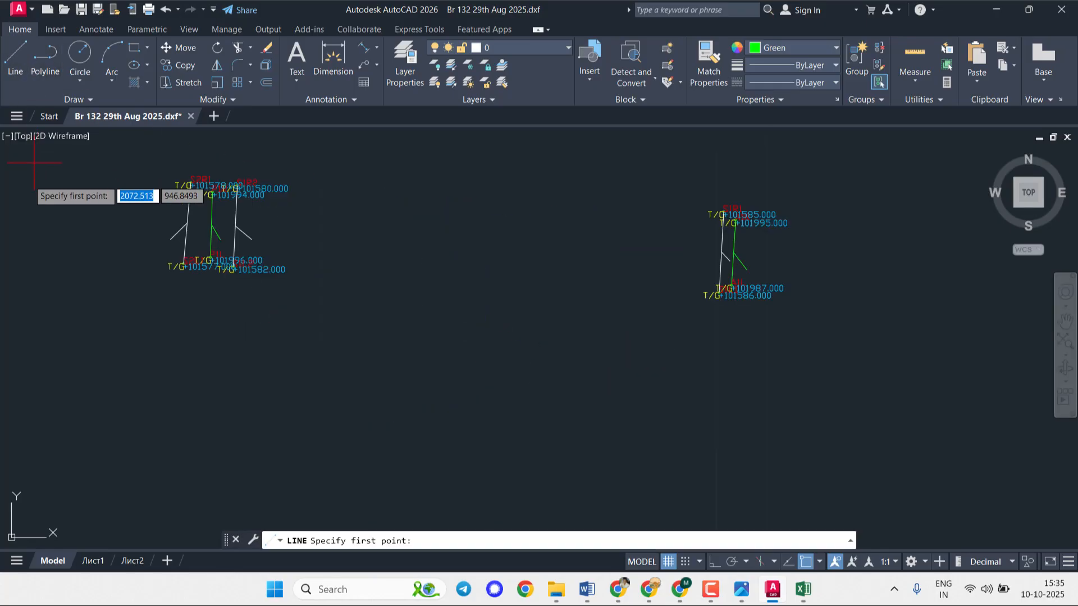
middle_drag(73, 202, 746, 348)
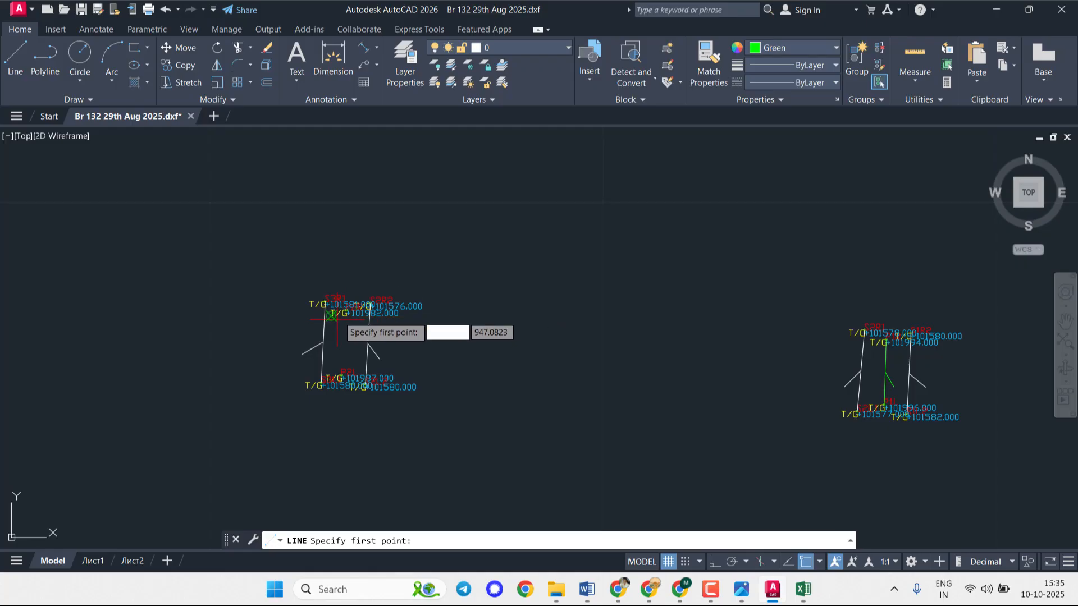
scroll(343, 314, up, 8)
scroll(347, 312, up, 8)
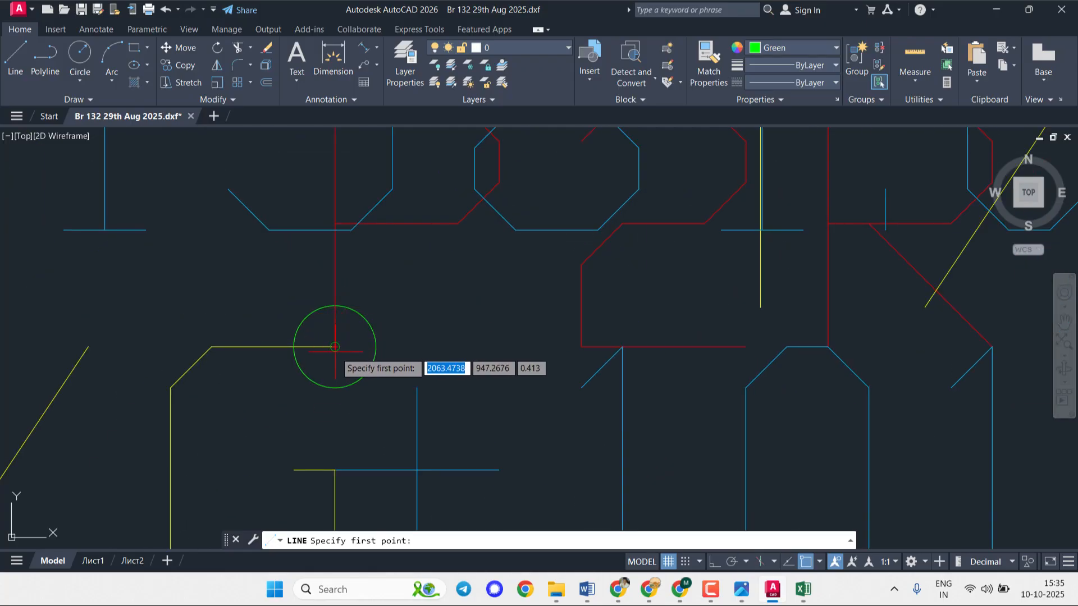
click(335, 346)
scroll(337, 354, down, 6)
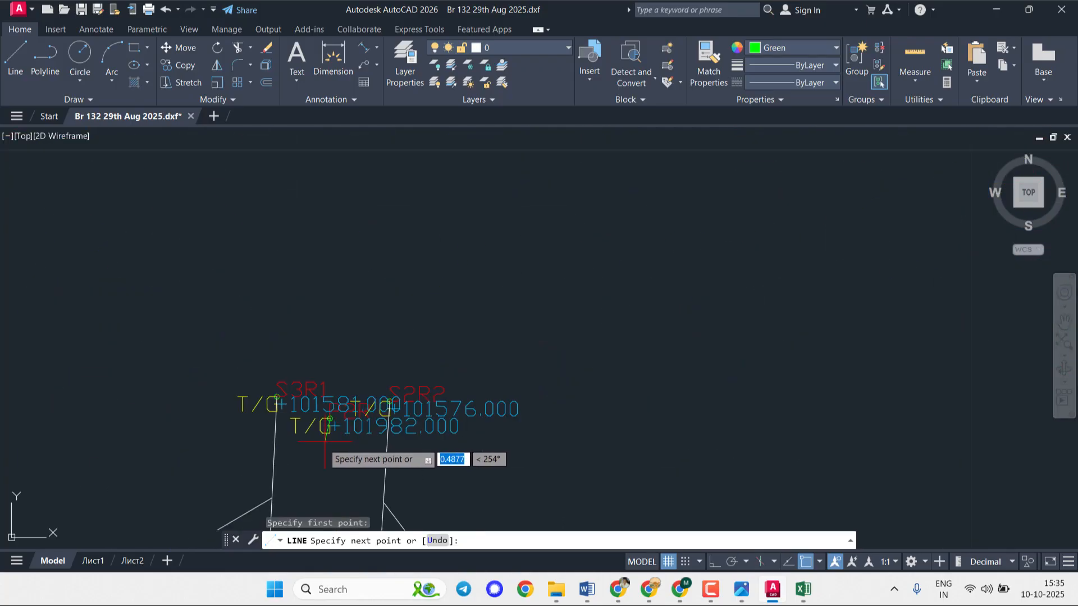
middle_drag(344, 368, 370, 286)
scroll(371, 321, up, 2)
scroll(369, 402, up, 7)
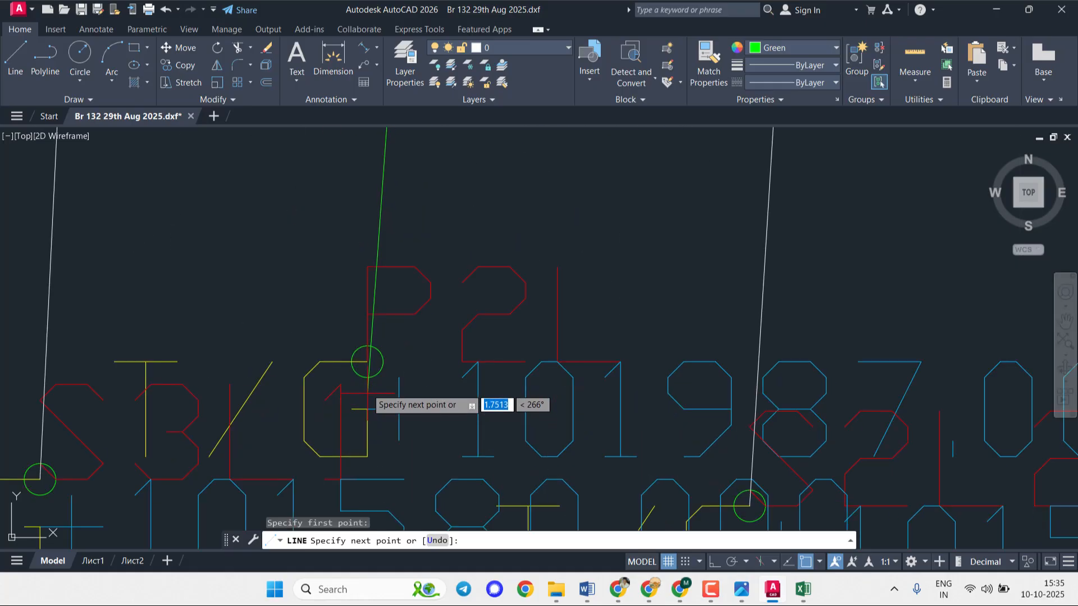
scroll(367, 361, up, 4)
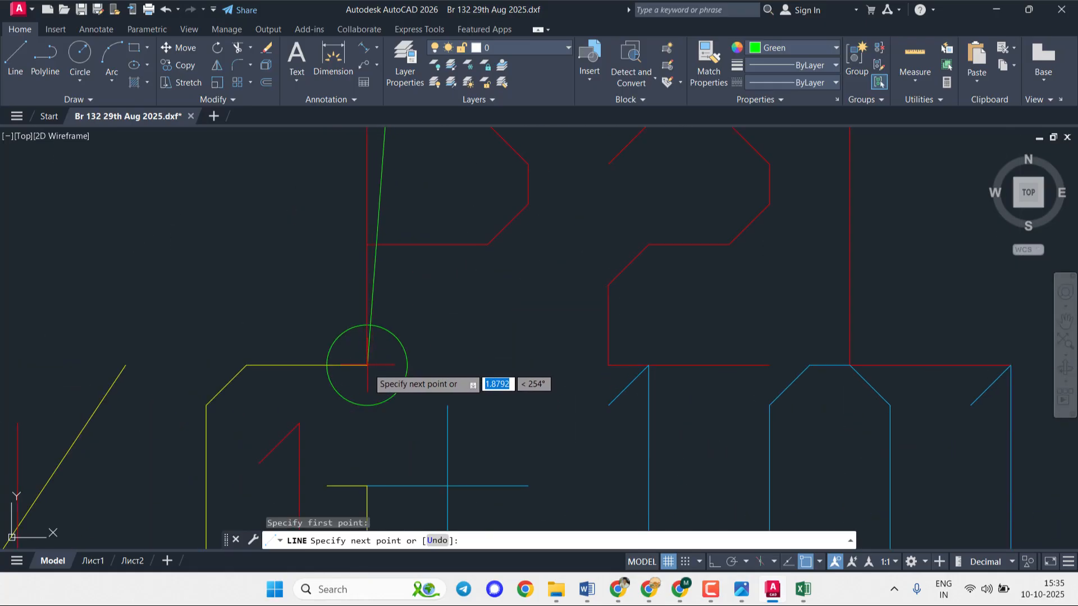
scroll(366, 306, up, 10)
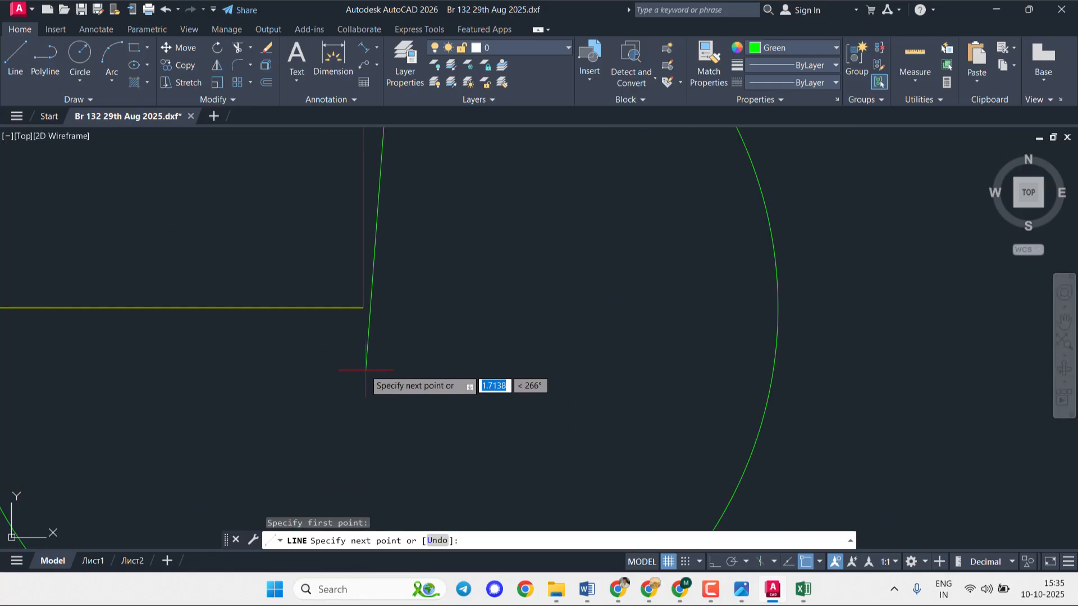
click(364, 307)
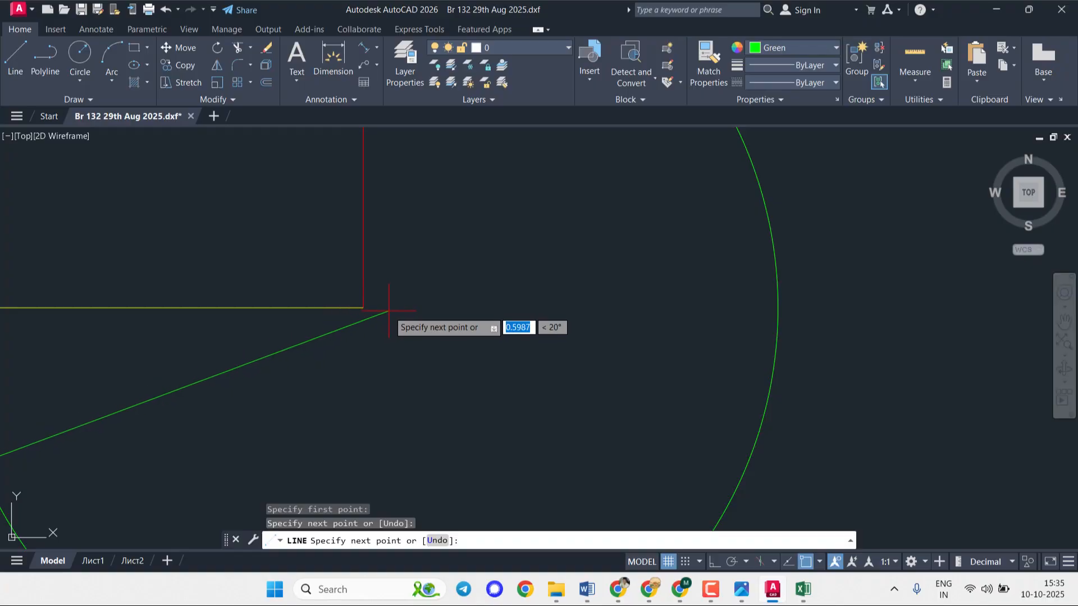
key(Escape)
click(388, 310)
key(Escape)
key(Escape)
key(Escape)
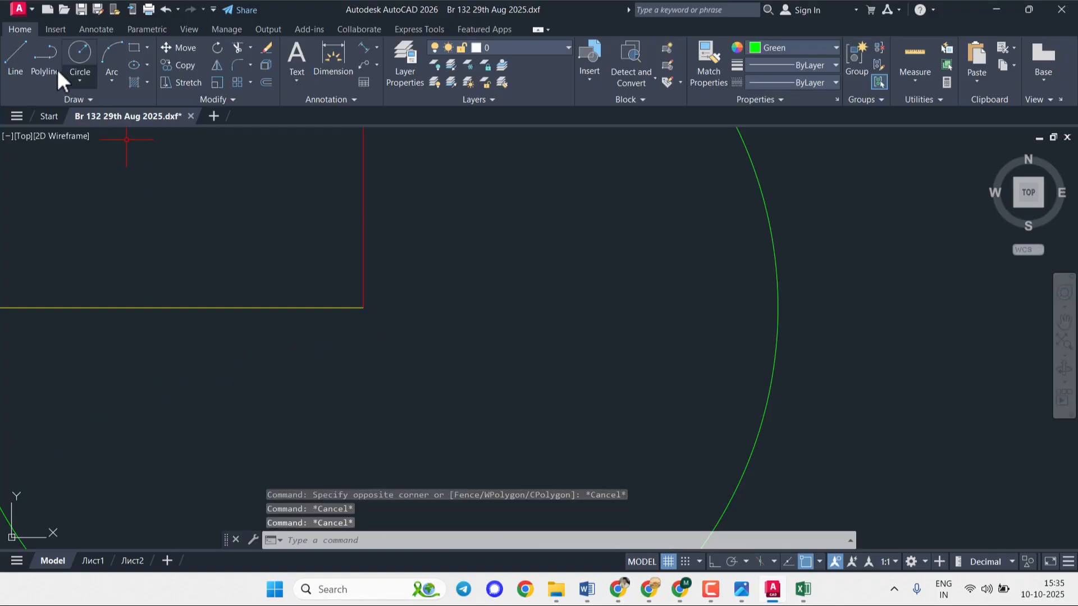
- Stretch the lower end of the new pier P2 line onto the centre of point P2L
scroll(204, 302, down, 18)
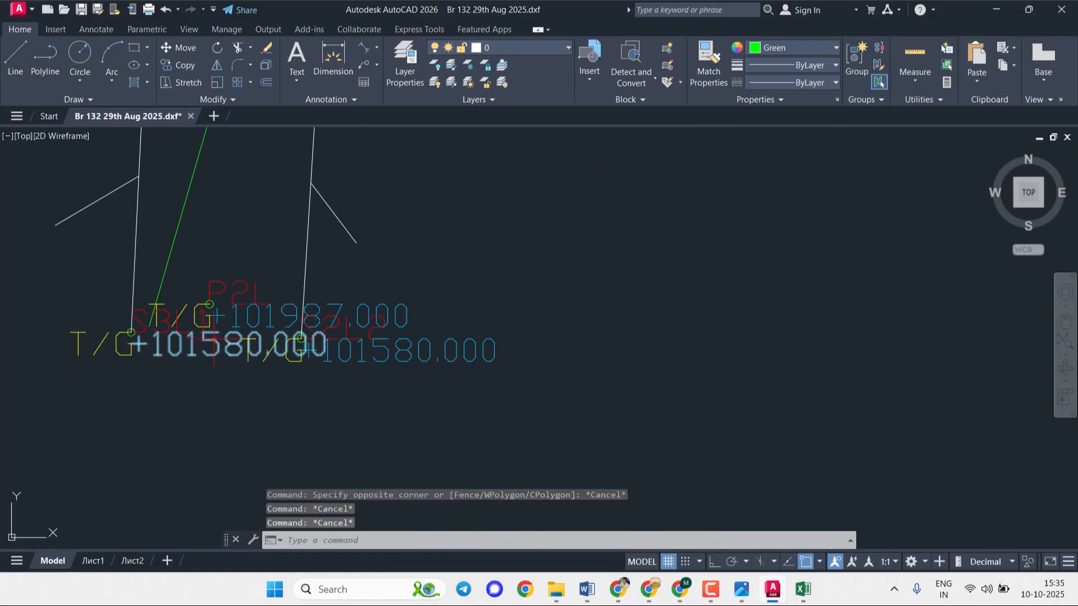
click(164, 282)
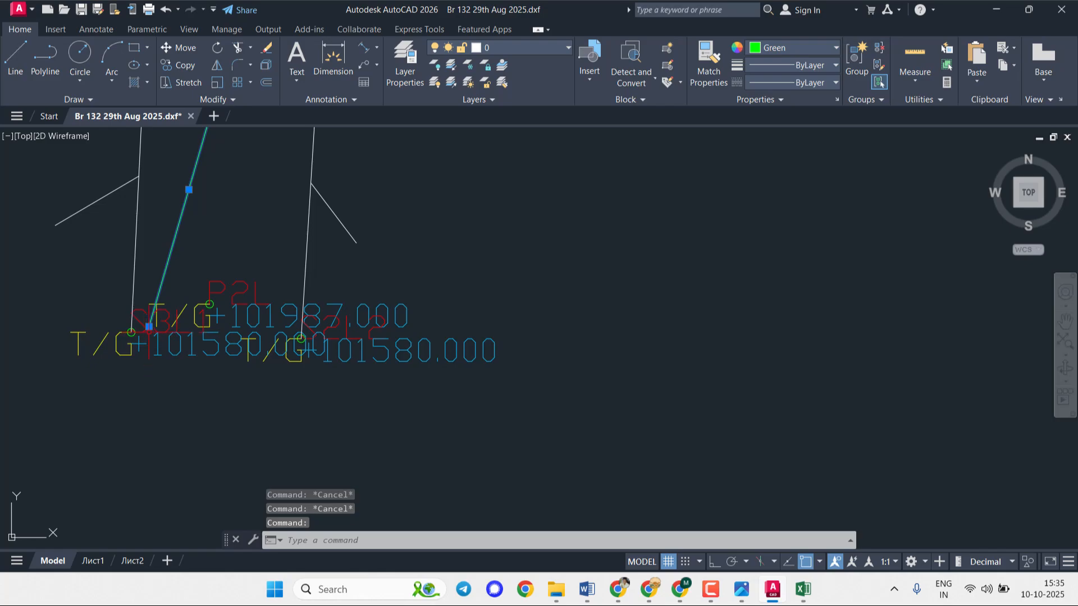
click(149, 326)
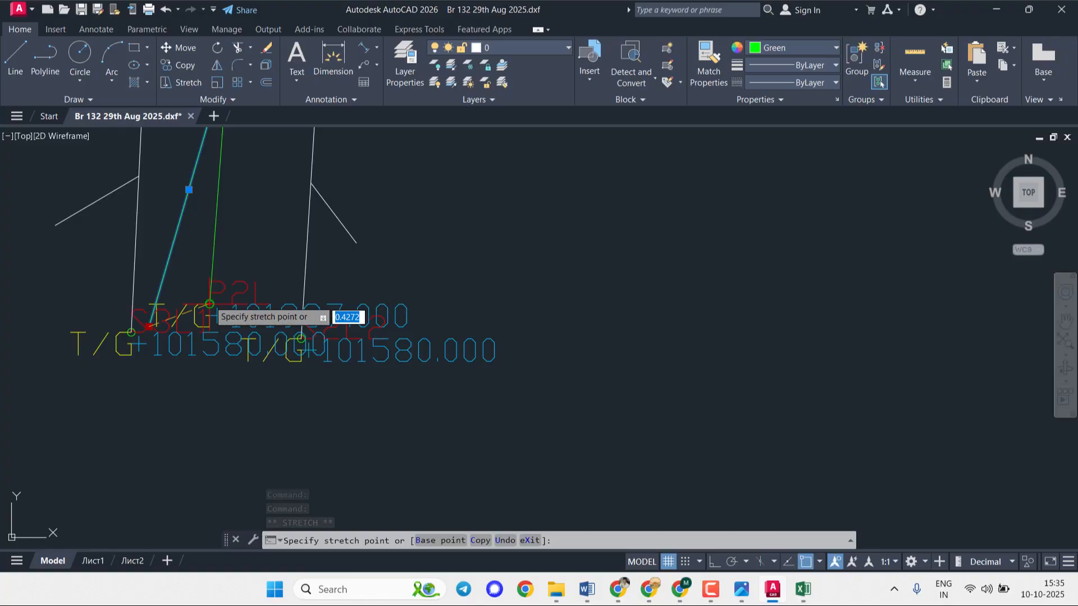
scroll(149, 326, up, 6)
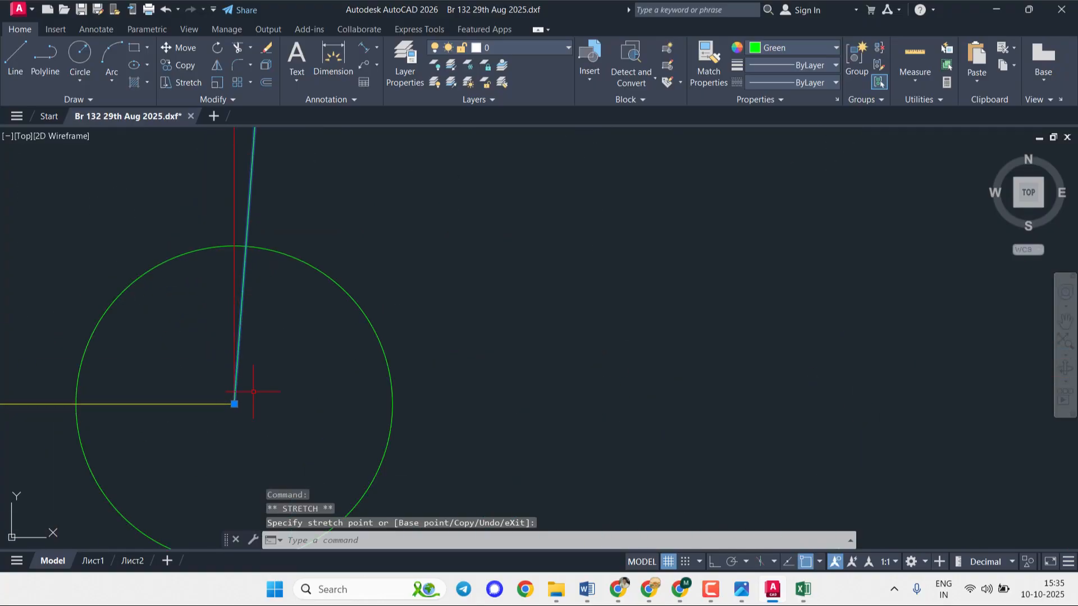
scroll(254, 392, up, 6)
key(Escape)
scroll(199, 354, down, 10)
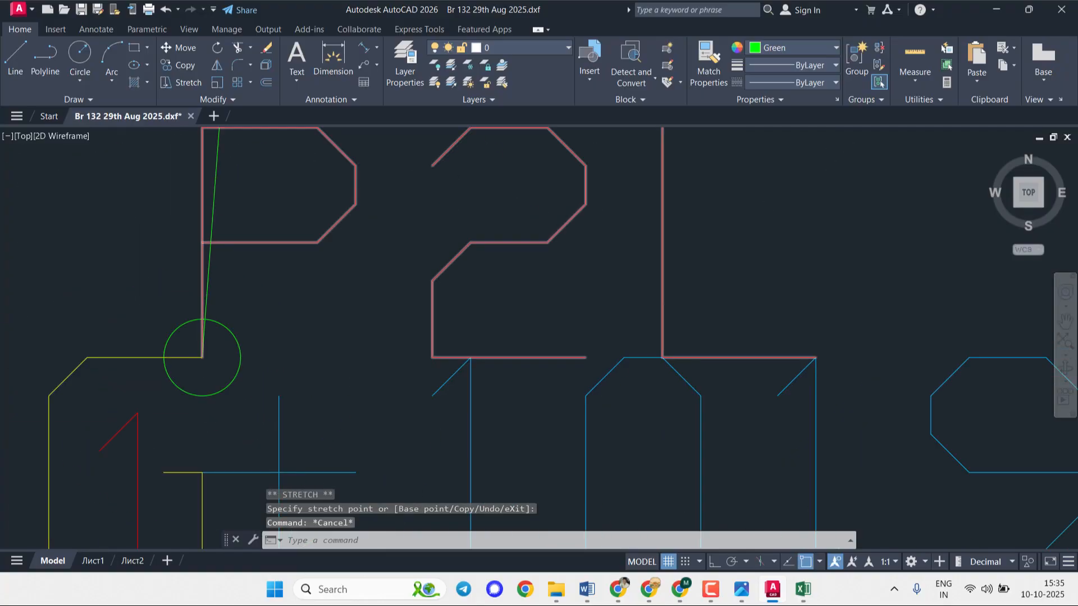
- Draw a short diagonal marker line from the midpoint of the P2R–P2L line
middle_drag(181, 343, 653, 337)
click(18, 68)
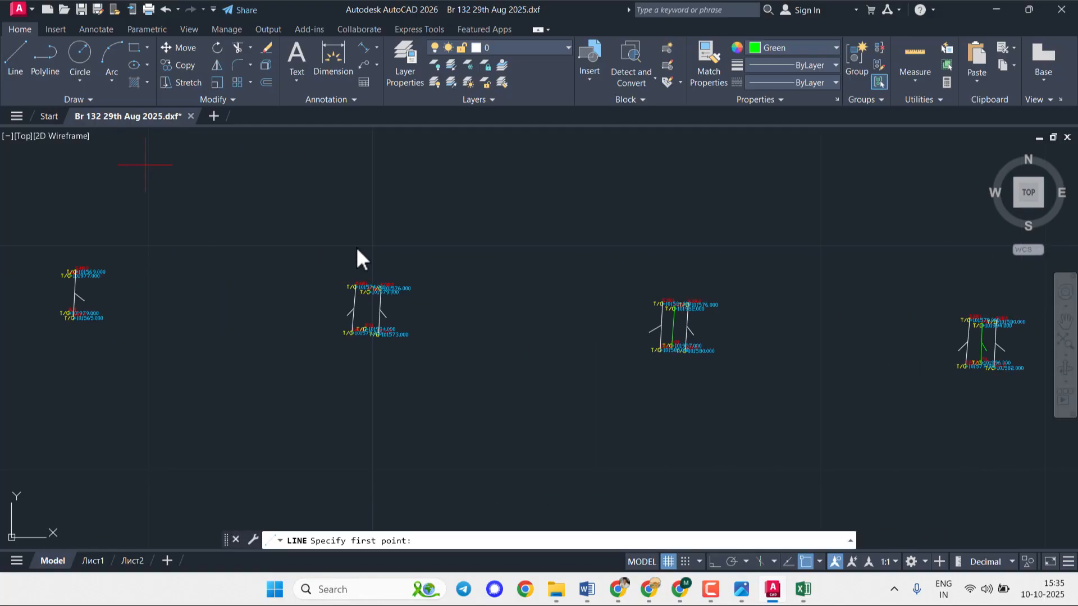
scroll(636, 339, up, 10)
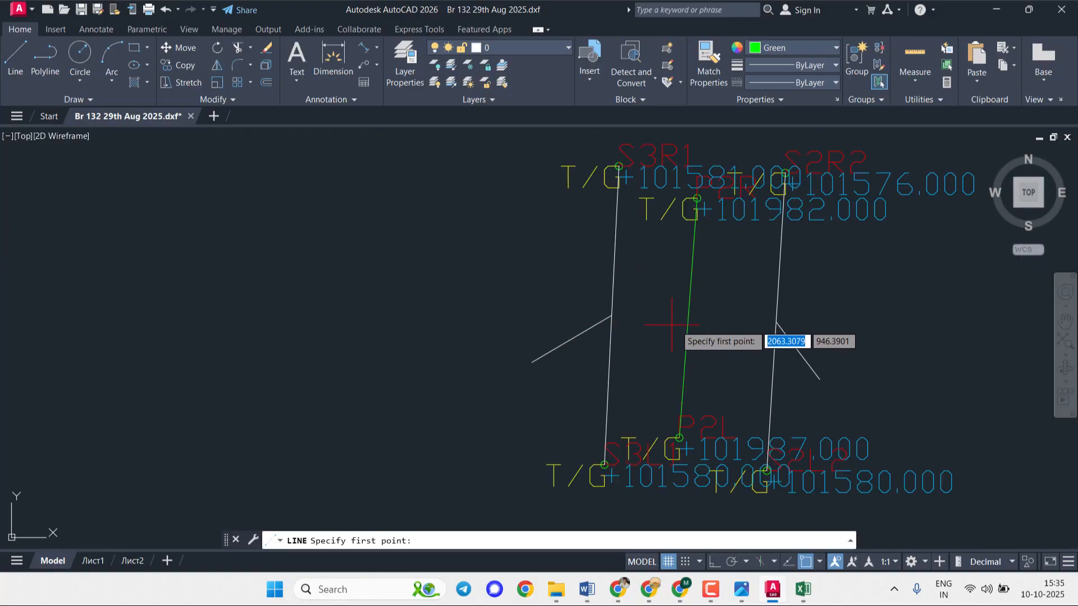
middle_drag(702, 327, 571, 273)
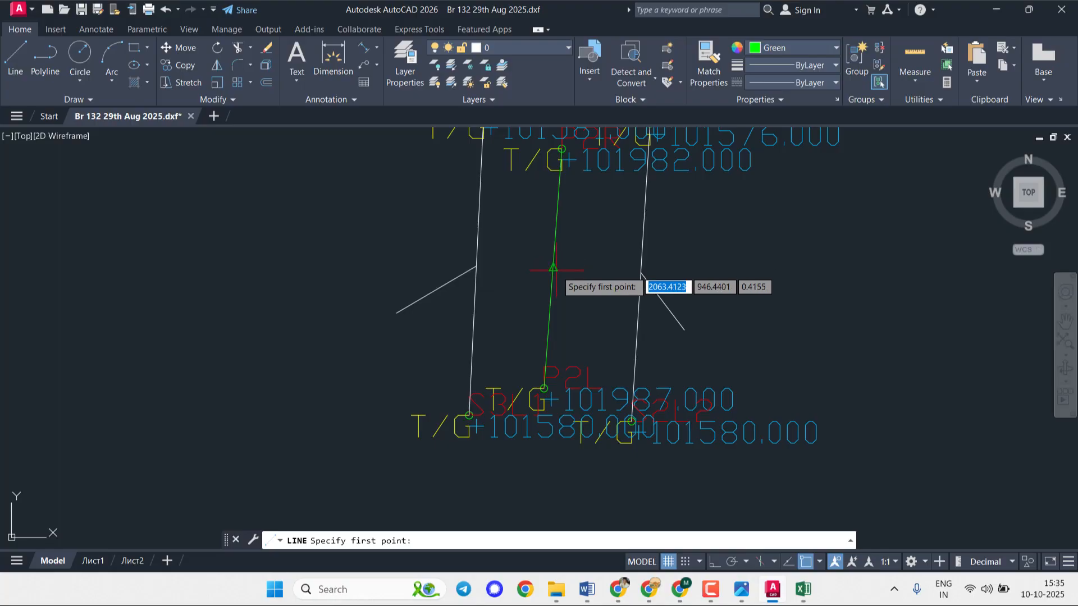
click(554, 268)
click(586, 310)
key(Escape)
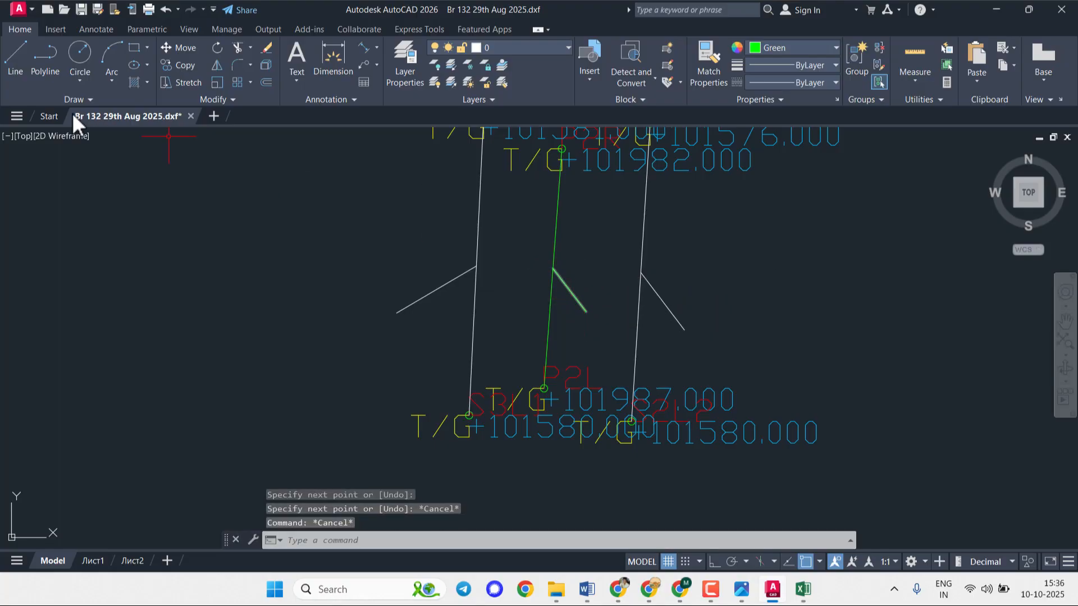
- Draw a line from point P3R to point P3L at pier P3
click(15, 66)
scroll(132, 255, down, 10)
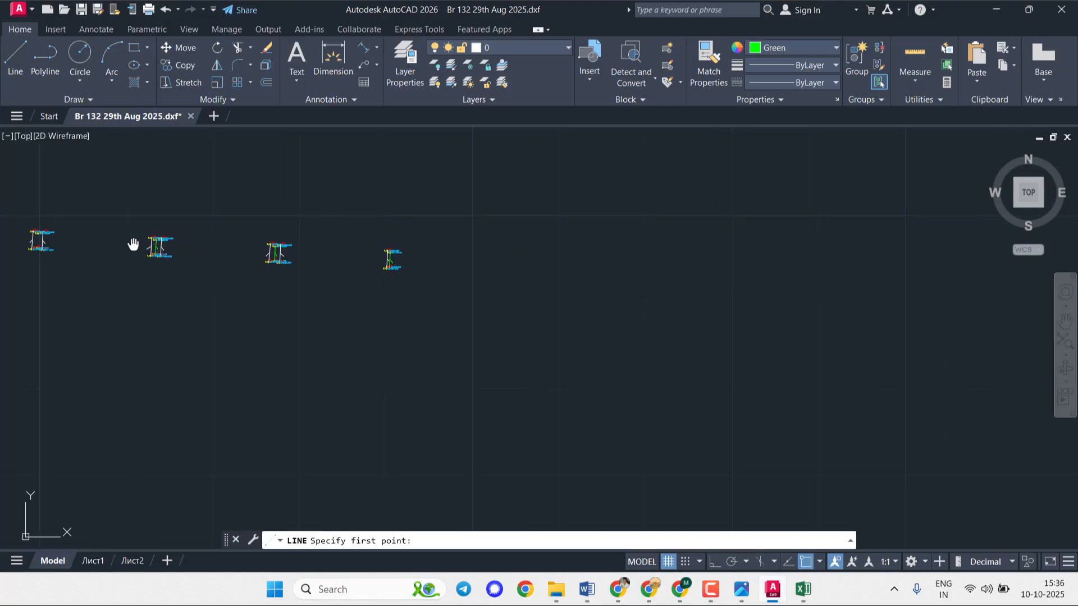
middle_drag(133, 243, 398, 283)
scroll(411, 291, up, 10)
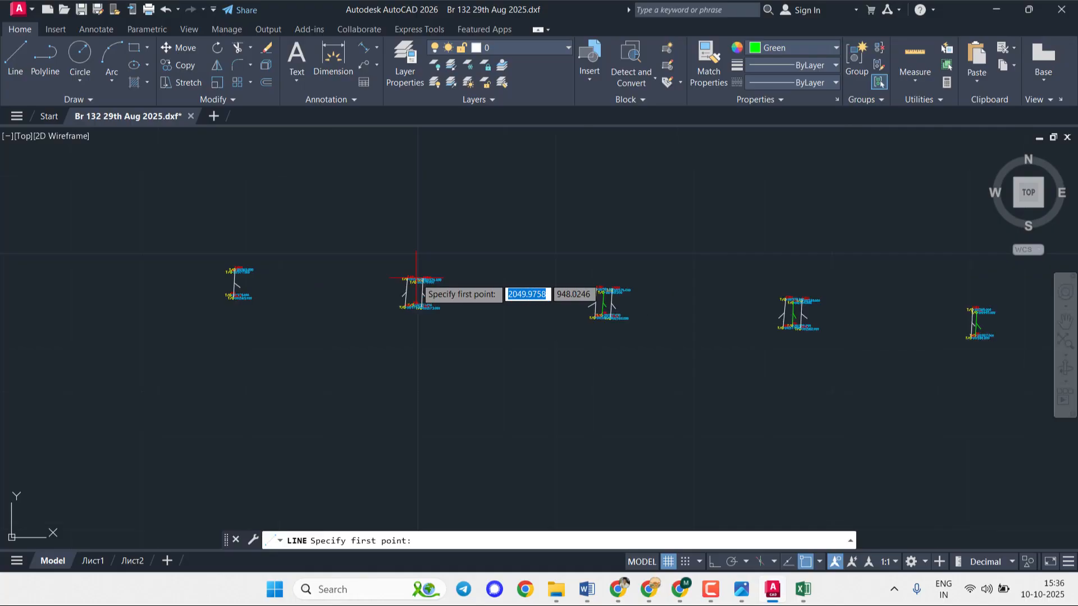
scroll(411, 296, up, 7)
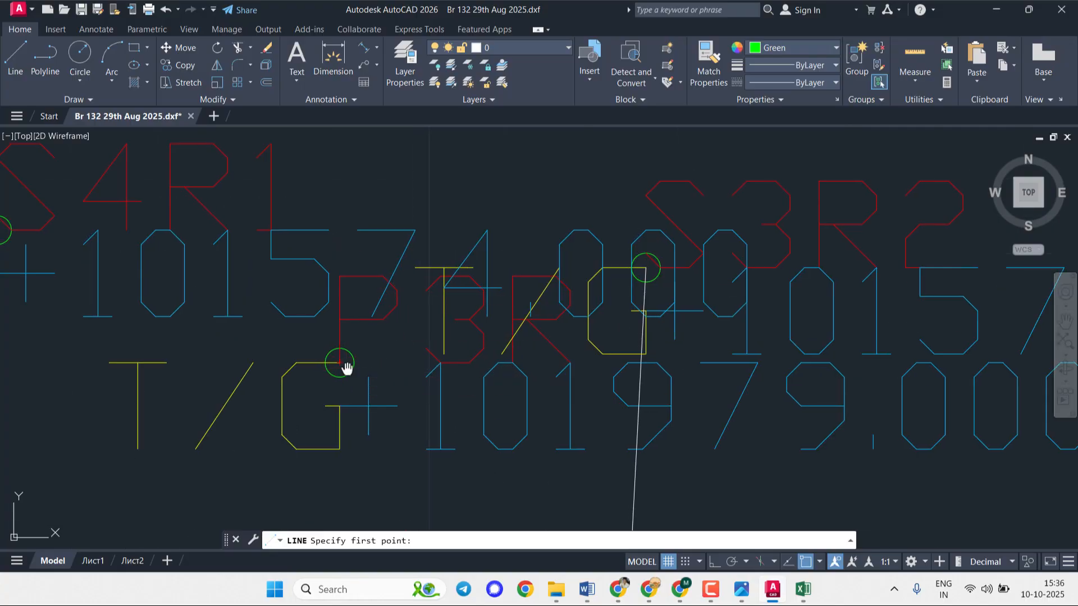
middle_drag(349, 366, 356, 199)
click(356, 200)
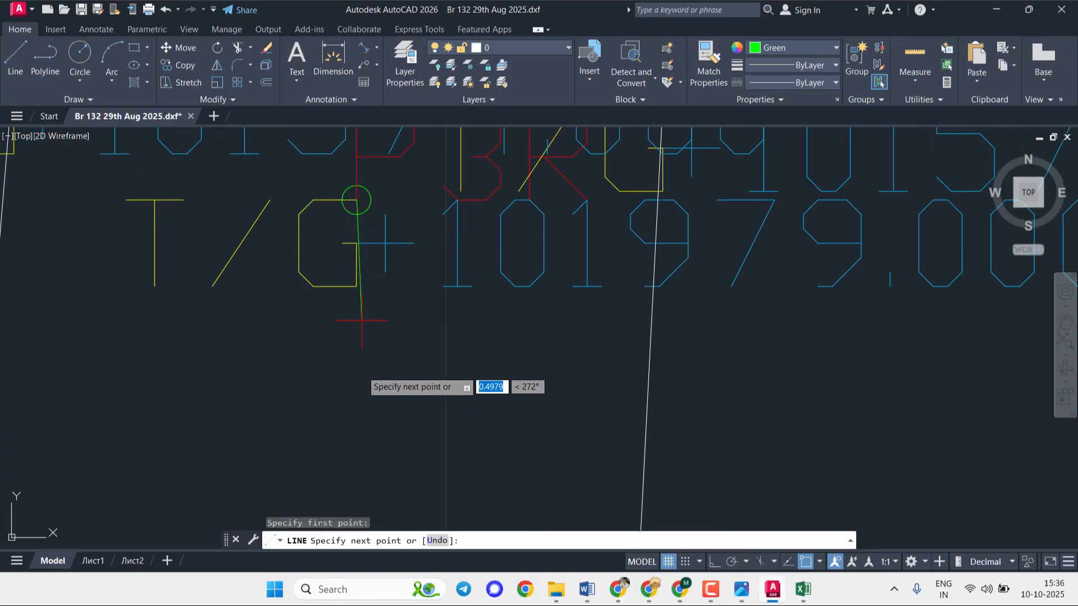
scroll(357, 387, down, 5)
middle_drag(339, 458, 360, 389)
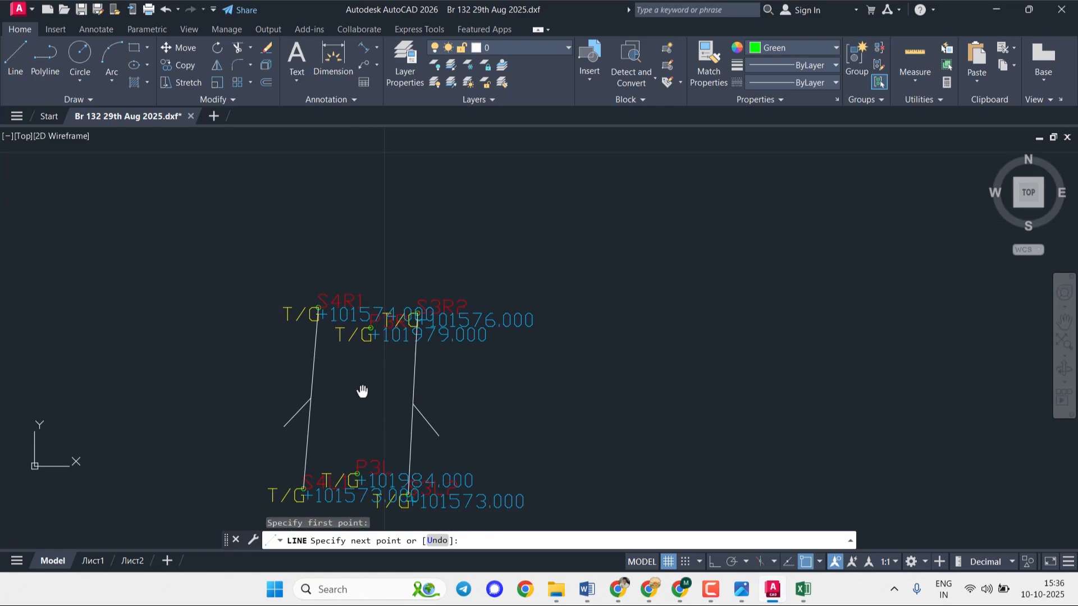
scroll(391, 332, up, 7)
scroll(392, 331, up, 2)
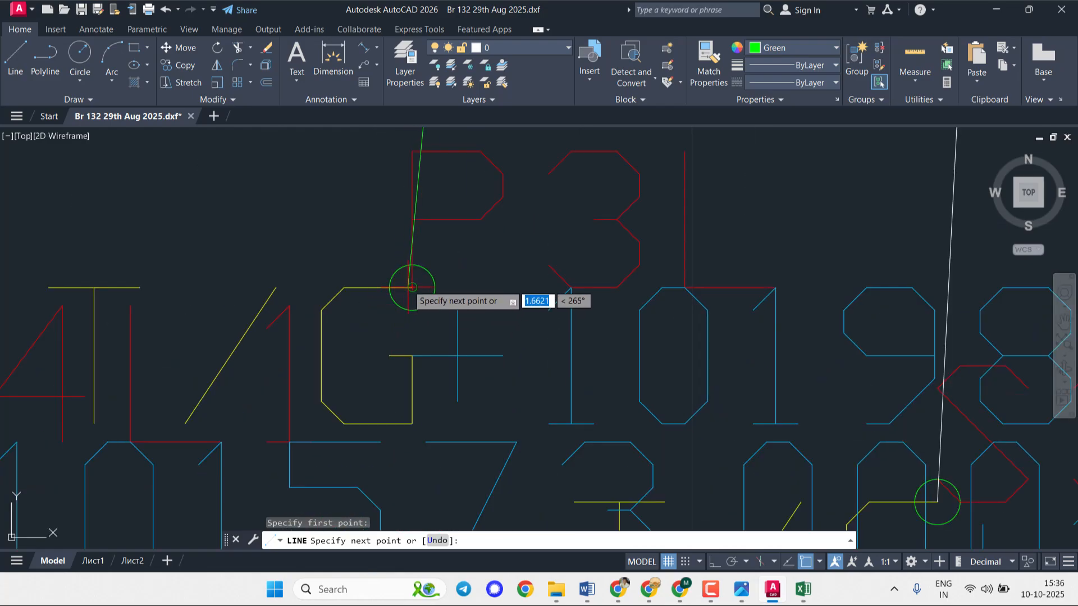
key(Escape)
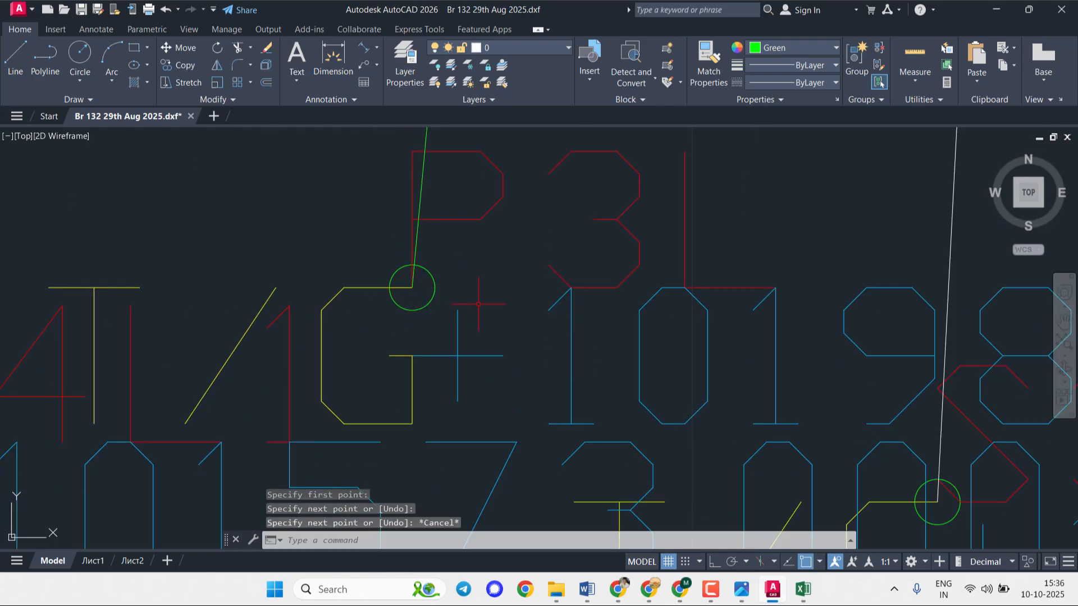
- Draw a short diagonal marker line from the midpoint of the P3R–P3L line
scroll(353, 254, down, 12)
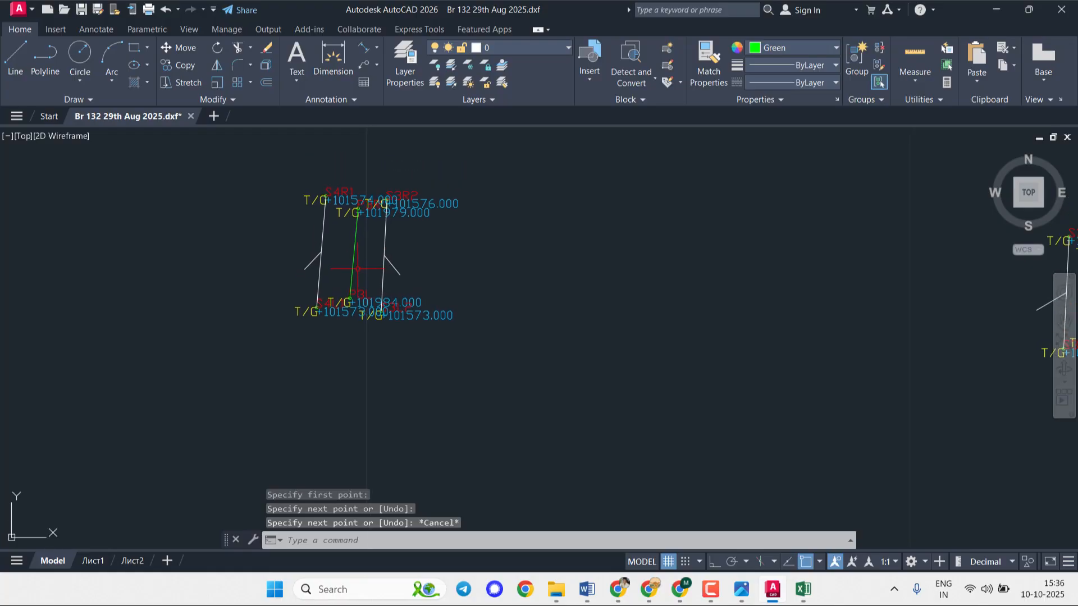
click(26, 58)
scroll(365, 253, up, 5)
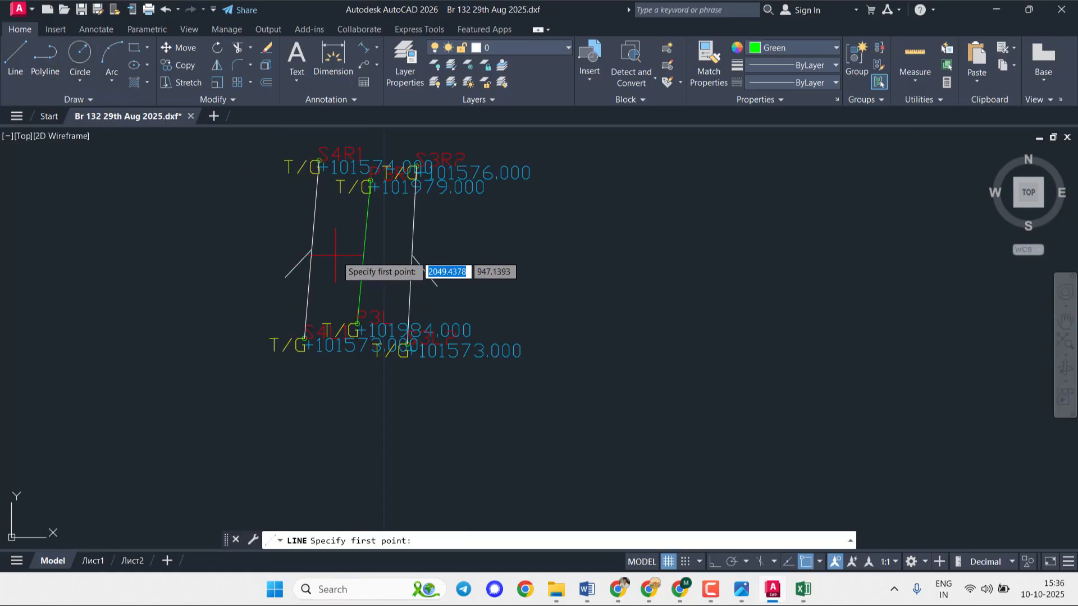
click(398, 244)
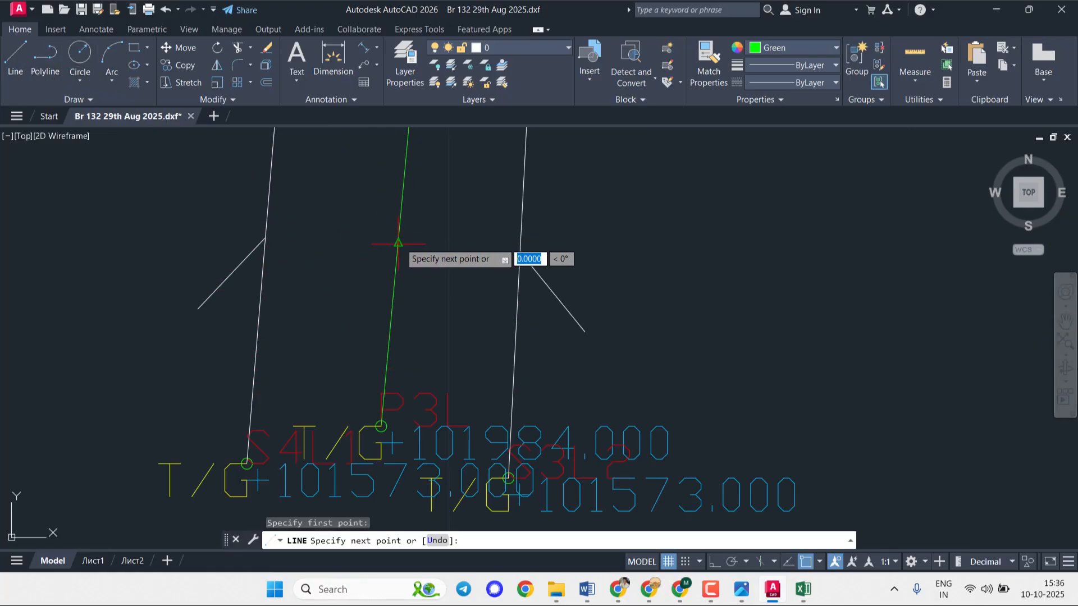
click(438, 305)
key(Escape)
- Draw a line at abutment A2 from the centre of point A2R down towards point A2L
scroll(412, 318, down, 8)
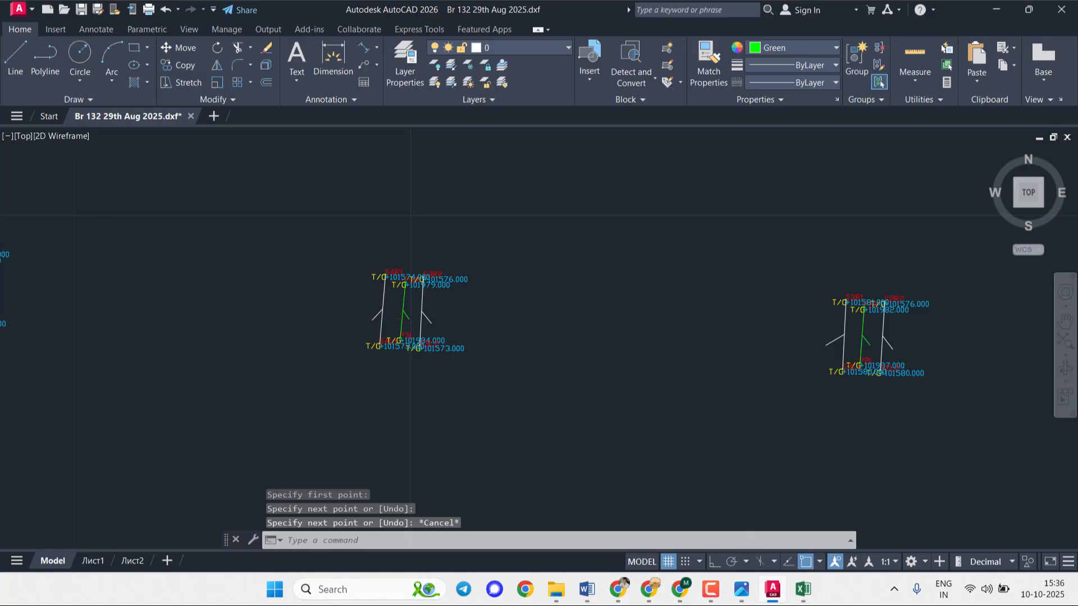
scroll(398, 319, down, 2)
middle_drag(346, 309, 705, 322)
scroll(471, 310, up, 6)
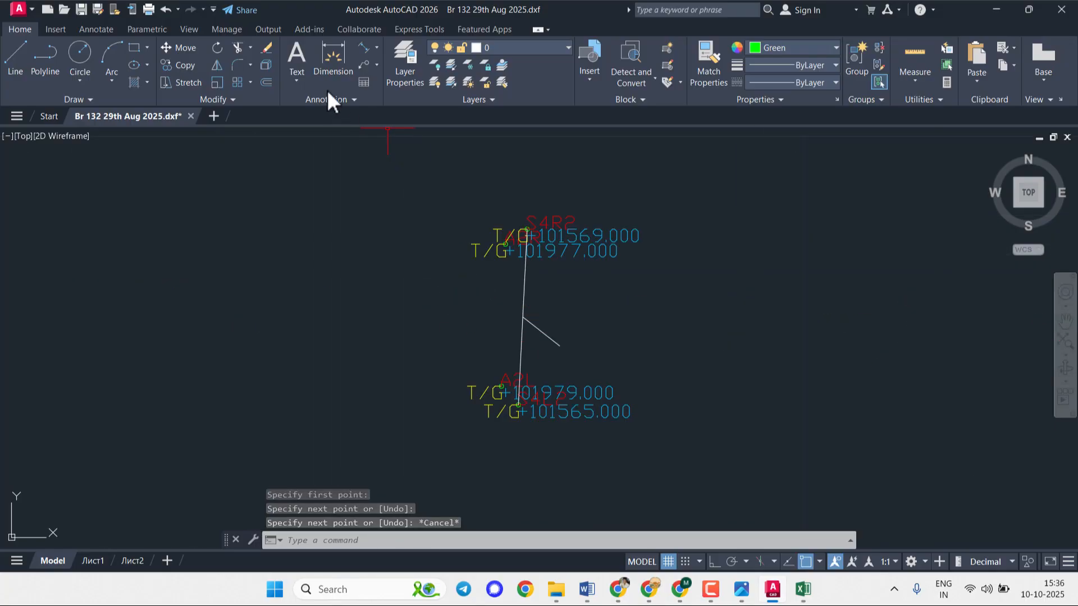
click(12, 52)
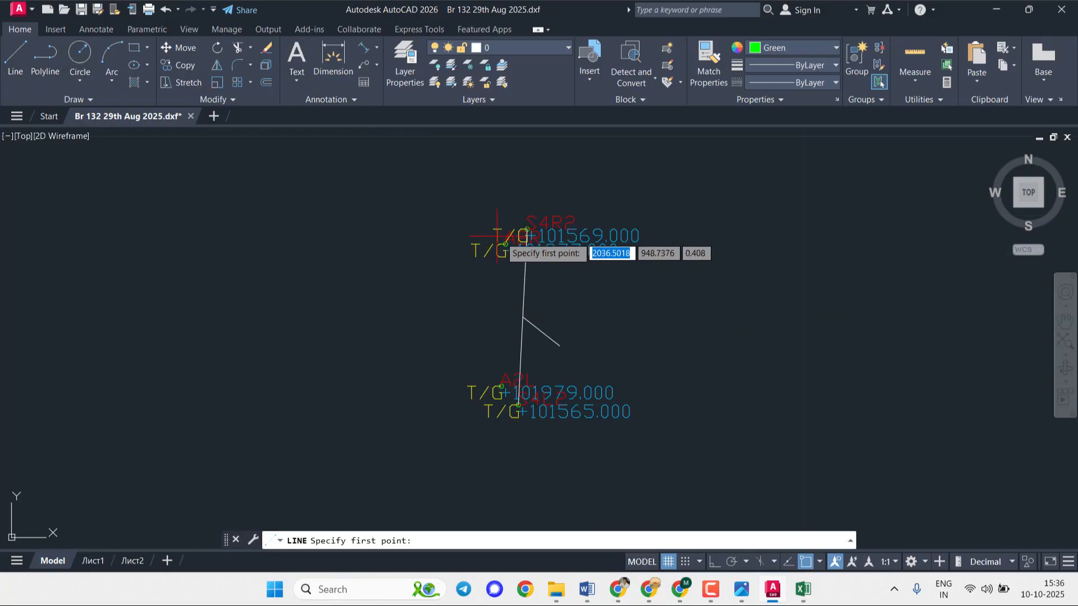
scroll(505, 245, up, 5)
click(508, 287)
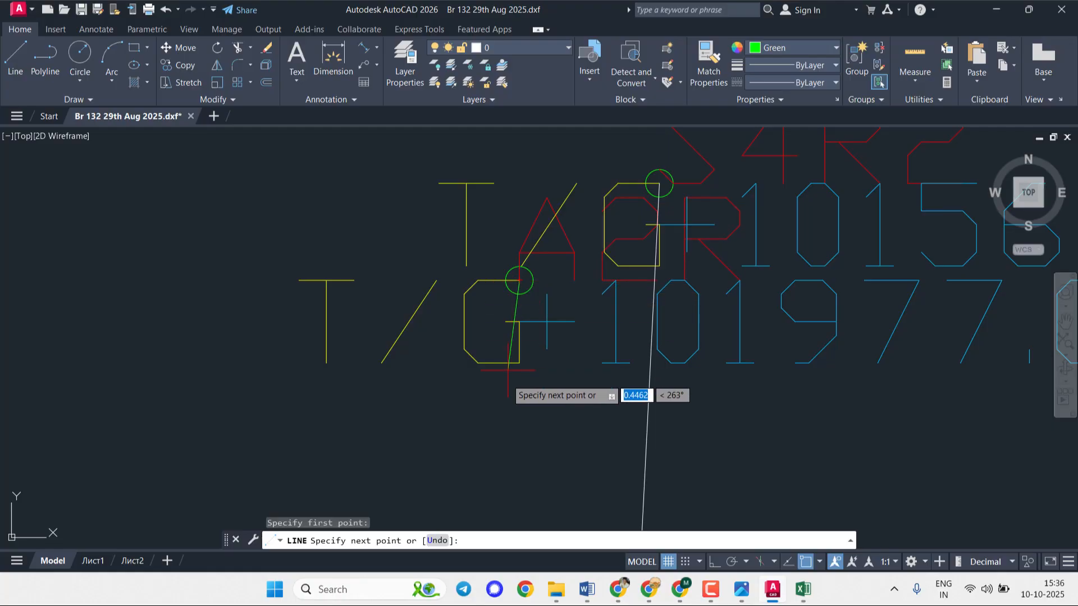
scroll(504, 390, down, 3)
scroll(502, 429, down, 4)
middle_drag(498, 430, 512, 253)
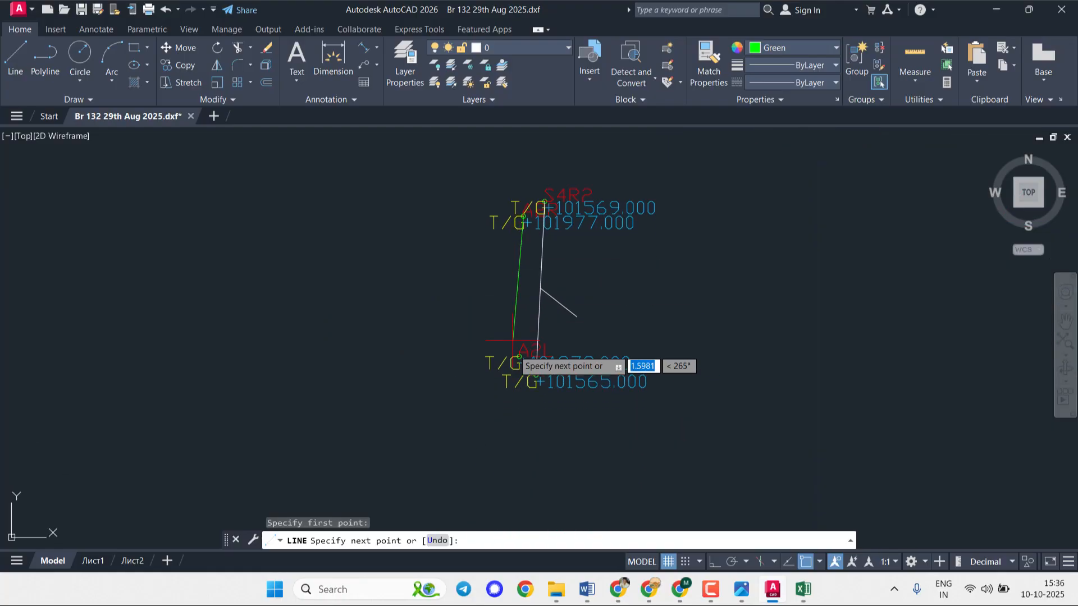
scroll(518, 357, up, 10)
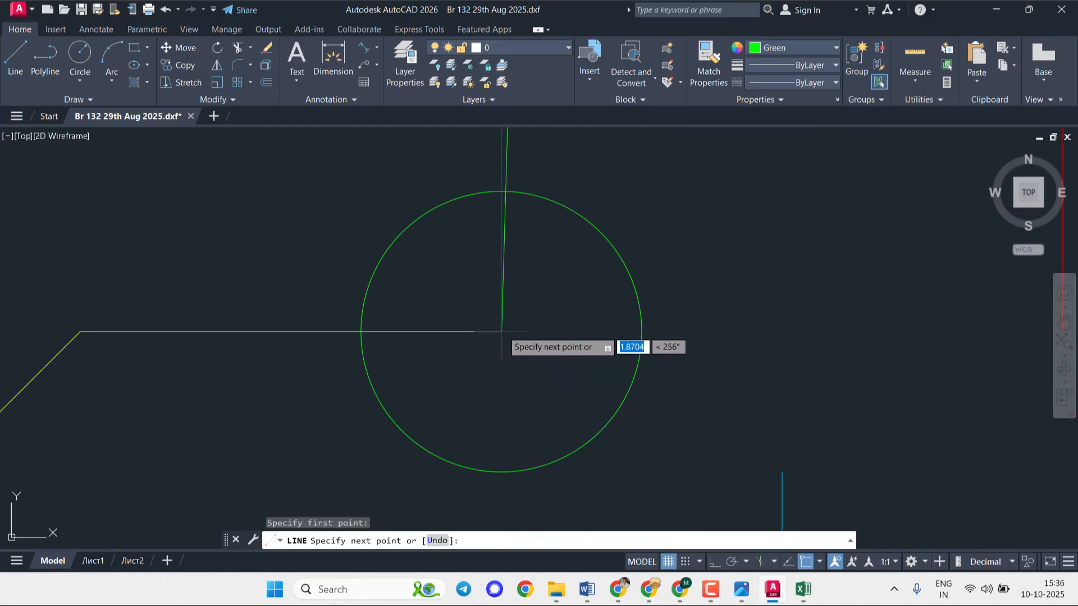
scroll(508, 337, down, 6)
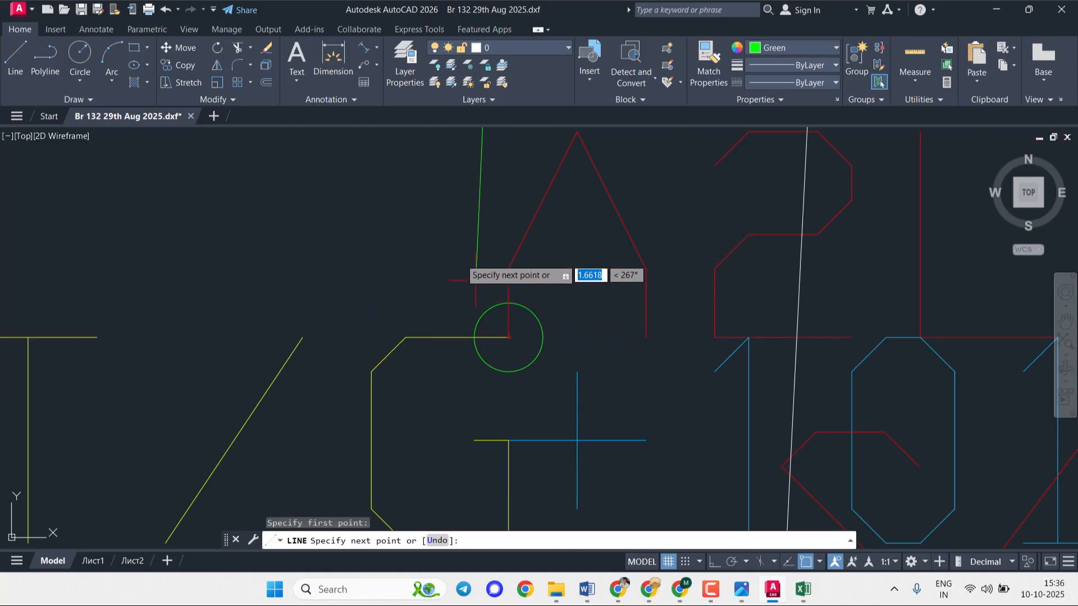
click(432, 254)
key(Escape)
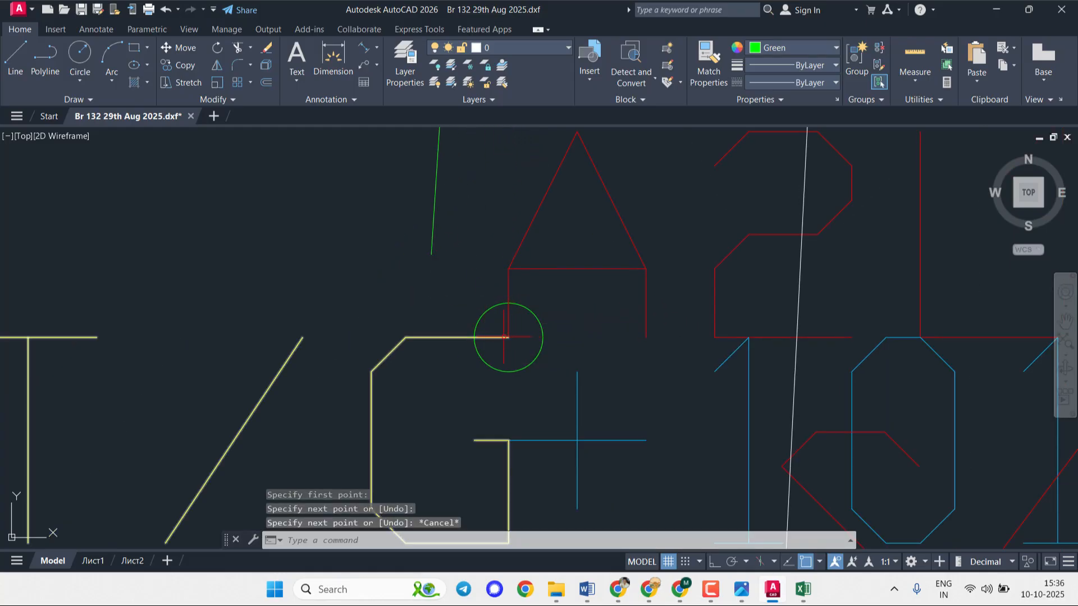
- Stretch the lower end of the new abutment A2 line onto the centre of point A2L
click(508, 337)
key(Escape)
key(Escape)
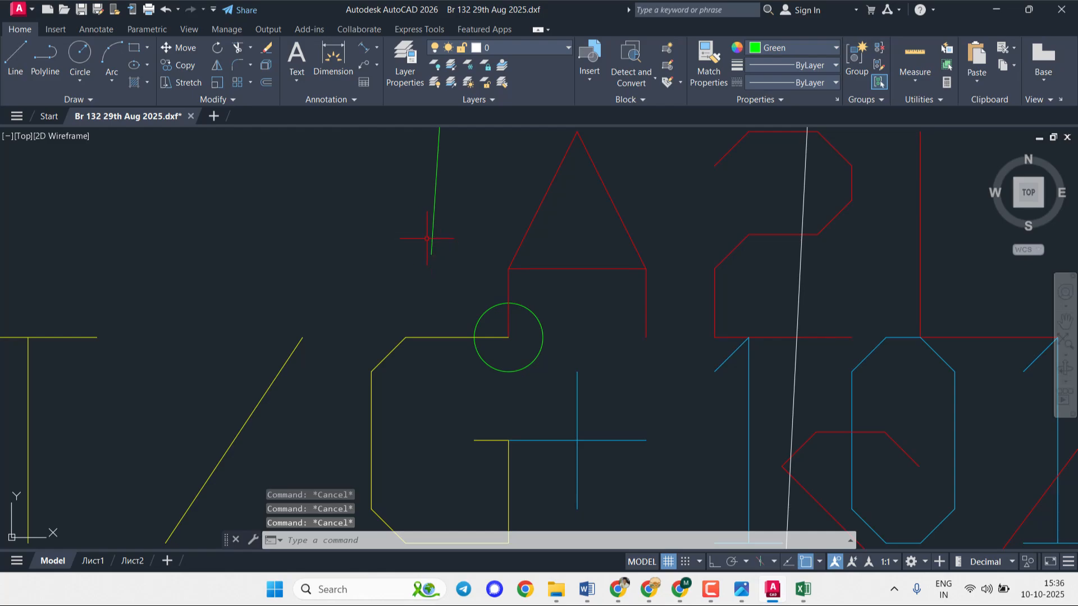
click(431, 254)
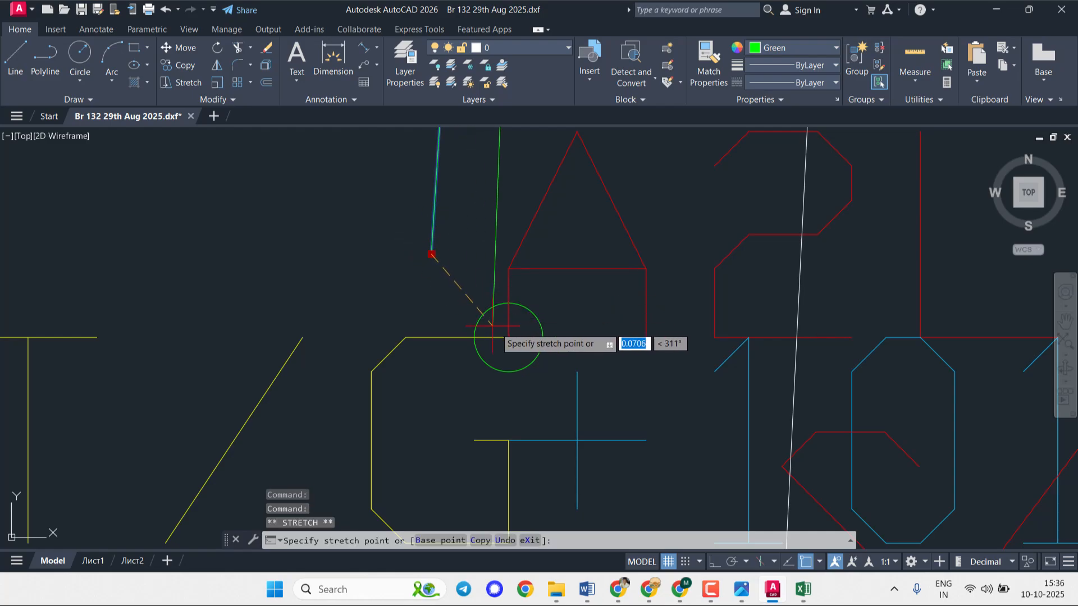
key(Escape)
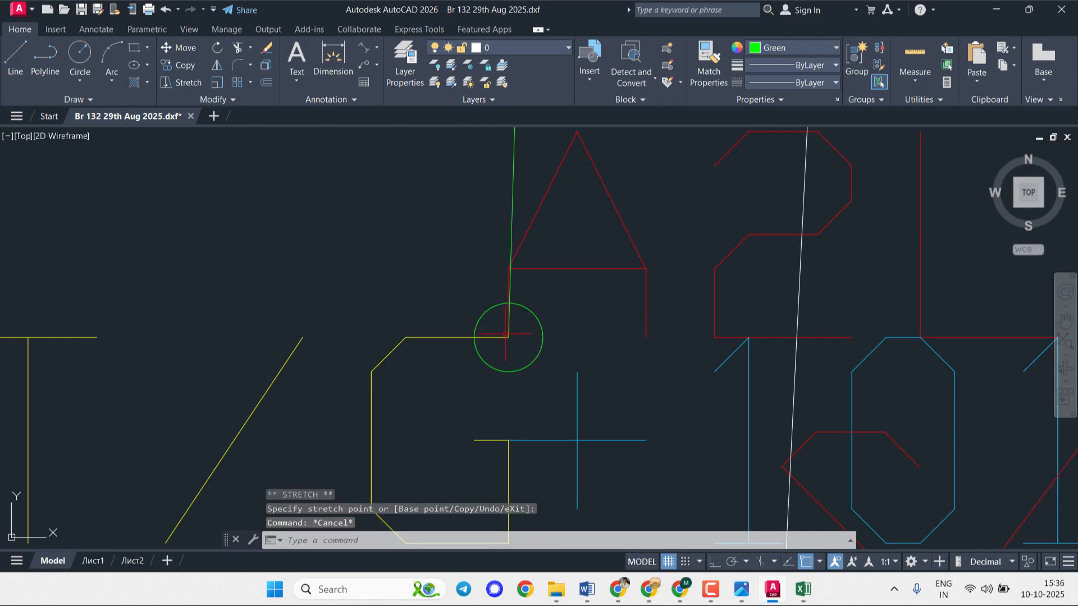
- Draw a short diagonal marker line from the midpoint of the A2R–A2L line
scroll(497, 269, down, 9)
middle_drag(490, 212, 465, 393)
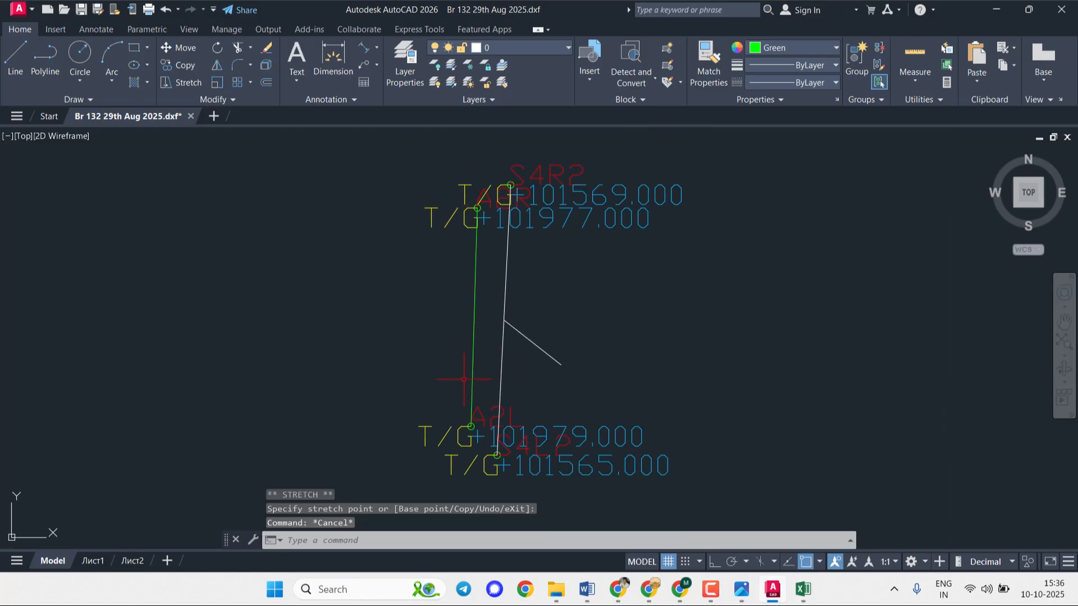
key(Escape)
click(22, 58)
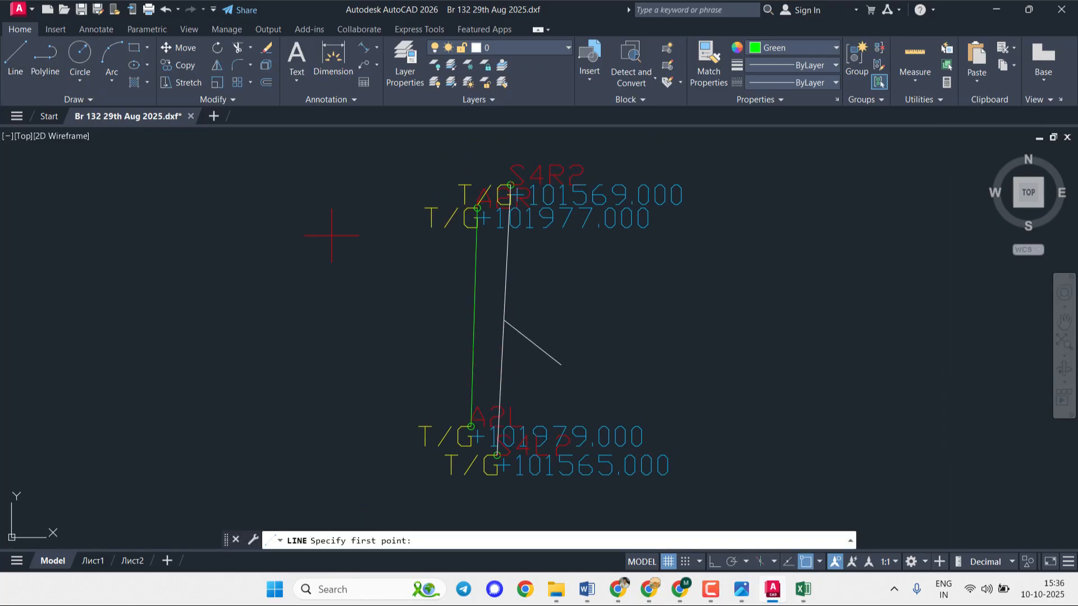
click(474, 318)
click(405, 370)
key(Escape)
key(Escape)
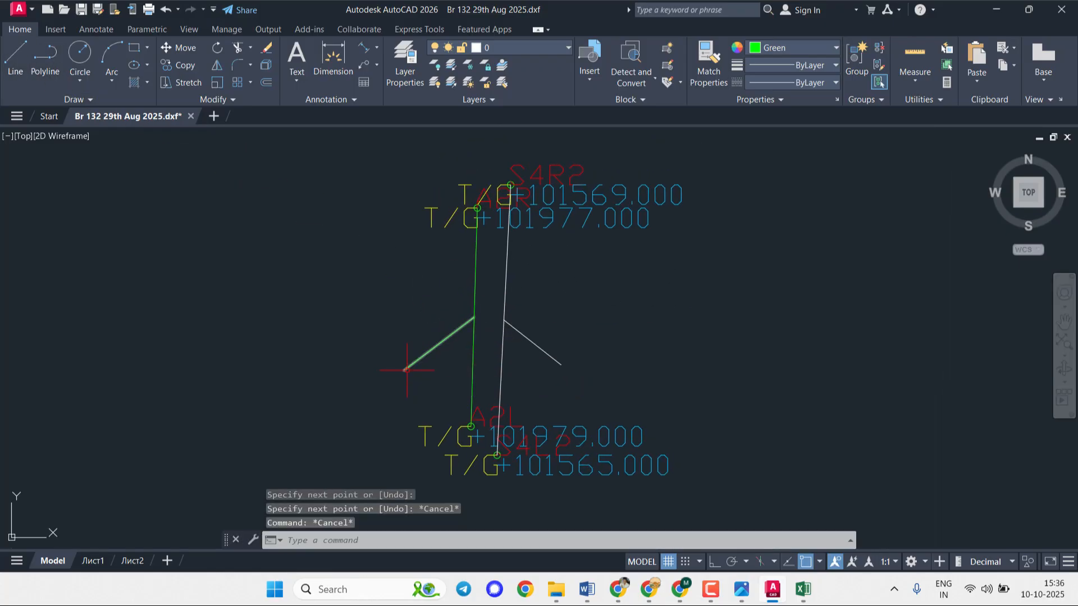
- Set the current colour to Red and draw a line from abutment A2's centre point to abutment A1's centre point
click(785, 49)
click(753, 182)
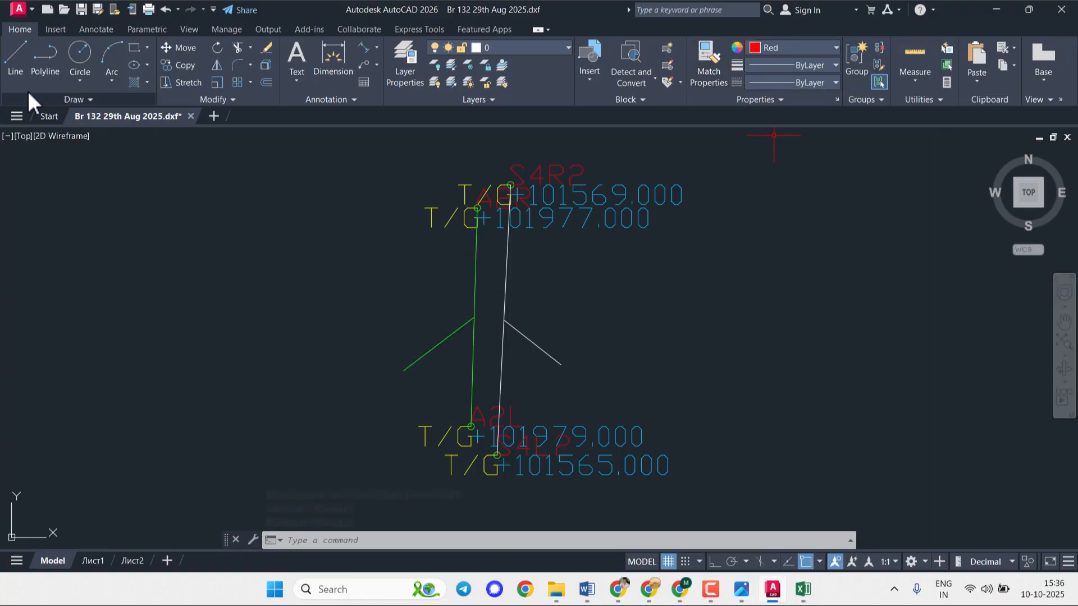
click(17, 56)
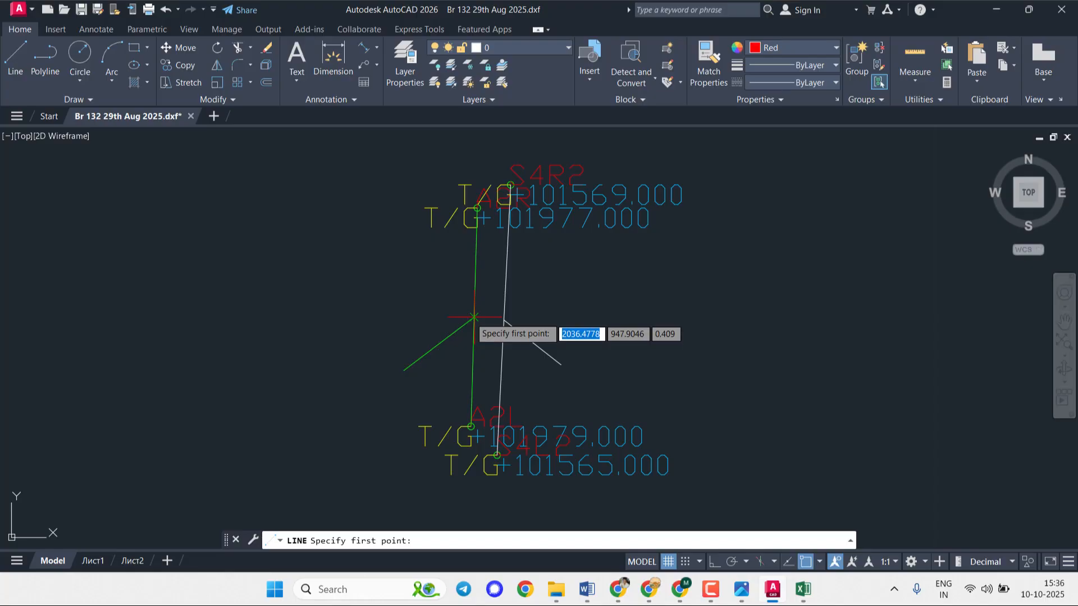
scroll(474, 318, up, 5)
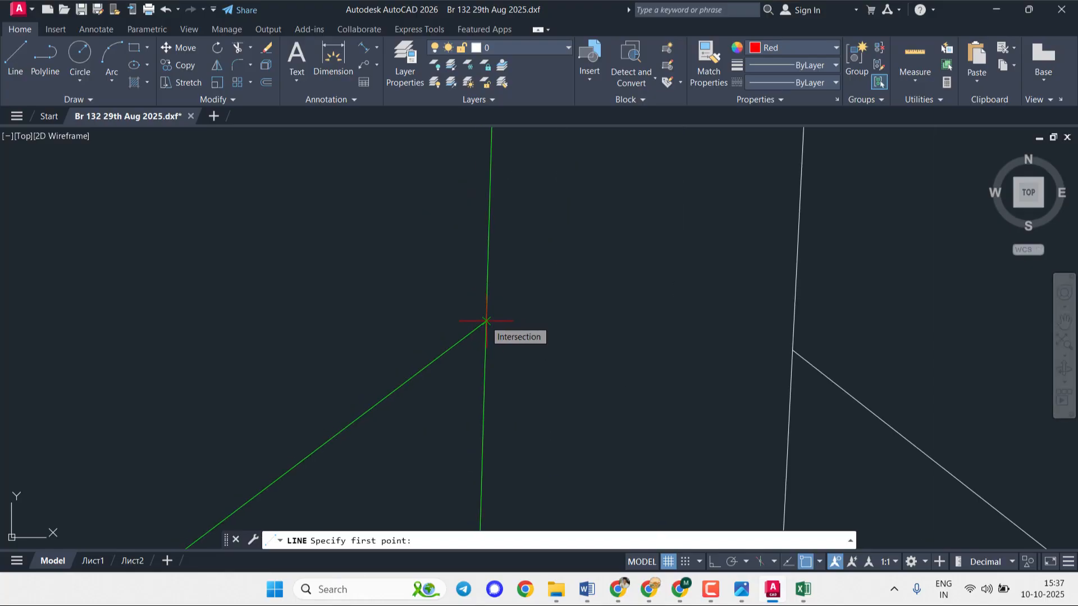
click(486, 321)
scroll(786, 321, down, 6)
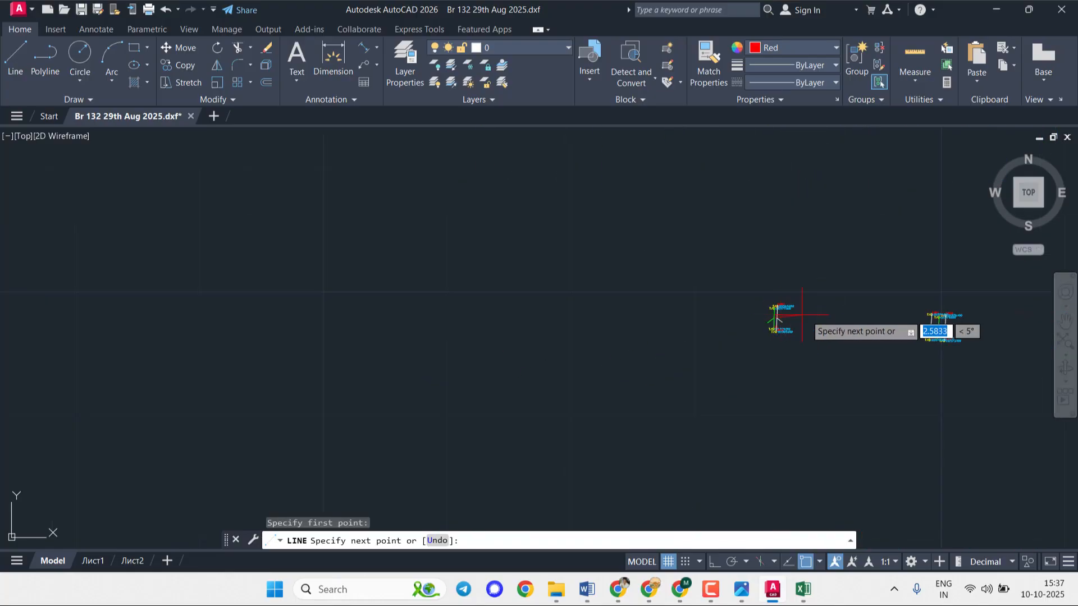
mouse_move(801, 315)
middle_down()
mouse_move(513, 281)
mouse_move(163, 275)
middle_up()
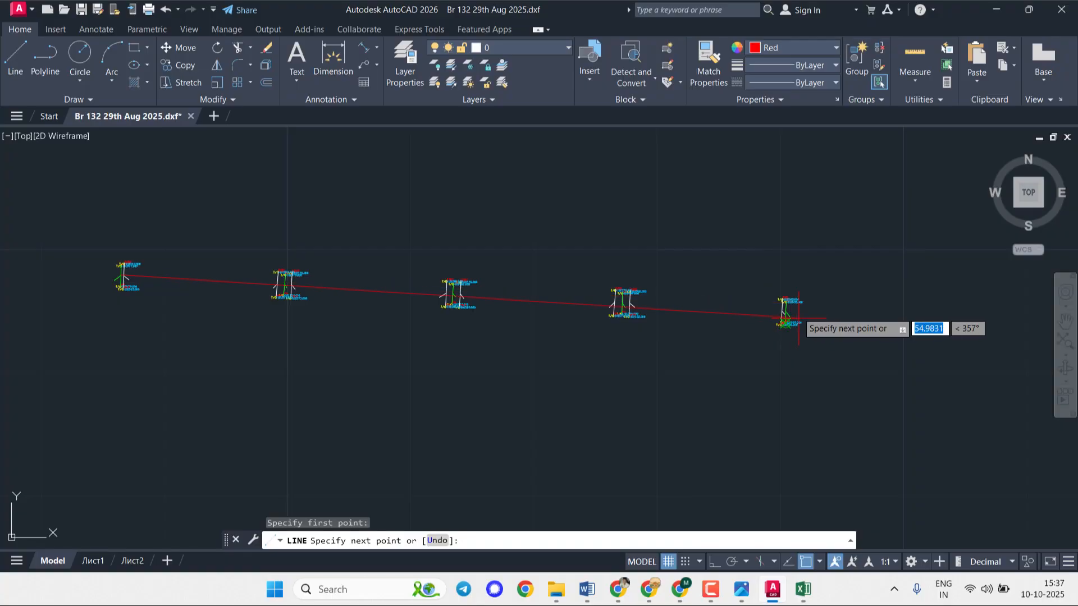
scroll(798, 318, up, 12)
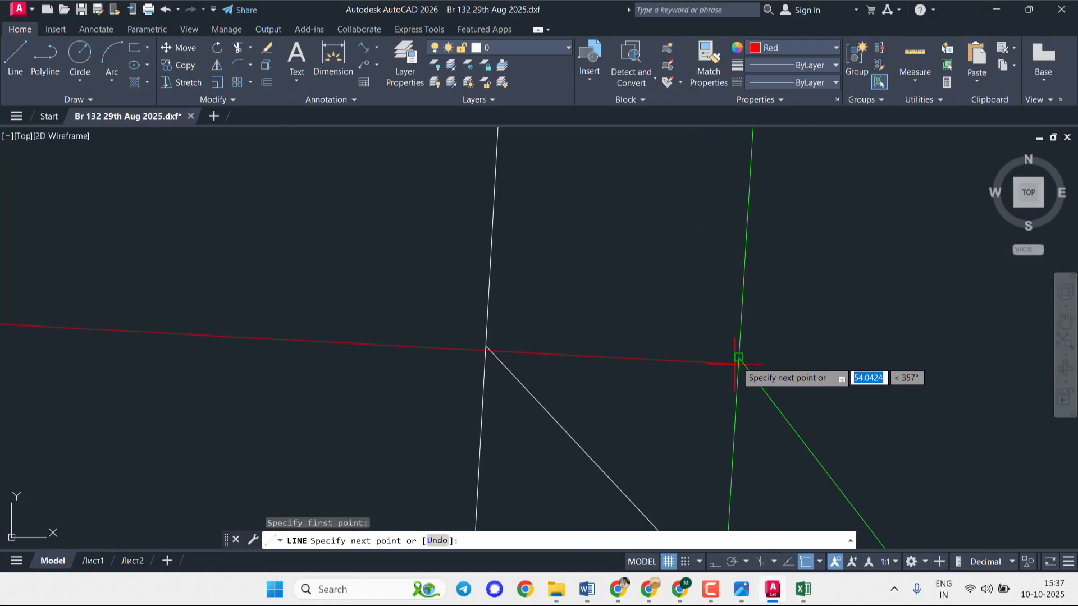
scroll(741, 361, up, 6)
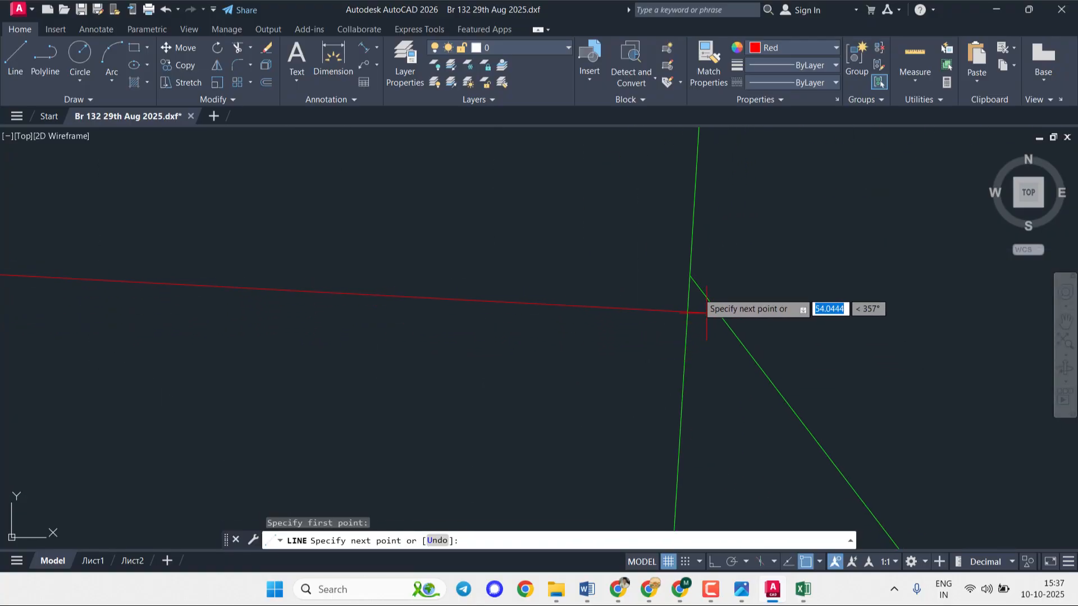
click(690, 276)
key(Escape)
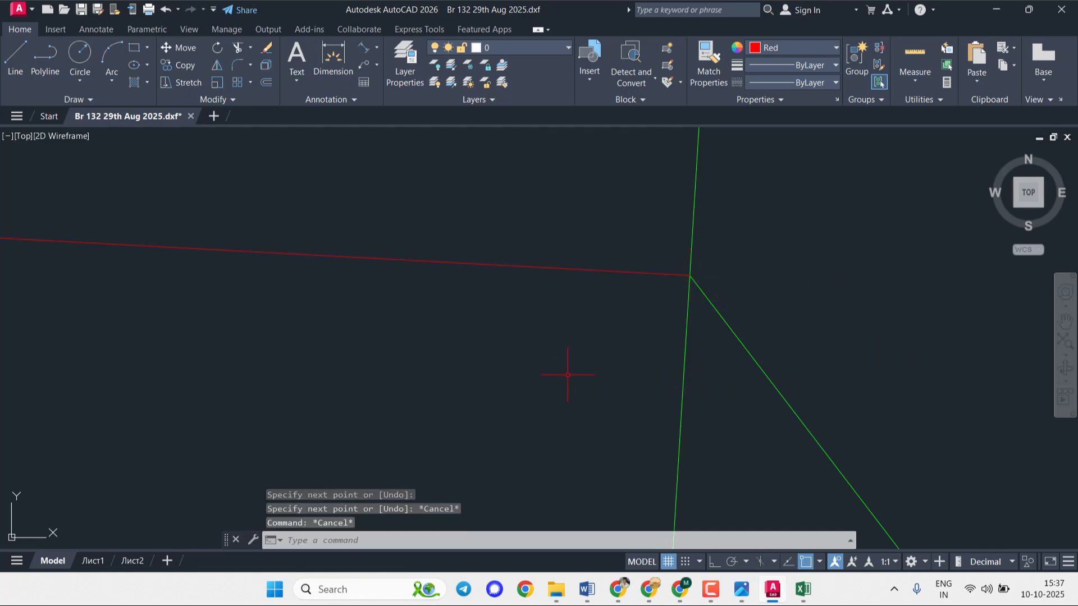
- Add an aligned dimension at pier P1 from its marked centre point to the red line between the abutments
scroll(550, 346, down, 10)
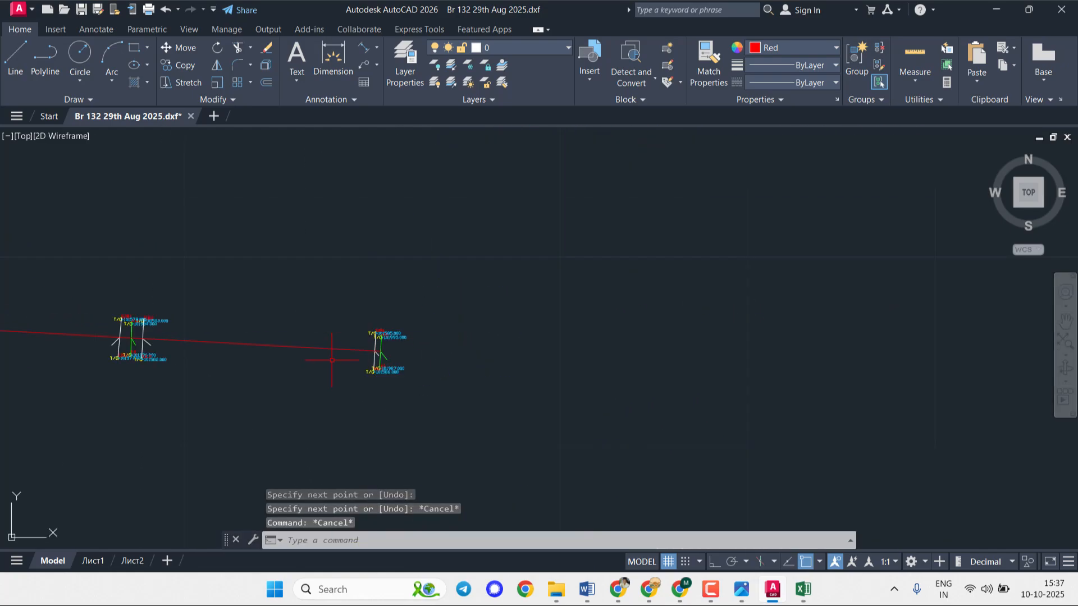
middle_drag(332, 360, 803, 333)
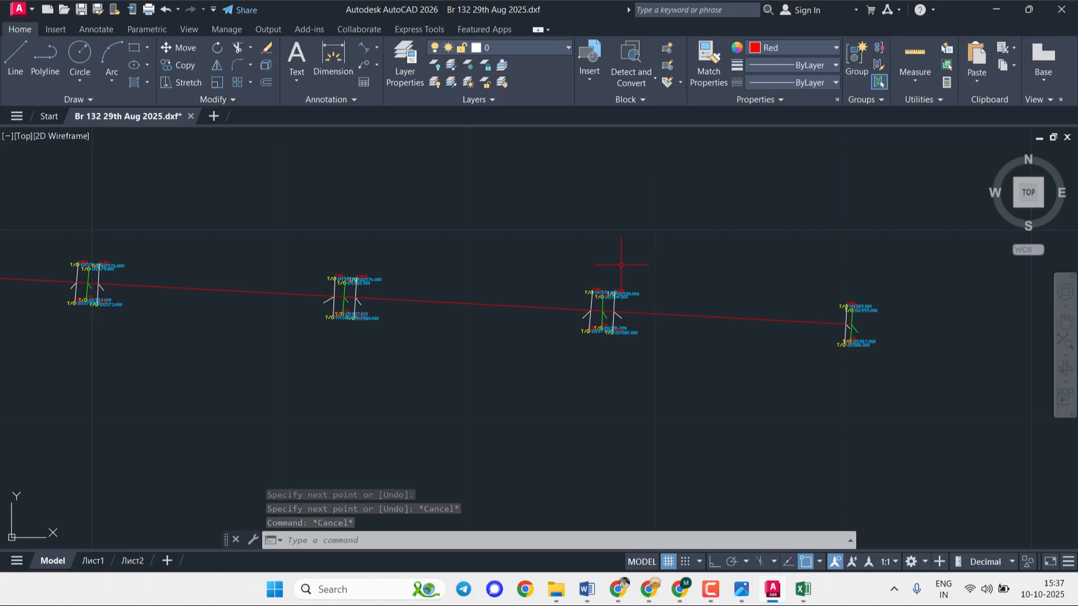
click(362, 46)
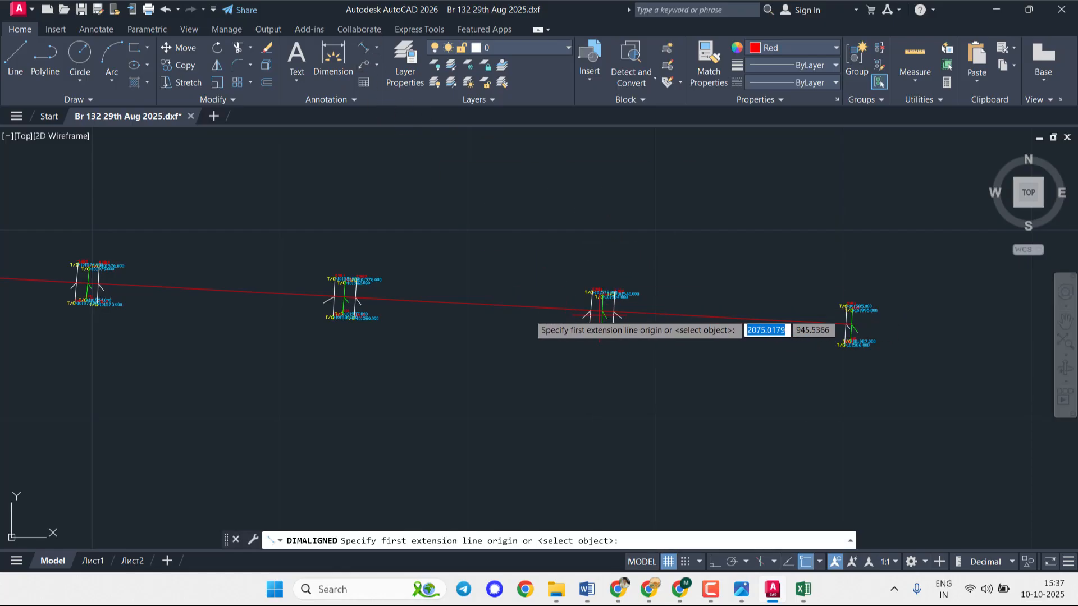
scroll(430, 326, down, 2)
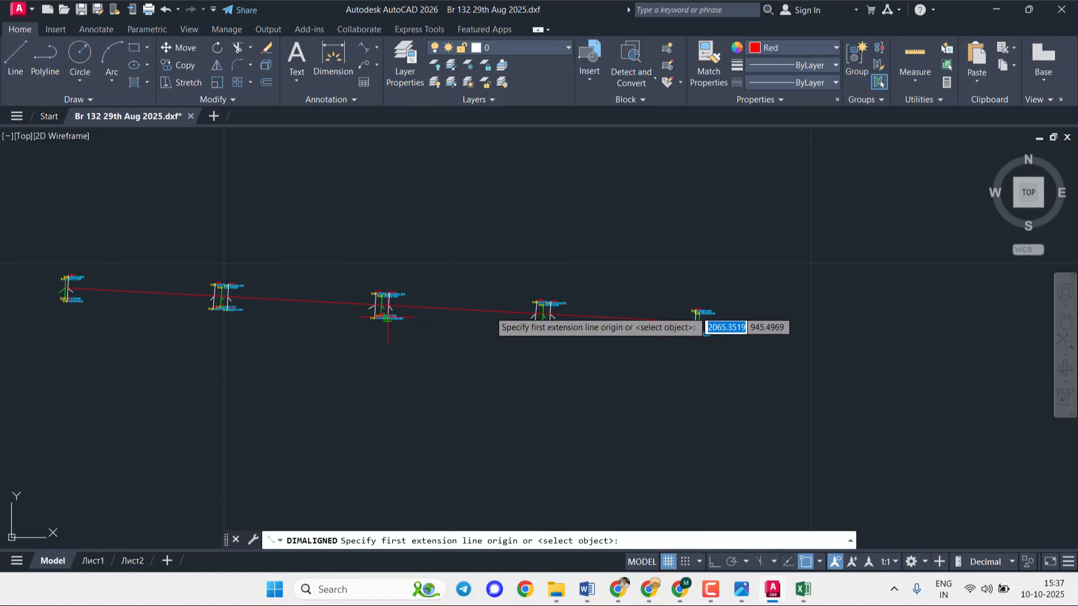
scroll(538, 311, up, 5)
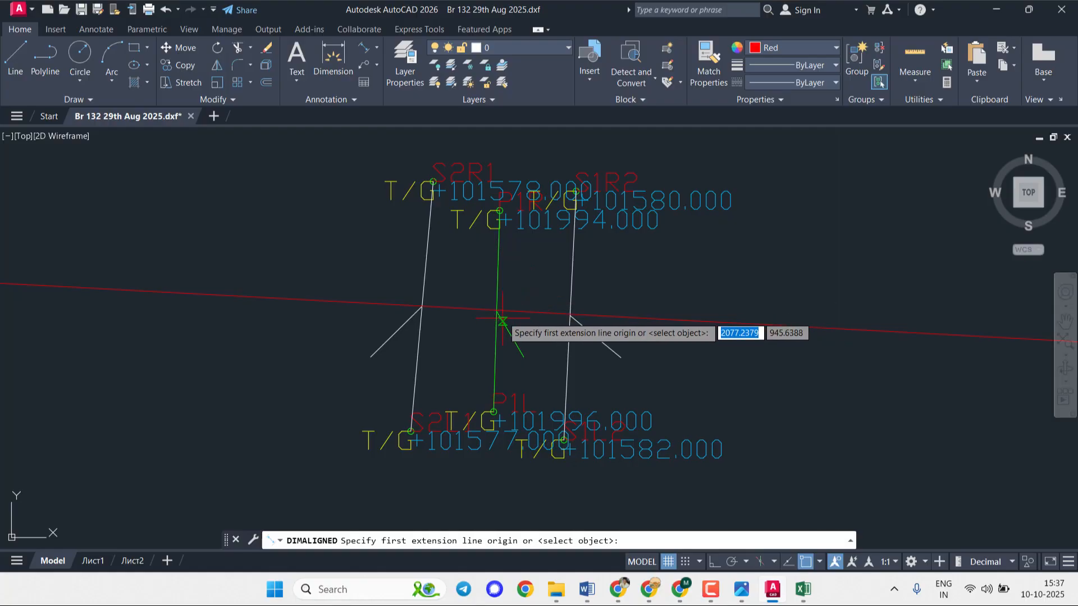
scroll(489, 297, up, 3)
scroll(468, 285, up, 6)
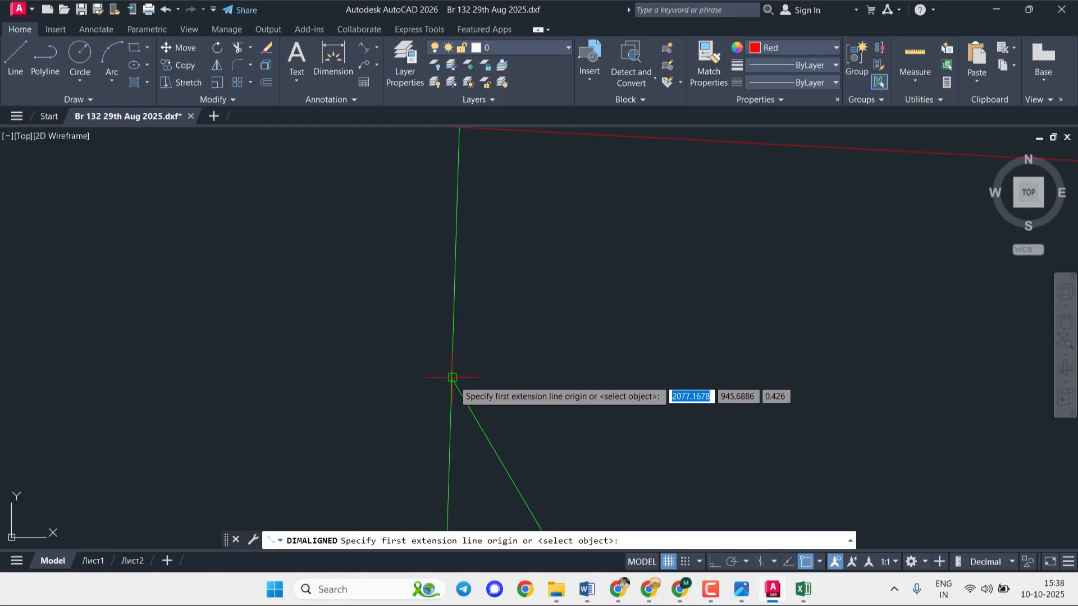
click(453, 379)
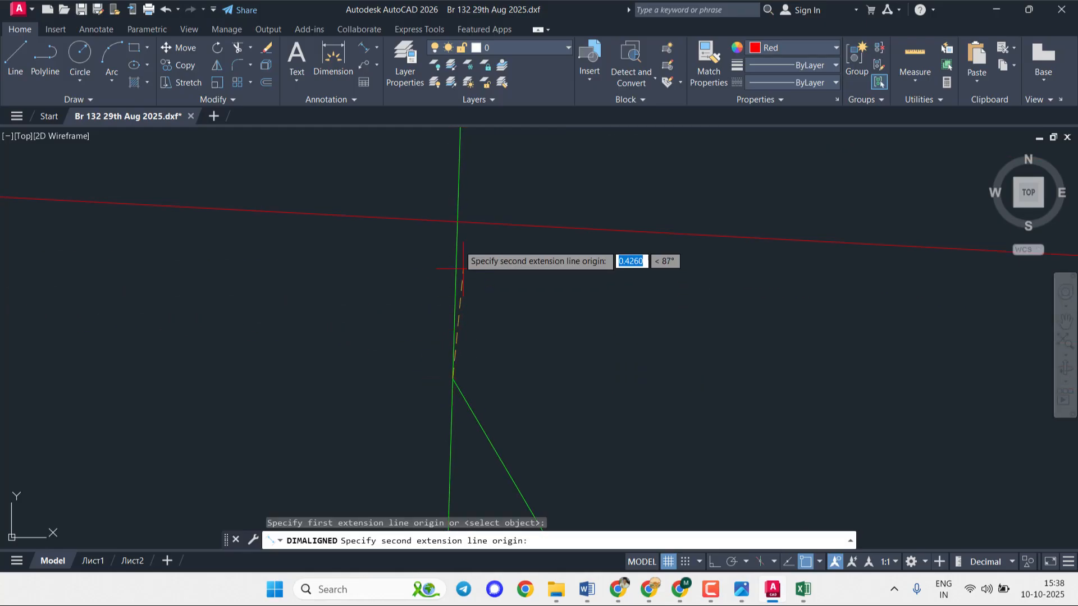
click(460, 225)
scroll(443, 256, down, 2)
scroll(443, 256, down, 4)
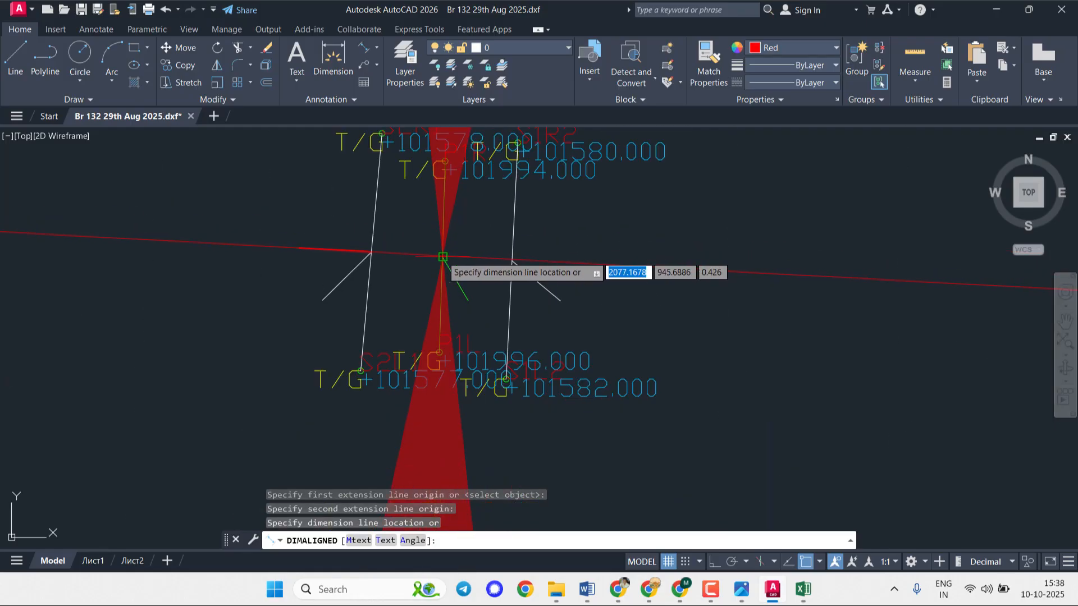
click(471, 261)
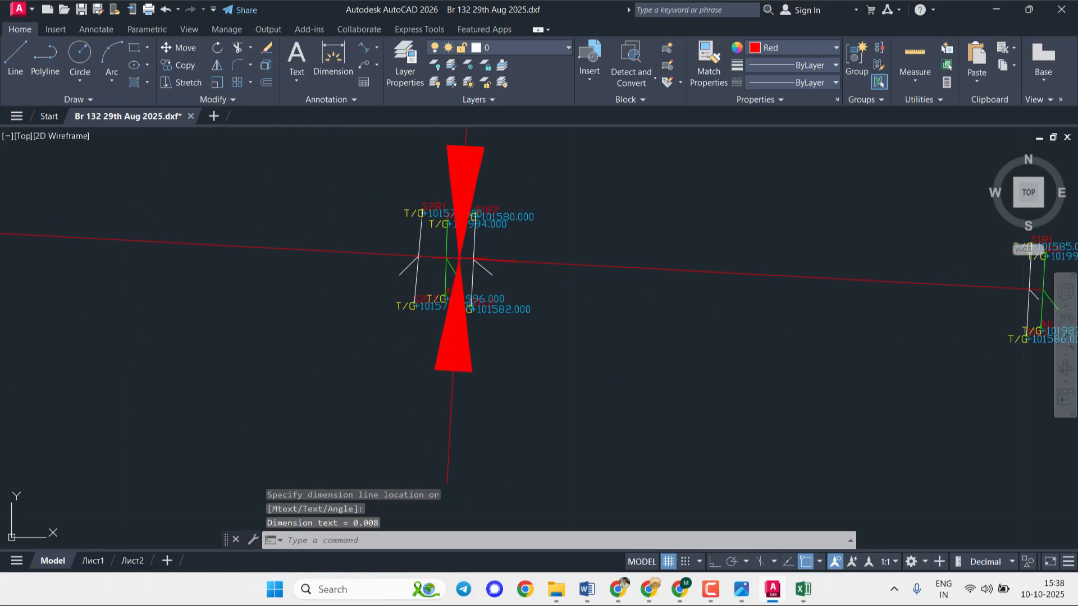
scroll(477, 237, down, 5)
middle_drag(505, 202, 486, 342)
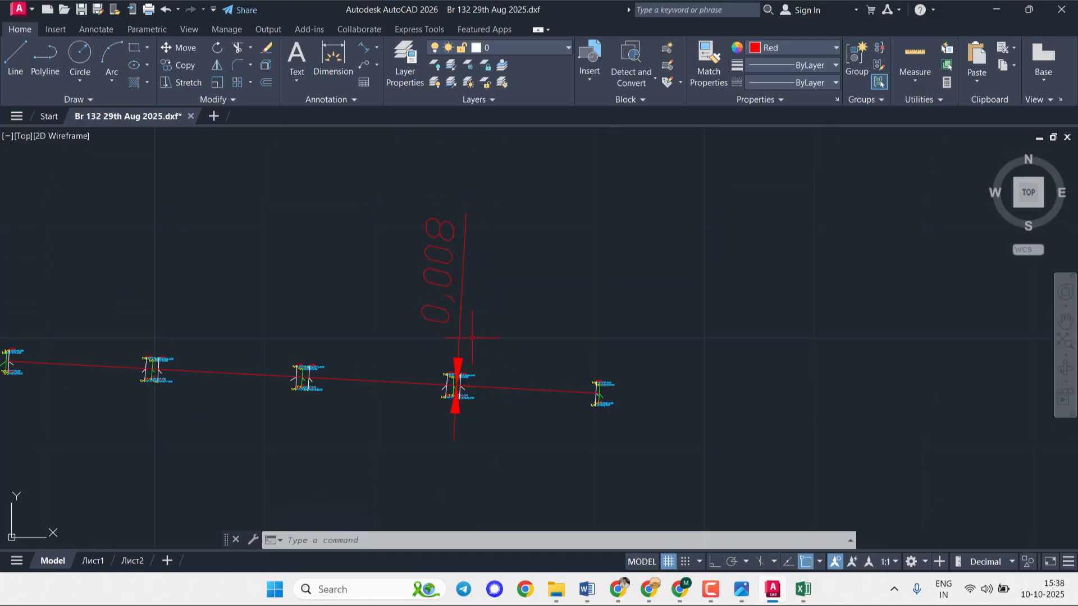
- Switch to the Excel slew table and enter "8mm to right" as pier P1's required slew at rail level
click(803, 589)
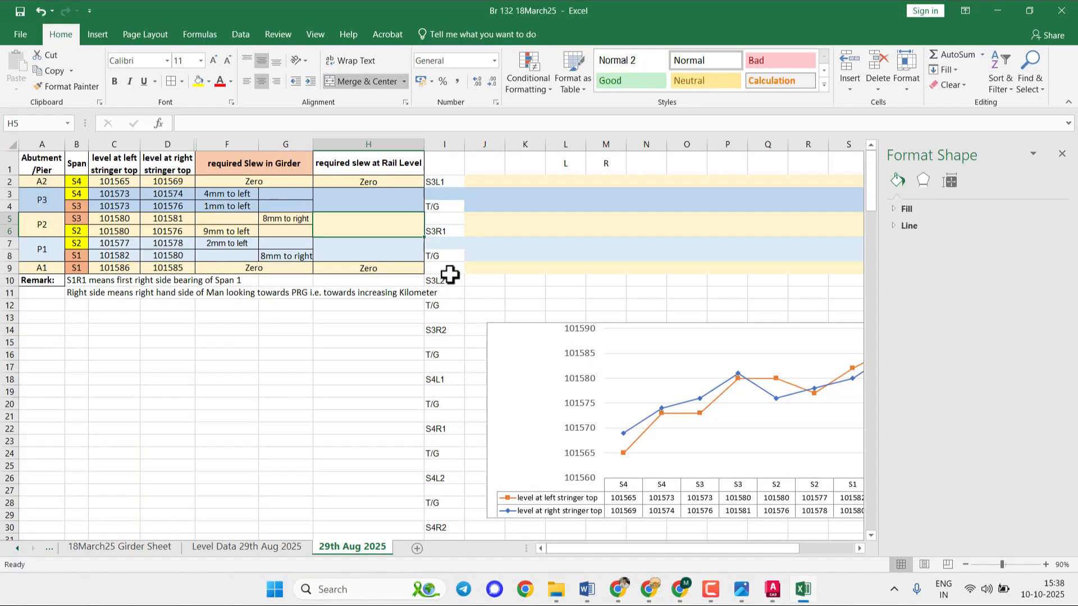
click(375, 246)
text(8)
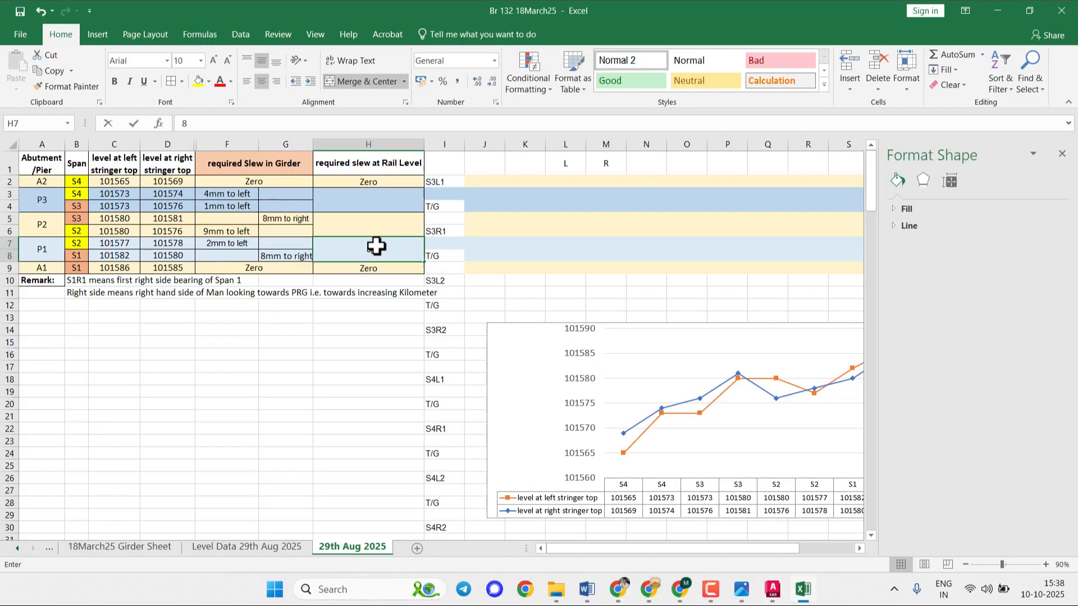
text(mm )
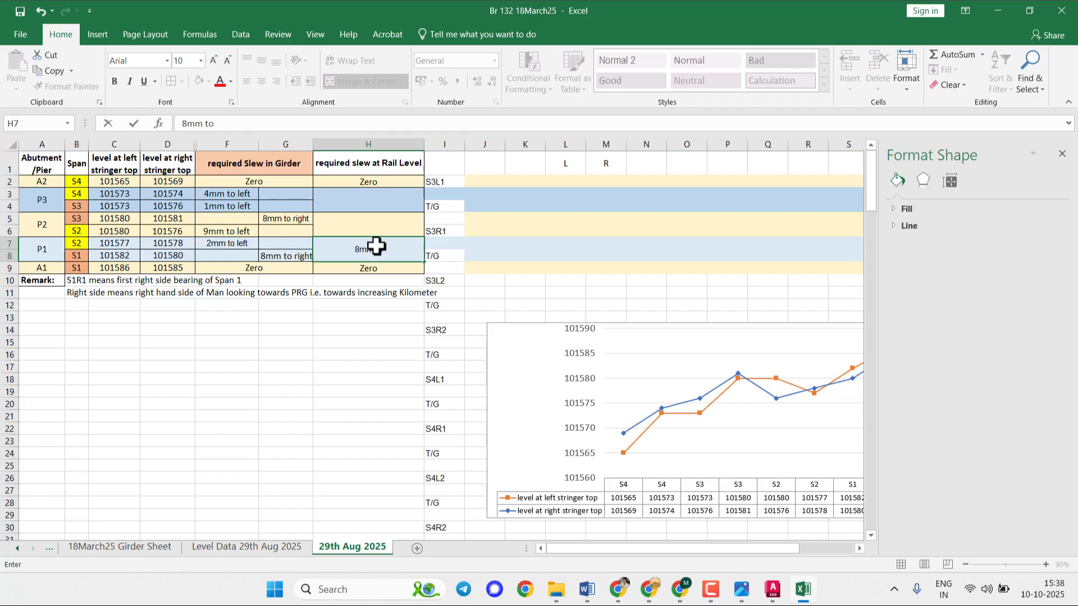
text(right)
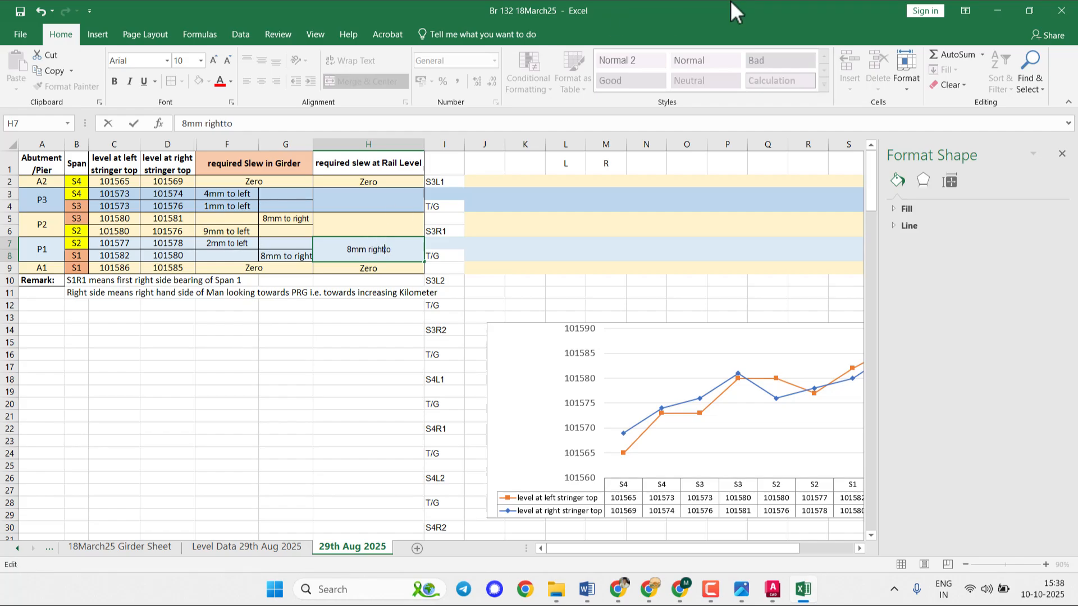
key(BackSpace)
key(BackSpace)
key(BackSpace)
key(BackSpace)
key(BackSpace)
text(right)
click(340, 352)
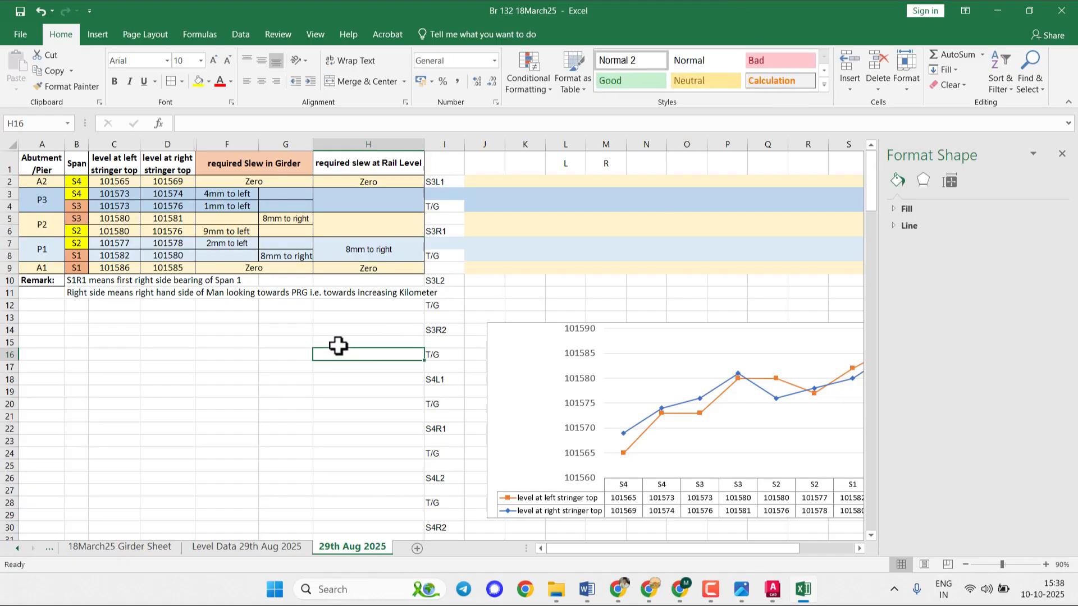
- Switch to File Explorer and examine the track photos in the Br 132 PFM-PBH folder, viewing IMG_20250829_135647 enlarged at the bridge approach
mouse_move(568, 590)
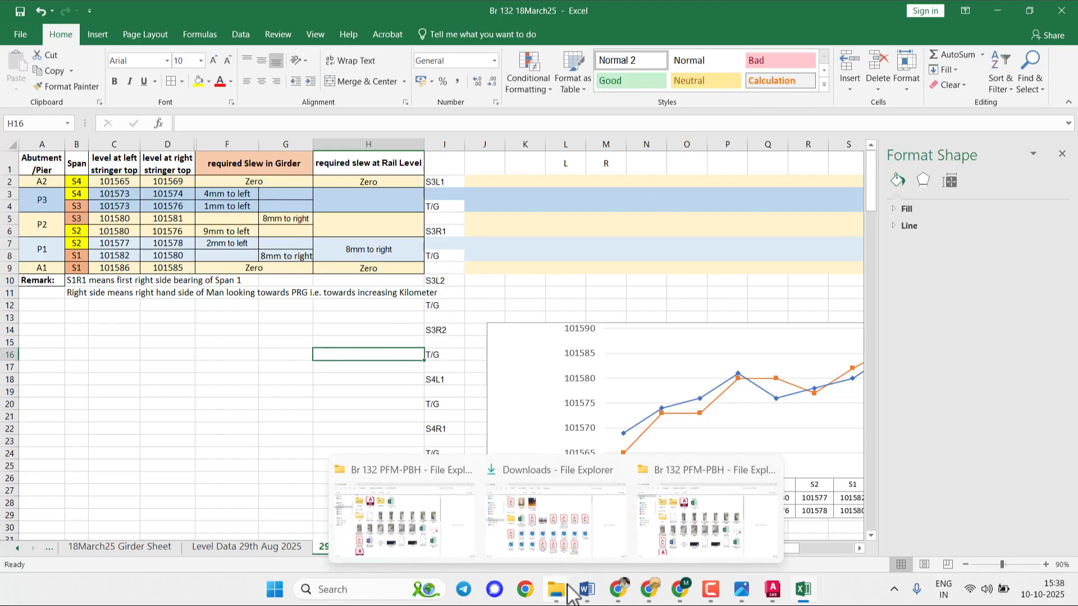
click(404, 514)
click(371, 263)
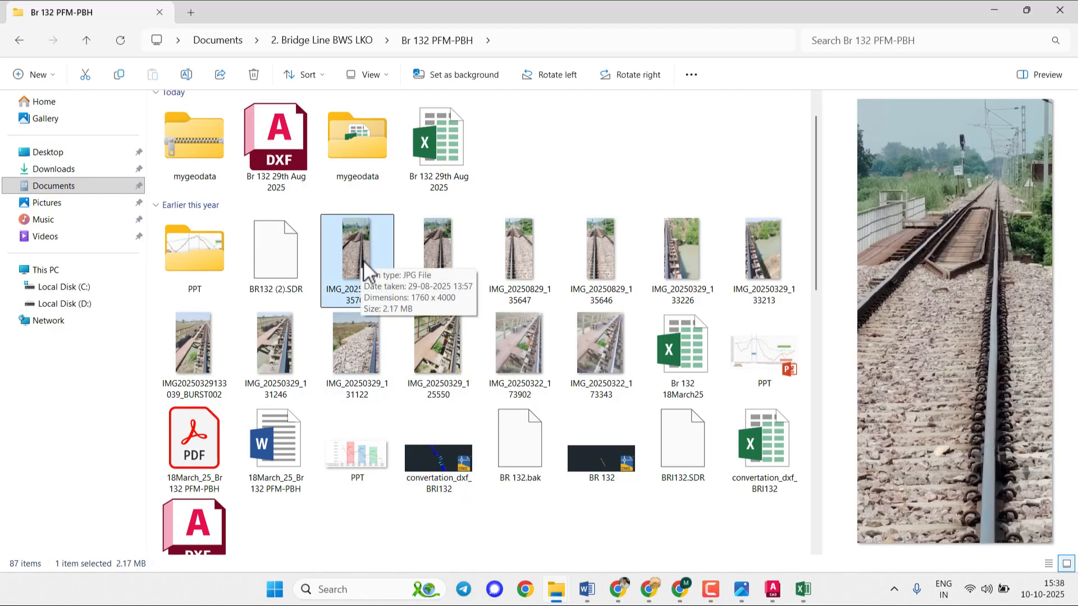
click(429, 264)
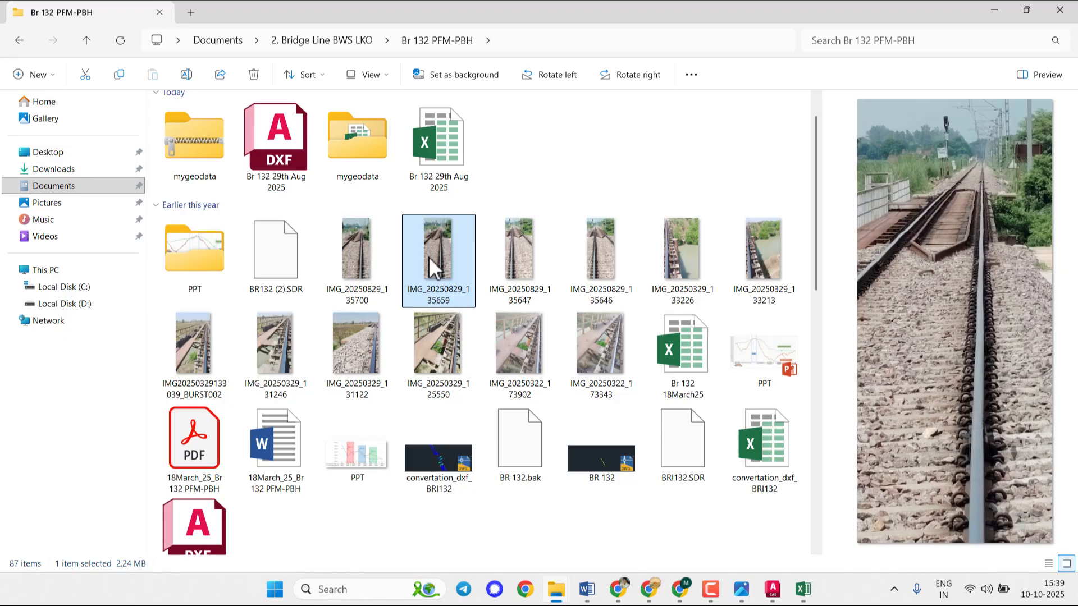
click(524, 241)
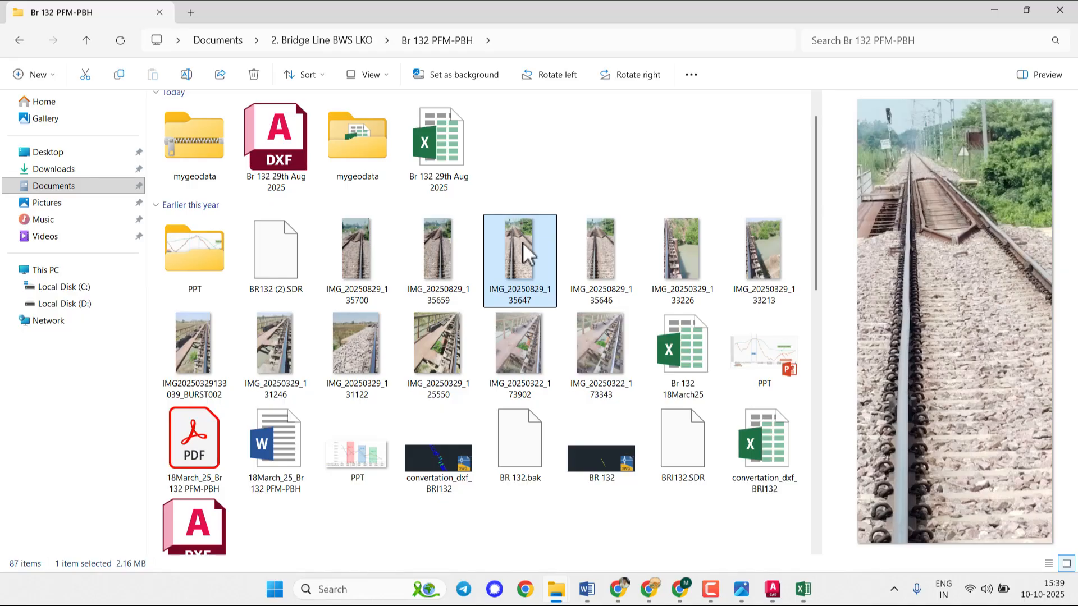
double_click(524, 242)
click(788, 52)
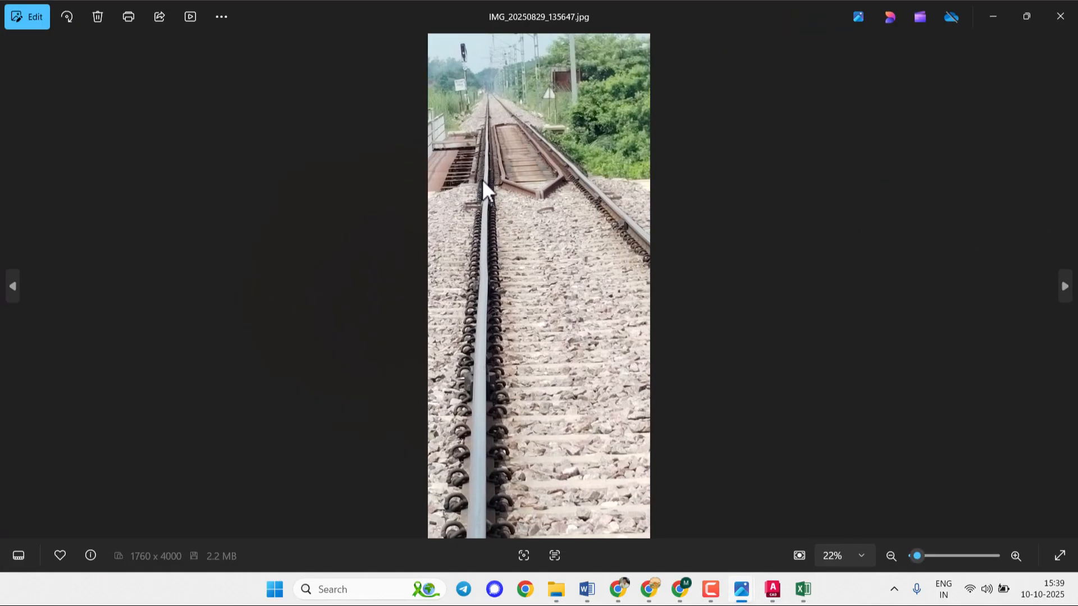
scroll(482, 179, up, 6)
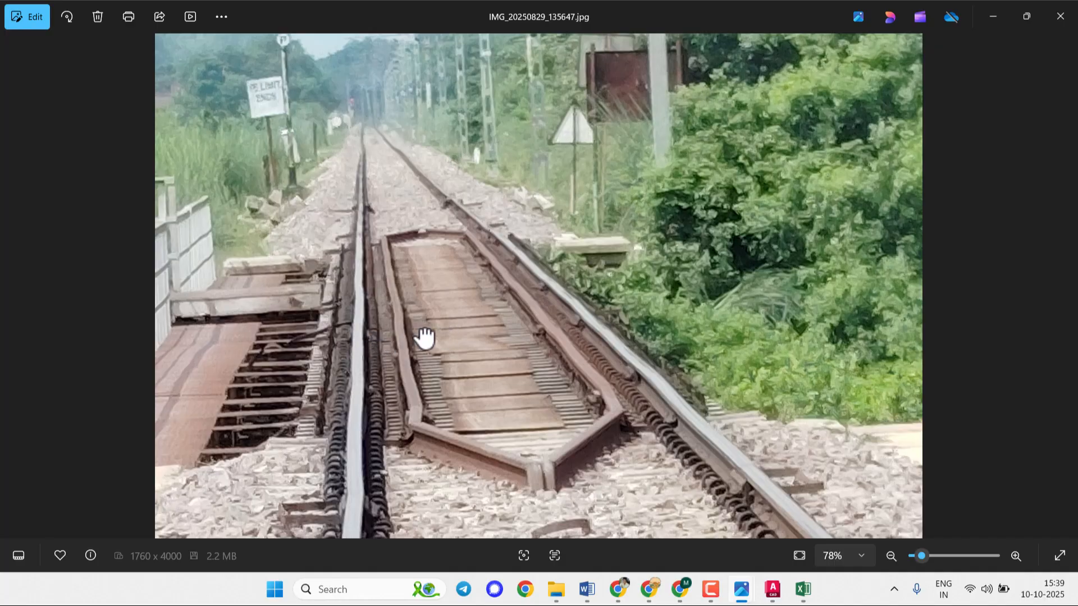
scroll(559, 320, down, 5)
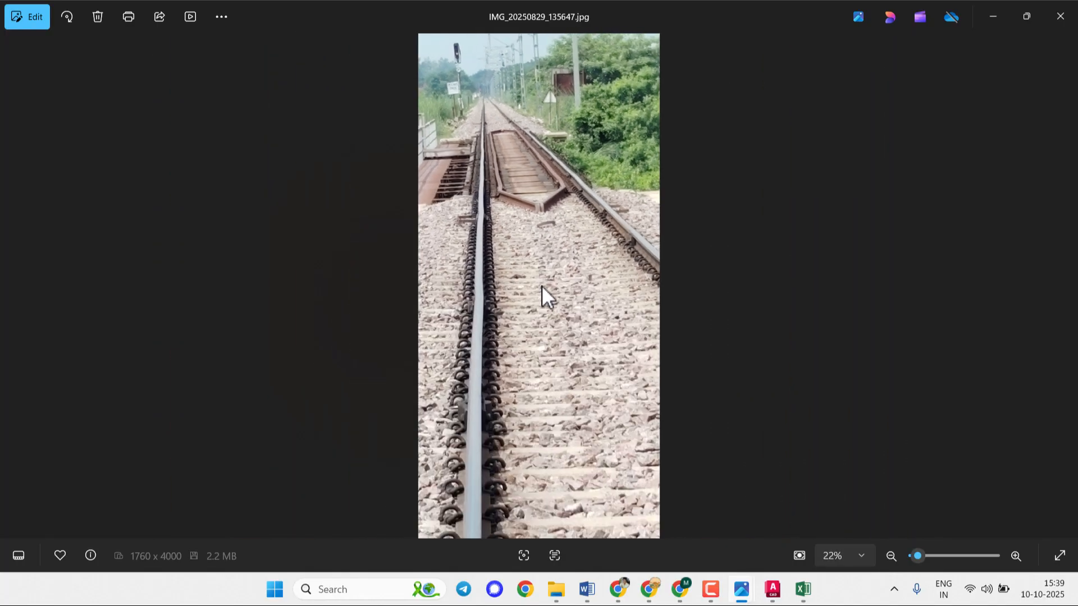
click(1062, 13)
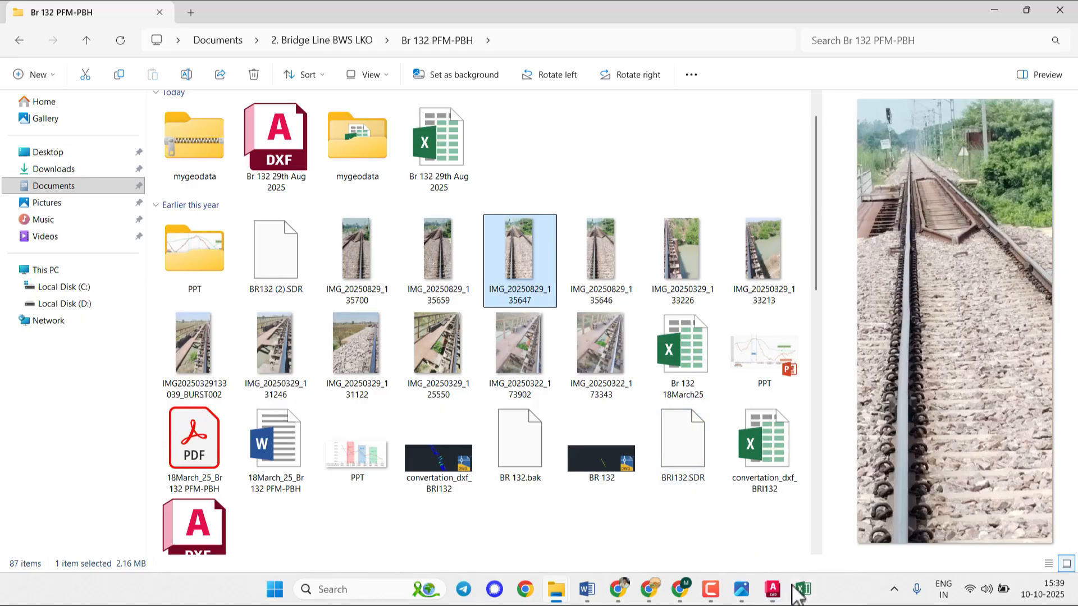
- Switch to AutoCAD and add an aligned dimension at pier P2 from its marked centre point to the red abutment-to-abutment line
click(803, 589)
click(773, 589)
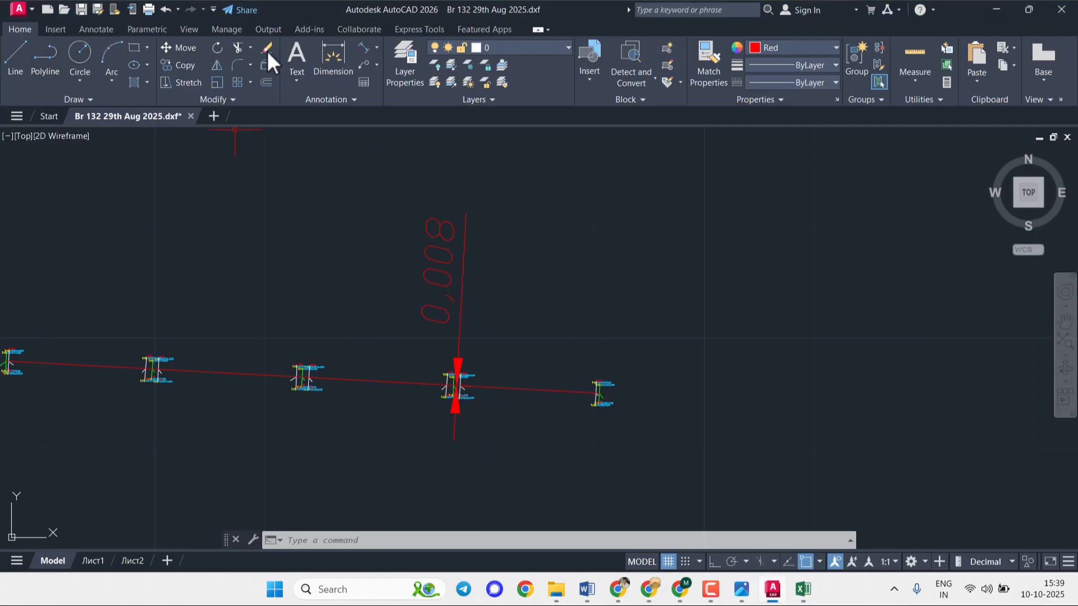
click(365, 47)
scroll(306, 377, up, 10)
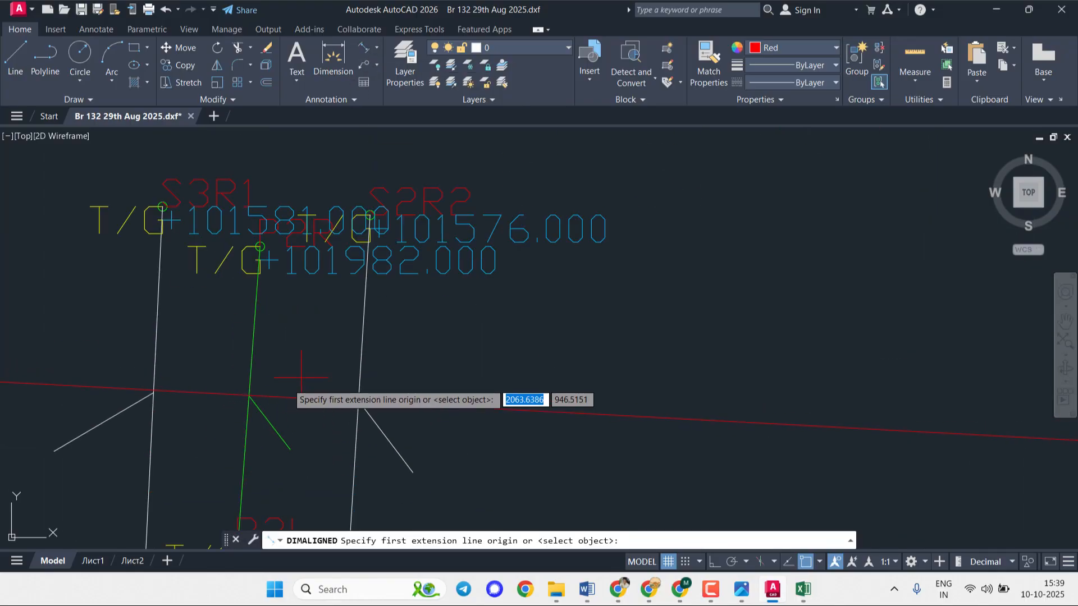
scroll(292, 387, up, 8)
middle_drag(189, 410, 826, 196)
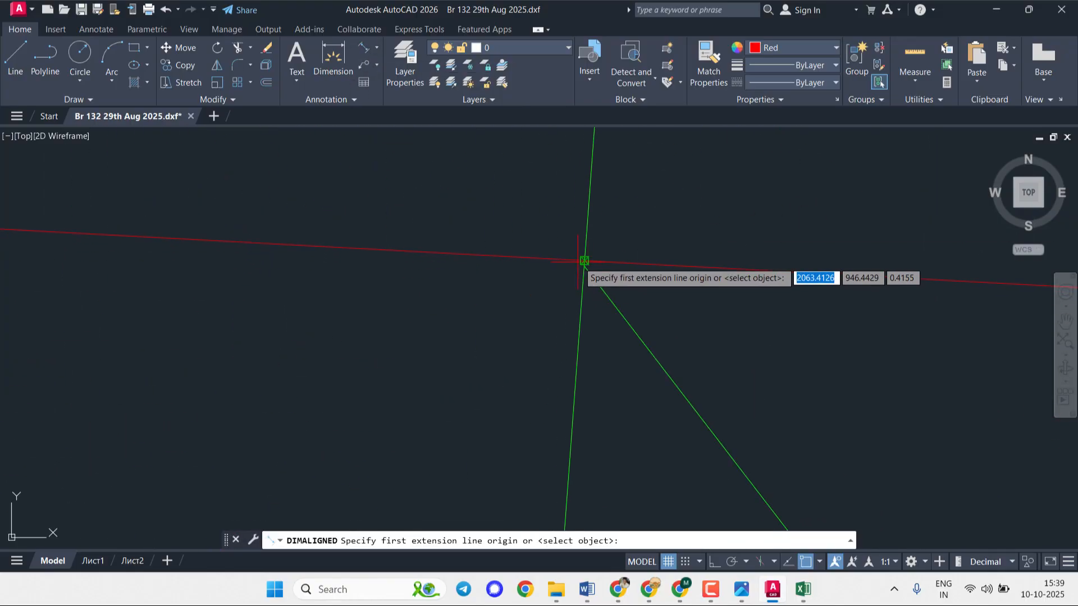
scroll(588, 268, up, 10)
click(679, 365)
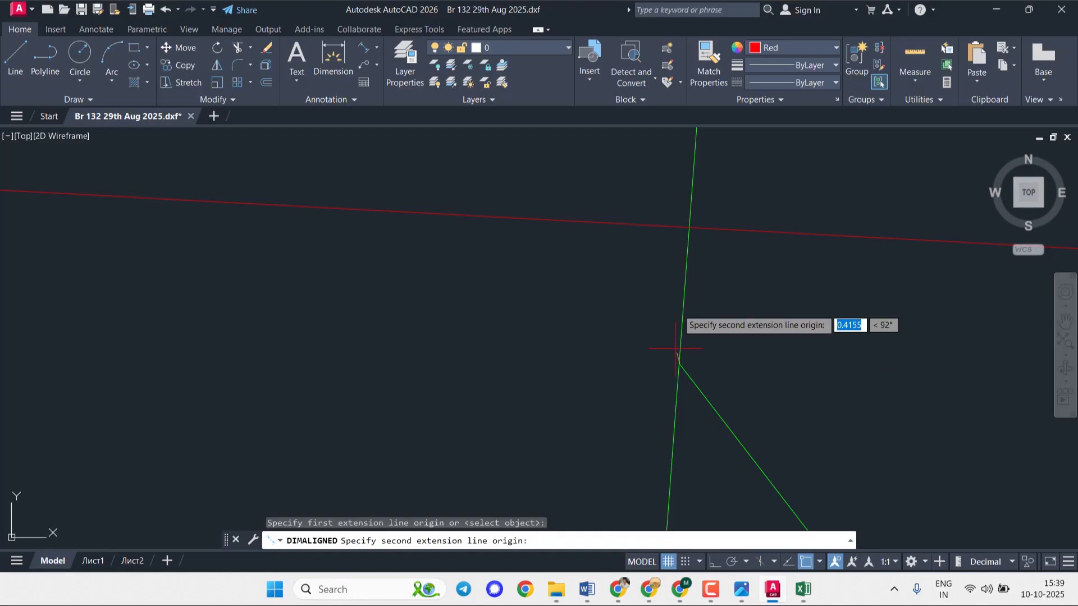
click(686, 227)
scroll(684, 230, down, 8)
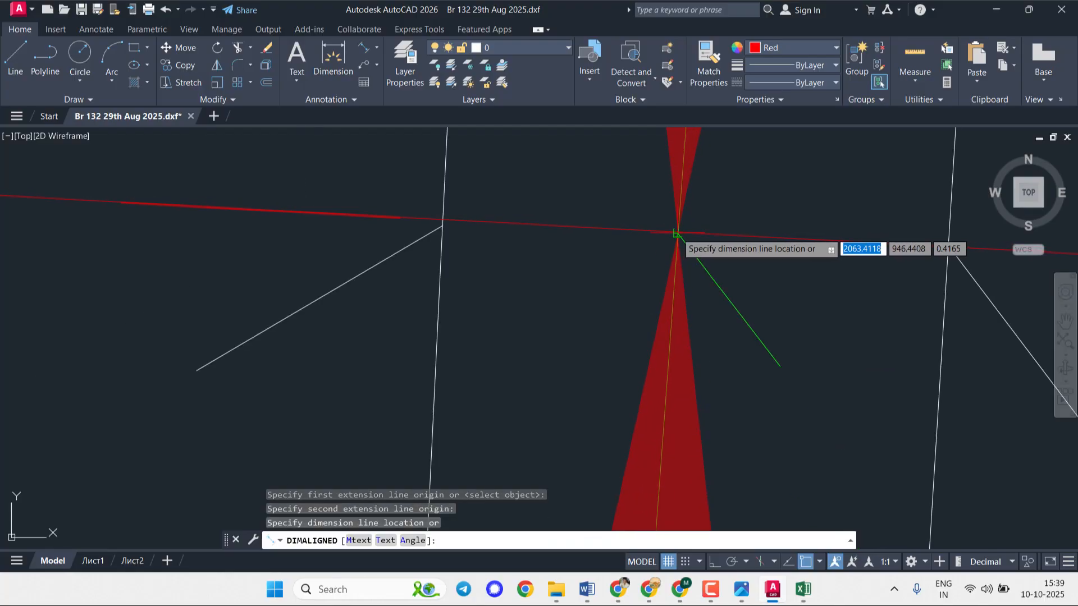
click(719, 233)
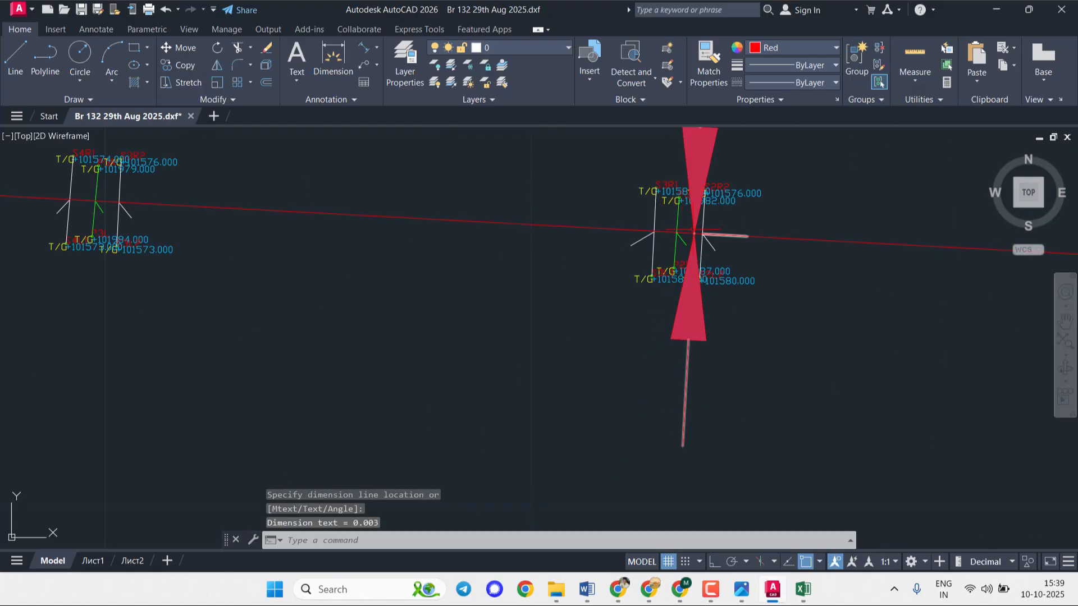
scroll(708, 230, down, 6)
middle_drag(721, 205, 662, 346)
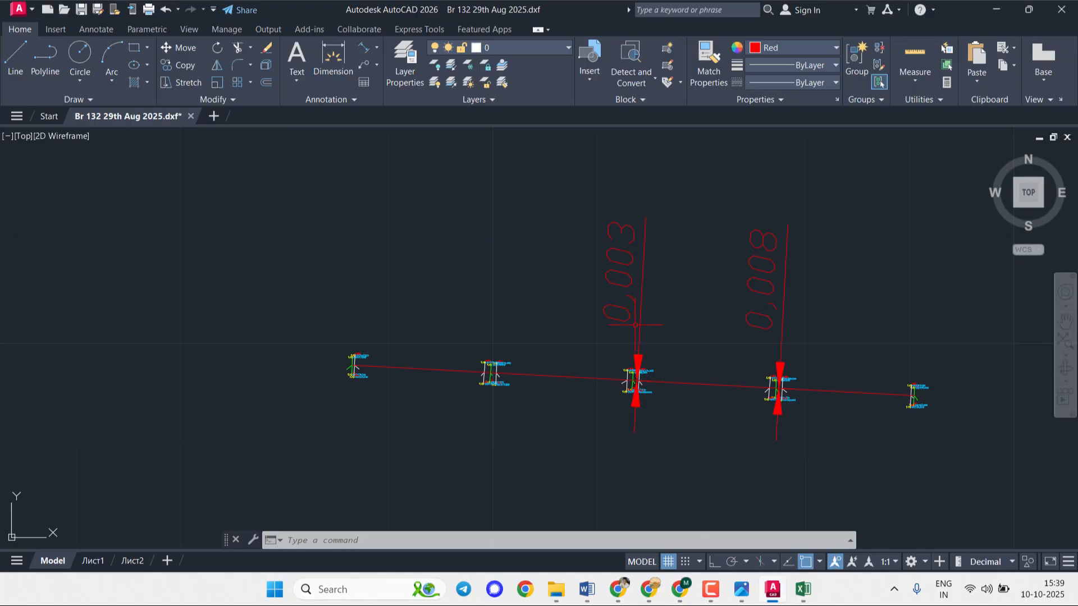
- Switch to the Excel slew table and enter "3mm to right" as pier P2's required slew at rail level
mouse_move(777, 594)
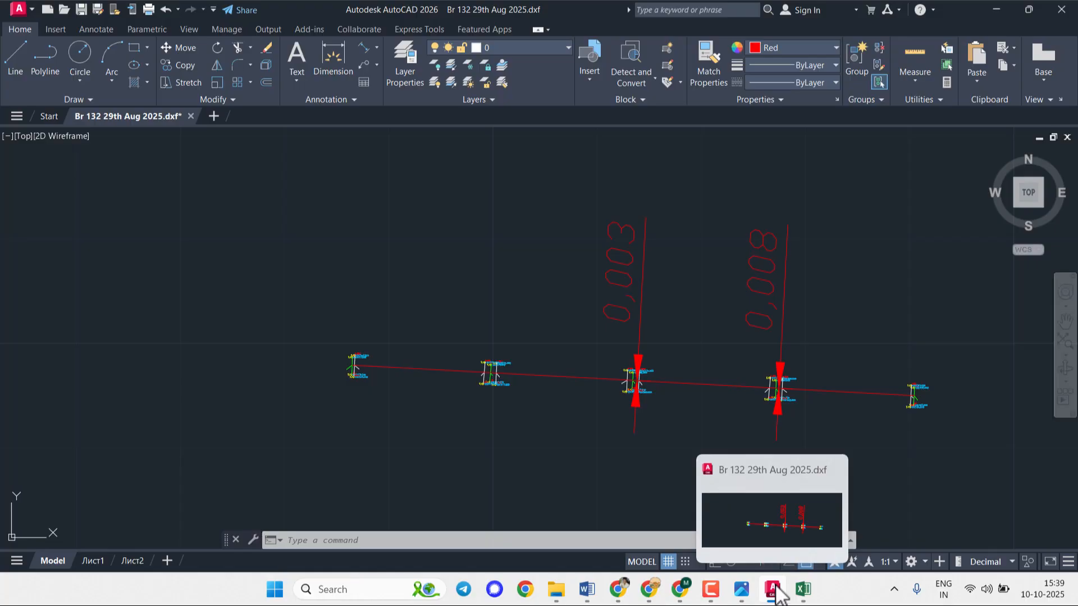
click(803, 589)
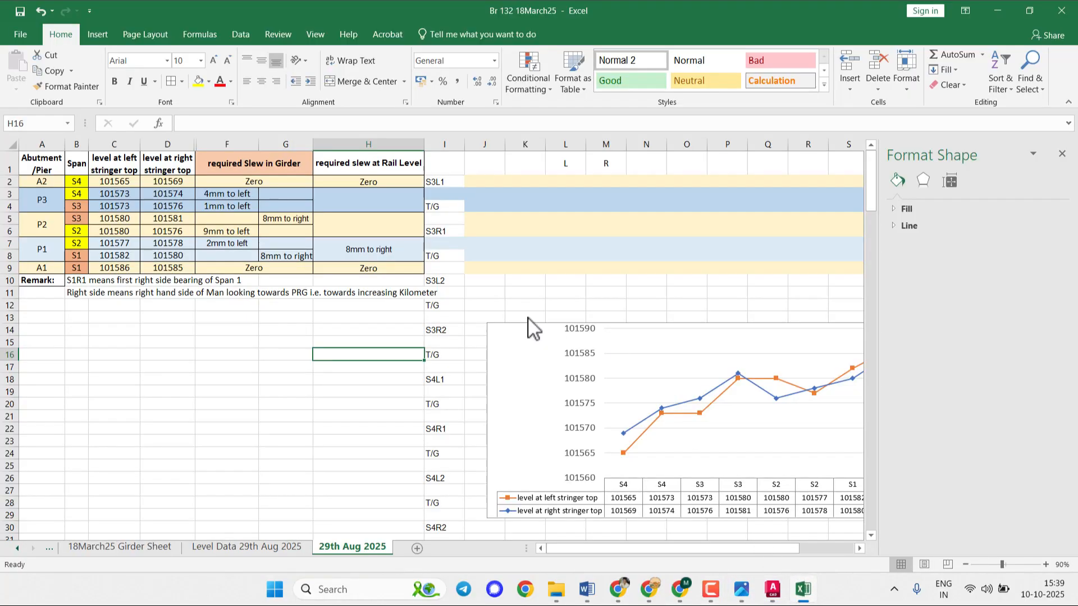
click(241, 221)
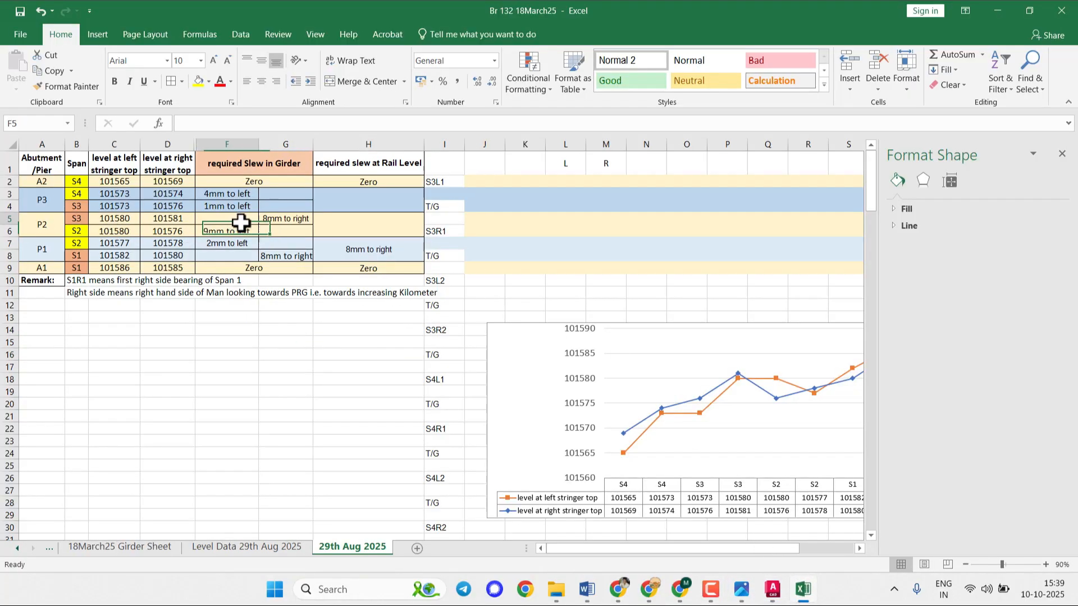
drag(242, 223, 297, 229)
click(358, 227)
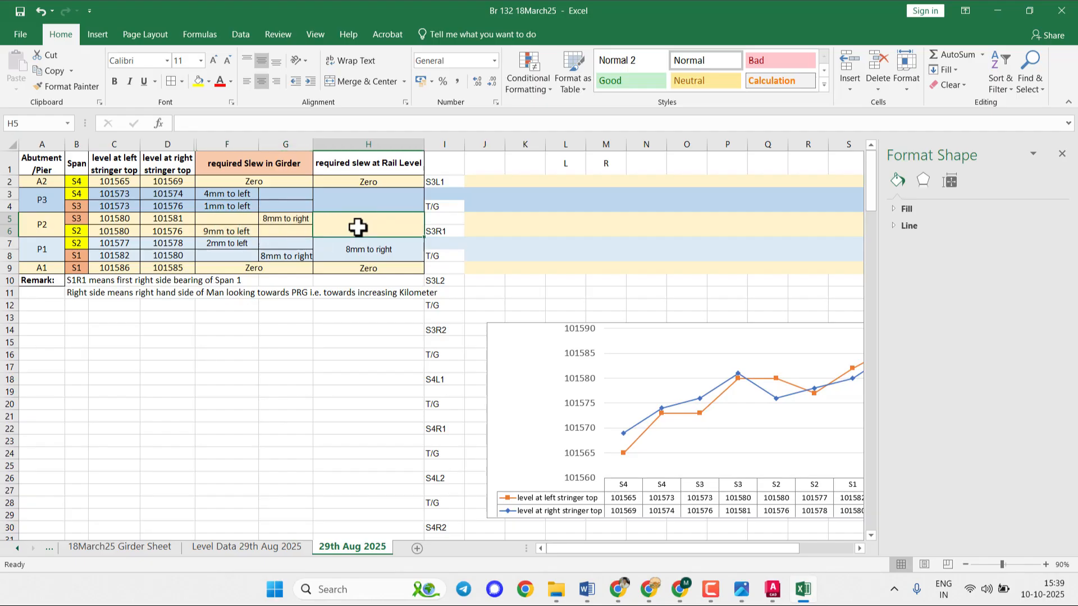
click(803, 590)
click(803, 590)
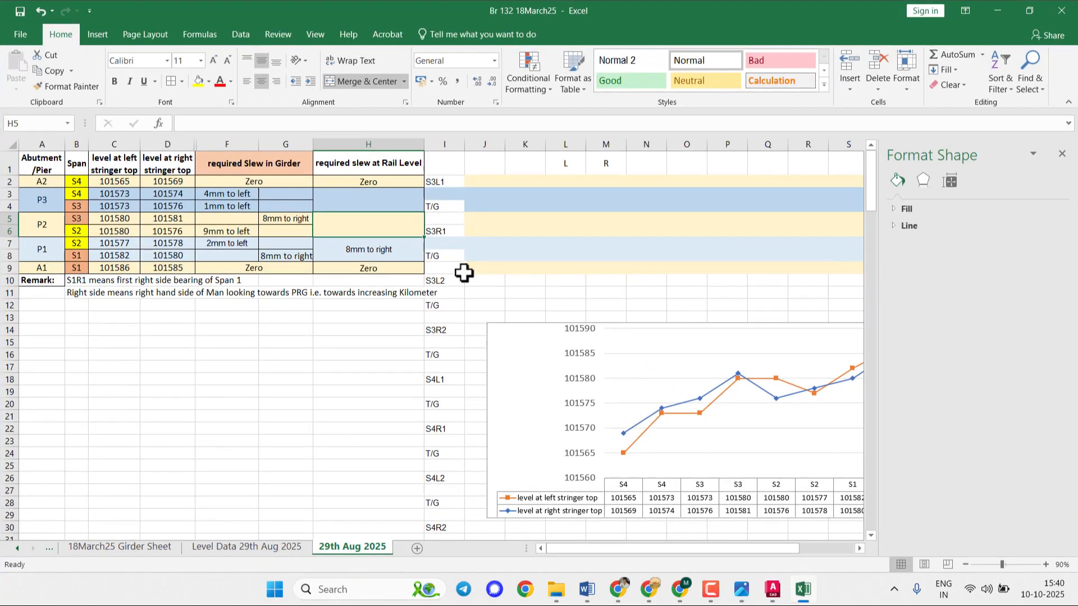
text(3)
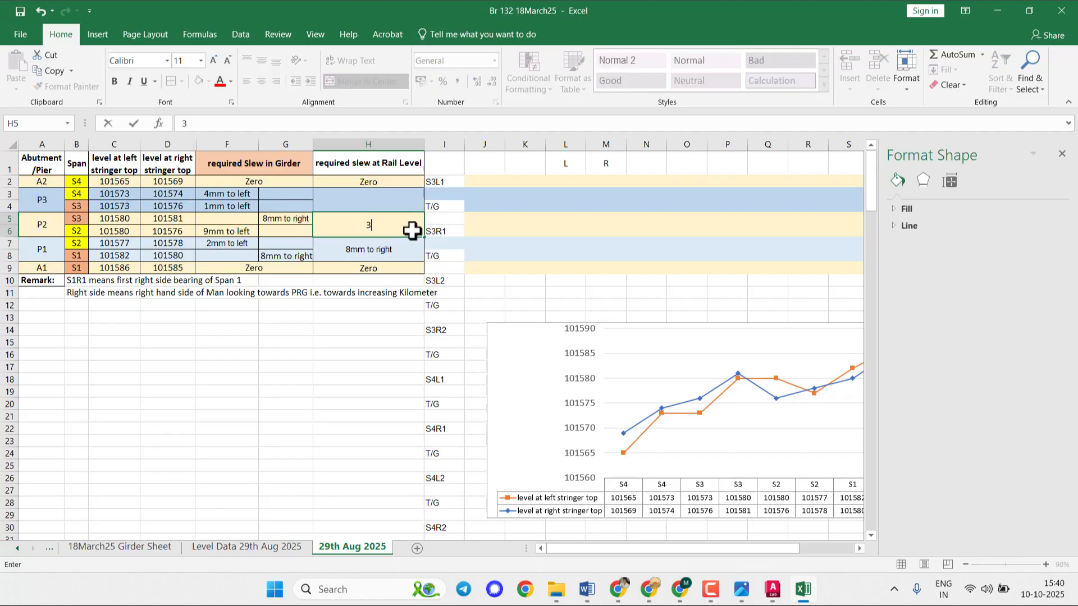
text(mm to right)
key(Return)
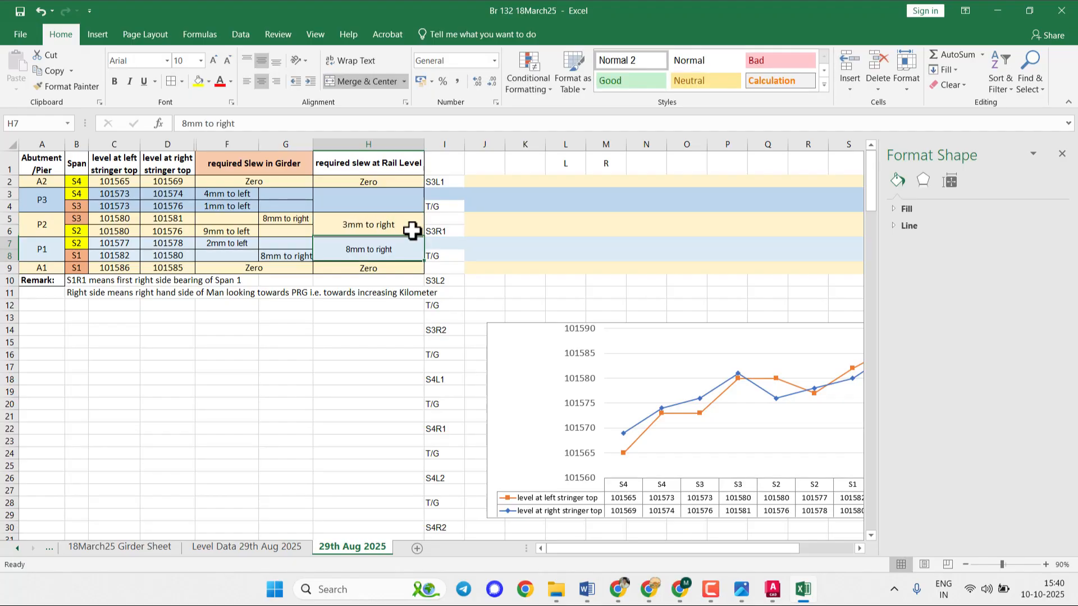
click(394, 169)
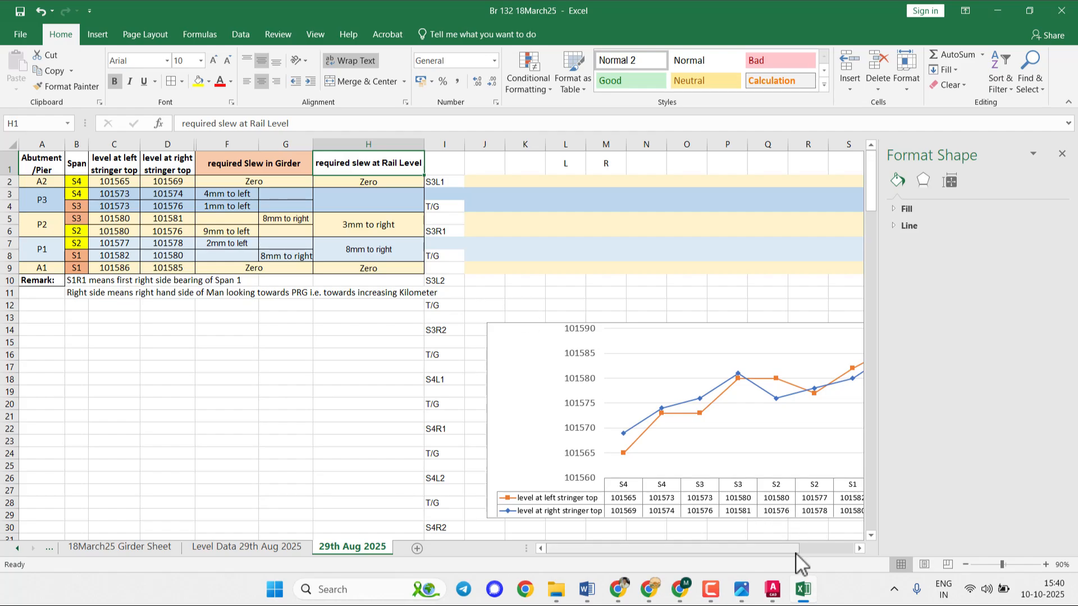
- Switch to AutoCAD and add an aligned dimension at pier P3 from its marked centre point to the red abutment-to-abutment line
click(772, 589)
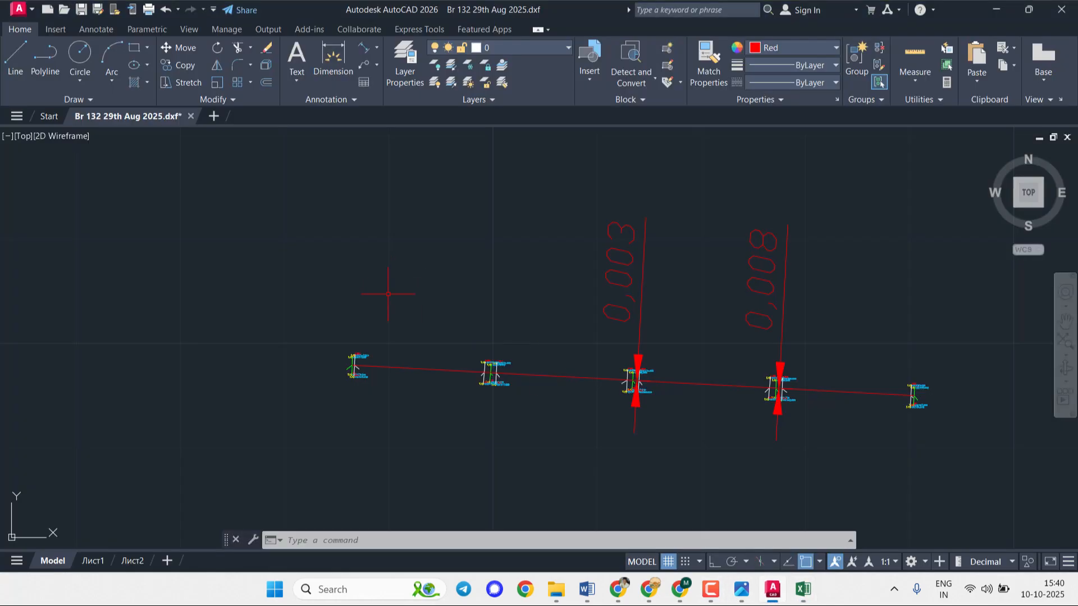
click(331, 56)
scroll(498, 370, up, 5)
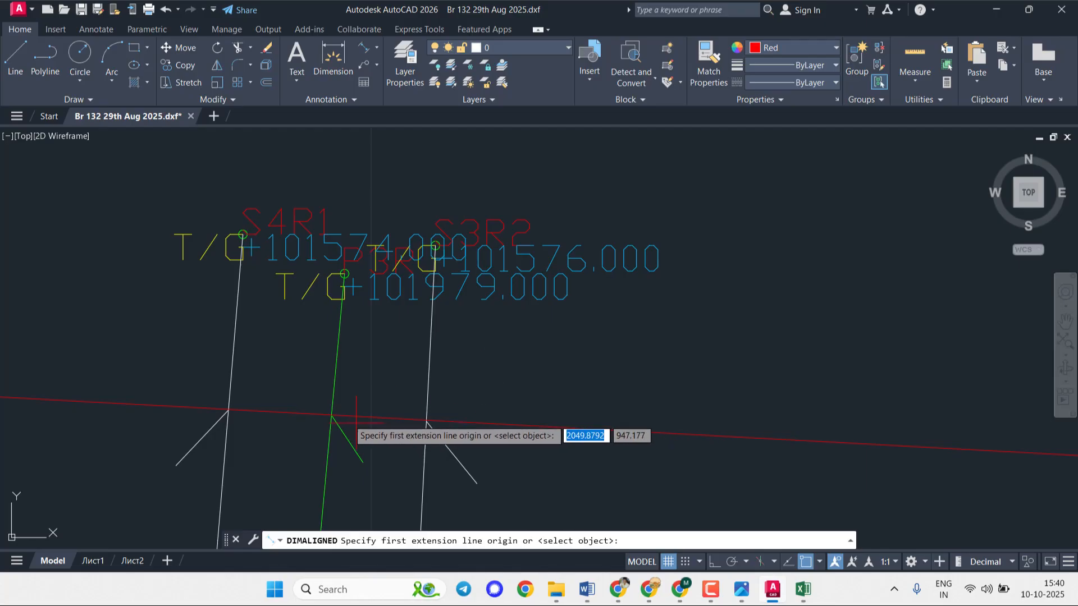
scroll(359, 430, up, 5)
middle_drag(241, 393, 533, 369)
scroll(493, 355, up, 10)
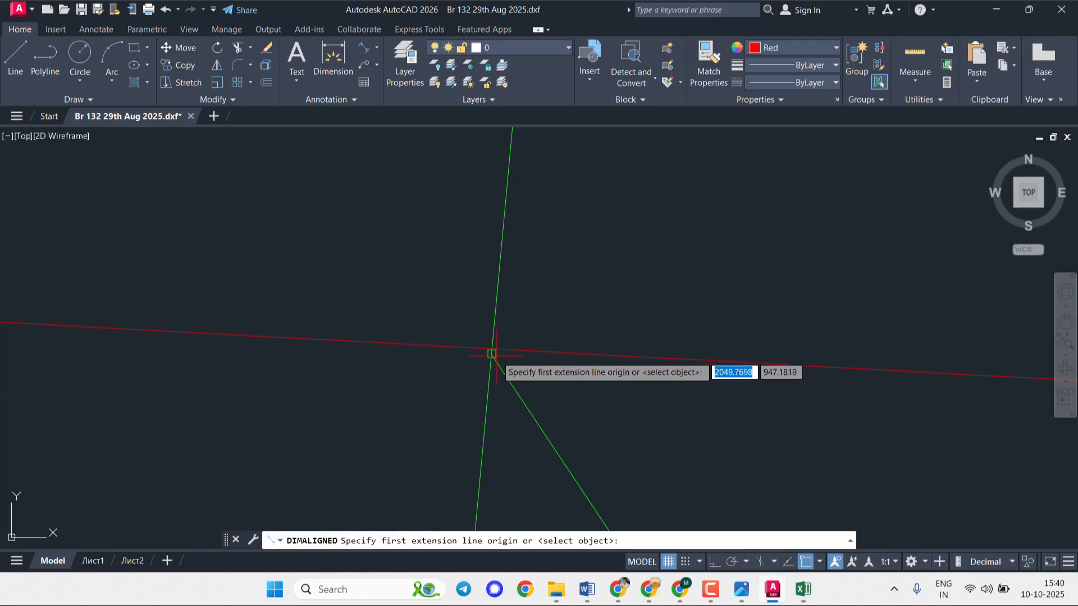
click(490, 354)
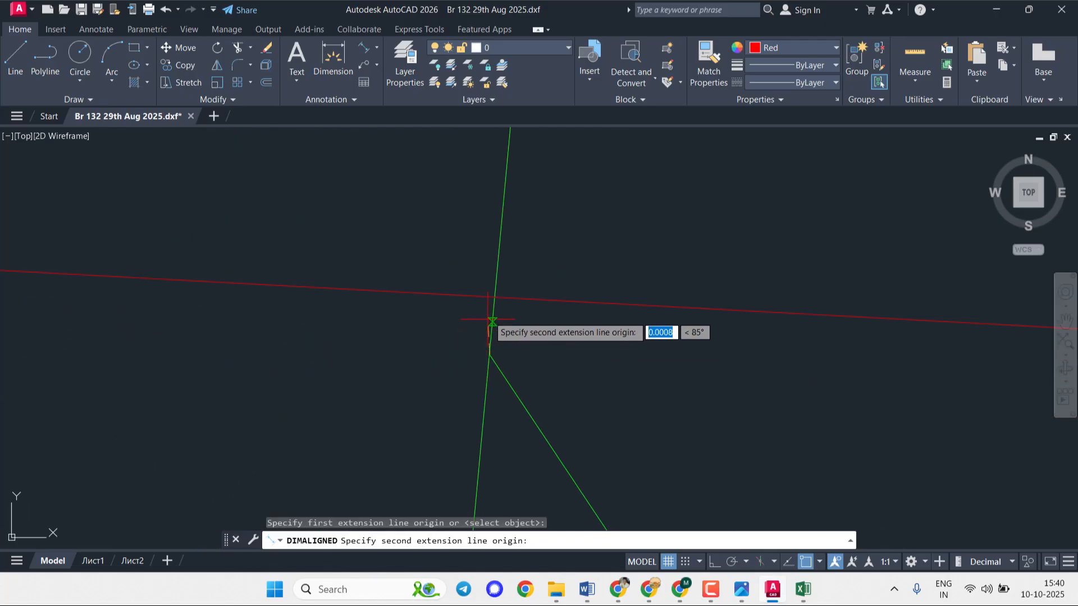
click(492, 298)
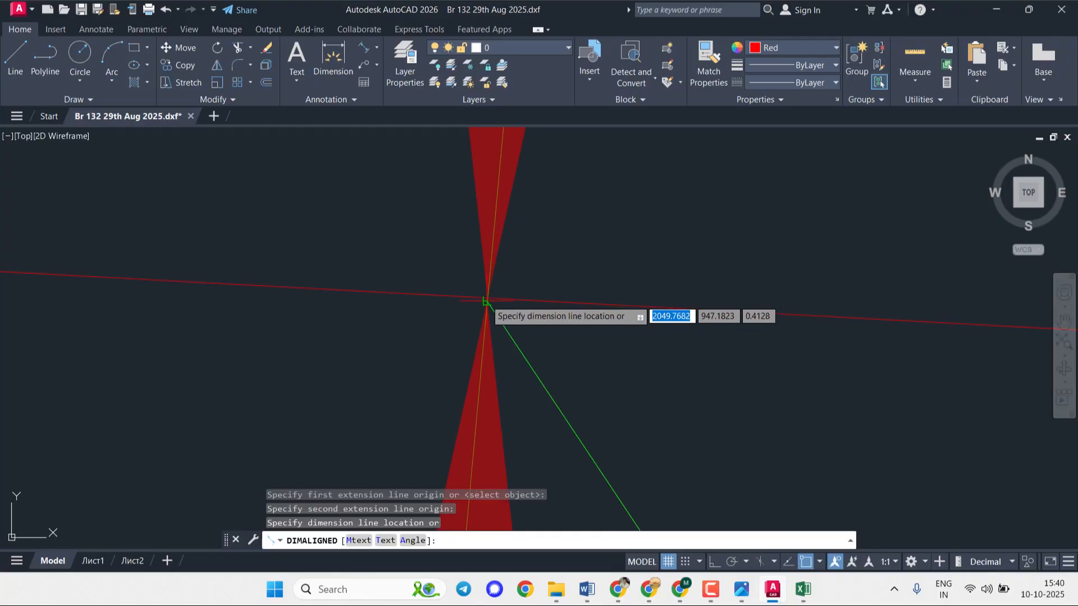
scroll(492, 297, down, 3)
scroll(399, 302, down, 2)
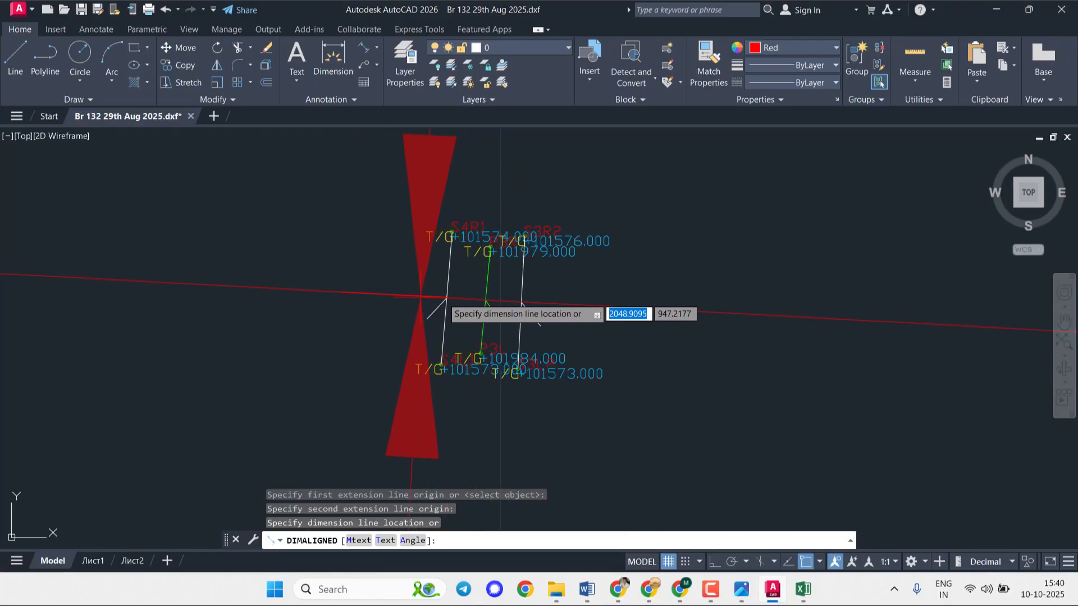
click(461, 299)
scroll(467, 298, down, 8)
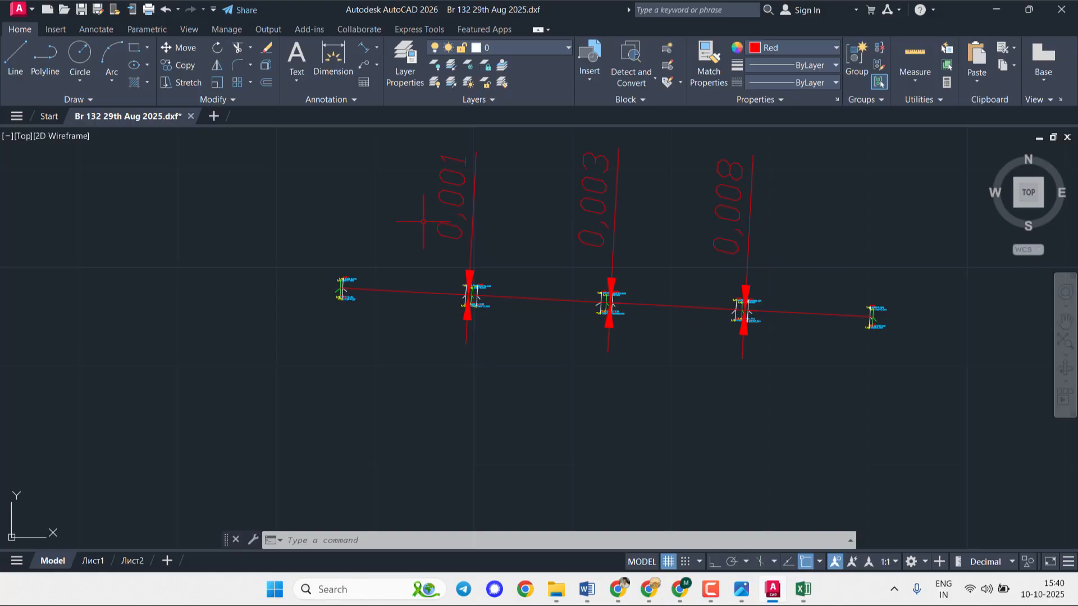
- Switch to the Excel slew table and enter "1mm to right" as pier P3's required slew at rail level
click(804, 588)
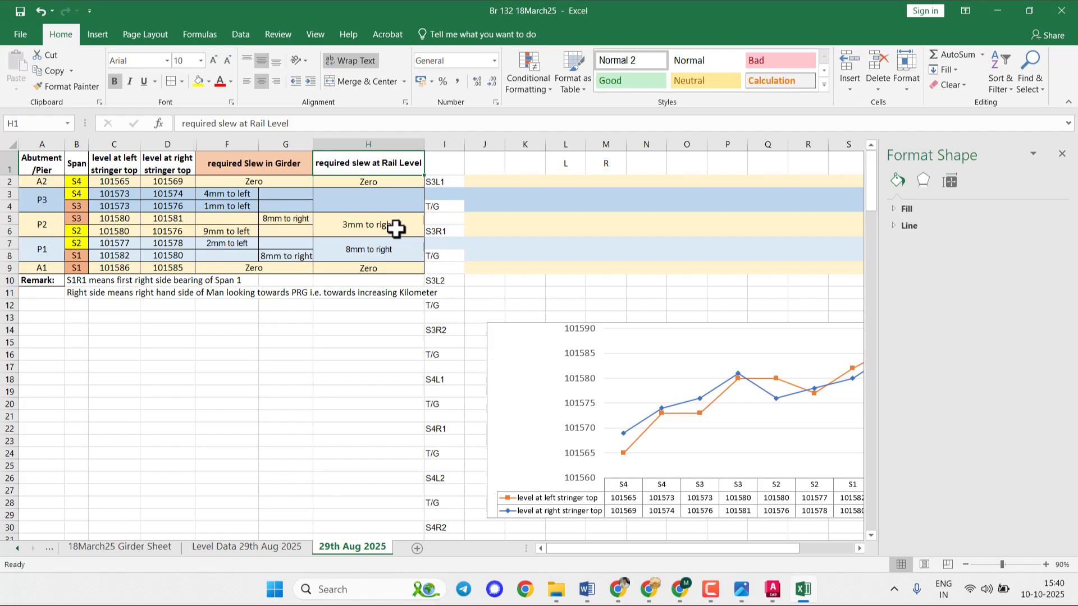
click(385, 208)
text(1mm)
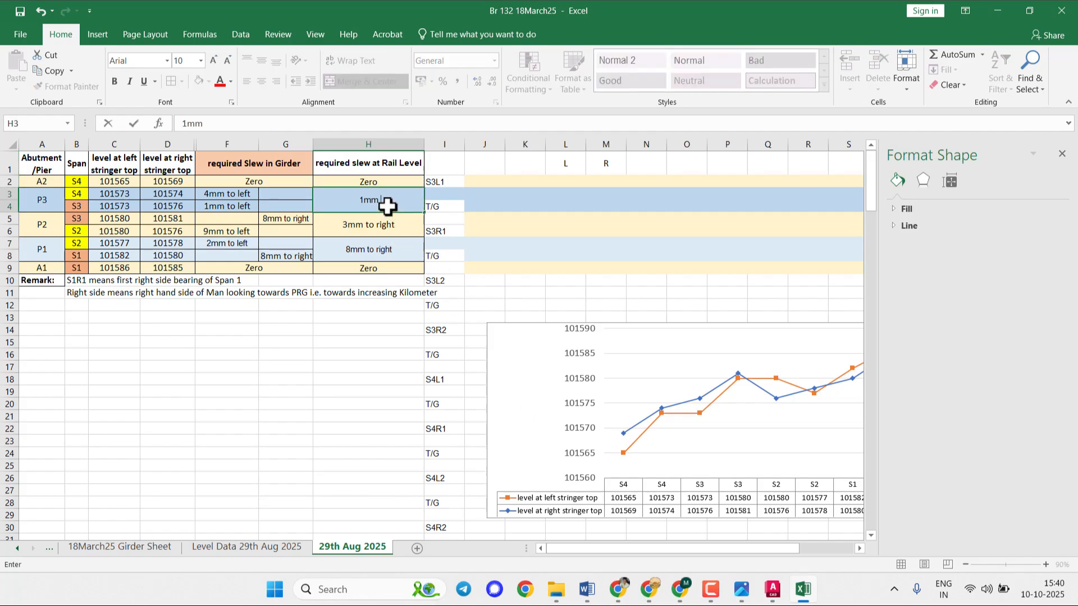
text( to right)
key(Return)
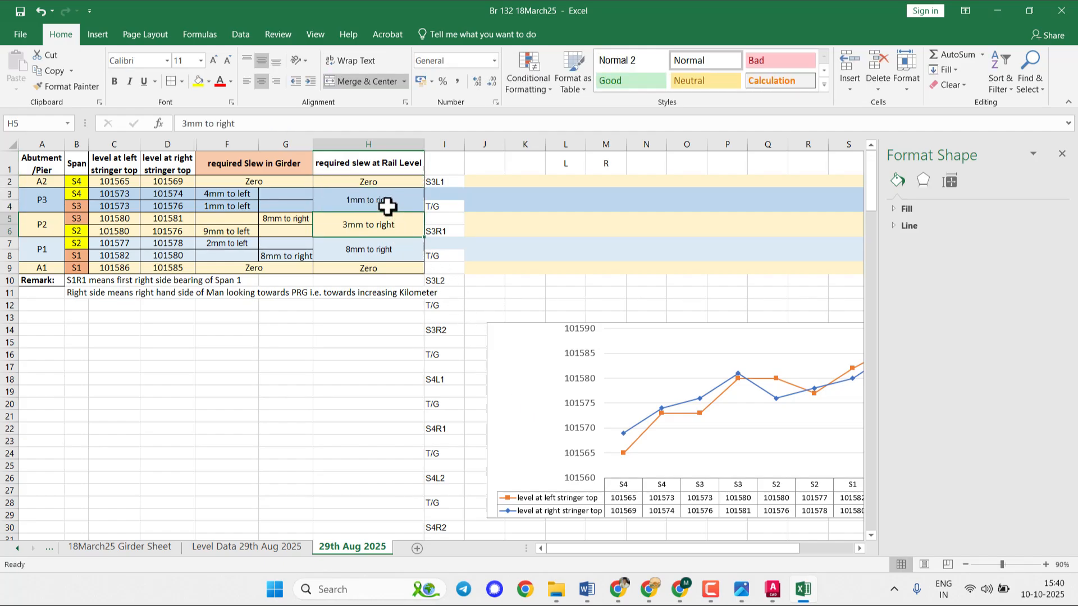
- Switch to AutoCAD to check the pier offset dimensions, and compare them with the required girder slews in the Excel table
click(772, 590)
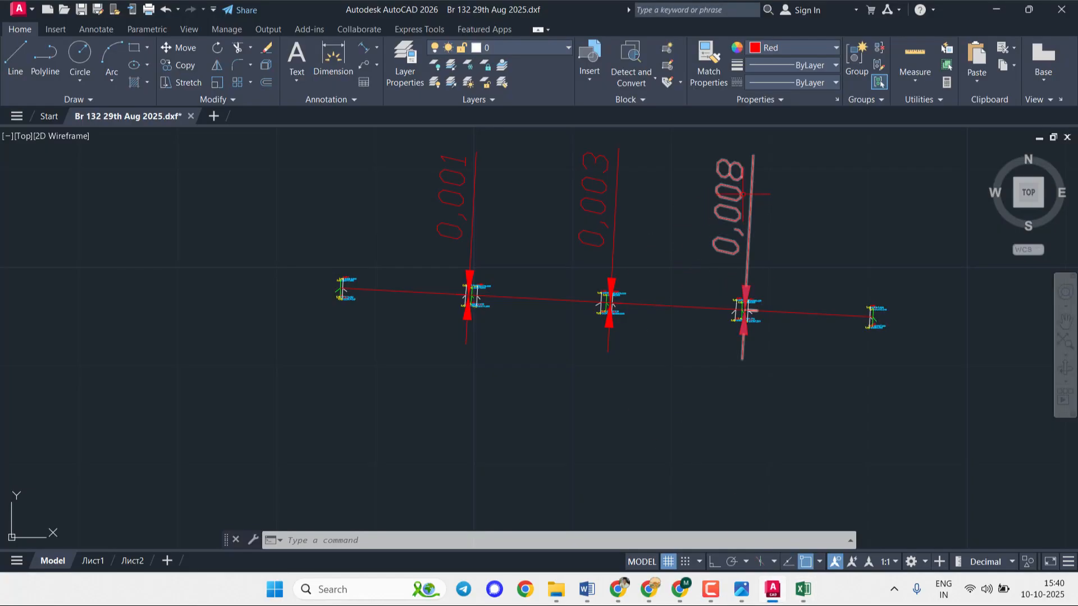
mouse_move(741, 194)
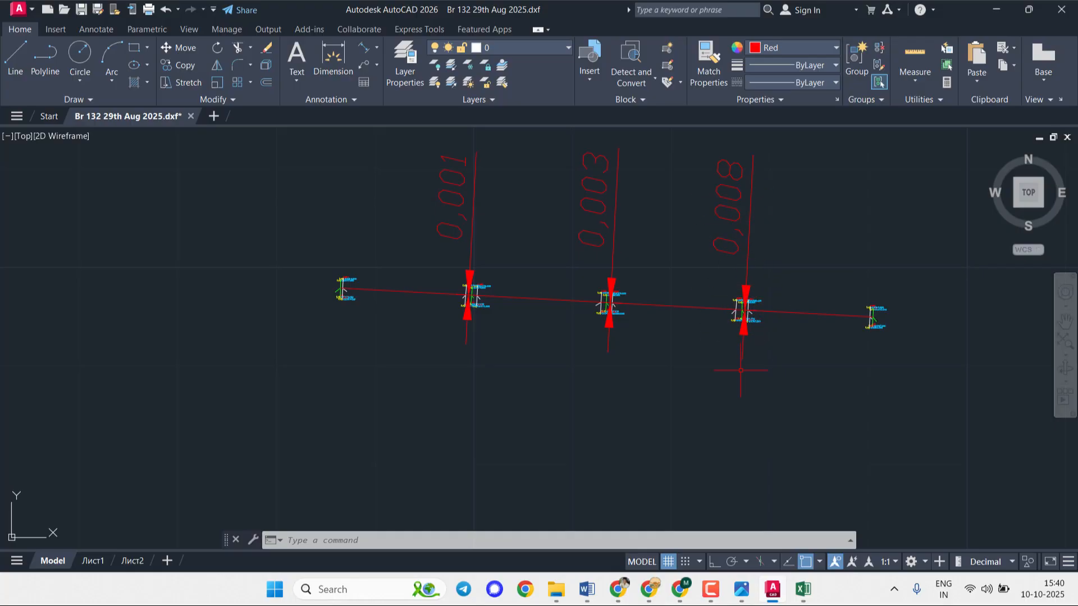
click(802, 590)
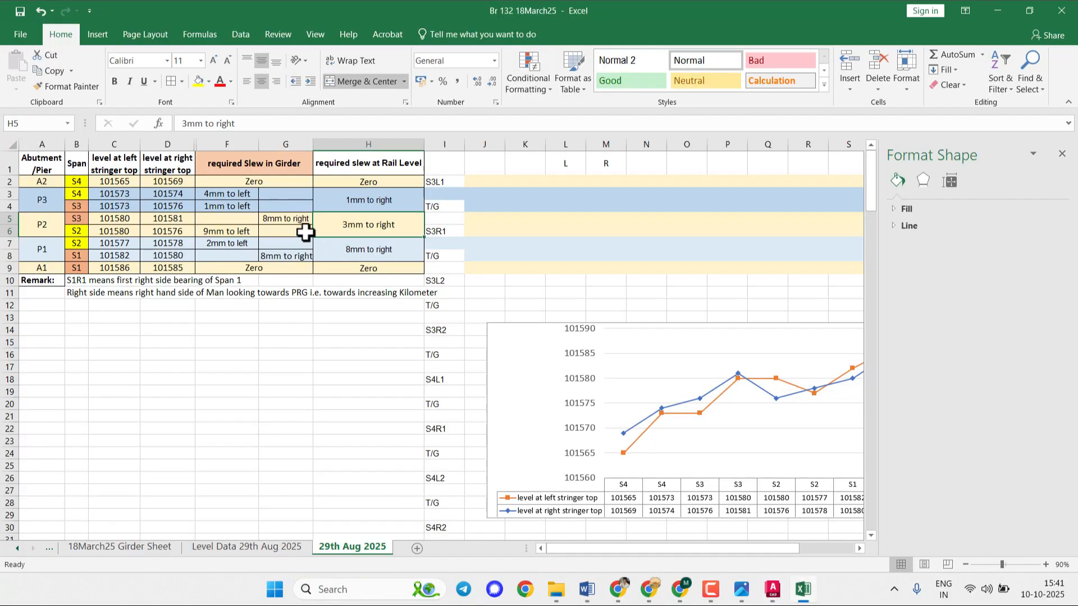
drag(225, 225, 288, 233)
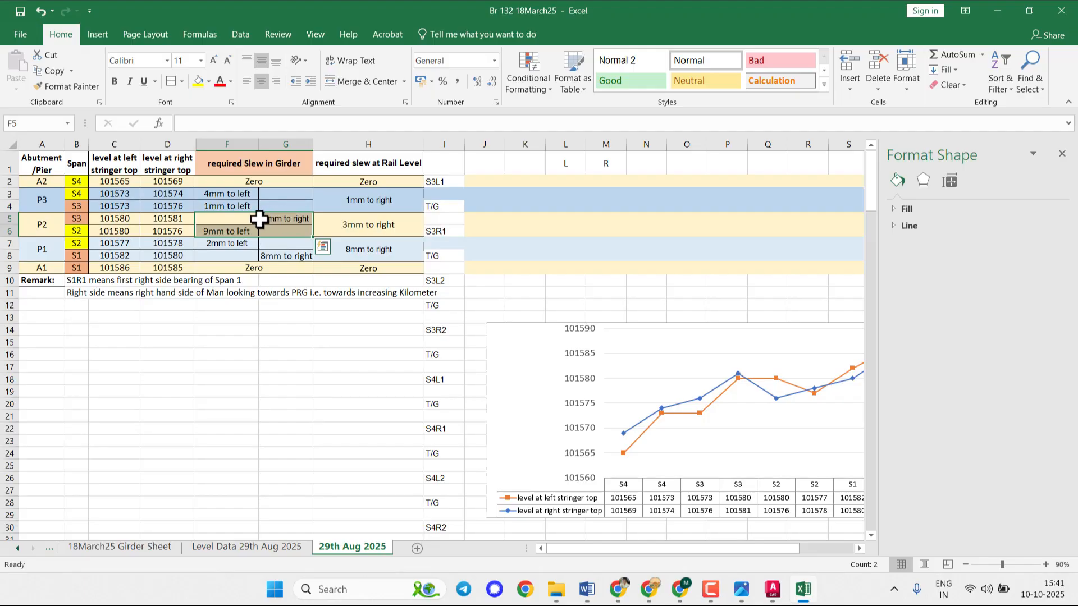
click(283, 257)
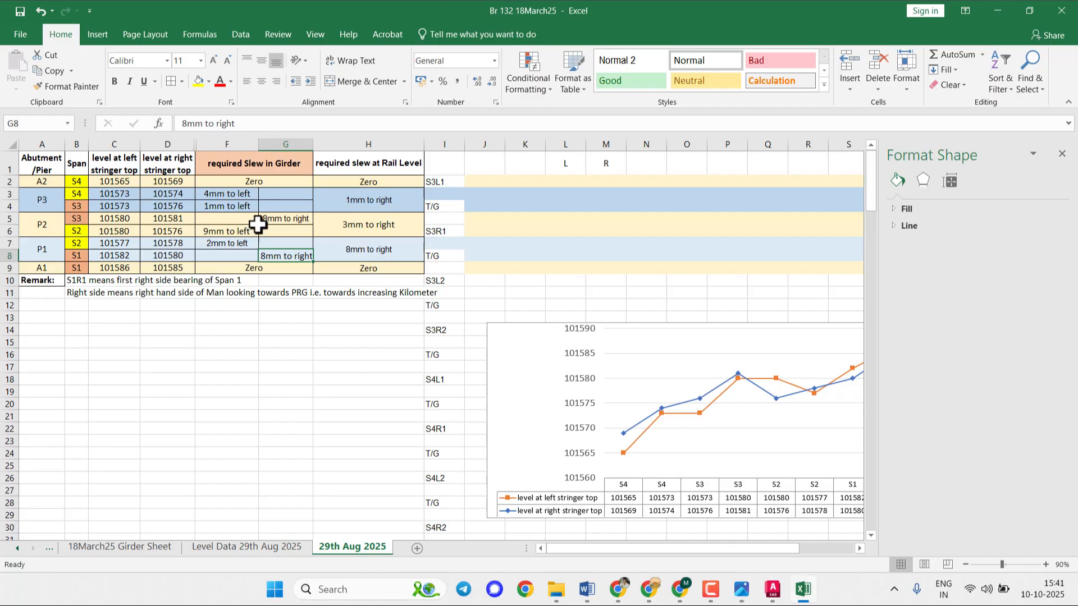
- Fill the 8 mm and 9 mm girder slew cells G5, F6 and G8 and P1's rail-level slew cell H7 with light orange
click(277, 219)
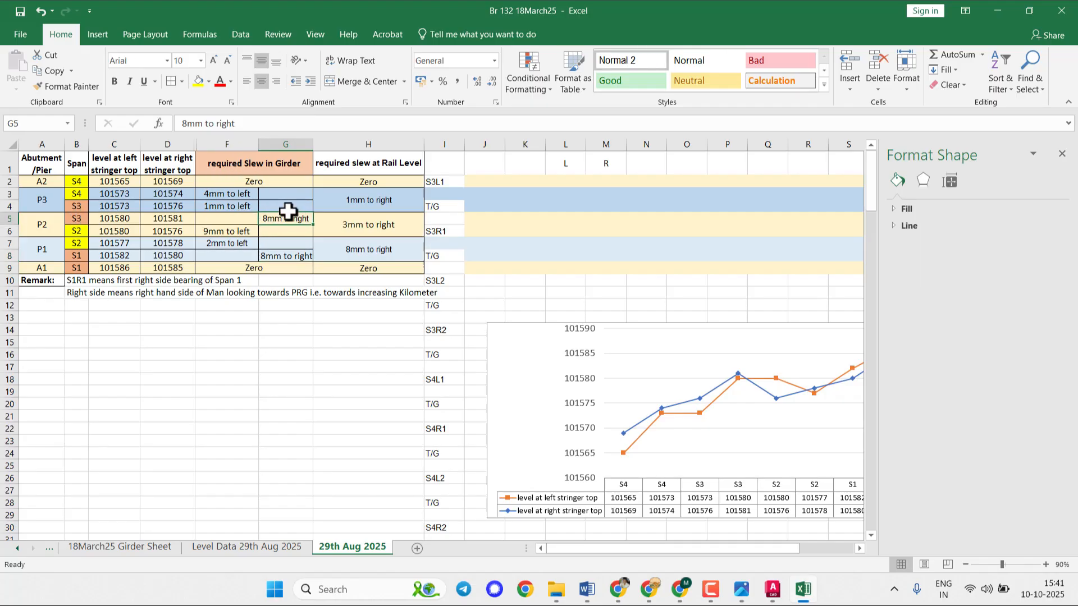
click(209, 84)
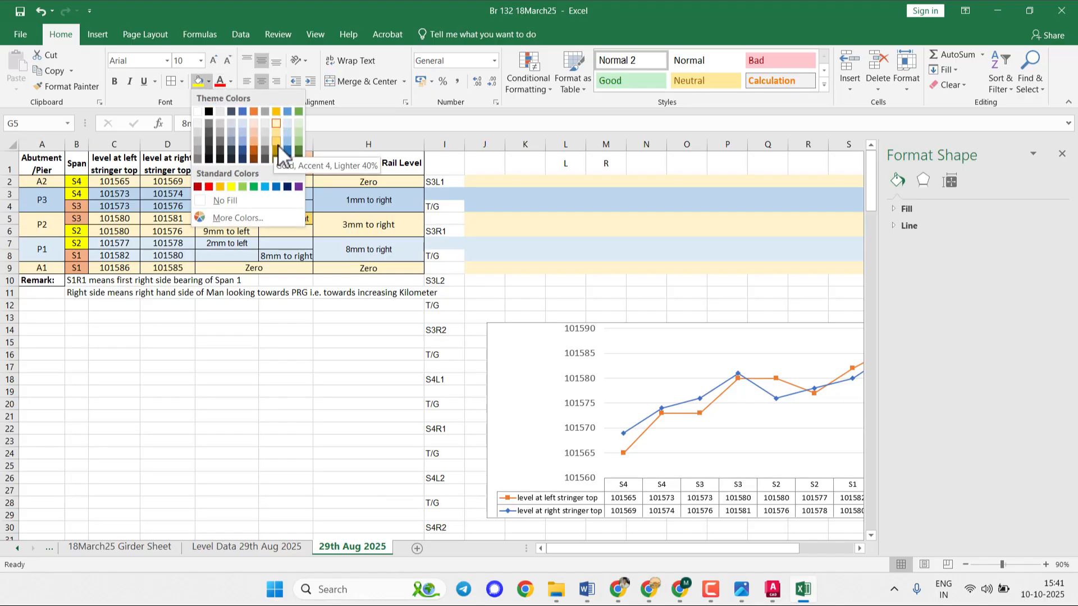
click(255, 142)
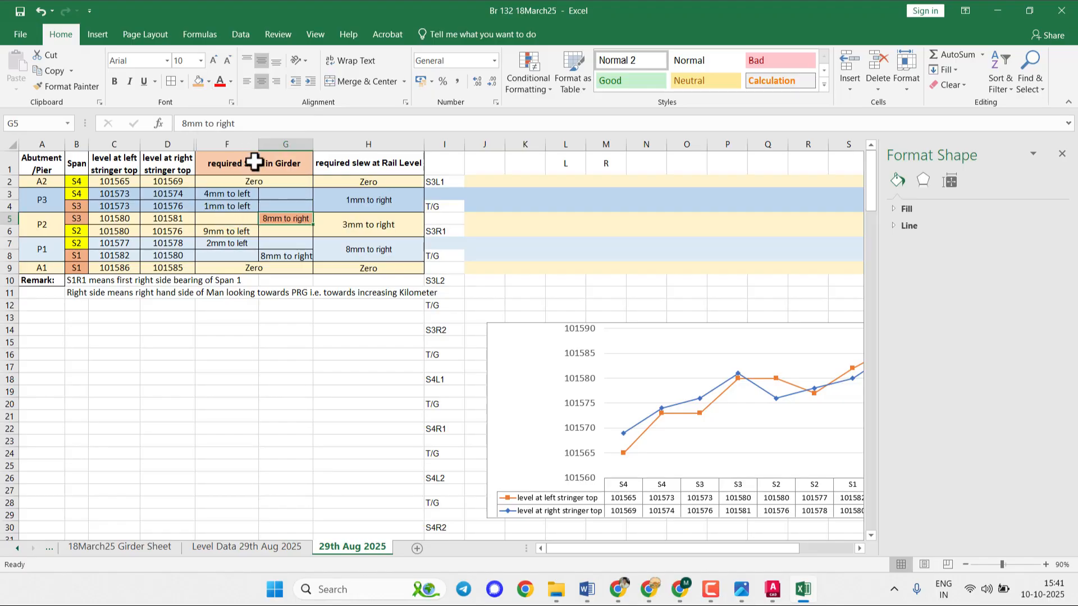
click(243, 232)
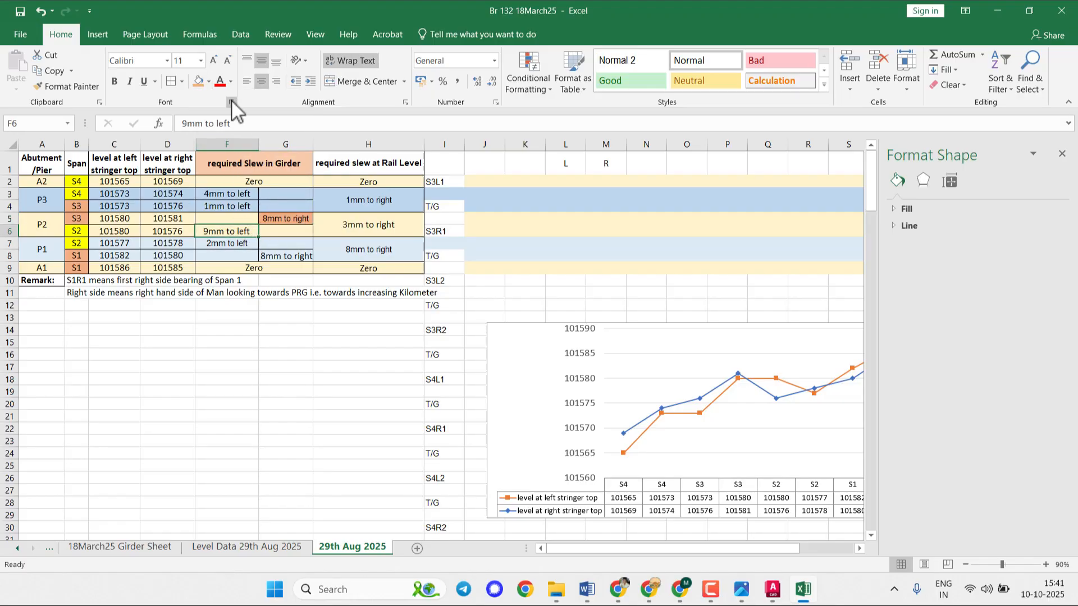
click(199, 81)
click(288, 256)
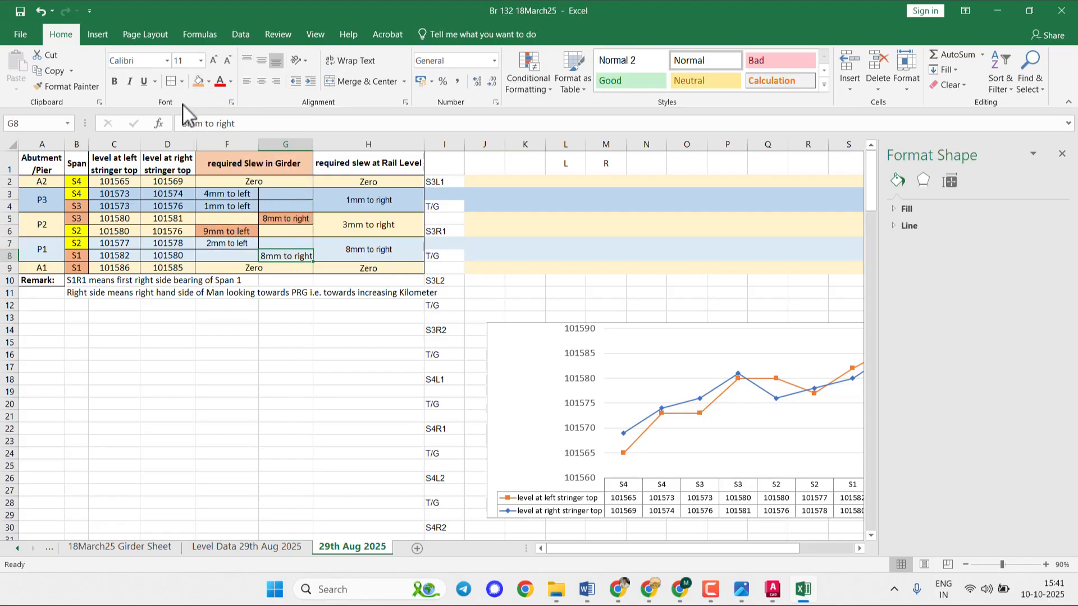
click(198, 85)
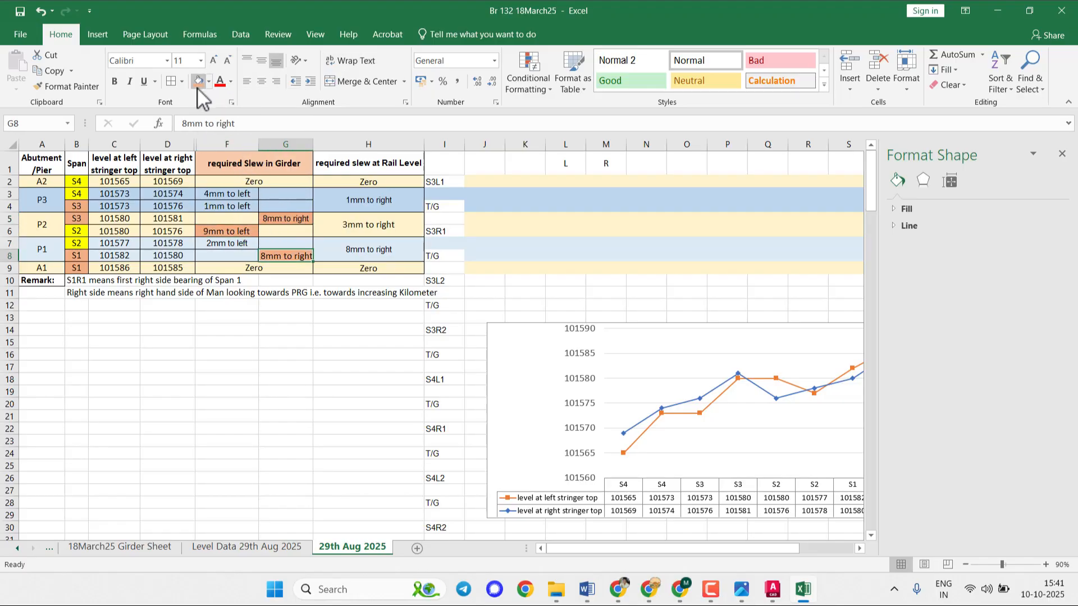
click(355, 245)
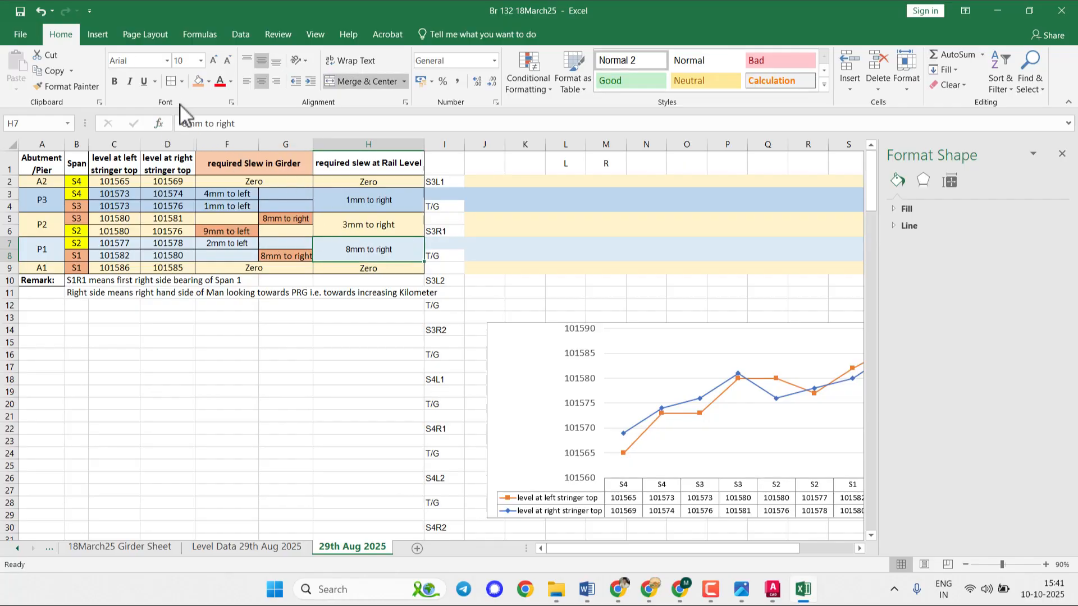
click(198, 83)
click(347, 346)
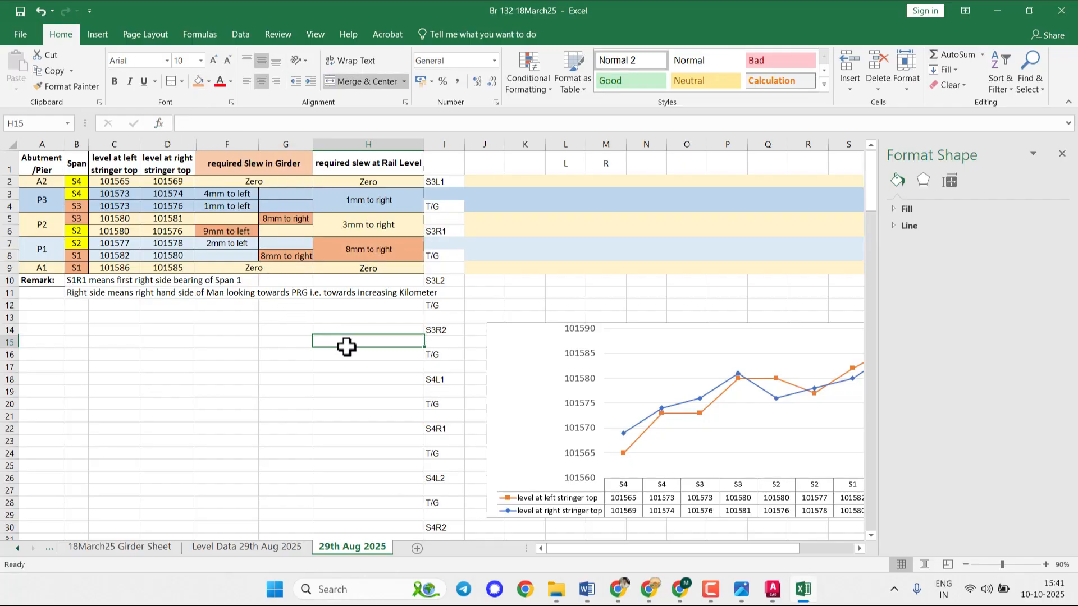
- Review the girder slews against the rail-level slews for piers P1, P2 and P3 in the table
click(53, 246)
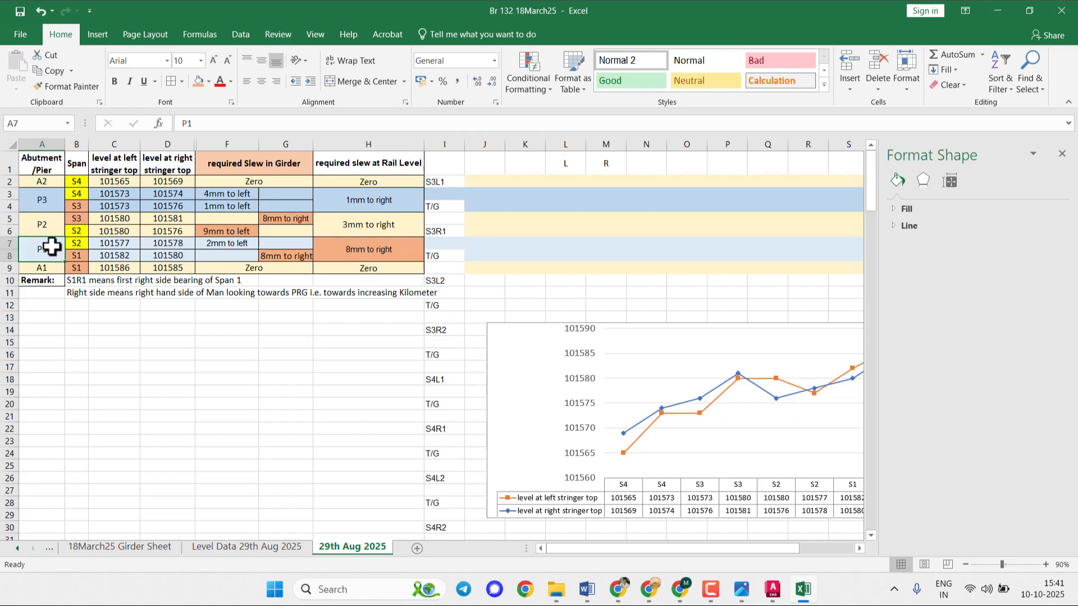
click(361, 250)
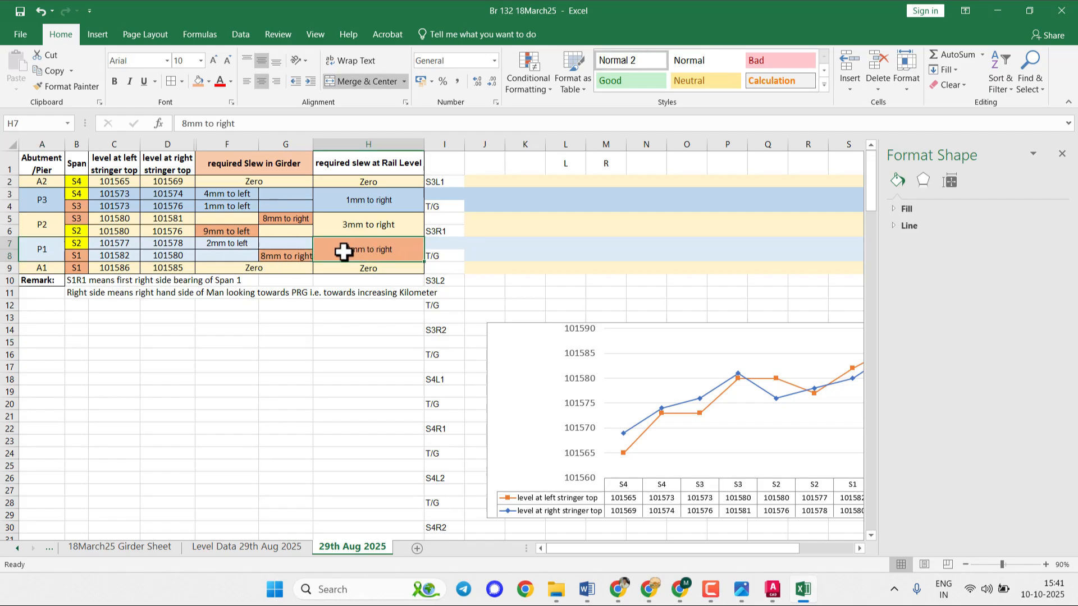
click(280, 258)
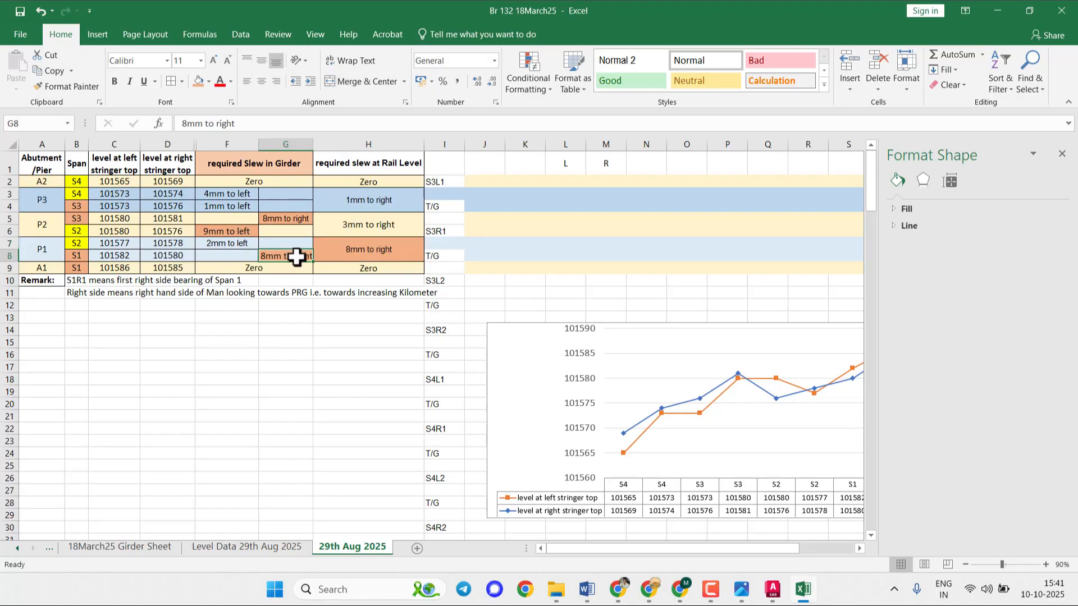
mouse_move(337, 250)
mouse_down()
mouse_move(348, 251)
mouse_move(284, 251)
mouse_move(354, 245)
mouse_move(286, 245)
mouse_move(336, 254)
mouse_up()
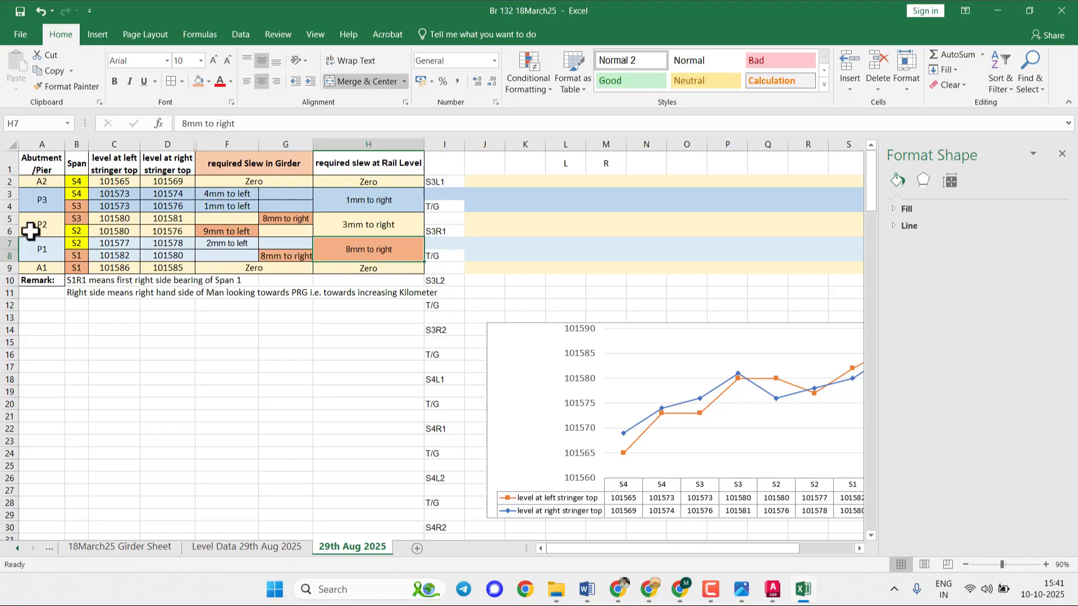
click(379, 224)
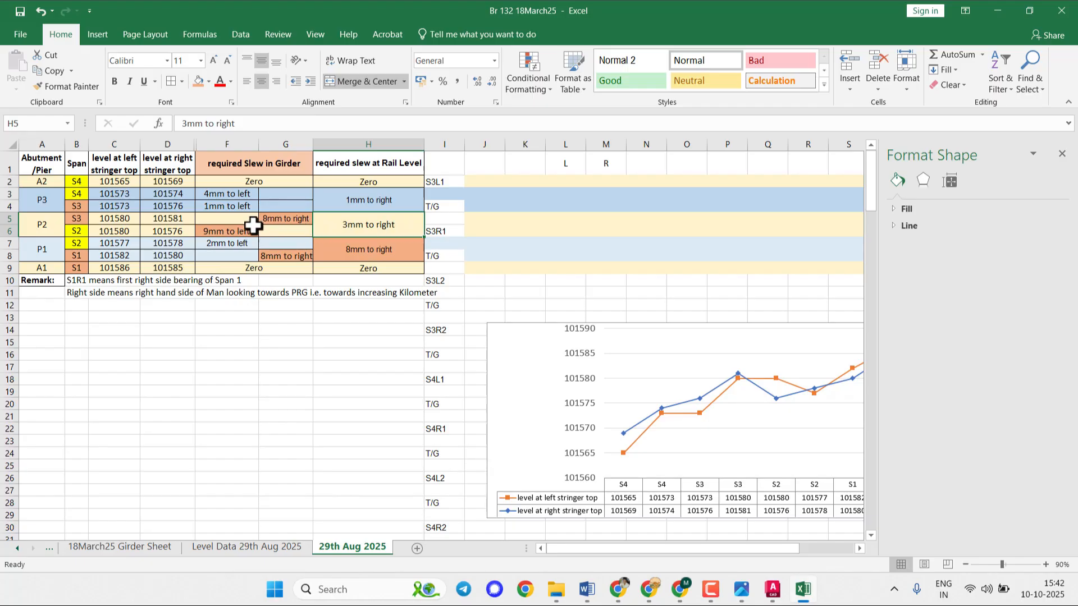
click(287, 219)
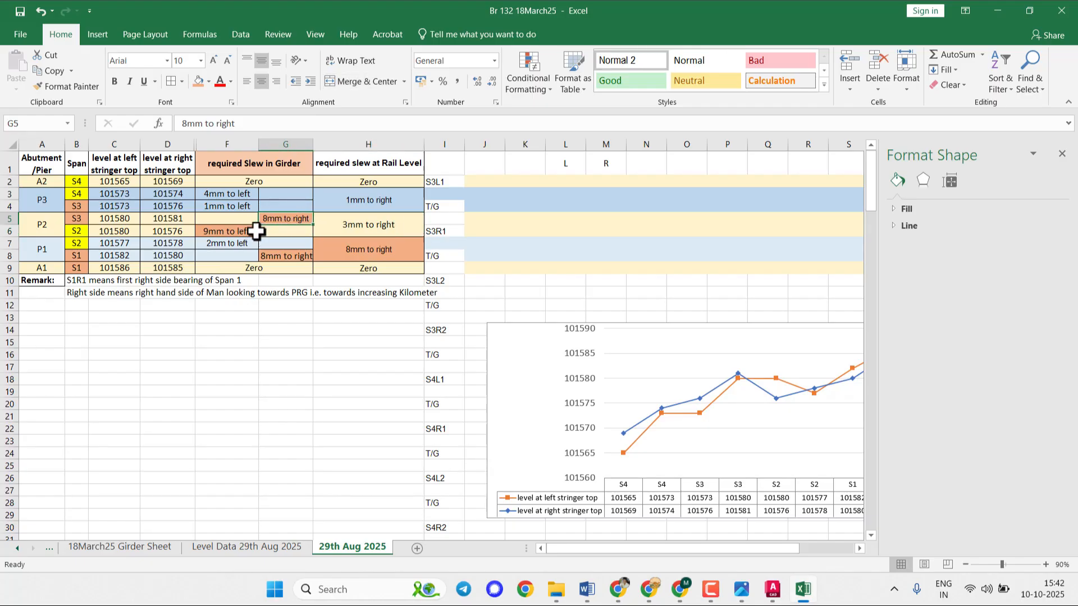
click(233, 231)
drag(229, 221, 264, 228)
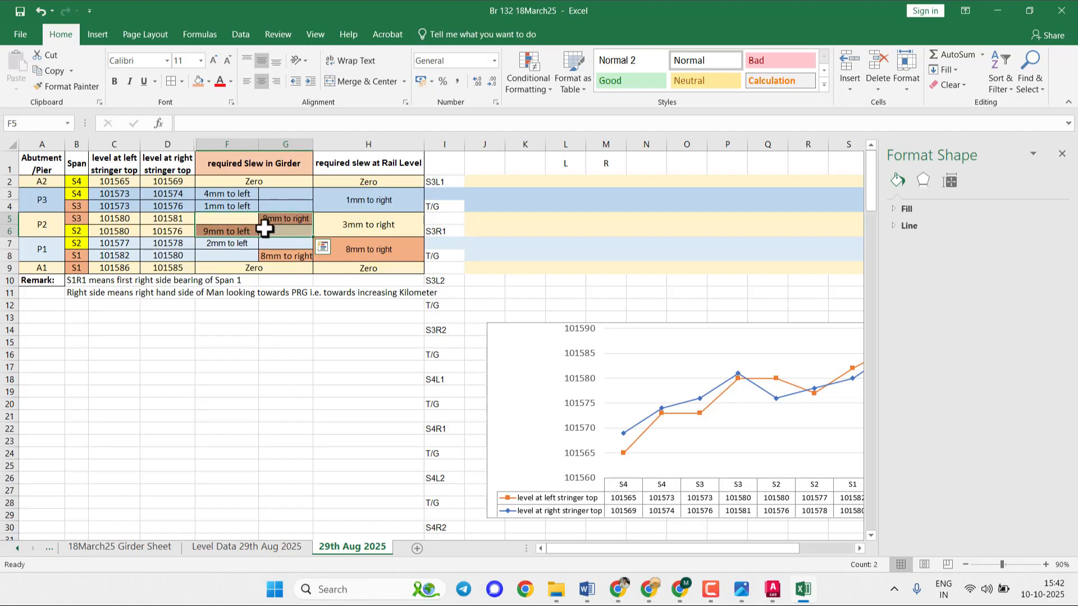
click(226, 195)
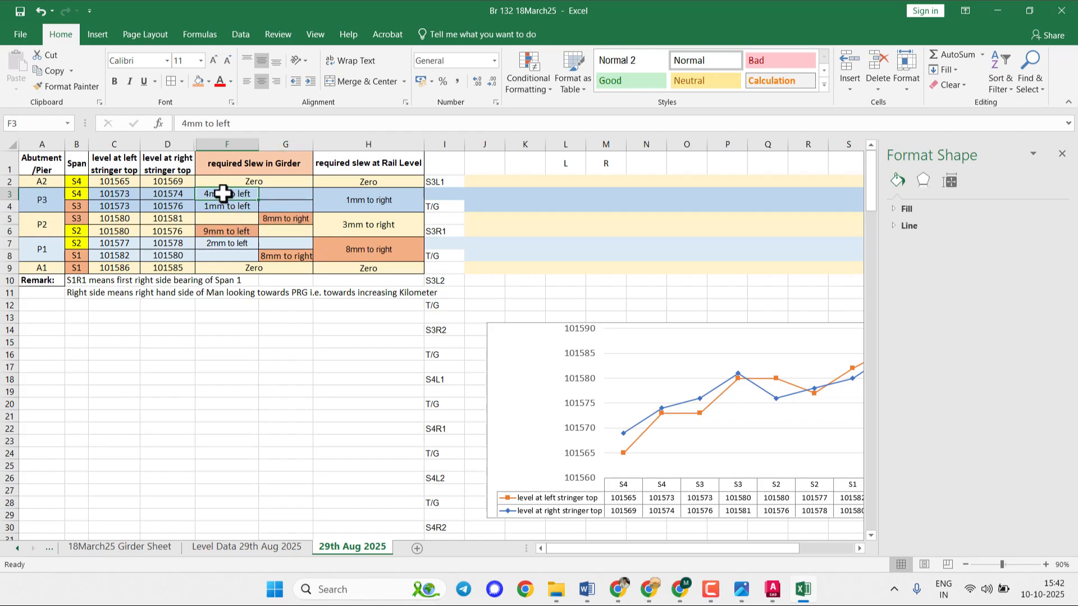
click(357, 202)
click(364, 268)
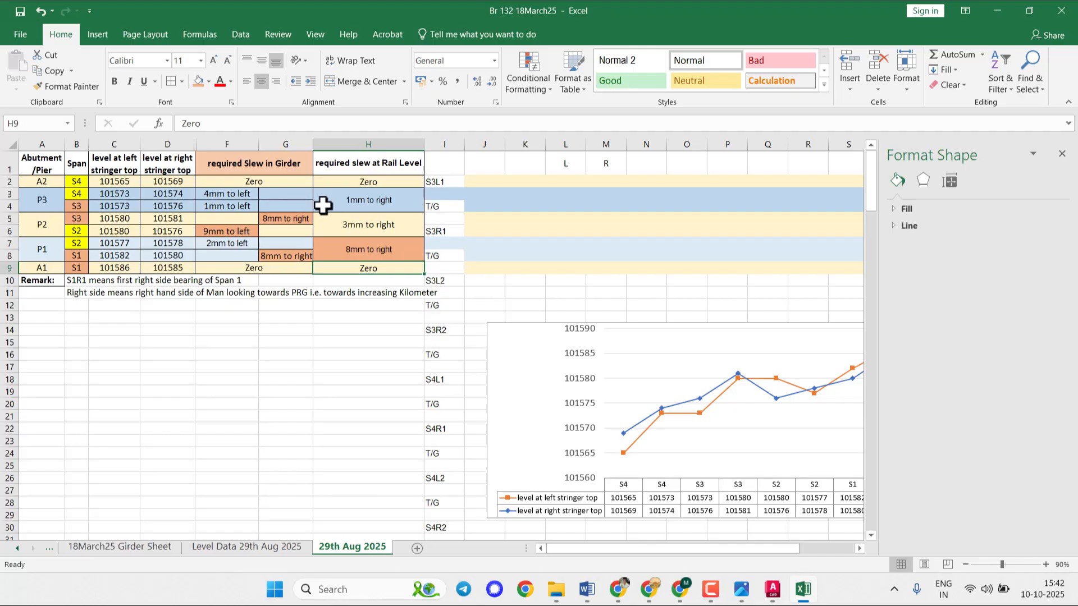
- Fill the Zero slew cells of abutments A2 and A1 with light green in both the girder and rail-level columns
click(277, 180)
click(209, 81)
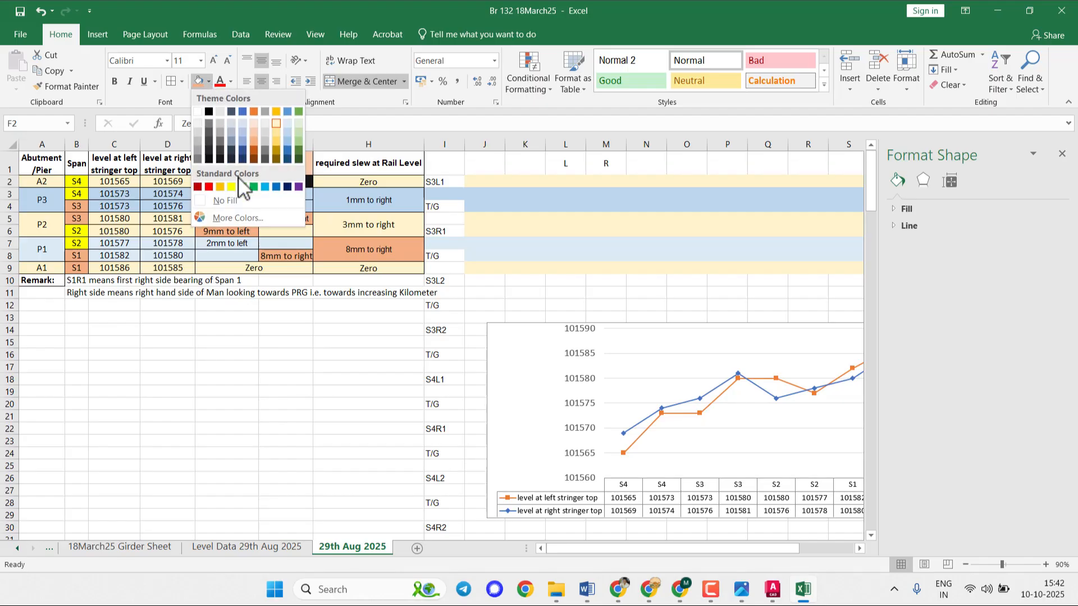
click(244, 187)
click(339, 179)
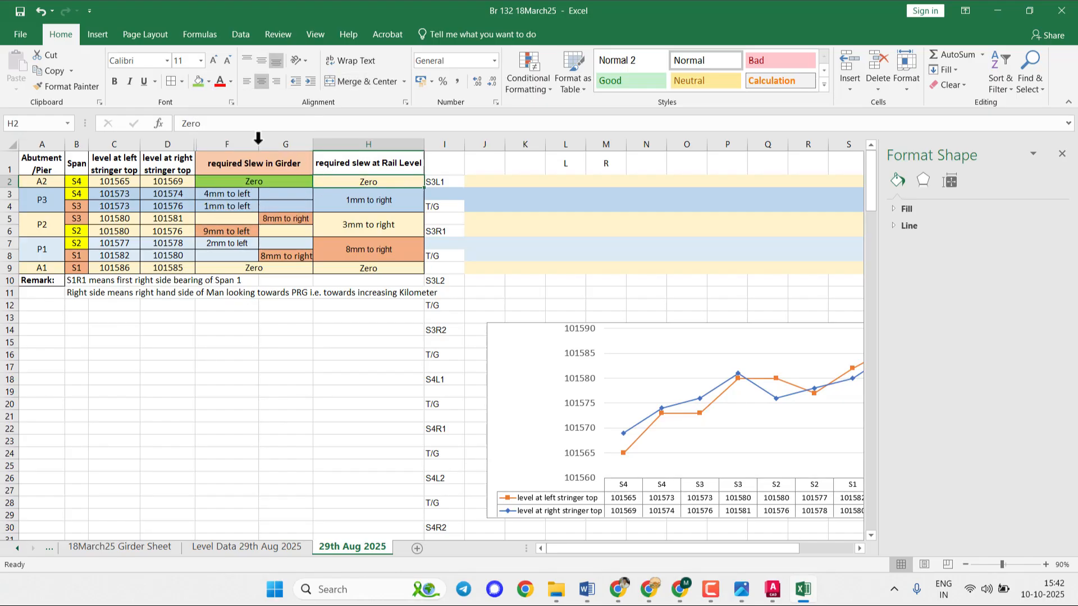
click(198, 82)
click(272, 271)
ctrl+click(339, 269)
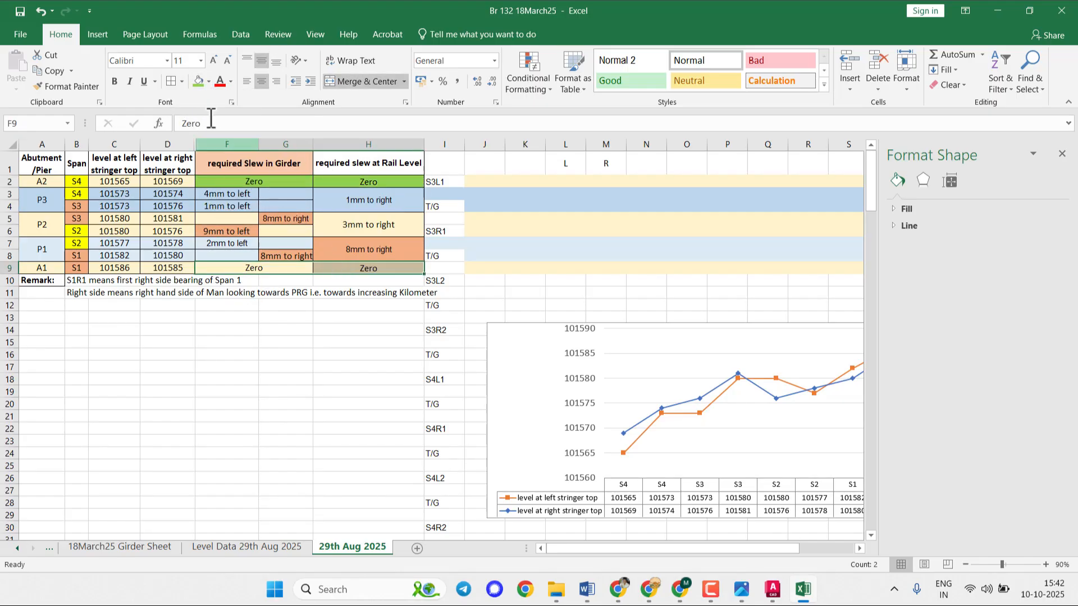
click(198, 81)
- Close the chart formatting pane and move the stringer level chart up beside the slew table, starting around column K, row 7
click(531, 344)
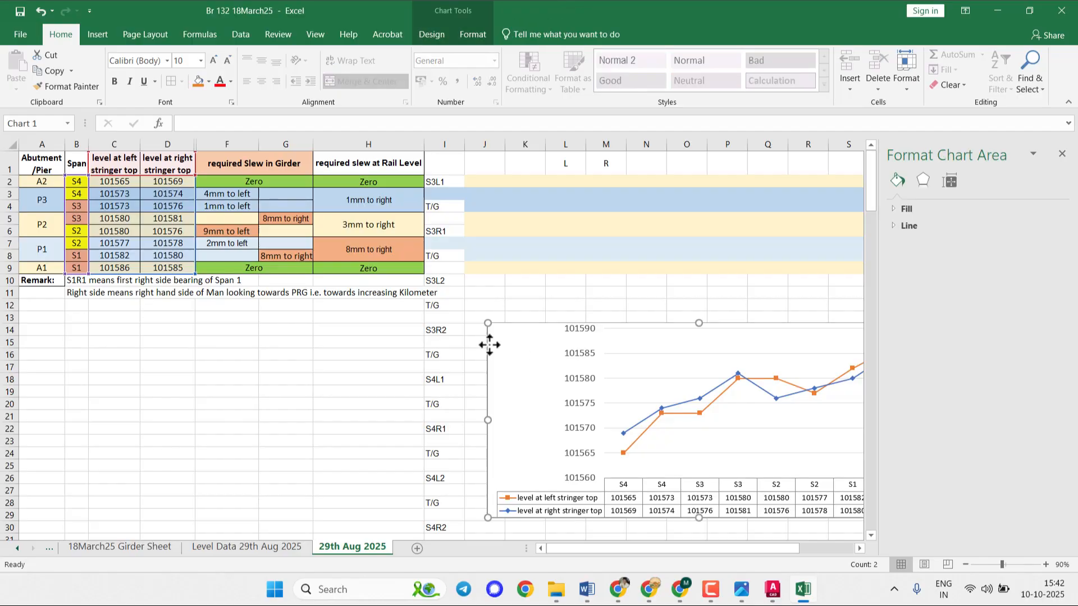
drag(488, 344, 414, 340)
click(1061, 153)
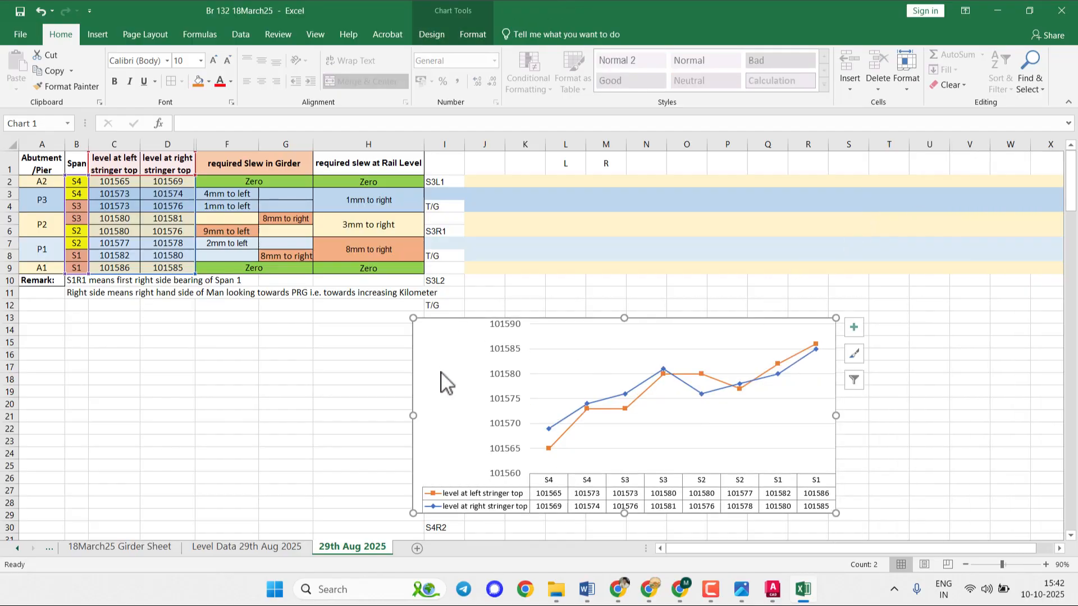
drag(441, 373, 533, 273)
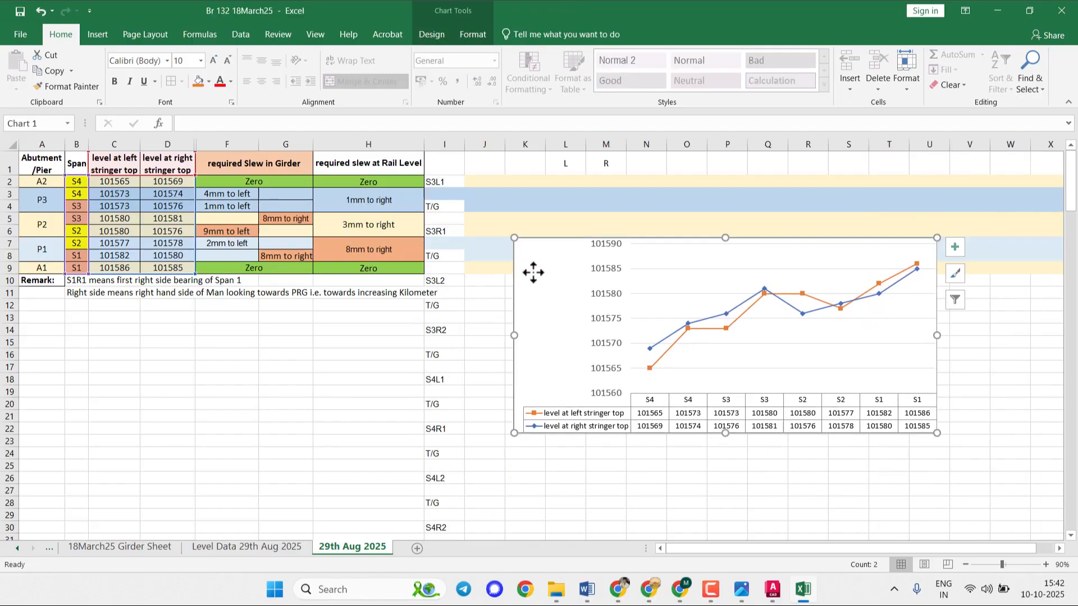
- Switch to Word and examine the 18March_25_Br 132 PFM-PBH letter's heading, slew table and bed plate notes, and return to Excel
click(587, 589)
click(576, 335)
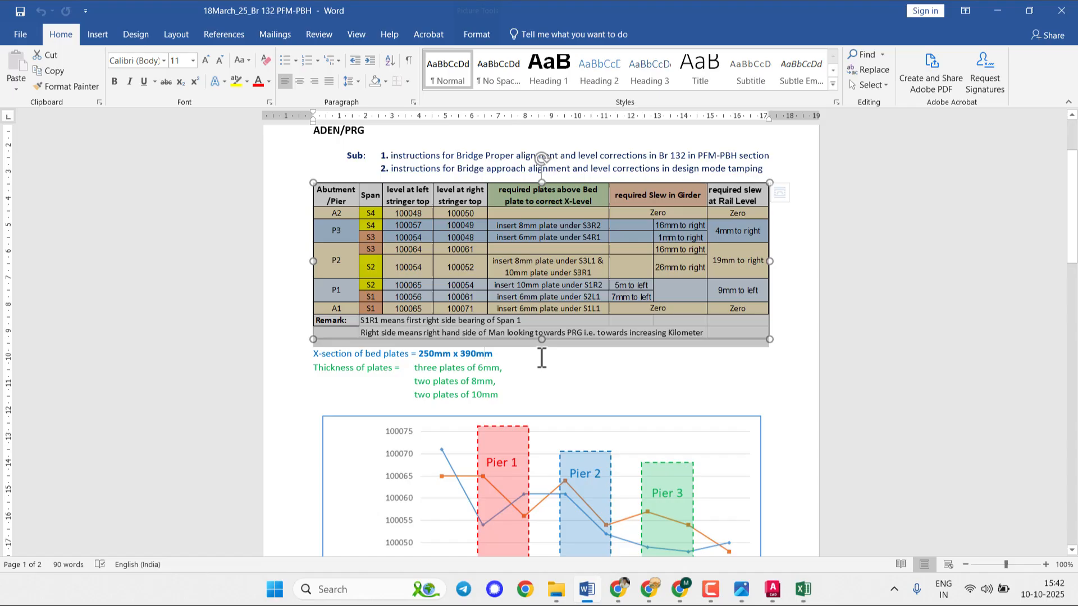
click(443, 356)
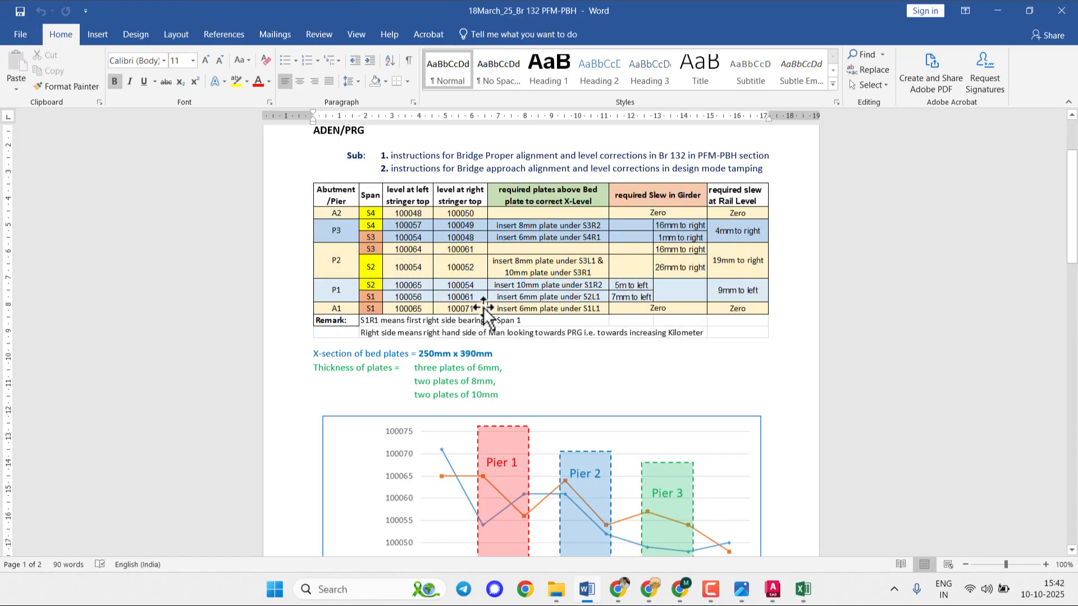
scroll(488, 240, up, 4)
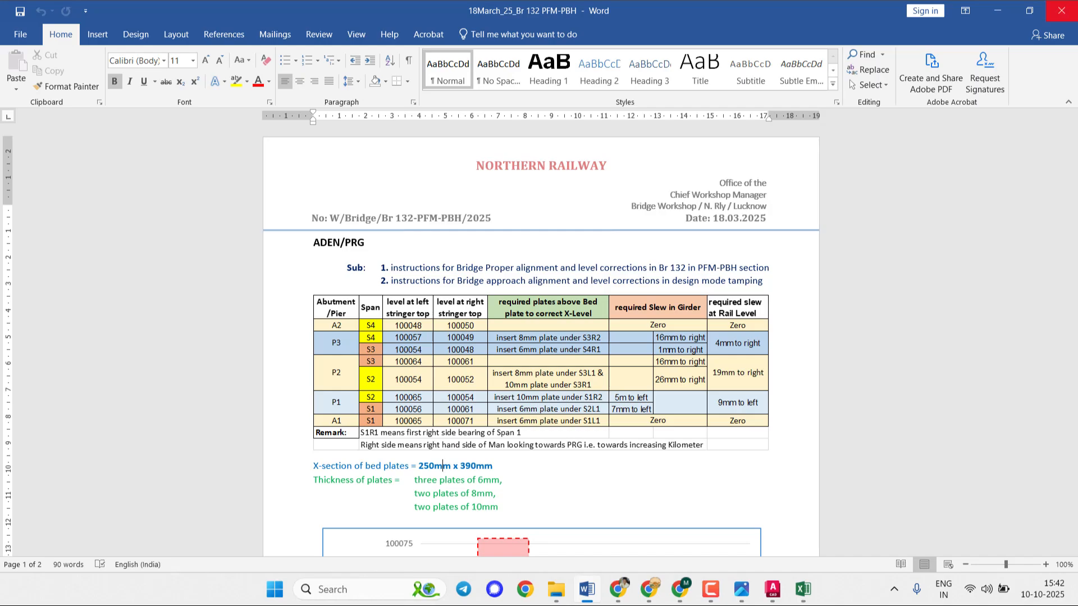
key(alt+Tab)
mouse_move(556, 589)
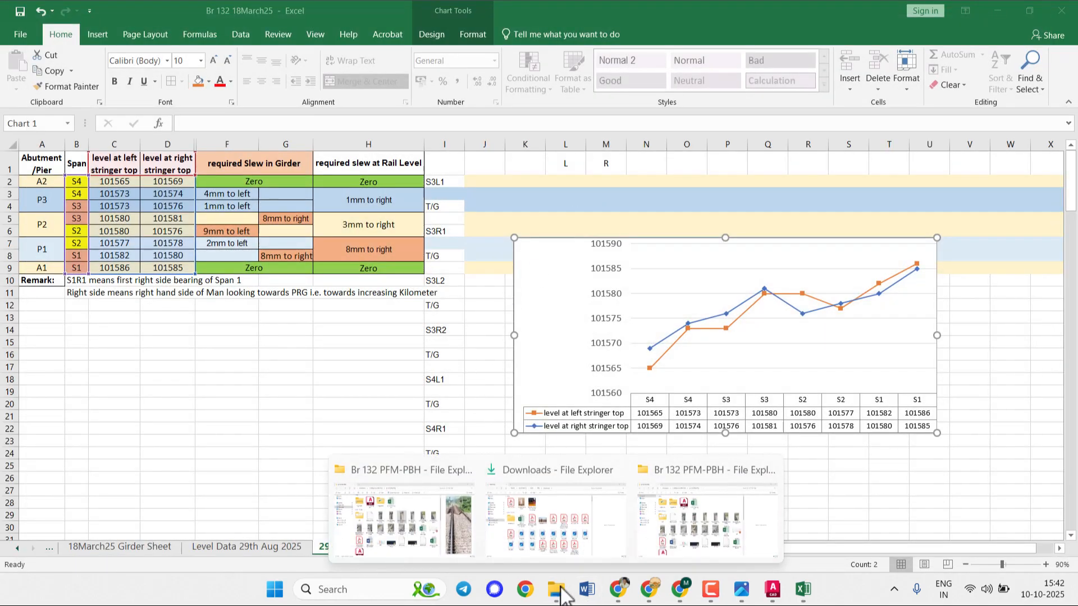
- Switch to the Br 132 PFM-PBH folder in File Explorer and duplicate the Word document 18March_25_Br 132 PFM-PBH there
click(399, 510)
click(283, 449)
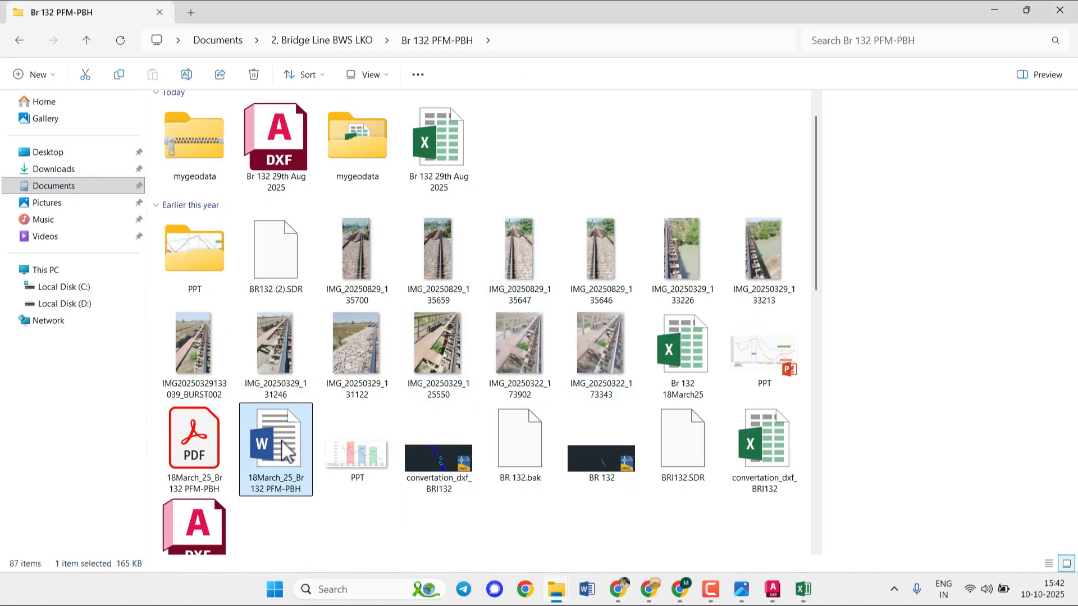
right_click(284, 450)
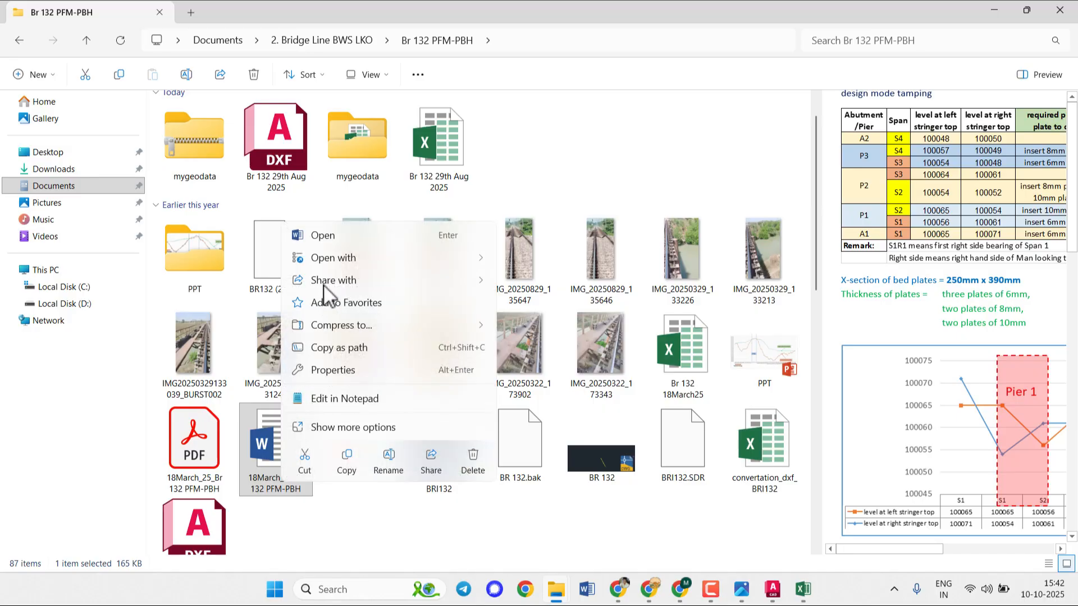
click(346, 458)
click(618, 150)
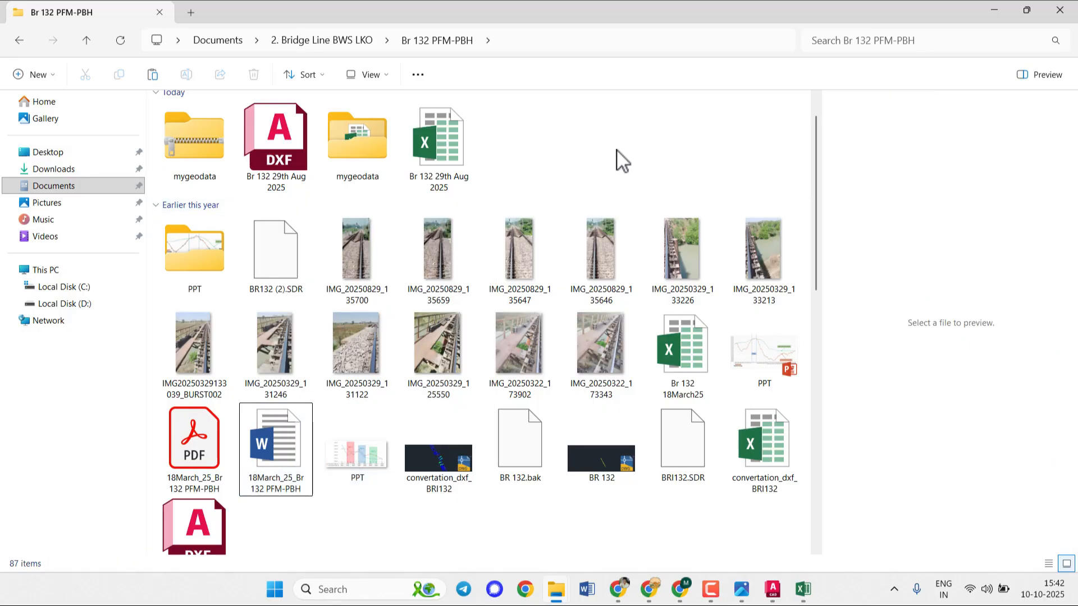
key(ctrl+v)
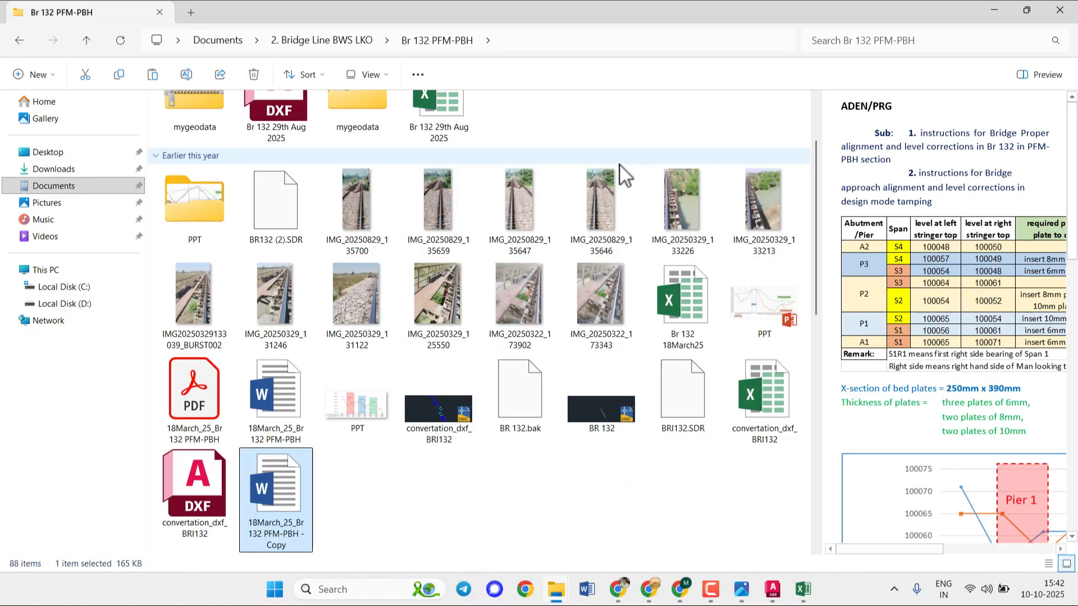
- Rename the copied Word document as Br 132 PFM-PBH, removing the March date prefix and the Copy suffix
click(287, 530)
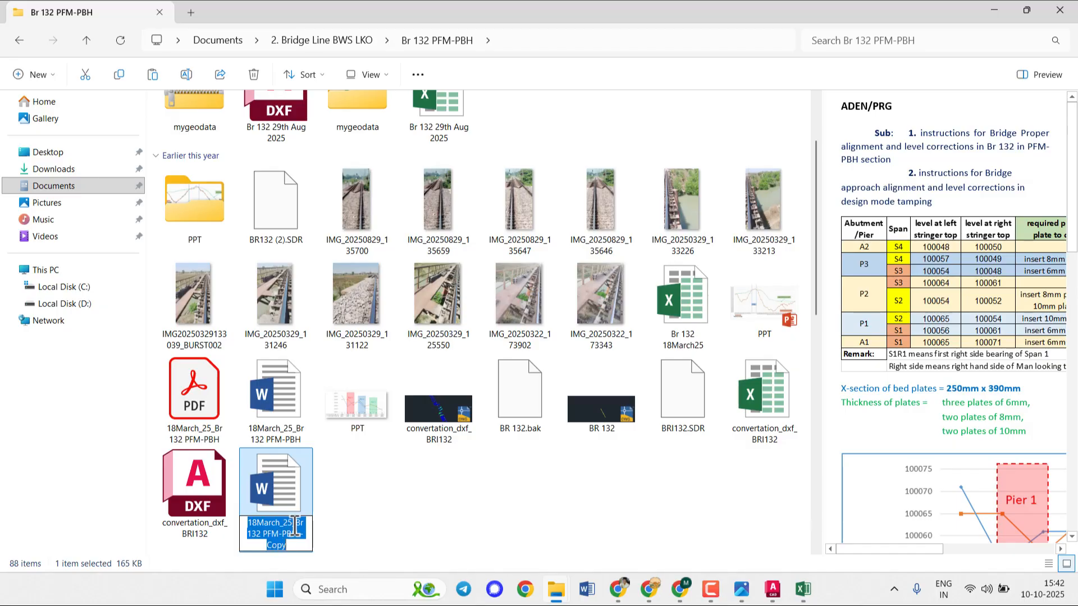
click(294, 521)
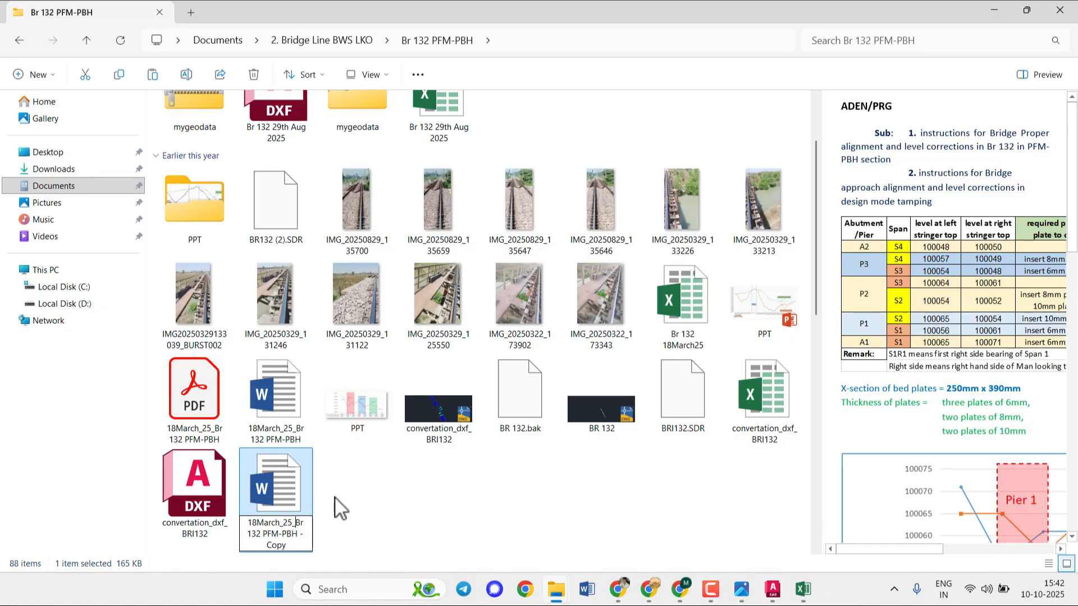
key(BackSpace)
key(BackSpace)
key(BackSpace)
key(BackSpace)
key(BackSpace)
key(BackSpace)
key(BackSpace)
key(BackSpace)
key(BackSpace)
key(BackSpace)
key(BackSpace)
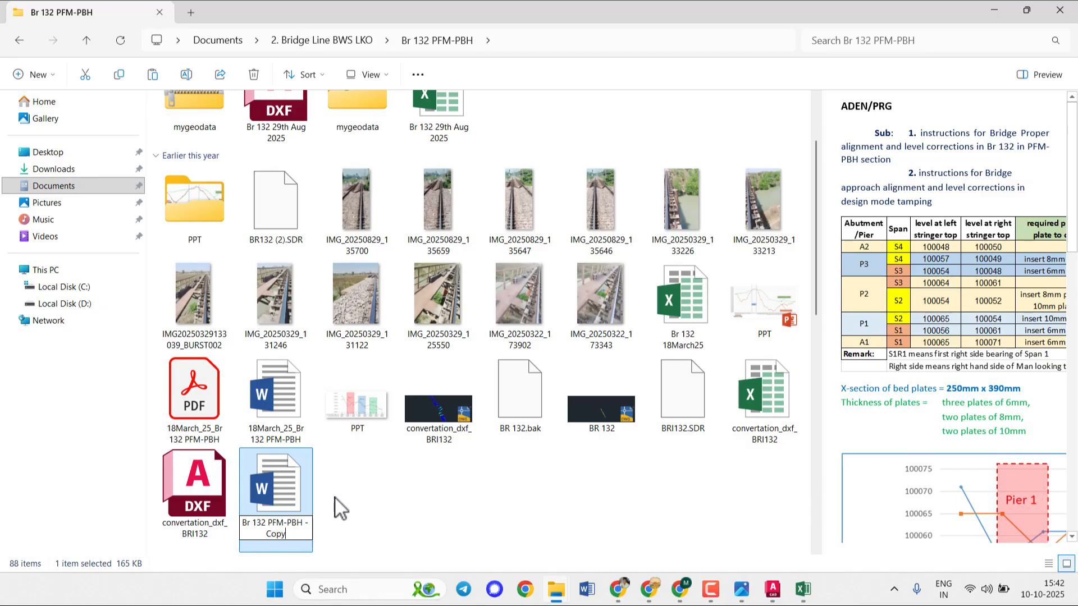
key(BackSpace)
key(BackSpace)
key(BackSpace)
key(BackSpace)
key(BackSpace)
key(BackSpace)
key(BackSpace)
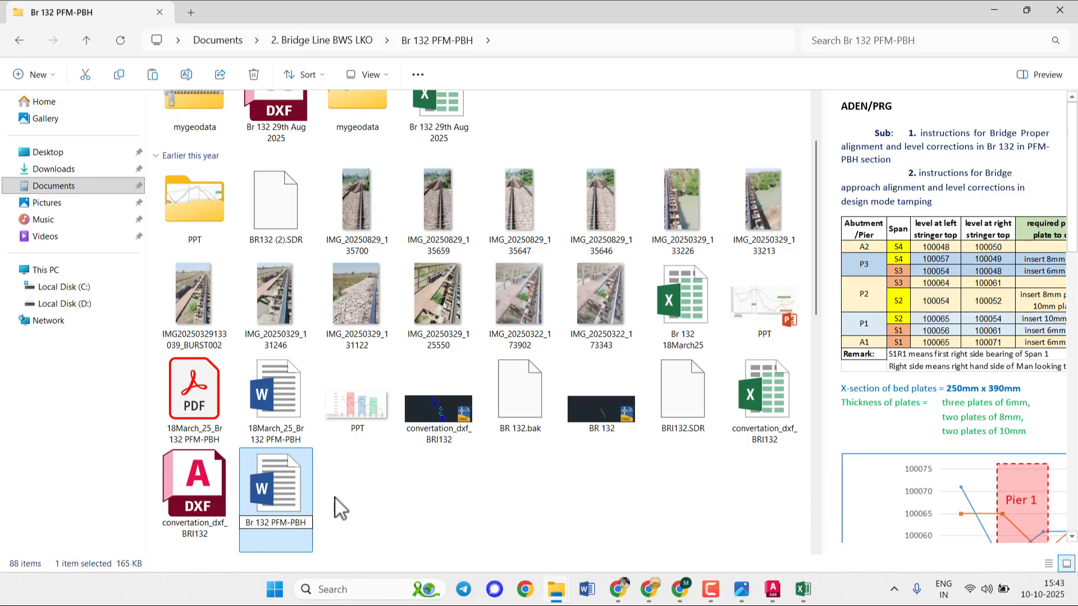
key(Return)
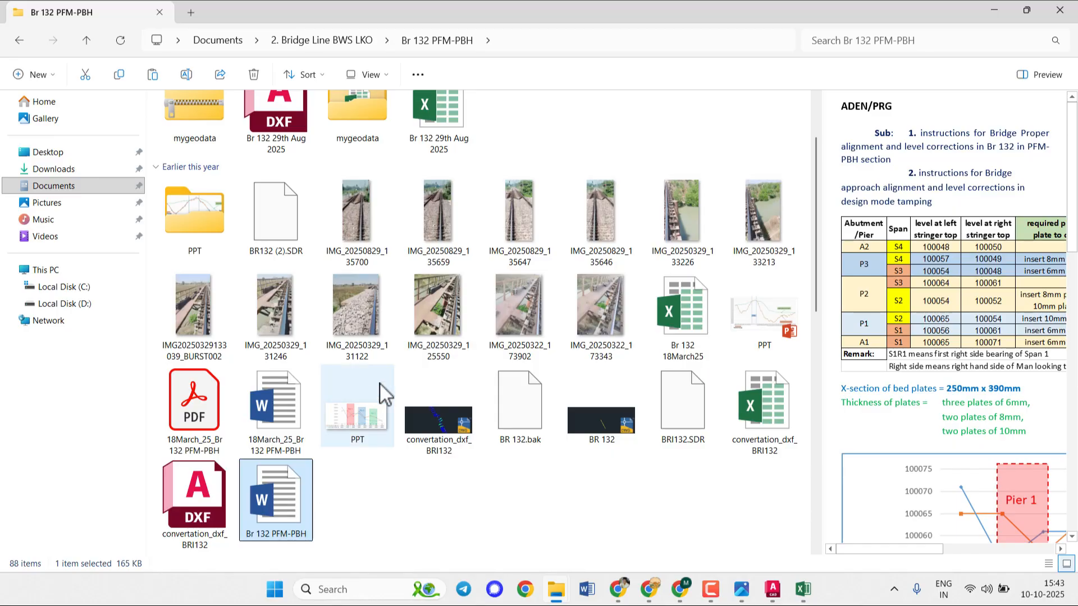
scroll(380, 385, up, 1)
click(438, 149)
scroll(416, 281, down, 1)
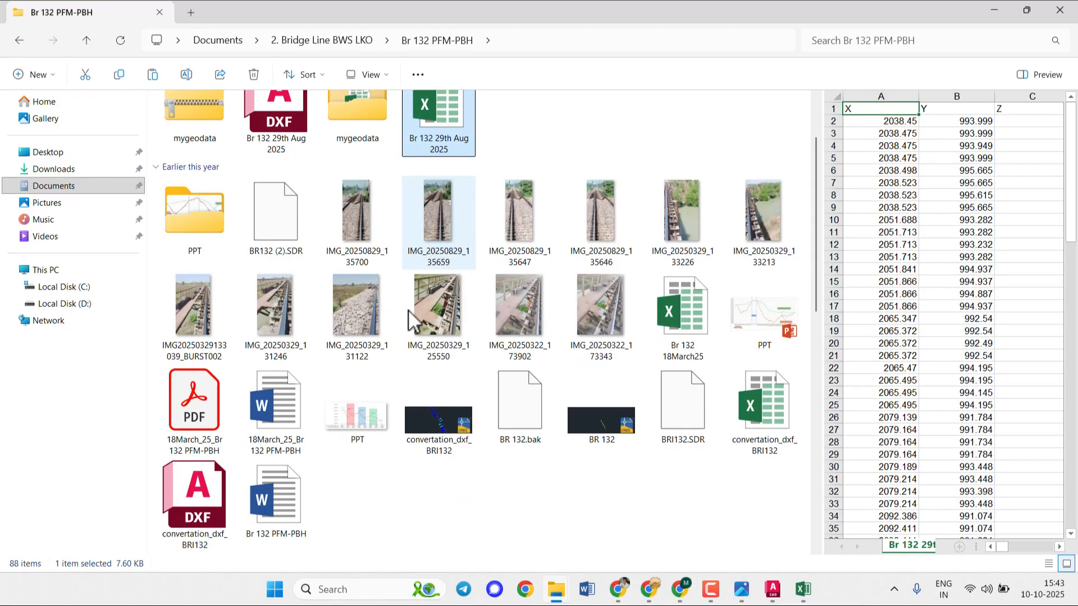
click(296, 518)
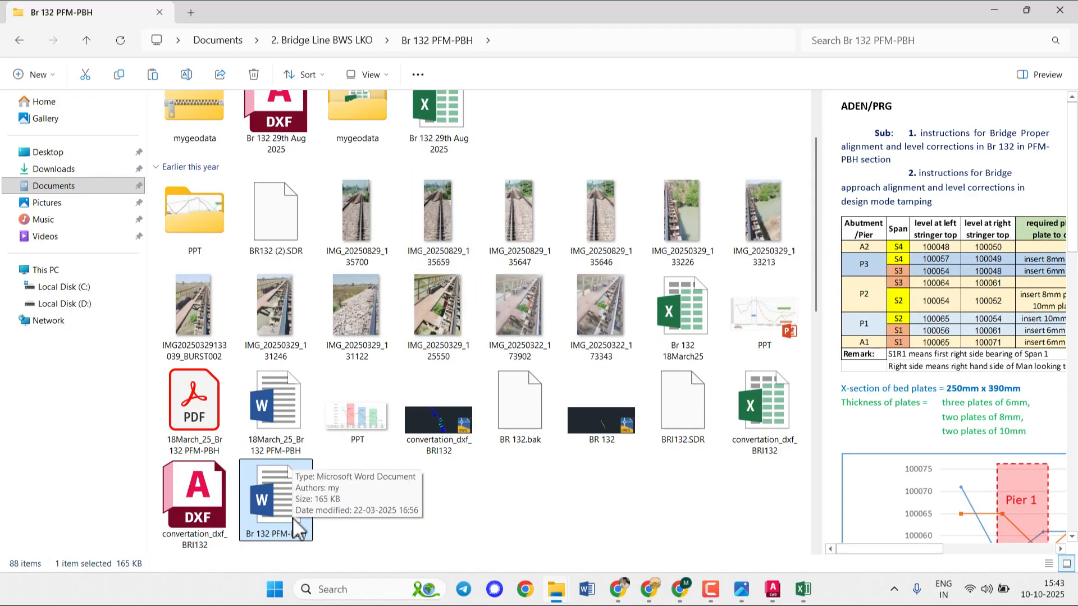
double_click(294, 517)
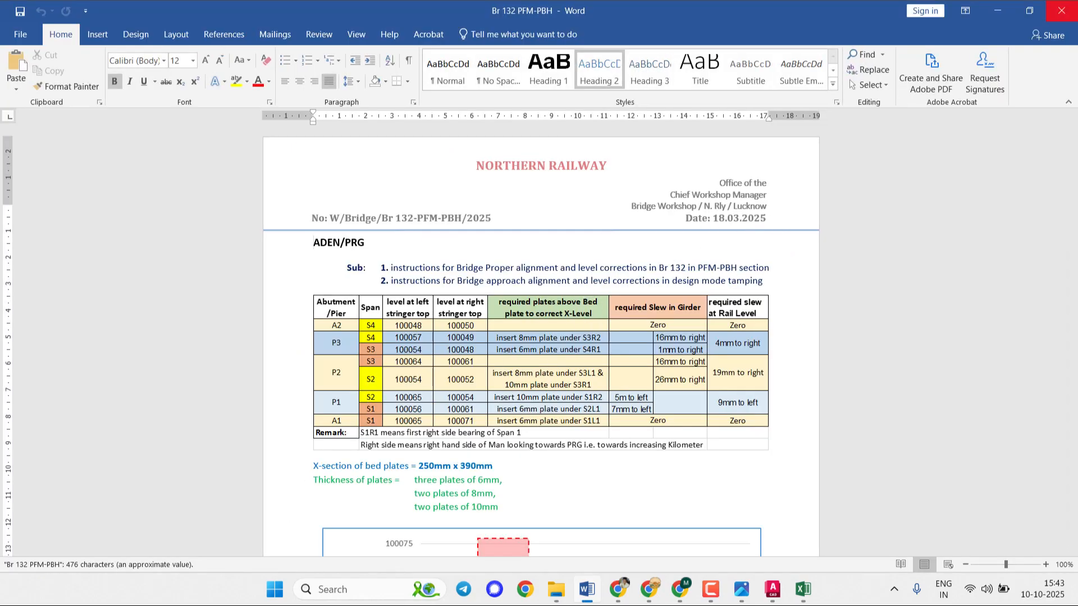
click(1062, 11)
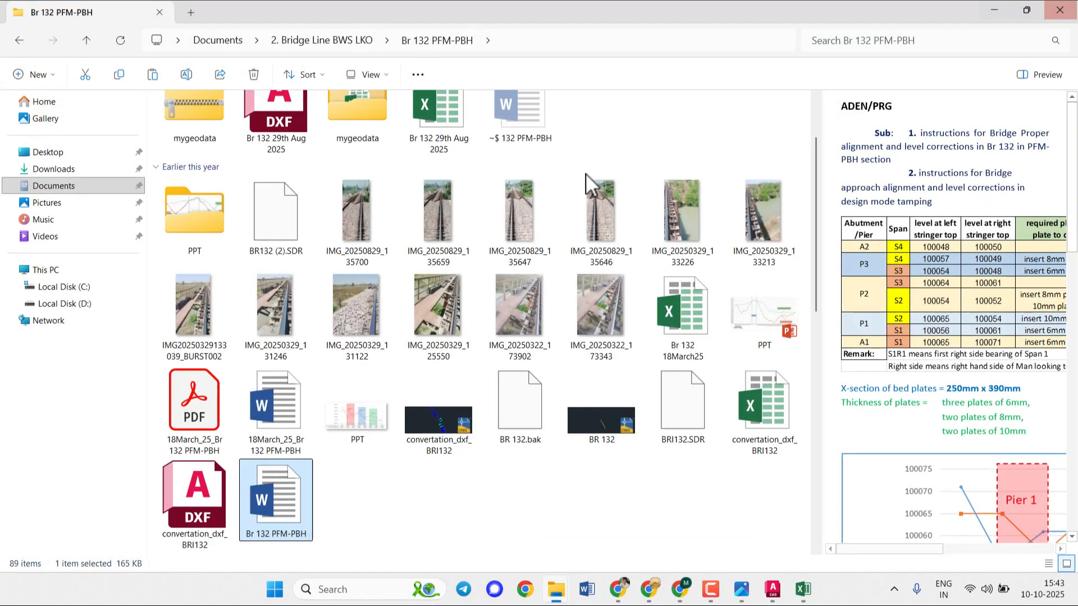
- Rename the Br 132 PFM-PBH Word document as 29th Aug 2025_Br 132 PFM-PBH and open it
click(273, 538)
click(272, 535)
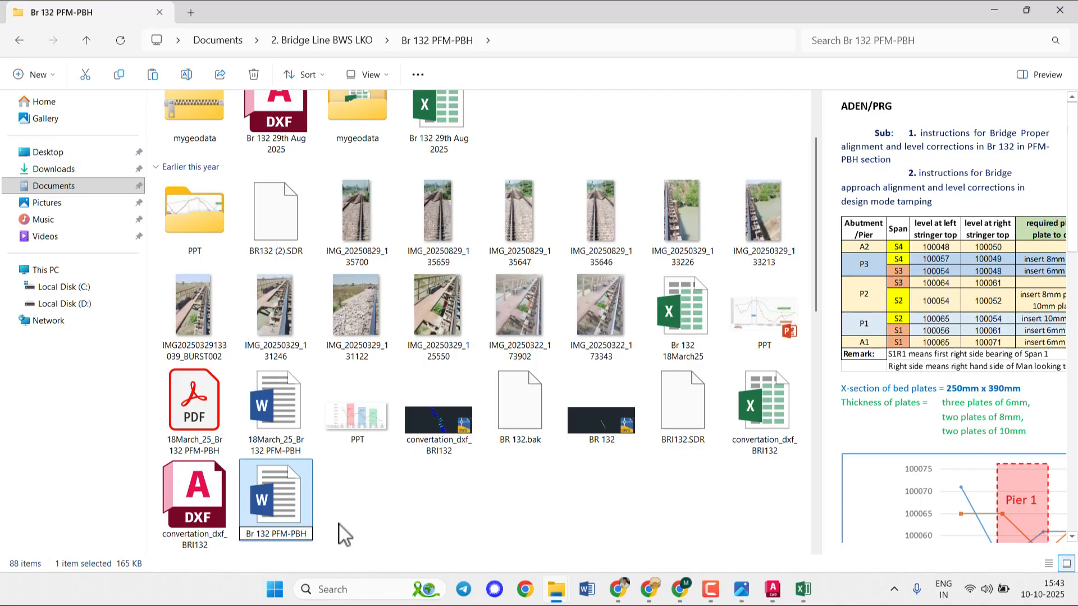
text(29th Au)
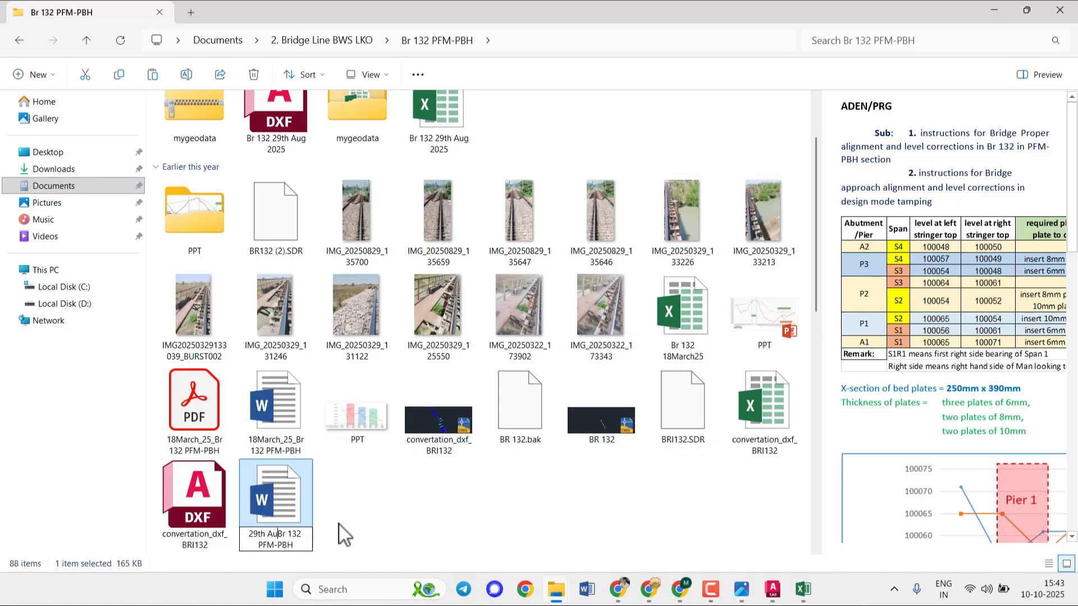
text(g 2025_)
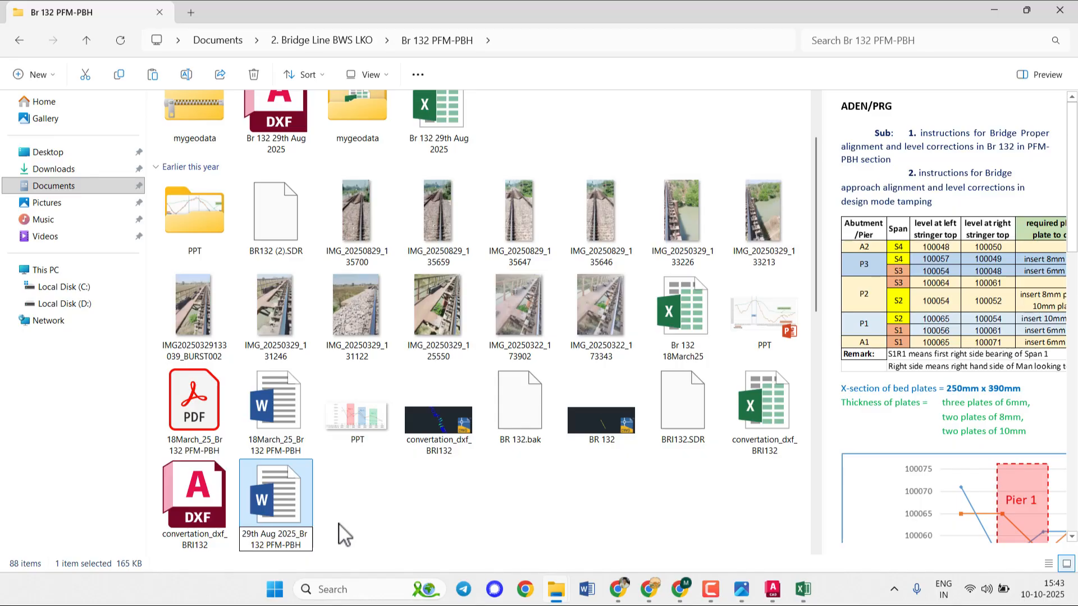
key(Return)
key(Return)
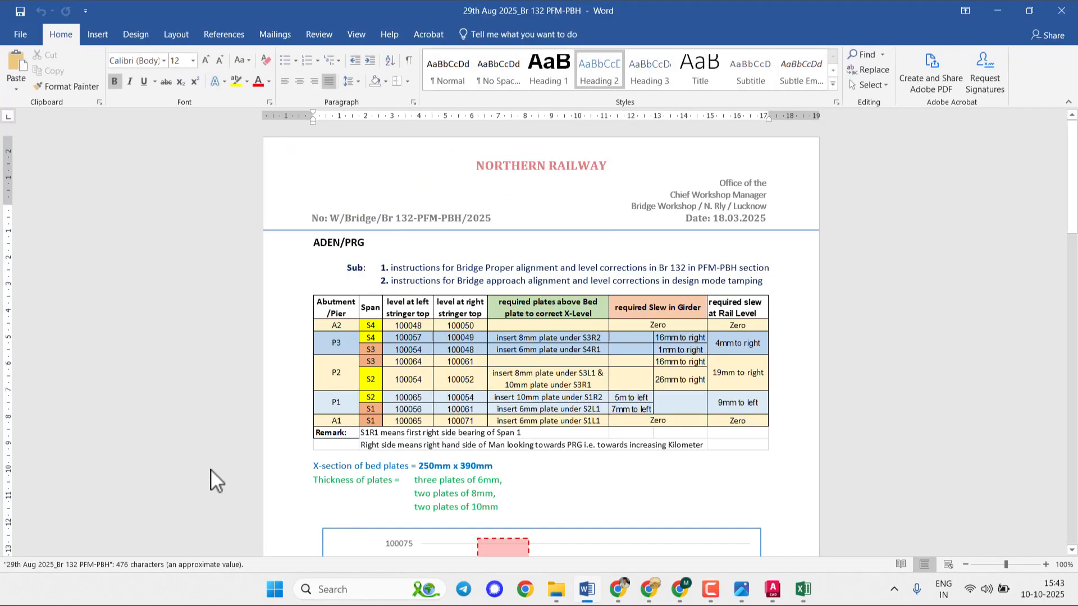
- Set the date in the letter's first-page header to 29.08.2025 and return to the body text
double_click(724, 225)
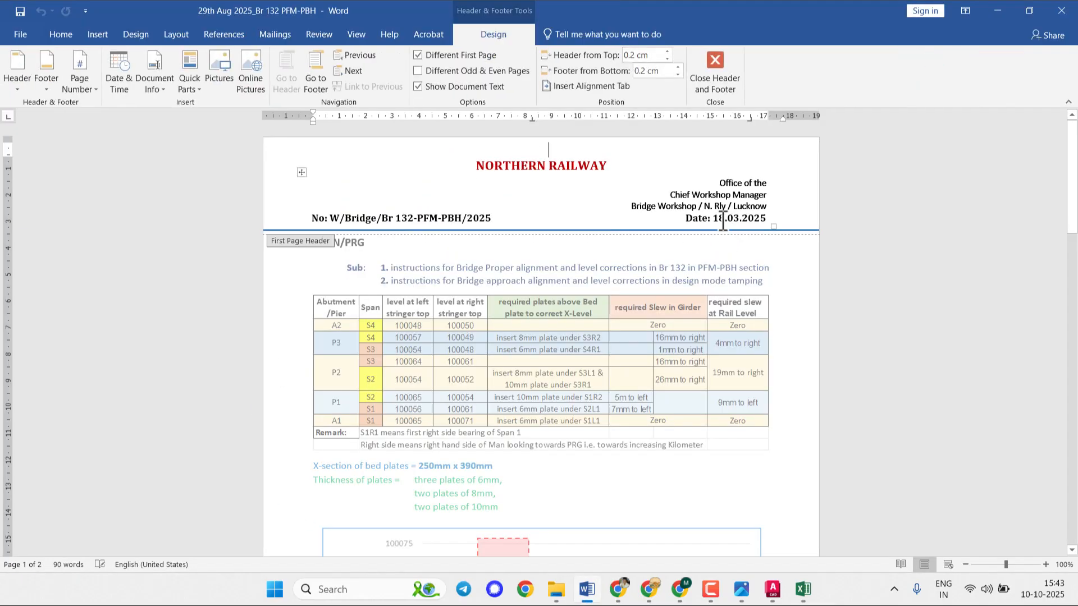
key(BackSpace)
key(BackSpace)
text(29)
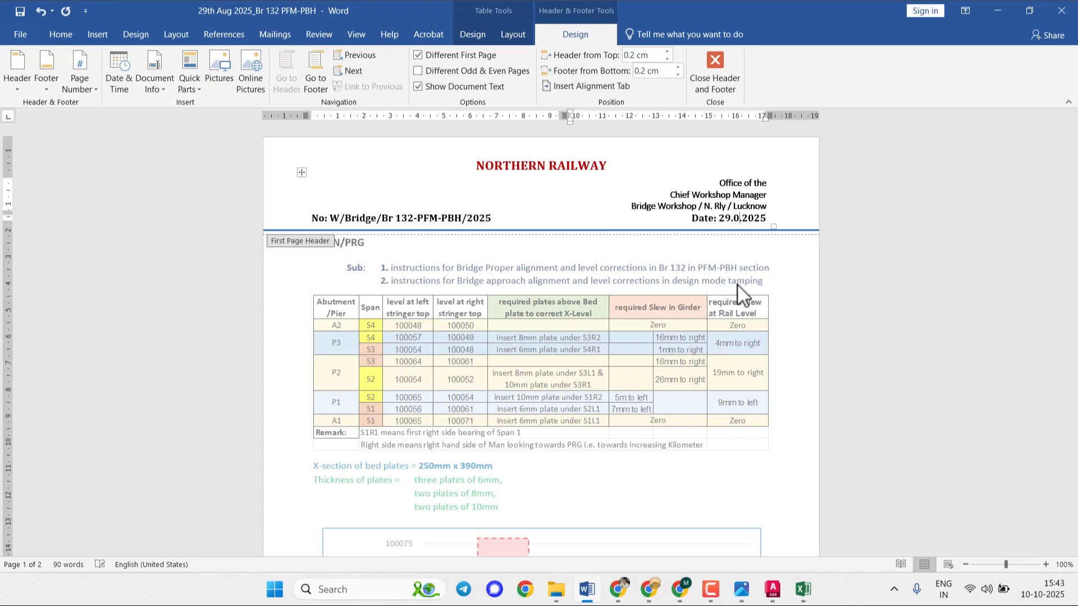
double_click(534, 289)
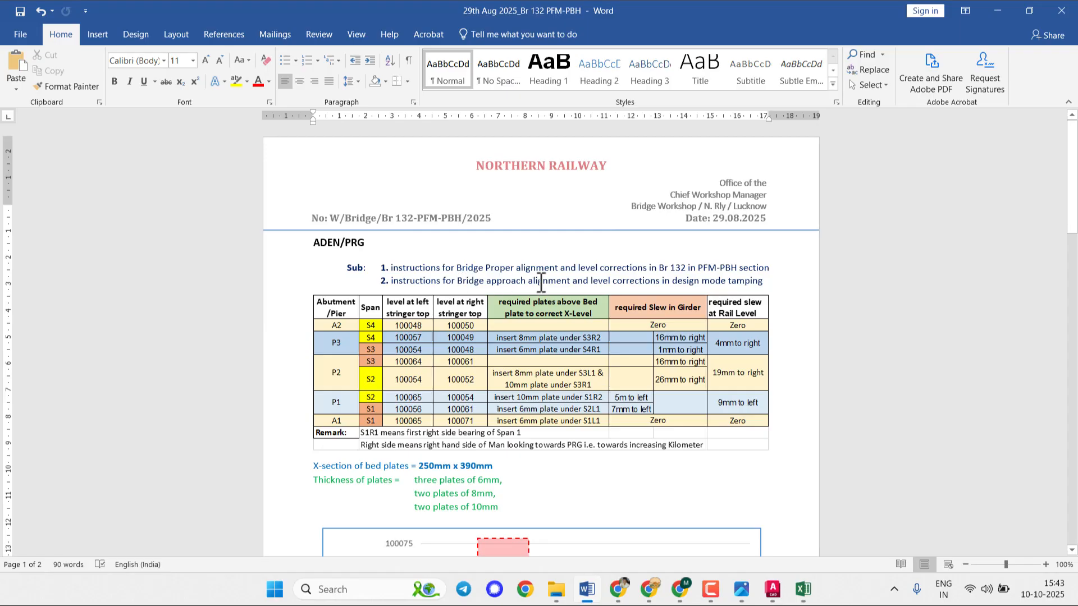
- Delete the second subject line about bridge approach alignment in design mode tamping, keeping a blank line above the table
double_click(502, 280)
click(568, 284)
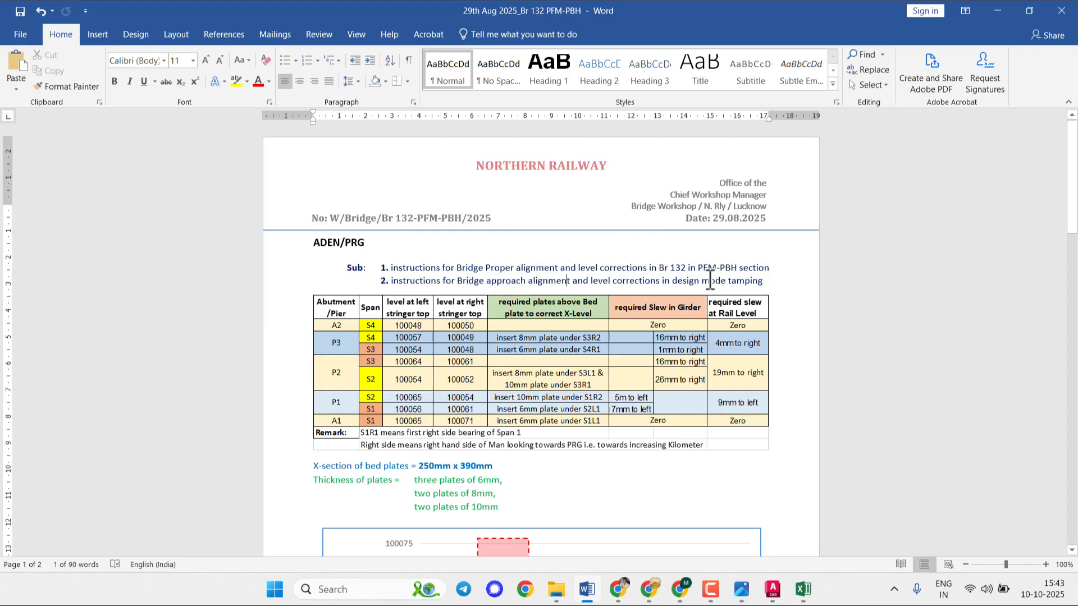
scroll(908, 264, down, 6)
scroll(882, 251, up, 5)
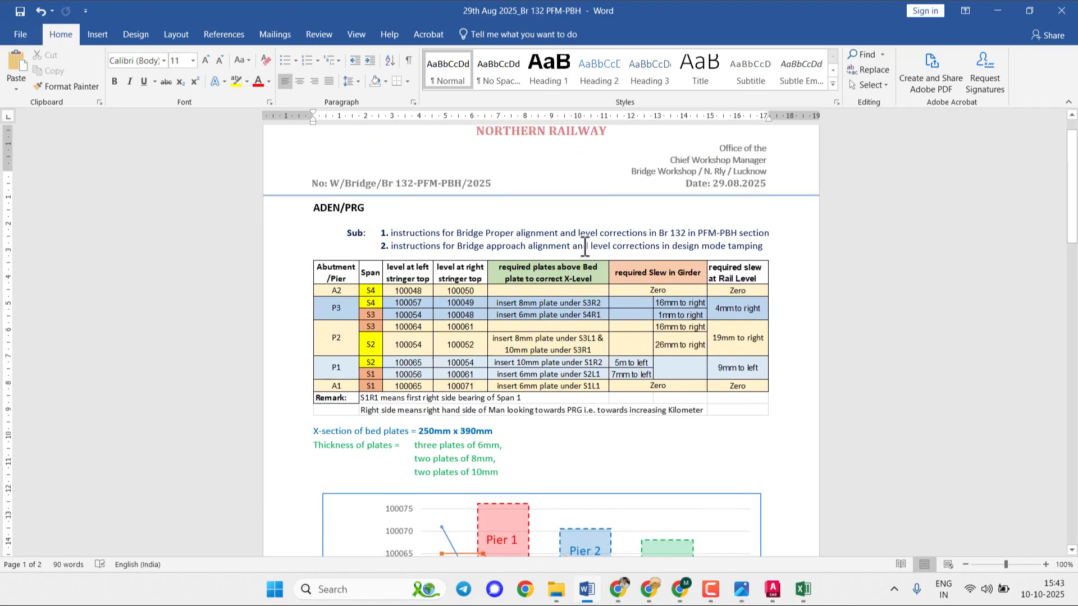
triple_click(539, 251)
key(Delete)
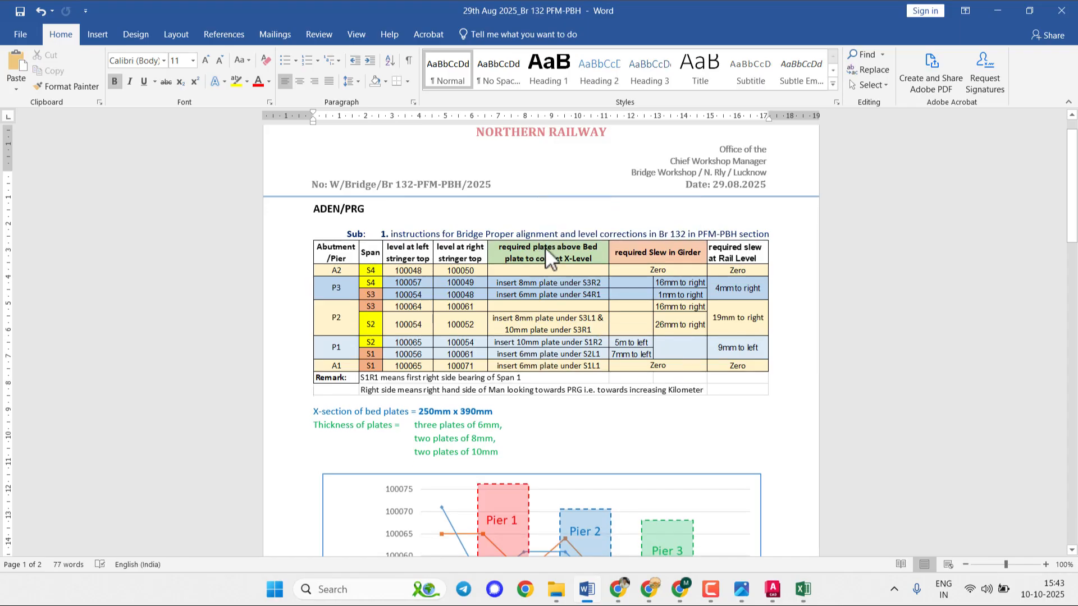
key(Return)
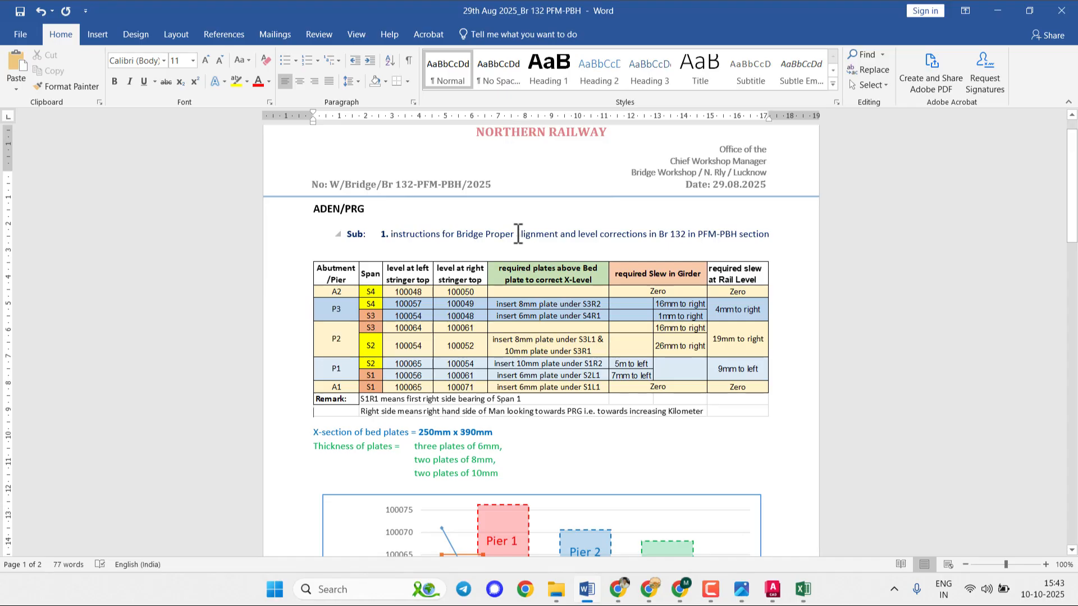
- Remove "and level" from the remaining subject line and delete the old slew table picture below it
drag(563, 234, 598, 236)
click(596, 239)
key(BackSpace)
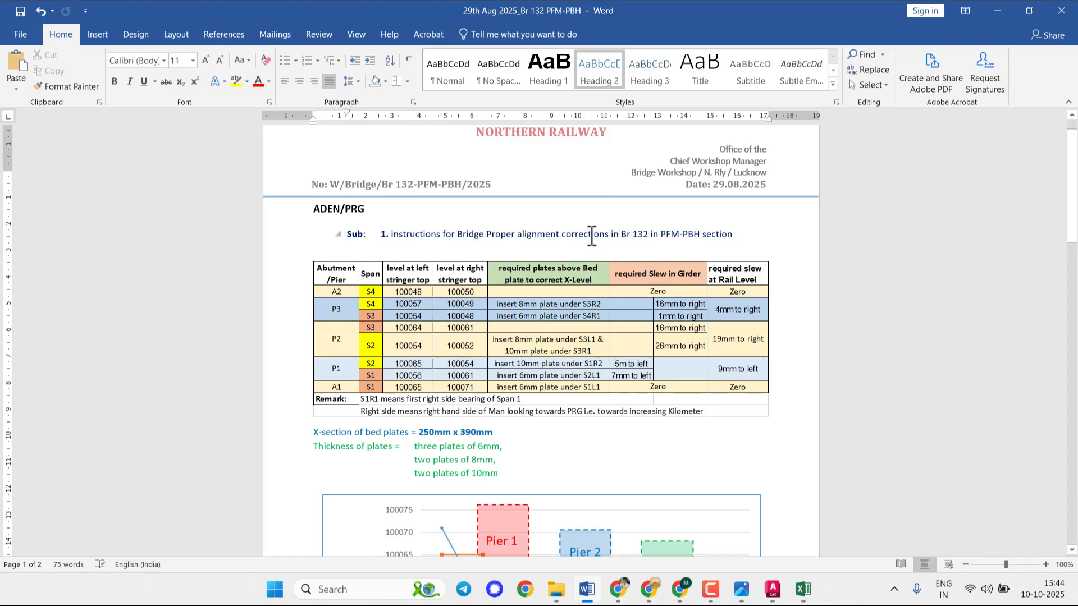
click(596, 306)
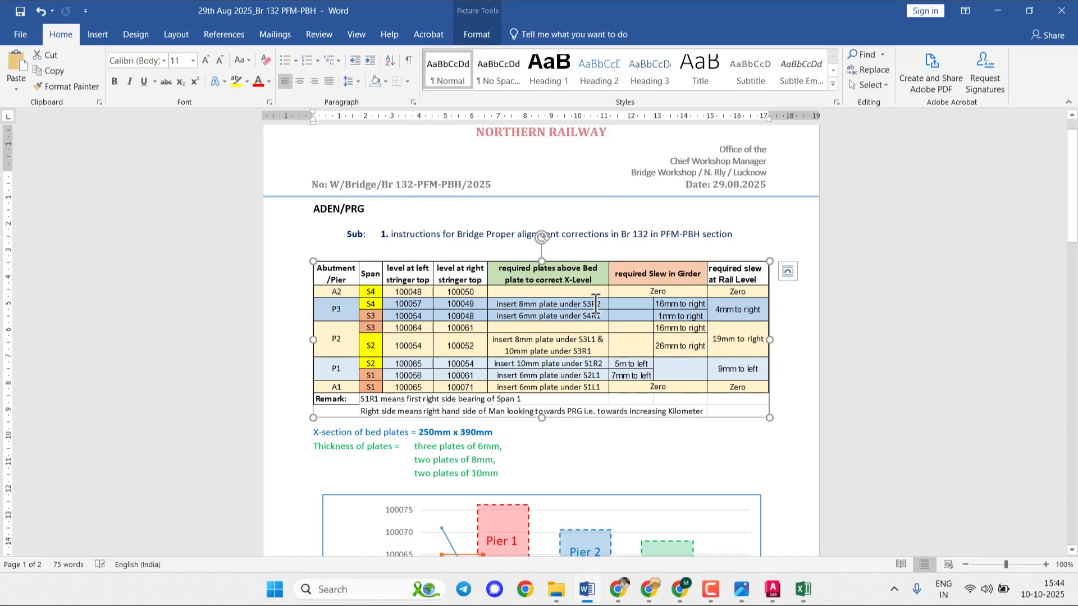
key(Delete)
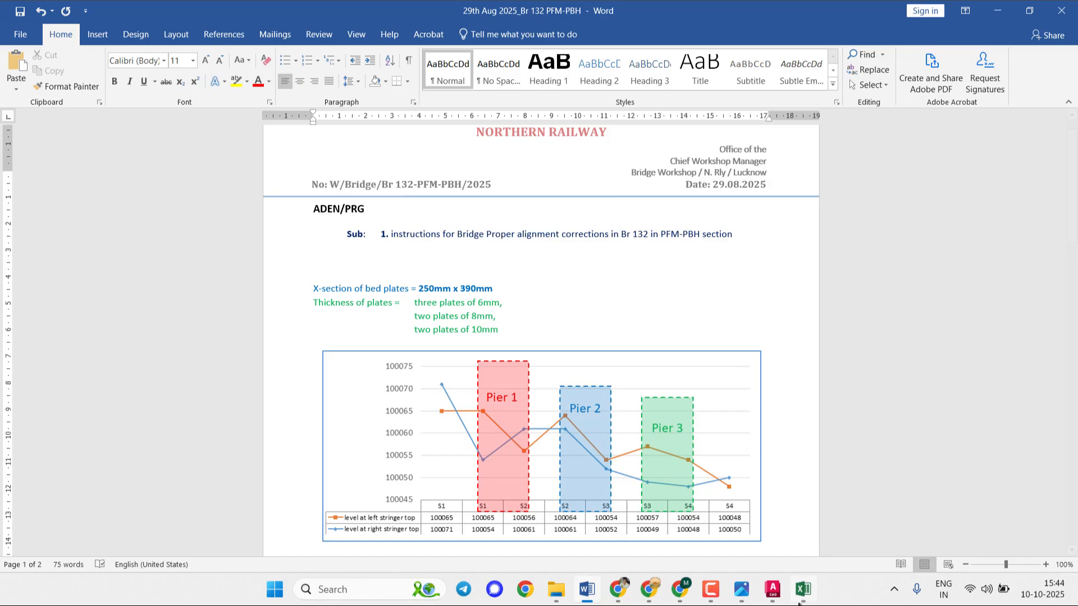
- Switch to Excel and widen columns H and G of the slew table on the 29th Aug 2025 sheet
mouse_move(775, 597)
mouse_move(740, 597)
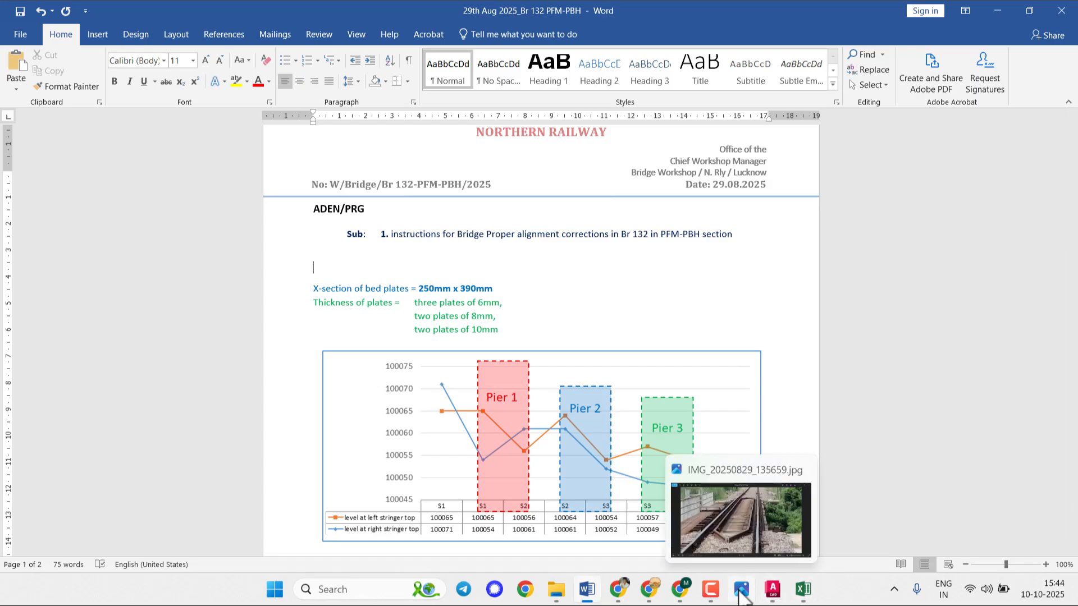
click(804, 590)
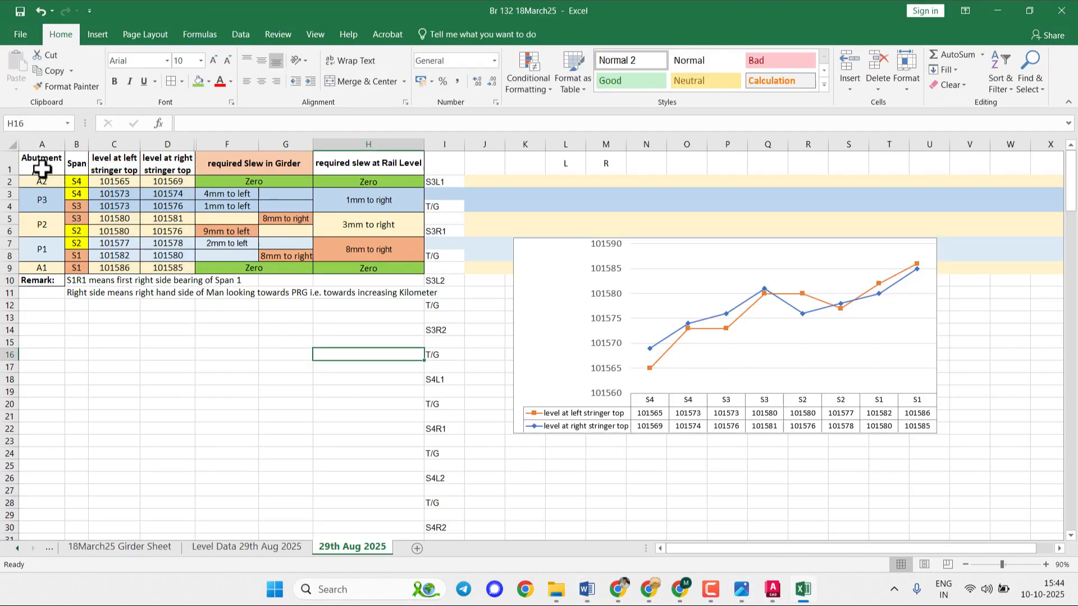
drag(45, 164, 389, 287)
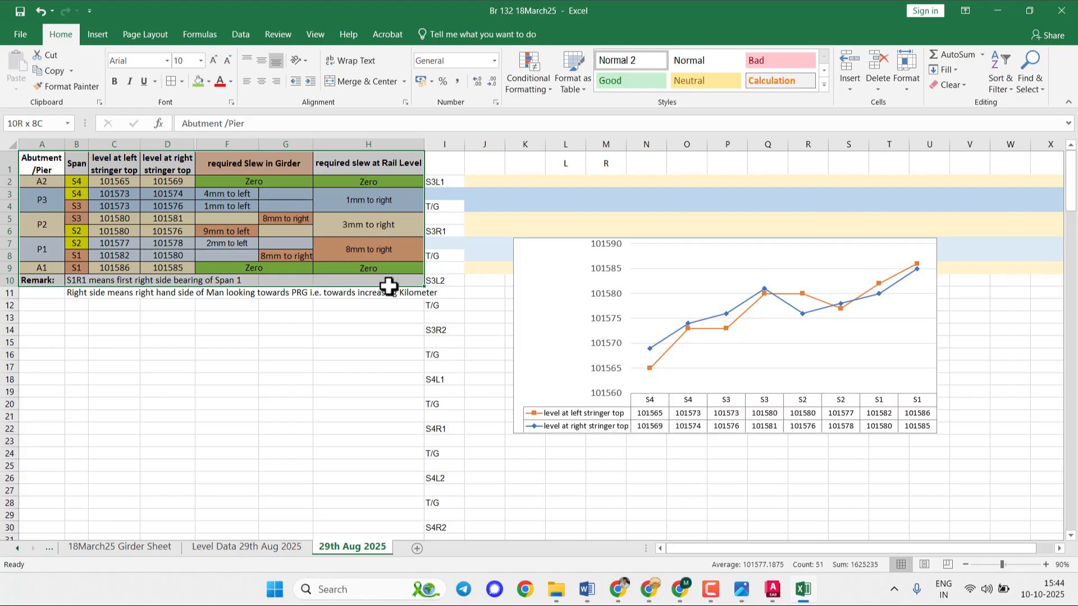
click(354, 366)
drag(424, 147, 448, 146)
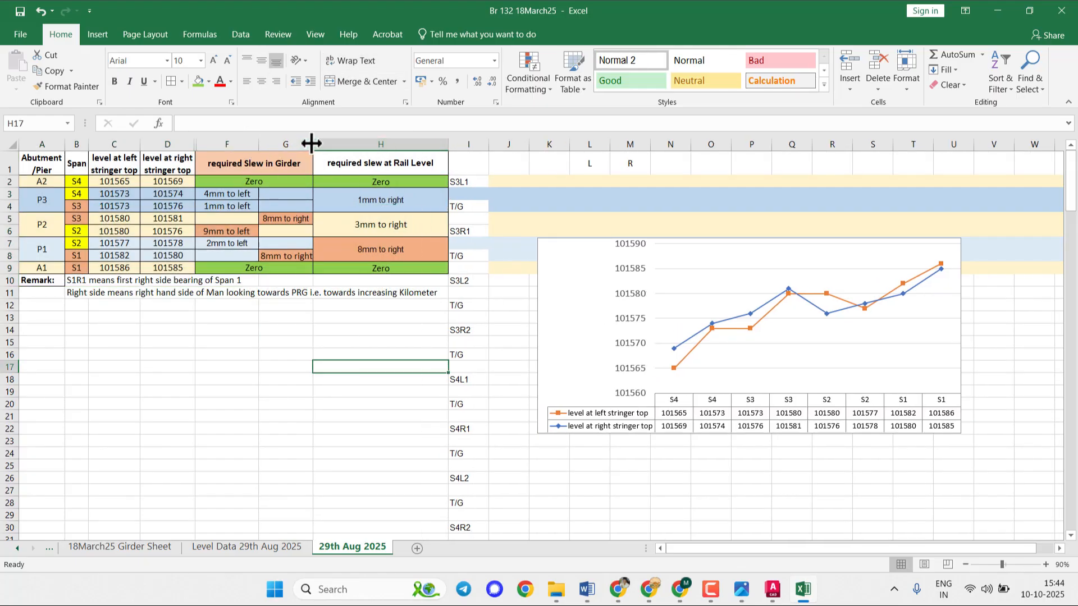
drag(311, 144, 336, 143)
- Copy the slew table with its remarks (A1:H11) from Excel and paste it below the subject line in the Word letter
click(42, 163)
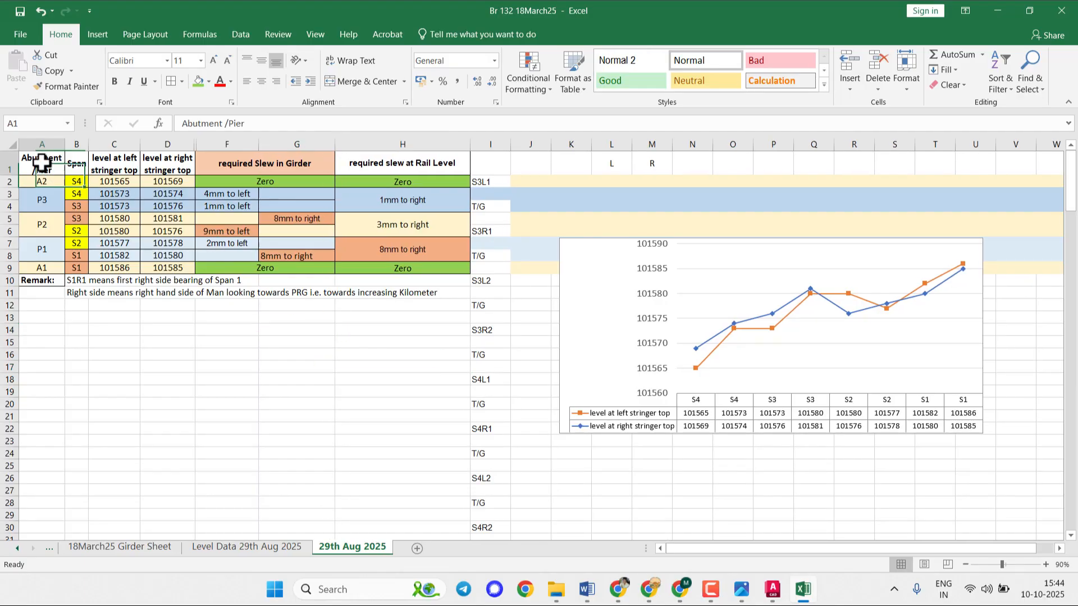
drag(42, 163, 424, 295)
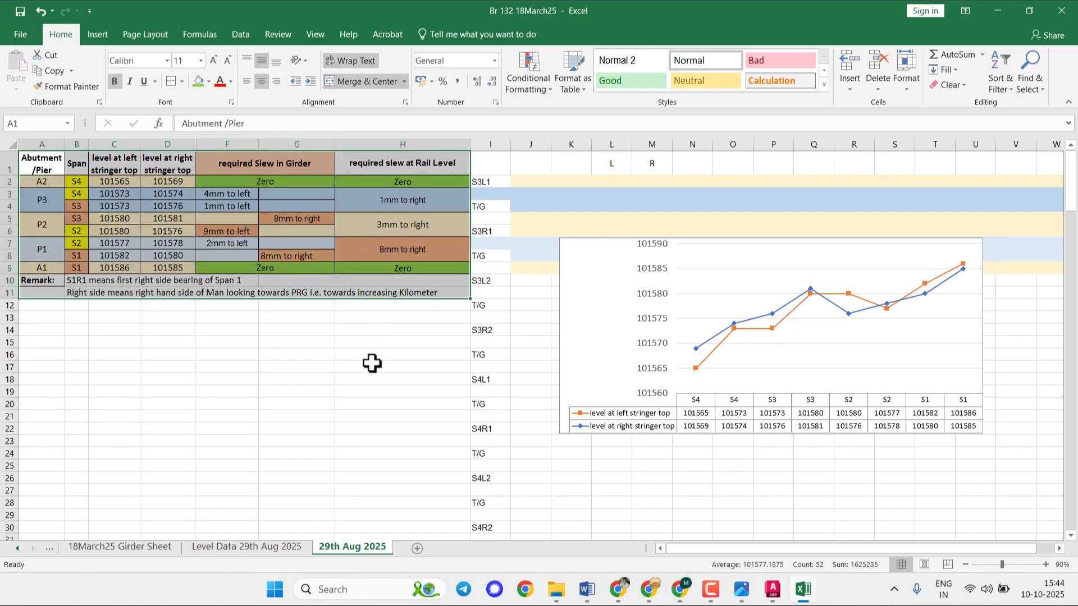
key(ctrl+c)
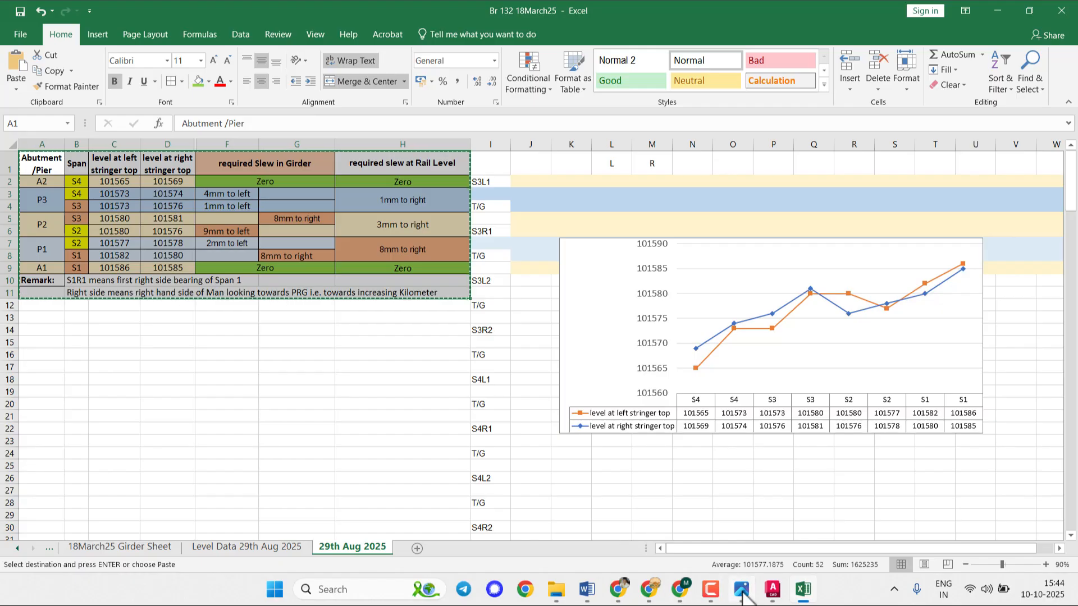
click(587, 590)
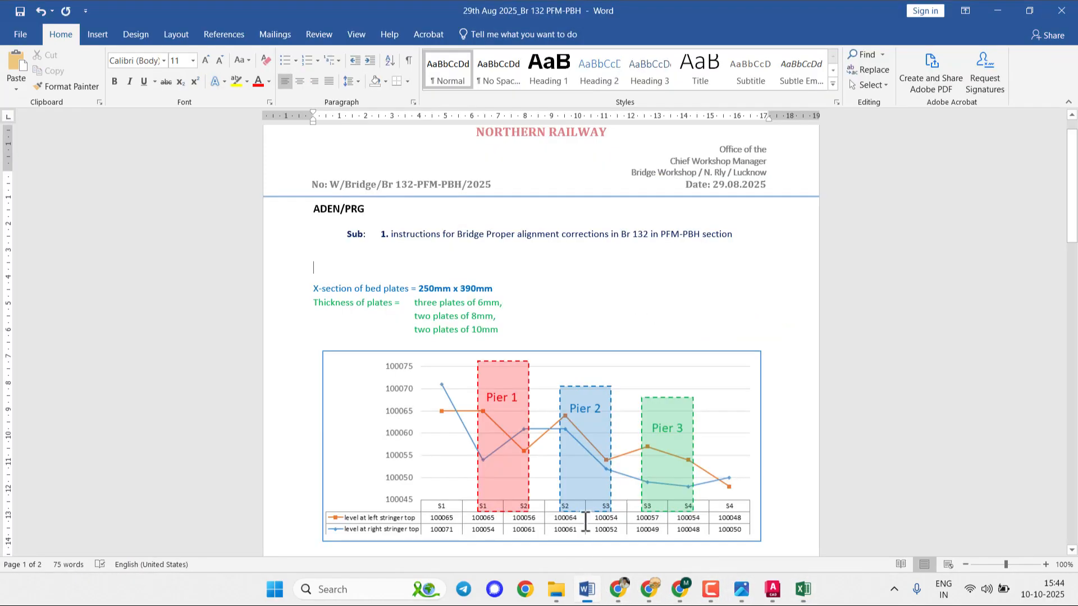
click(316, 262)
right_click(313, 266)
click(428, 322)
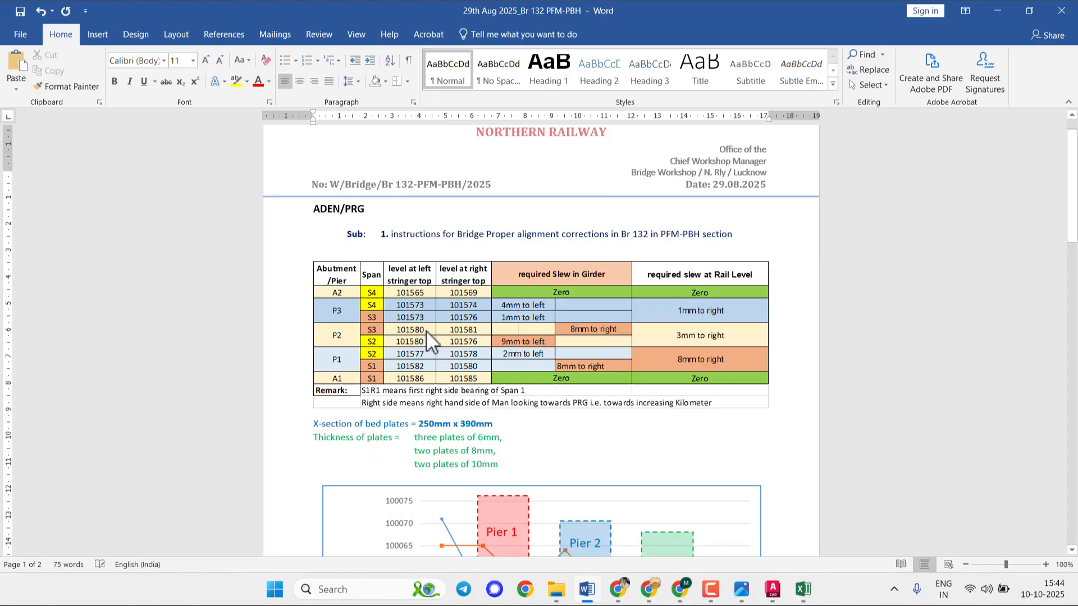
- Delete the bed plate cross-section and plate thickness lines below the new slew table
click(482, 325)
click(436, 422)
scroll(429, 418, down, 2)
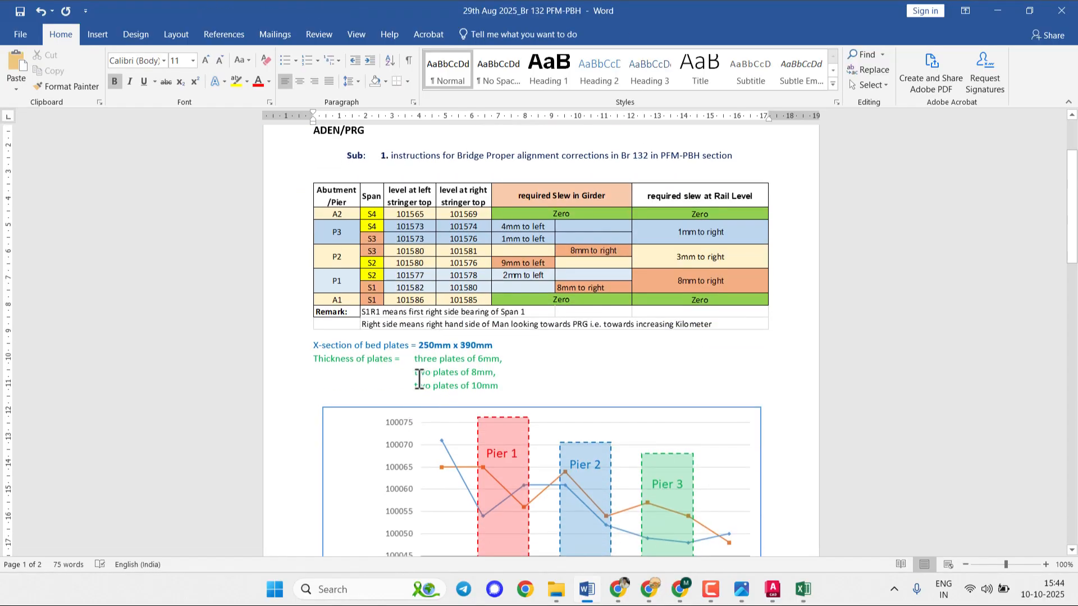
triple_click(391, 365)
drag(285, 349, 303, 383)
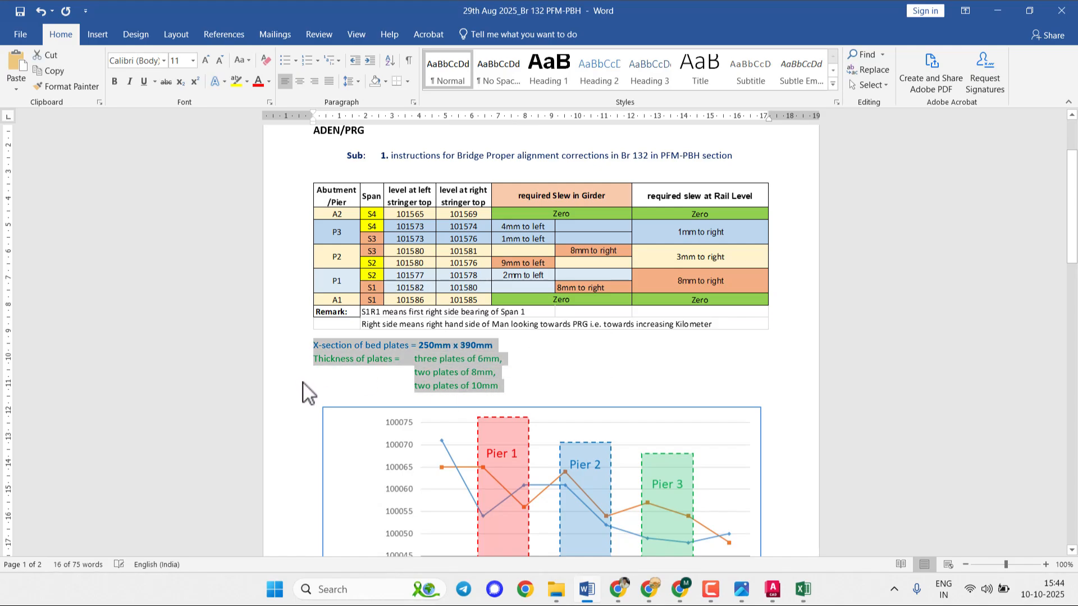
key(Delete)
- Open the PPT presentation from the Br 132 PFM-PBH folder in File Explorer
click(562, 387)
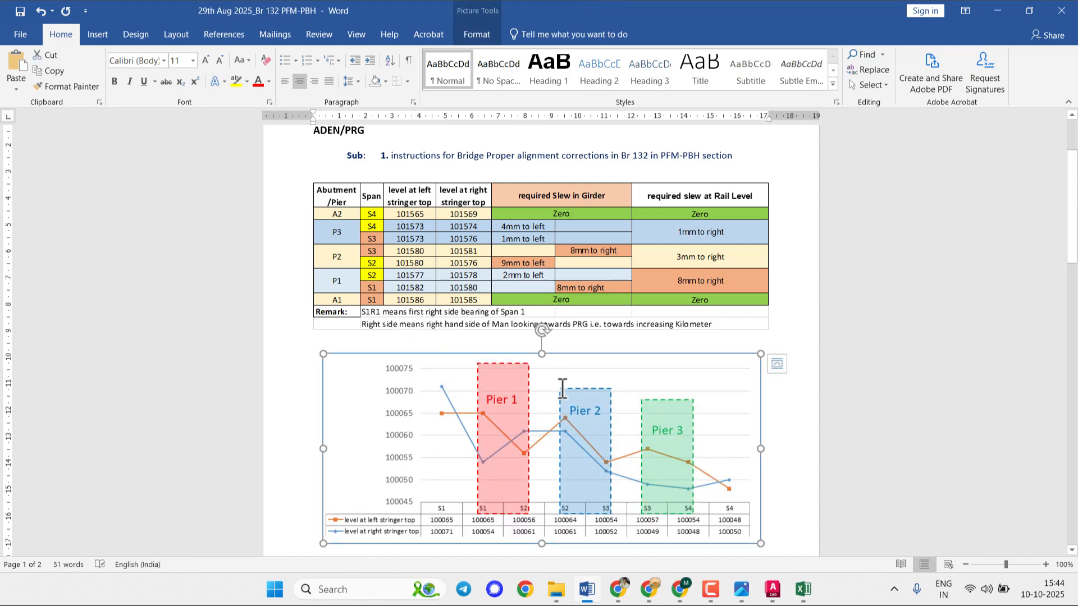
scroll(562, 387, down, 2)
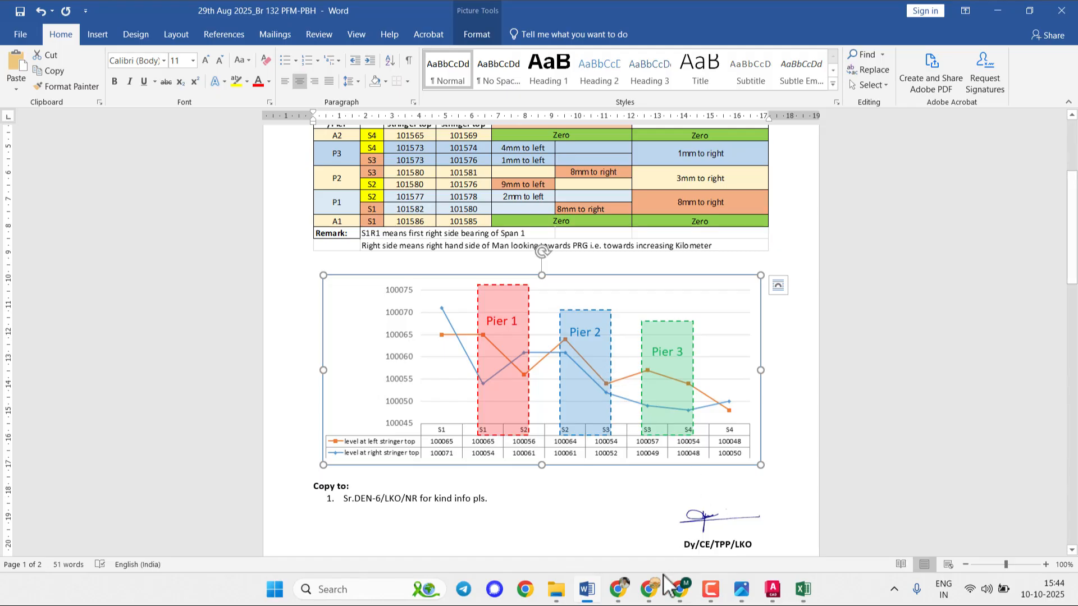
mouse_move(558, 584)
click(533, 483)
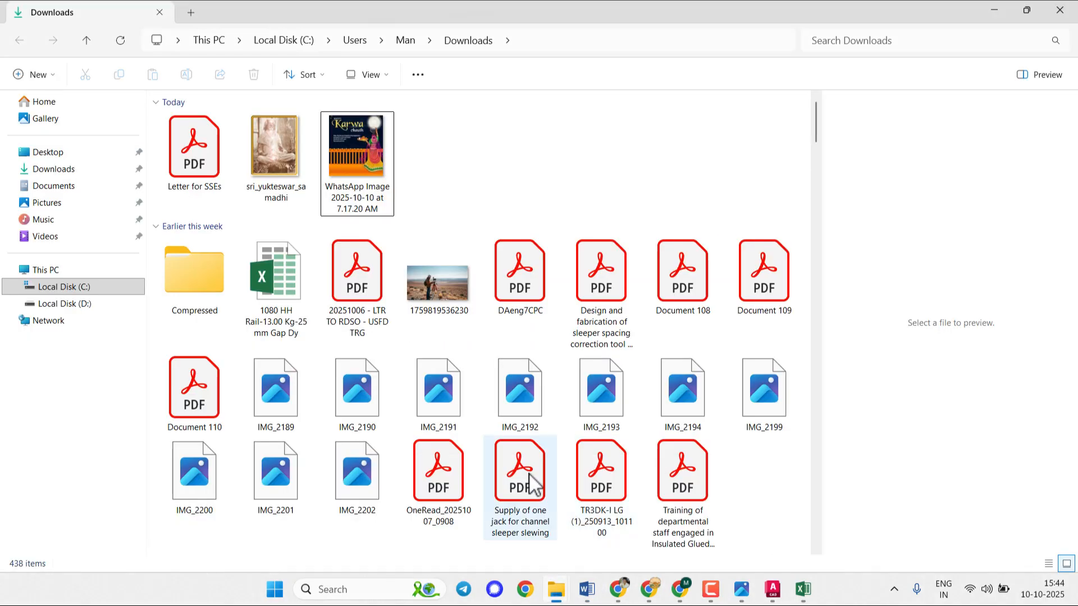
click(995, 11)
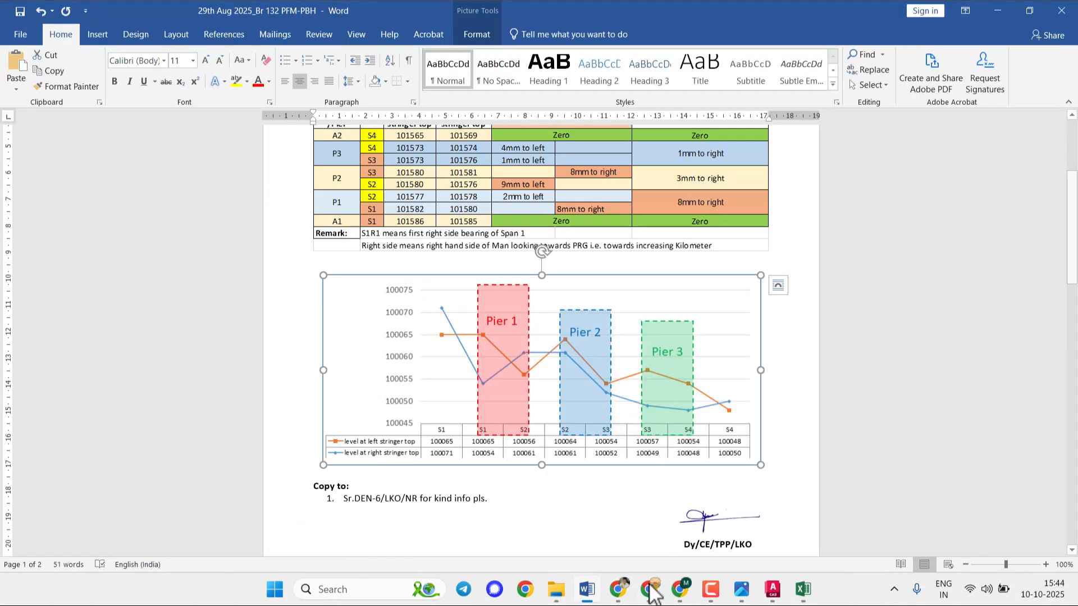
mouse_move(555, 589)
click(530, 541)
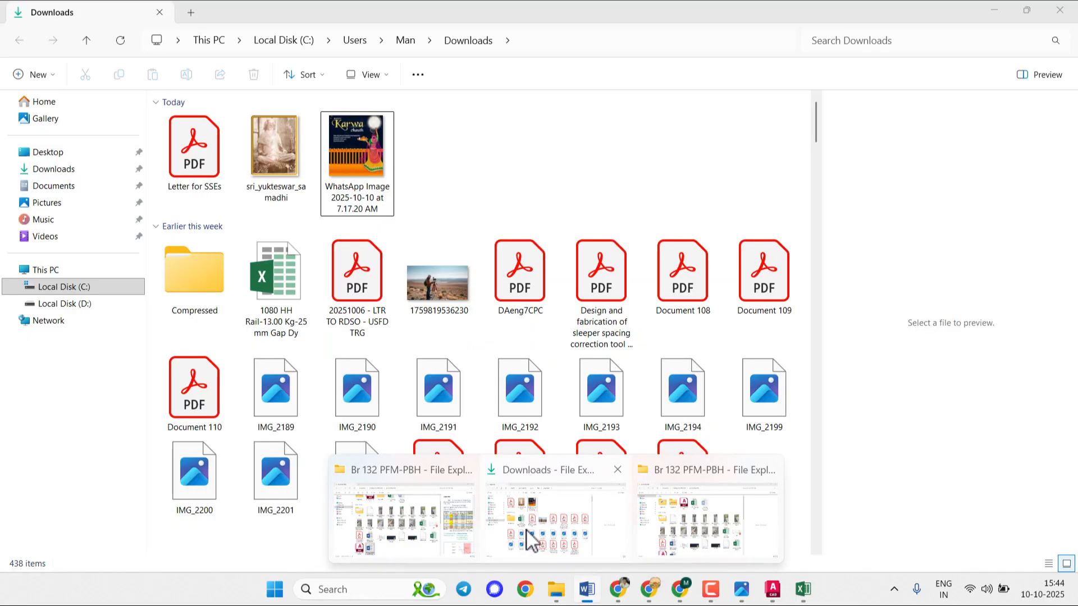
click(469, 522)
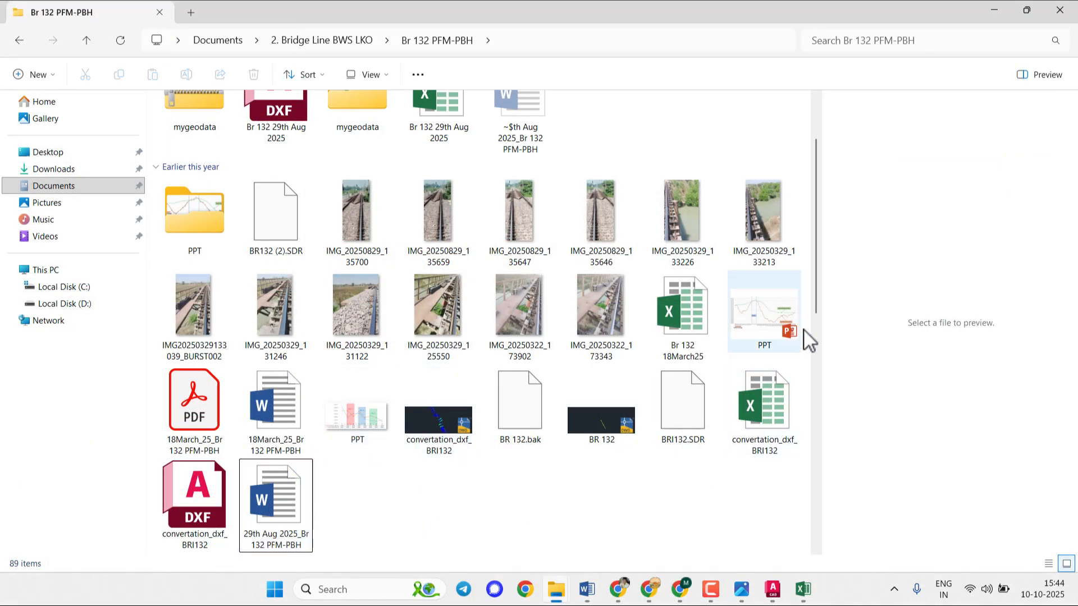
click(784, 314)
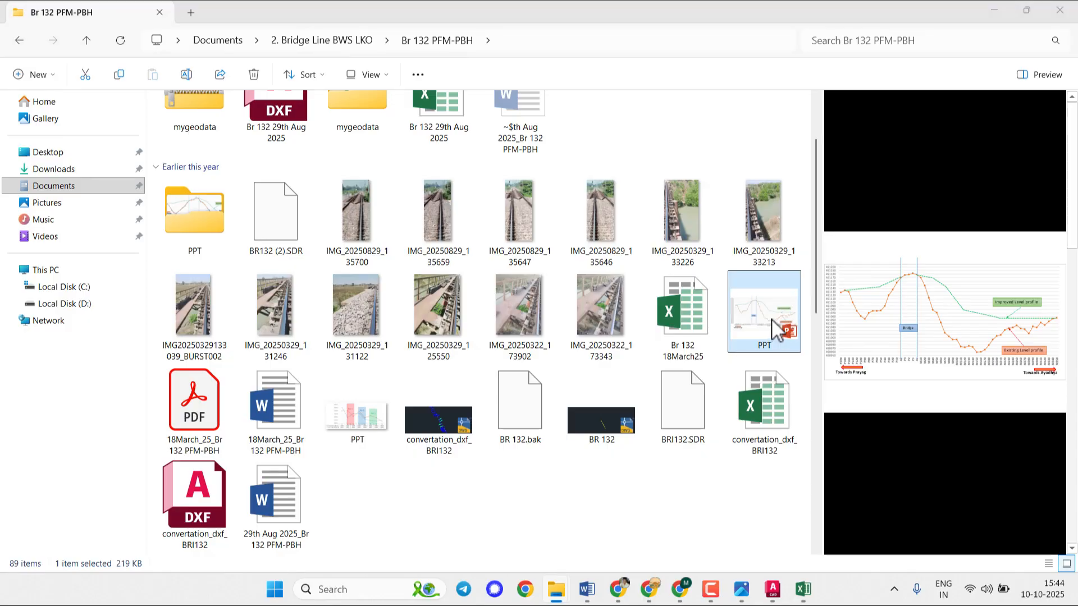
double_click(773, 320)
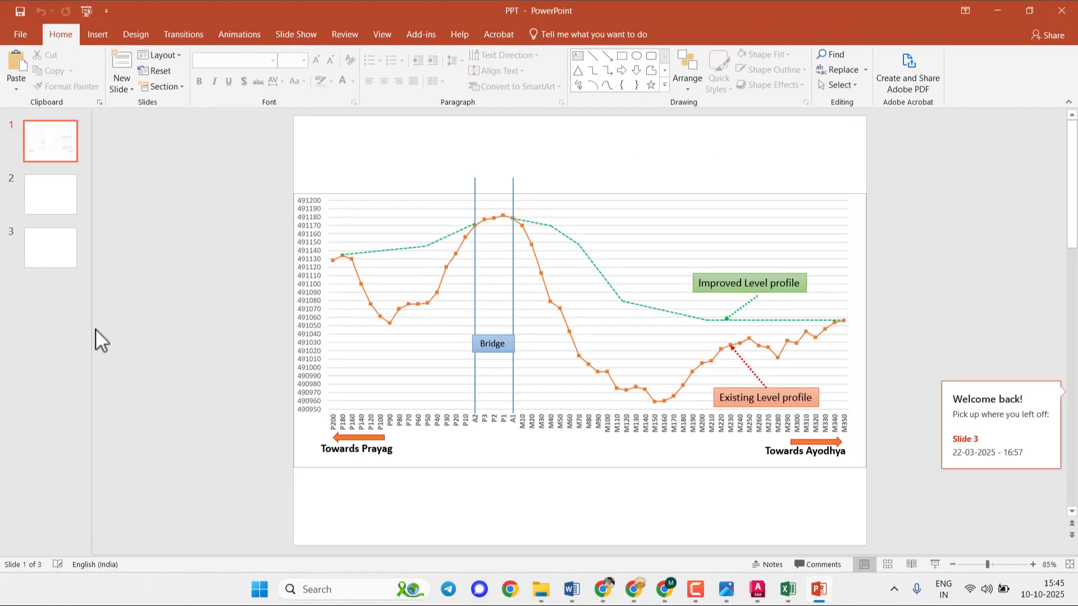
- Copy slide 3 with the pier chart and paste it after itself as slide 4, using the destination theme
click(53, 257)
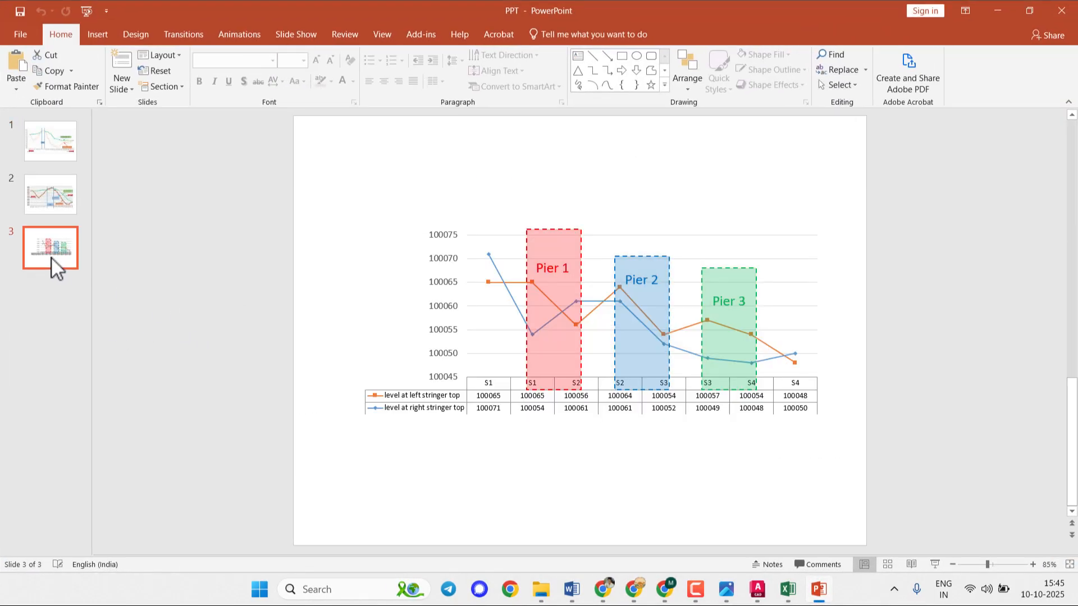
click(58, 201)
click(55, 258)
right_click(55, 258)
click(82, 289)
click(59, 291)
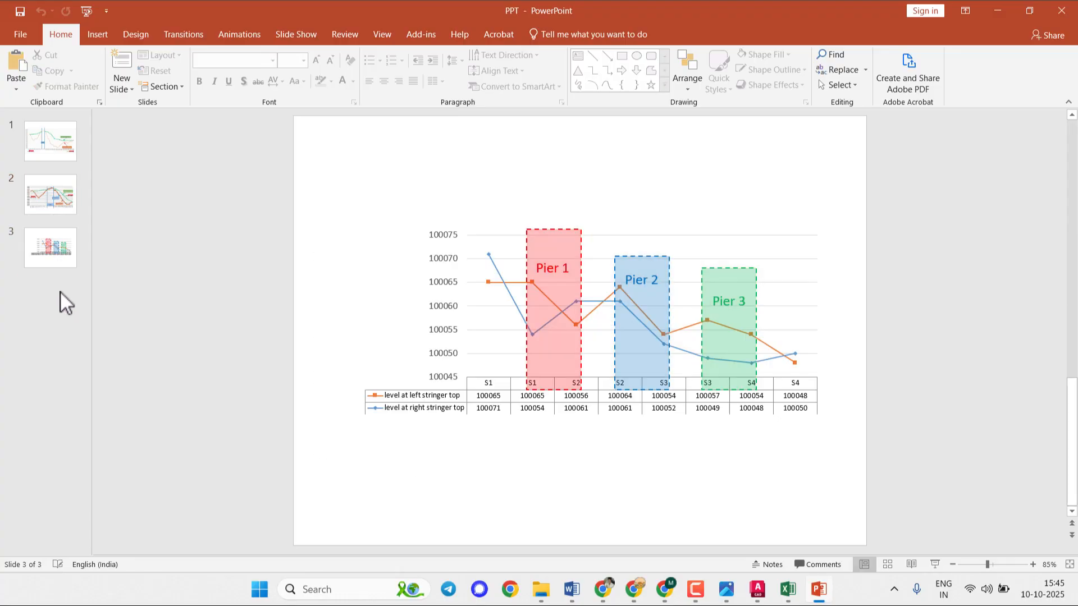
right_click(60, 291)
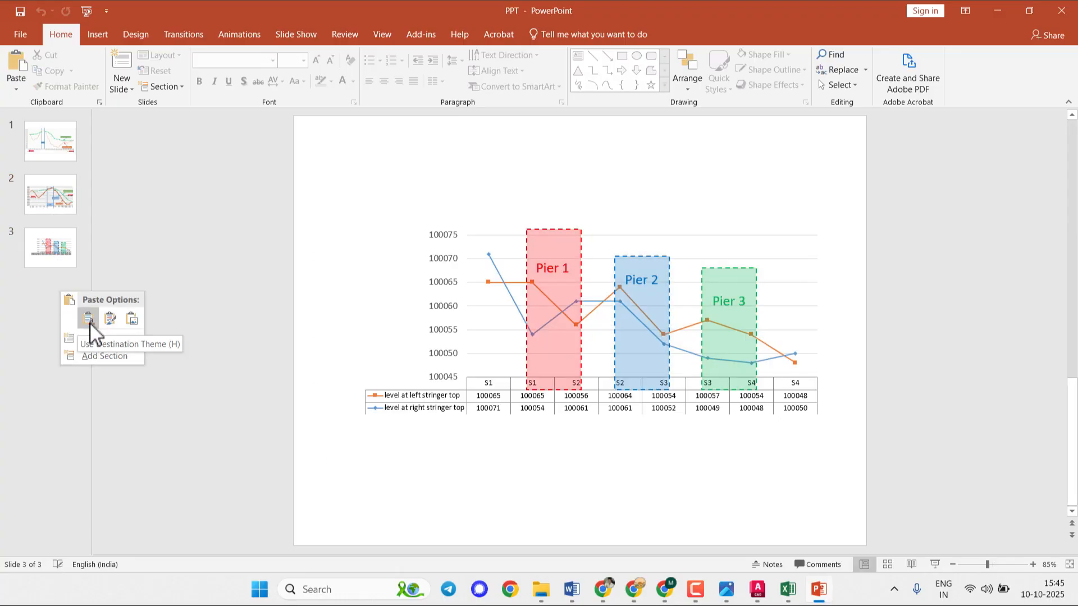
click(92, 319)
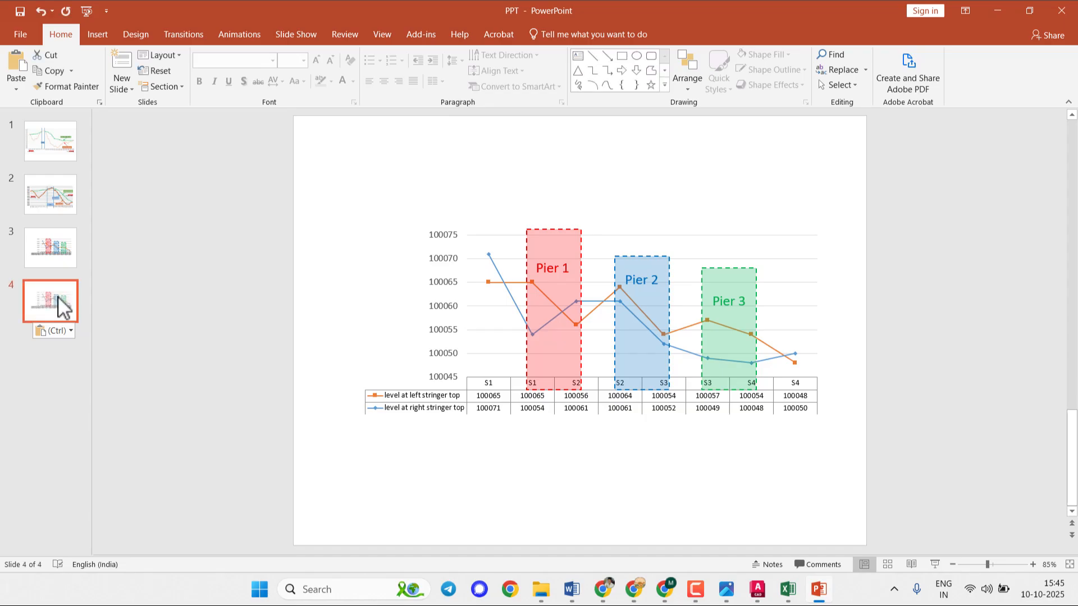
- Delete the old level chart from slide 4, keeping the Pier 1, Pier 2 and Pier 3 boxes
click(541, 269)
click(481, 240)
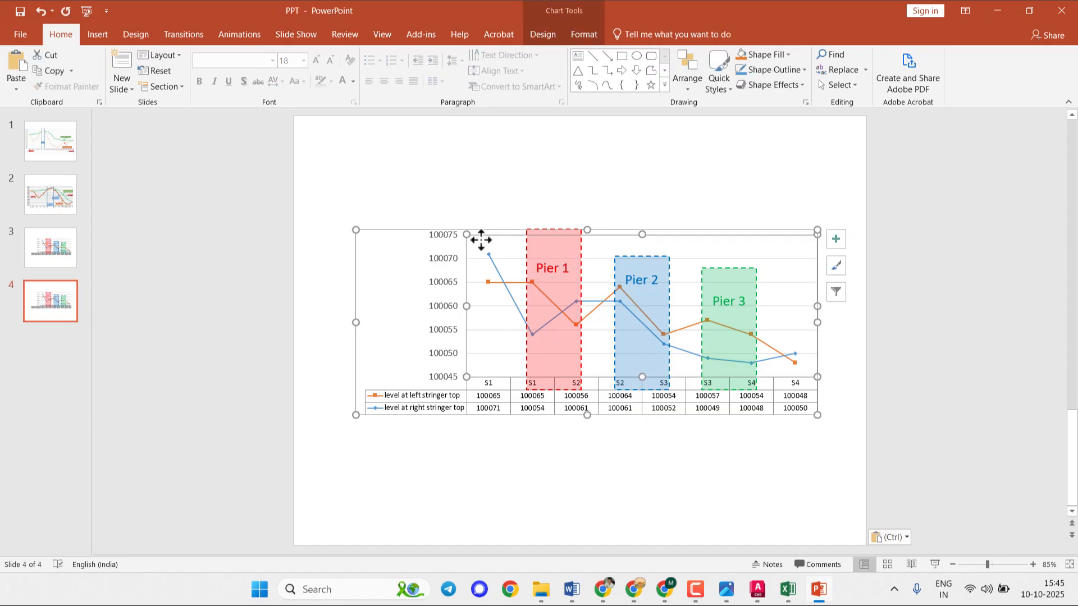
click(407, 241)
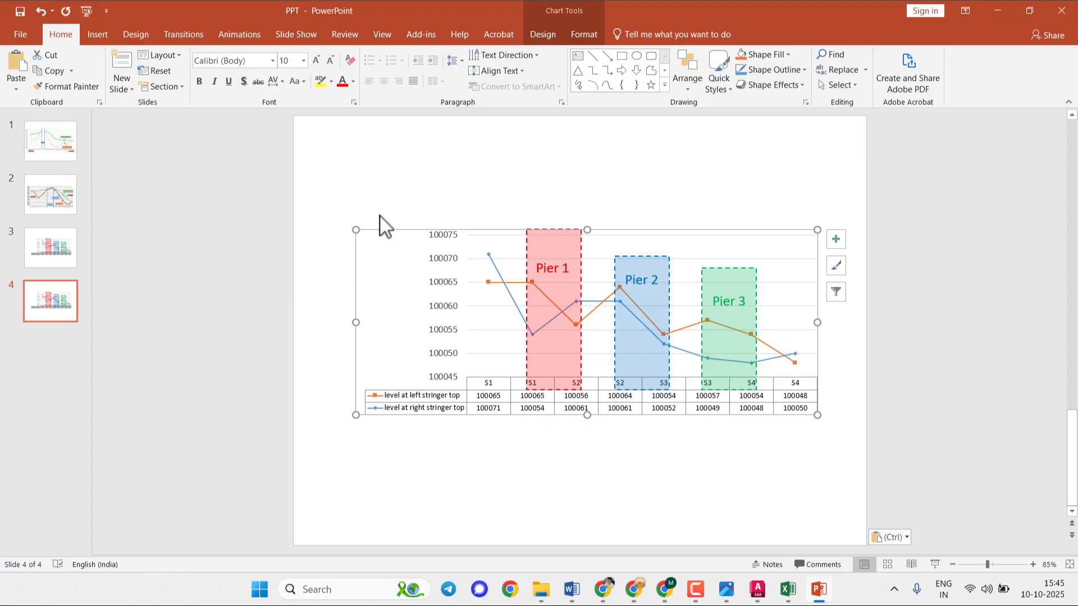
key(Delete)
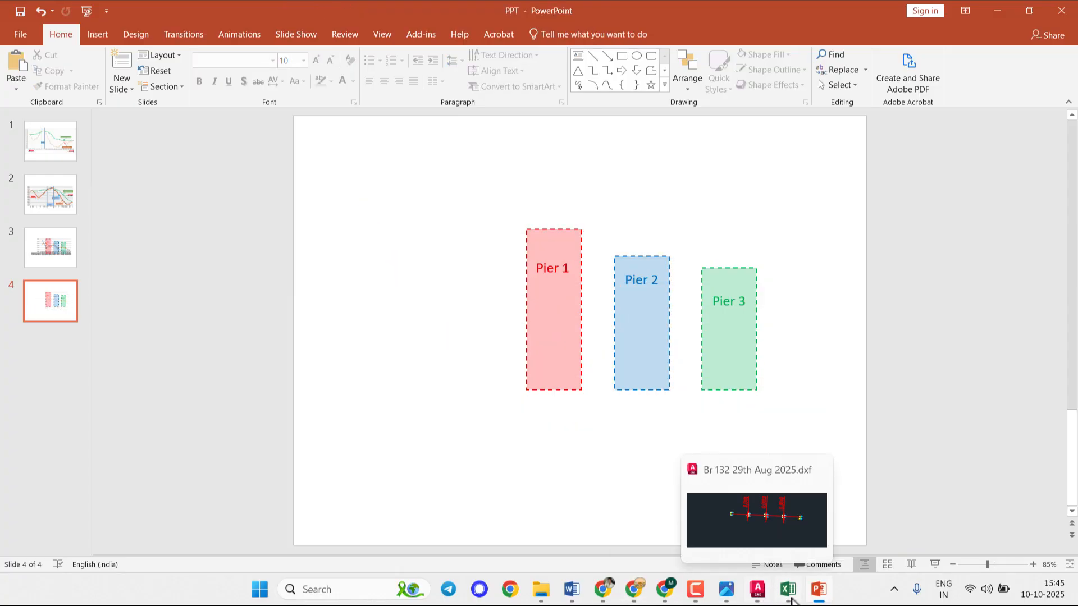
- Reposition and enlarge the stringer level chart on Excel's 29th Aug 2025 sheet, and copy it onto slide 4 in PowerPoint
click(783, 514)
click(609, 272)
drag(609, 272, 571, 316)
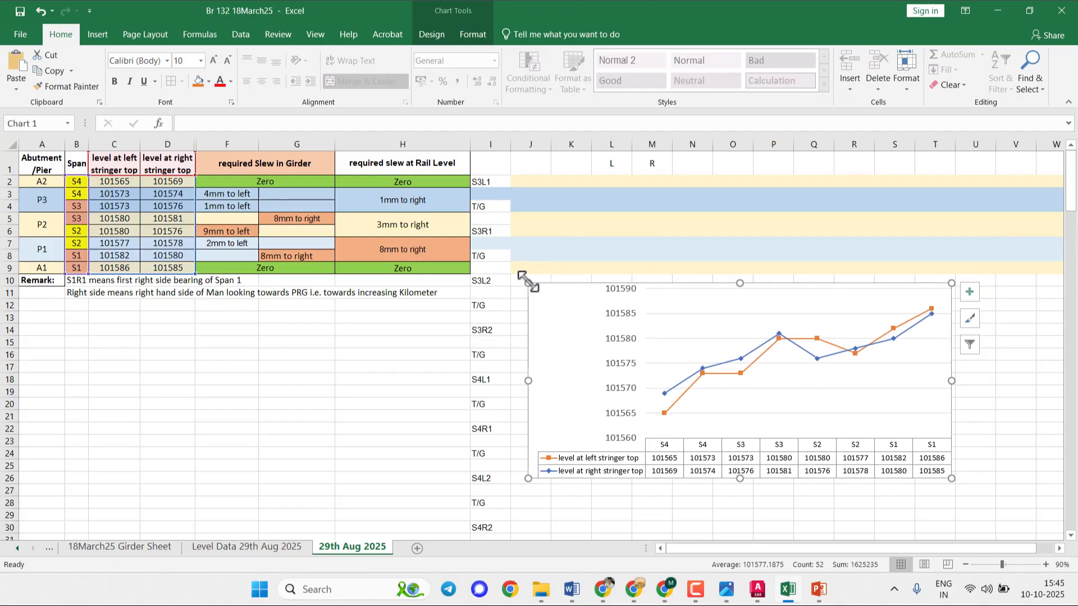
drag(528, 283, 520, 254)
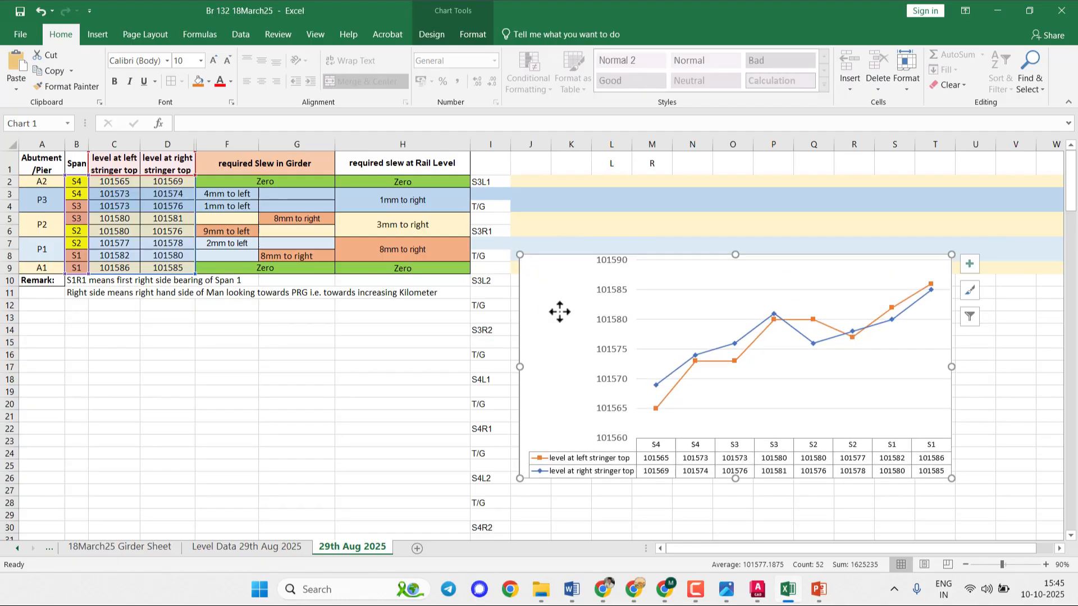
click(819, 590)
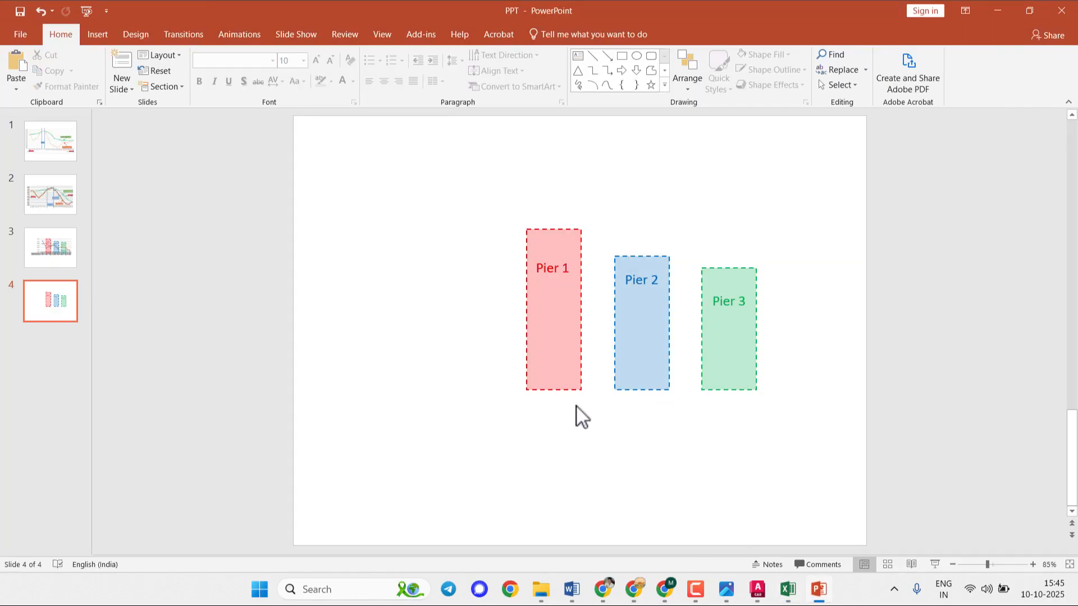
key(ctrl+v)
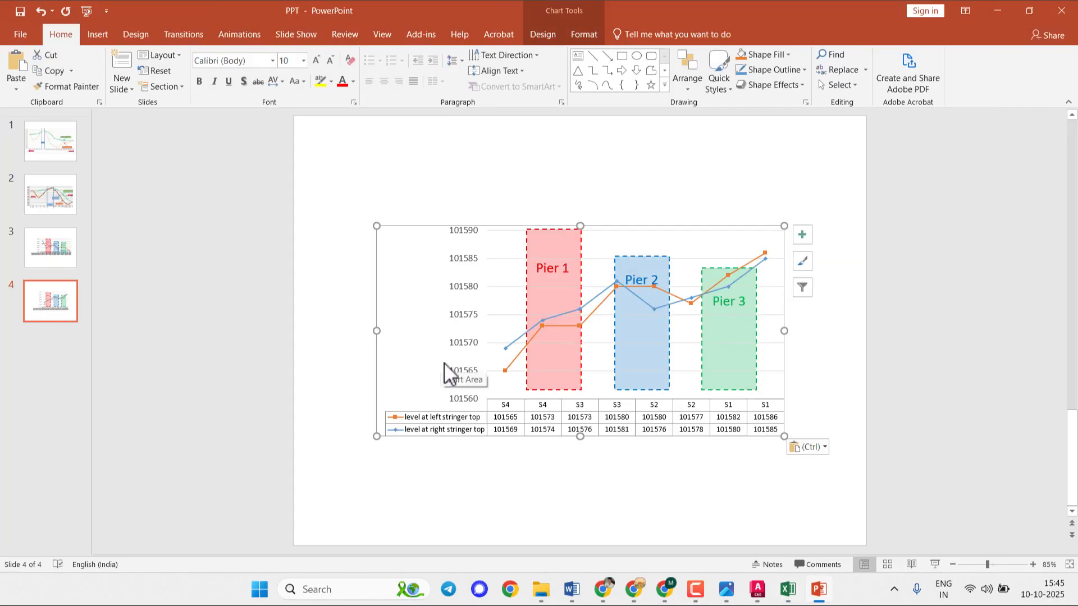
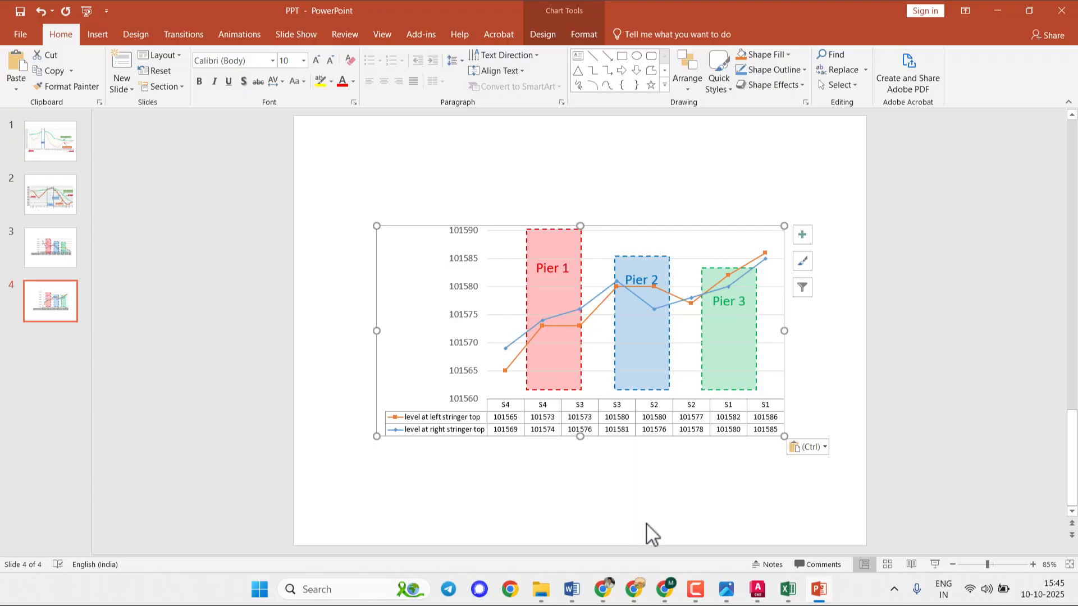
- Enlarge the pasted level chart on slide 4 and move it so it spans all three pier boxes
drag(406, 264, 396, 264)
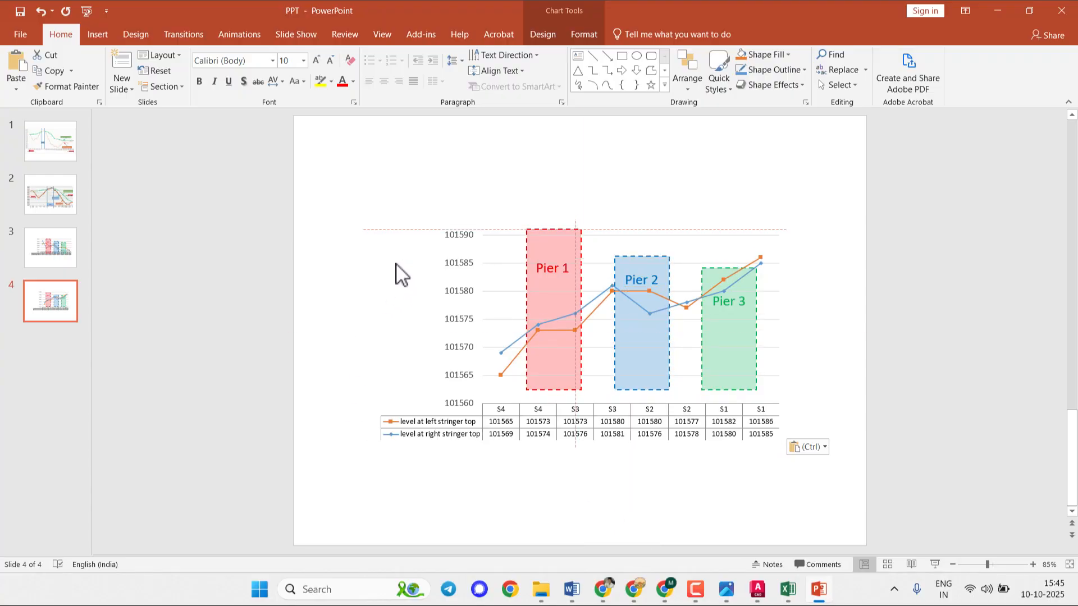
drag(396, 265, 396, 263)
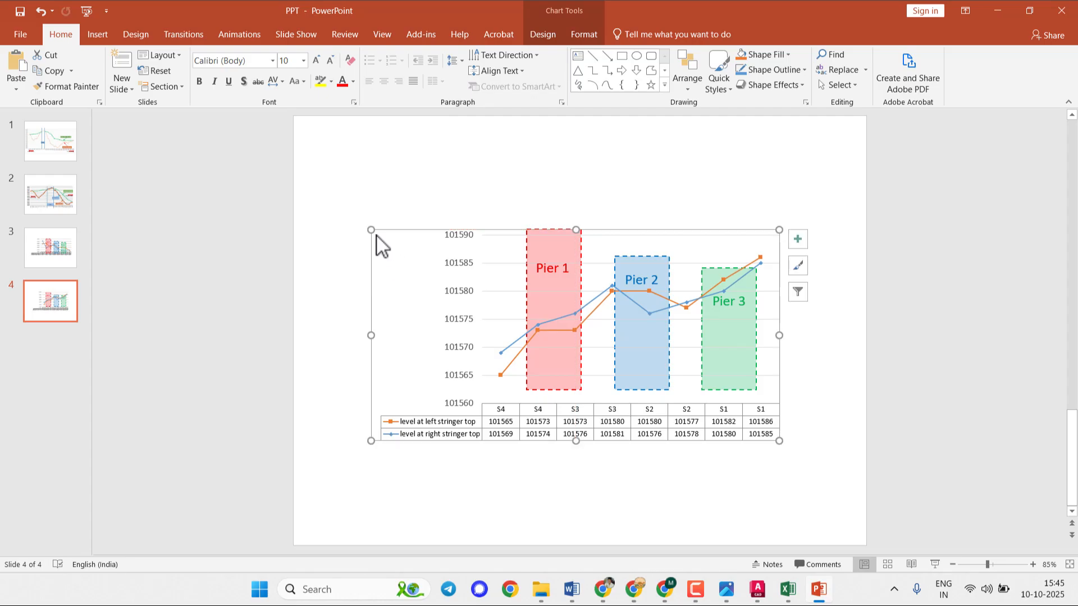
drag(371, 231, 321, 191)
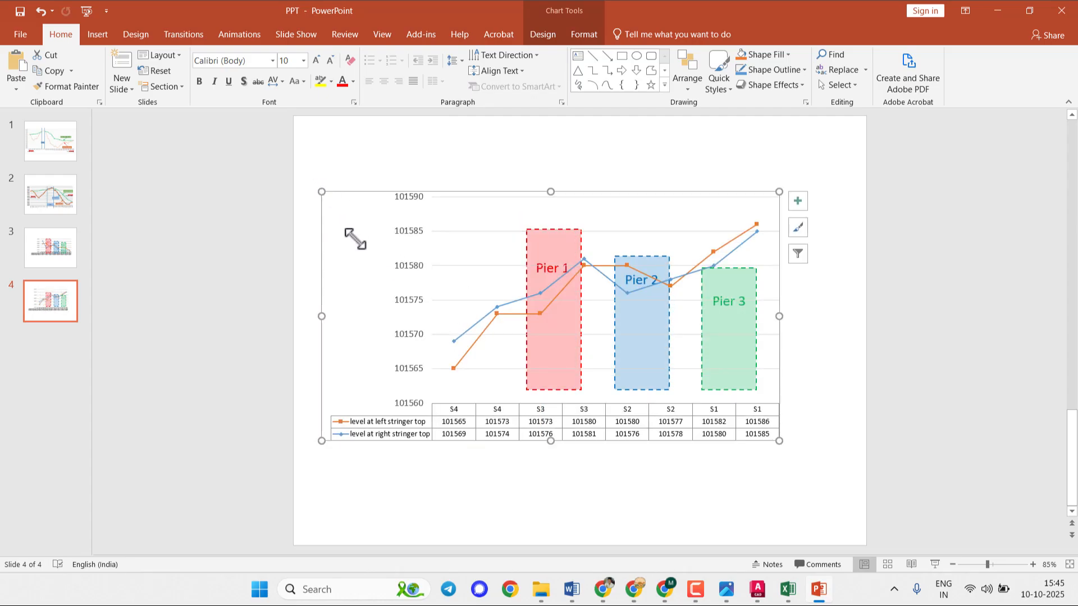
drag(365, 241, 392, 238)
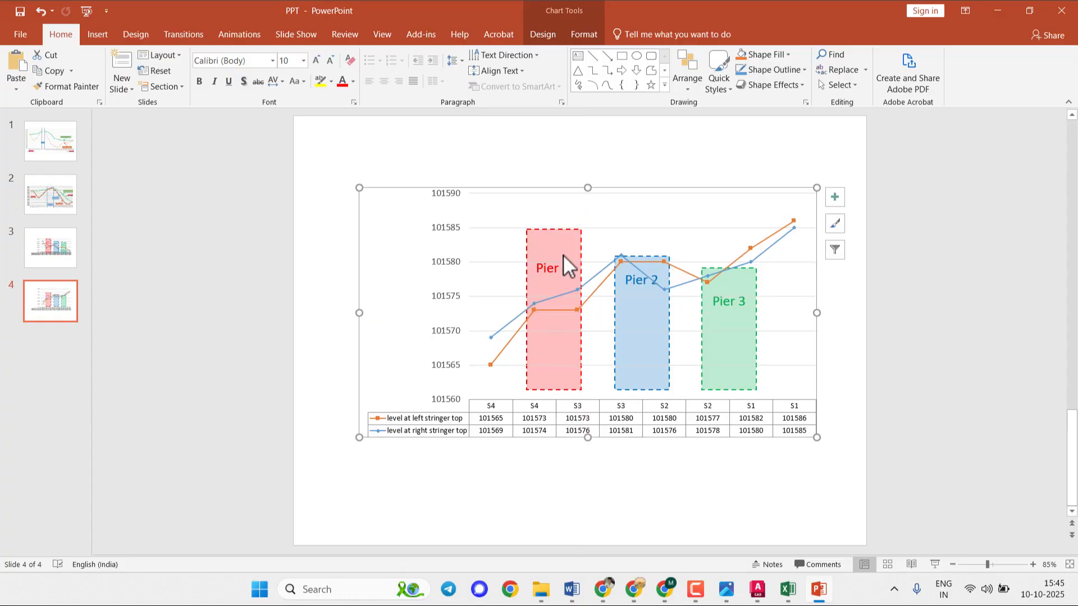
- Send the level chart behind the pier boxes and select the Pier 2 box
click(644, 318)
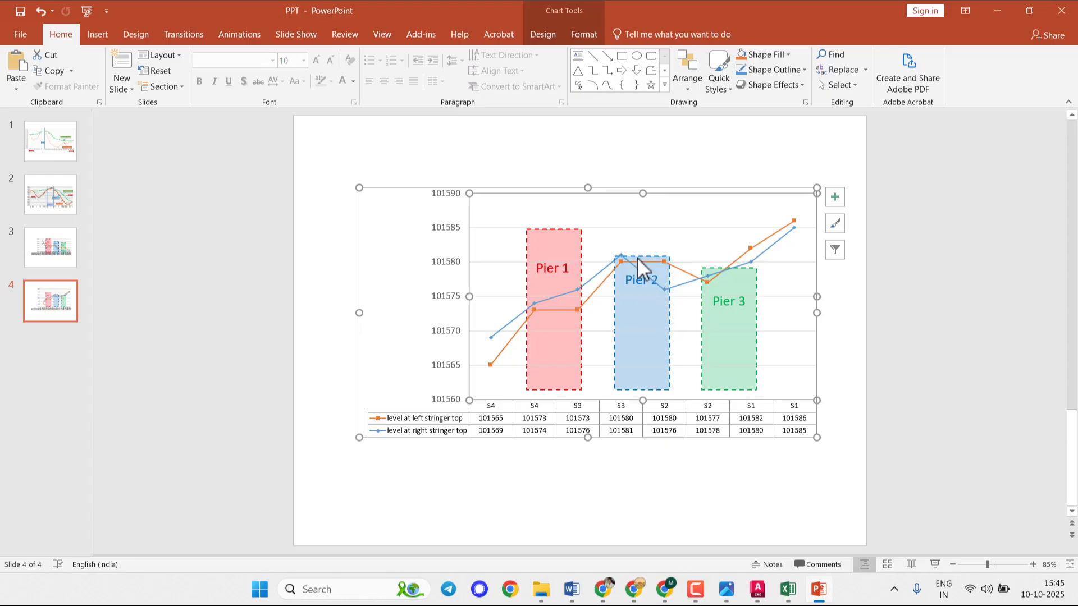
click(377, 200)
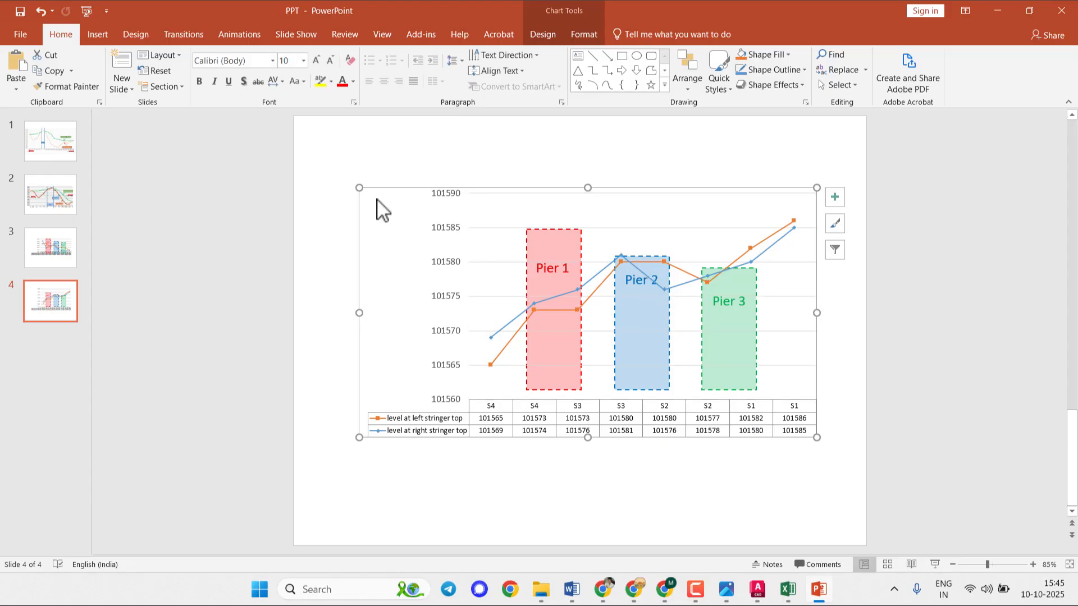
right_click(377, 200)
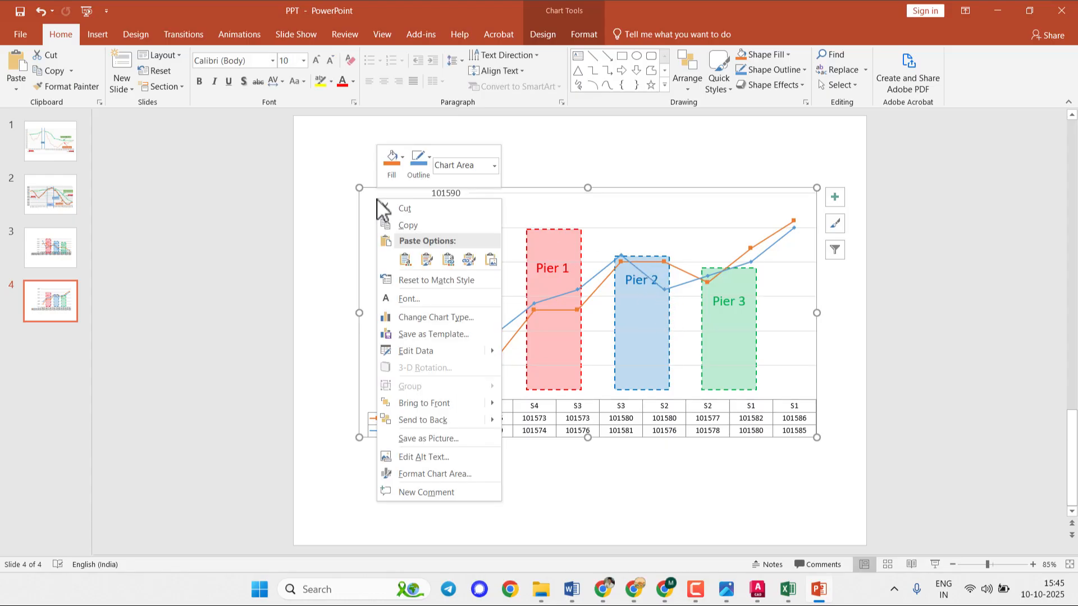
click(427, 420)
click(628, 331)
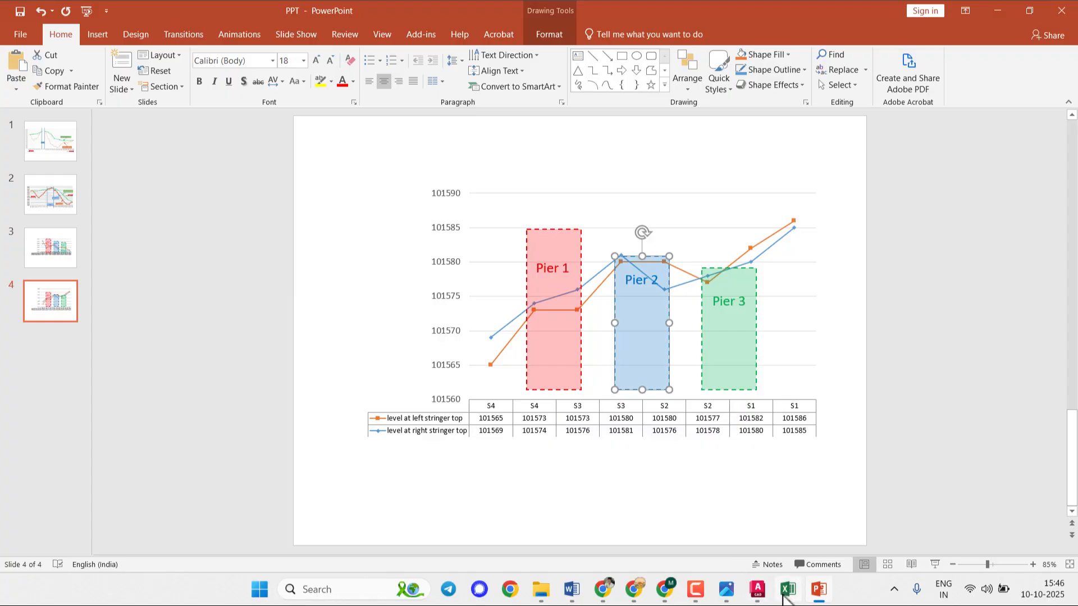
- Switch to the Word letter, delete the old pier level chart below the slew table, and save the document
mouse_move(785, 595)
click(696, 590)
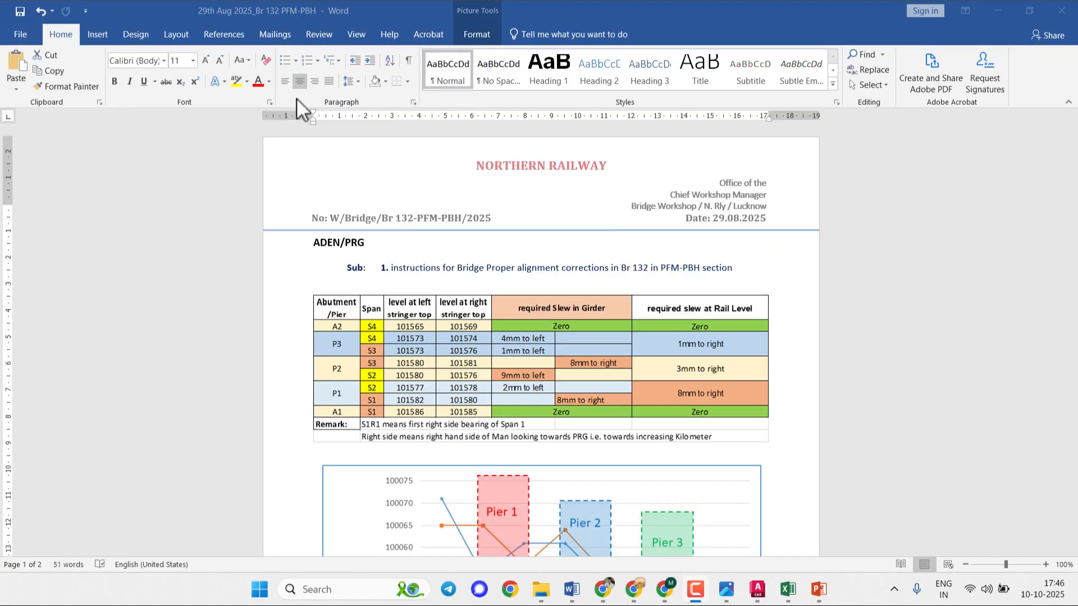
click(247, 292)
scroll(415, 331, down, 5)
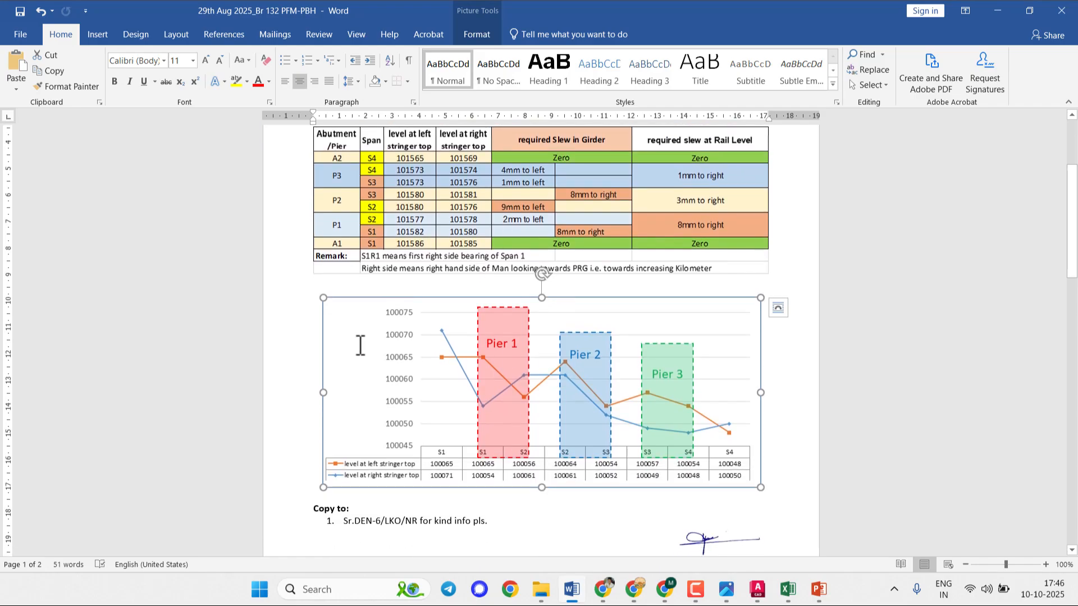
key(Delete)
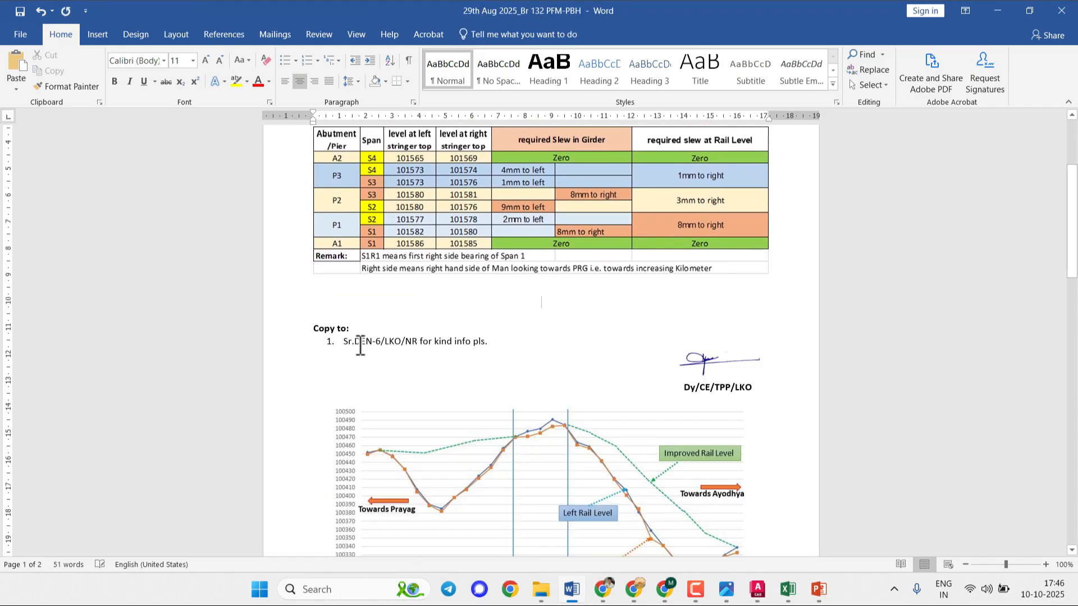
key(ctrl+s)
- Delete the old rail level profile chart below the signature and the station slew and lift table on page 2
click(427, 416)
key(Delete)
scroll(551, 405, down, 12)
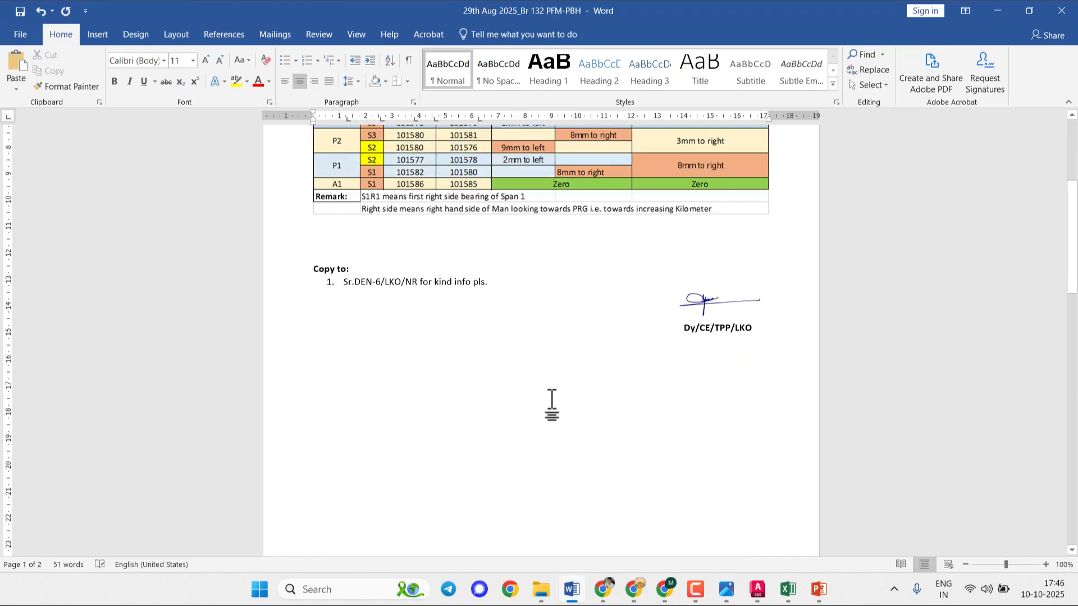
scroll(591, 393, down, 2)
click(638, 337)
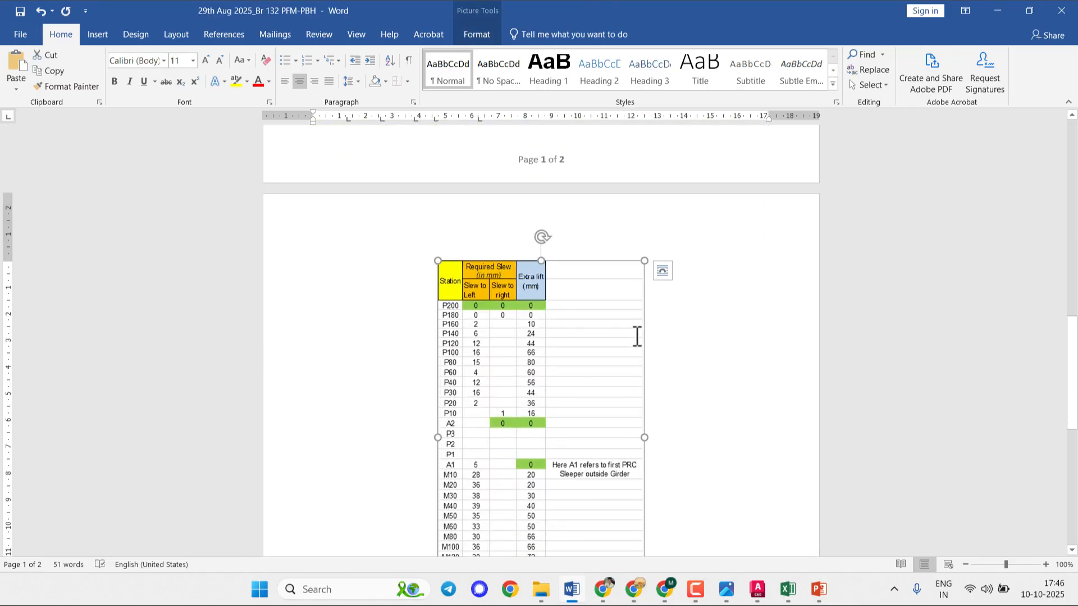
key(Delete)
- Delete the two lines of text about extra ballast and shoulder ballast below the signature
scroll(630, 336, up, 6)
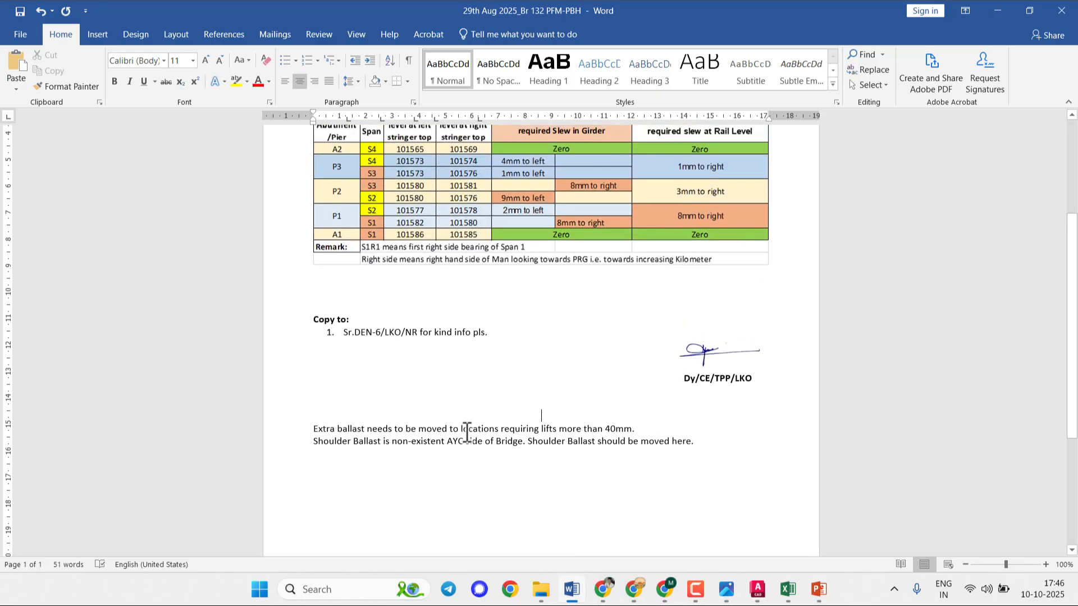
double_click(445, 423)
drag(444, 423, 465, 446)
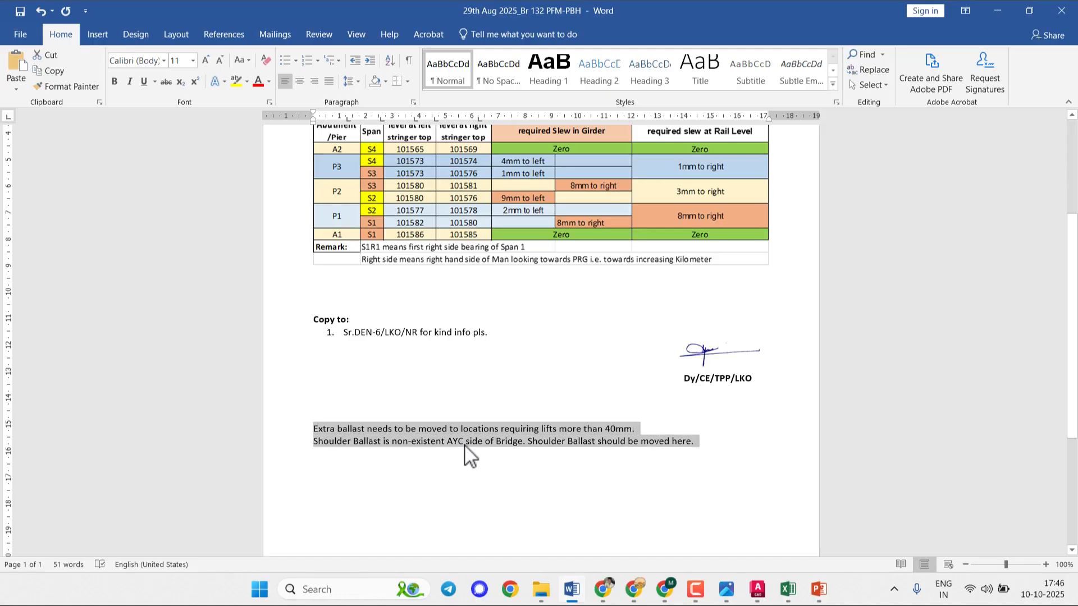
key(Delete)
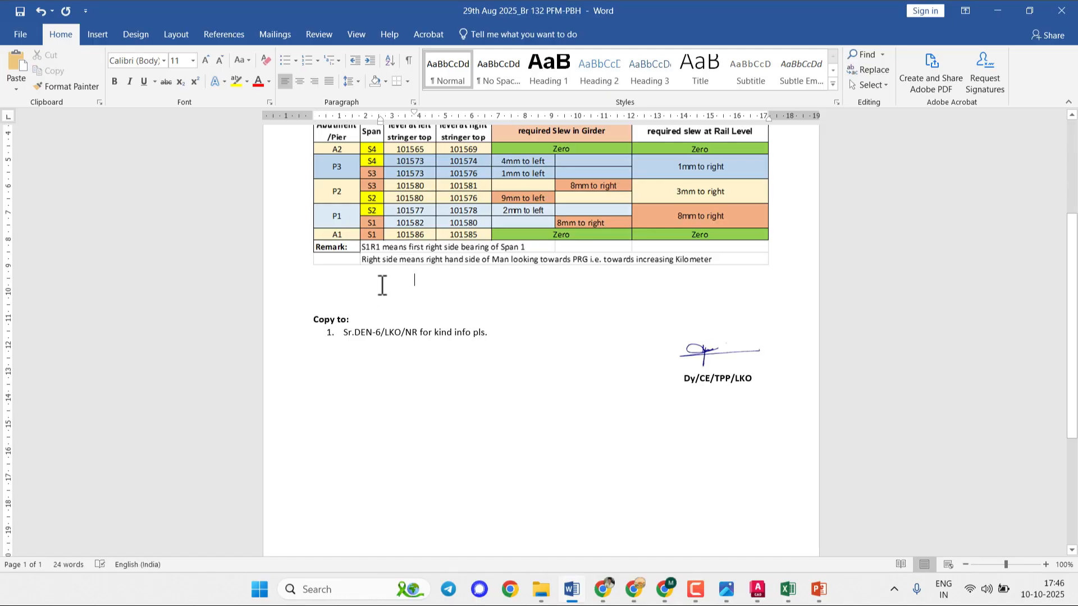
- Switch to PowerPoint and set up an export of the PPT presentation in JPEG File Interchange Format
mouse_move(820, 590)
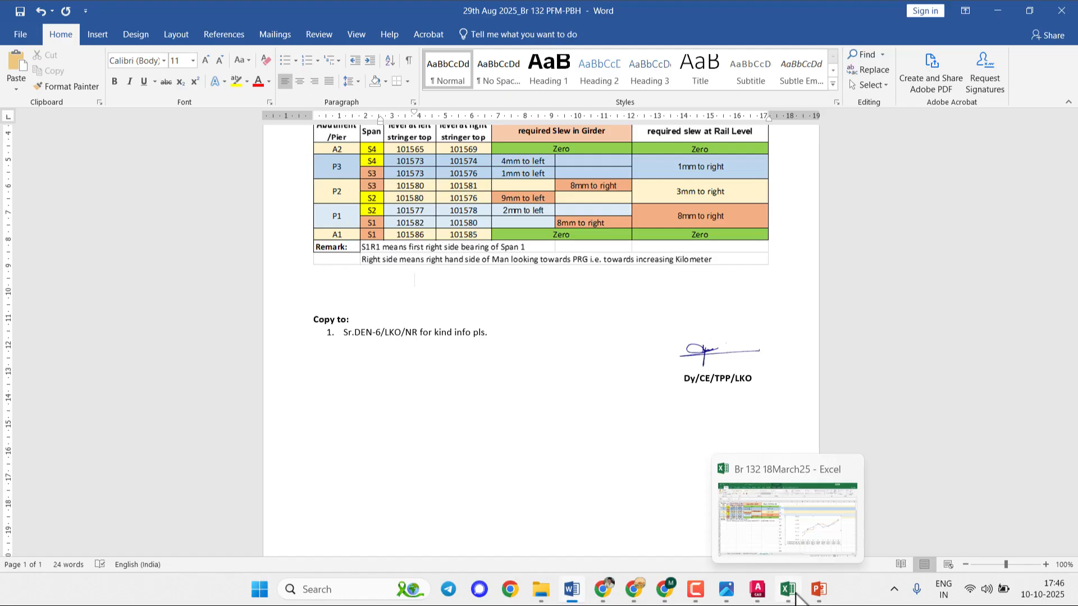
click(804, 541)
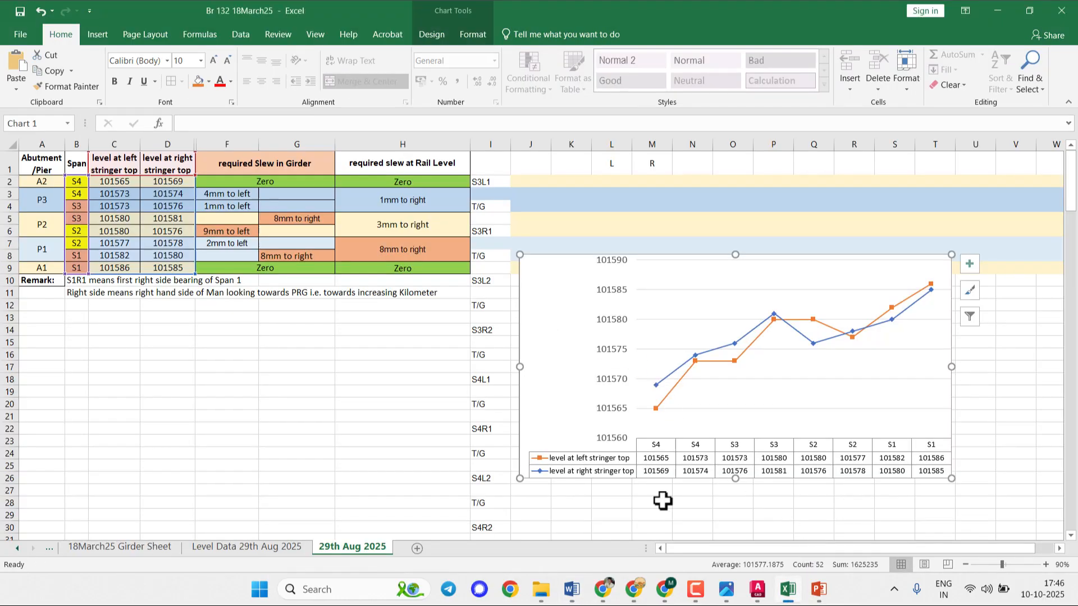
click(820, 590)
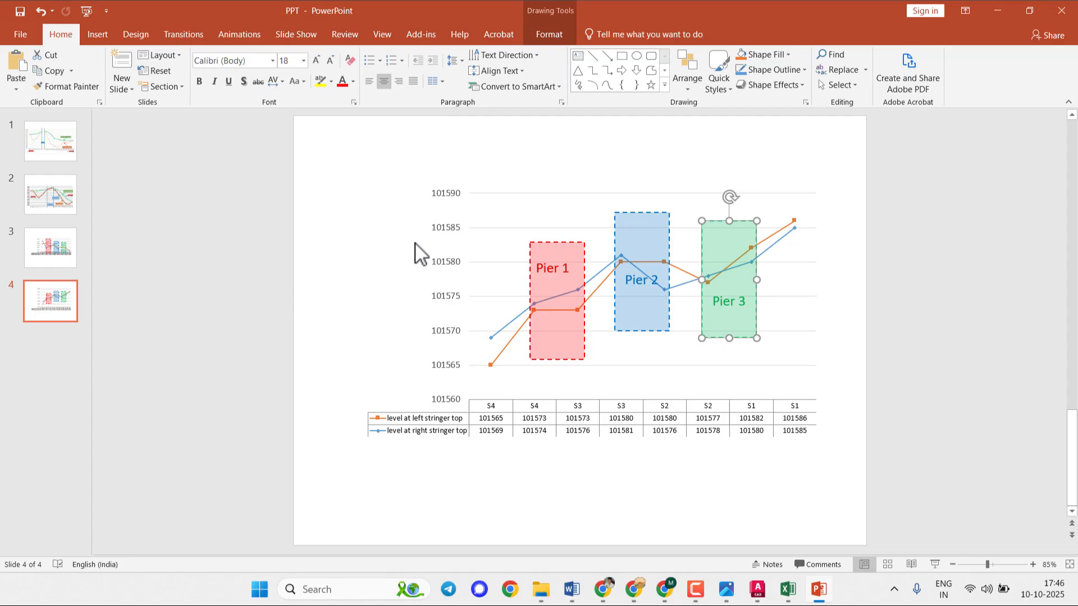
click(385, 156)
click(33, 36)
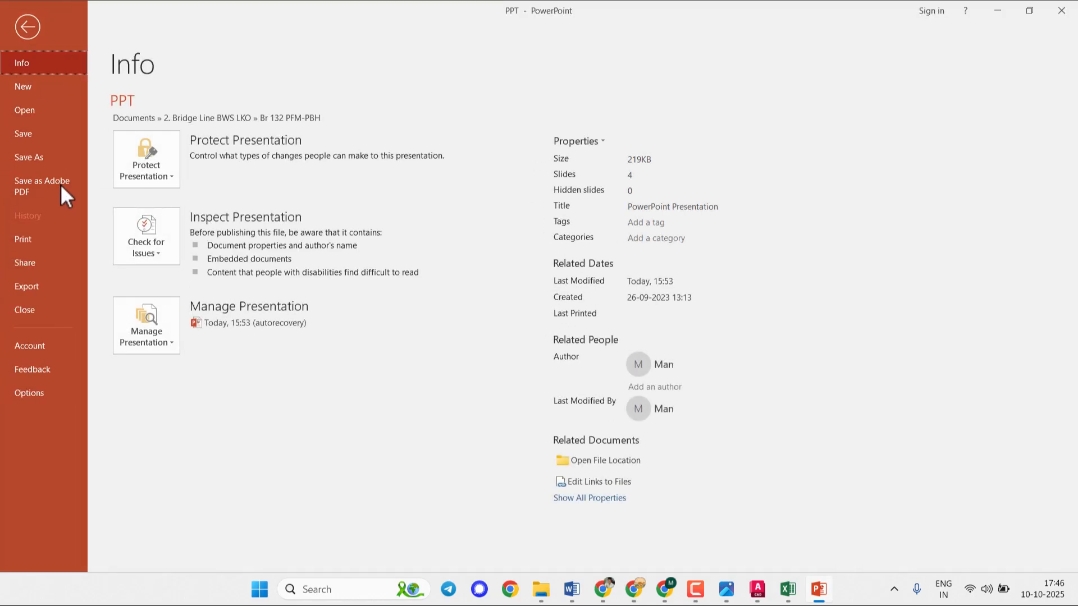
click(41, 289)
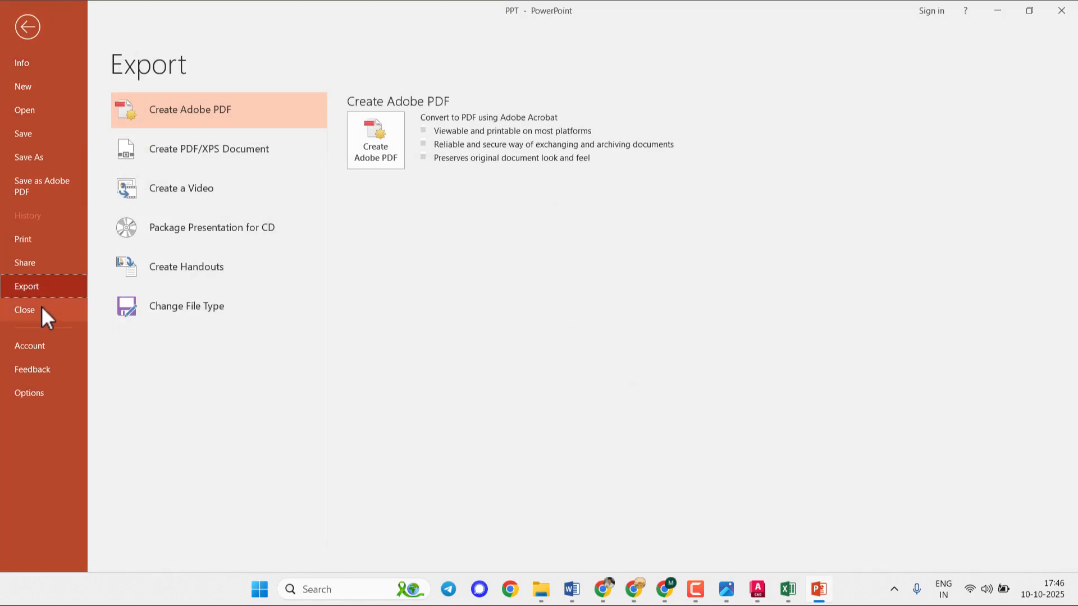
click(215, 305)
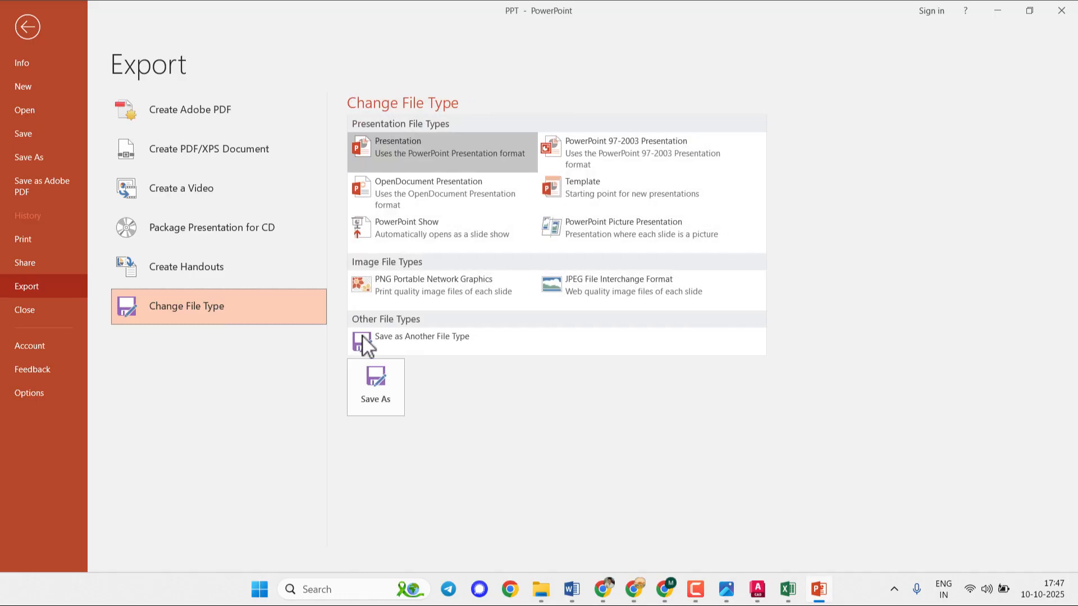
click(384, 389)
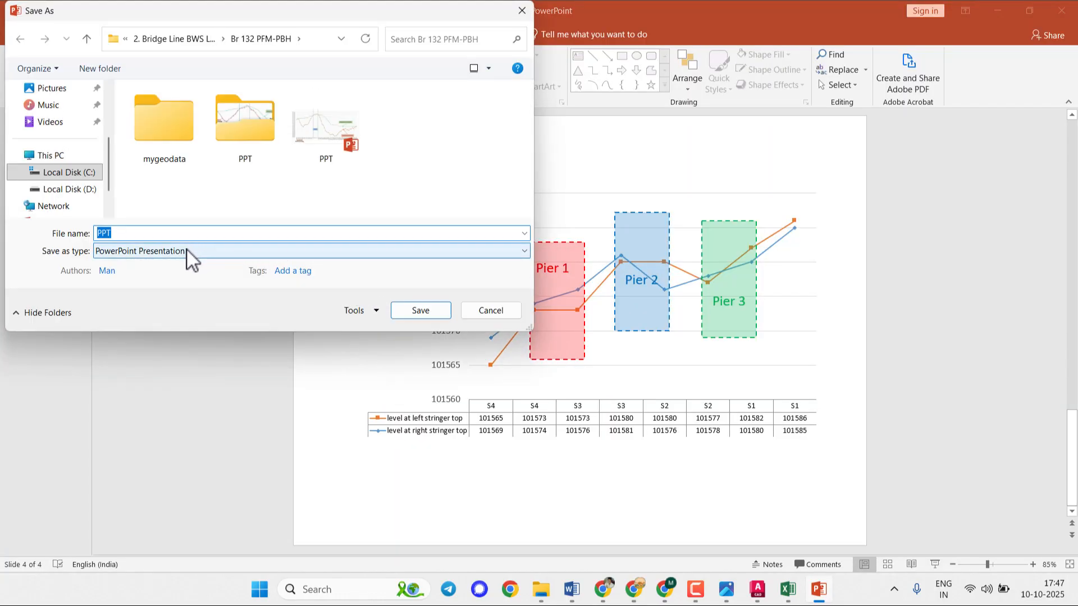
click(187, 251)
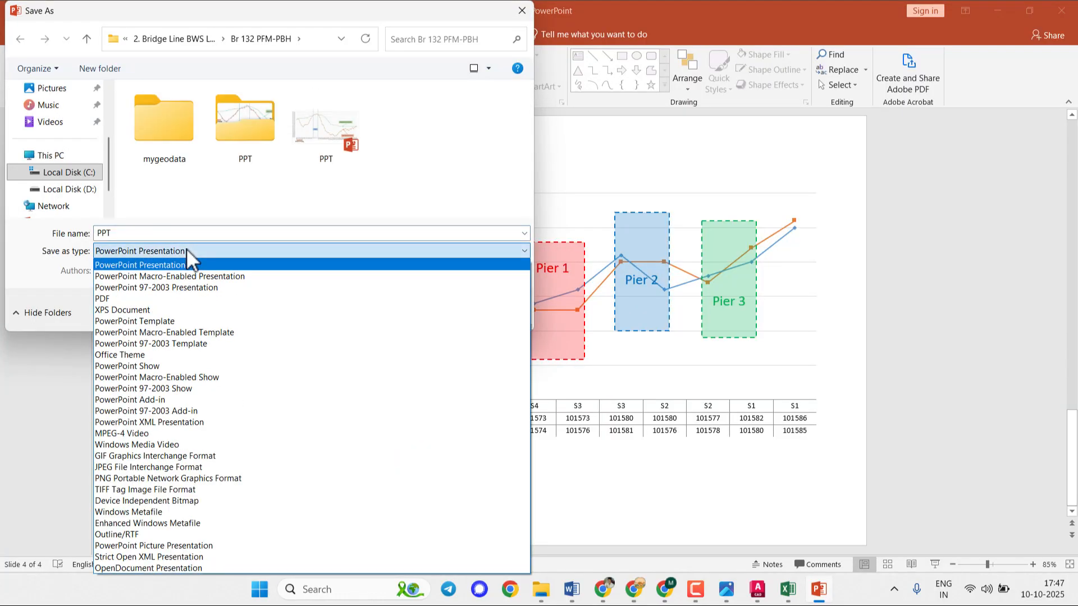
click(185, 467)
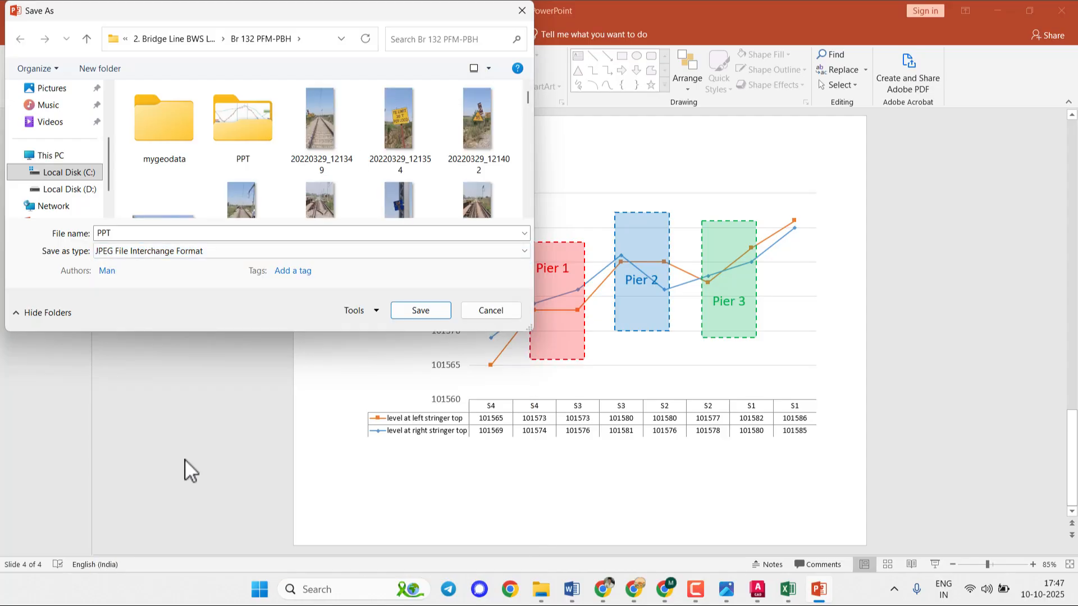
- Save the JPEG export into the existing PPT folder, exporting all slides
double_click(256, 141)
click(429, 312)
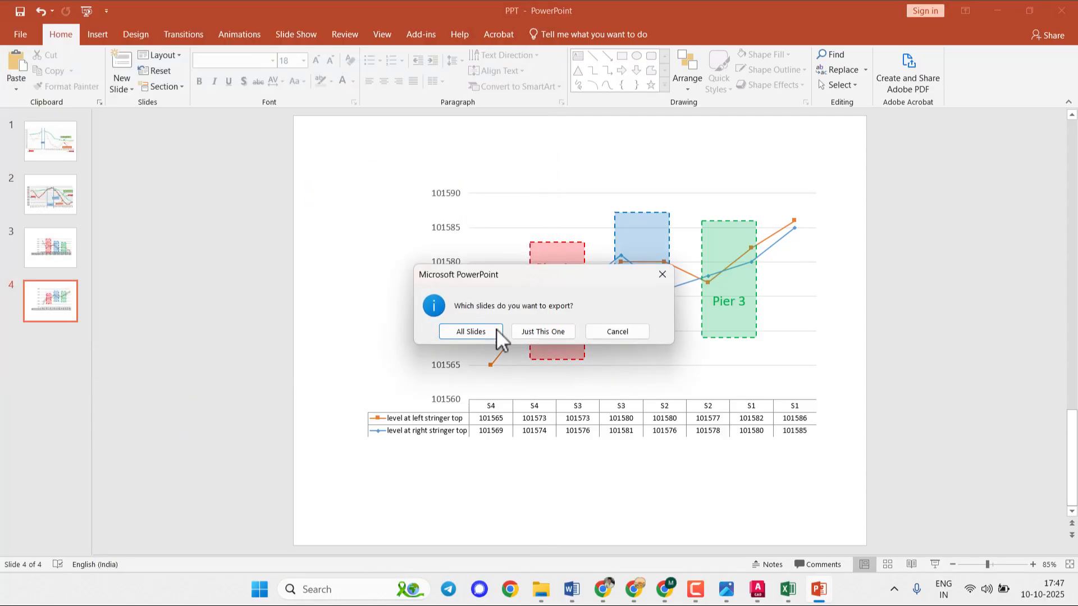
click(480, 332)
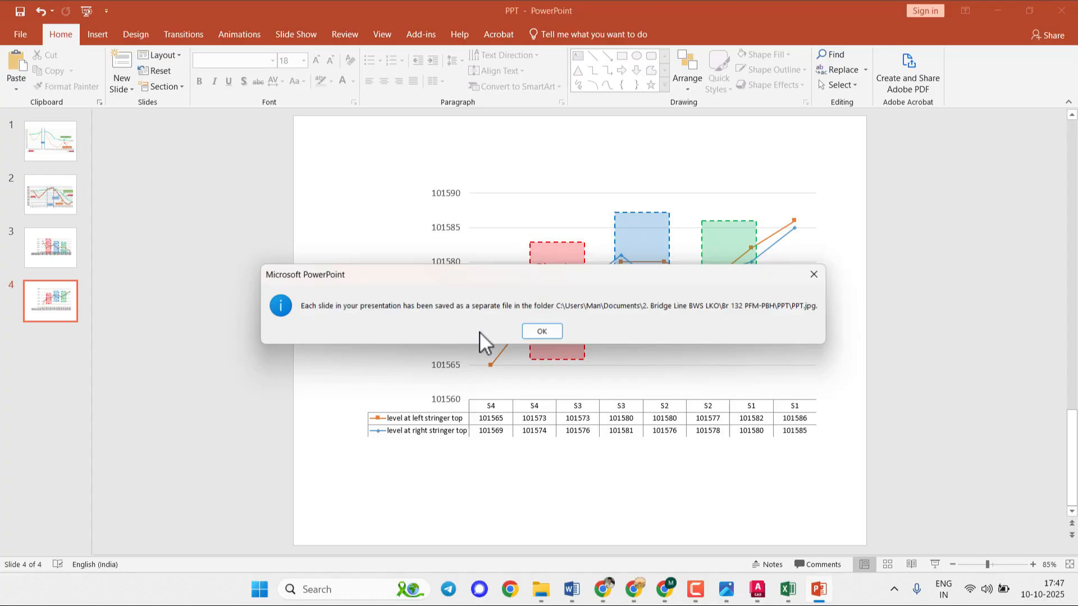
click(535, 335)
- In File Explorer, move the four exported slide images from the nested PPT folder up one level, replacing the old Slide2 file
mouse_move(541, 590)
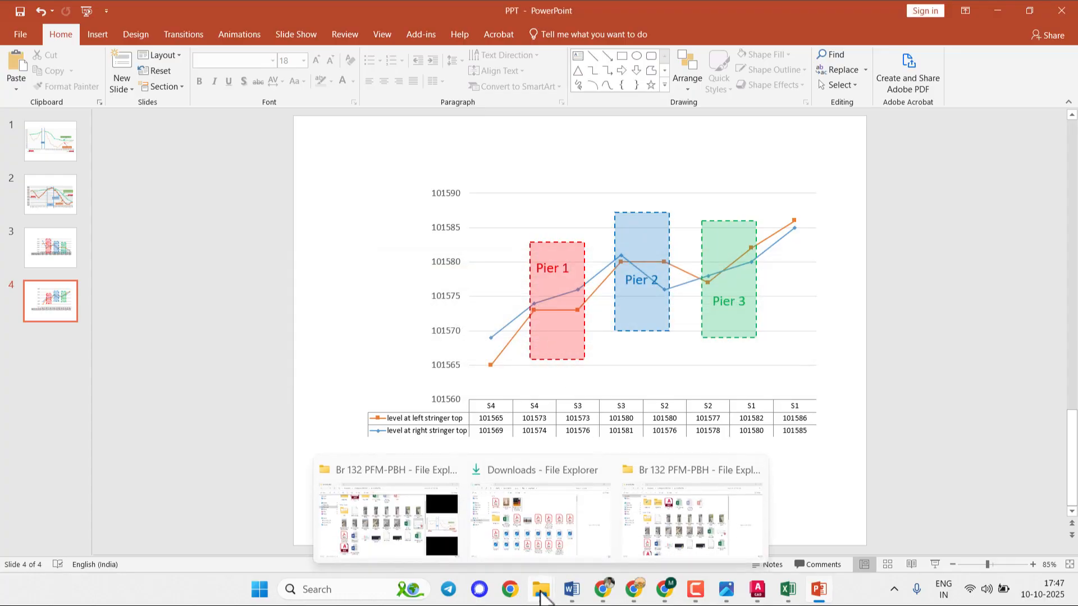
click(420, 512)
scroll(577, 248, up, 2)
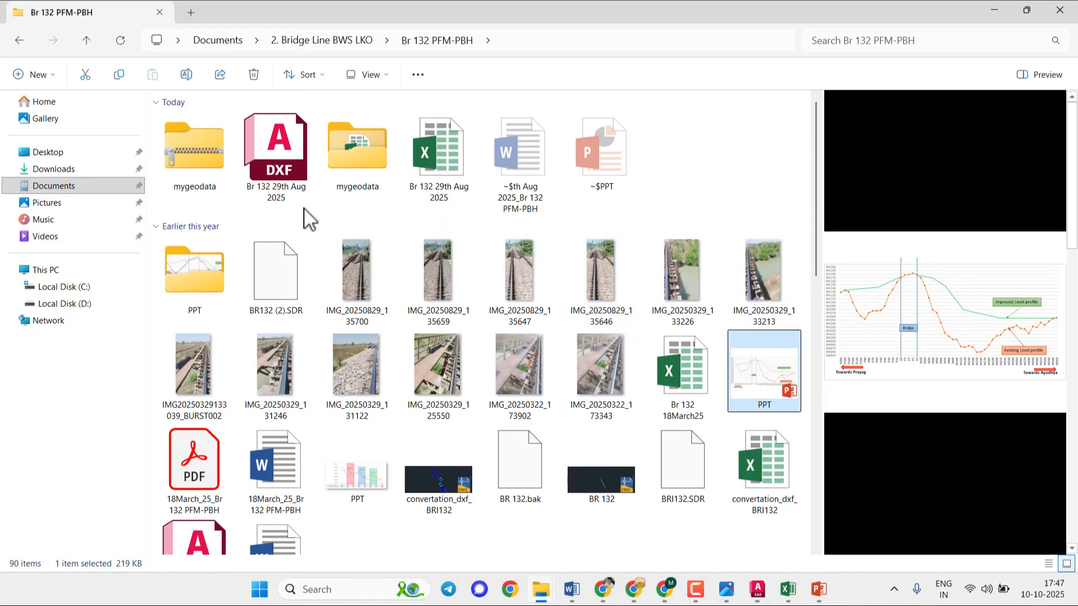
click(206, 277)
double_click(206, 276)
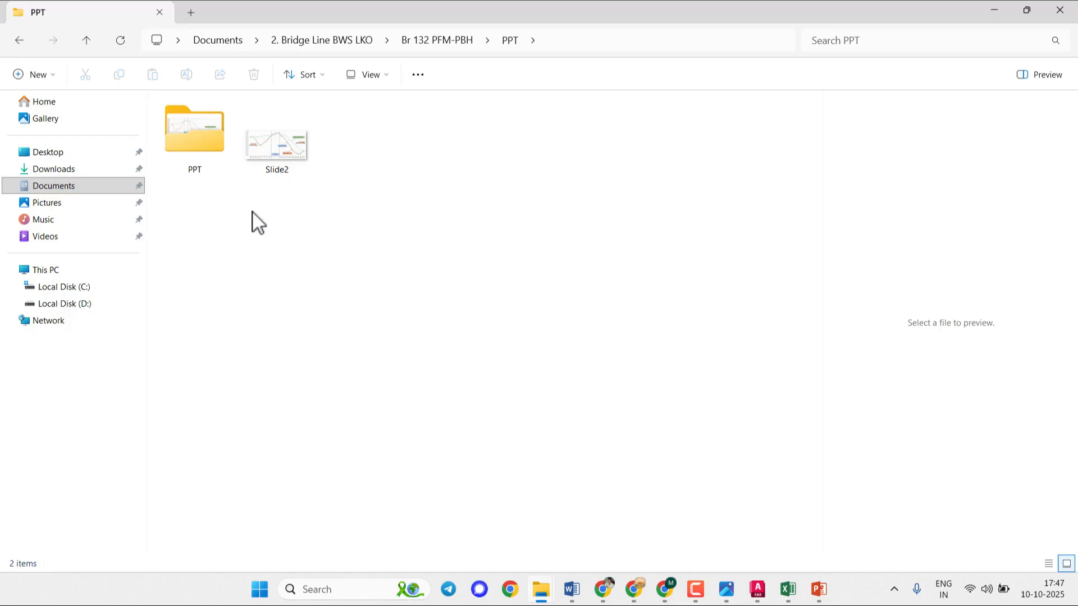
double_click(197, 136)
drag(477, 199, 193, 125)
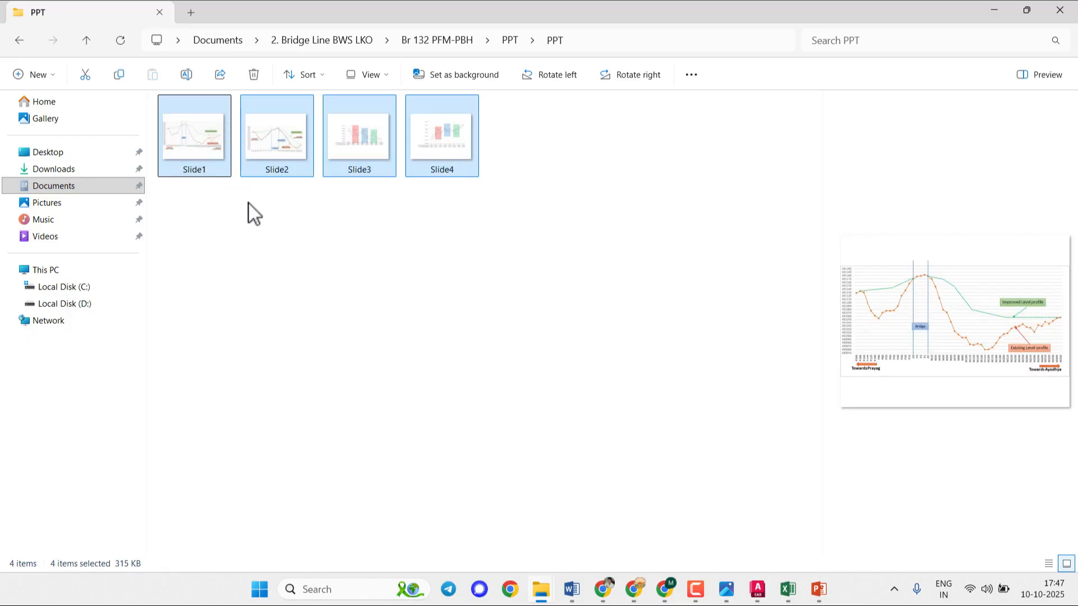
drag(466, 112, 420, 290)
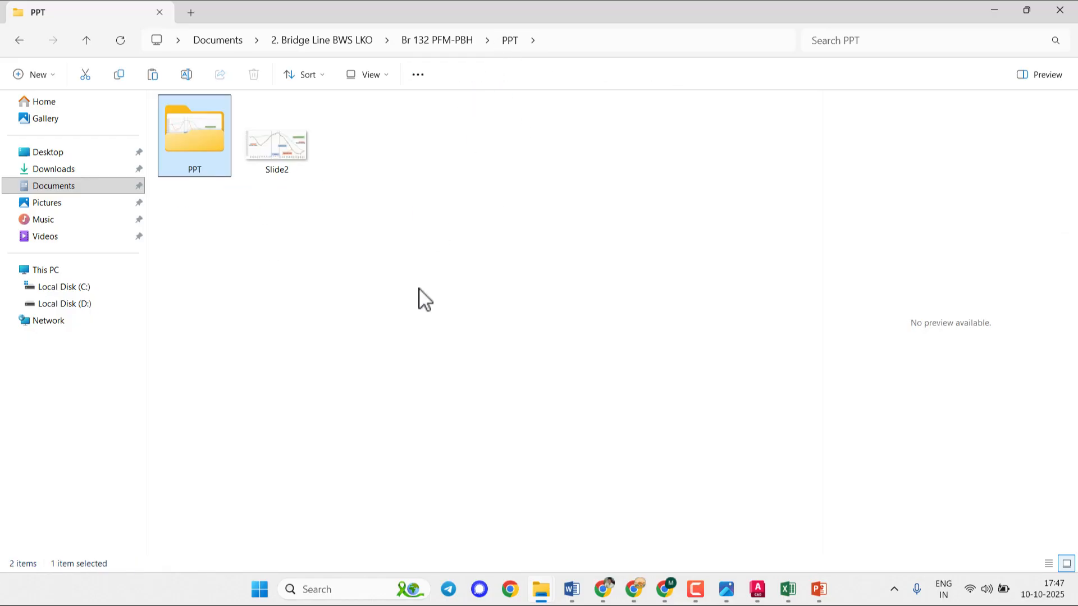
click(480, 224)
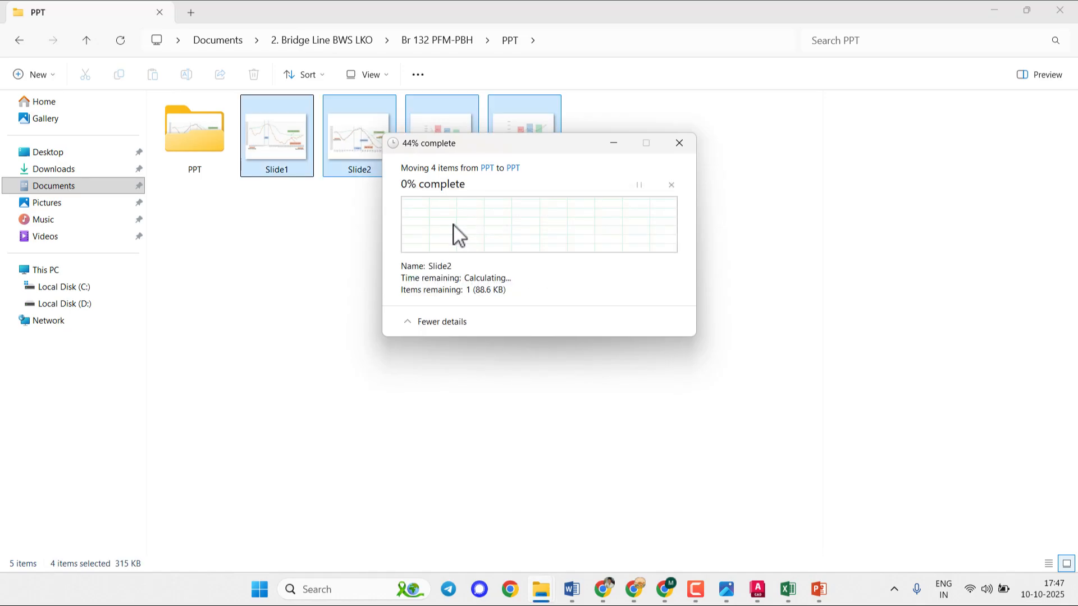
- Preview Slide4 and Slide3 in the PPT folder, and open the Slide4 image in Photos for editing
click(547, 162)
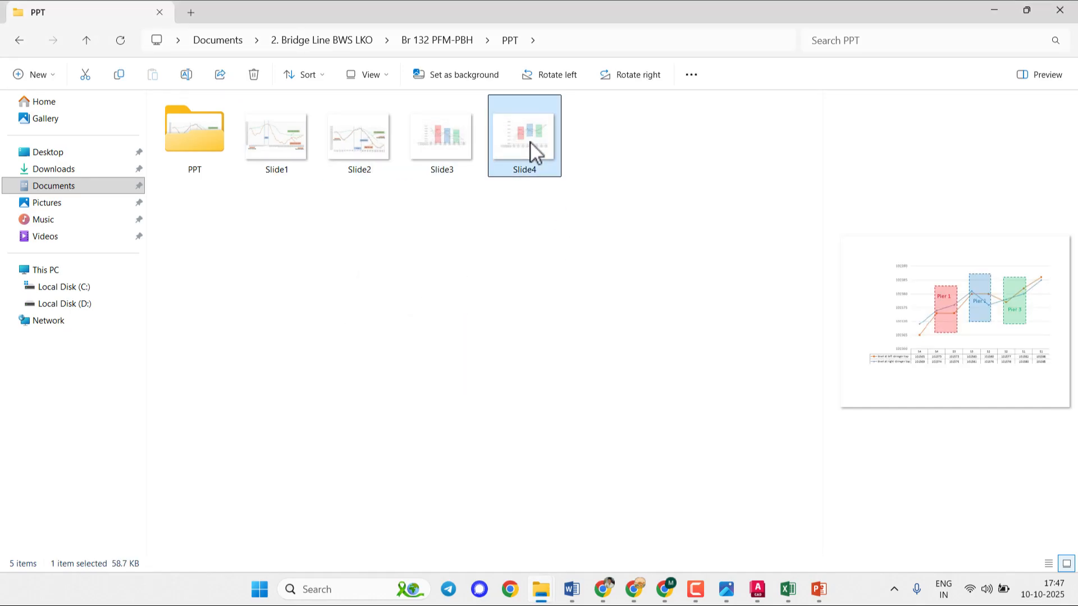
click(436, 163)
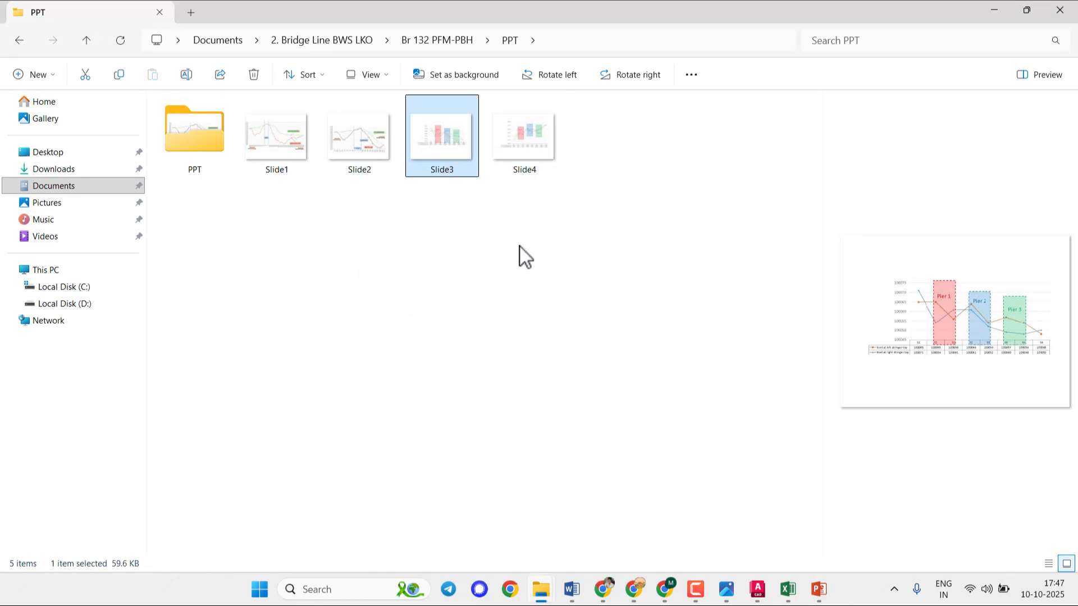
click(526, 134)
right_click(527, 136)
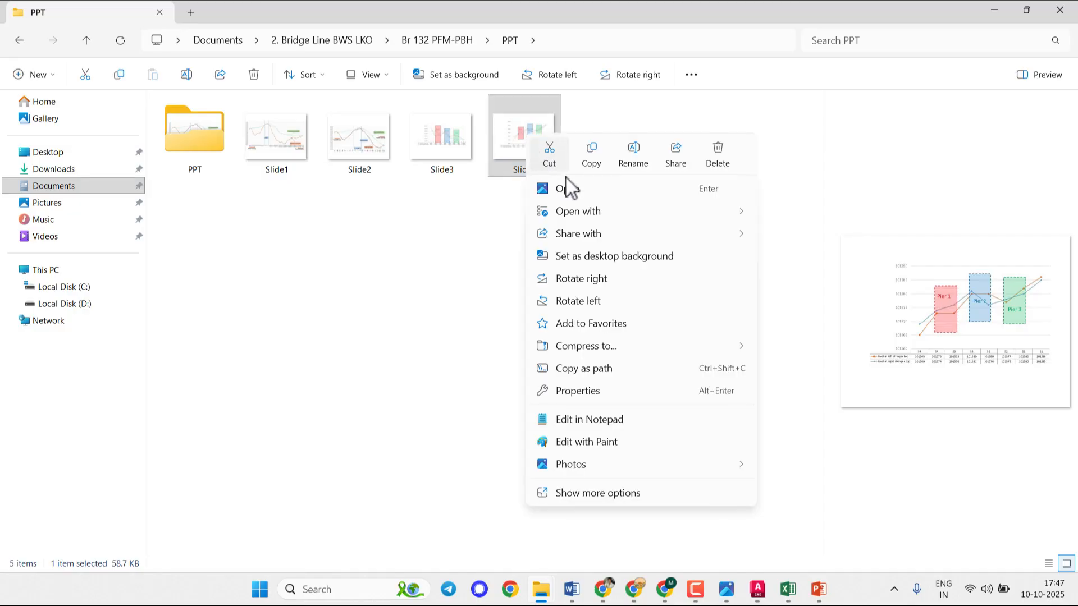
click(574, 188)
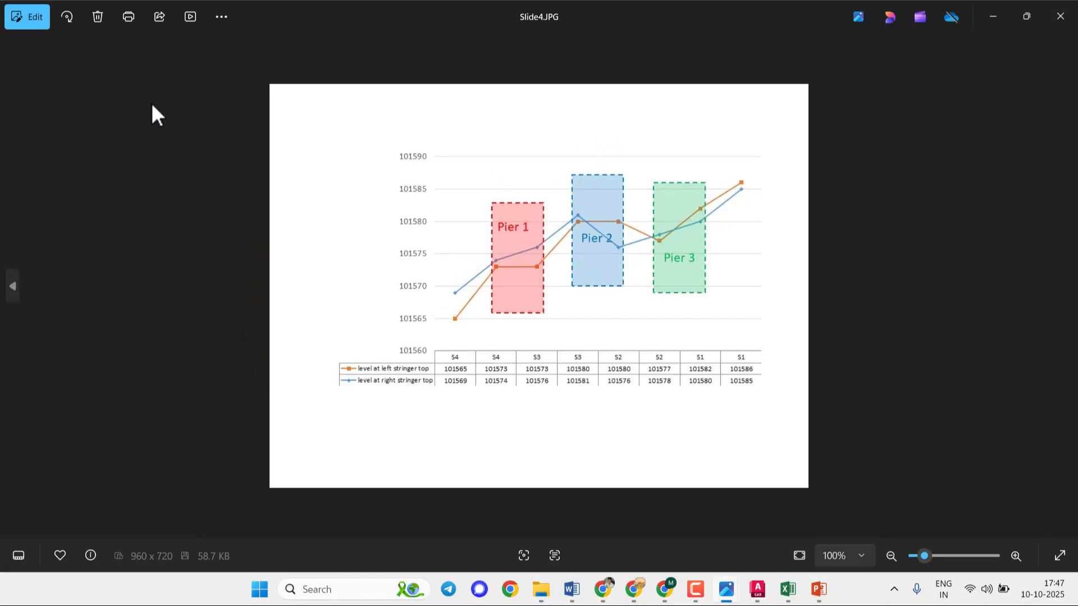
click(41, 23)
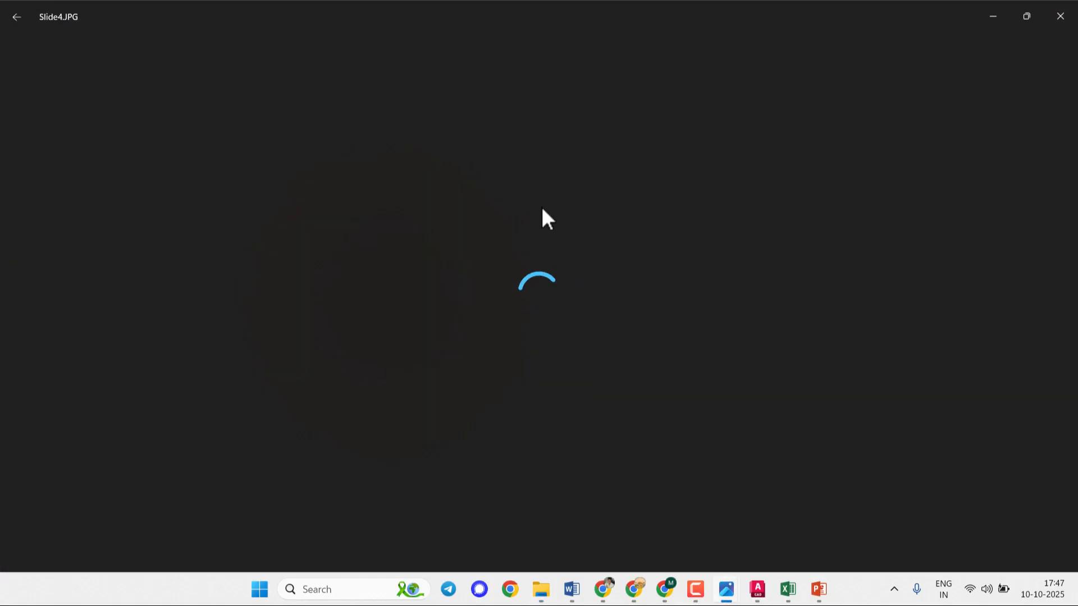
- Crop Slide4 to the level chart and its data table, about 769 x 428 pixels, save over the original, and close Photos
drag(538, 122, 538, 181)
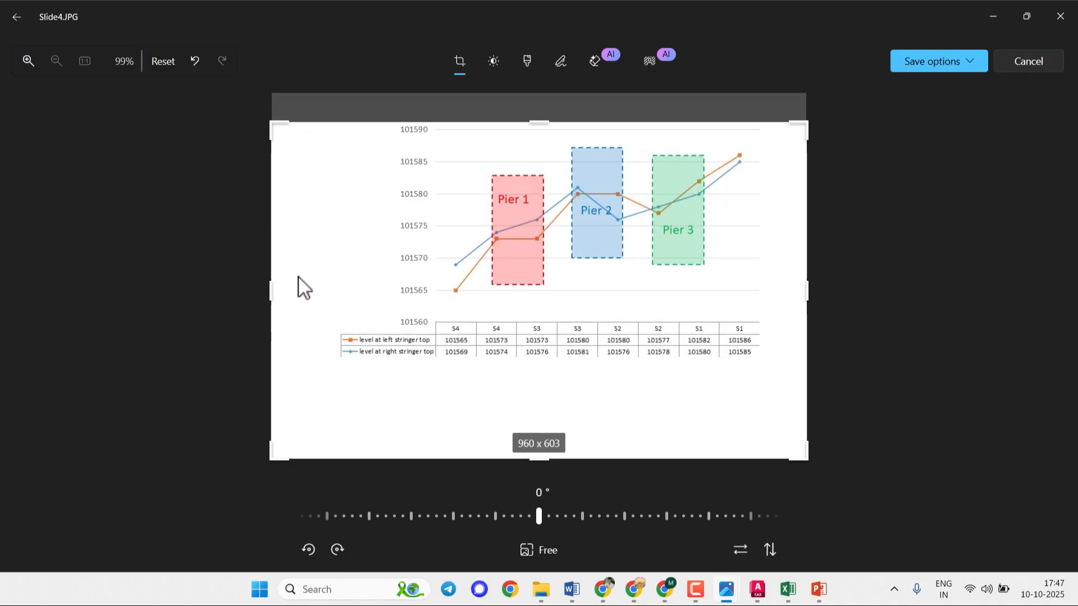
drag(275, 279, 338, 280)
drag(544, 453, 544, 361)
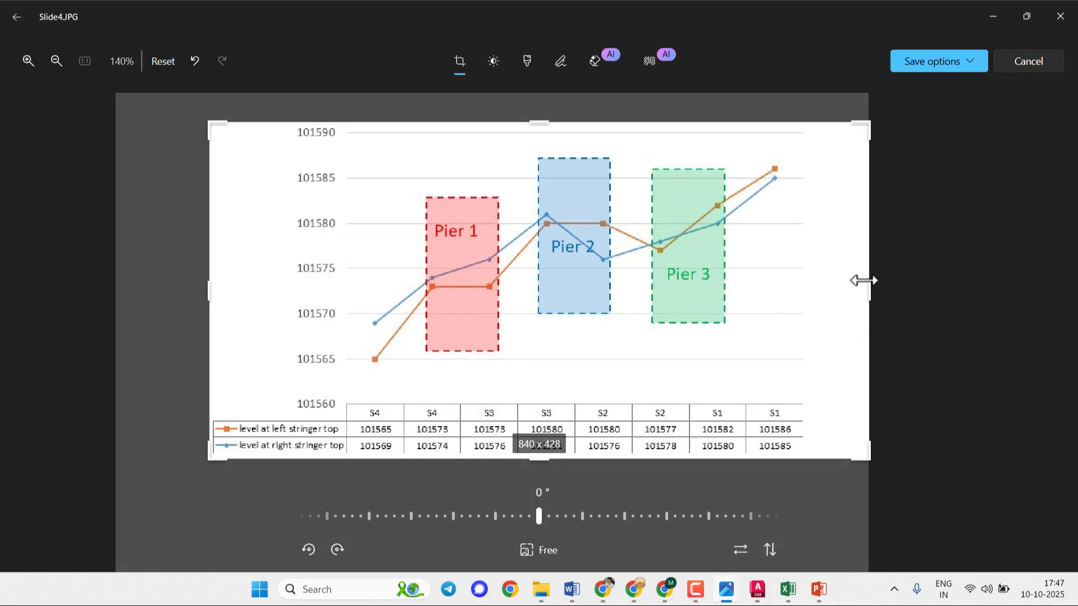
drag(863, 281, 812, 281)
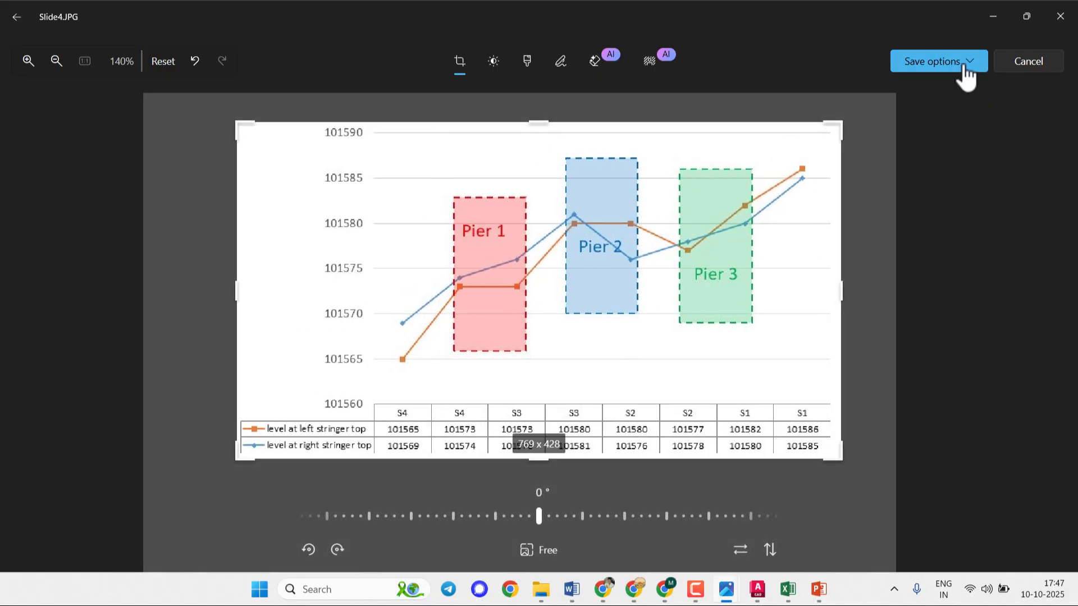
click(961, 63)
click(916, 107)
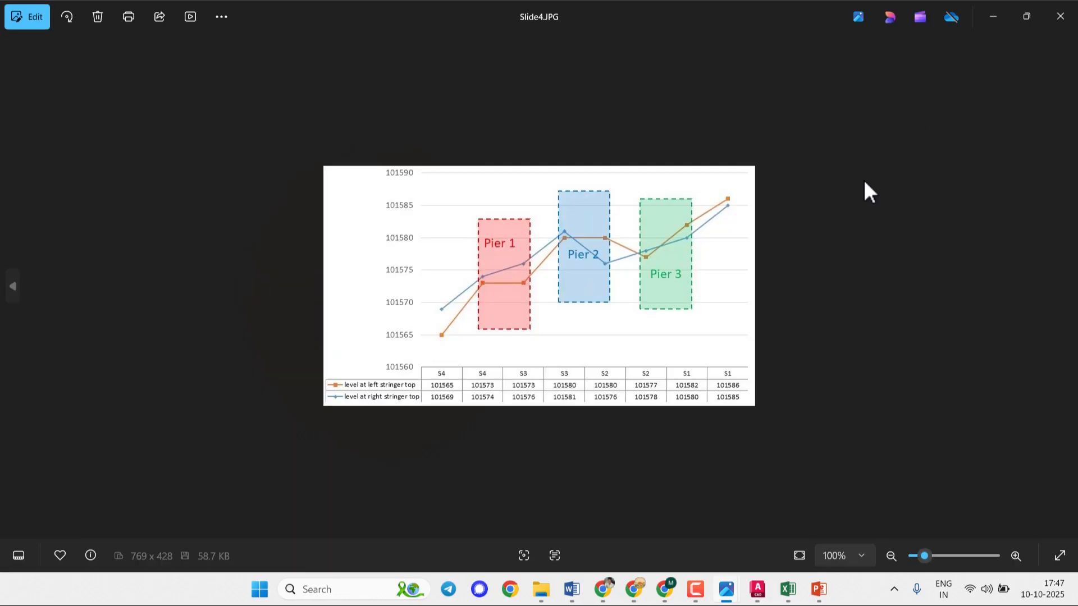
click(1060, 16)
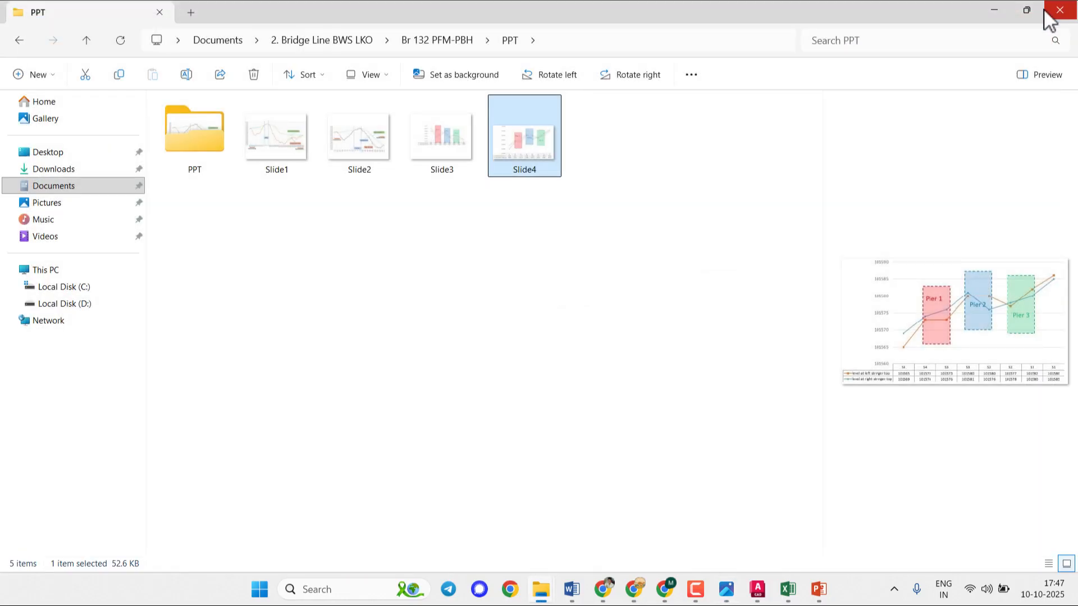
- Refresh the PPT folder, copy the cropped Slide4 image, and paste it into the Word letter below the slew table
right_click(527, 258)
click(595, 452)
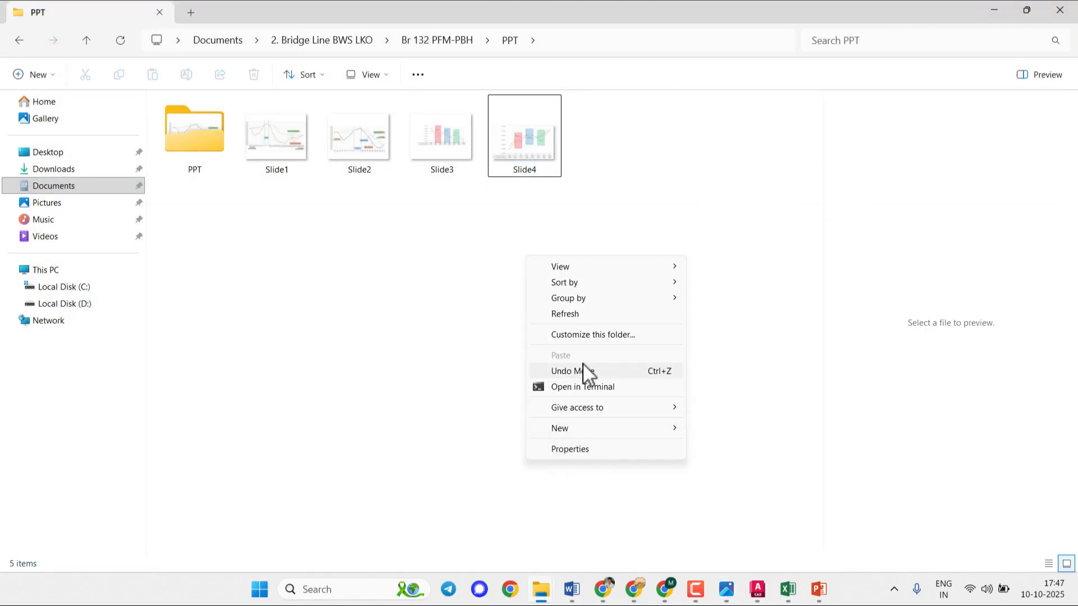
click(586, 314)
click(543, 142)
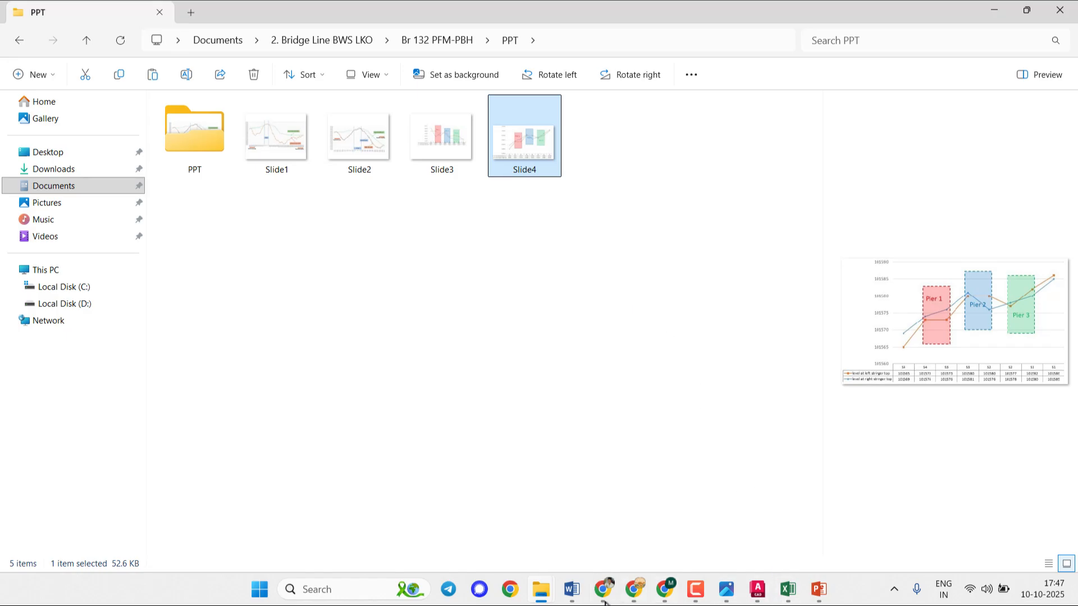
click(572, 590)
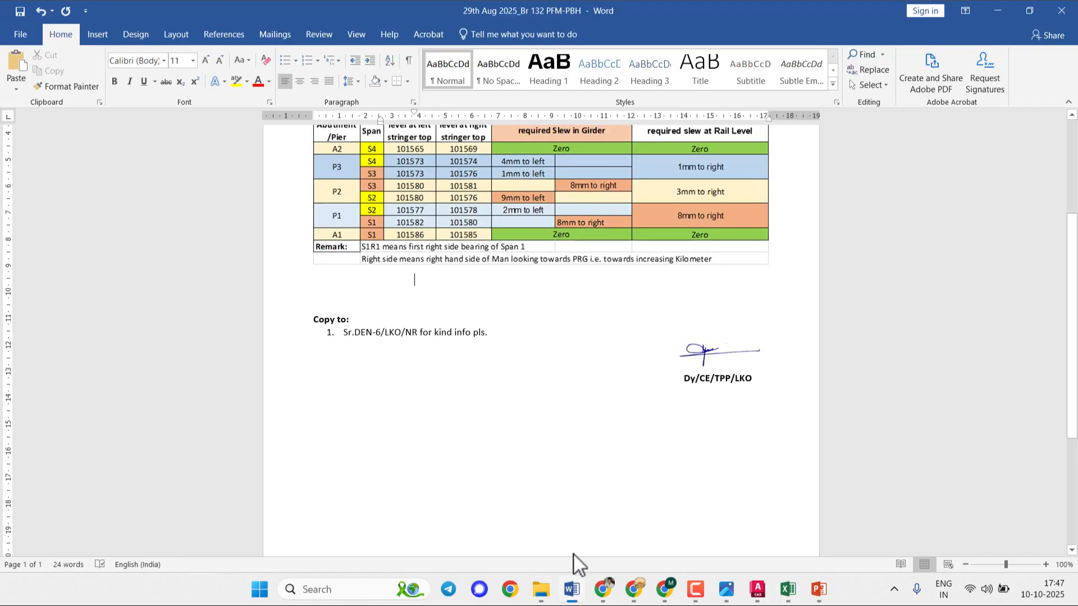
key(ctrl+v)
- Remove the indent of the pasted chart picture so that it starts at the page's left margin
click(487, 312)
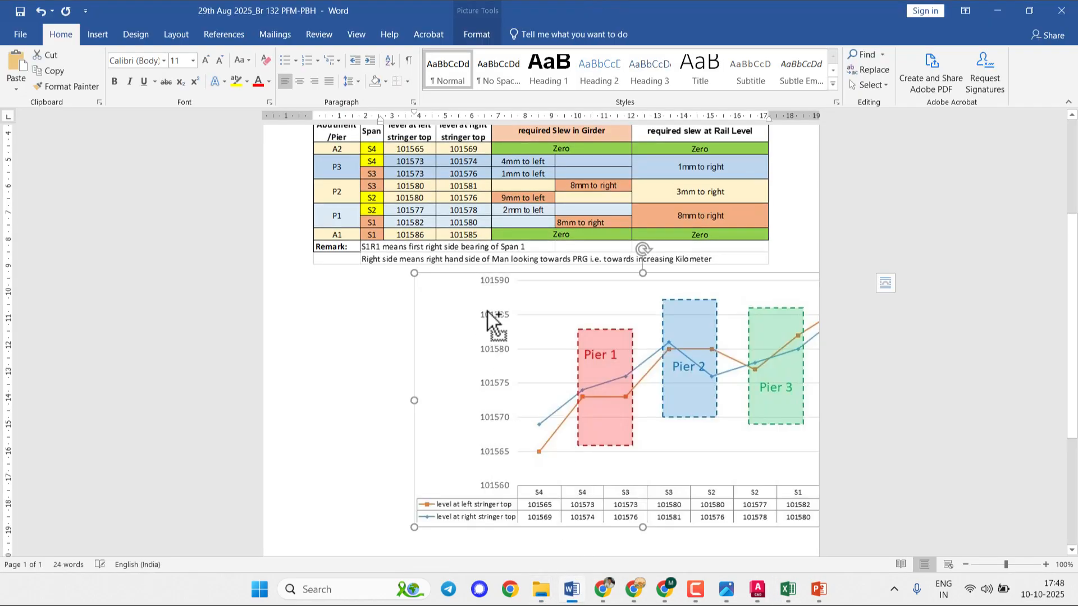
click(300, 81)
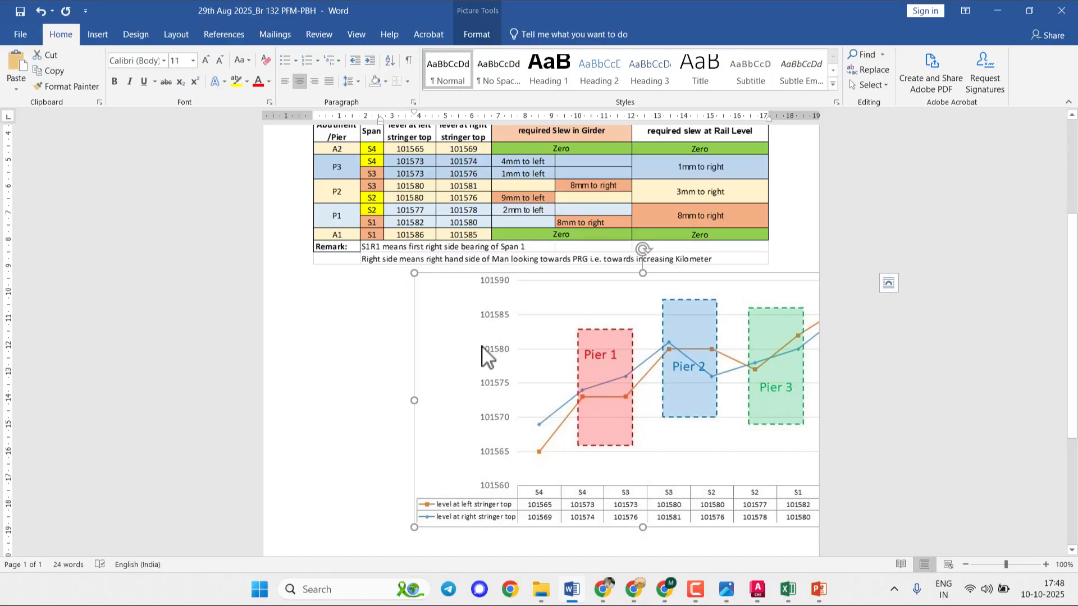
click(403, 412)
key(ctrl+l)
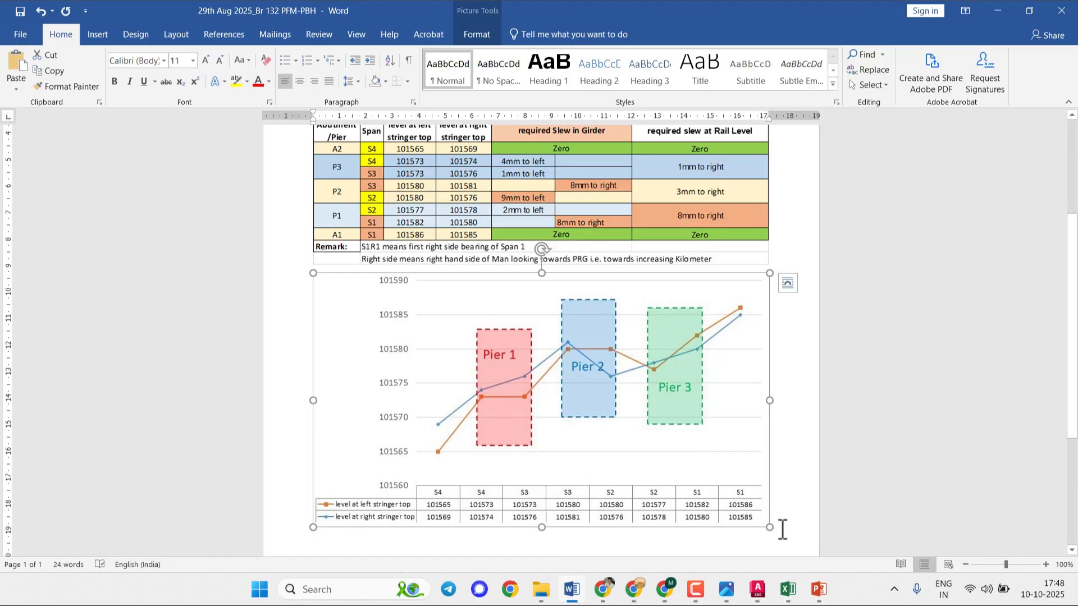
- Shrink the chart picture to about 11.62 x 6.48 cm and centre it, with a blank line separating it from the slew table
drag(769, 526, 622, 445)
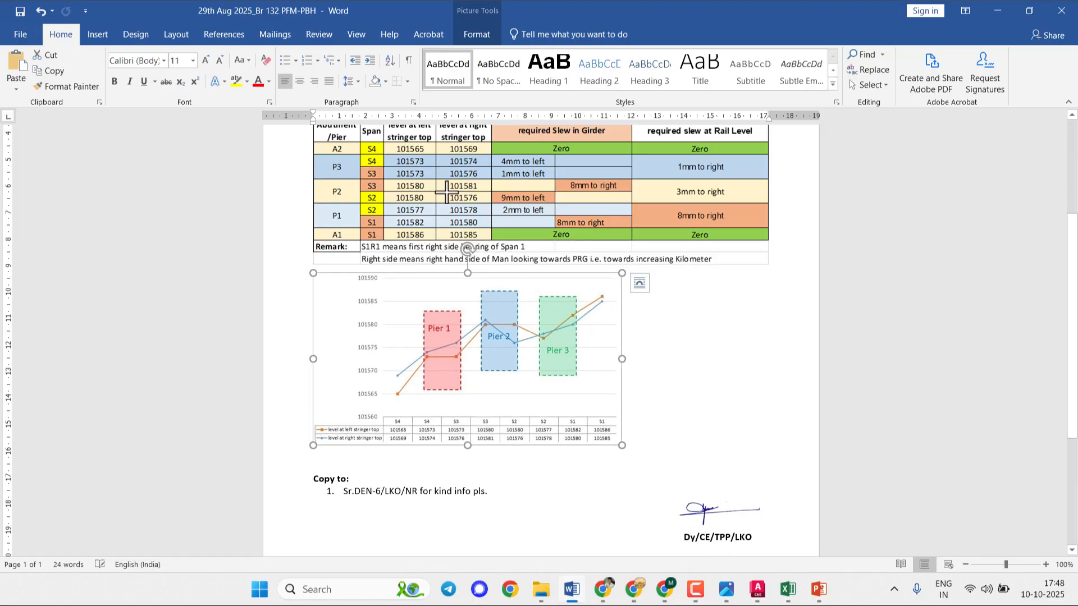
click(299, 81)
click(724, 394)
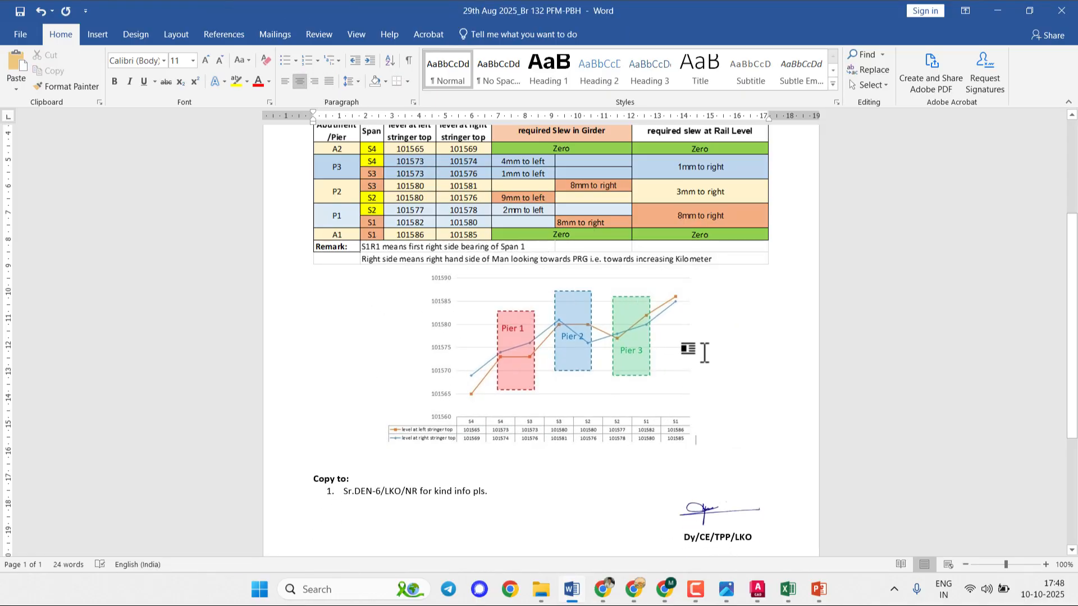
key(Return)
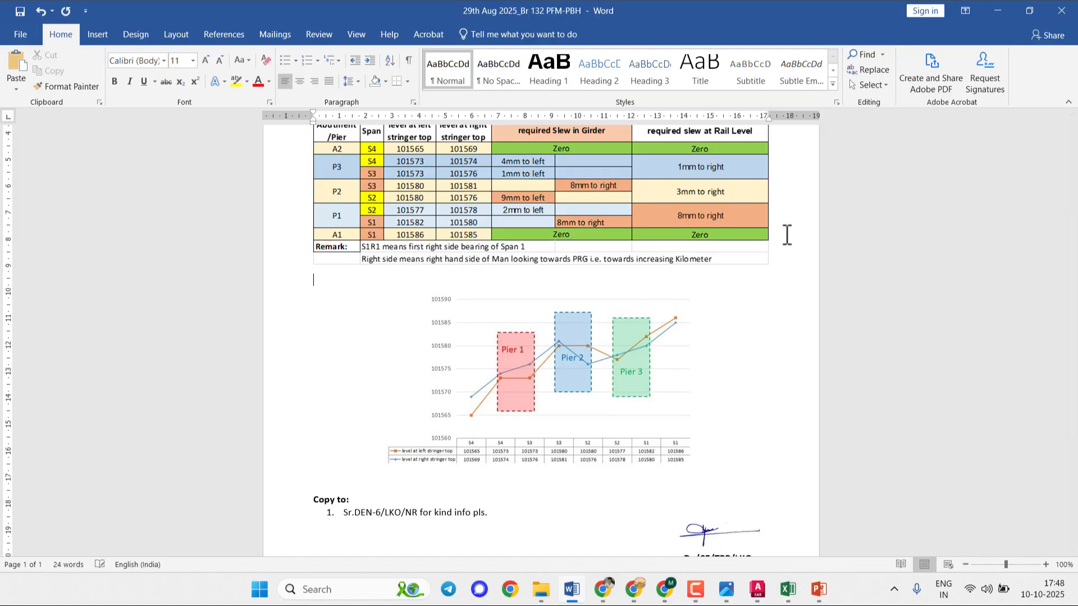
click(560, 357)
right_click(558, 357)
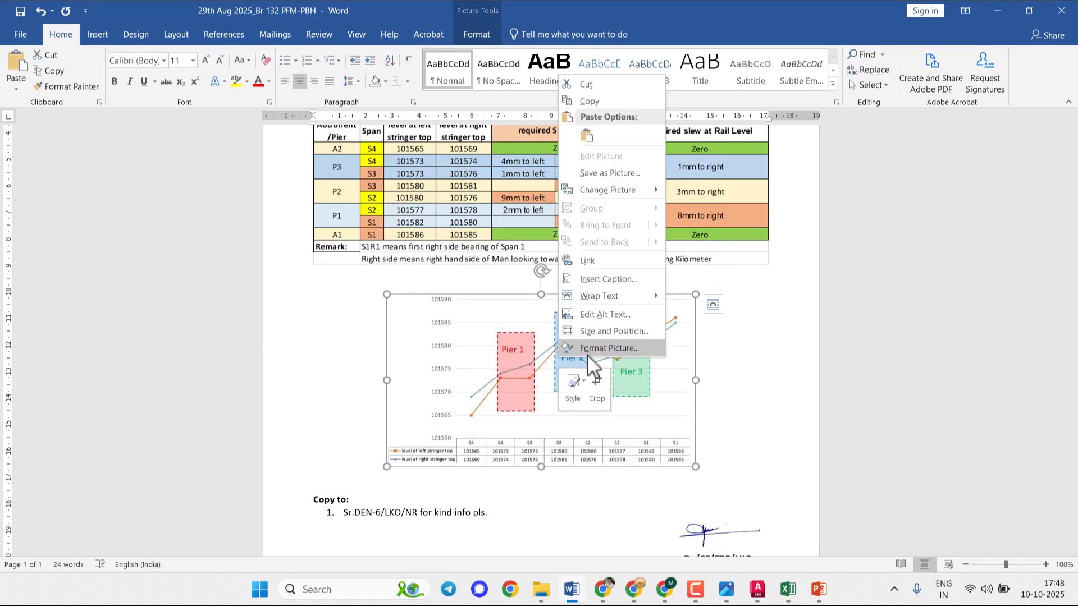
click(603, 345)
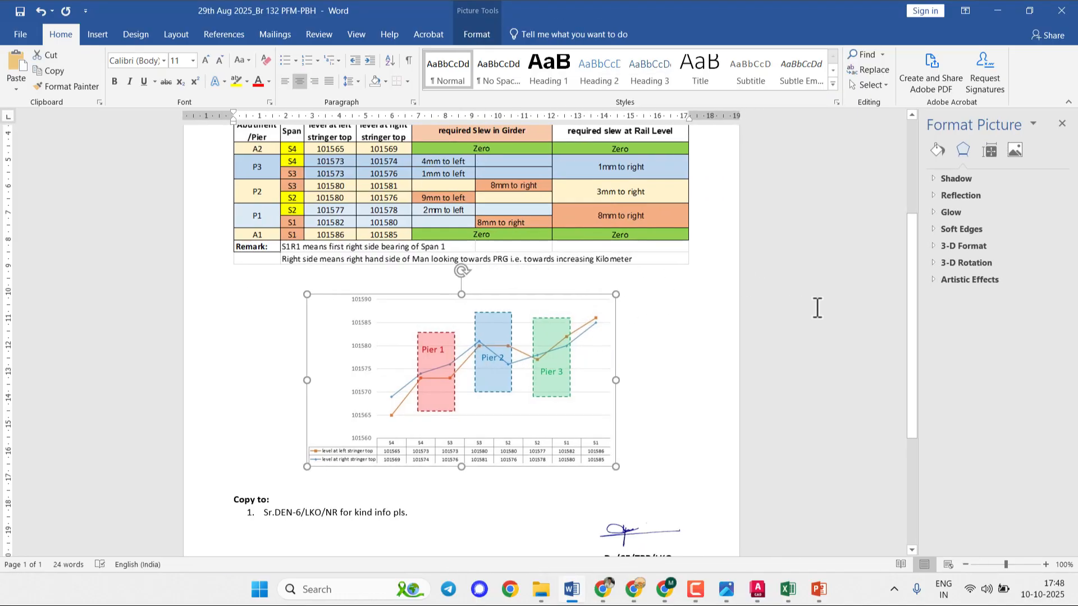
click(1067, 123)
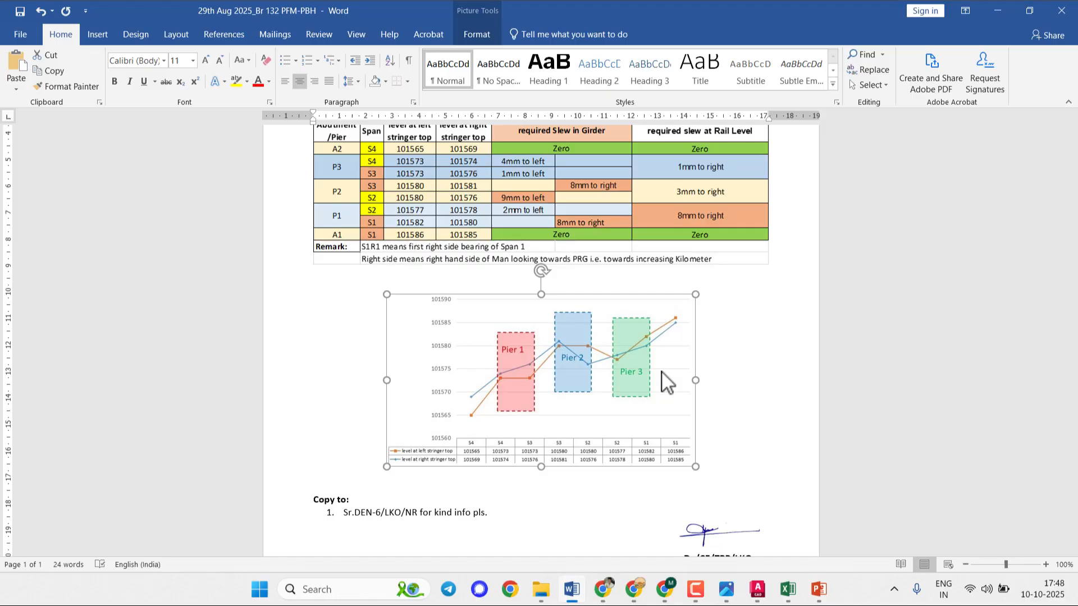
- Look through the chart picture's formatting options for corrections, colour, crop and text box
right_click(579, 352)
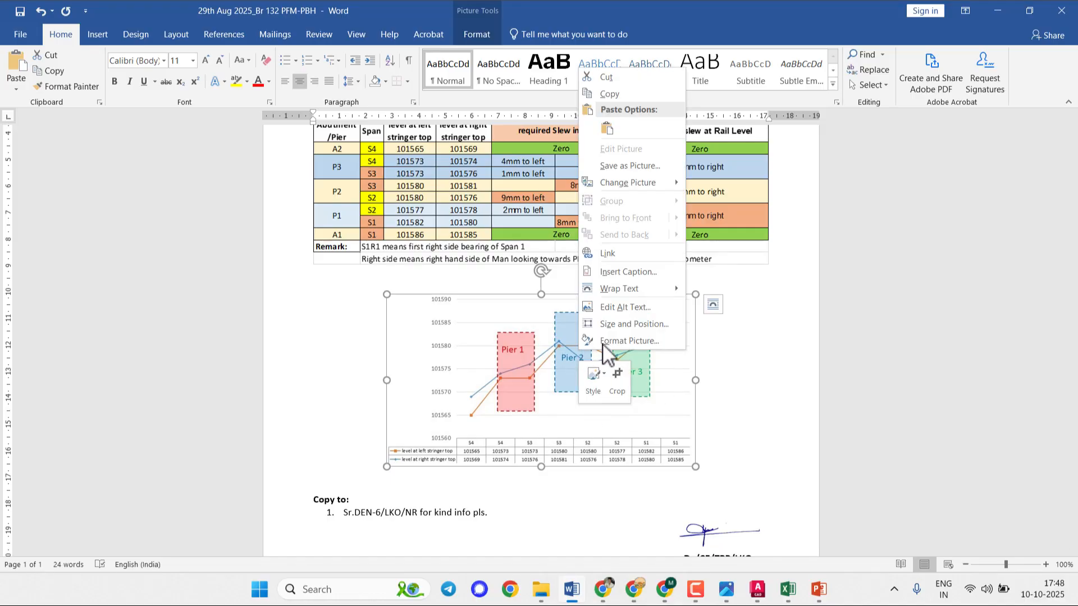
click(605, 344)
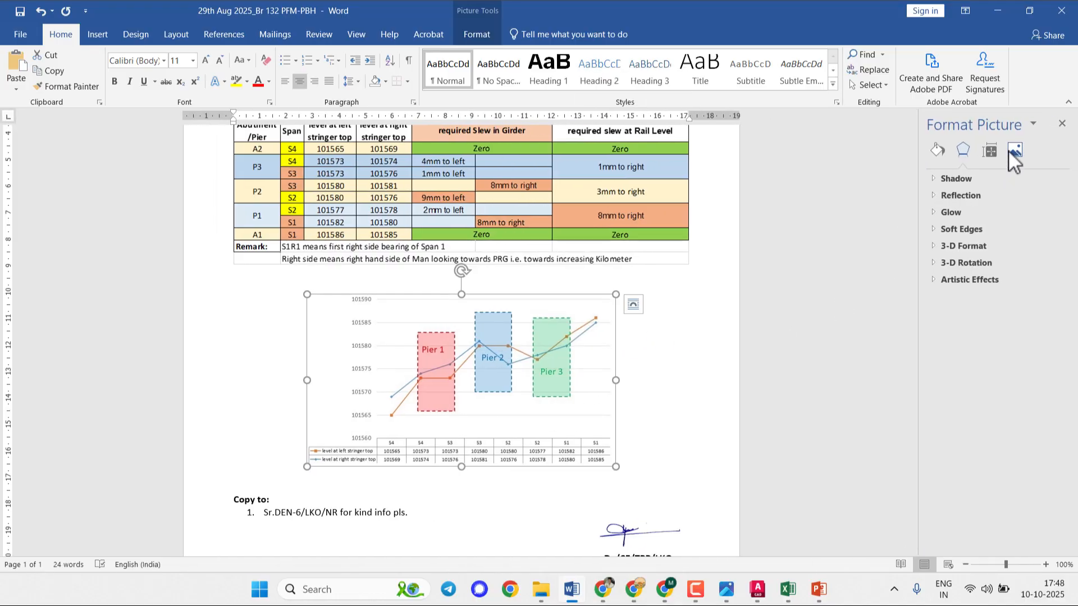
click(1010, 151)
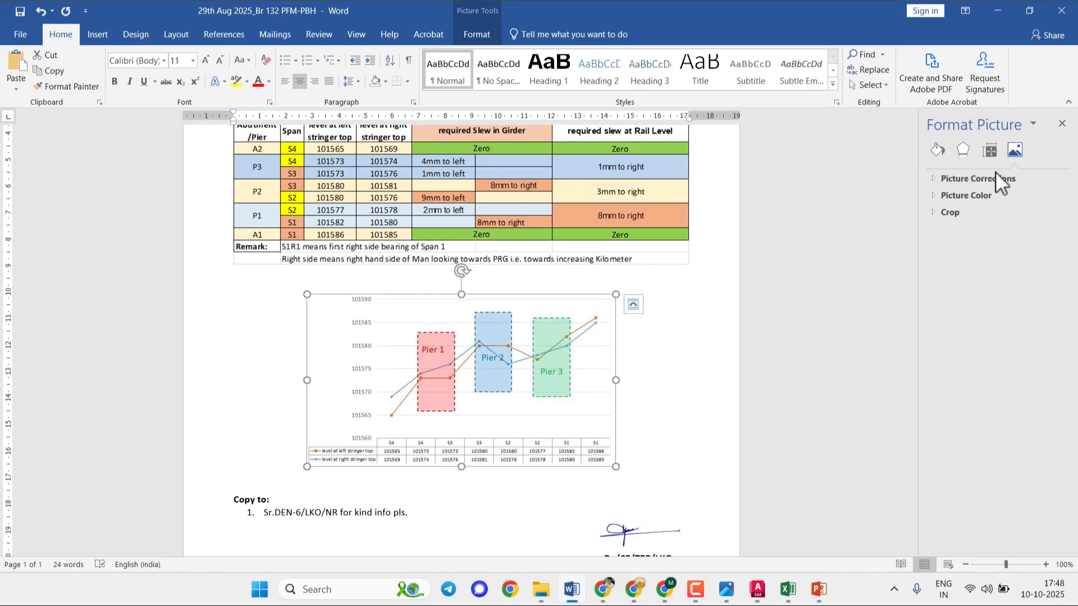
click(934, 180)
click(934, 180)
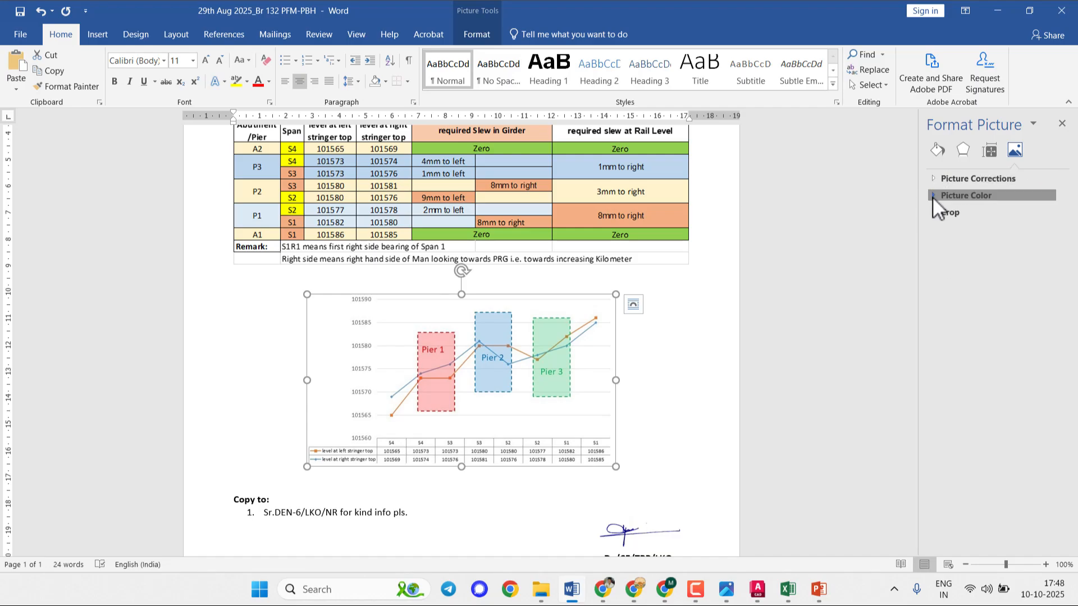
click(932, 197)
click(932, 197)
click(933, 212)
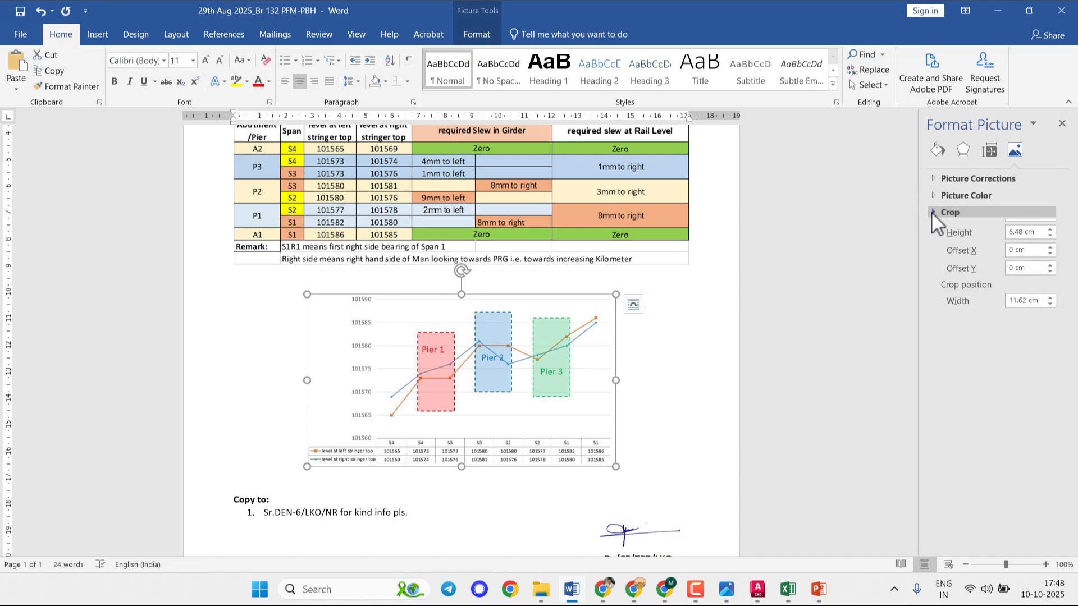
click(932, 211)
click(989, 152)
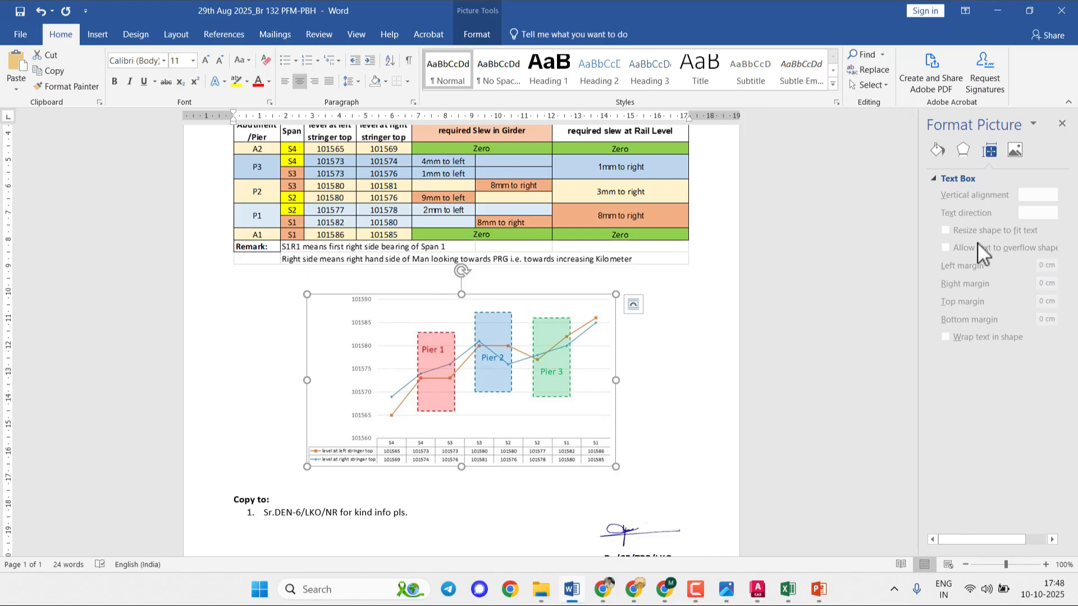
- Give the chart picture a solid-line border and deselect it
click(962, 151)
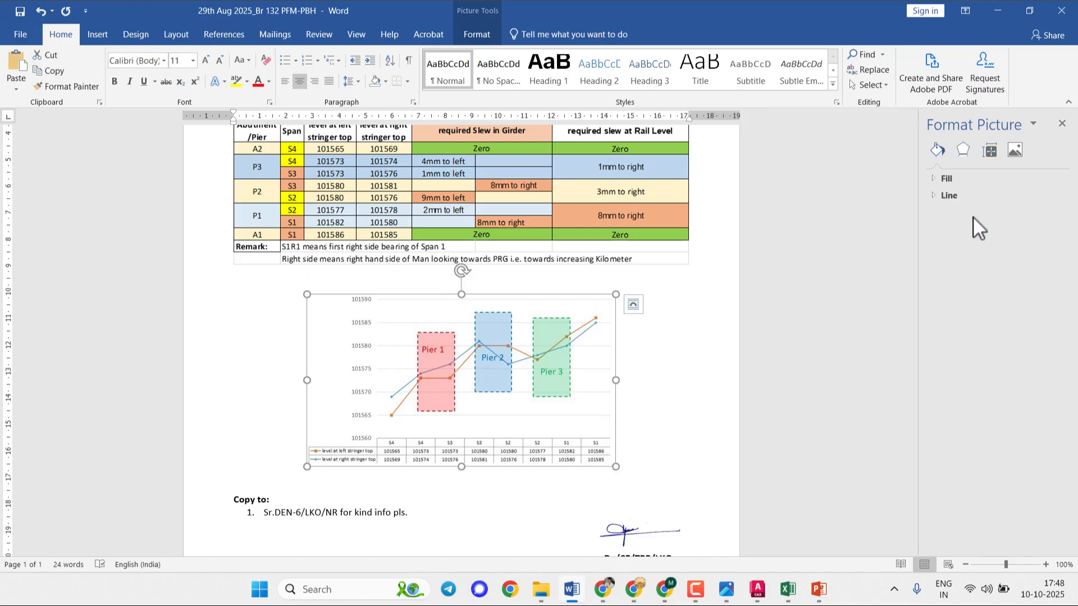
click(948, 196)
click(947, 231)
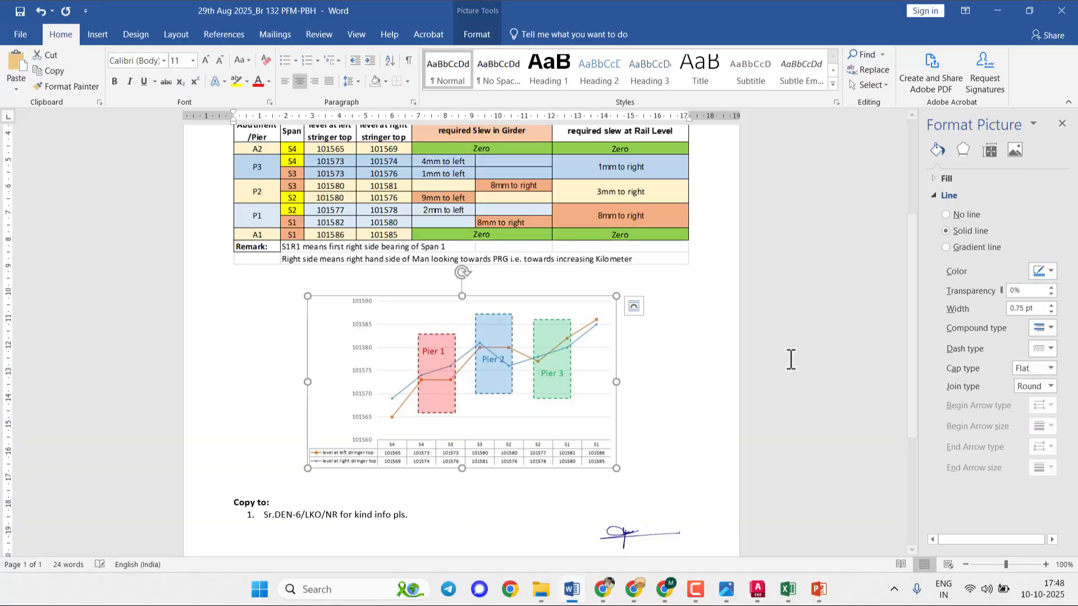
click(674, 361)
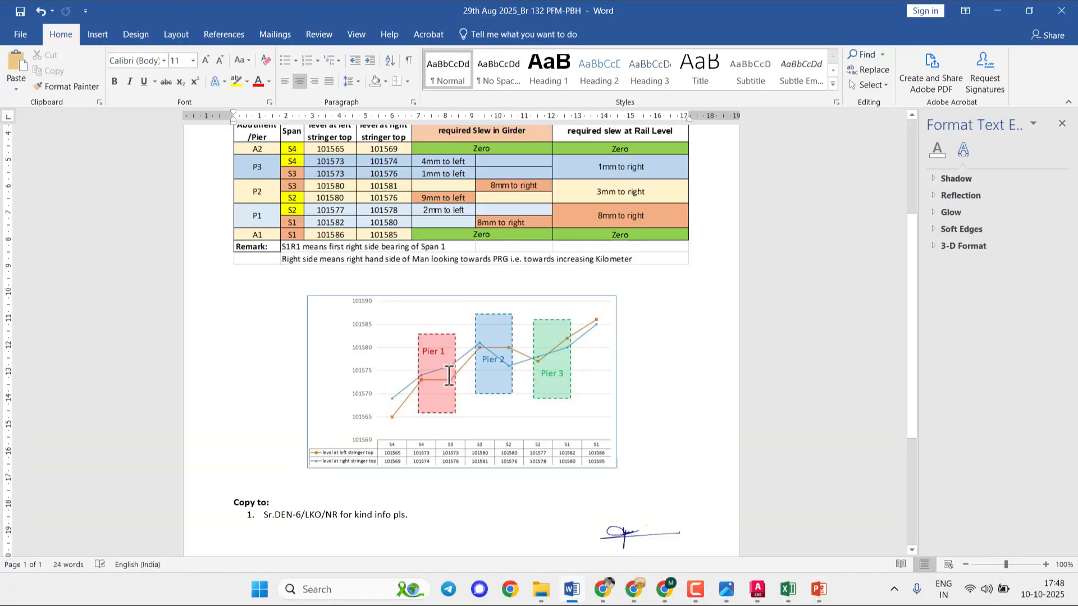
- Place the text cursor on the blank line between the subject and the slew table
scroll(456, 376, up, 3)
click(530, 341)
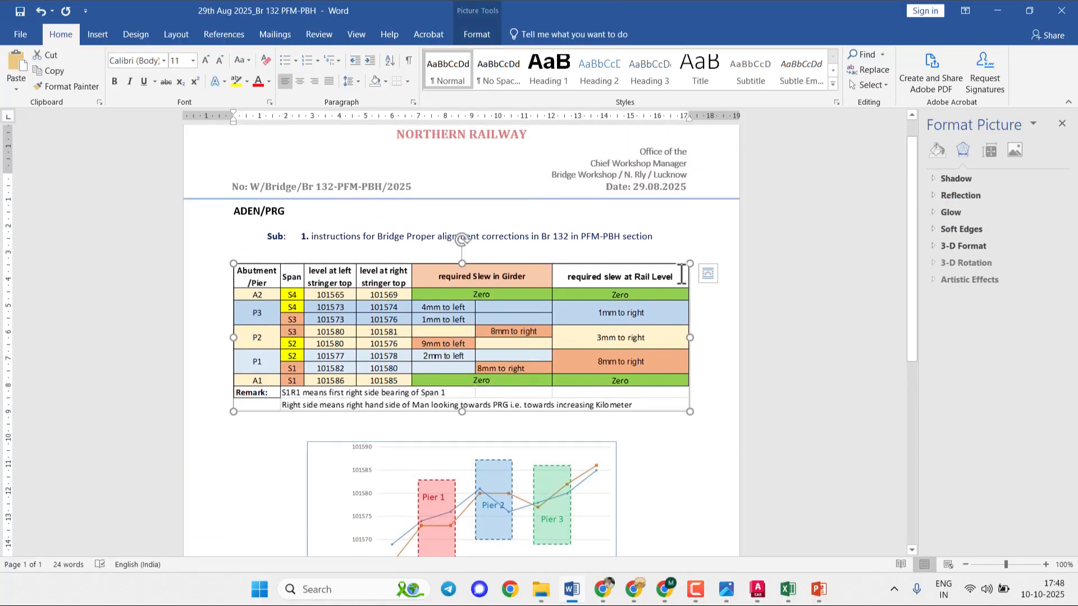
click(670, 251)
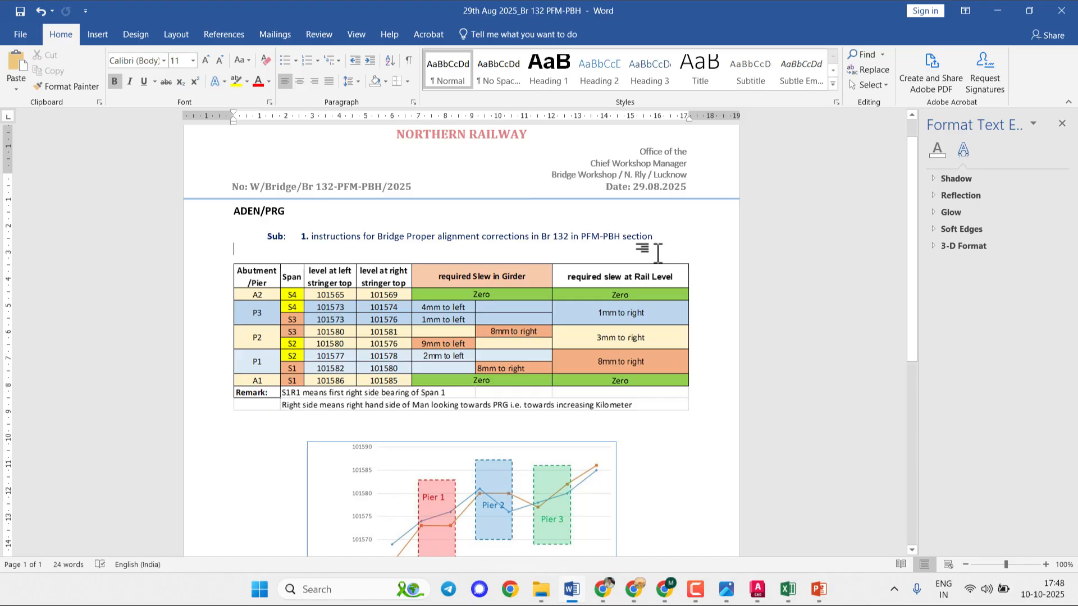